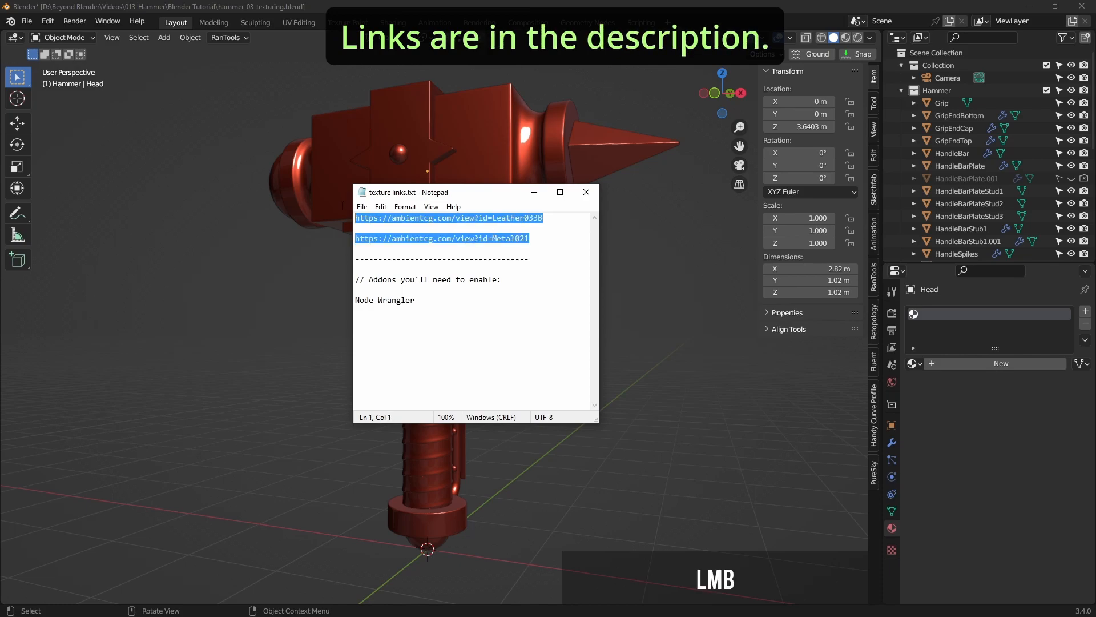
Step: Read the texture links and the required add-on in the texture links notes, and put the notes away
click(573, 230)
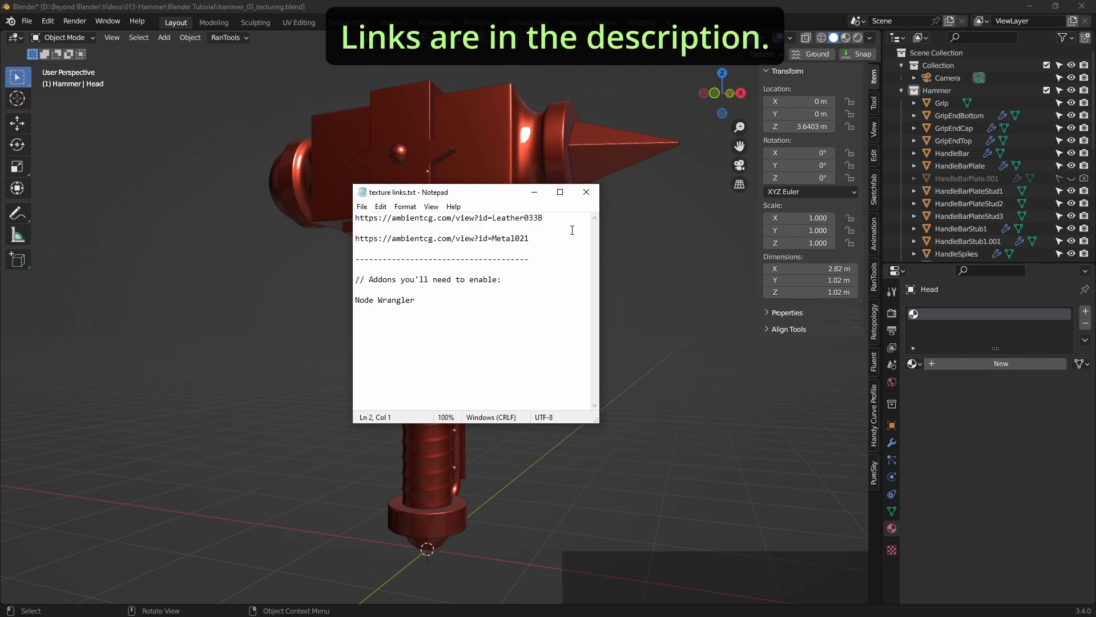
drag(433, 299, 349, 281)
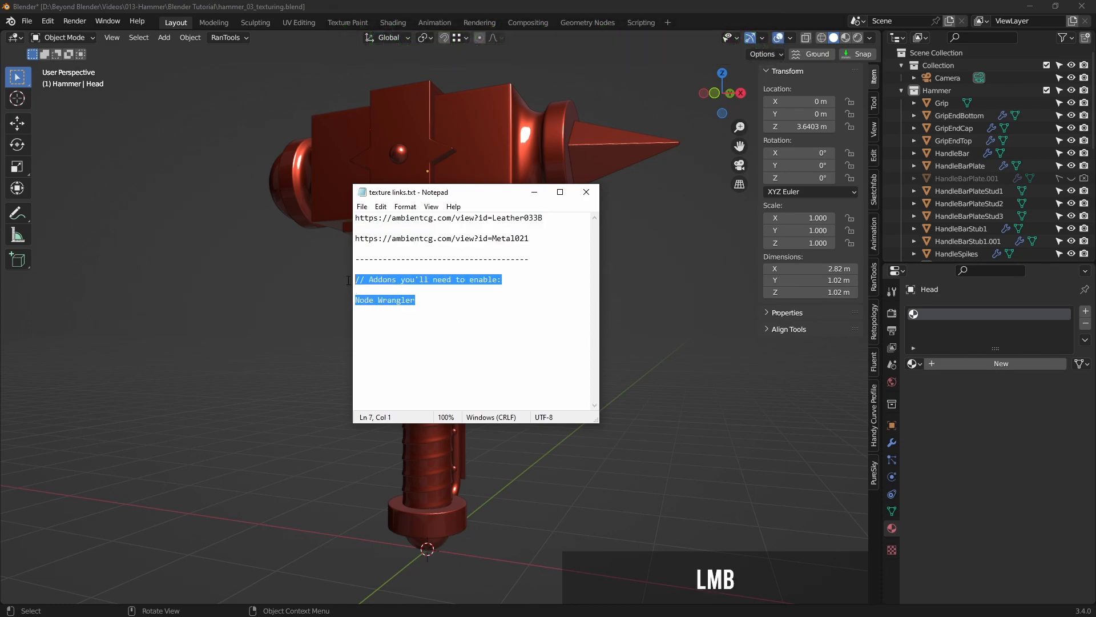
click(450, 300)
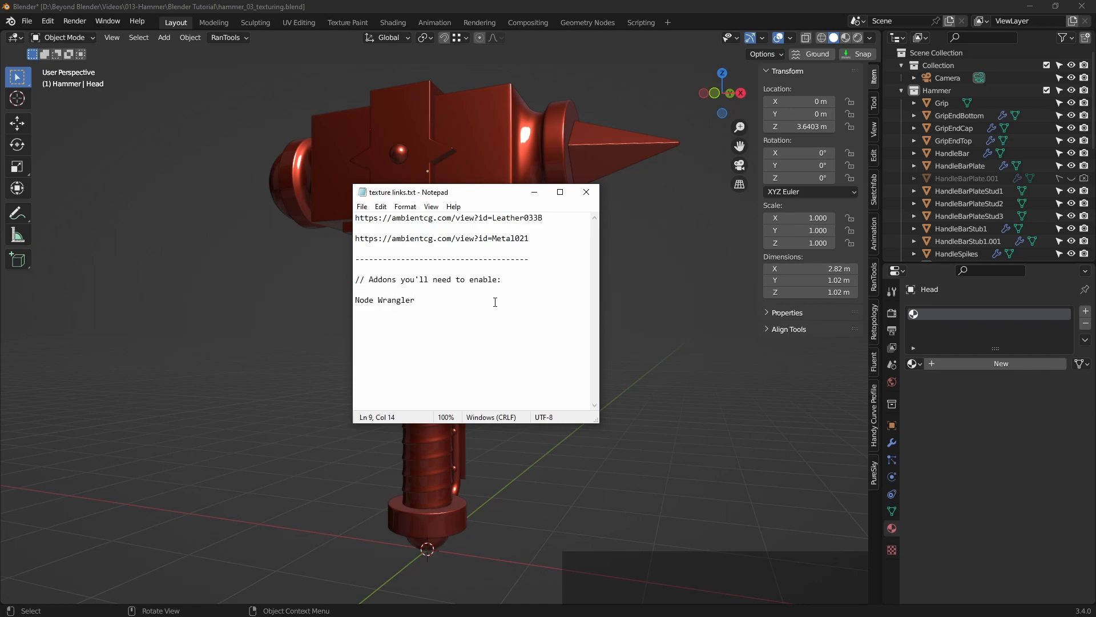
click(533, 193)
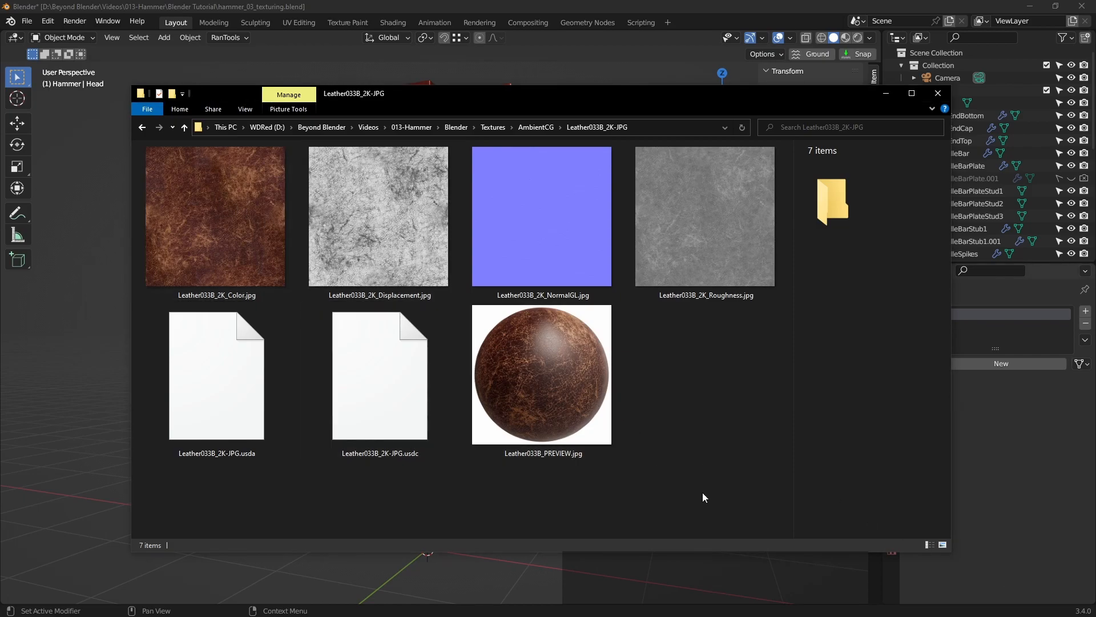
Step: Look through the Metal021_2K-JPG folder of the downloaded AmbientCG textures and return to the hammer scene in Blender
click(536, 128)
click(169, 178)
double_click(168, 178)
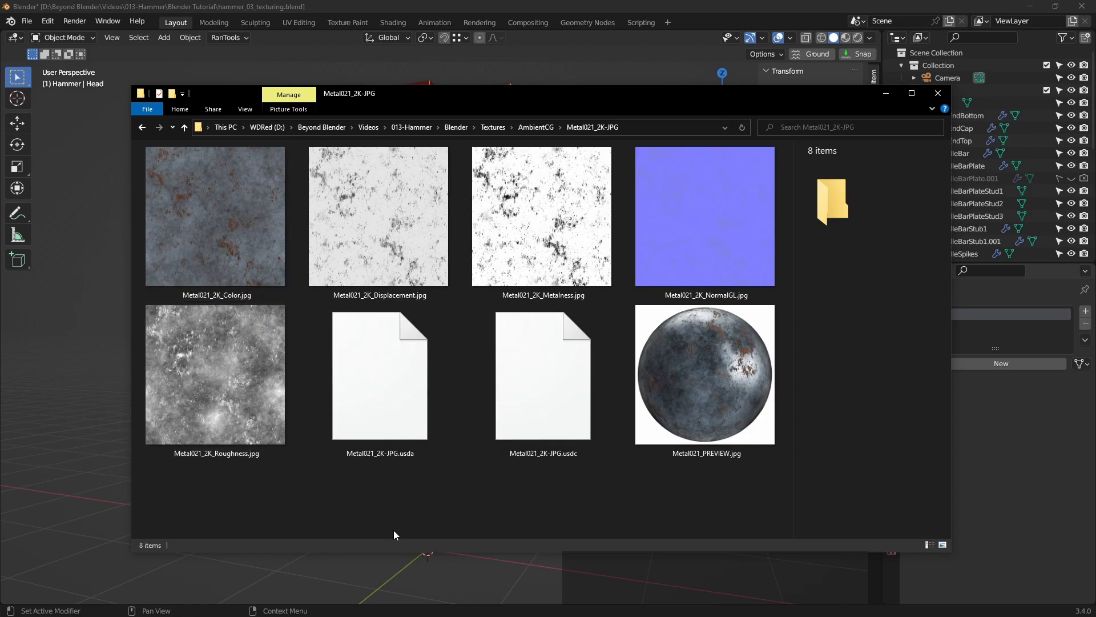
click(881, 95)
Step: Add a cube-shaped empty at the base of the hammer, working in the front view
middle_drag(495, 236, 537, 246)
key(KP_1)
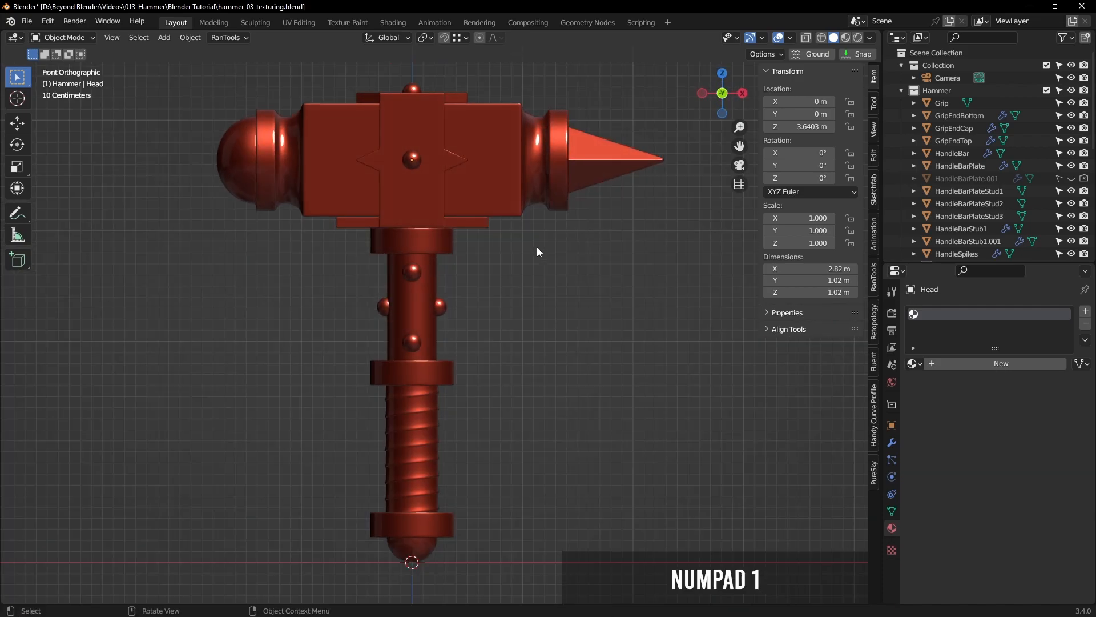
scroll(540, 249, down, 3)
shift+middle_drag(554, 261, 555, 285)
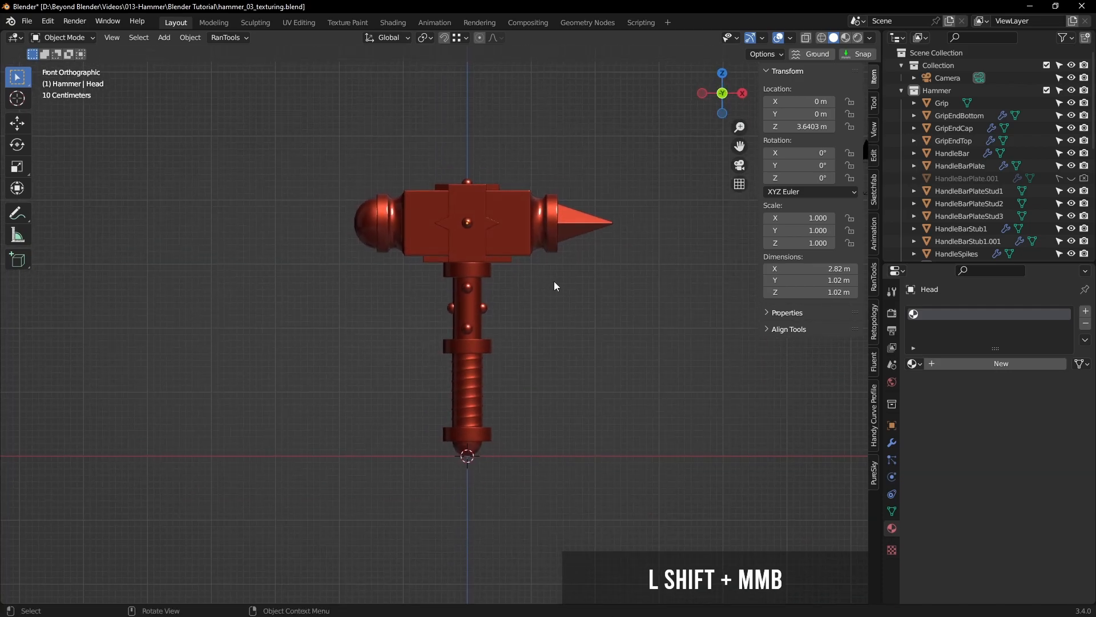
key(shift+a)
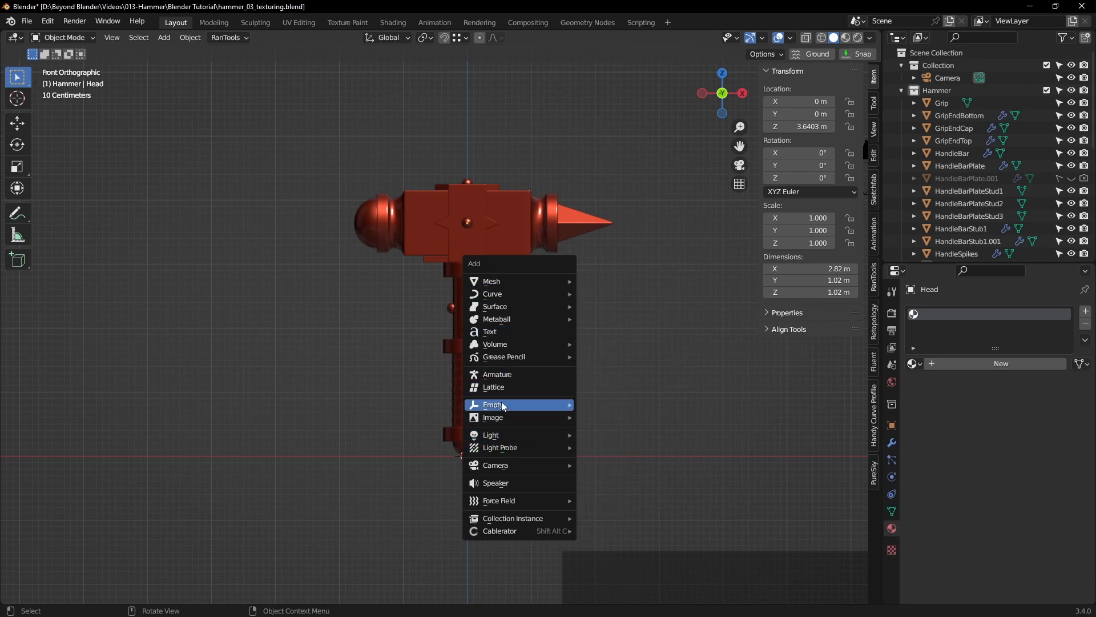
mouse_move(504, 407)
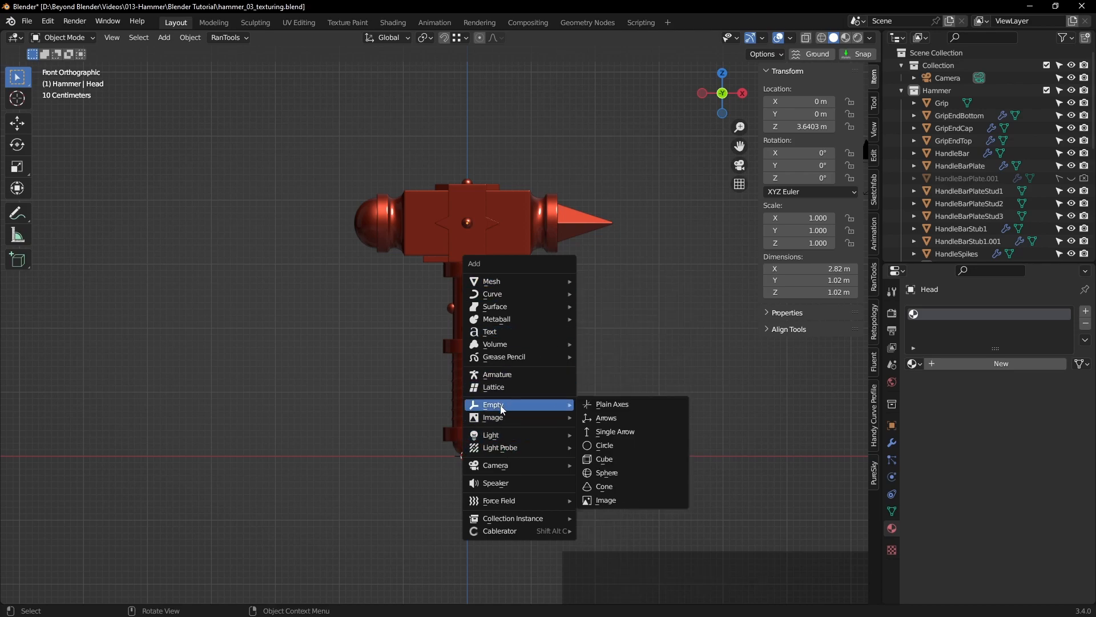
click(607, 464)
Step: Move the cube empty up about 2.19 m along Z to the middle of the hammer's height
key(g)
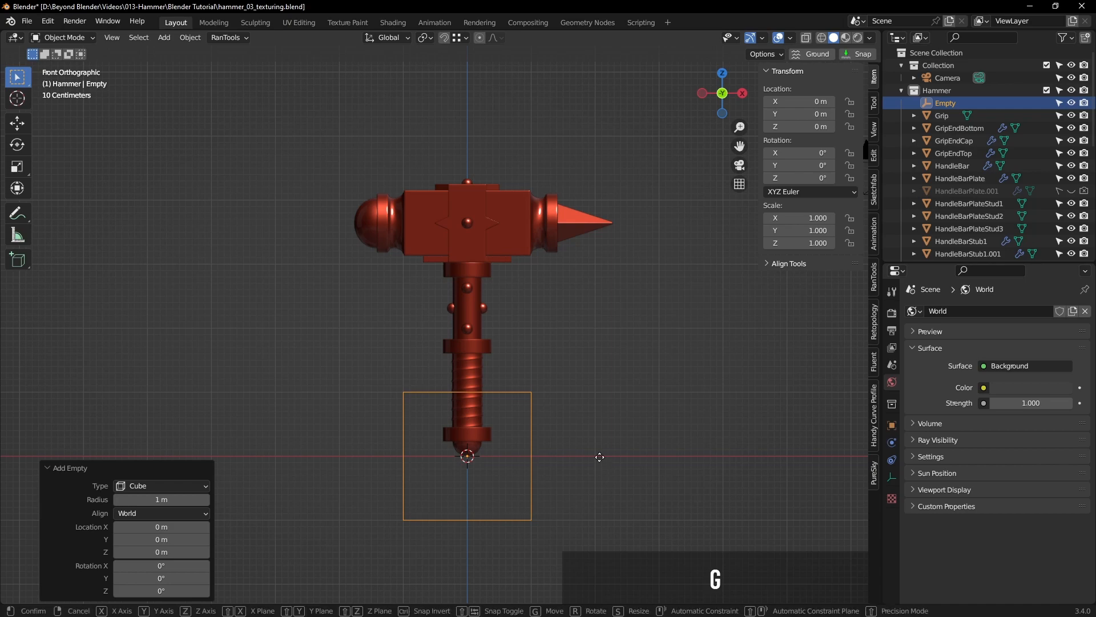
key(z)
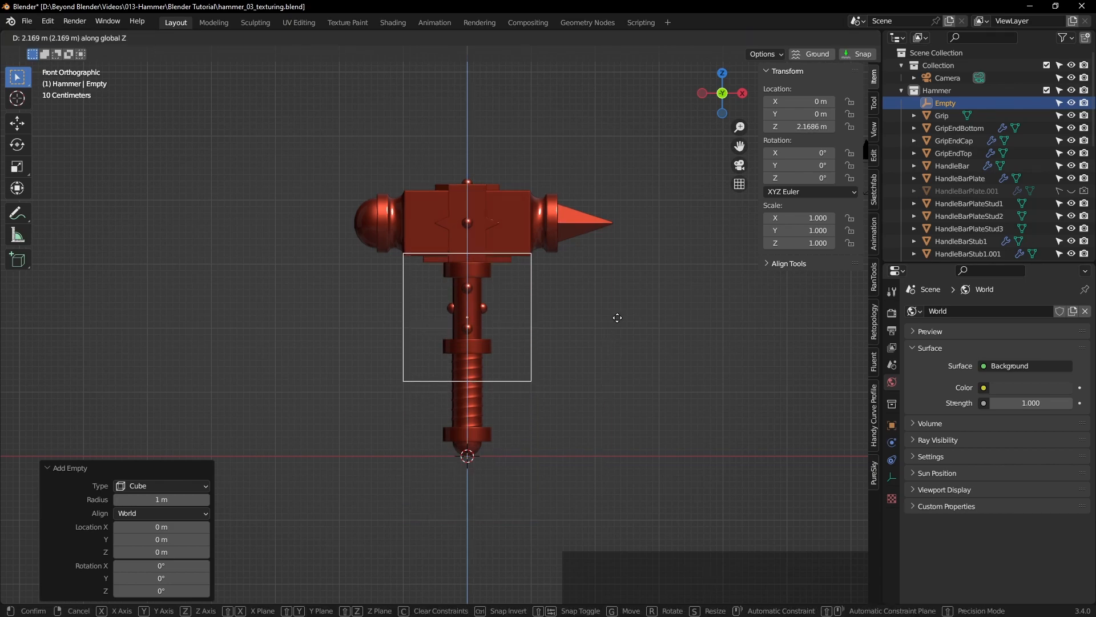
click(619, 322)
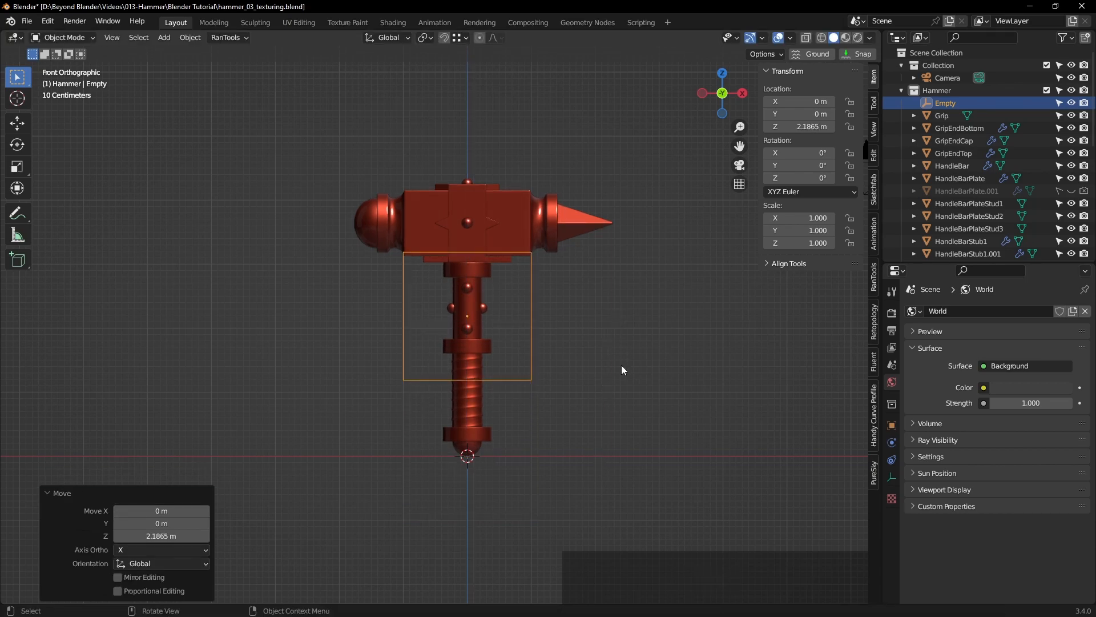
Step: Scale the cube empty to about 1.98 overall and about 2.2 along Z so it encloses the hammer's height
key(s)
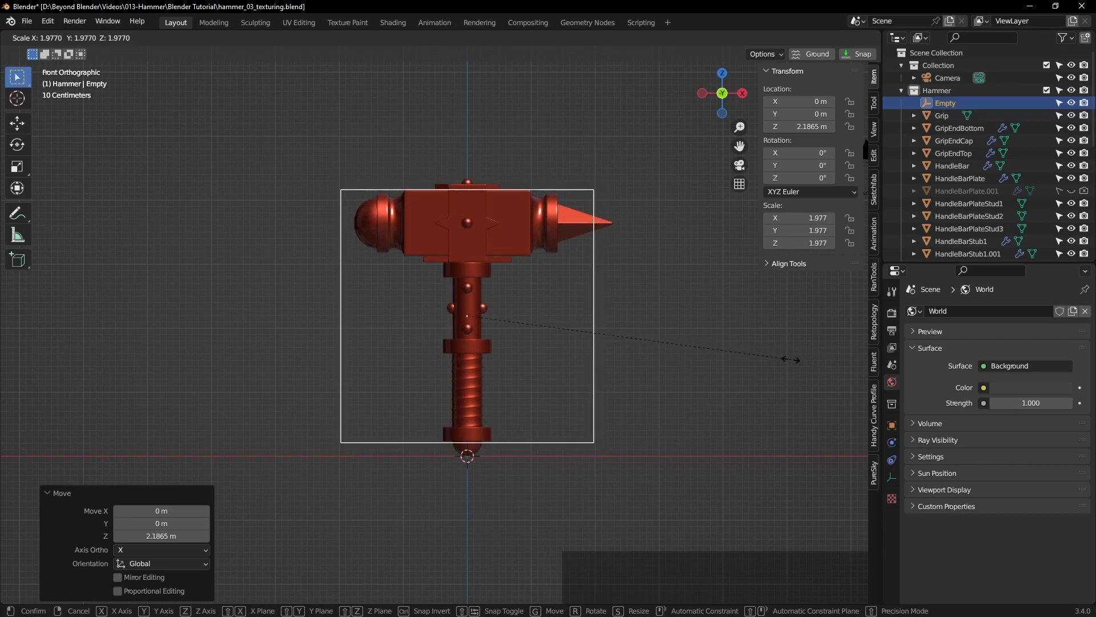
click(791, 360)
key(s)
key(z)
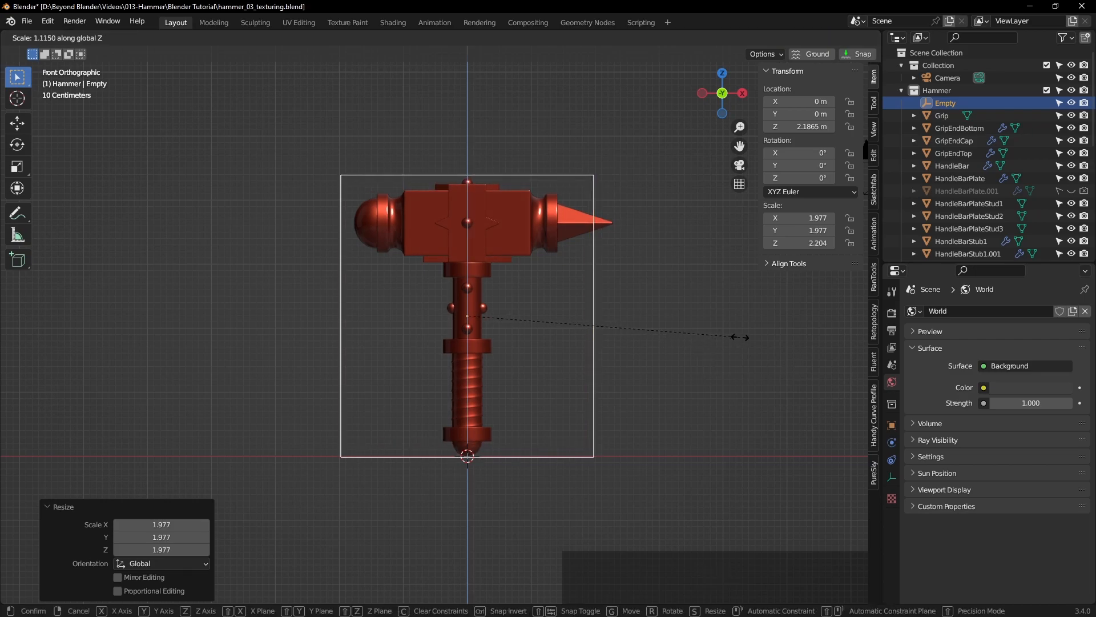
click(740, 336)
Step: Narrow the cube empty along Y to a scale of about 1.06 around the hammer's depth, and deselect it
key(KP_3)
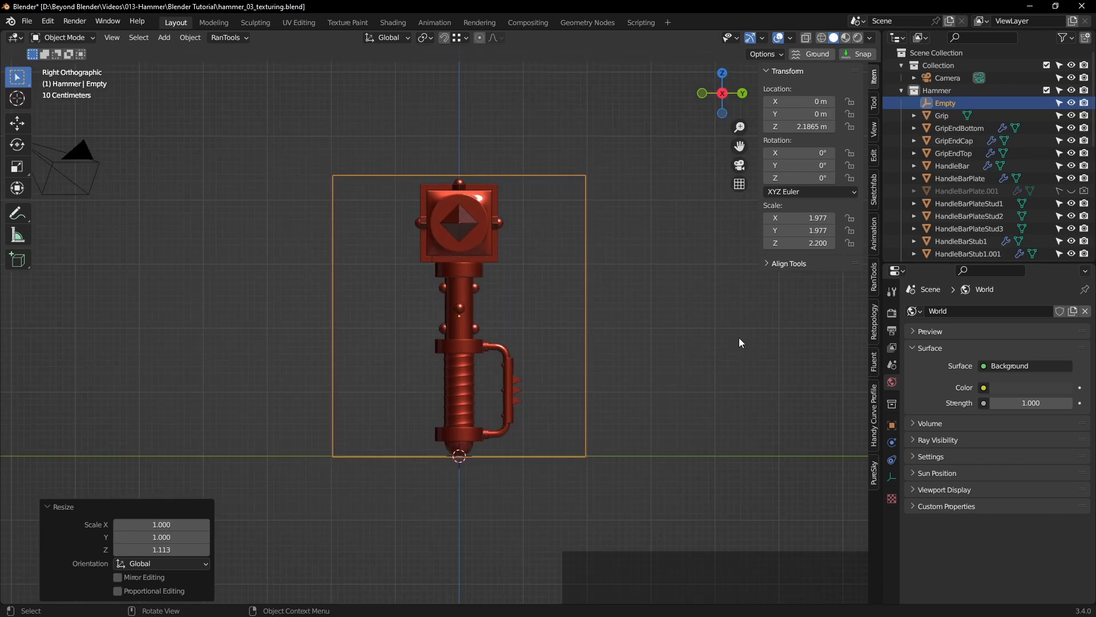
key(s)
key(y)
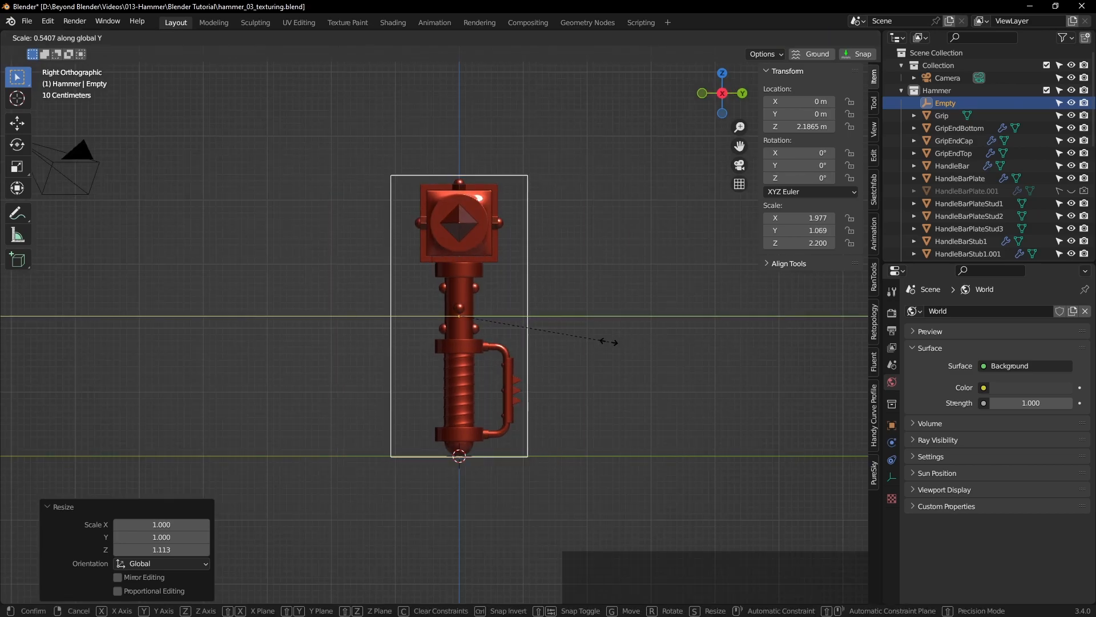
click(609, 343)
middle_drag(583, 324, 688, 344)
click(714, 346)
Step: Select all visible hammer parts in wireframe with the cube empty active, and parent them to it using the Object option
scroll(682, 359, up, 2)
key(KP_1)
key(z)
click(588, 343)
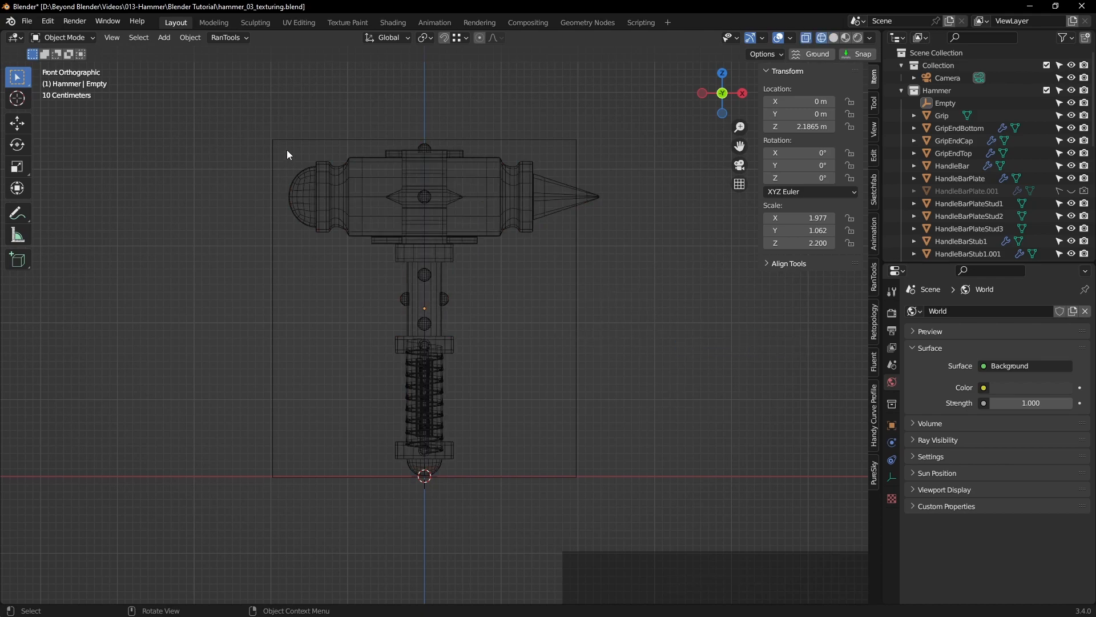
drag(281, 141, 570, 463)
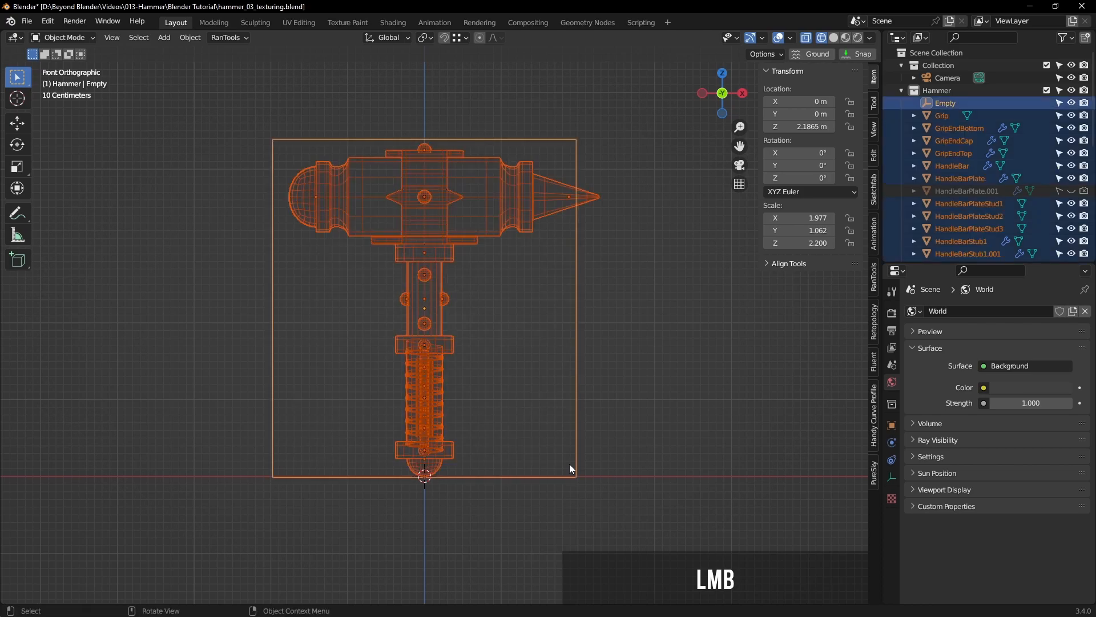
shift+click(578, 361)
shift+click(577, 361)
middle_drag(576, 361, 636, 379)
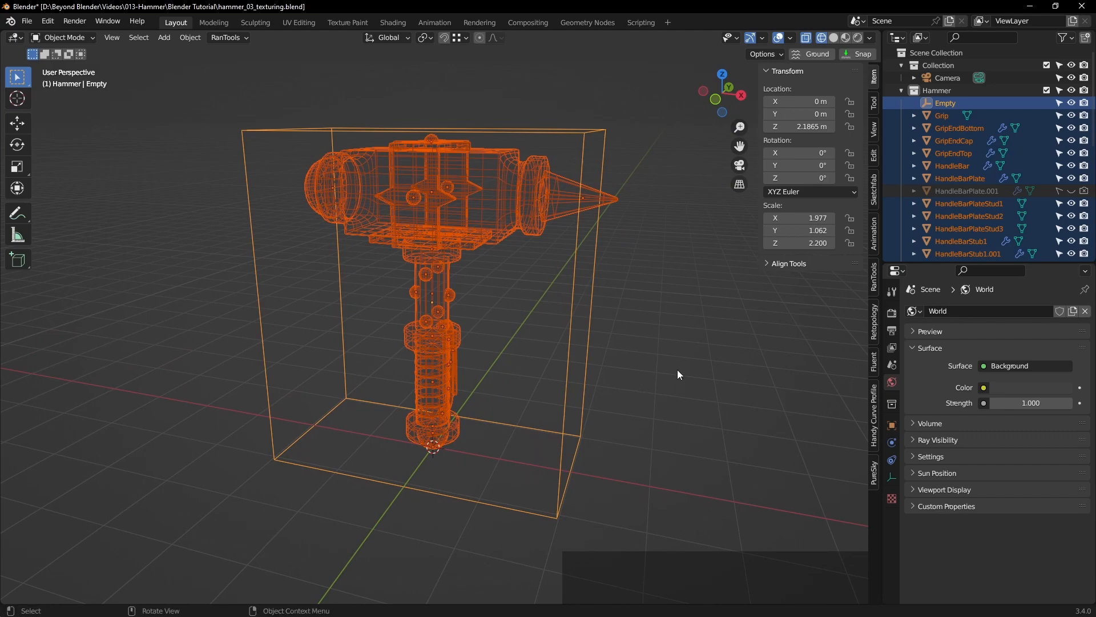
key(ctrl+p)
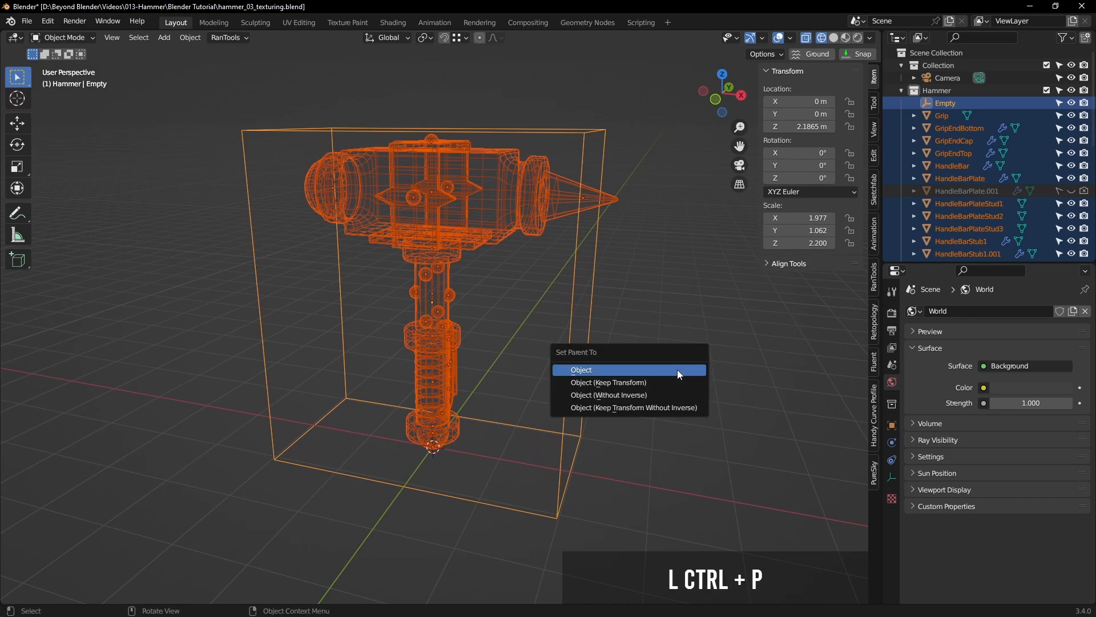
click(618, 371)
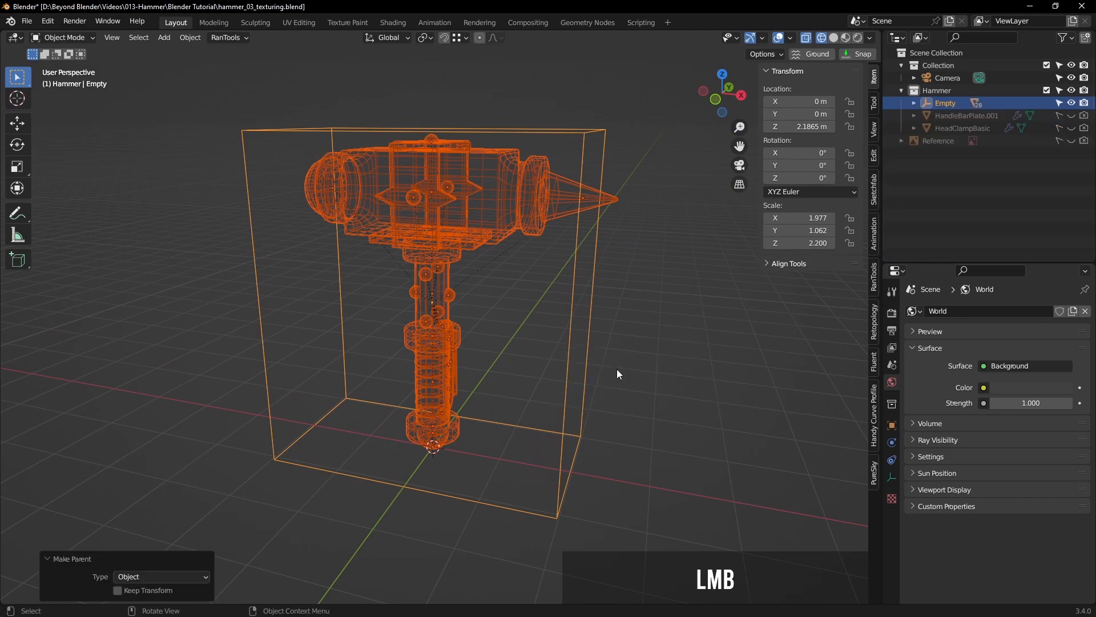
Step: Try moving the whole hammer by selecting only its parent empty
click(631, 351)
click(591, 329)
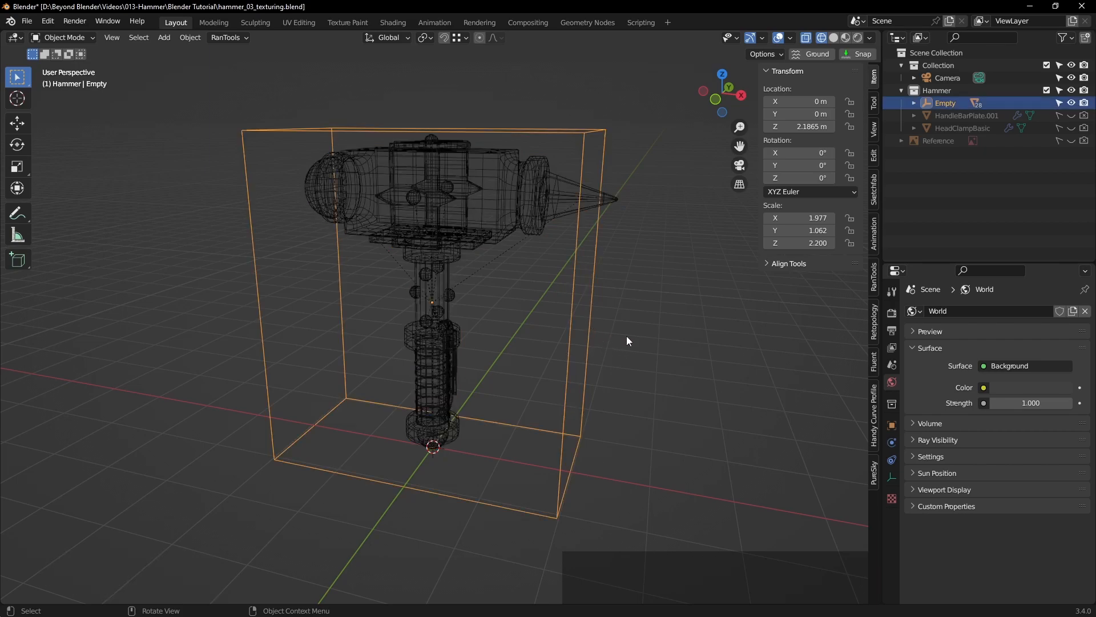
key(g)
right_click(609, 335)
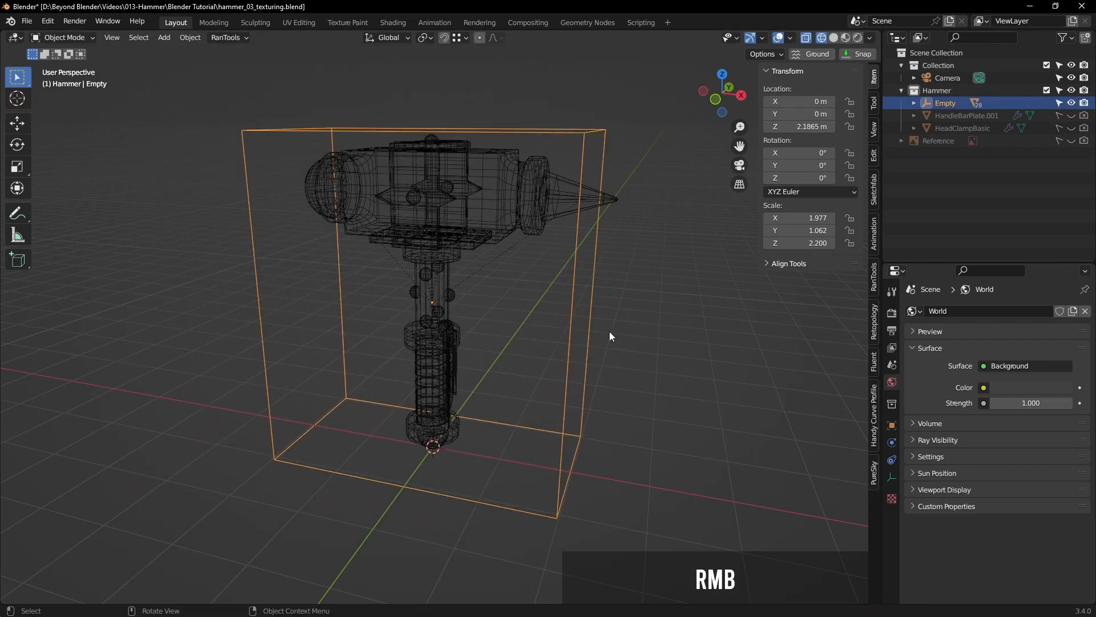
Step: Switch the viewport to solid shading and try rotating the hammer freely by its parent empty
click(833, 37)
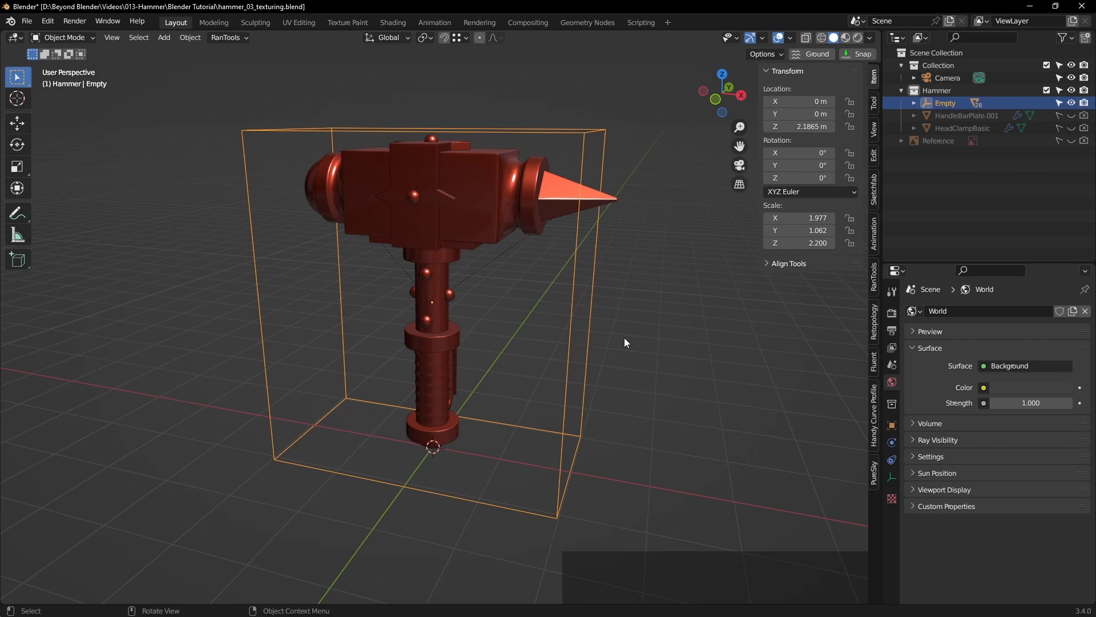
middle_drag(624, 337, 669, 304)
key(r)
key(r)
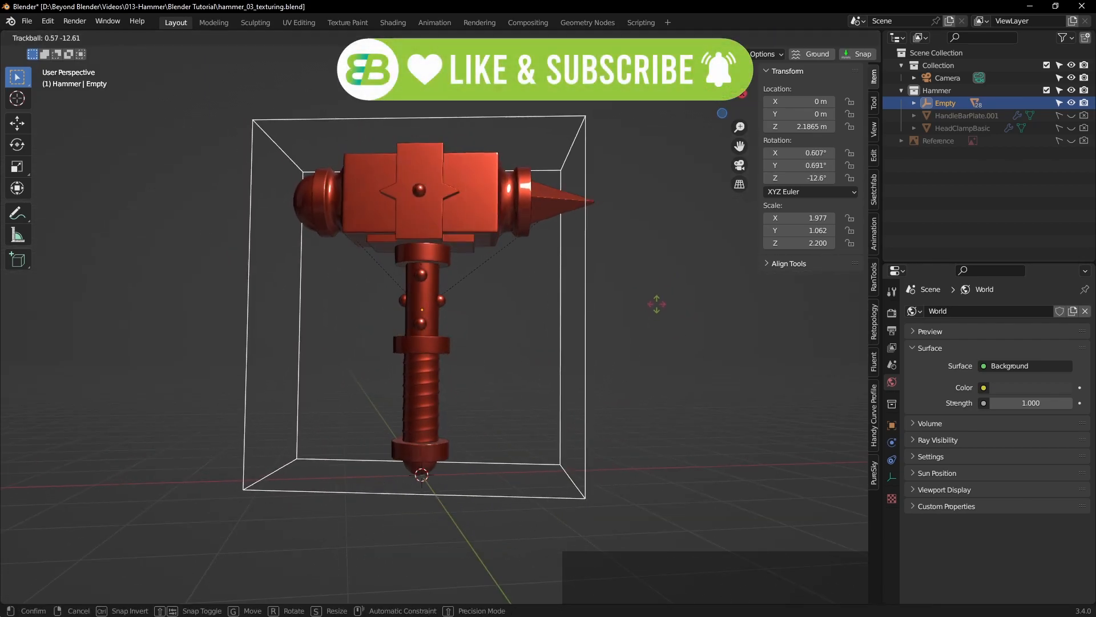
right_click(669, 326)
Step: Deselect the empty and save the Blender file
click(668, 326)
middle_drag(668, 325, 661, 333)
key(ctrl+s)
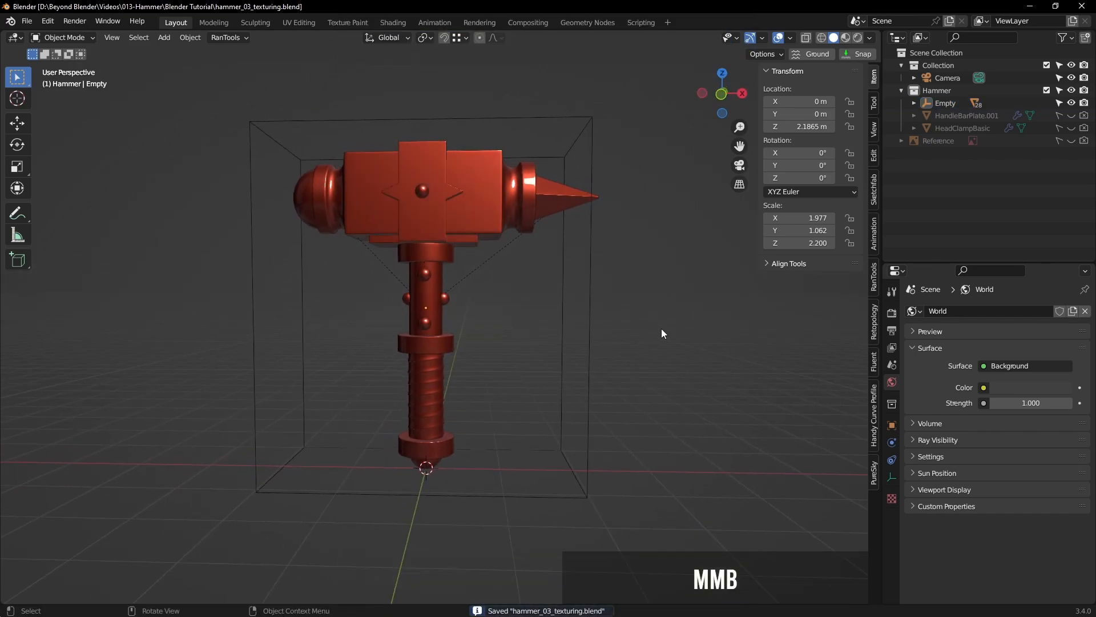
Step: Add a mesh cube at the base of the hammer, working in the front view
key(KP_1)
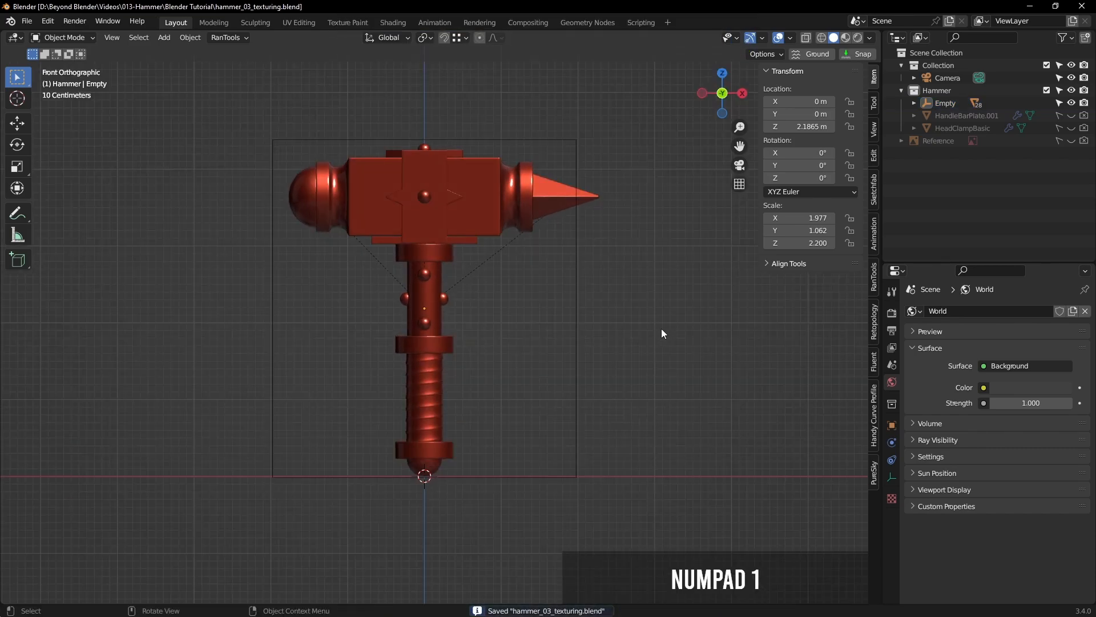
click(576, 234)
click(649, 355)
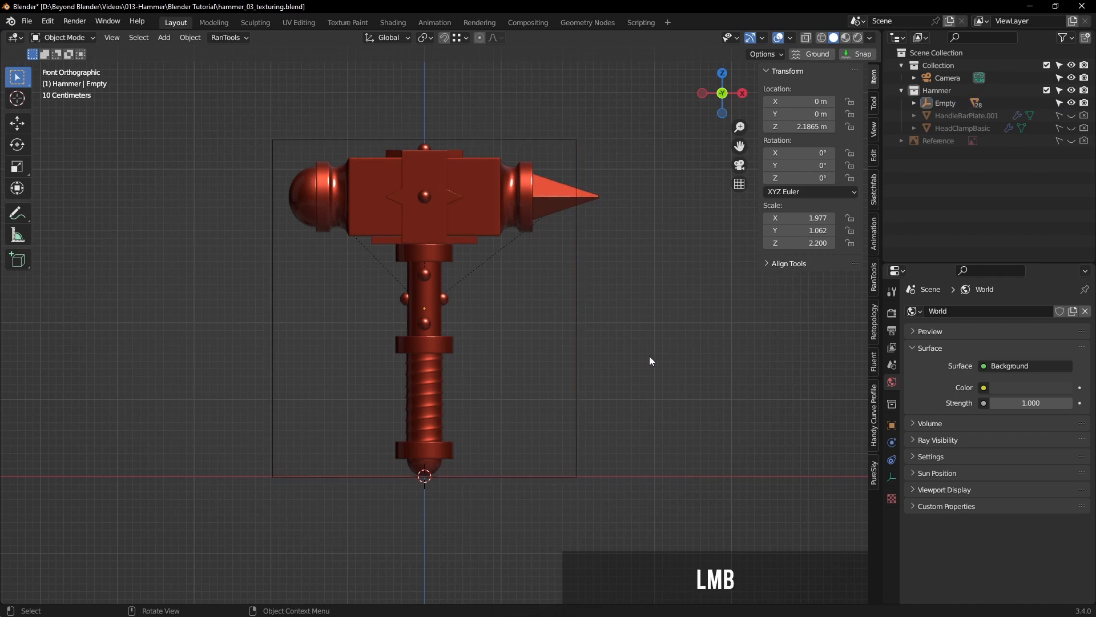
key(shift+a)
click(608, 231)
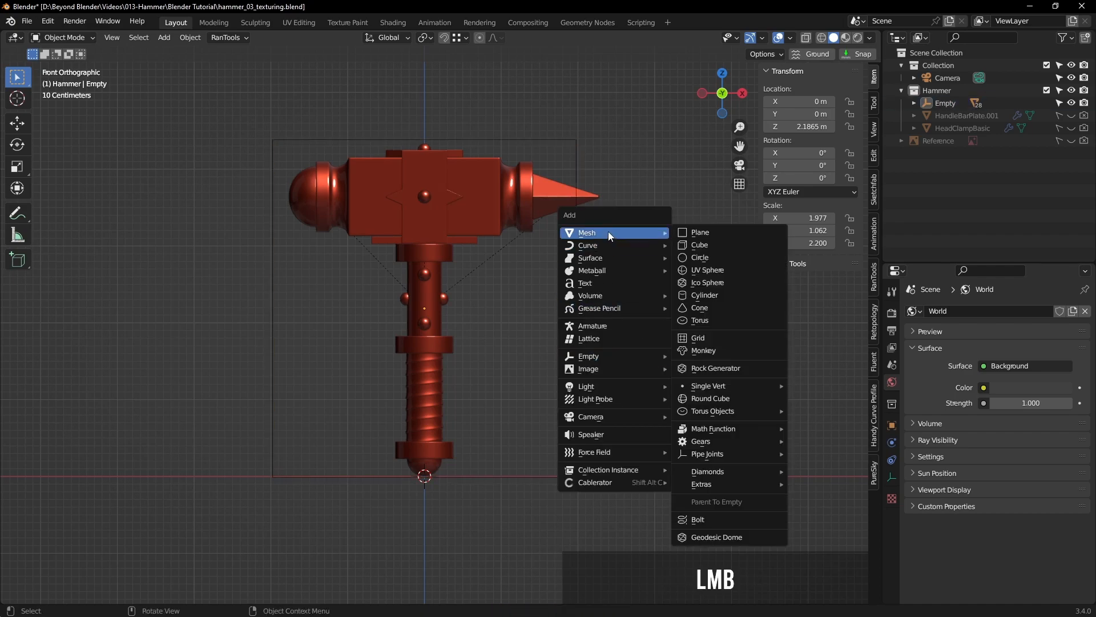
click(703, 245)
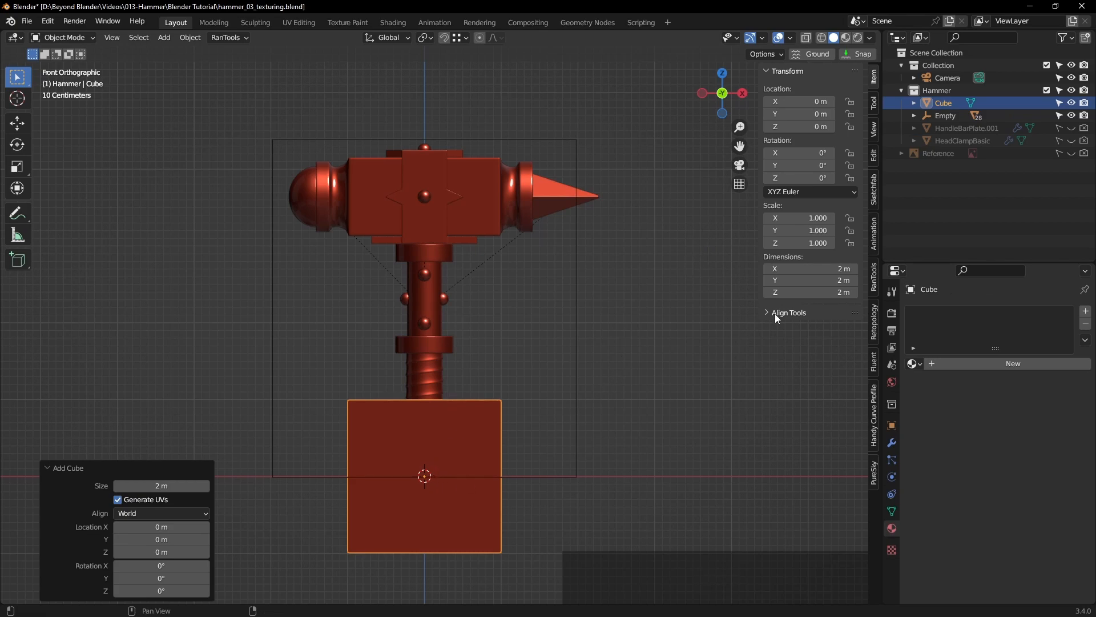
Step: Set the new cube's X, Y and Z dimensions to 1 m and deselect it
drag(834, 269, 834, 292)
text(1)
key(Return)
click(661, 324)
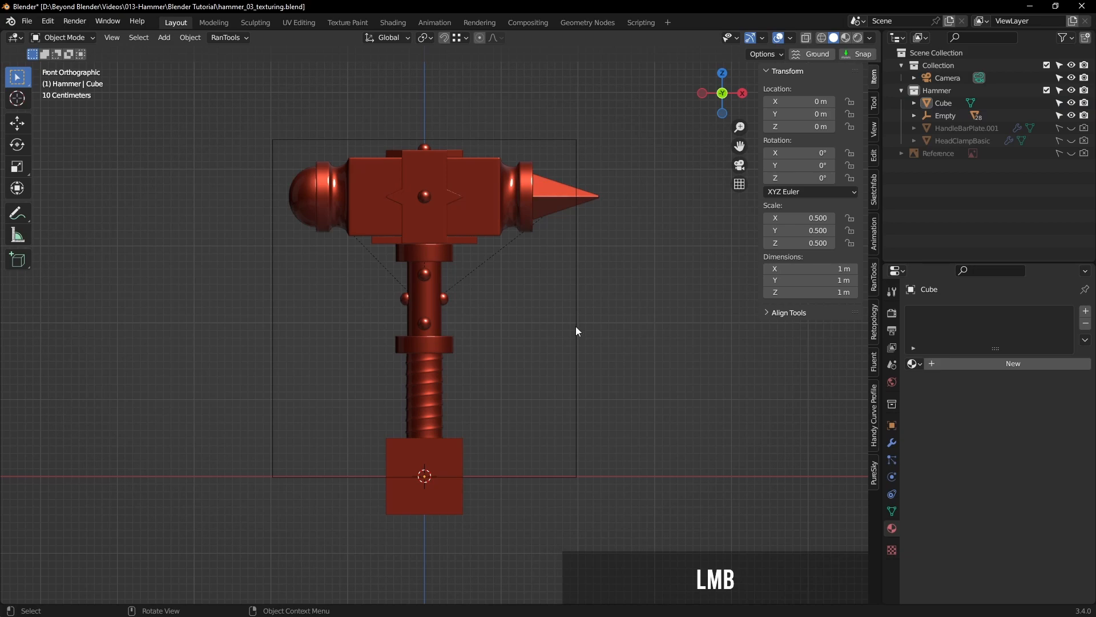
Step: Select the hammer's parent empty and set the transform pivot point to the 3D Cursor
click(576, 327)
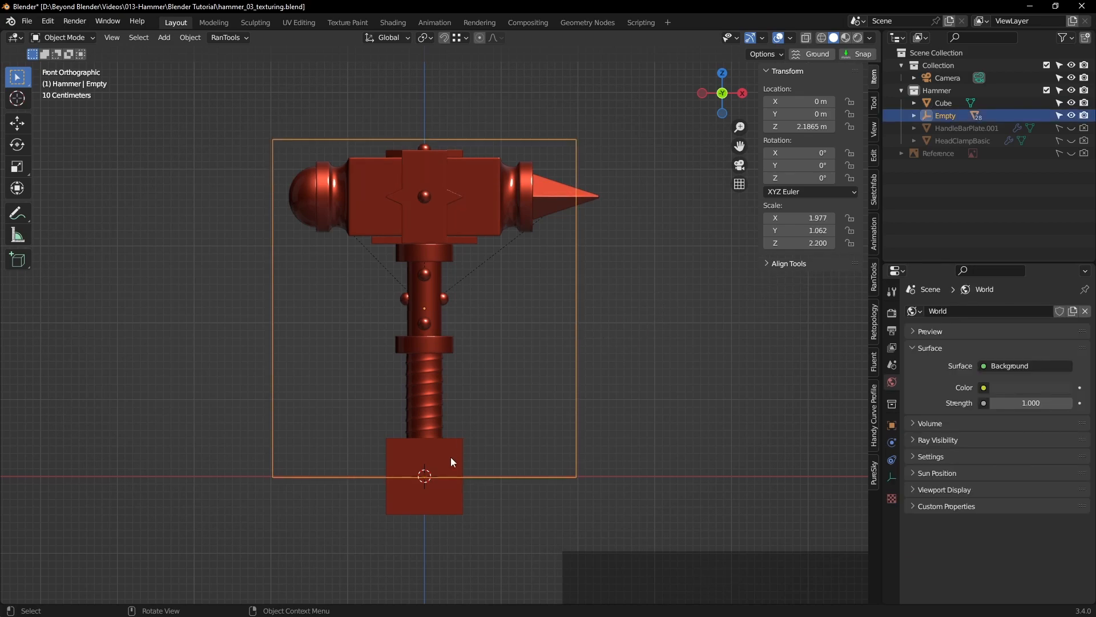
click(436, 40)
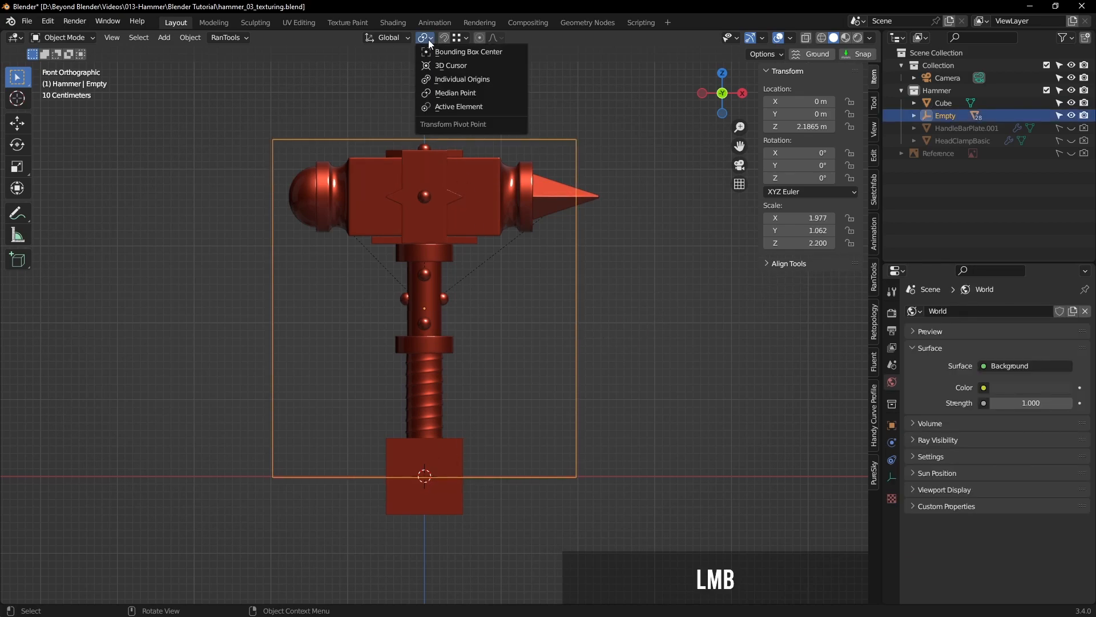
click(447, 65)
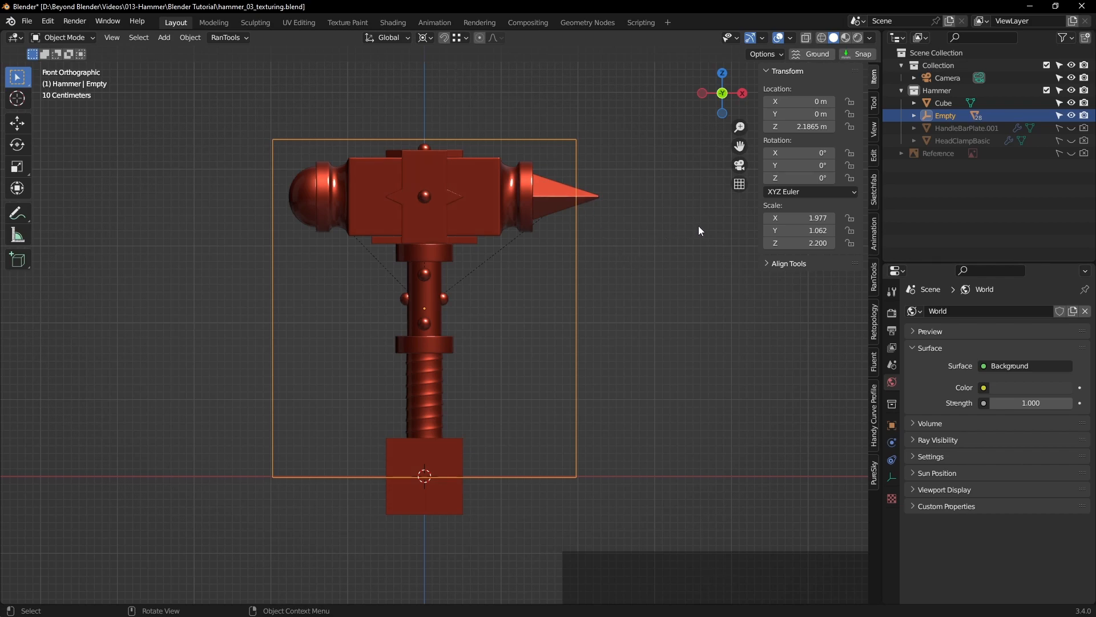
Step: Scale the hammer down about the 3D cursor by about 0.25, followed by a second reduction by about 0.88
key(s)
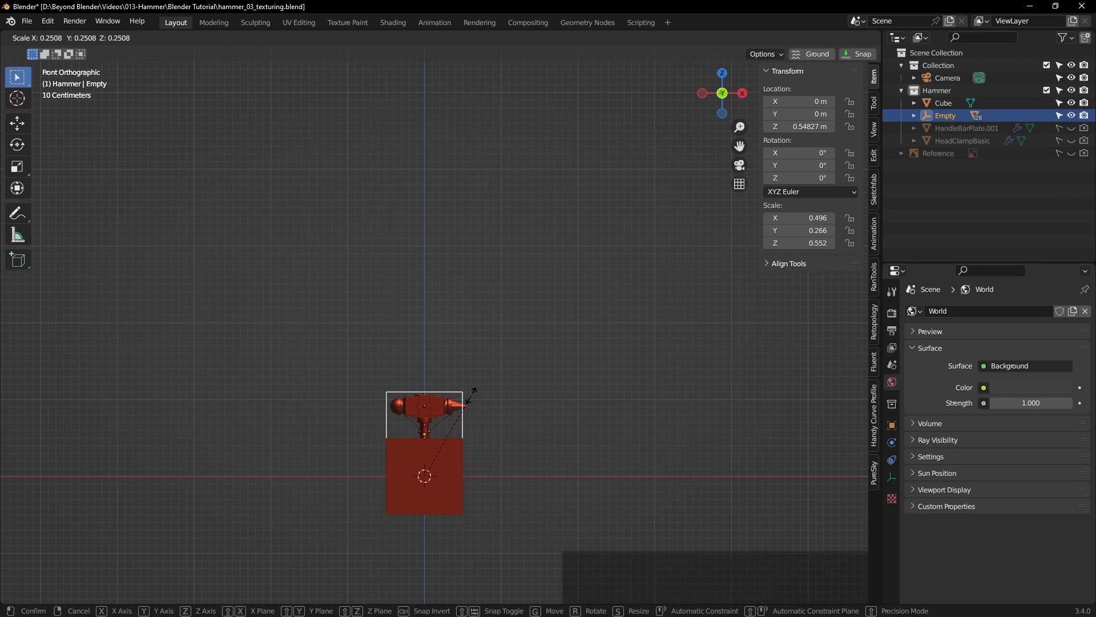
click(473, 394)
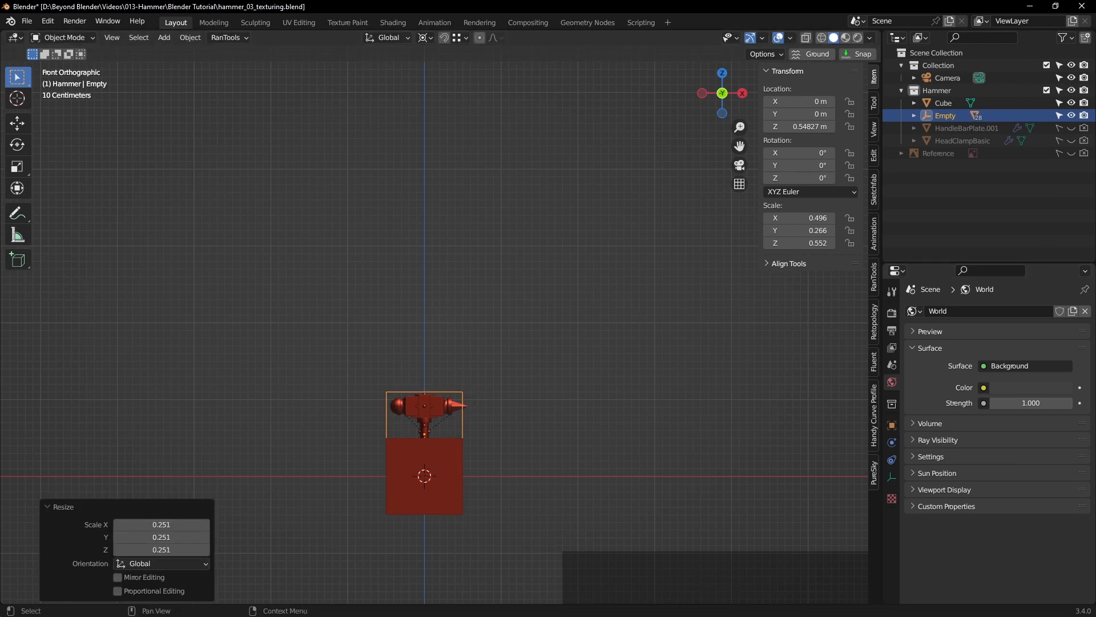
scroll(437, 428, up, 5)
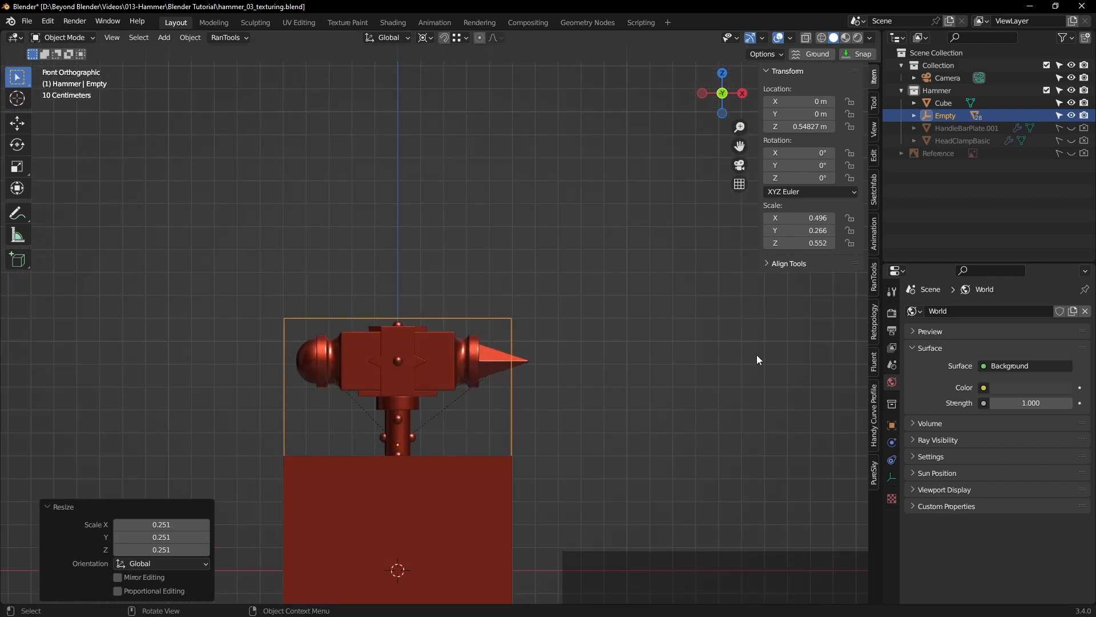
key(s)
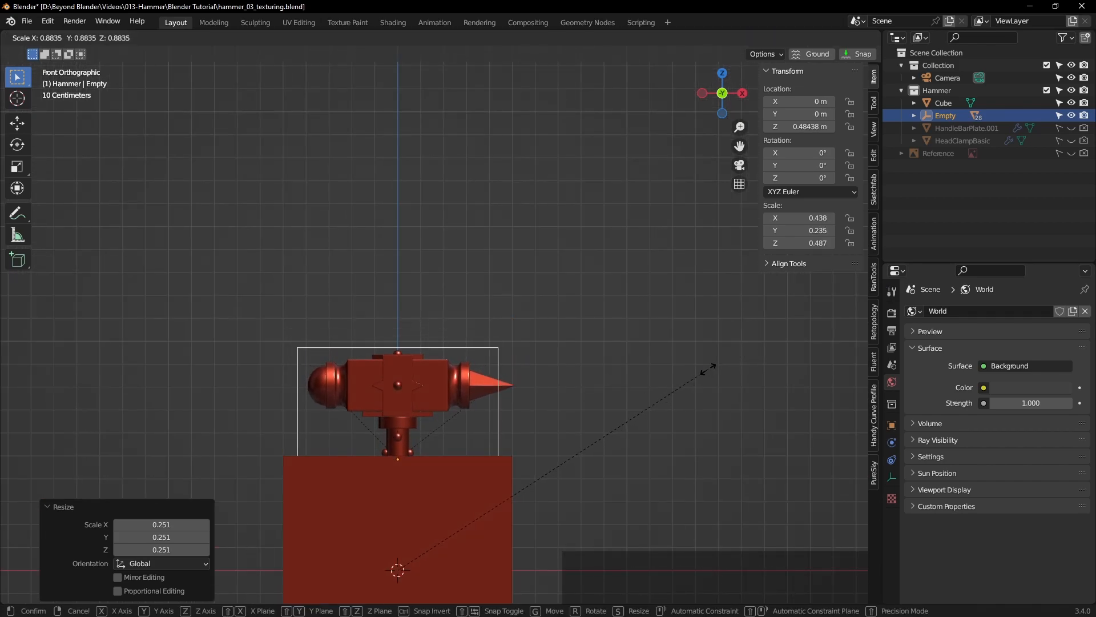
click(685, 392)
shift+middle_drag(685, 392, 638, 240)
Step: Delete the 1 m reference cube at the hammer's base
click(451, 315)
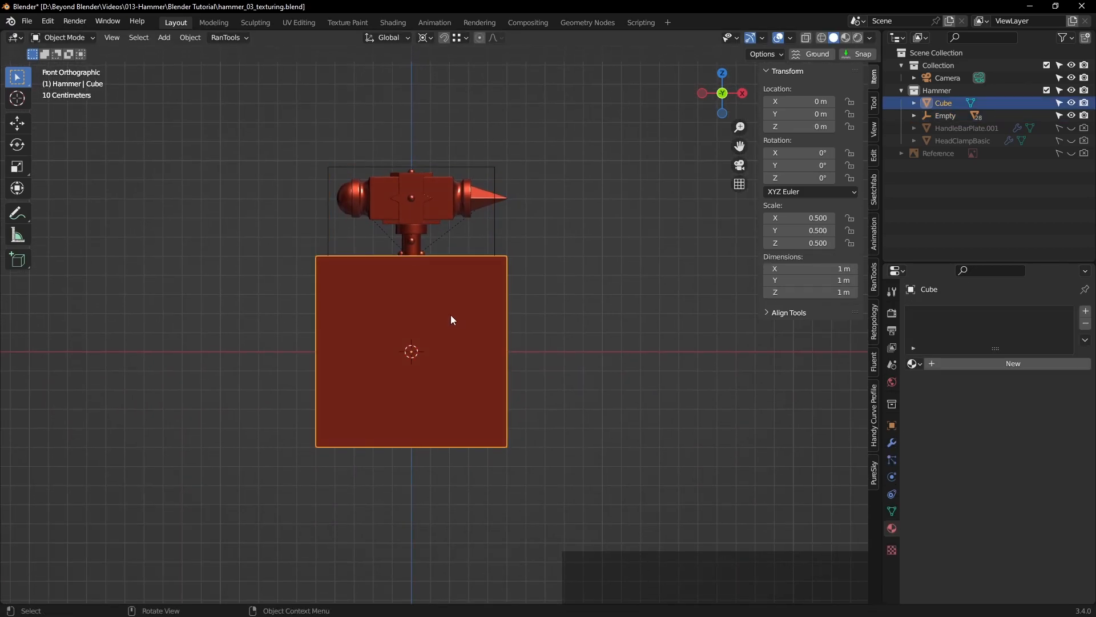
key(Delete)
scroll(482, 260, up, 4)
shift+middle_drag(464, 237, 595, 321)
scroll(577, 304, down, 1)
Step: Frame the hammer by its parent empty, deselect the empty and save the Blender file
click(626, 309)
key(KP_Decimal)
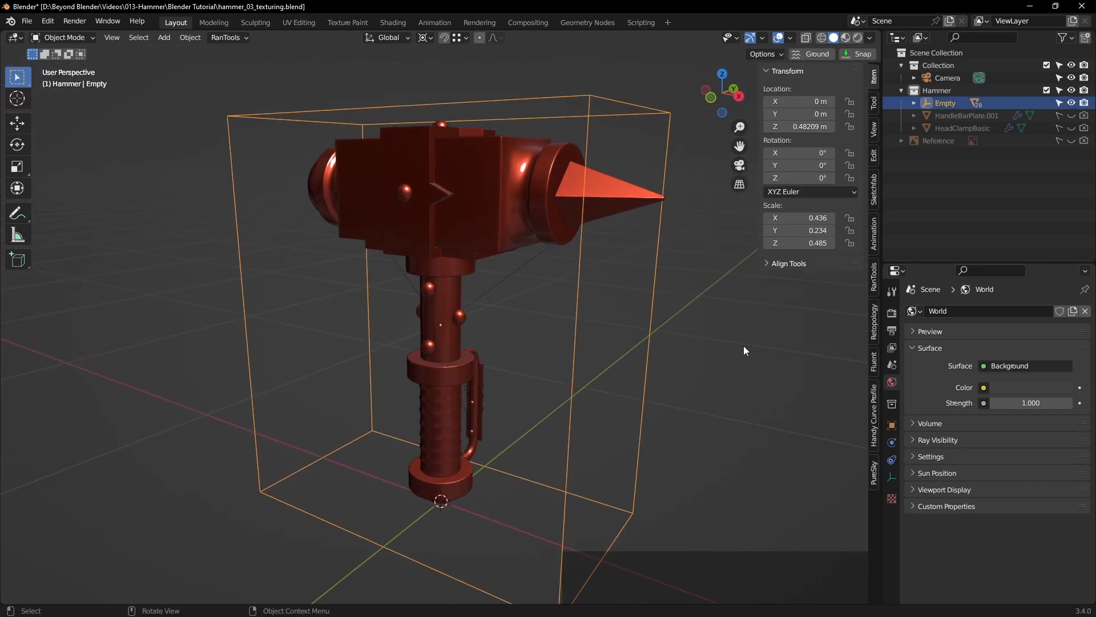
click(666, 373)
middle_drag(666, 374, 694, 354)
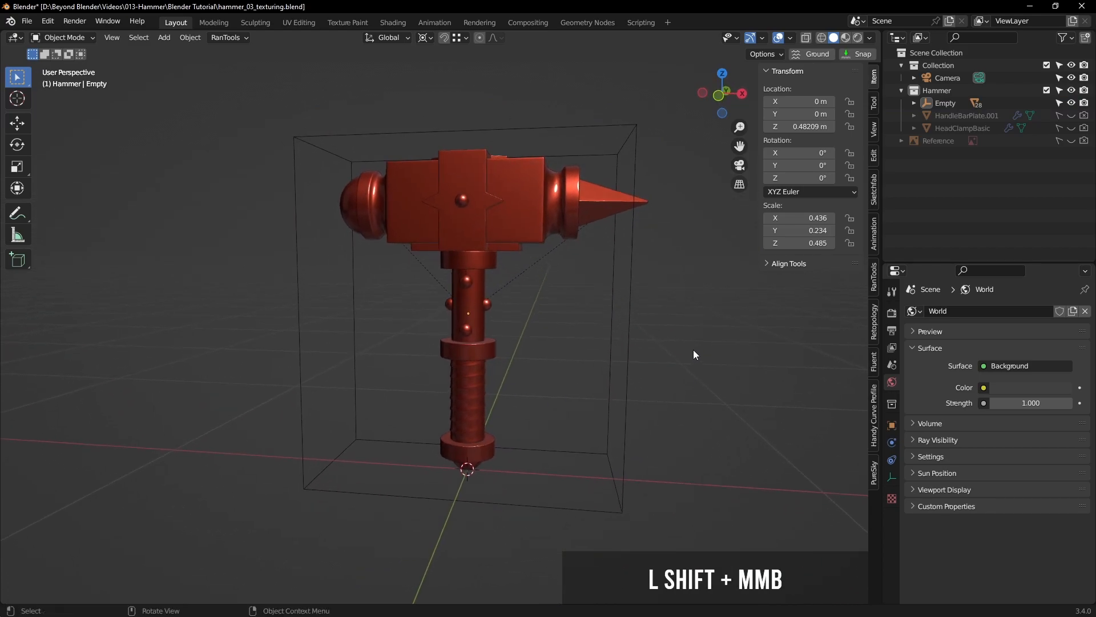
key(ctrl+s)
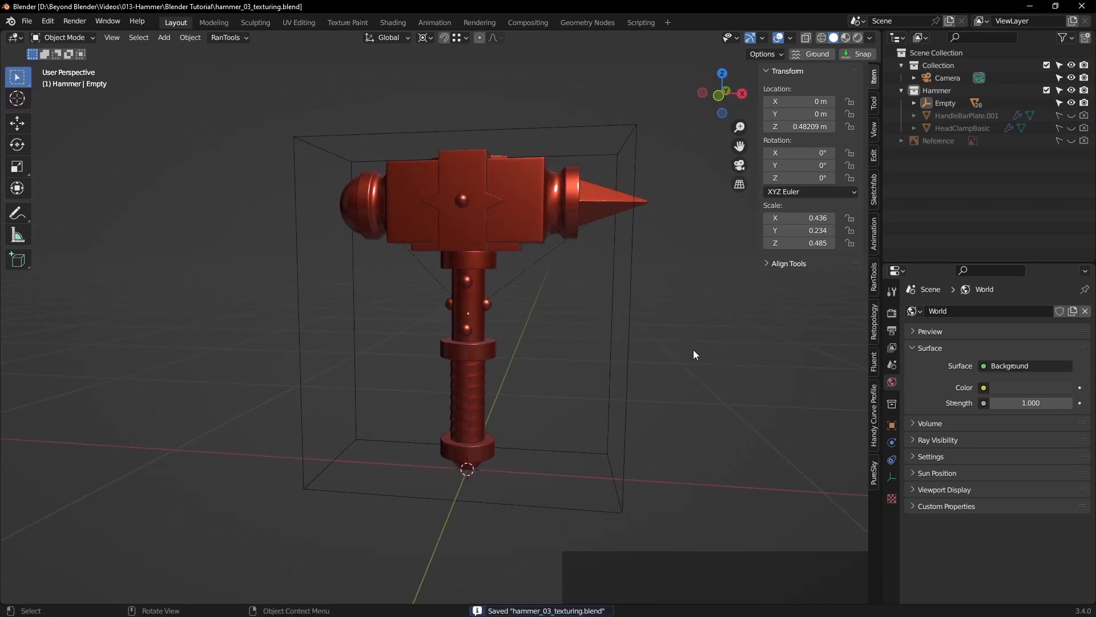
Step: Split the 3D viewport horizontally, change the lower area to a Shader Editor and hide its sidebar
drag(880, 33, 855, 268)
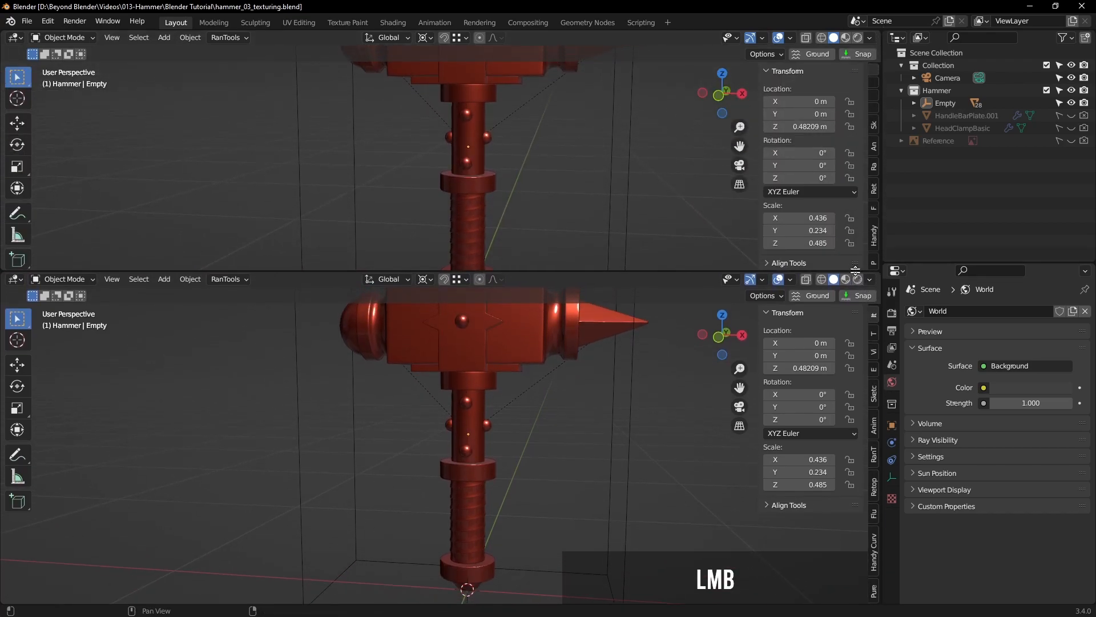
click(14, 279)
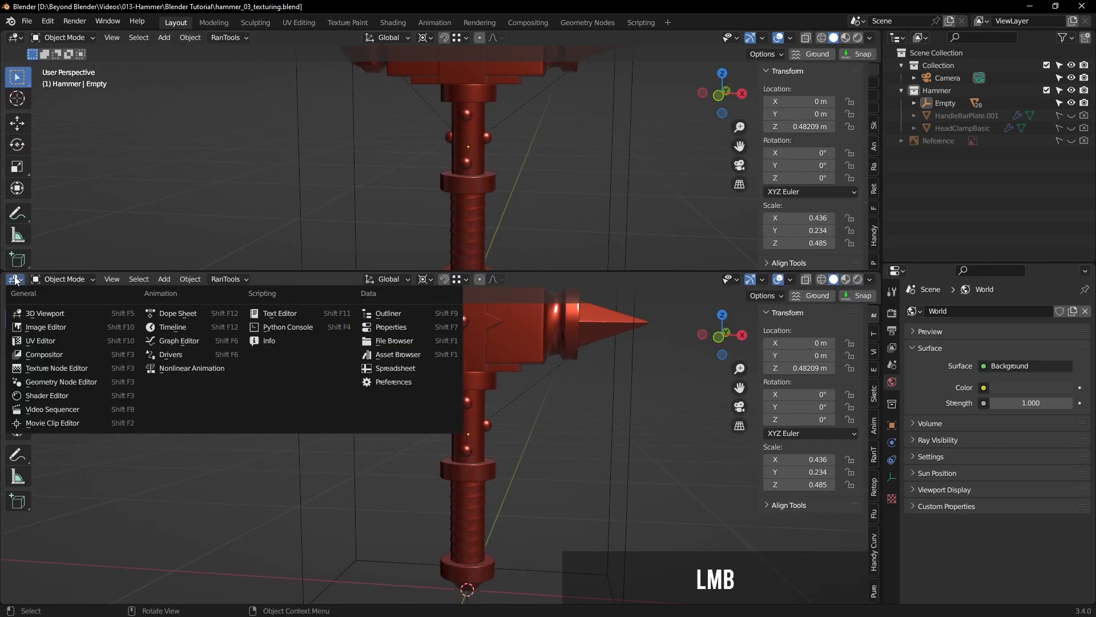
click(41, 396)
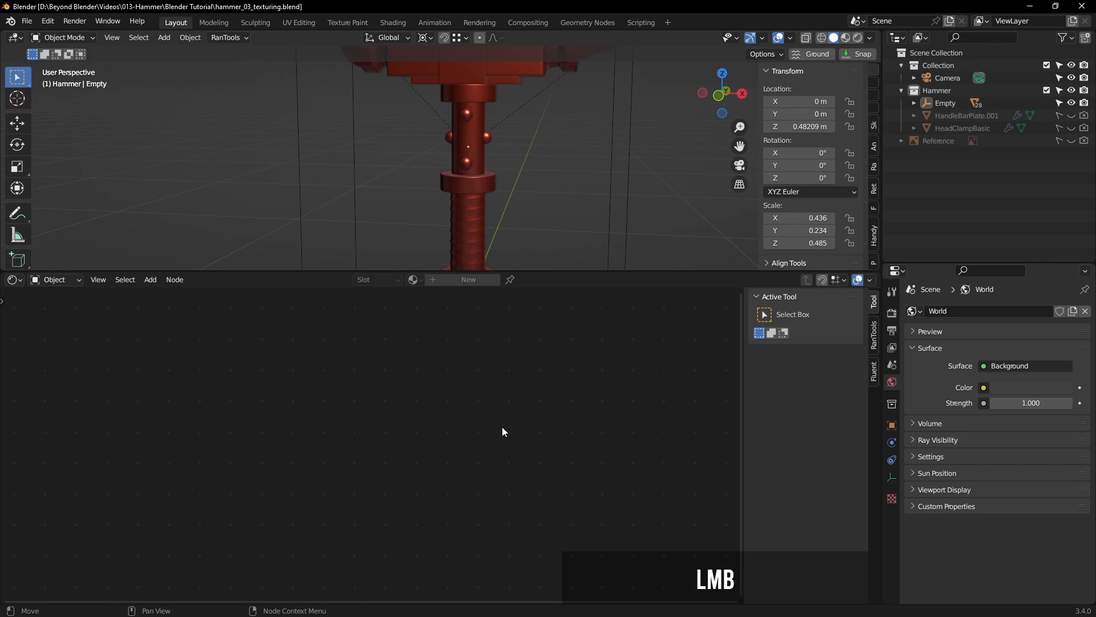
key(n)
Step: Create a new material on the hammer's Head object and name it HammerMetal
shift+middle_drag(537, 137, 528, 187)
scroll(536, 194, up, 2)
click(482, 126)
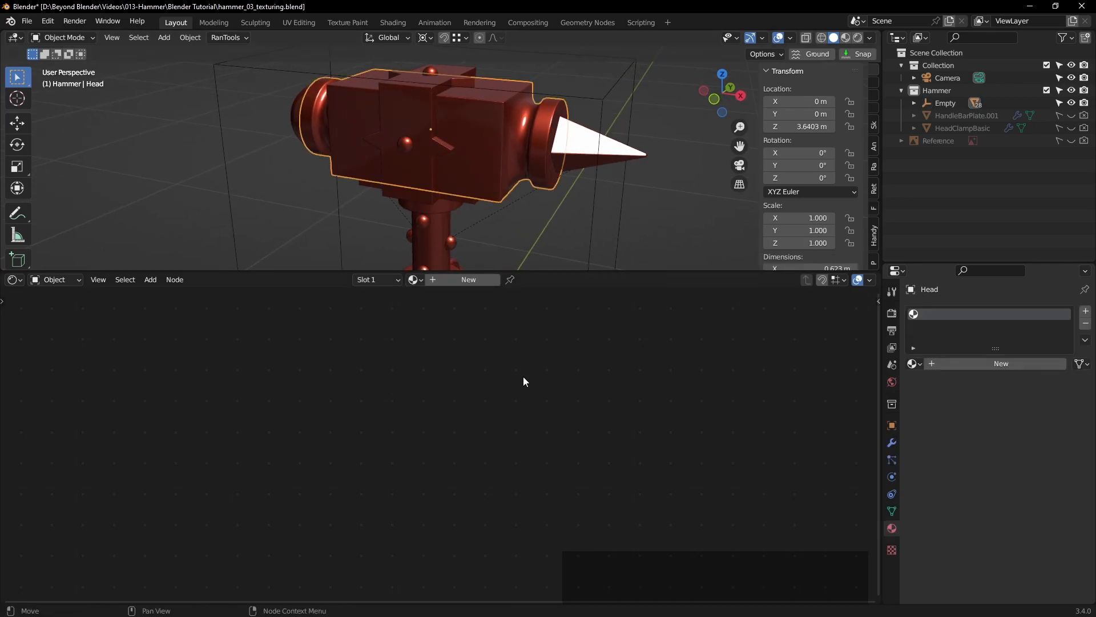
click(463, 280)
click(462, 279)
text(HammerMetal)
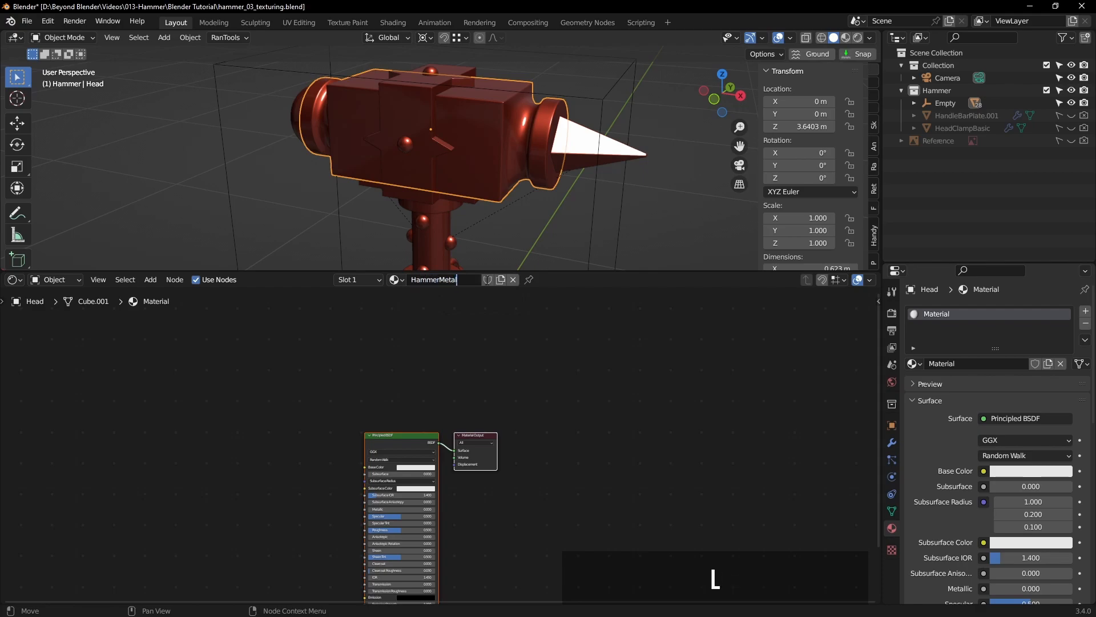
key(Return)
Step: Deselect the new material's nodes and save the Blender file
shift+middle_drag(539, 364, 634, 396)
click(634, 397)
key(ctrl+s)
click(635, 394)
Step: Switch to File Explorer and examine the color, displacement, metalness, normal and roughness maps in the Metal021_2K-JPG folder
click(1087, 613)
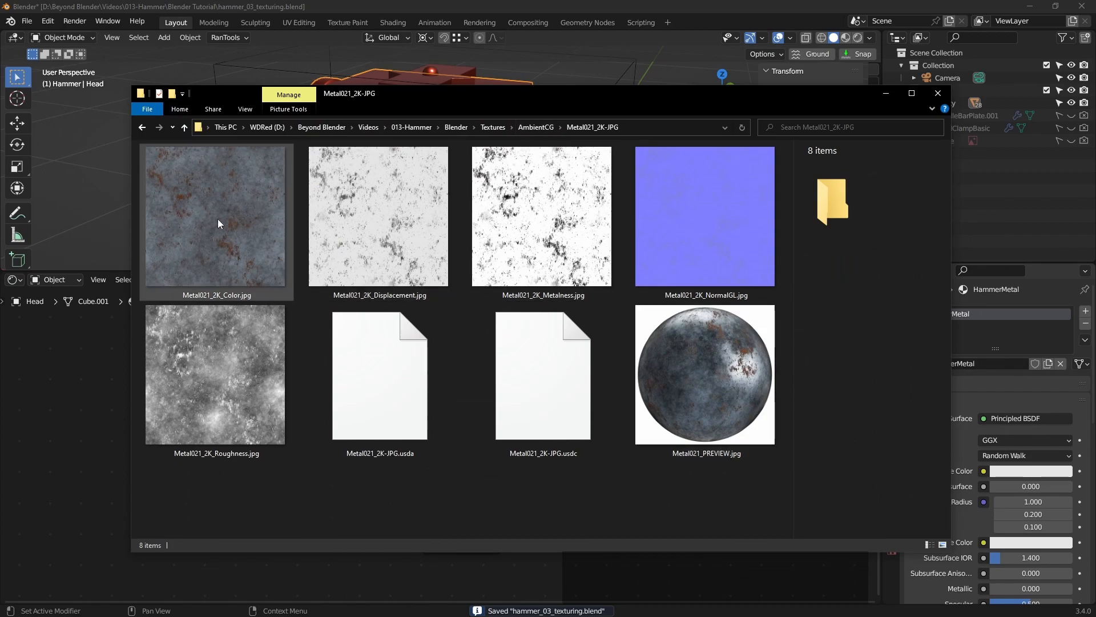
click(226, 234)
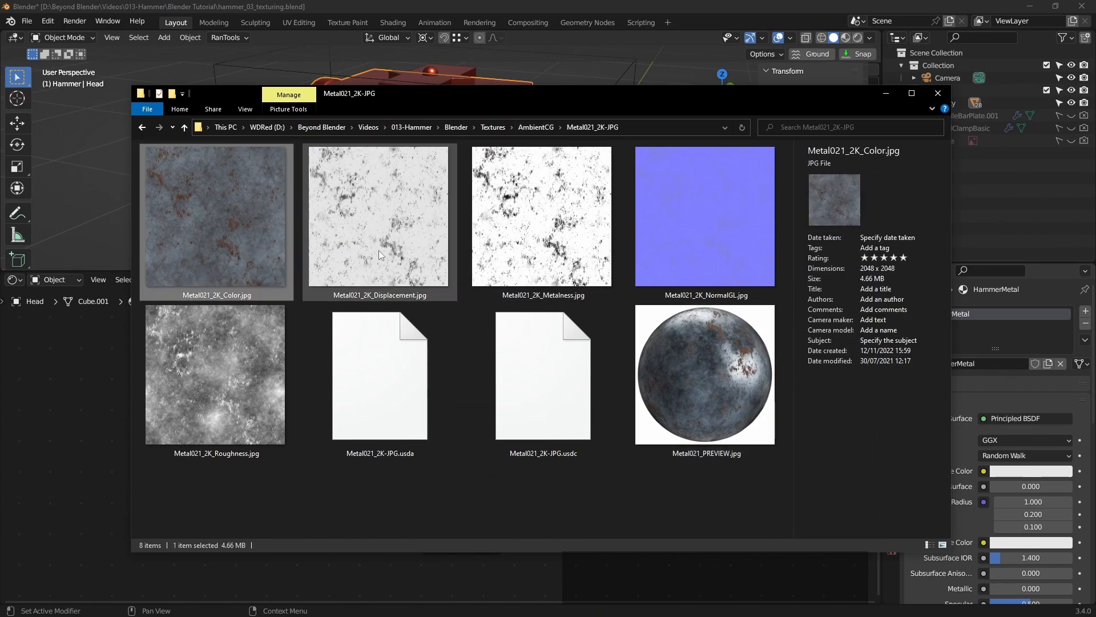
click(406, 232)
click(563, 243)
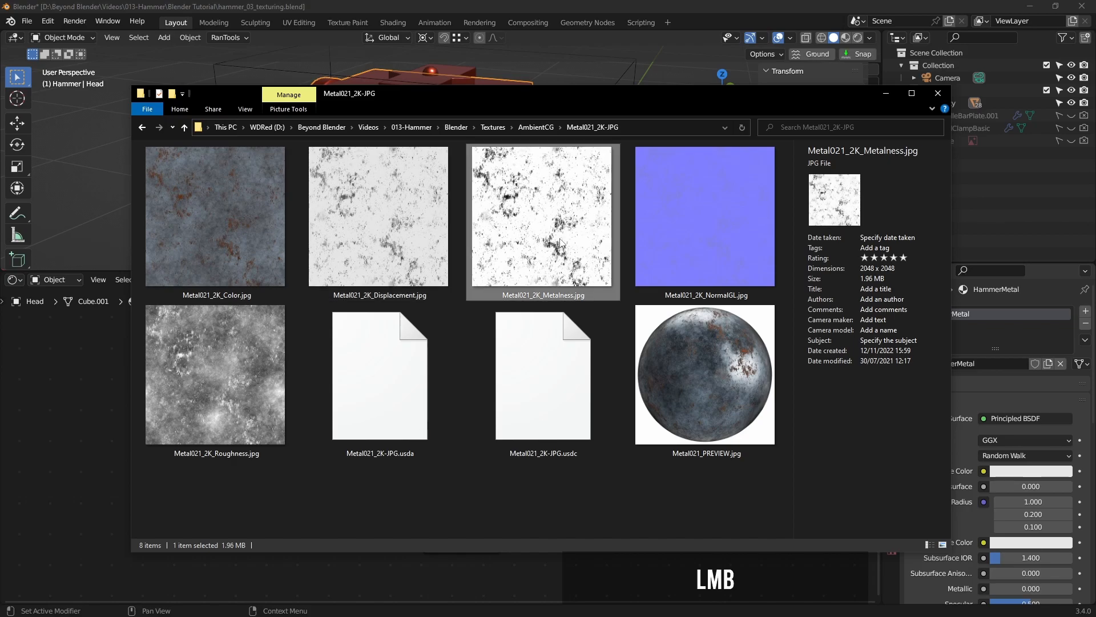
click(694, 232)
click(210, 395)
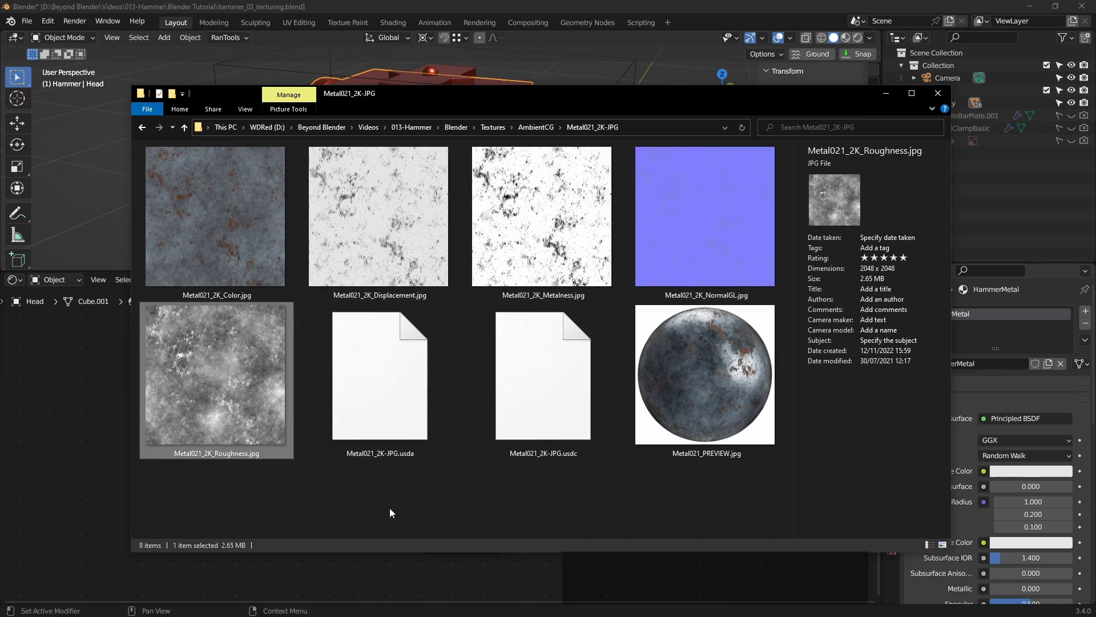
click(671, 509)
Step: Return to Blender and search the add-on preferences for "node" to check whether Node Wrangler is enabled
click(632, 5)
middle_drag(596, 433, 614, 409)
scroll(595, 427, up, 2)
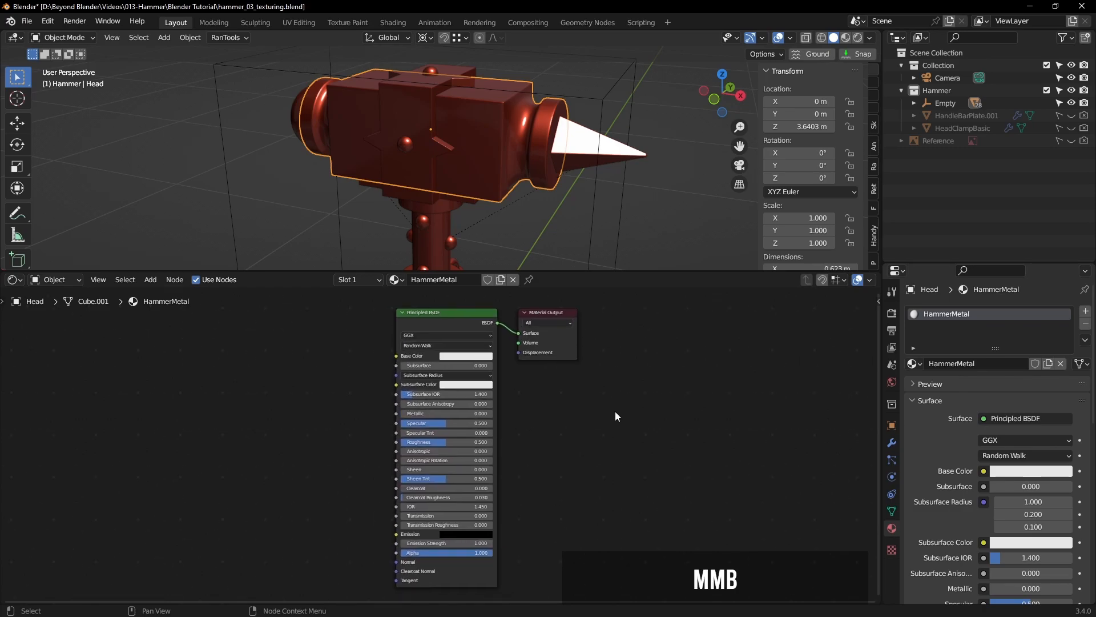
click(53, 20)
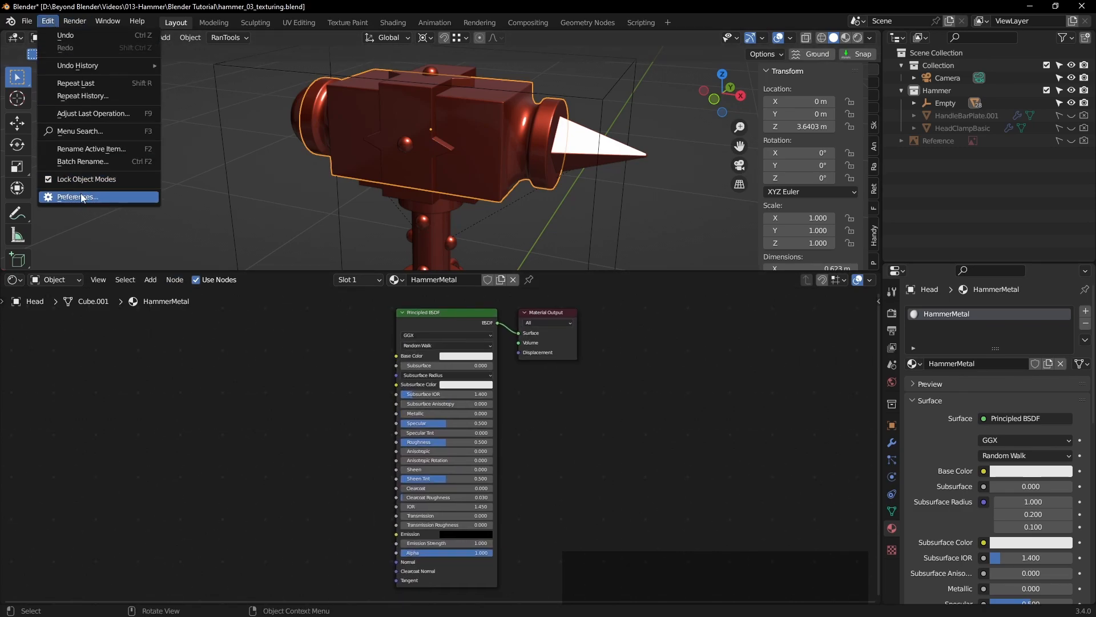
click(76, 197)
click(30, 148)
click(341, 60)
text(node)
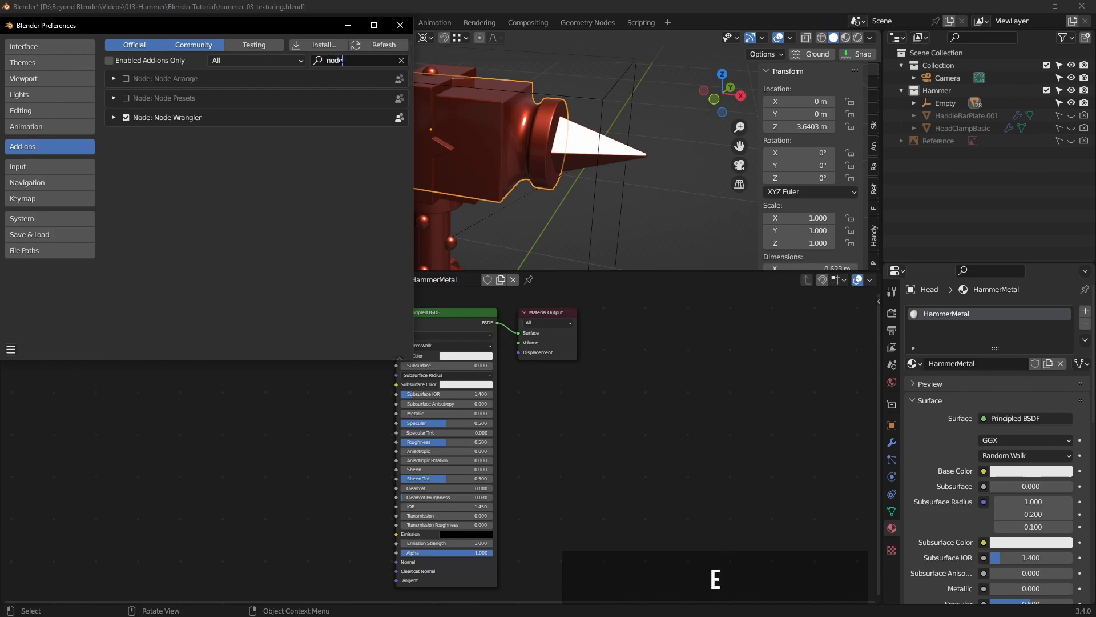
click(398, 25)
Step: Start Node Wrangler's Principled Texture Setup on the Principled BSDF node and browse to the Textures/AmbientCG/Metal021_2K-JPG folder
click(460, 310)
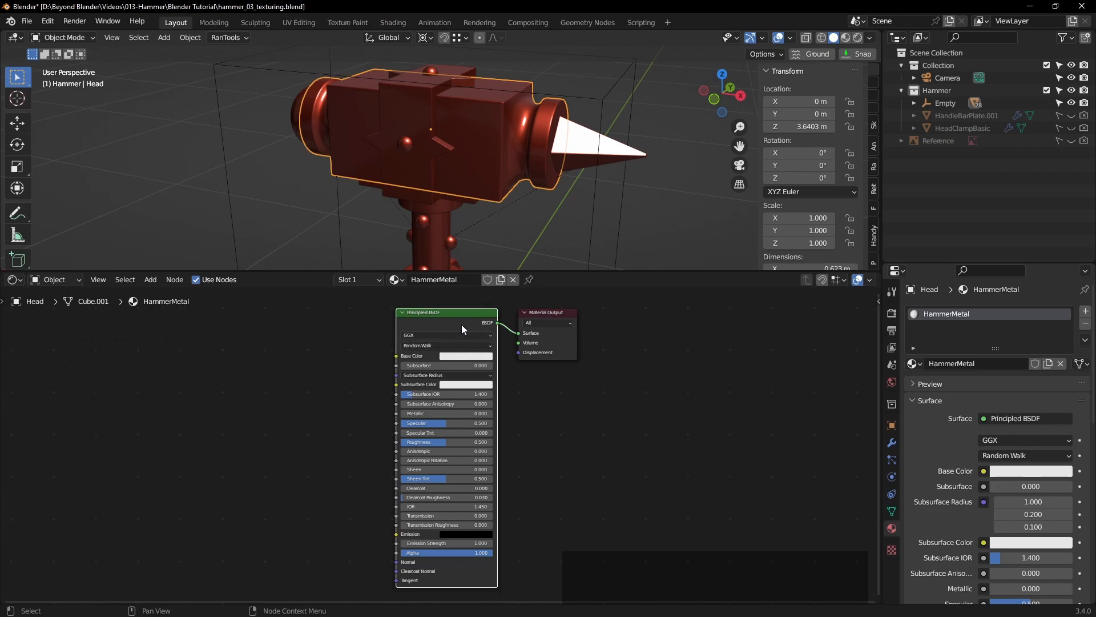
key(ctrl)
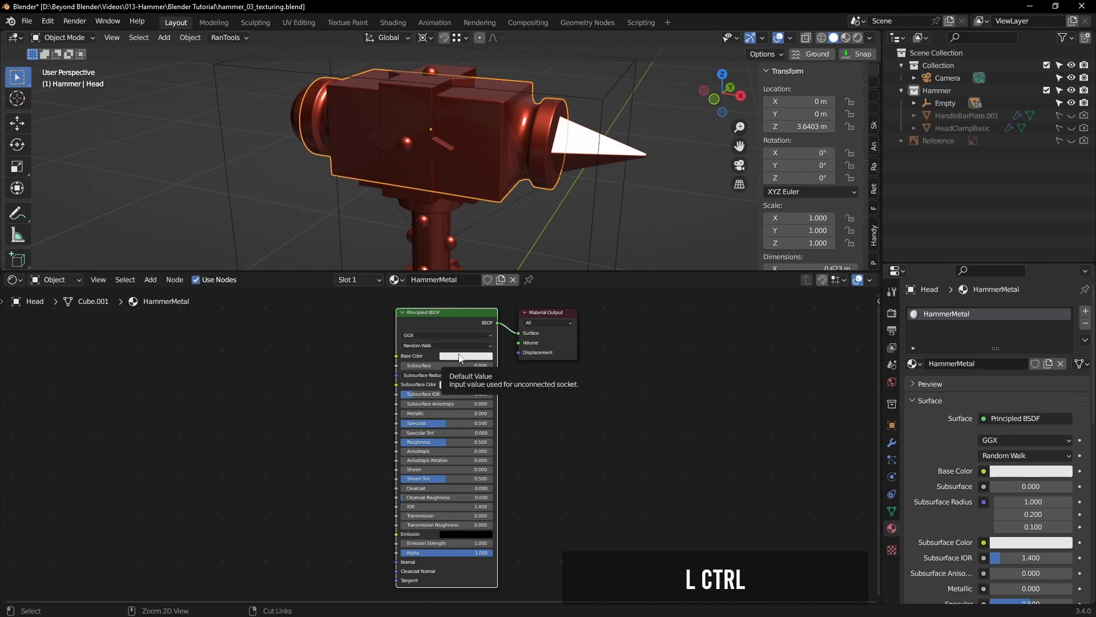
key(shift)
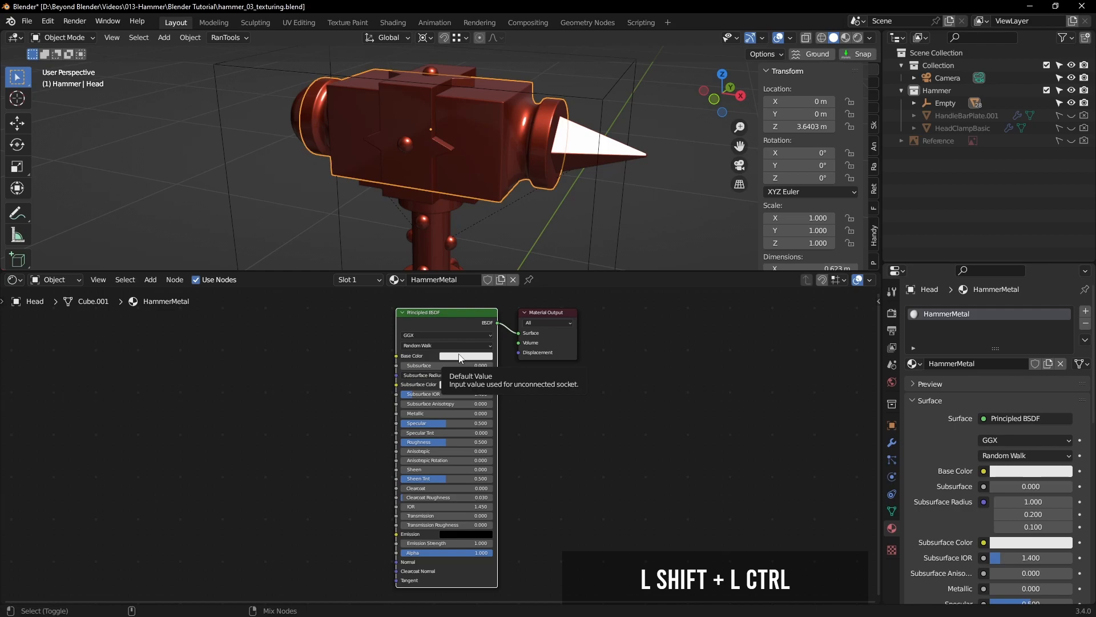
key(ctrl+shift+t)
click(400, 148)
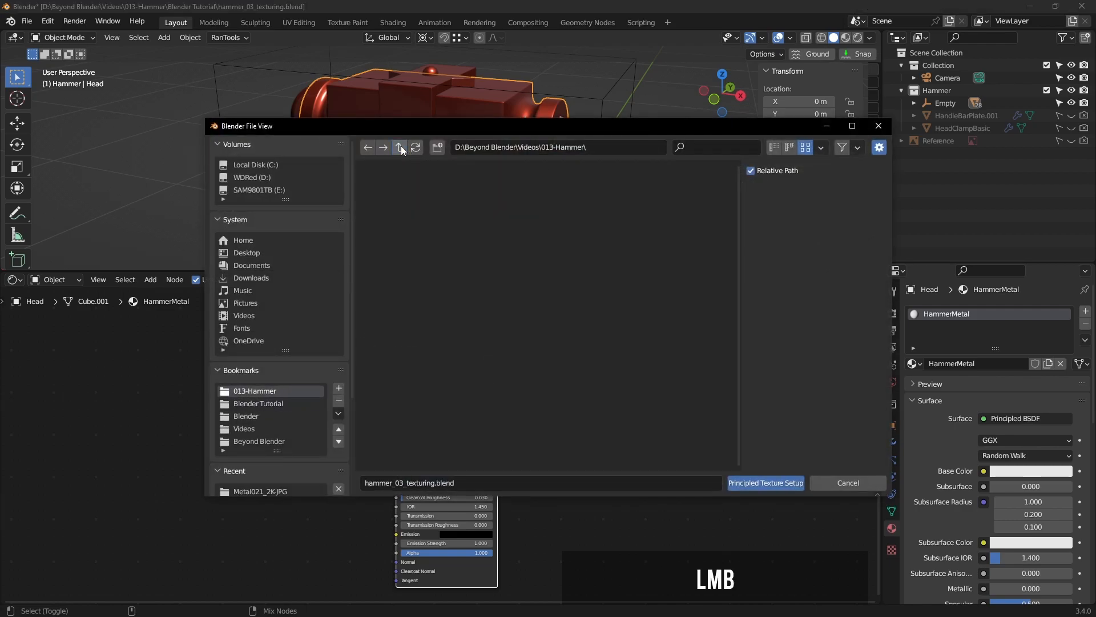
click(497, 209)
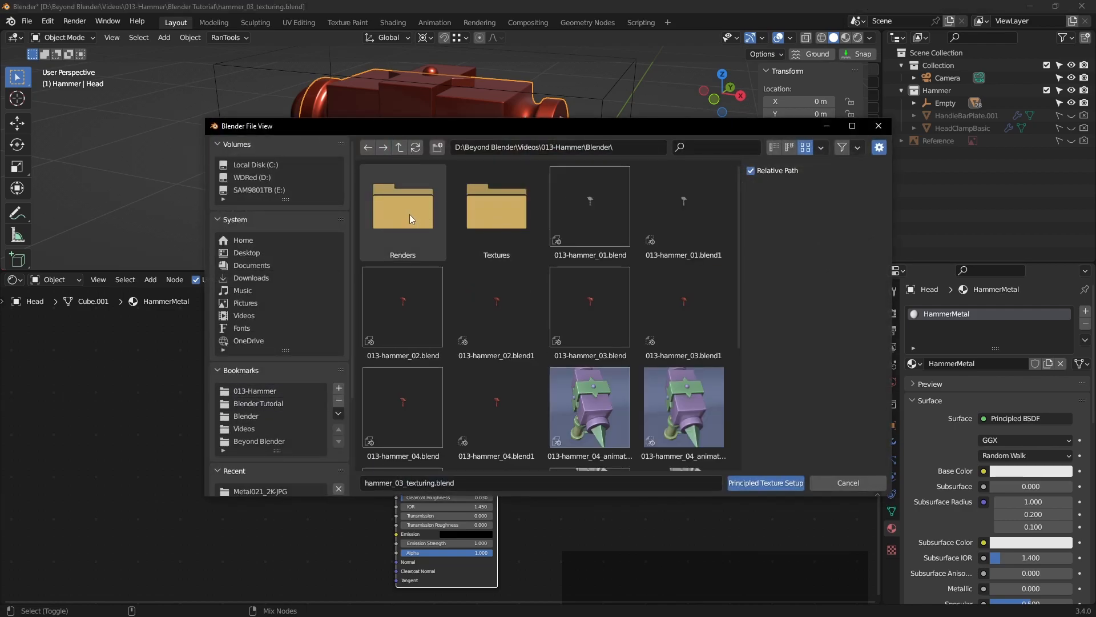
click(490, 209)
click(410, 207)
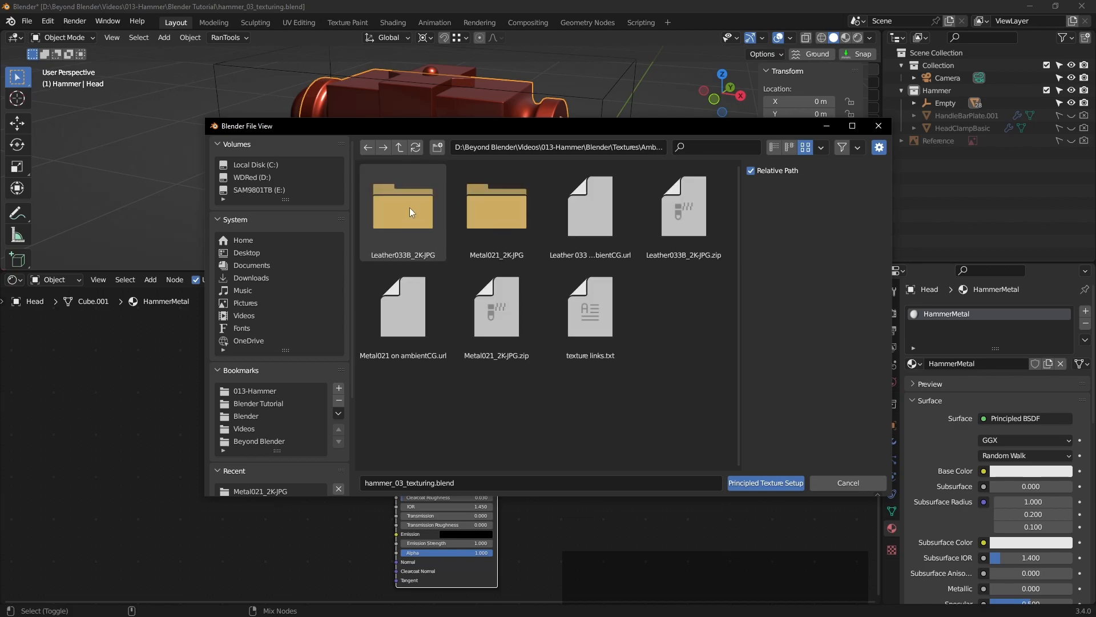
click(498, 206)
Step: Load the Metal021_2K Color, Displacement, Metalness, NormalGL and Roughness images into the HammerMetal material with Principled Texture Setup
click(591, 214)
ctrl+click(677, 215)
ctrl+click(398, 330)
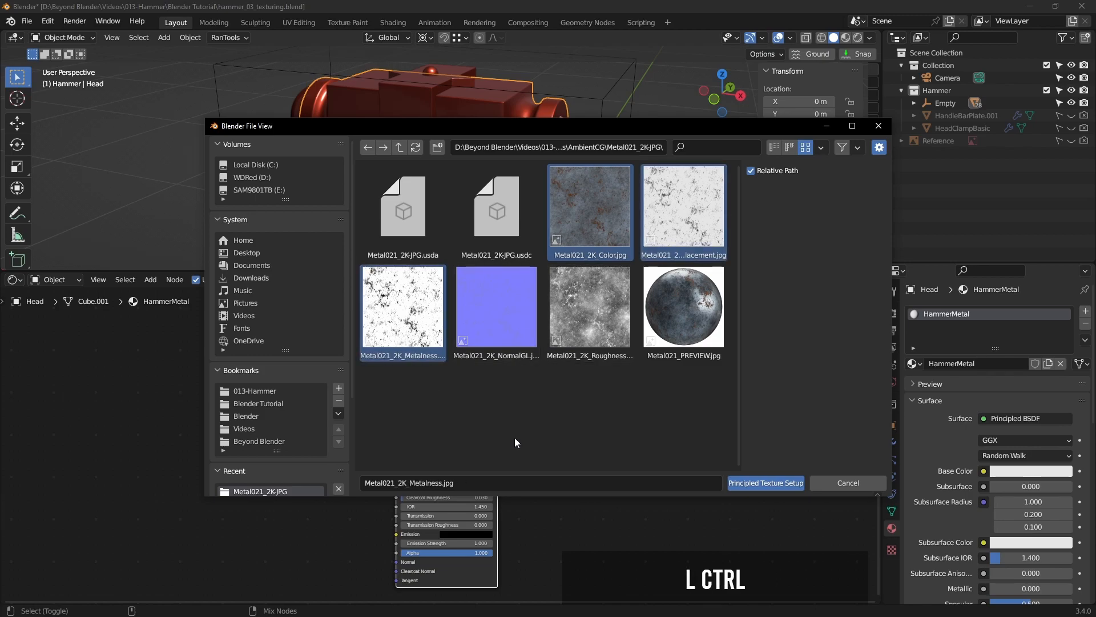
ctrl+click(508, 333)
ctrl+click(588, 328)
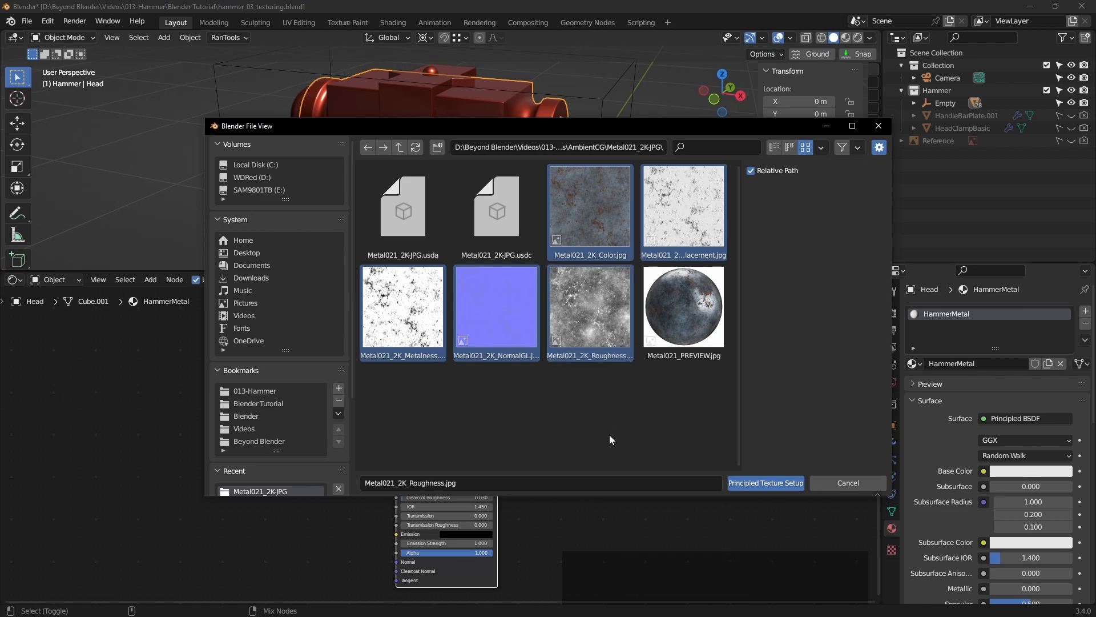
click(771, 482)
Step: Deselect the generated texture nodes and maximize the Shader Editor to show the node tree
scroll(637, 457, down, 2)
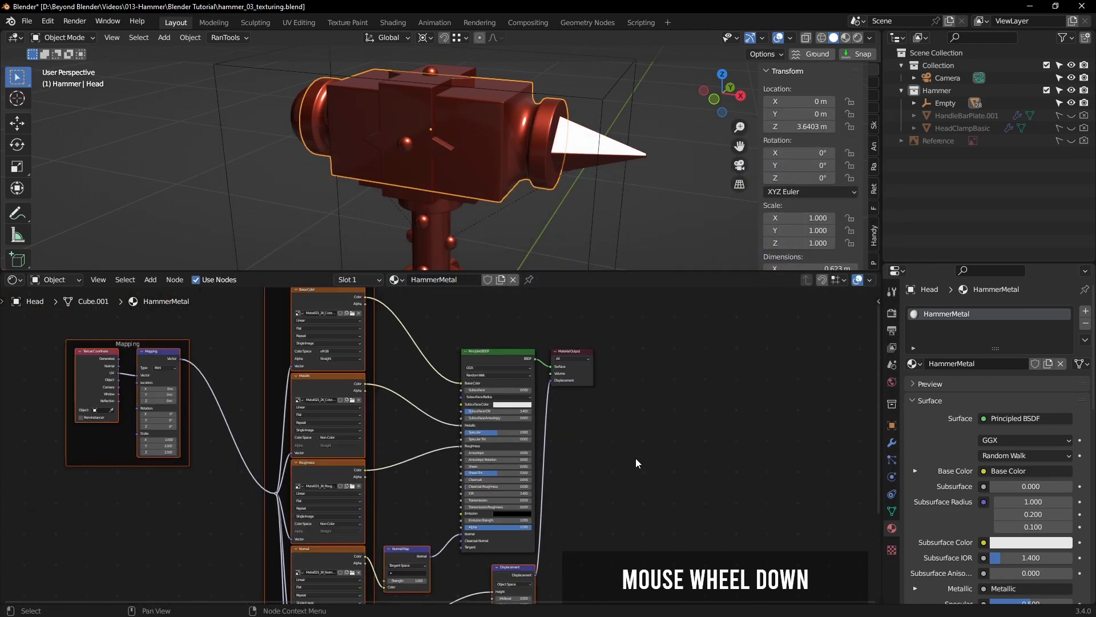
middle_drag(636, 457, 686, 433)
click(686, 433)
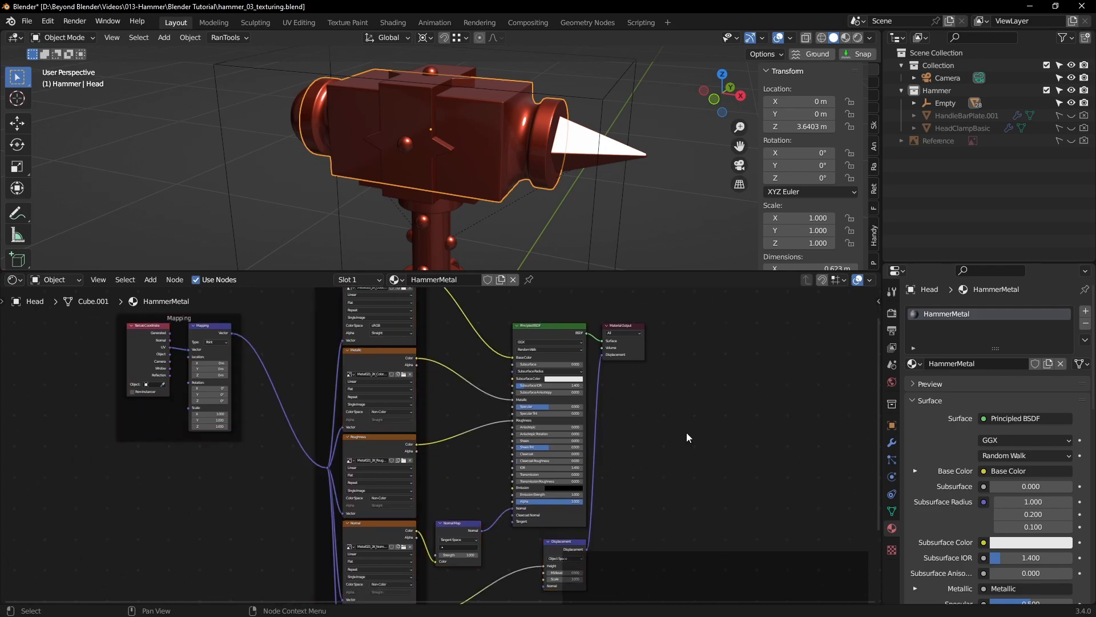
key(ctrl+space)
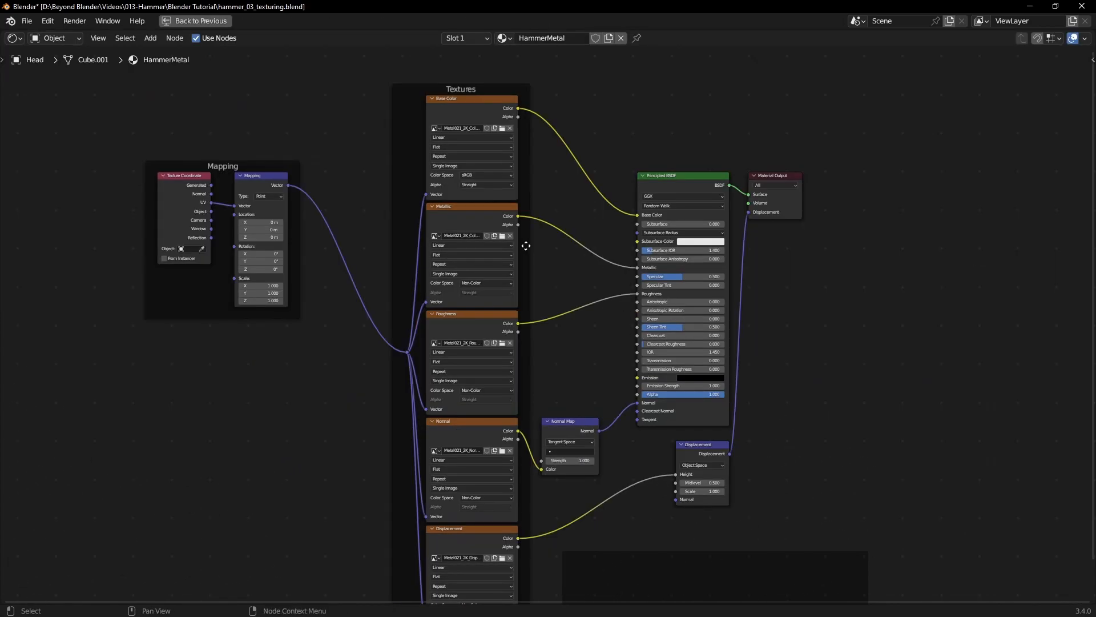
scroll(526, 241, up, 2)
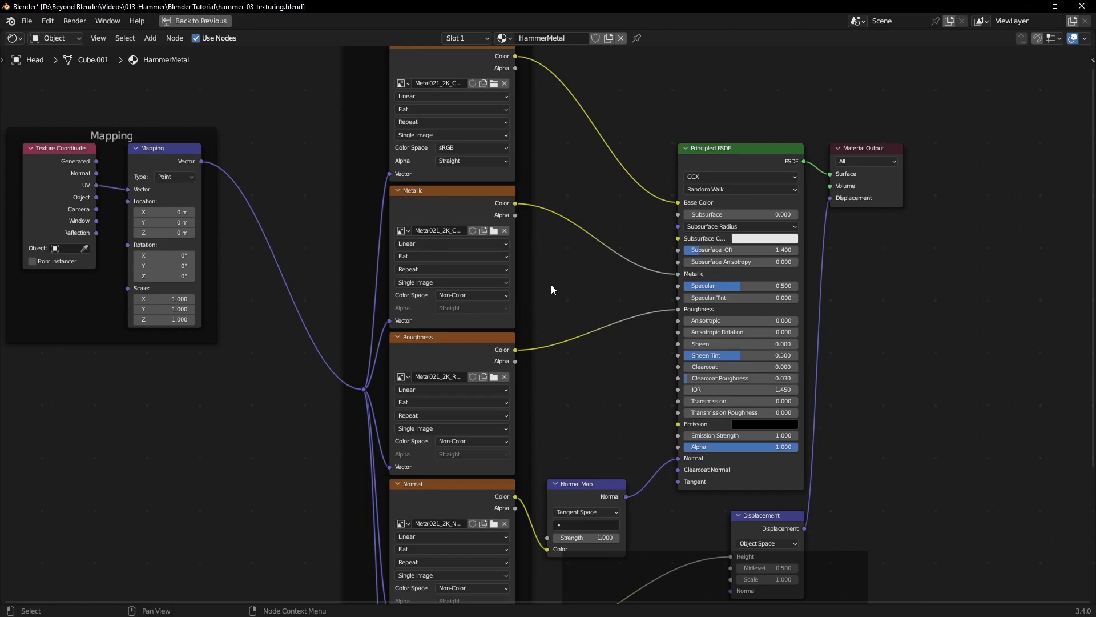
Step: Replace the Metallic texture node's image with Metal021_2K_Metalness.jpg and set its color space to Non-Color
scroll(551, 289, up, 1)
middle_drag(552, 286, 561, 329)
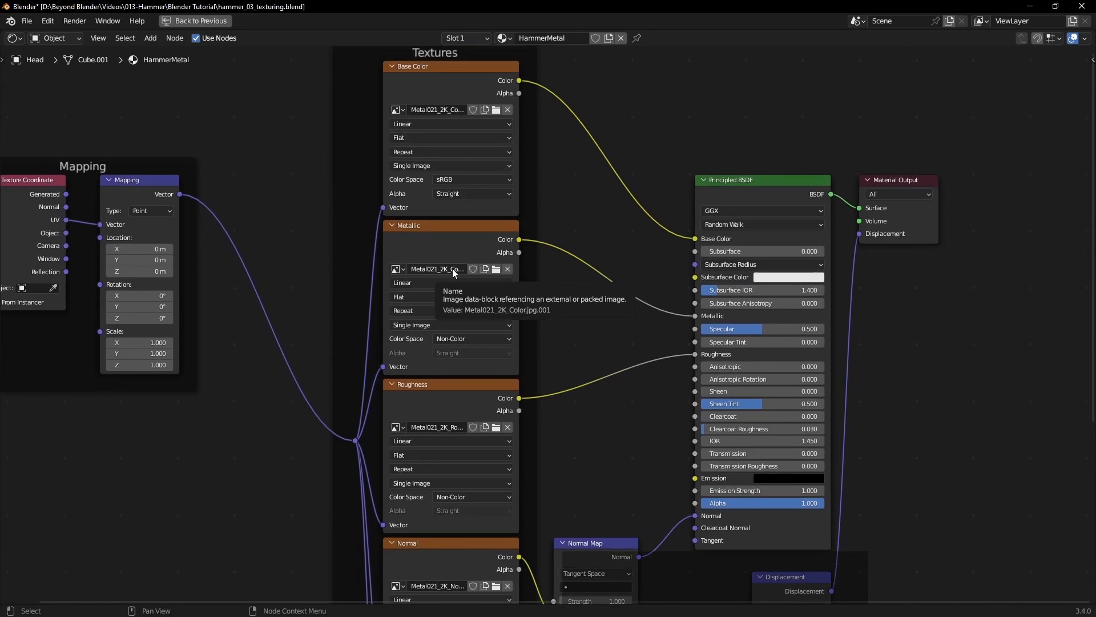
click(496, 269)
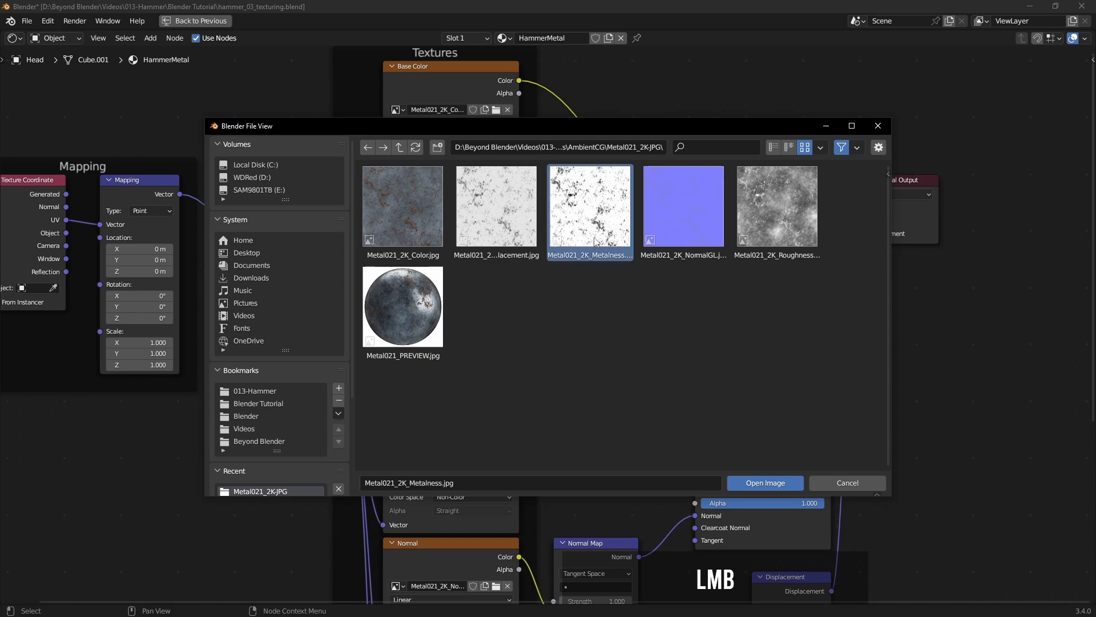
double_click(594, 241)
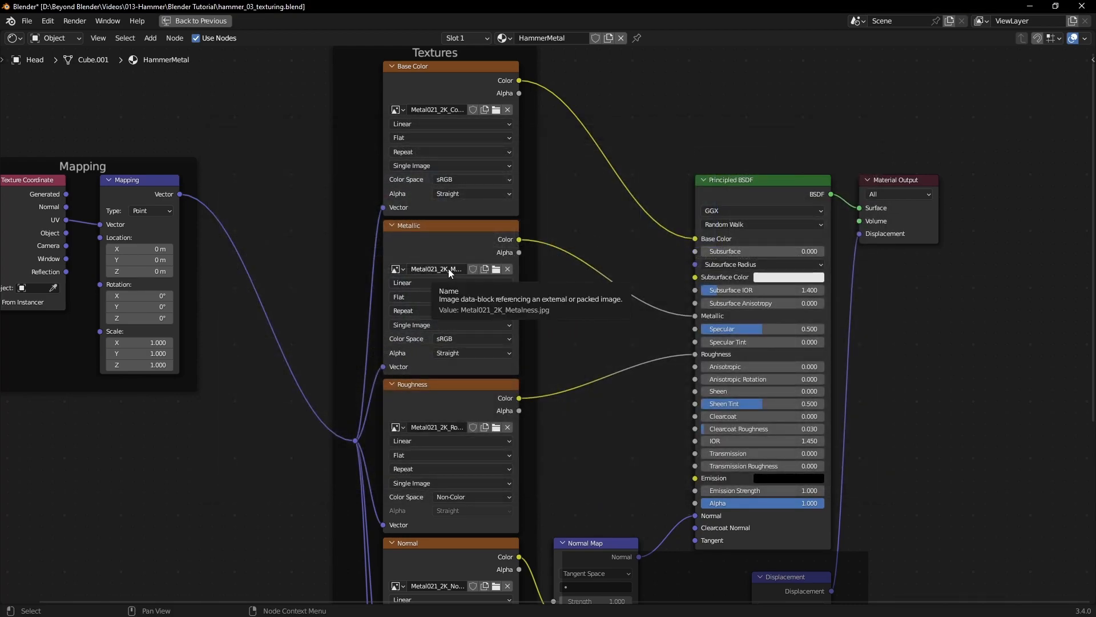
click(478, 354)
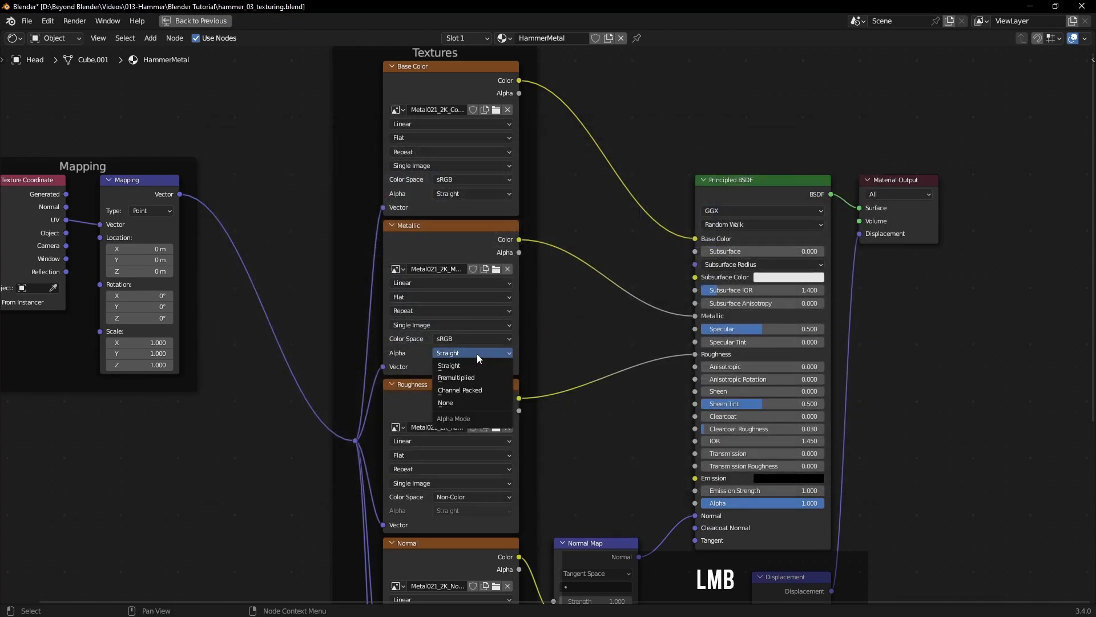
click(468, 336)
click(468, 337)
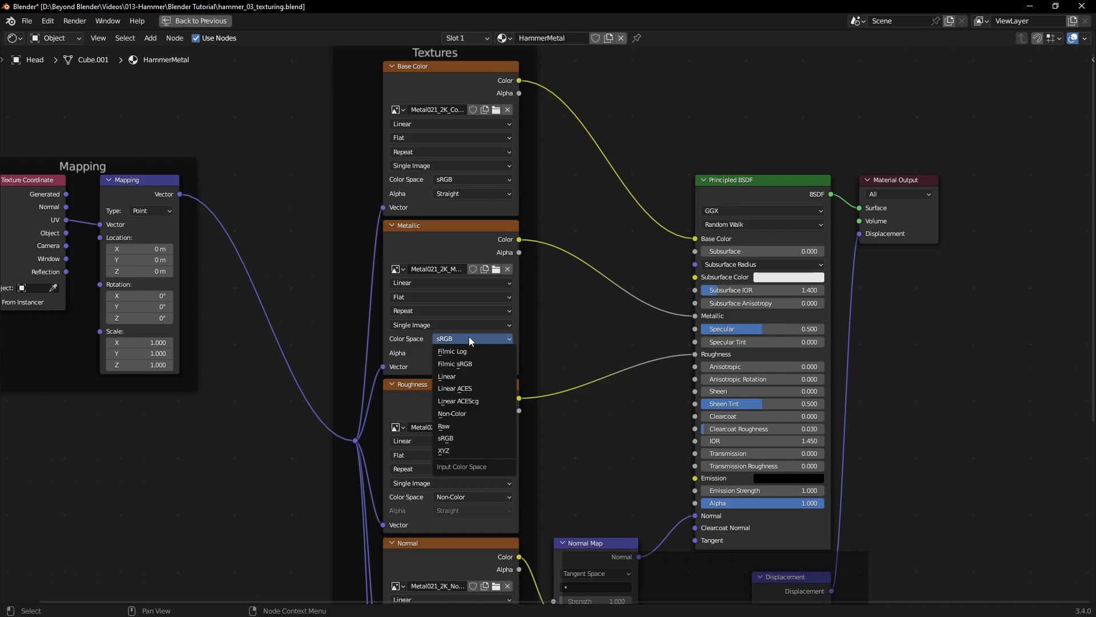
click(455, 415)
Step: Disconnect the Displacement node from the Material Output and move it close to the Displacement texture node
middle_drag(567, 389, 478, 358)
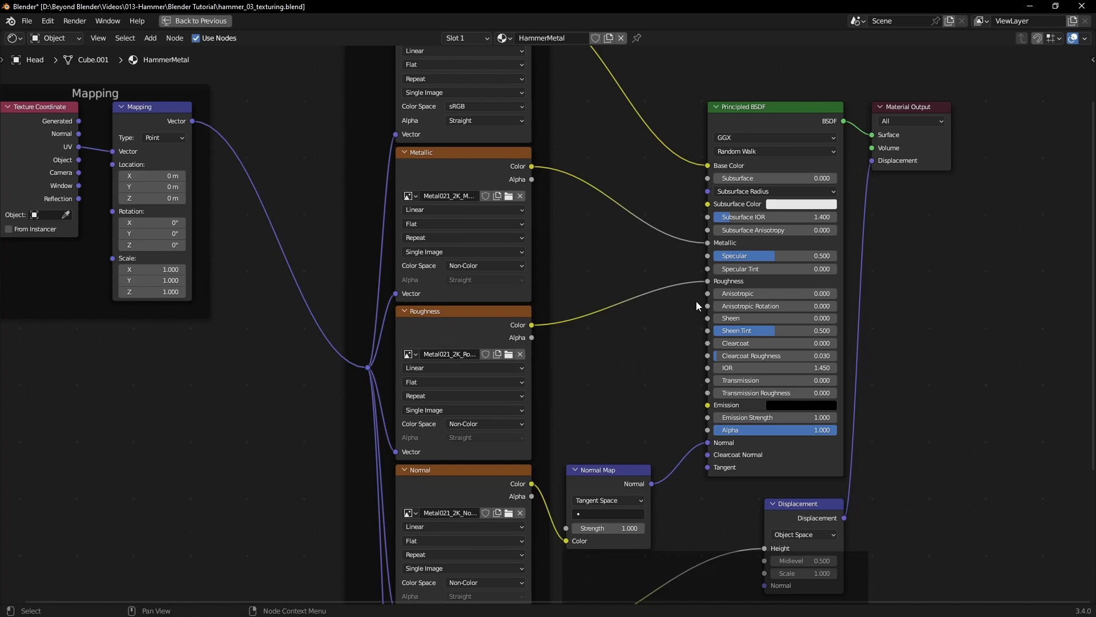
middle_drag(465, 497, 455, 313)
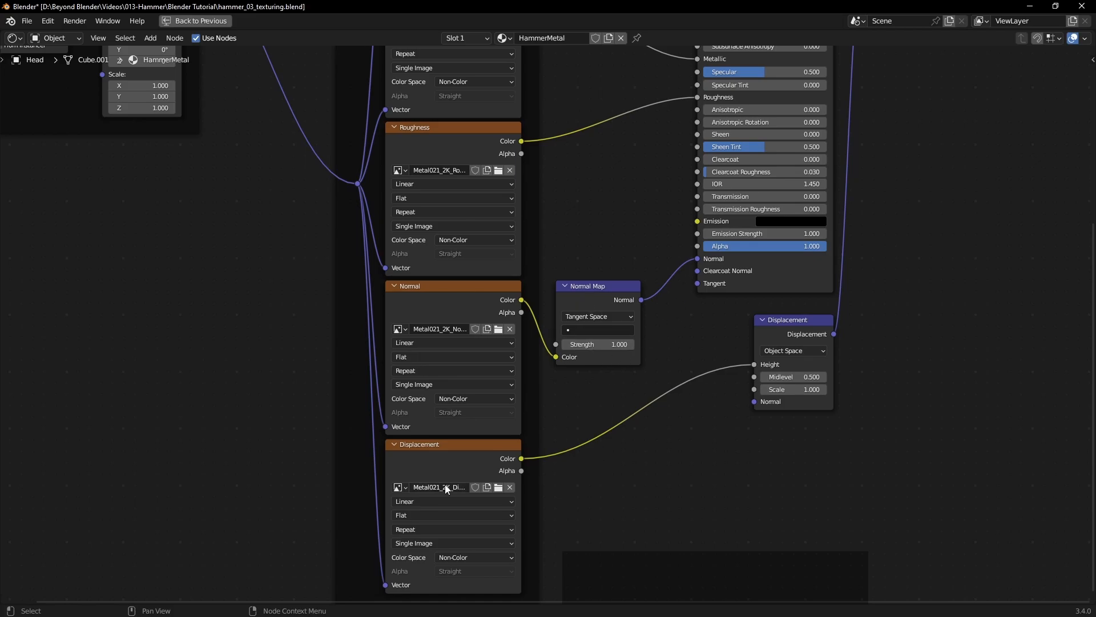
scroll(666, 459, down, 2)
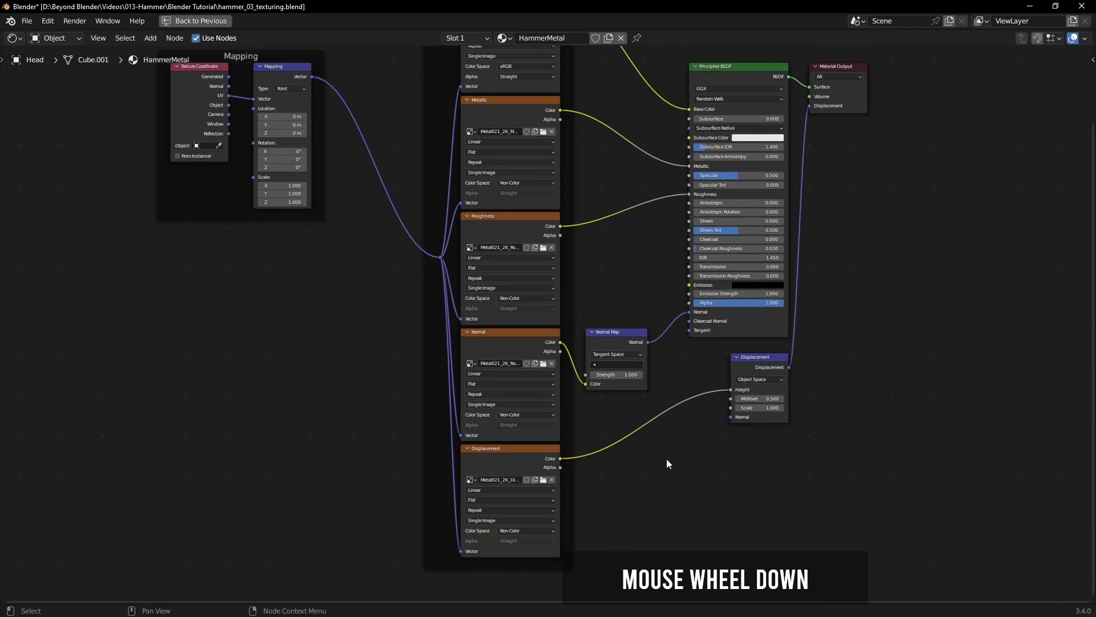
middle_drag(631, 468, 551, 481)
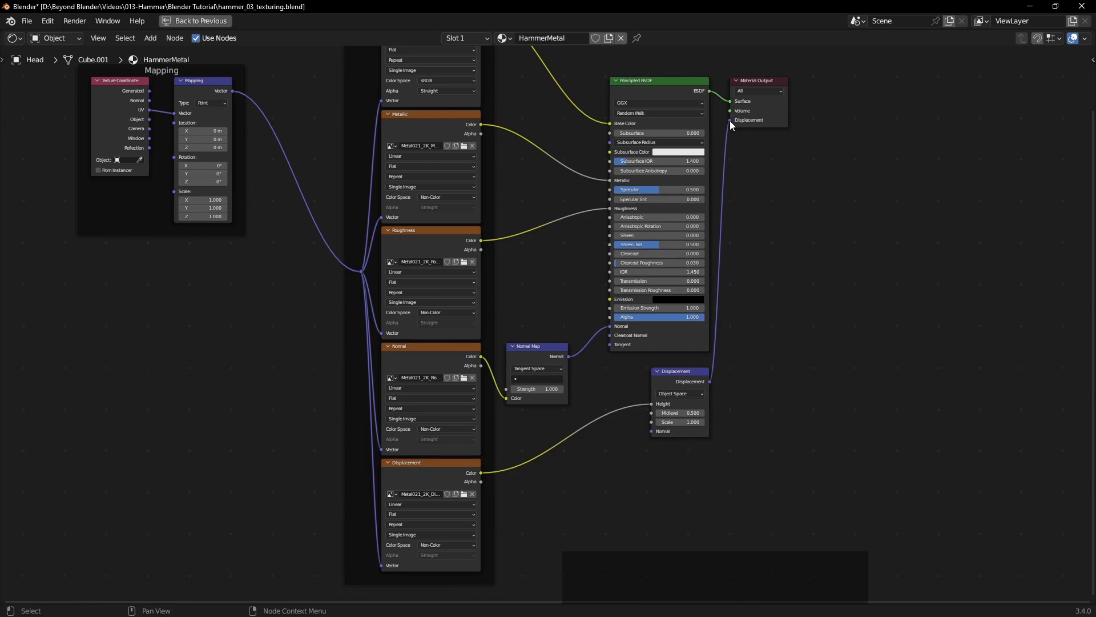
drag(728, 120, 747, 337)
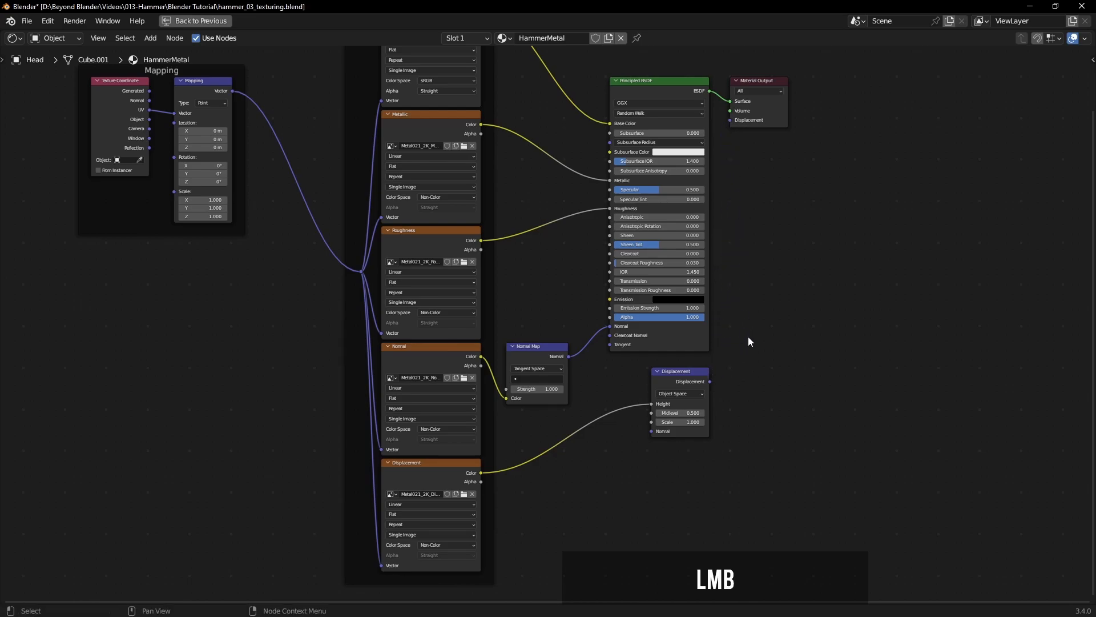
drag(690, 371, 604, 422)
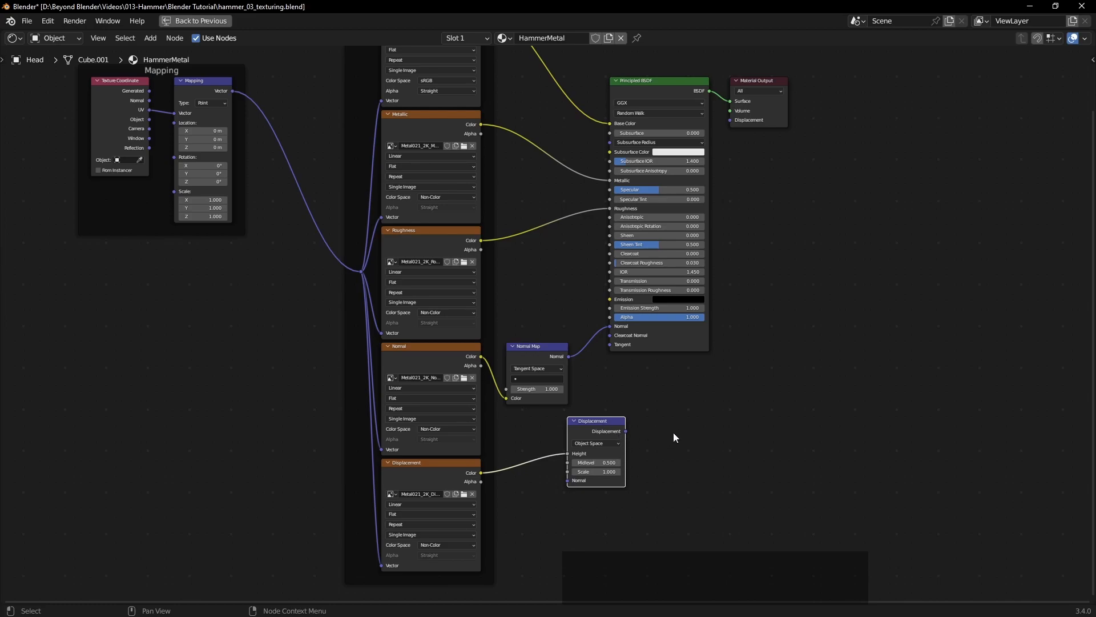
Step: Switch the Displacement node's type to a Bump node from the Vector category
key(shift+s)
mouse_move(673, 437)
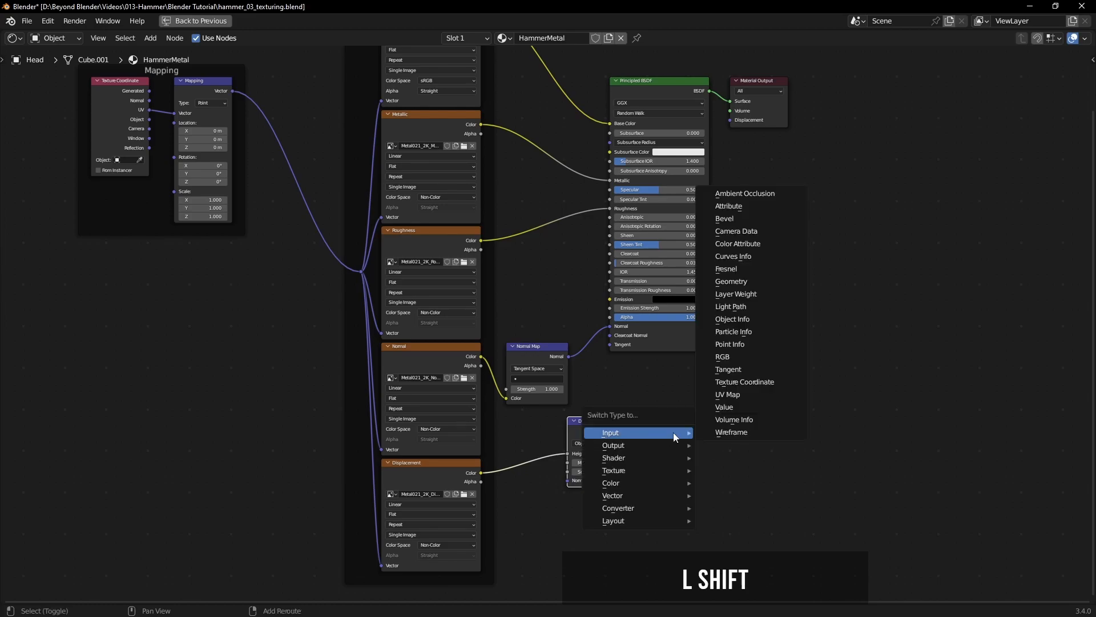
mouse_move(626, 493)
click(724, 396)
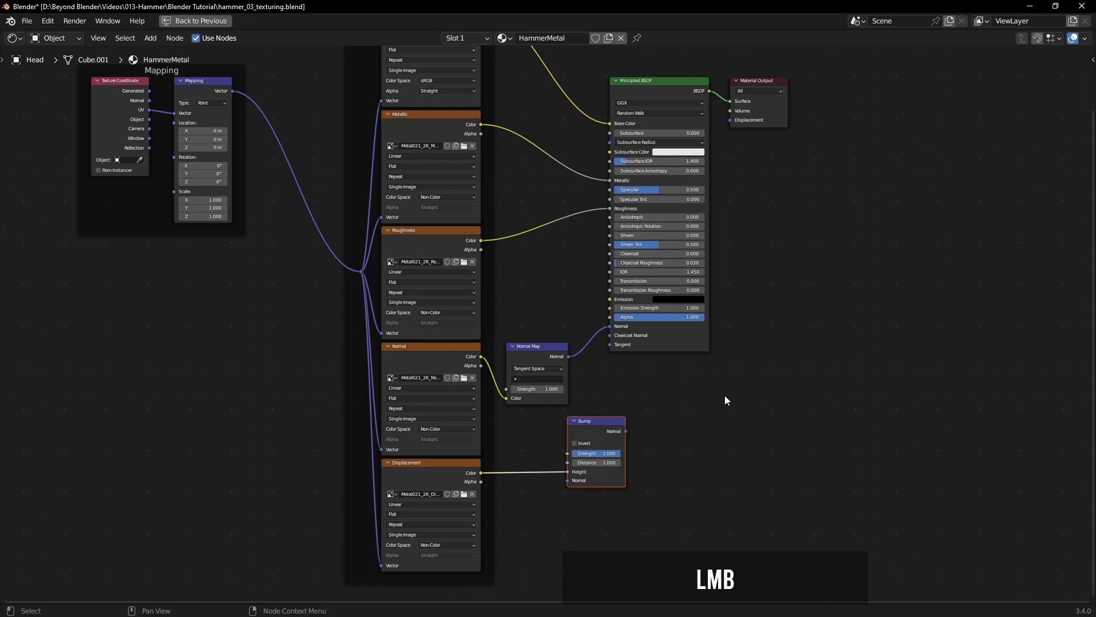
Step: Link the Normal Map output to the Bump node's Normal input, and the Bump output to the Principled BSDF's Normal input
drag(593, 421, 613, 418)
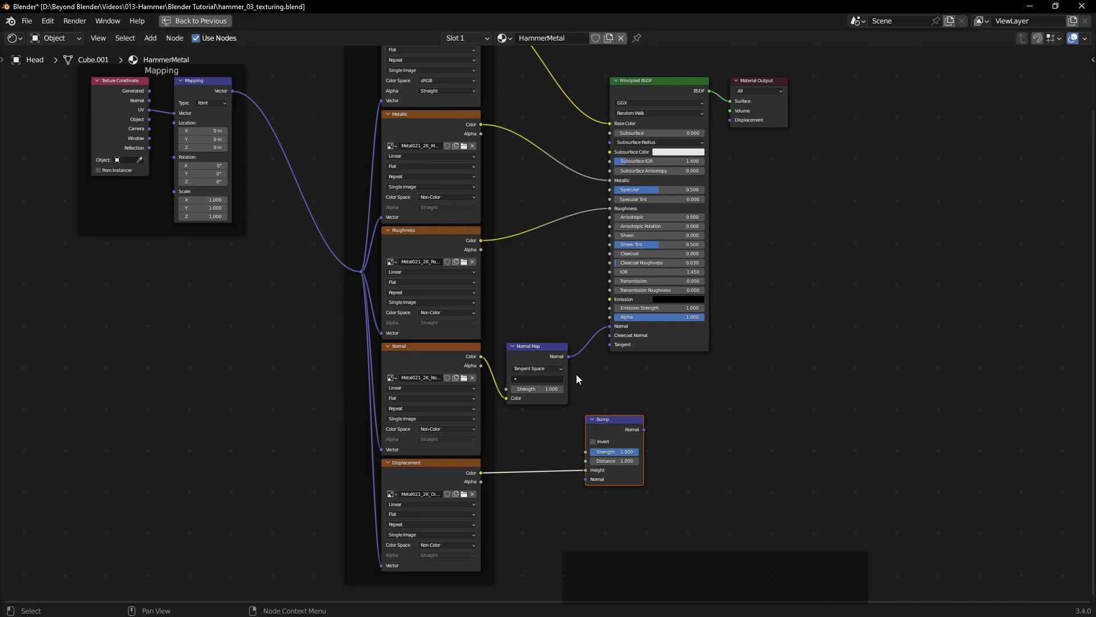
drag(568, 356, 583, 478)
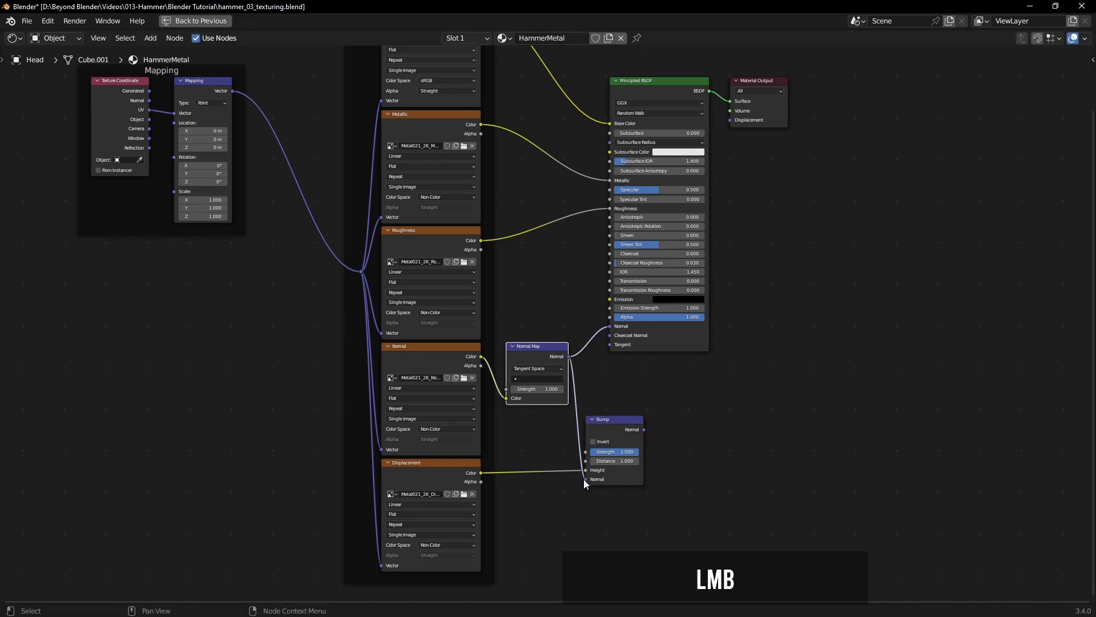
drag(643, 429, 608, 328)
Step: Move the Principled BSDF and Material Output nodes farther from the textures and place the Bump node beside the Normal Map
click(660, 81)
shift+click(759, 83)
key(g)
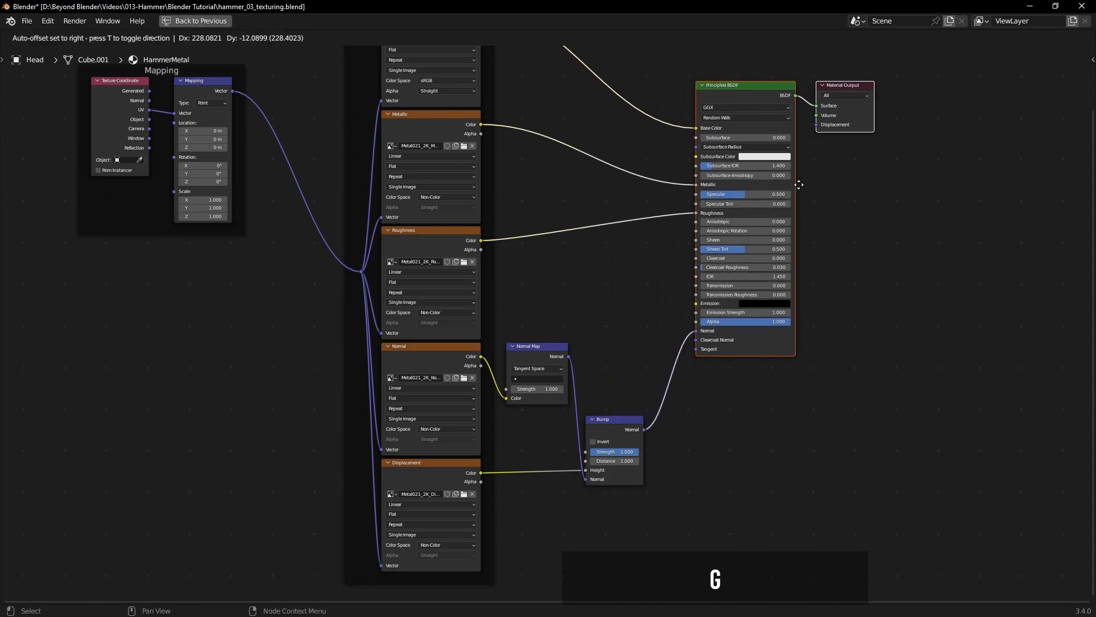
click(796, 186)
drag(623, 419, 636, 360)
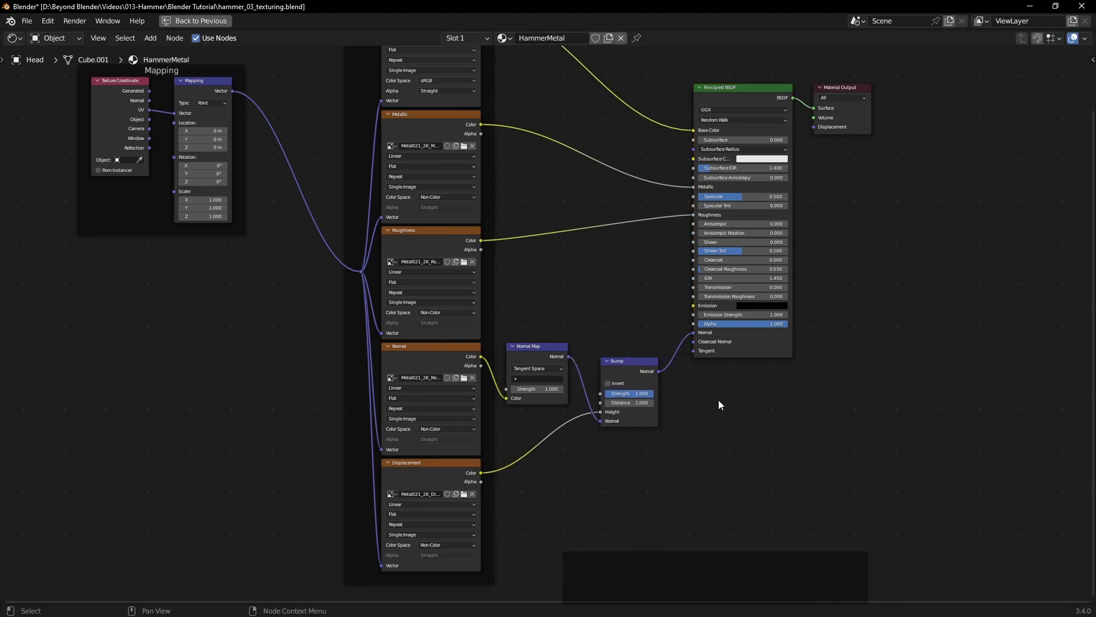
Step: Connect the Texture Coordinate node's Object output to the Mapping node's Vector input in place of UV
middle_drag(565, 487, 587, 444)
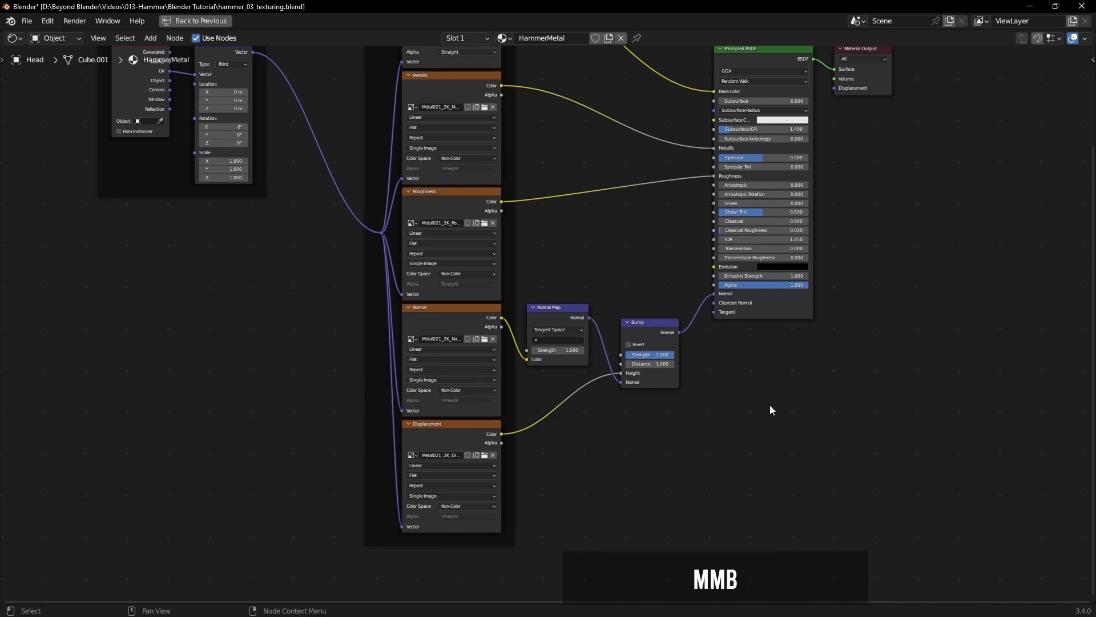
middle_drag(769, 410, 780, 435)
middle_drag(854, 318, 854, 386)
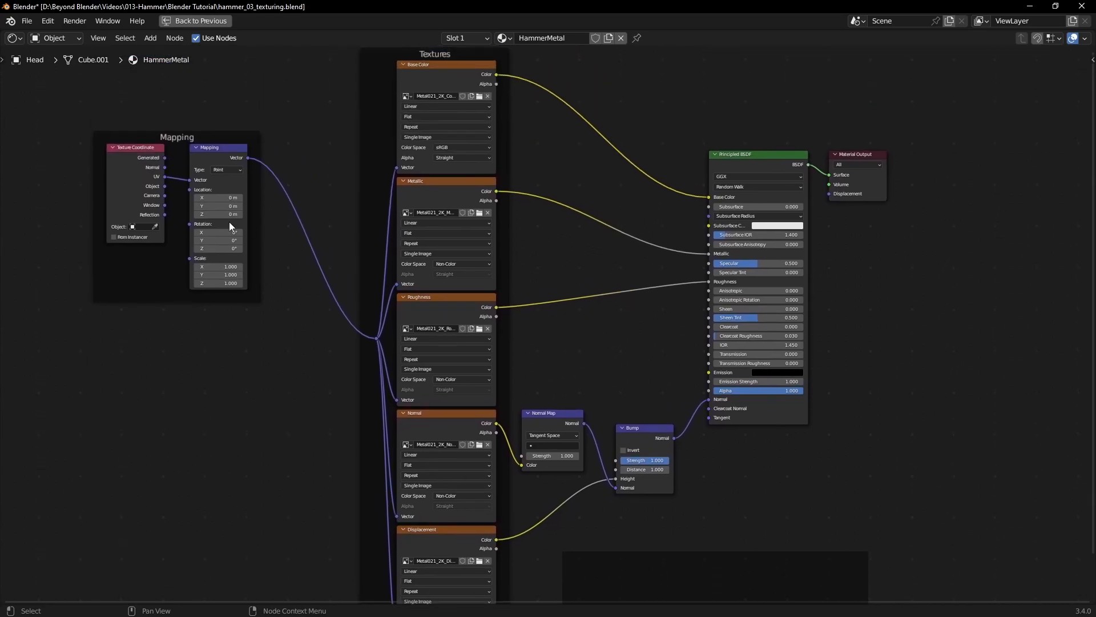
middle_drag(173, 190, 420, 262)
scroll(424, 262, up, 3)
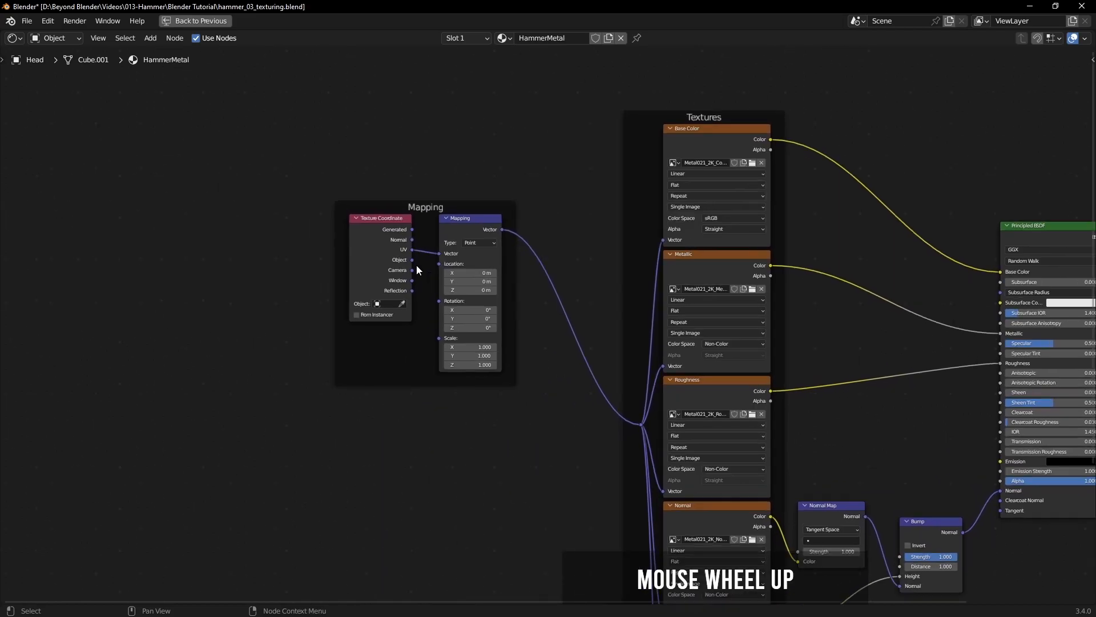
drag(411, 257, 448, 249)
Step: Examine the image and color space assigned to each texture node in the HammerMetal node tree
scroll(558, 335, down, 2)
middle_drag(777, 311, 487, 238)
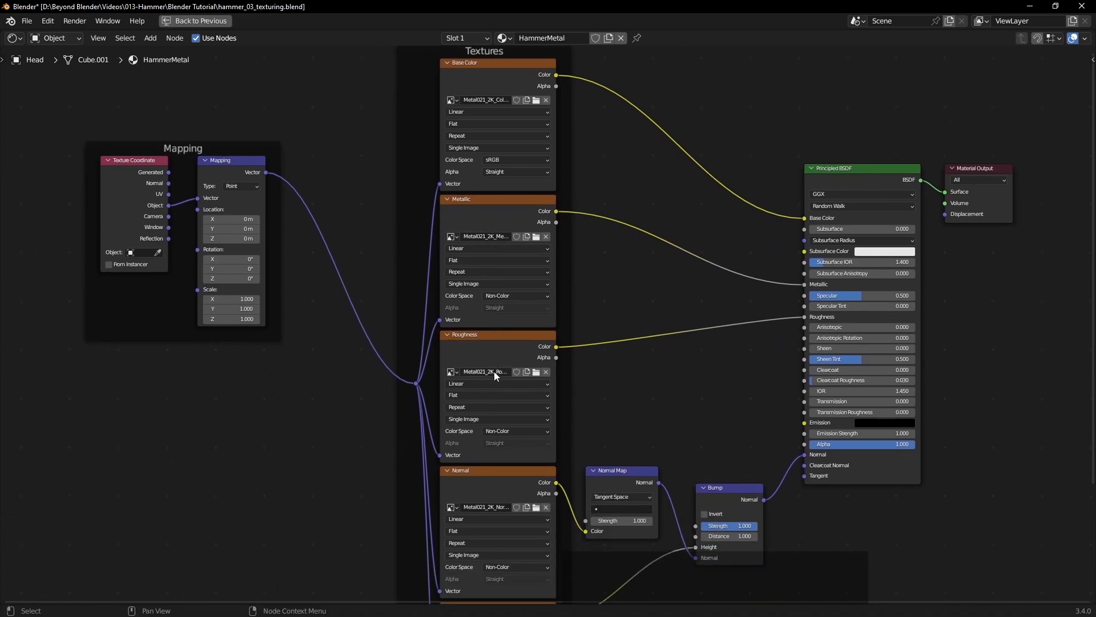
middle_drag(656, 406, 629, 247)
scroll(526, 351, up, 2)
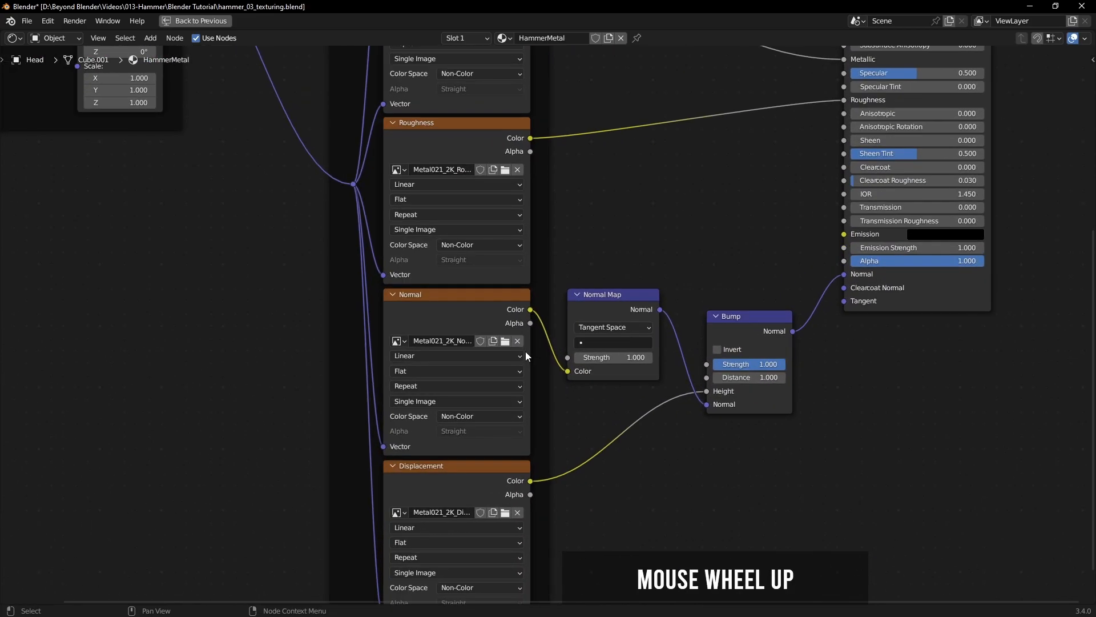
middle_drag(598, 401, 598, 295)
middle_drag(469, 306, 447, 385)
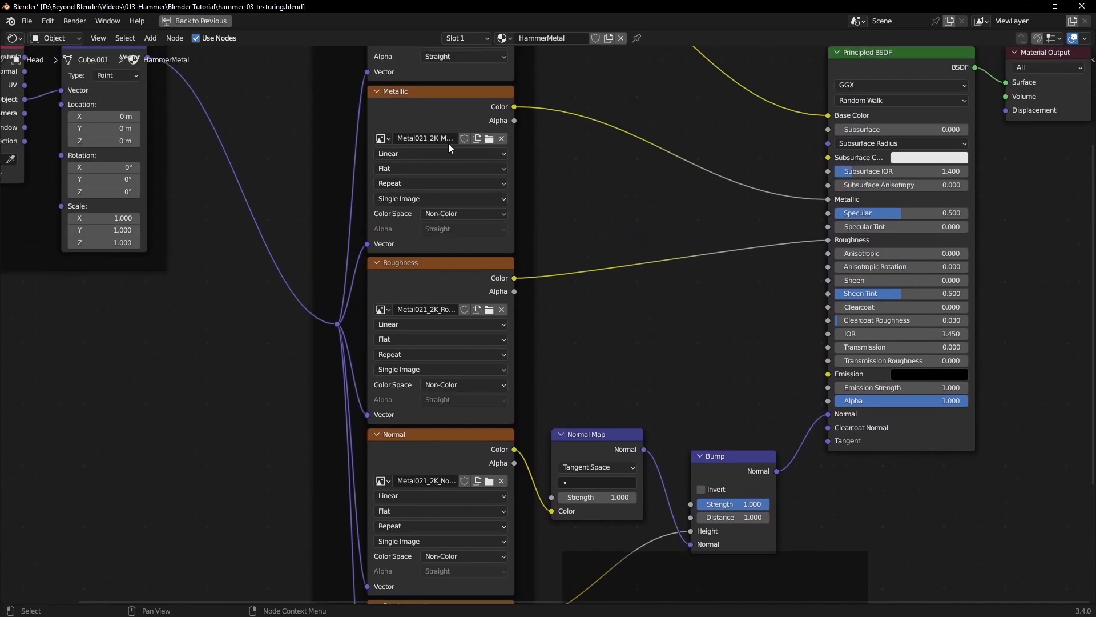
middle_drag(543, 162, 542, 306)
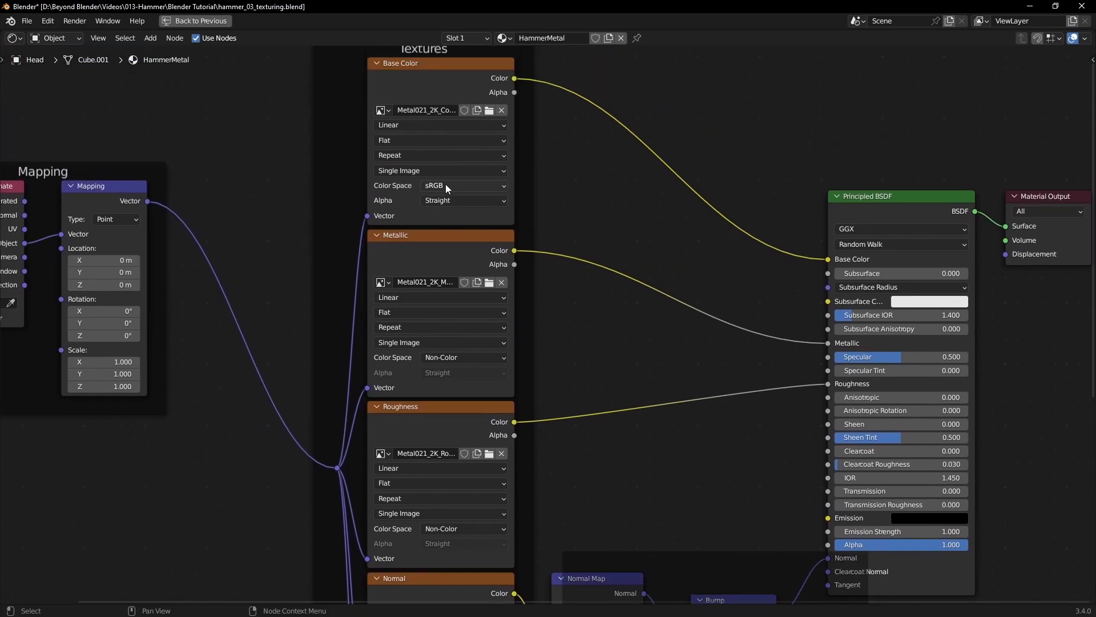
scroll(595, 237, down, 3)
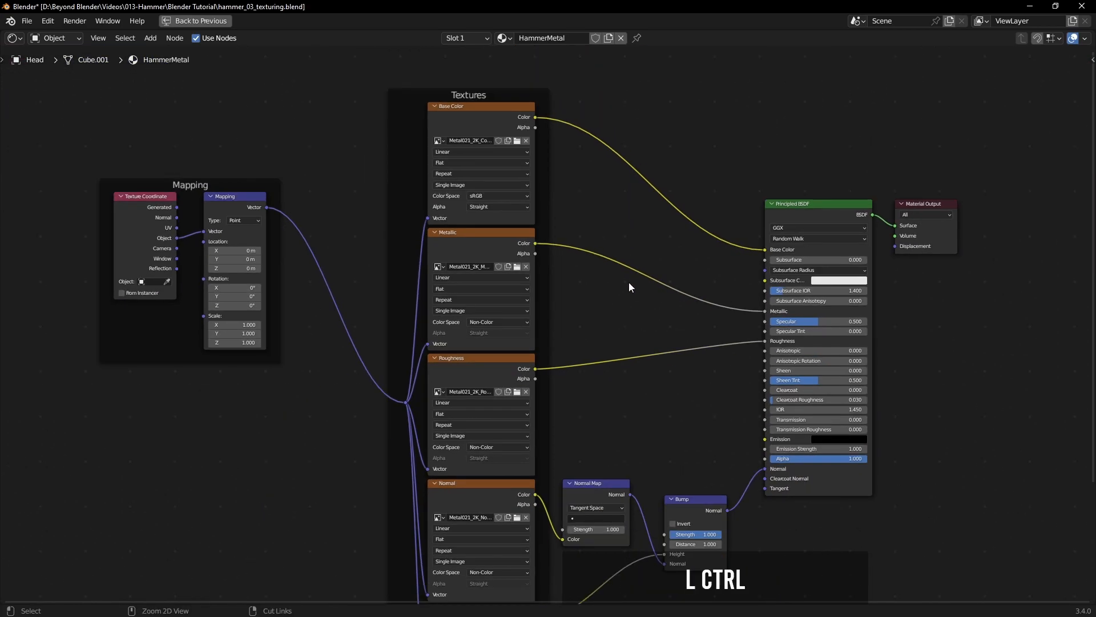
Step: Restore the full workspace layout, switch the 3D viewport to Rendered shading, and enlarge it for a closer view of the hammer head
key(ctrl+space)
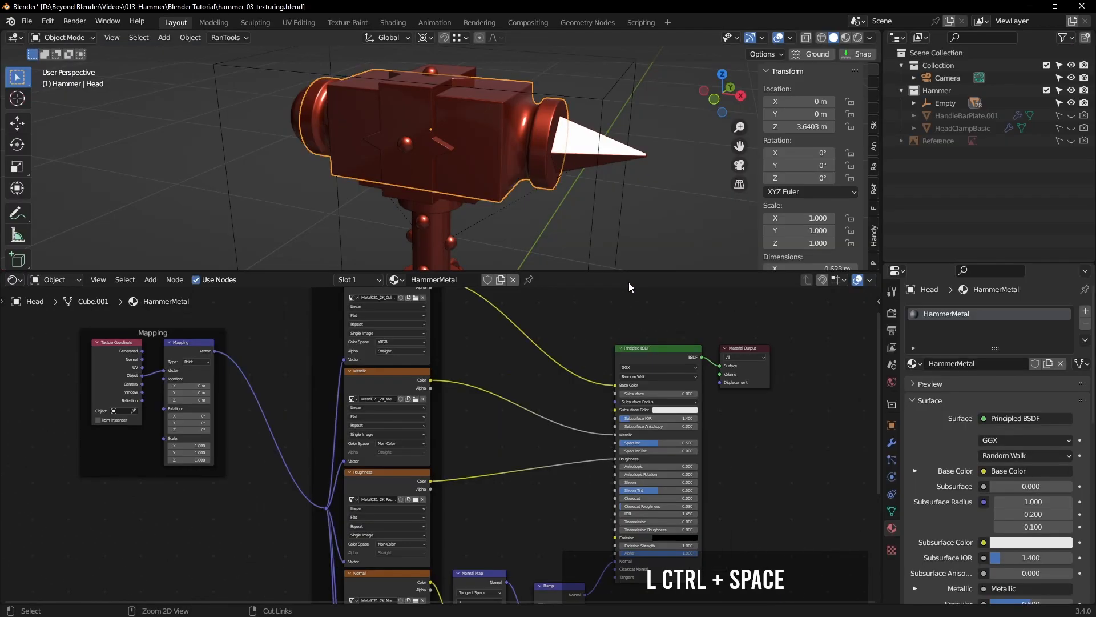
click(859, 38)
click(578, 210)
middle_drag(578, 209, 593, 239)
scroll(517, 146, up, 5)
drag(583, 271, 583, 314)
Step: Set the Base Color texture node's projection to Box with a Blend of 0.2
middle_drag(275, 439, 361, 502)
scroll(457, 407, up, 4)
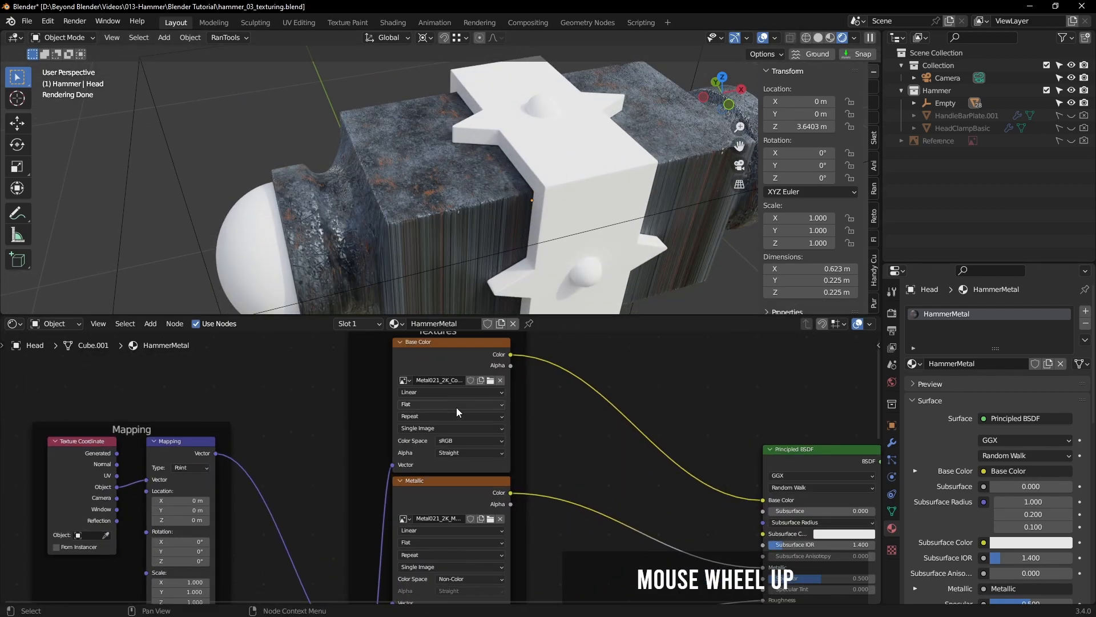
middle_drag(464, 395, 414, 444)
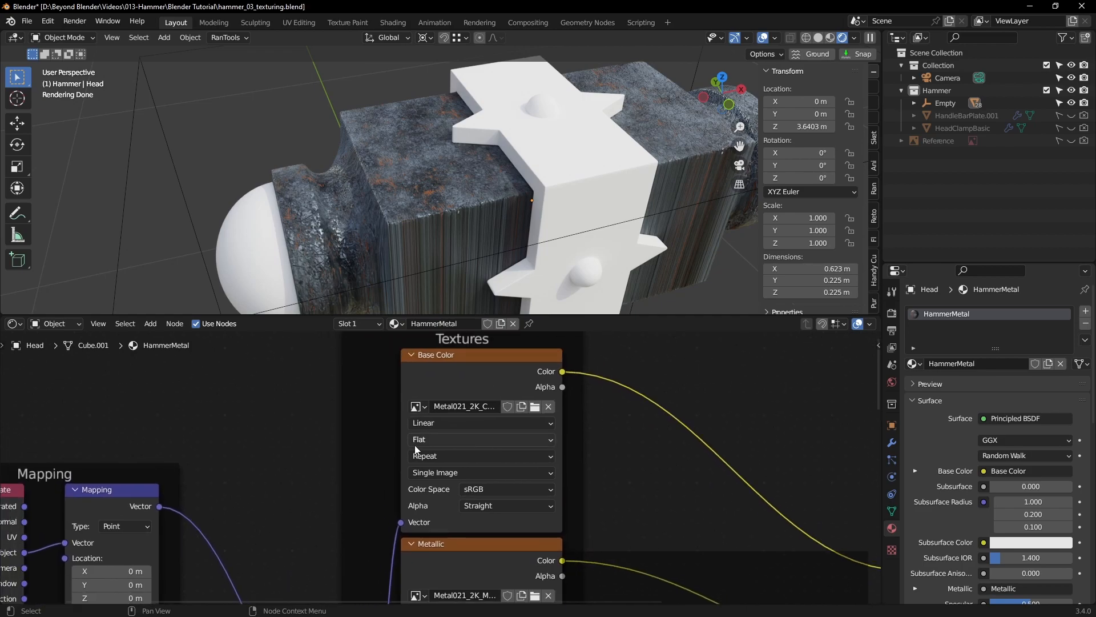
click(446, 438)
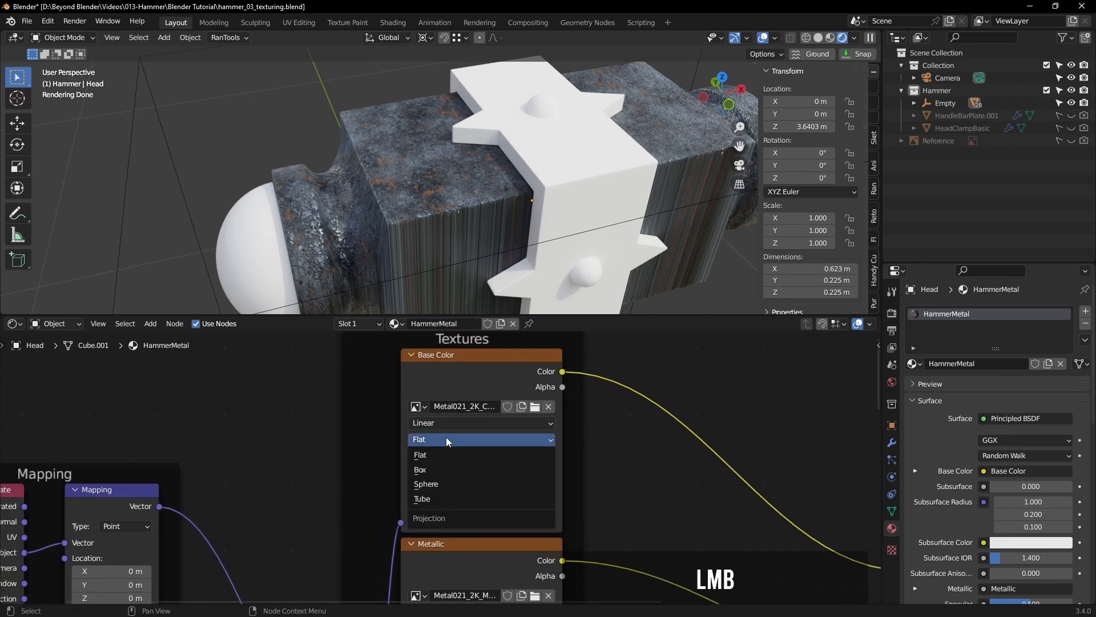
click(420, 472)
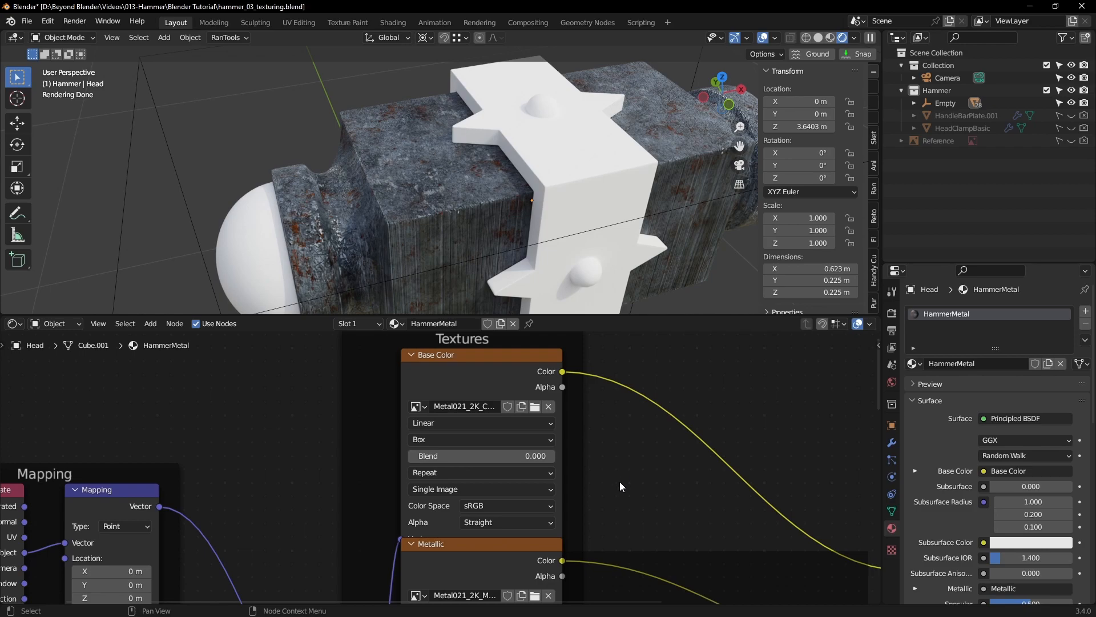
click(509, 457)
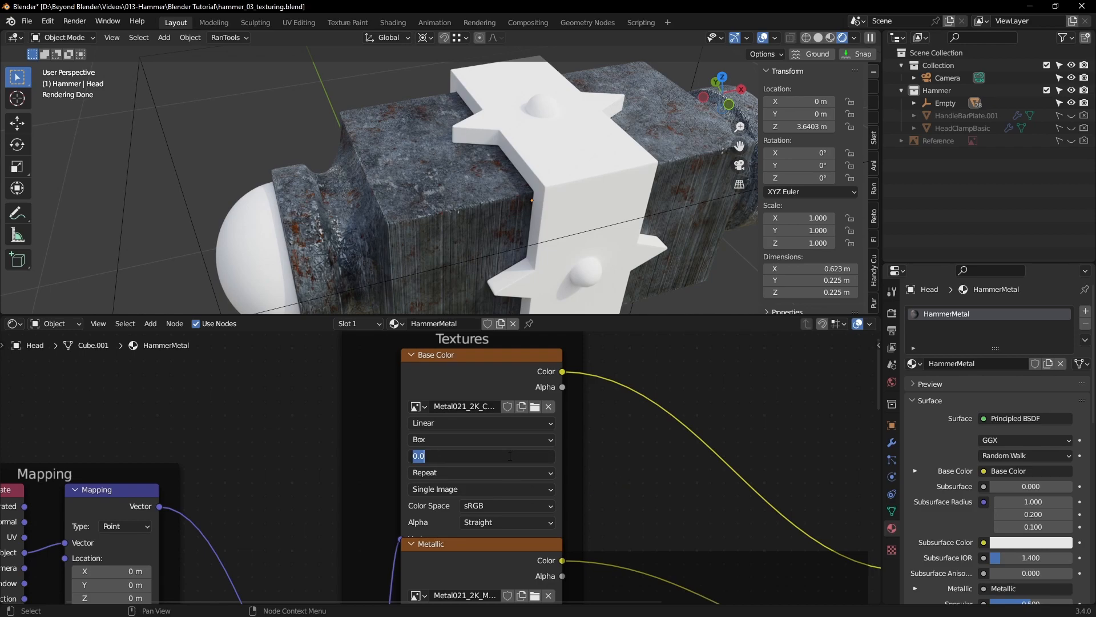
key(Return)
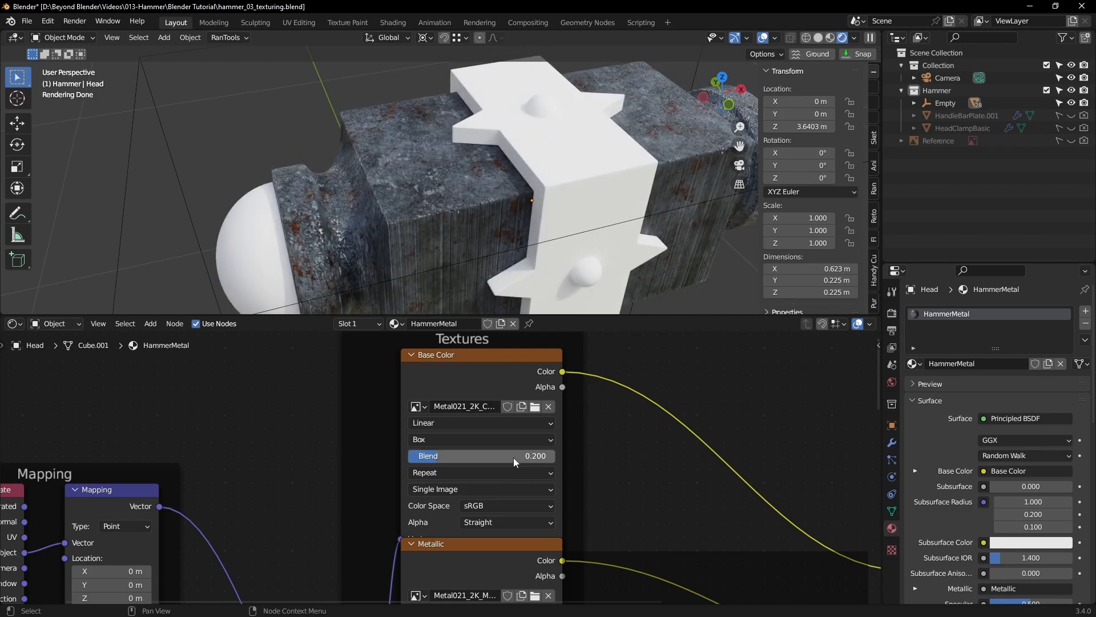
Step: Set the Metallic texture node's projection to Box and copy the Base Color node's Blend value of 0.2 to it
key(ctrl+c)
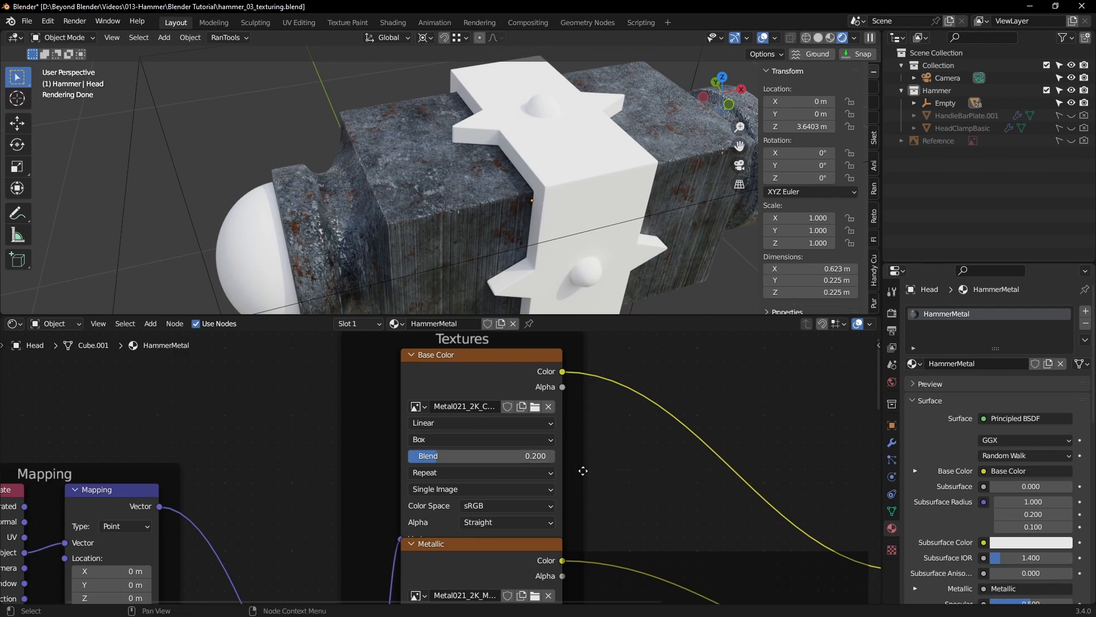
scroll(628, 480, down, 2)
middle_drag(651, 482, 628, 398)
click(443, 463)
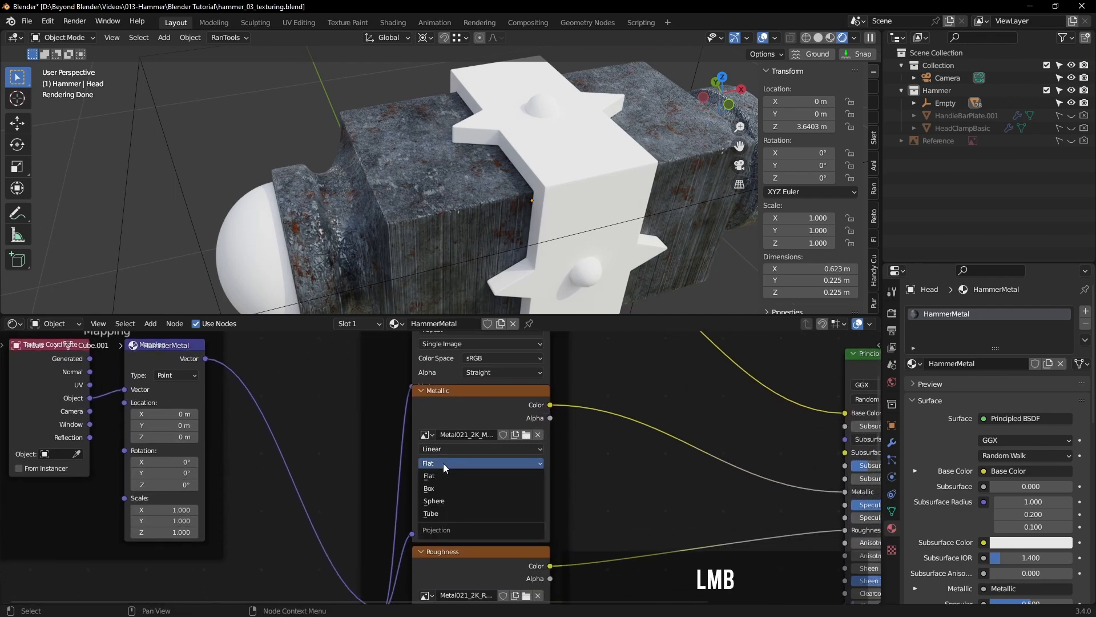
click(441, 488)
key(ctrl+v)
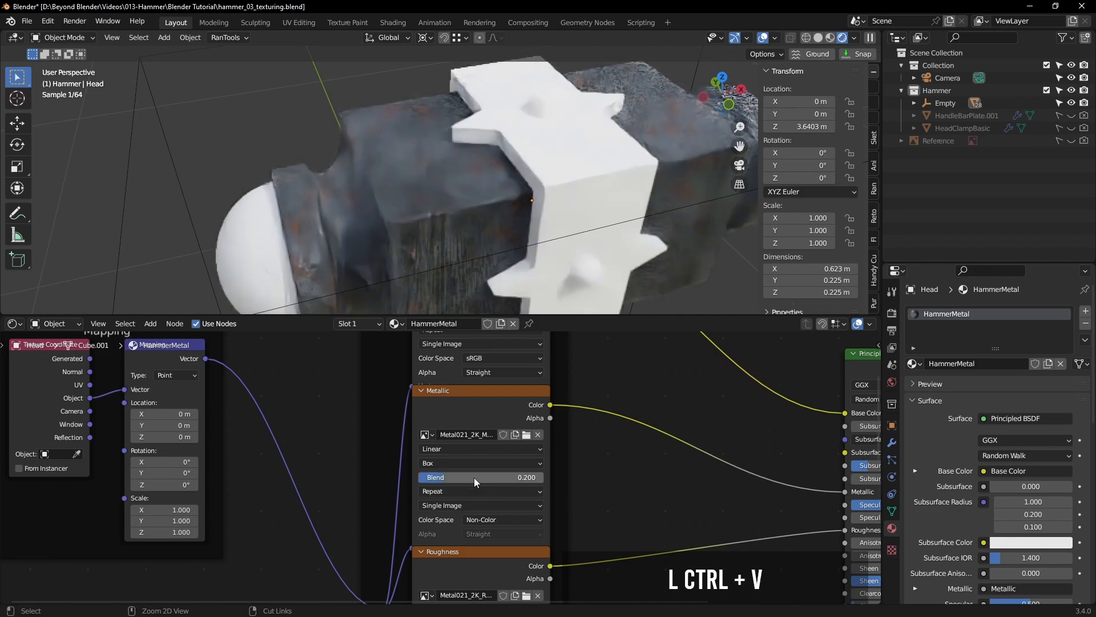
Step: Set the Roughness texture node's projection to Box and copy the Blend value of 0.2 to it
middle_drag(475, 602, 468, 502)
click(434, 521)
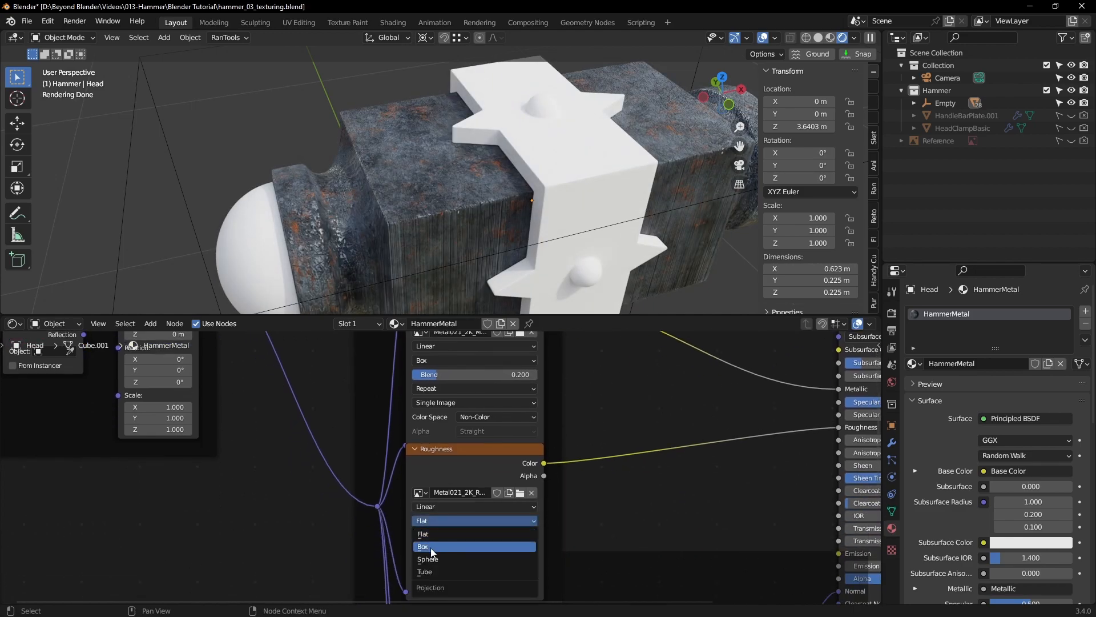
click(430, 547)
key(ctrl+v)
Step: Set the Normal texture node's projection to Box and give it the copied Blend value of 0.2
middle_drag(621, 520, 604, 424)
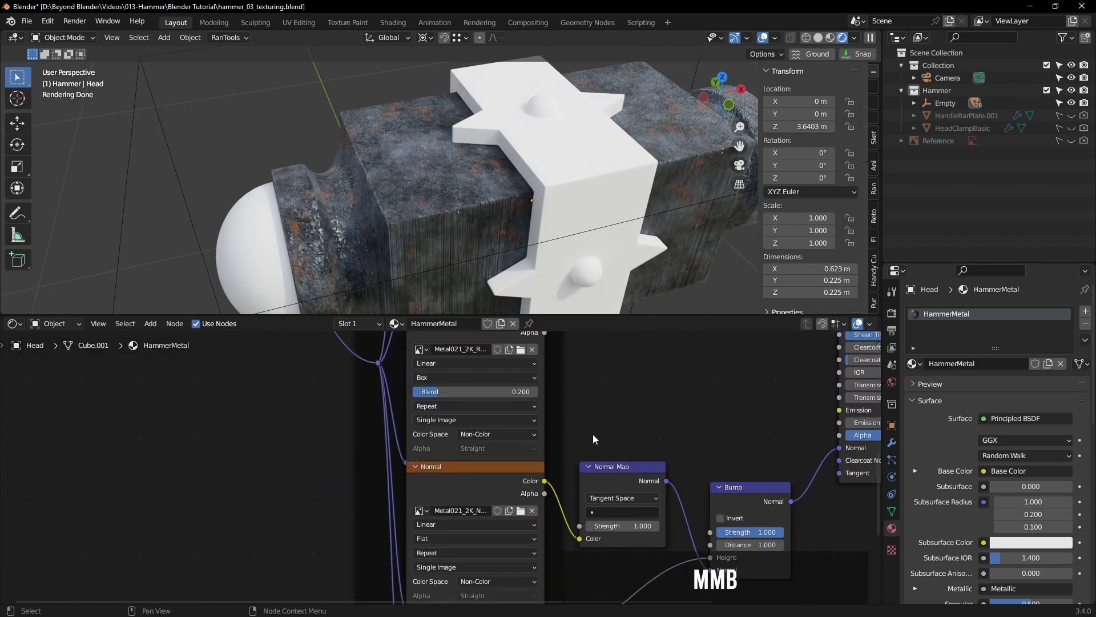
click(441, 539)
click(430, 564)
key(ctrl+v)
Step: Set the Displacement texture node's projection to Box with the copied Blend of 0.2
middle_drag(634, 429, 636, 417)
middle_drag(640, 511, 637, 411)
middle_drag(628, 511, 625, 403)
click(404, 481)
click(398, 504)
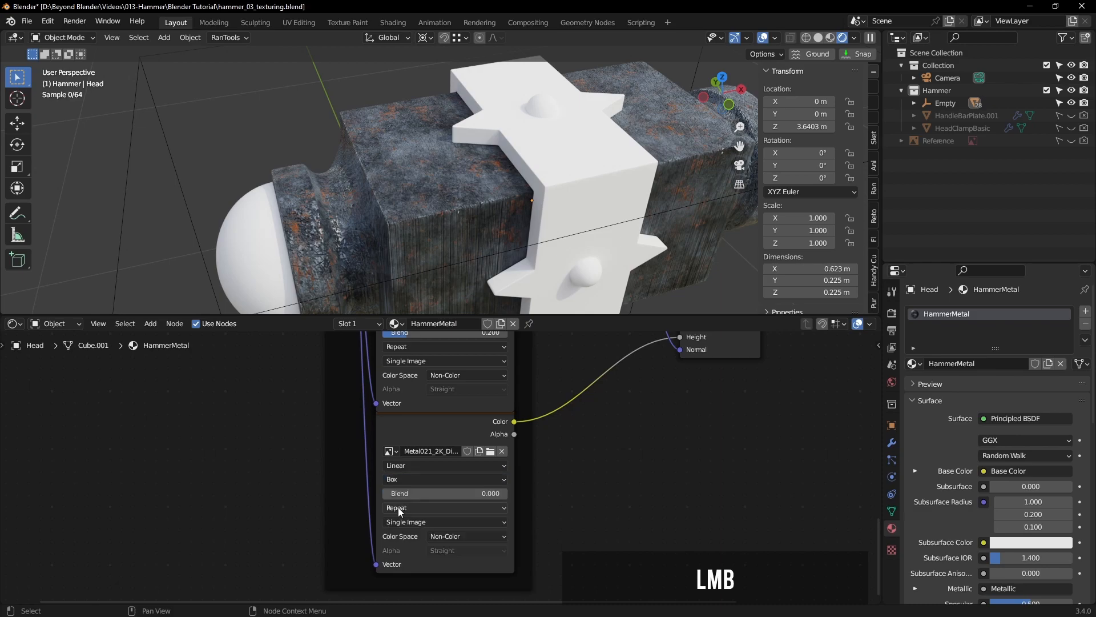
key(ctrl+v)
click(594, 457)
middle_drag(594, 457, 608, 488)
Step: Test the Normal Map node with a Strength of 0, and return it to 1
middle_drag(519, 151, 593, 197)
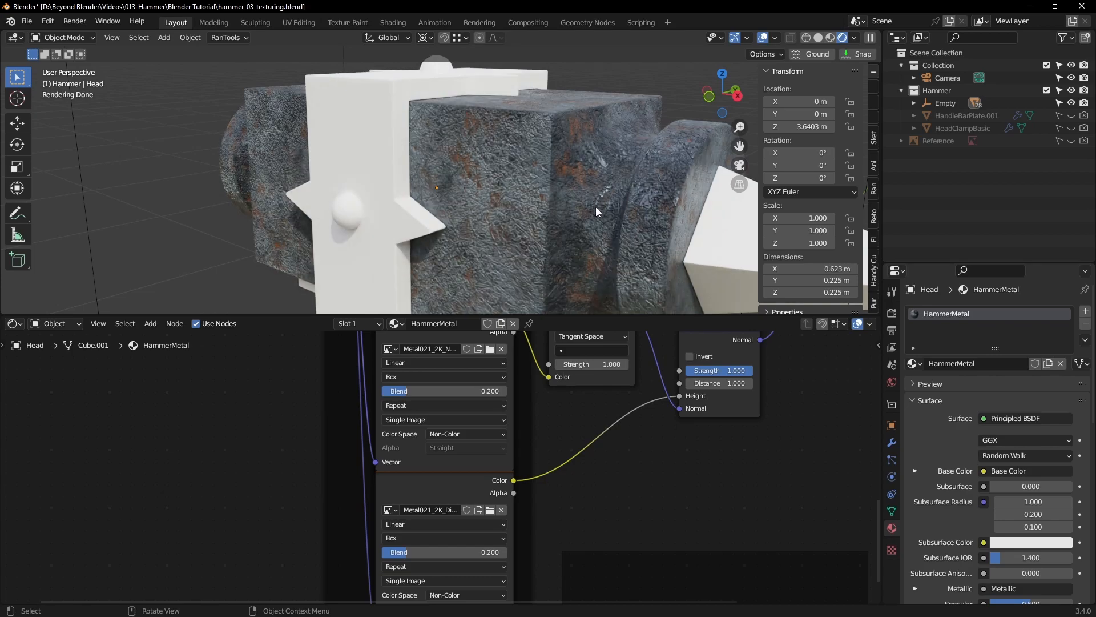
middle_drag(652, 454, 608, 514)
drag(551, 425, 554, 425)
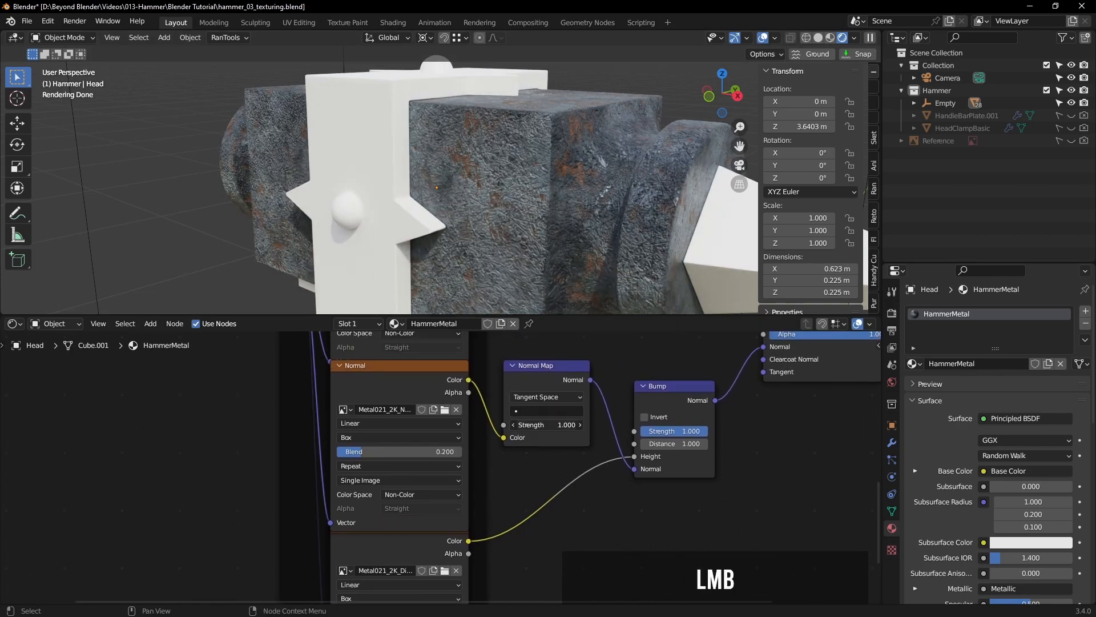
text(0)
key(Return)
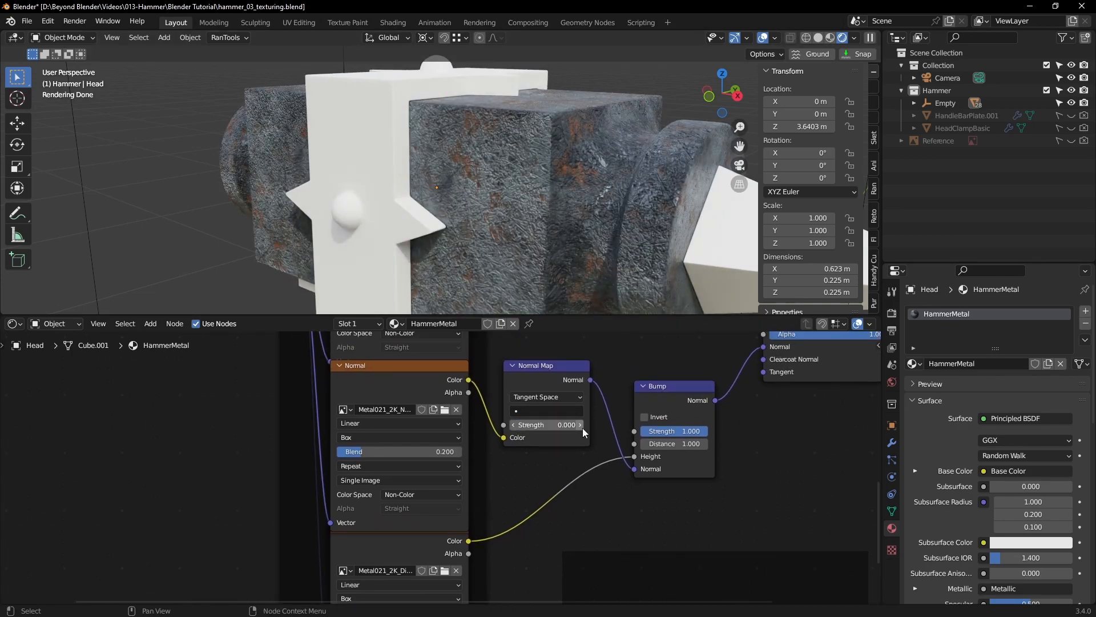
click(582, 427)
key(Return)
Step: Try a Strength of 0 on the Bump node, and settle on a Strength of 0.1
click(665, 429)
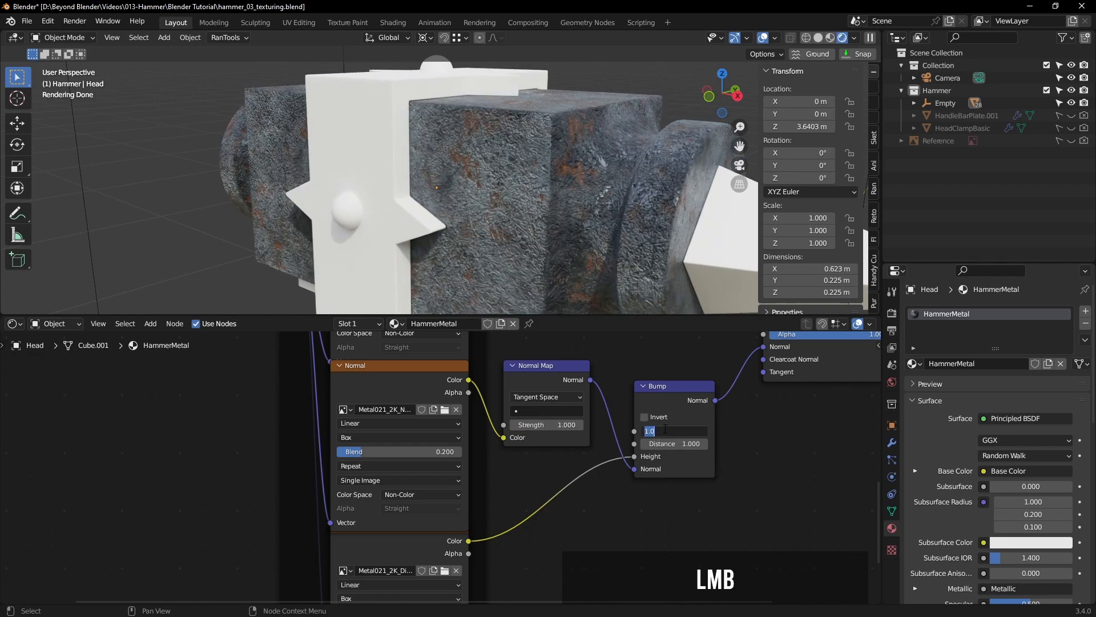
text(0)
key(Return)
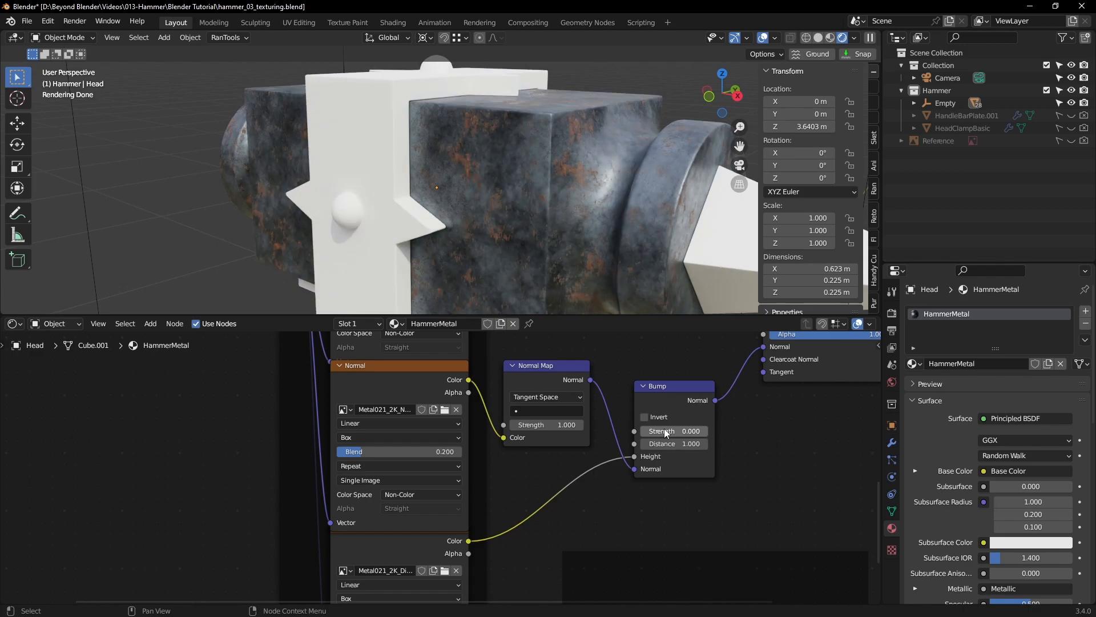
click(663, 431)
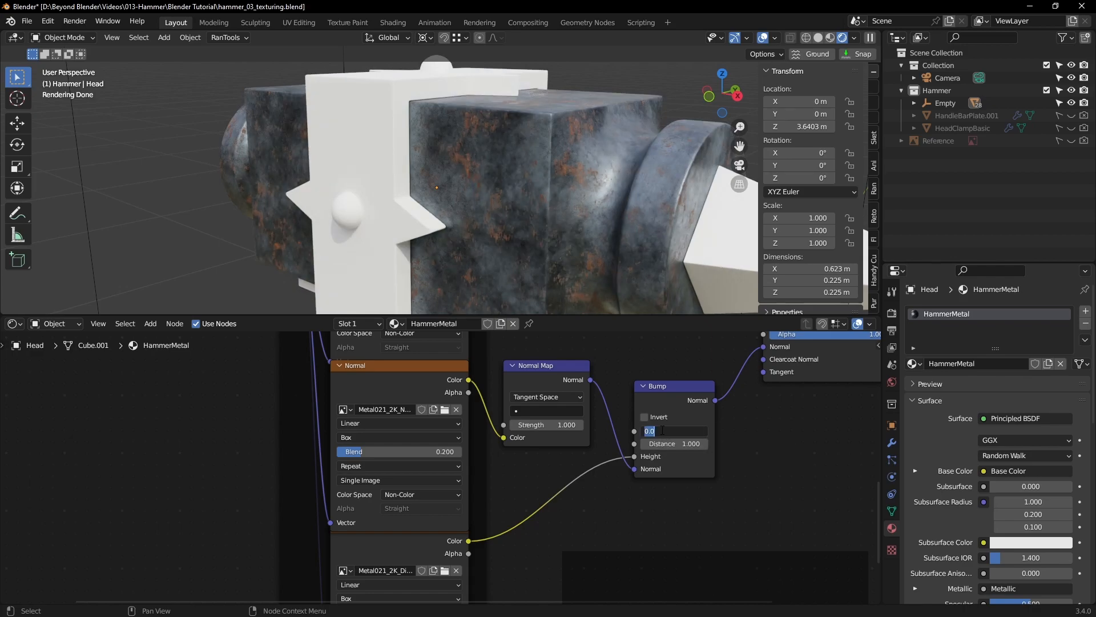
text(0.1)
key(Return)
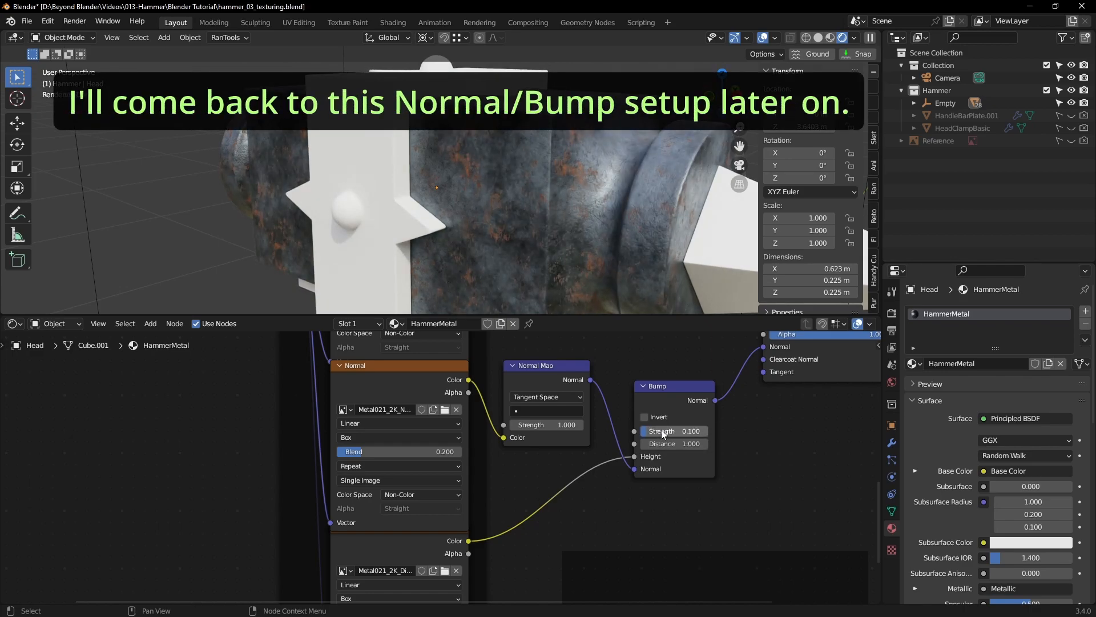
Step: Assign the existing HammerMetal material to the head clamp and to the round stud on its face
middle_drag(611, 191, 621, 216)
scroll(571, 200, up, 2)
click(569, 159)
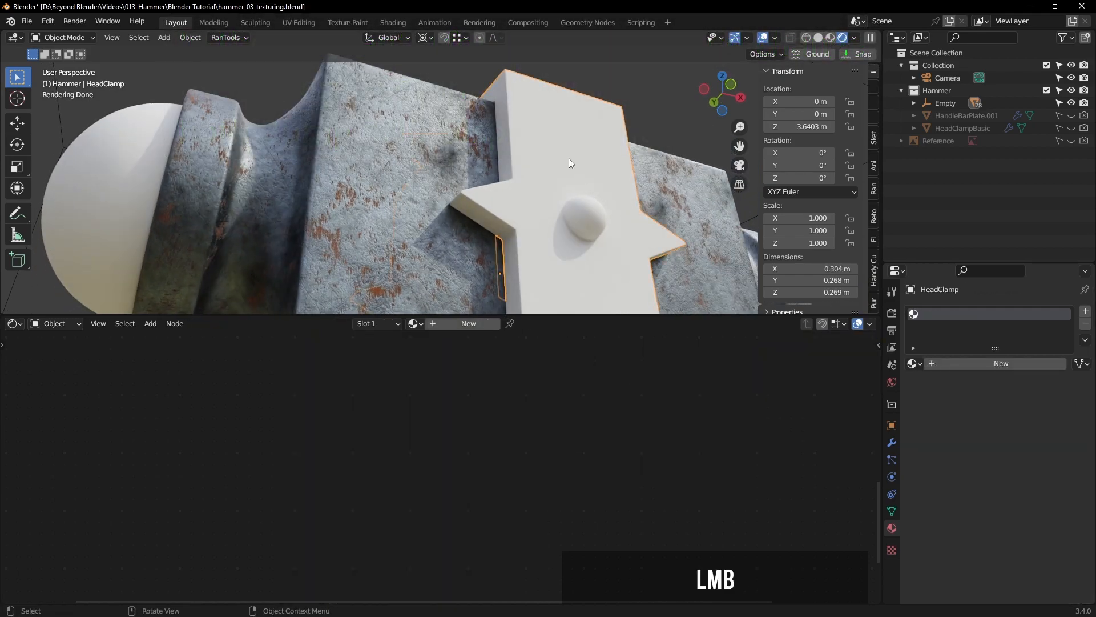
click(413, 323)
click(462, 343)
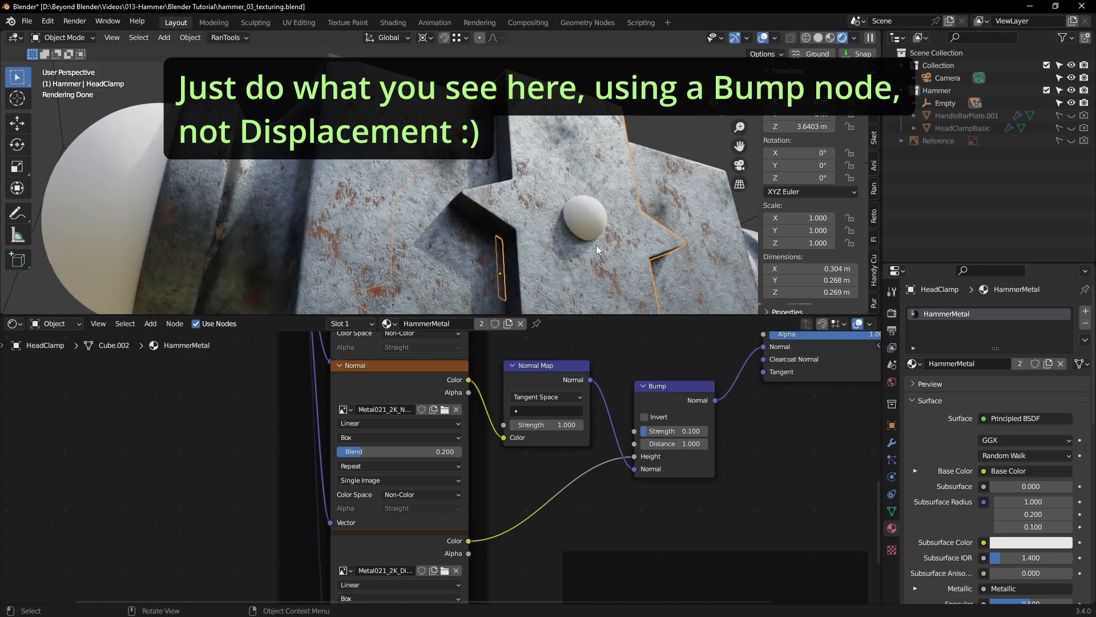
click(597, 214)
click(413, 323)
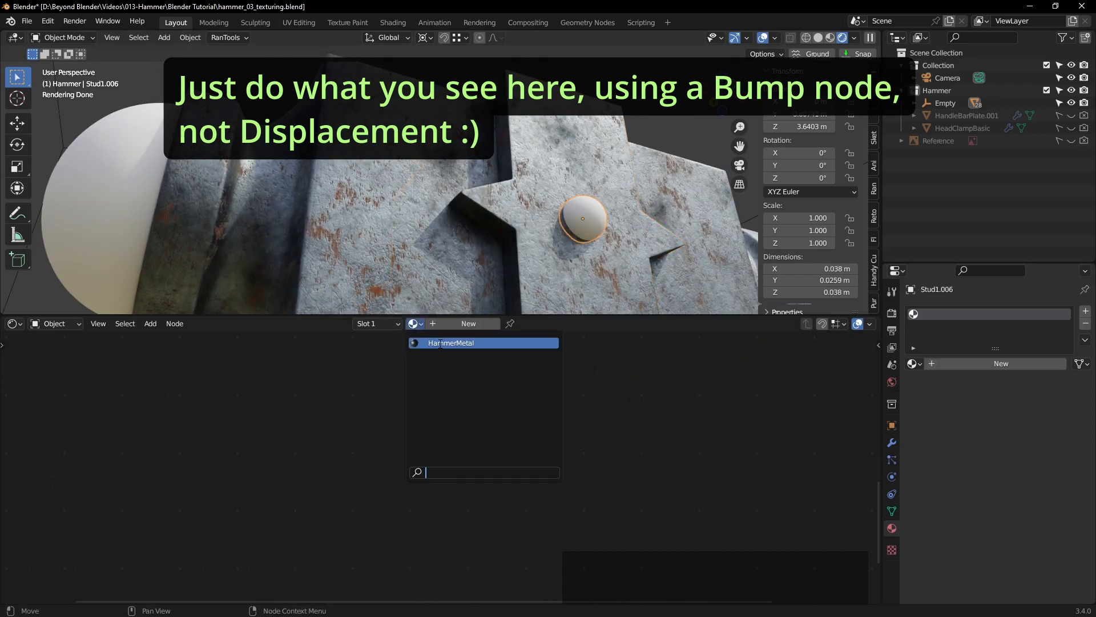
click(440, 343)
Step: Assign the existing HammerMetal material to the ball and the spike at the two ends of the hammer head
click(115, 195)
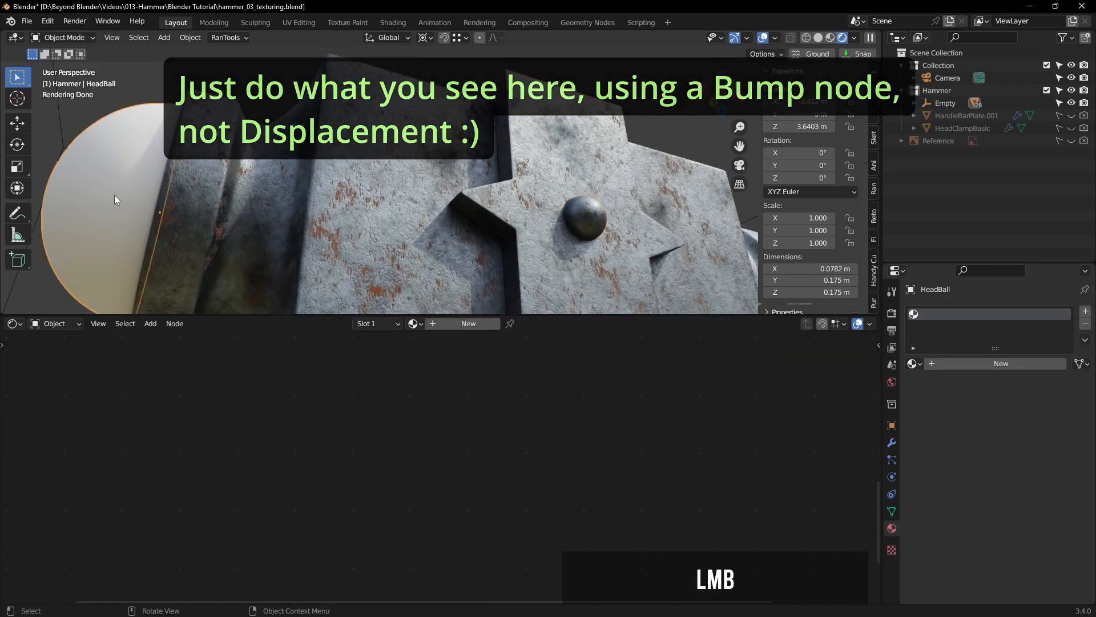
click(413, 323)
click(446, 342)
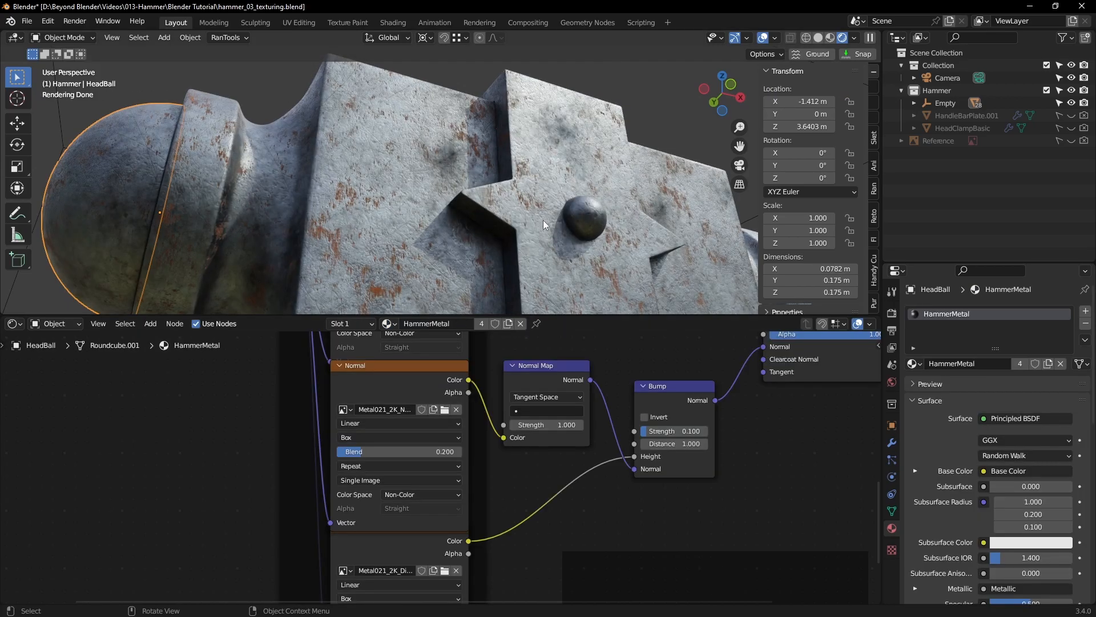
scroll(543, 221, down, 3)
shift+middle_drag(543, 221, 519, 176)
click(593, 241)
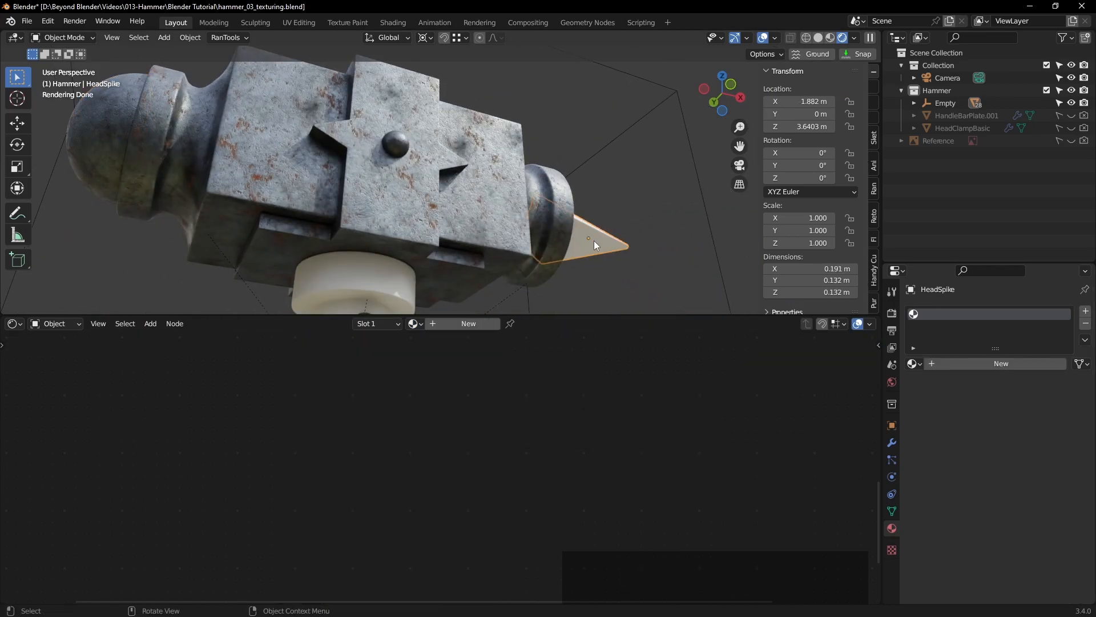
click(414, 323)
click(446, 343)
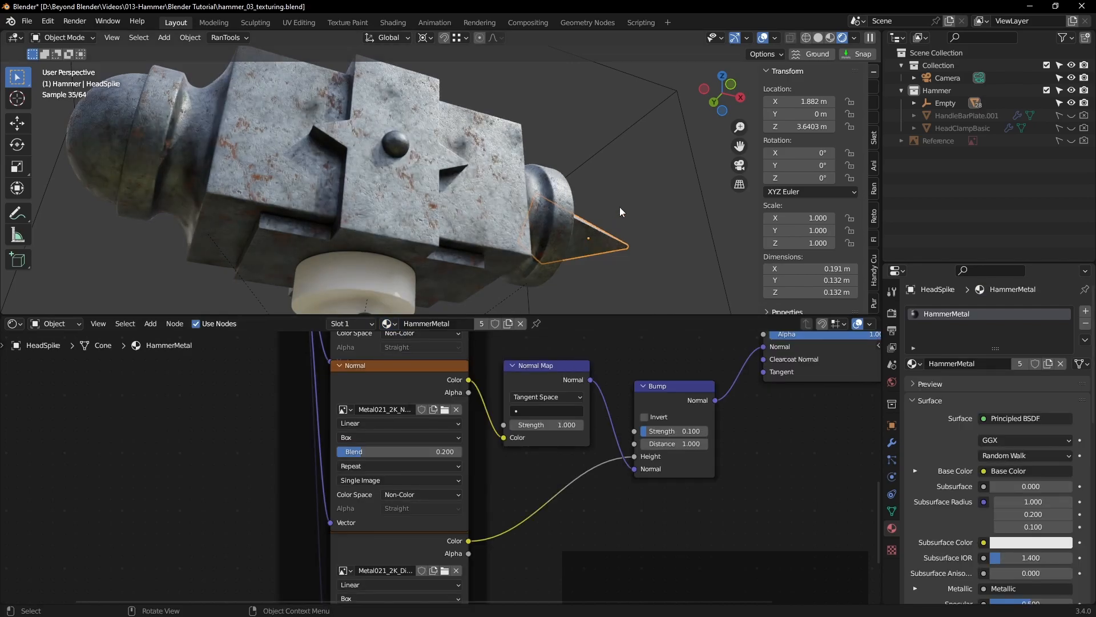
Step: Save the file and inspect the metal material on the hammer head from several angles
middle_drag(632, 184, 567, 210)
key(ctrl+s)
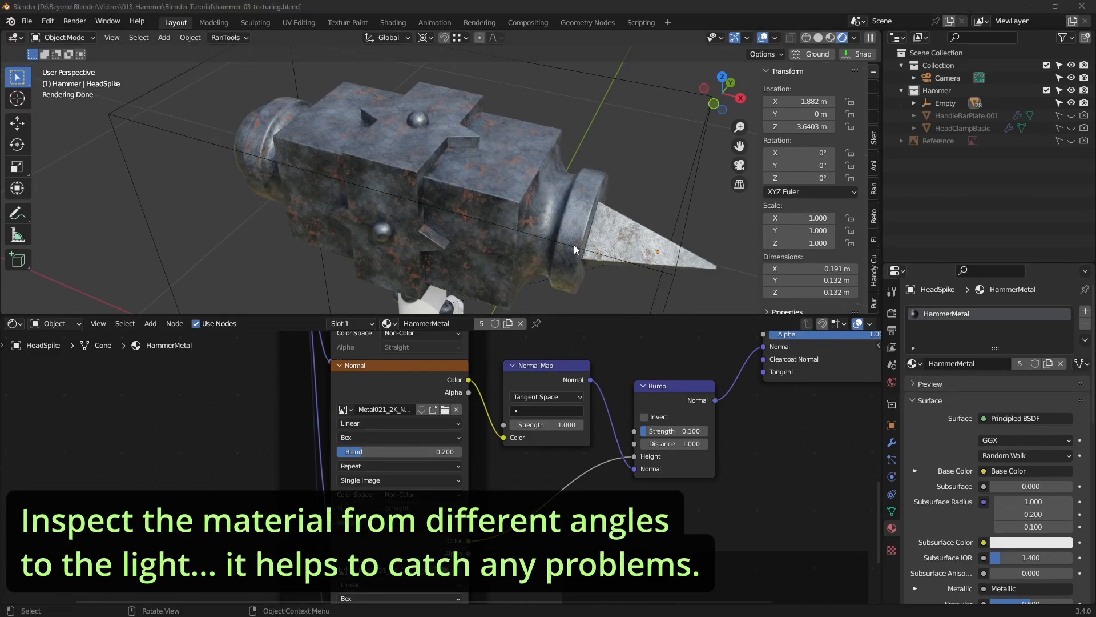
middle_drag(556, 162, 619, 196)
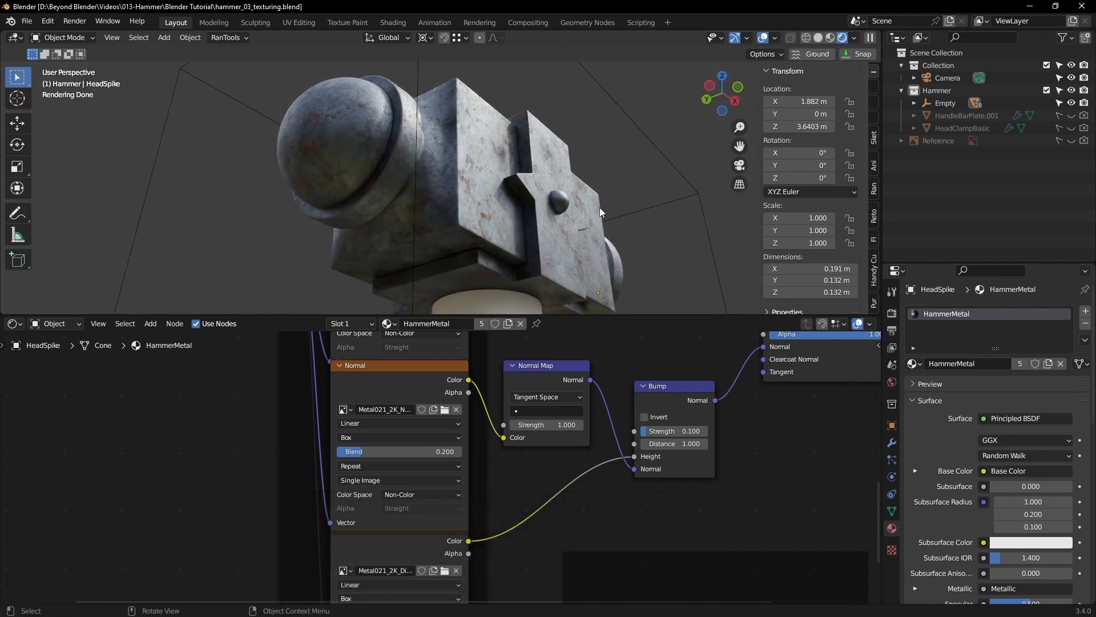
scroll(600, 207, up, 2)
mouse_move(531, 178)
shift+middle_down()
mouse_move(577, 220)
mouse_move(545, 163)
mouse_move(545, 188)
shift+middle_up()
middle_drag(463, 213, 443, 228)
scroll(525, 478, down, 2)
Step: Enlarge the node editor and fit the whole HammerMetal node tree into view
middle_drag(526, 478, 483, 529)
scroll(532, 481, down, 5)
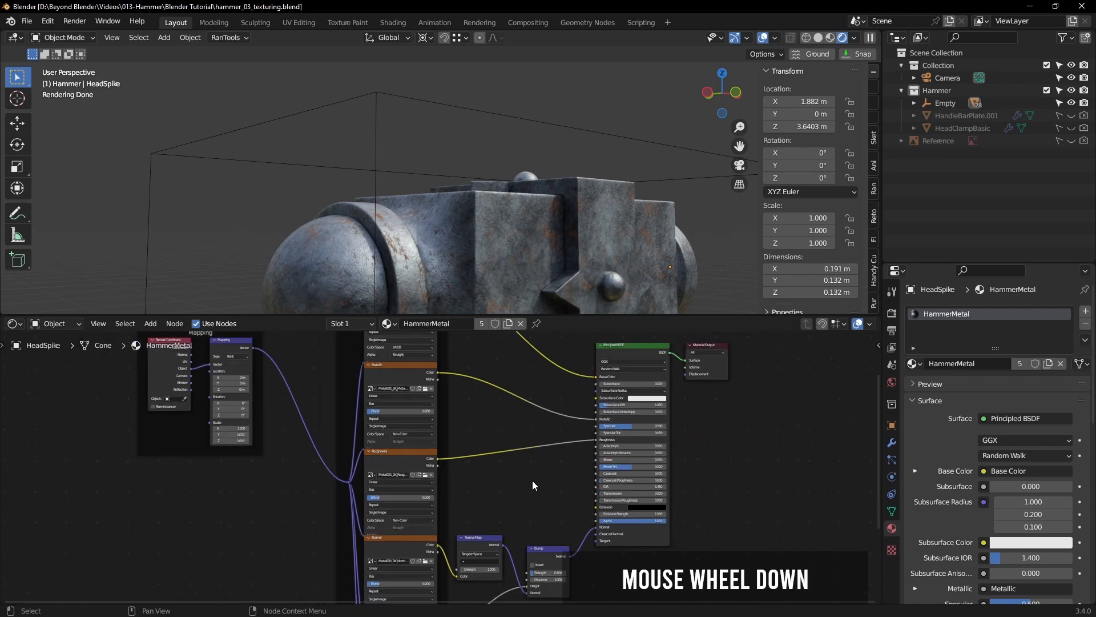
middle_drag(531, 487, 511, 498)
scroll(505, 489, down, 2)
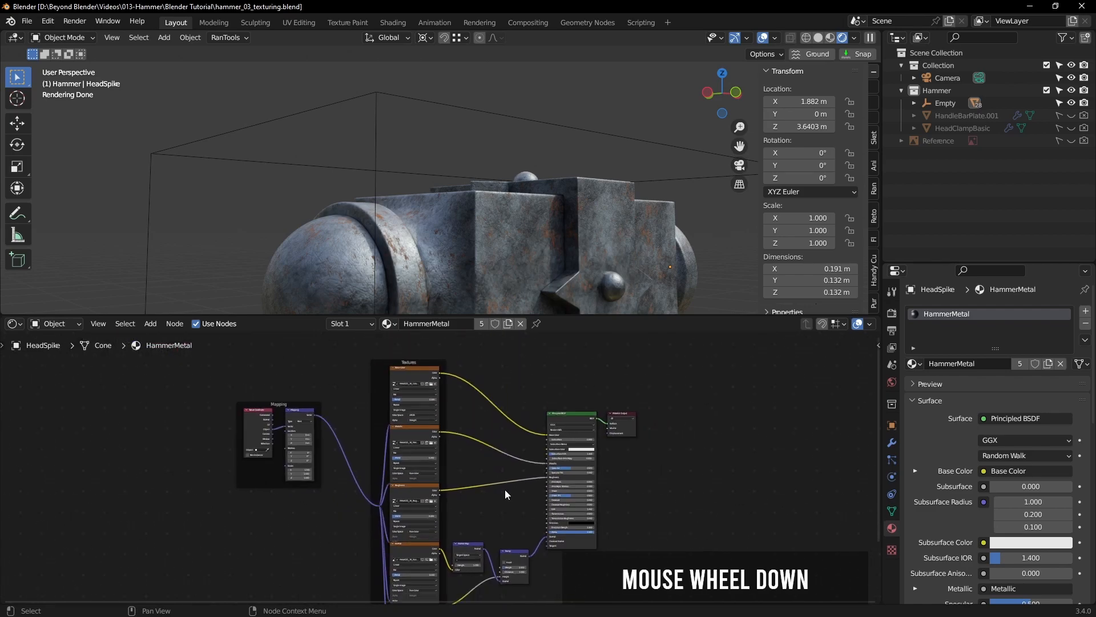
drag(558, 314, 558, 123)
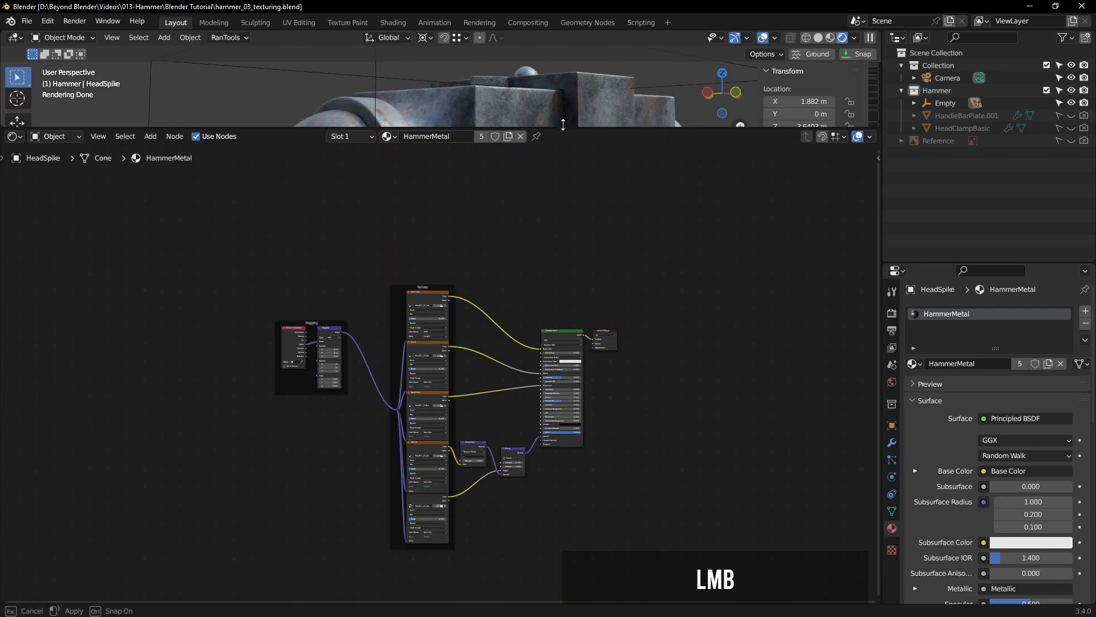
scroll(577, 422, up, 2)
scroll(564, 429, up, 1)
middle_drag(511, 386, 669, 378)
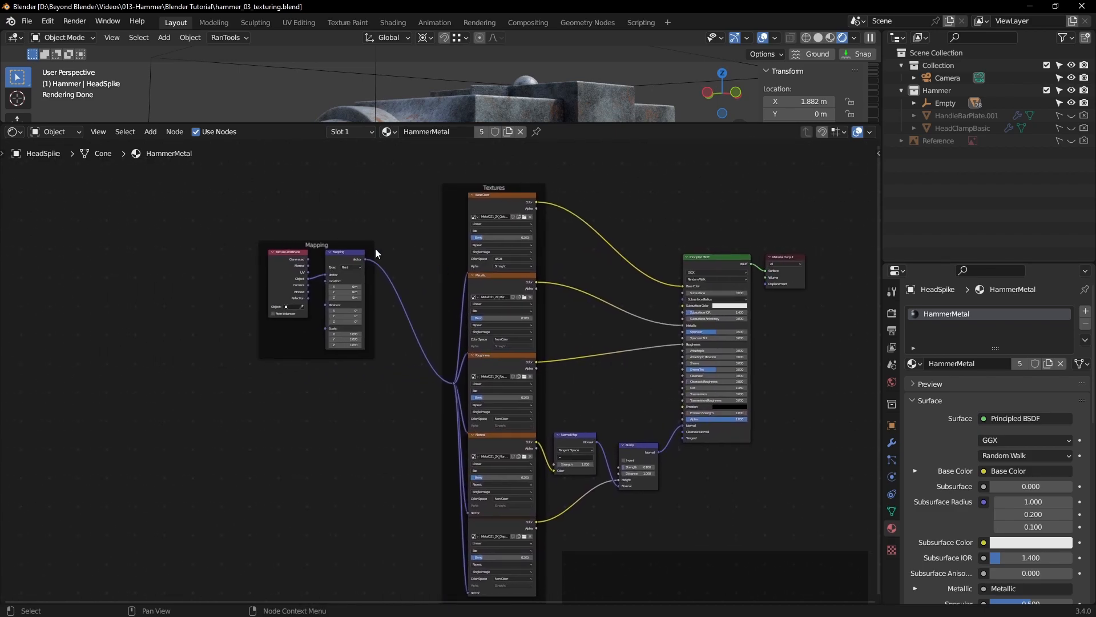
Step: Take the Texture Coordinate and Mapping nodes out of the Mapping frame and delete the empty frame
click(345, 253)
shift+click(291, 253)
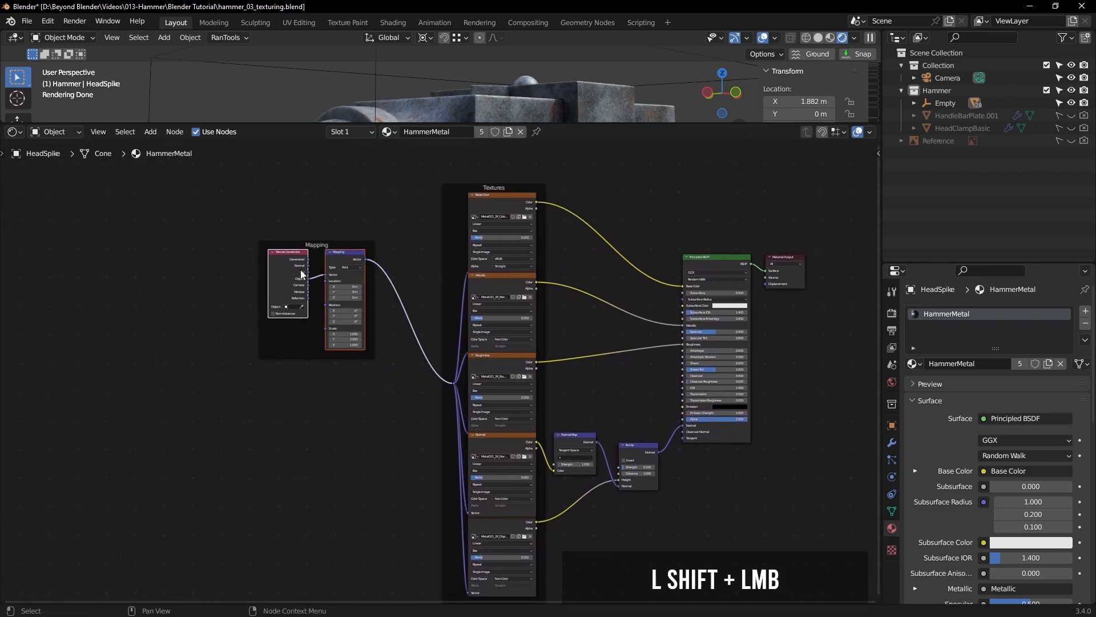
click(174, 132)
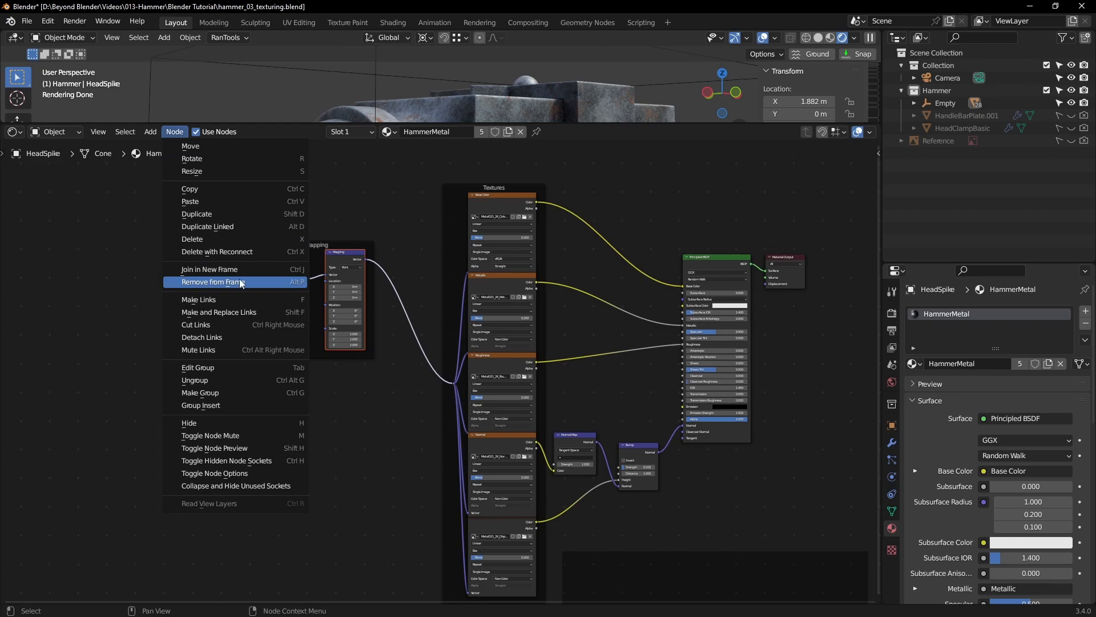
click(260, 282)
drag(344, 255, 339, 387)
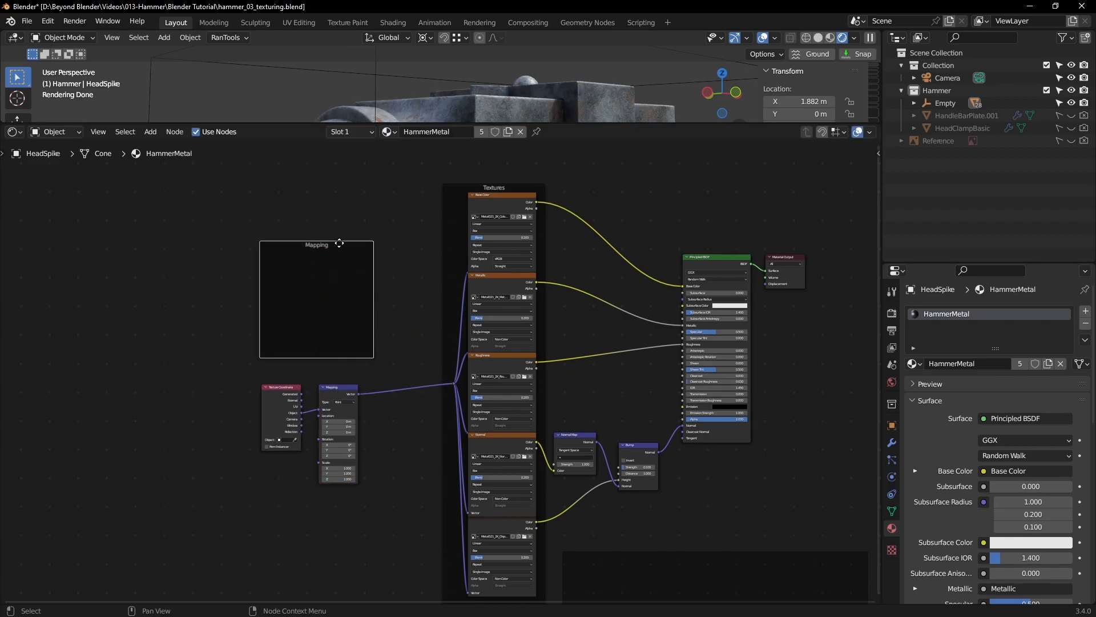
key(Delete)
Step: Move the Texture Coordinate and Mapping nodes together into the Textures frame, just before the texture nodes
drag(214, 372, 382, 501)
drag(342, 384, 403, 338)
click(653, 210)
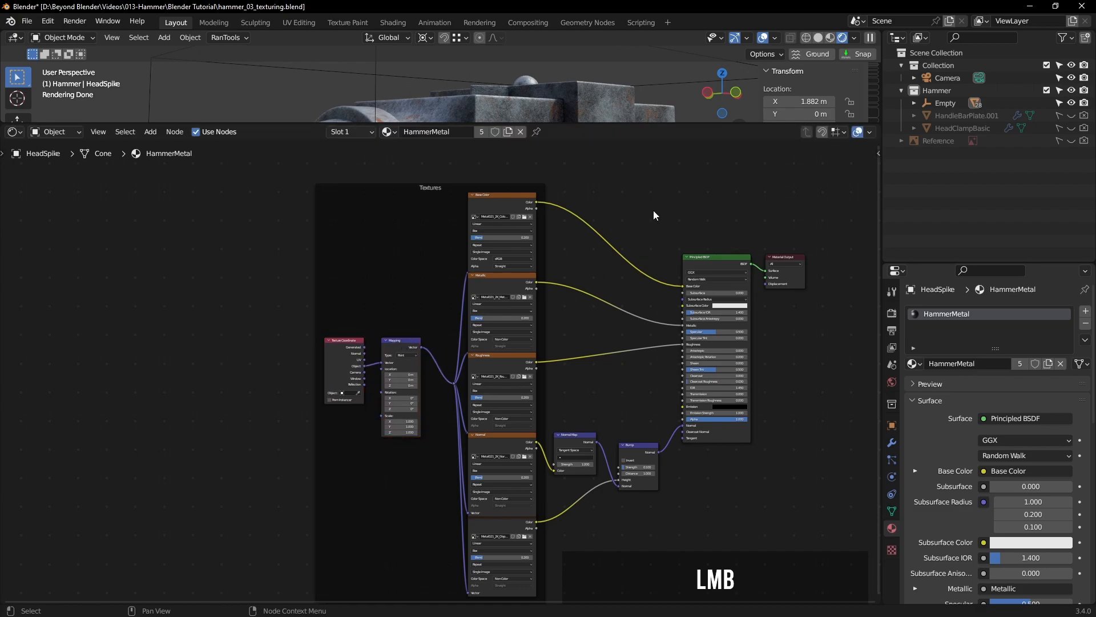
Step: Relabel the Textures frame as Metal and set its label size to 40, keeping Shrink enabled
click(422, 186)
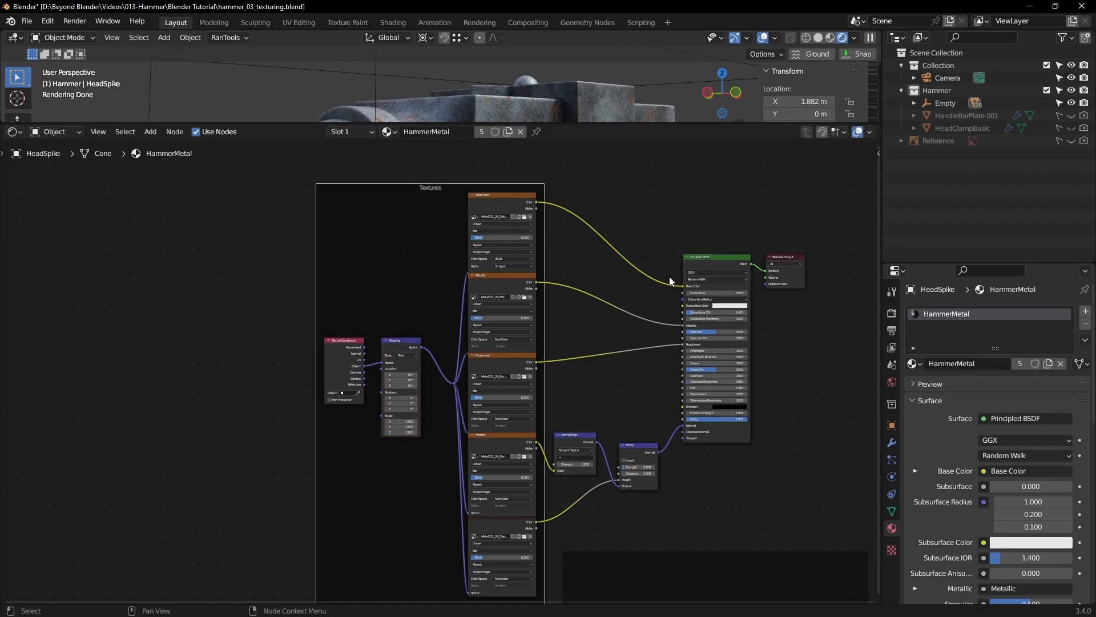
key(n)
click(874, 154)
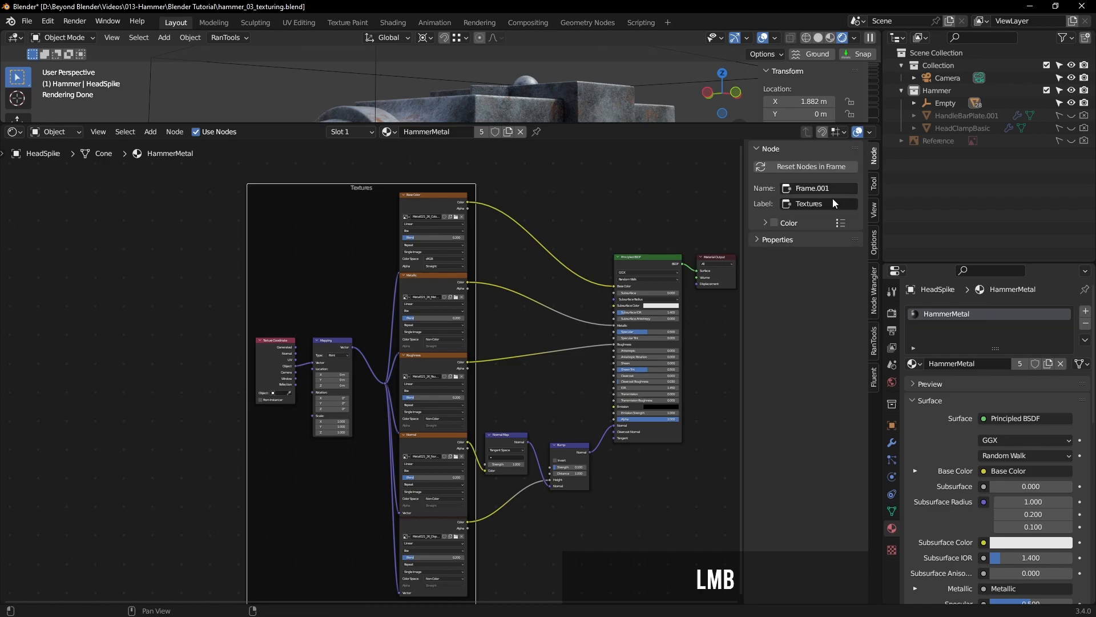
text(Metal)
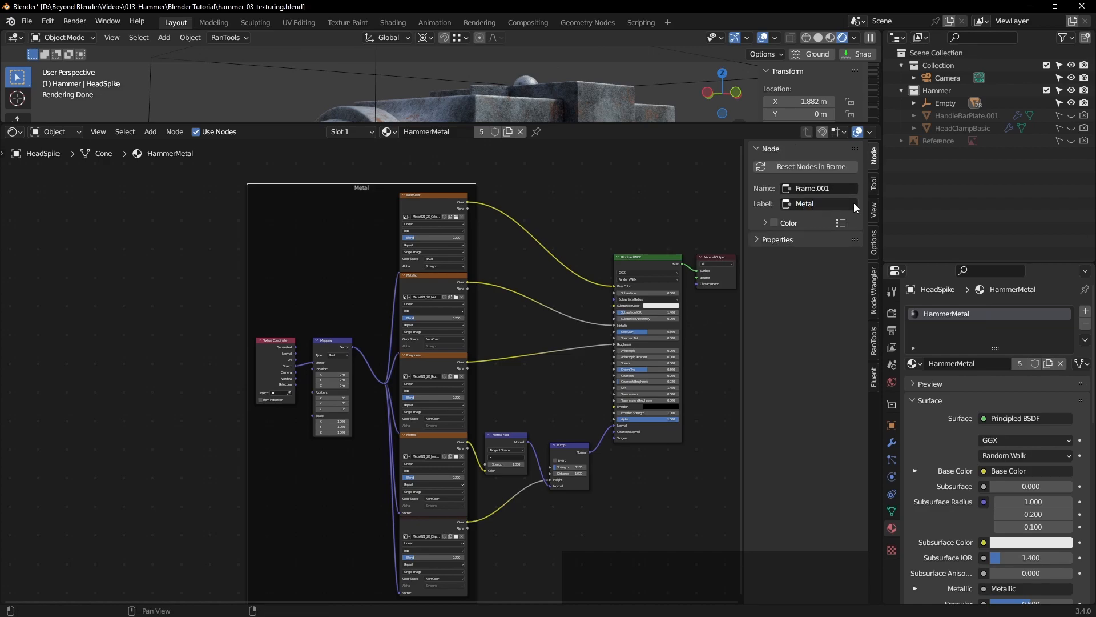
click(770, 240)
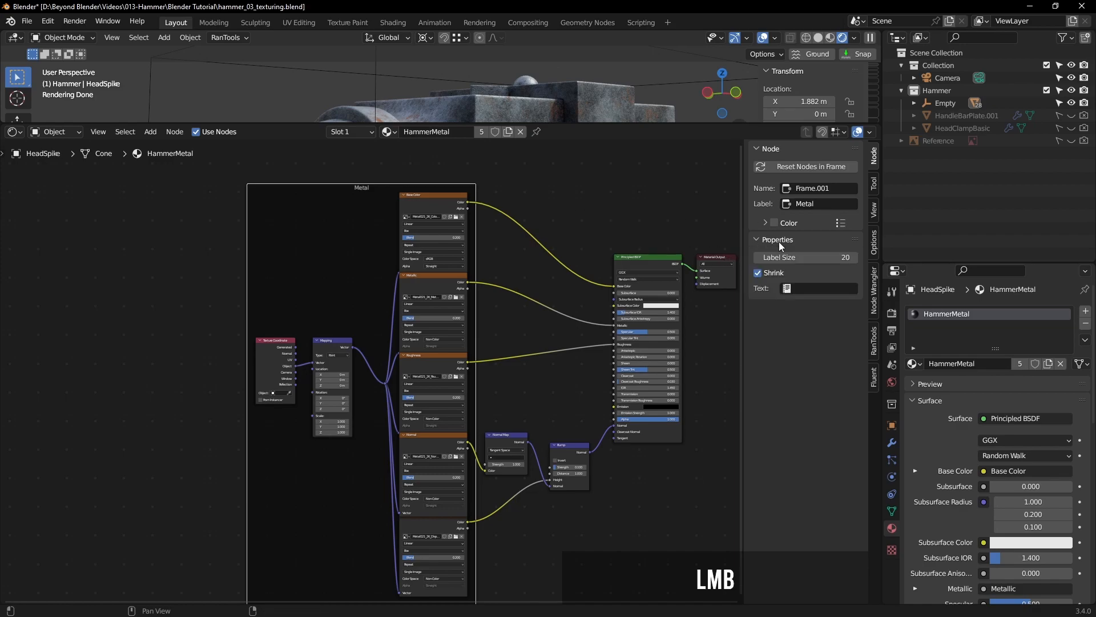
click(820, 257)
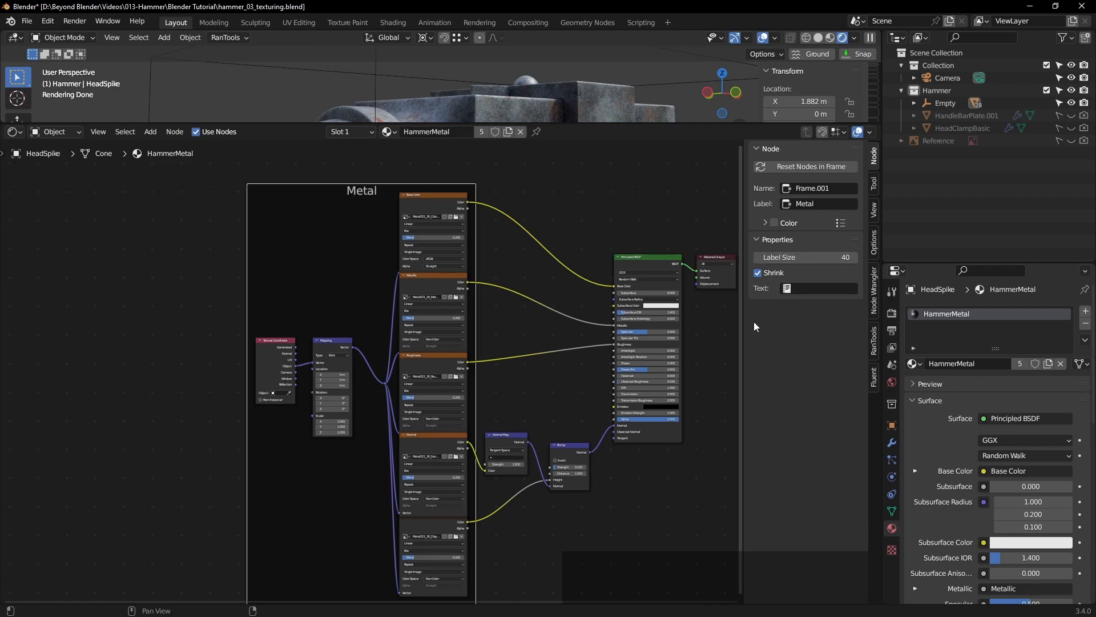
click(758, 273)
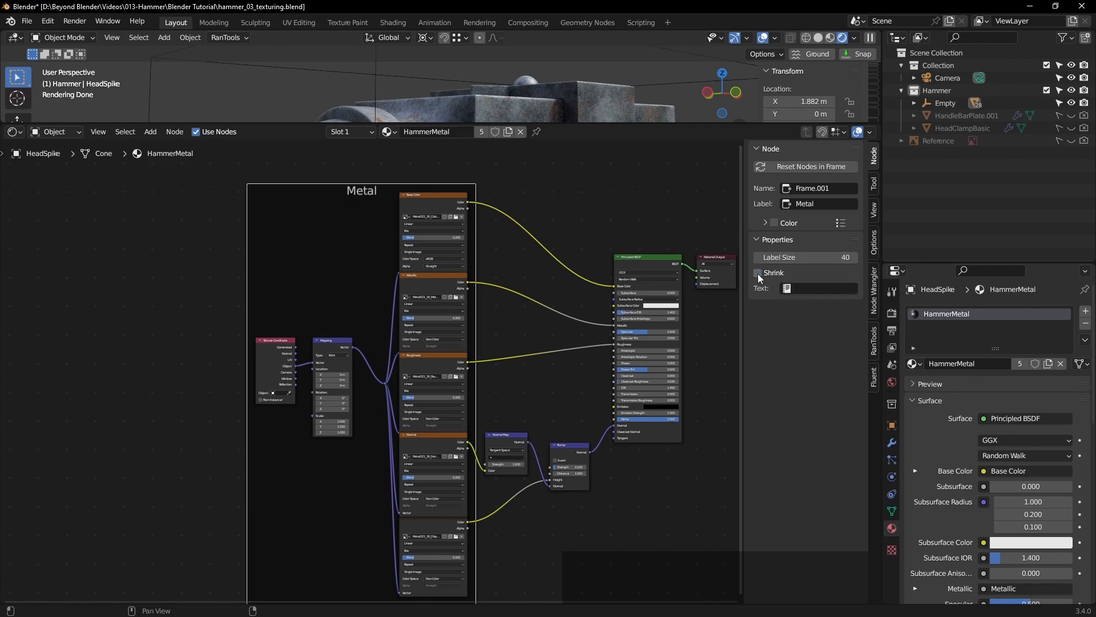
click(758, 273)
Step: Add the Normal Map, Bump and Principled BSDF nodes to the Metal frame
middle_drag(550, 402, 537, 335)
drag(657, 168, 482, 464)
mouse_move(502, 378)
mouse_down()
mouse_move(337, 412)
mouse_move(517, 376)
mouse_move(502, 364)
mouse_move(498, 376)
mouse_up()
Step: Space the texture nodes apart vertically inside the Metal frame and save the file
middle_drag(723, 409, 532, 420)
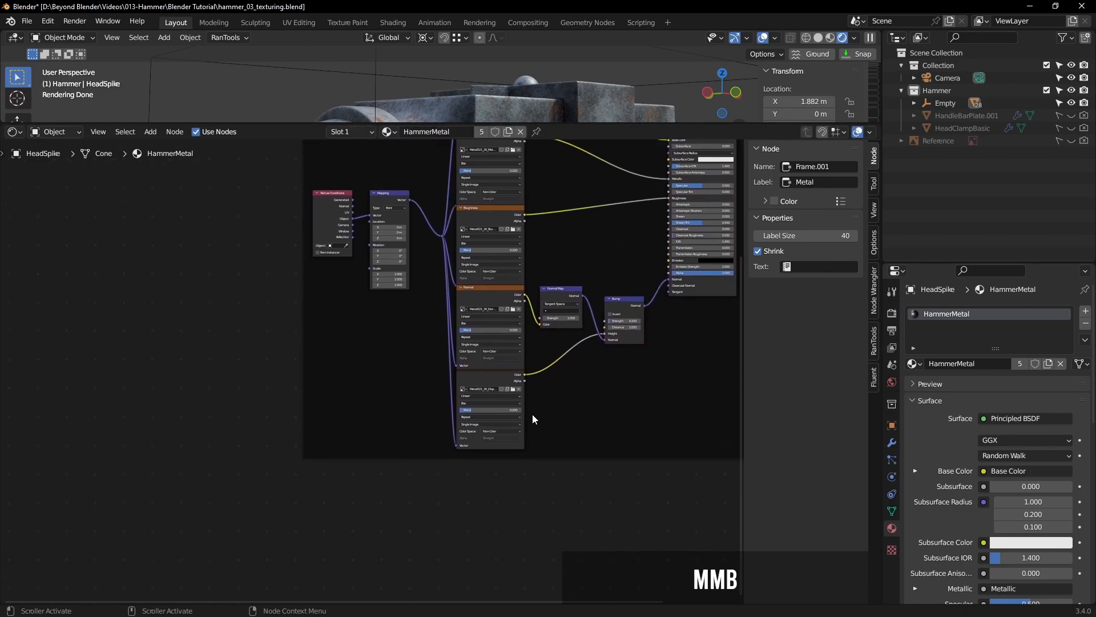
click(519, 446)
drag(494, 375, 495, 386)
click(497, 366)
drag(491, 295, 491, 298)
middle_drag(585, 221, 570, 385)
drag(491, 215, 490, 197)
drag(478, 290, 477, 279)
middle_drag(477, 372, 472, 338)
click(533, 344)
key(ctrl+s)
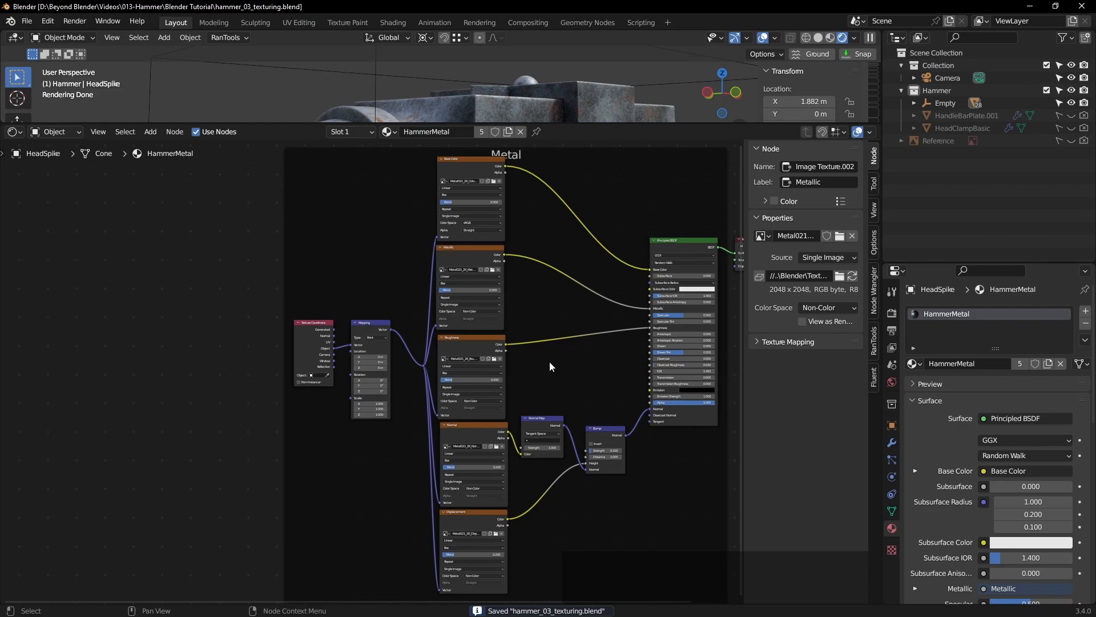
Step: Preview the Roughness texture on its own on the hammer head and enlarge the 3D viewport to see it
scroll(549, 362, up, 1)
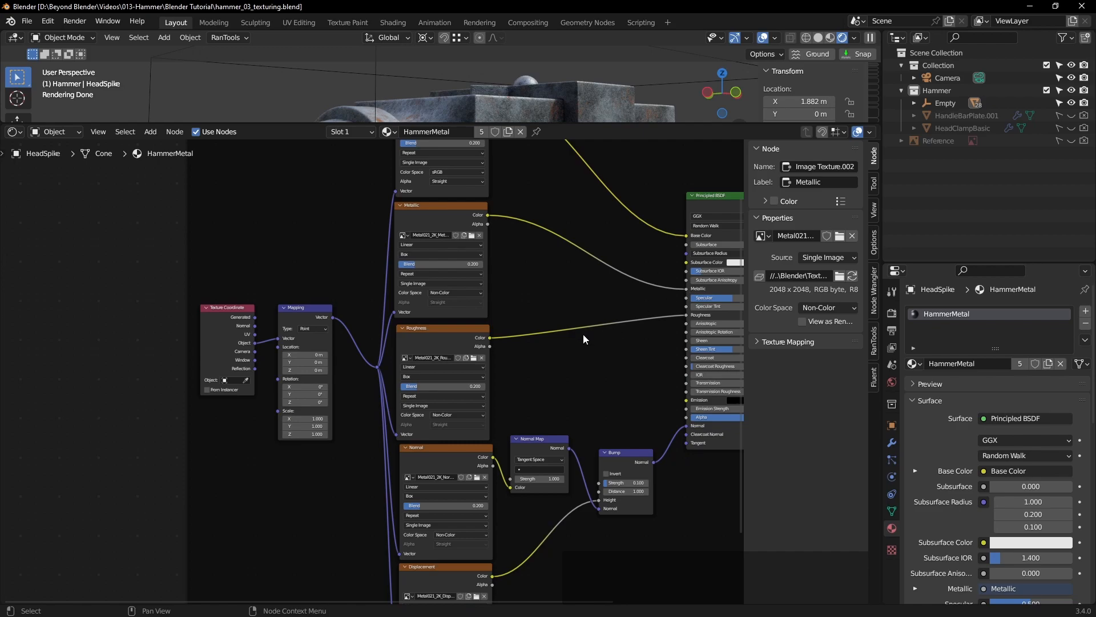
scroll(559, 338, up, 2)
middle_drag(559, 337, 473, 347)
ctrl+shift+click(349, 310)
drag(563, 125, 559, 250)
mouse_move(557, 194)
shift+middle_down()
mouse_move(539, 119)
mouse_move(561, 149)
mouse_move(503, 190)
mouse_move(521, 181)
mouse_move(554, 193)
shift+middle_up()
scroll(503, 189, down, 2)
drag(574, 251, 575, 272)
middle_drag(573, 212, 578, 166)
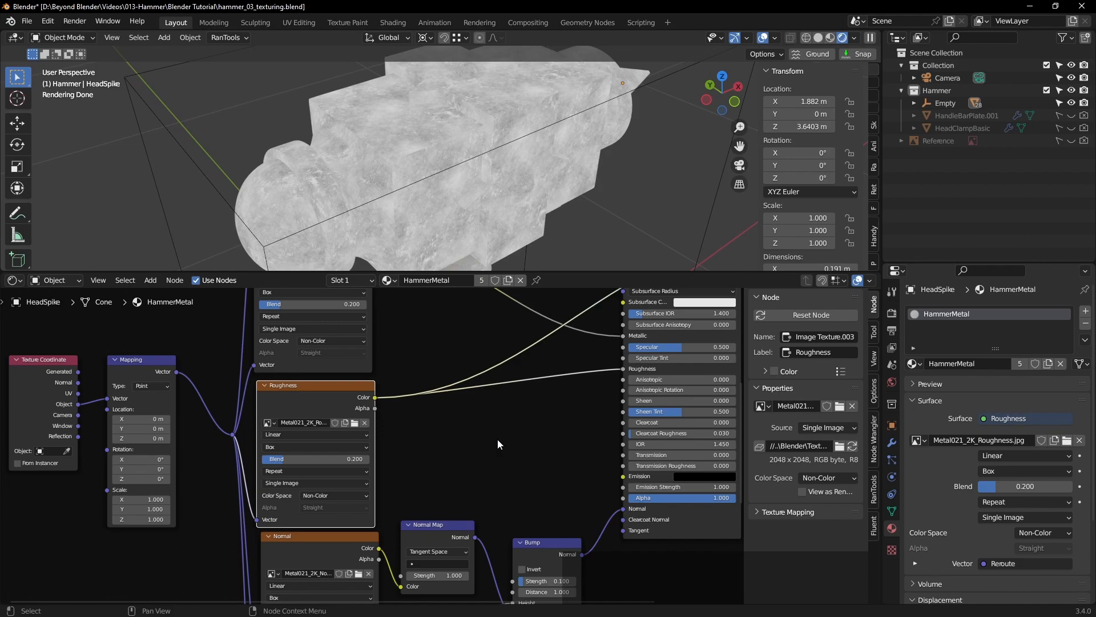
Step: Insert a ColorRamp node between the Roughness texture and the Principled BSDF's Roughness input, and preview its output on the hammer head
key(shift+a)
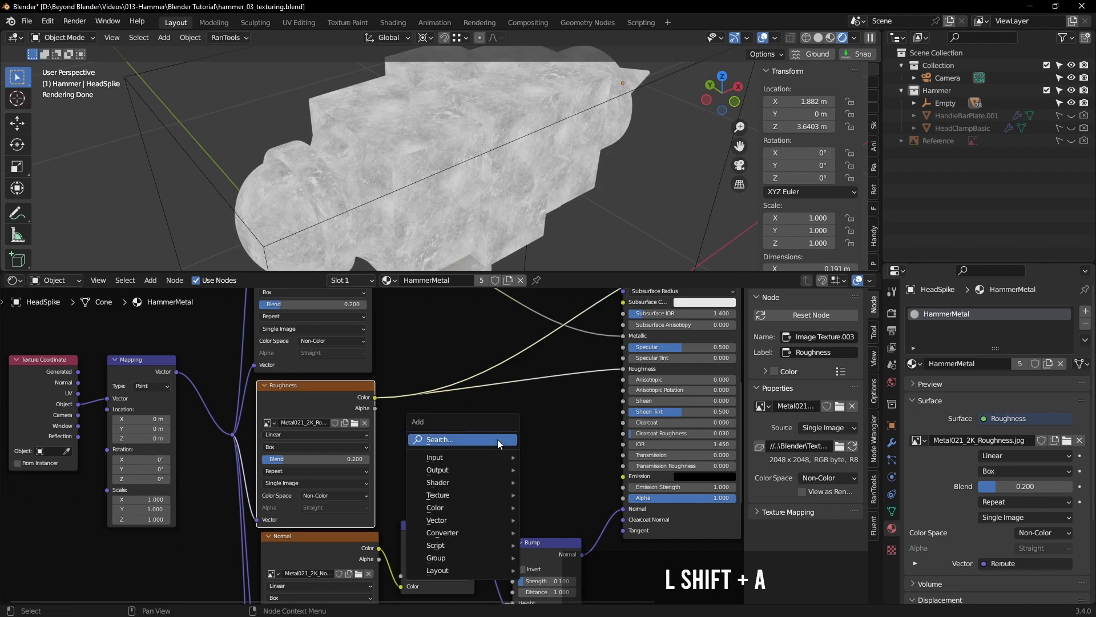
click(451, 532)
click(557, 394)
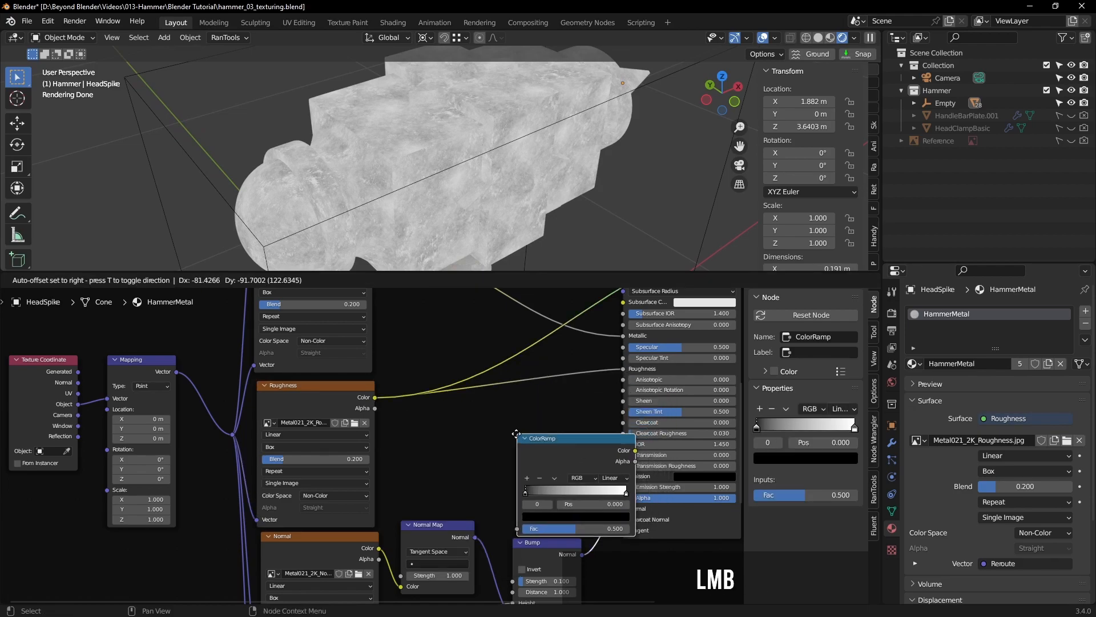
click(467, 375)
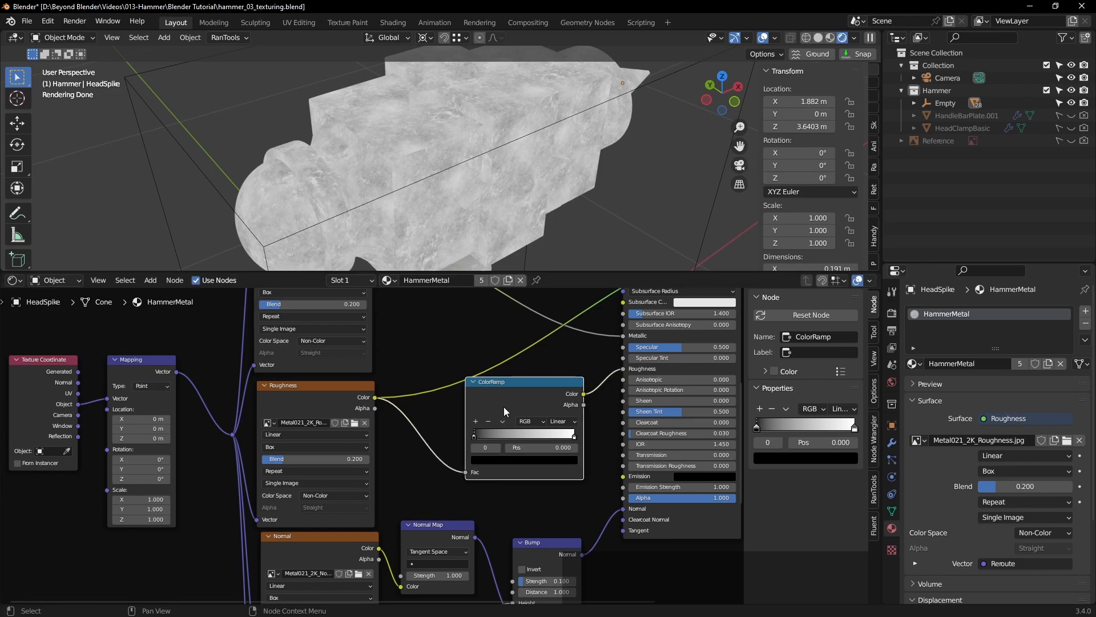
drag(510, 387, 498, 360)
ctrl+shift+click(505, 351)
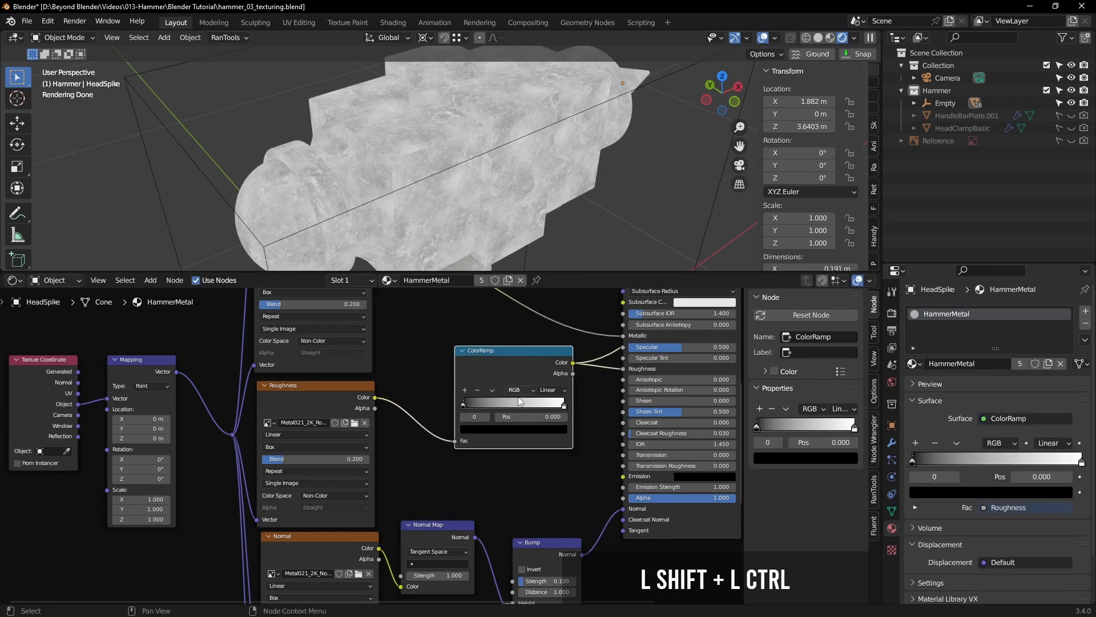
Step: Raise the roughness contrast by moving the ColorRamp's black stop to 0.394 and its white stop to 0.689
drag(466, 405, 495, 406)
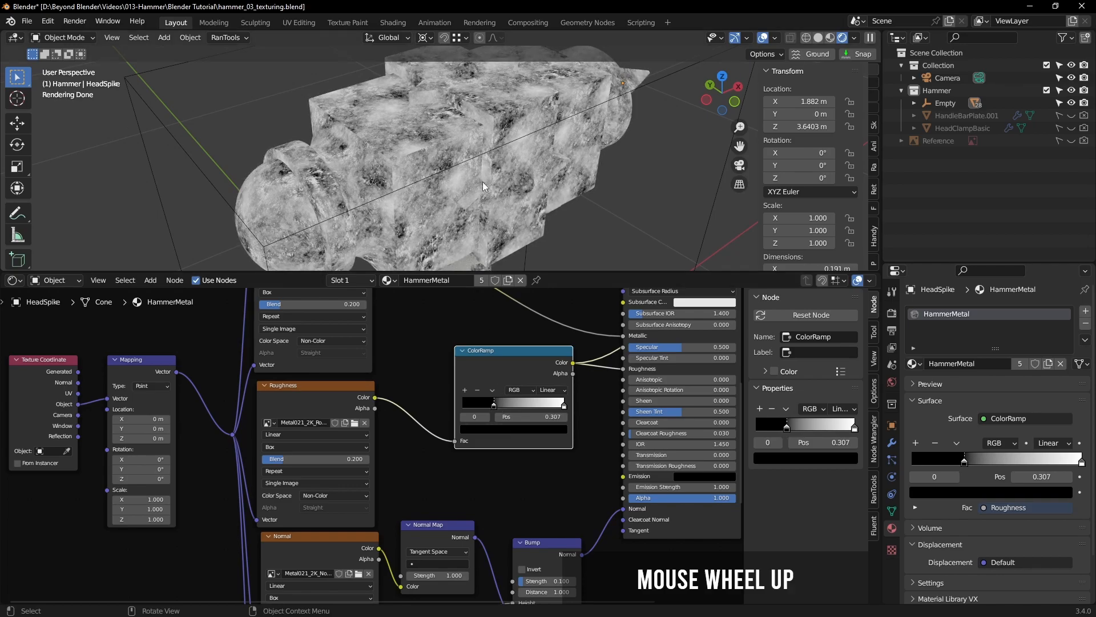
scroll(482, 182, up, 3)
mouse_move(482, 182)
middle_down()
mouse_move(508, 187)
mouse_move(481, 175)
middle_up()
drag(554, 403, 478, 405)
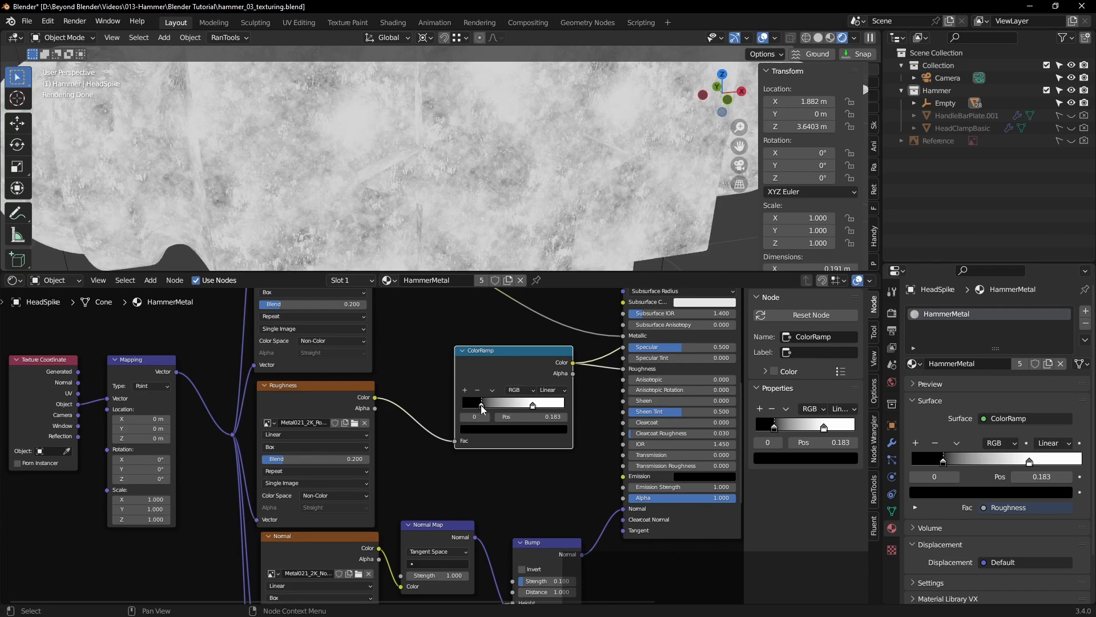
drag(481, 407, 503, 406)
scroll(504, 405, down, 1)
middle_drag(546, 440, 512, 454)
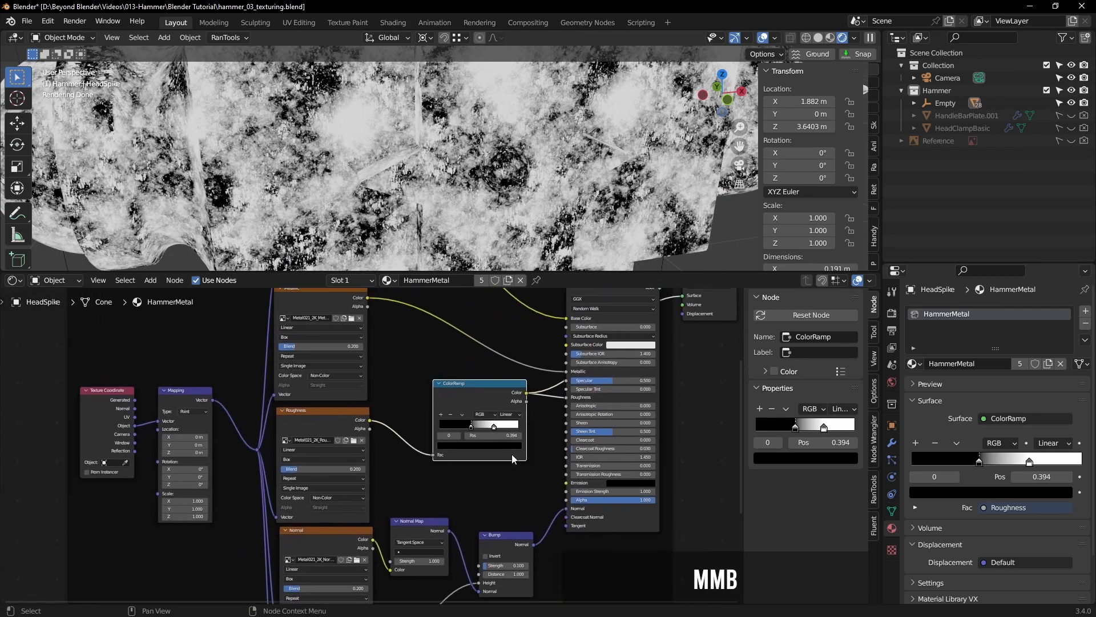
Step: Show the full Principled BSDF material again and examine the hammer head's reflections from several sides
ctrl+shift+click(632, 516)
middle_drag(514, 135, 612, 204)
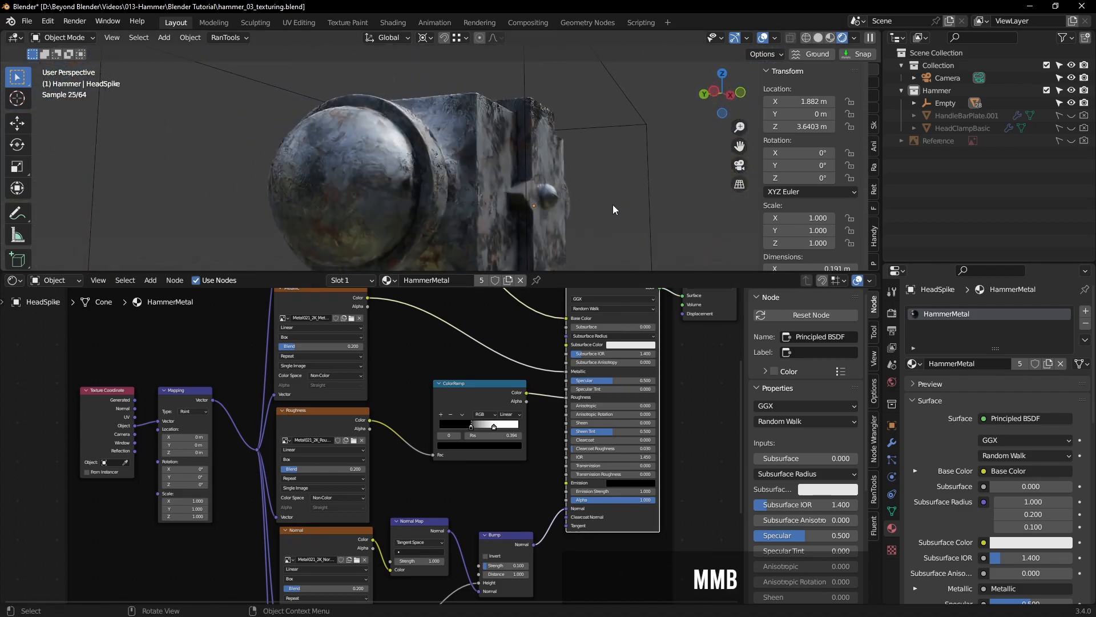
middle_drag(590, 166, 647, 159)
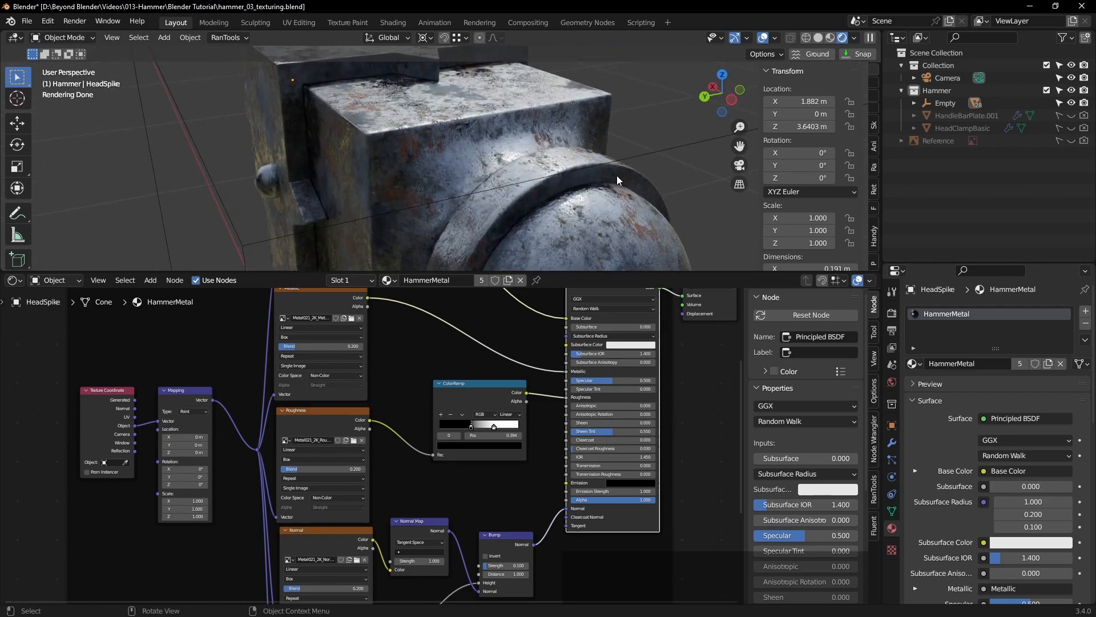
middle_drag(492, 140, 560, 214)
middle_drag(450, 193, 441, 166)
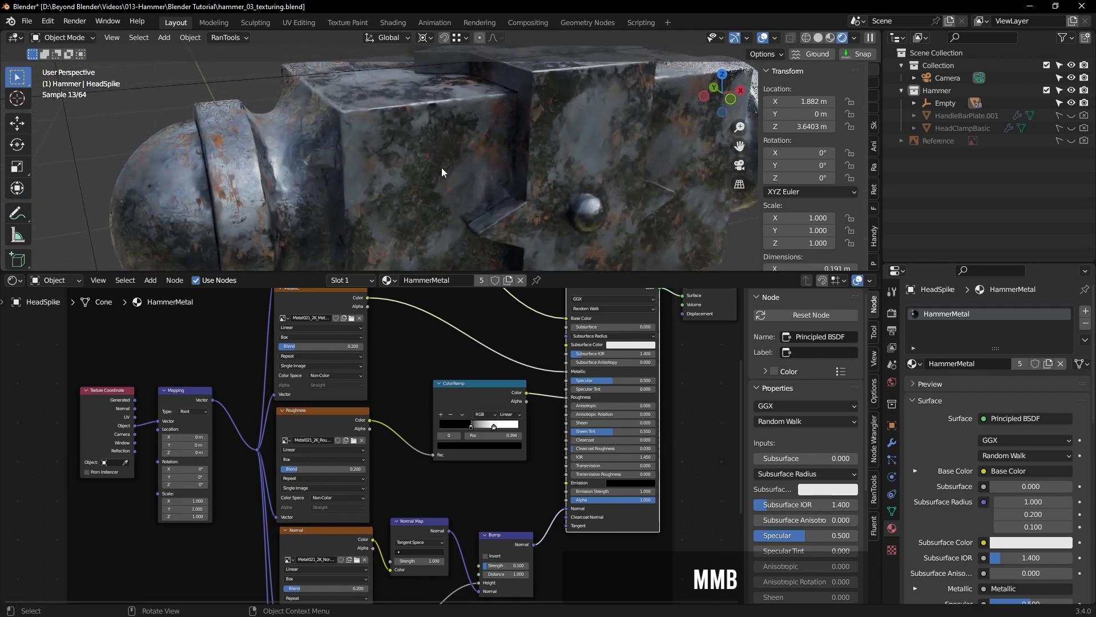
scroll(440, 167, down, 3)
middle_drag(588, 180, 548, 97)
Step: Switch the rendered viewport's lighting to the HDRI with green outdoor surroundings and check the hammer head under it
click(854, 39)
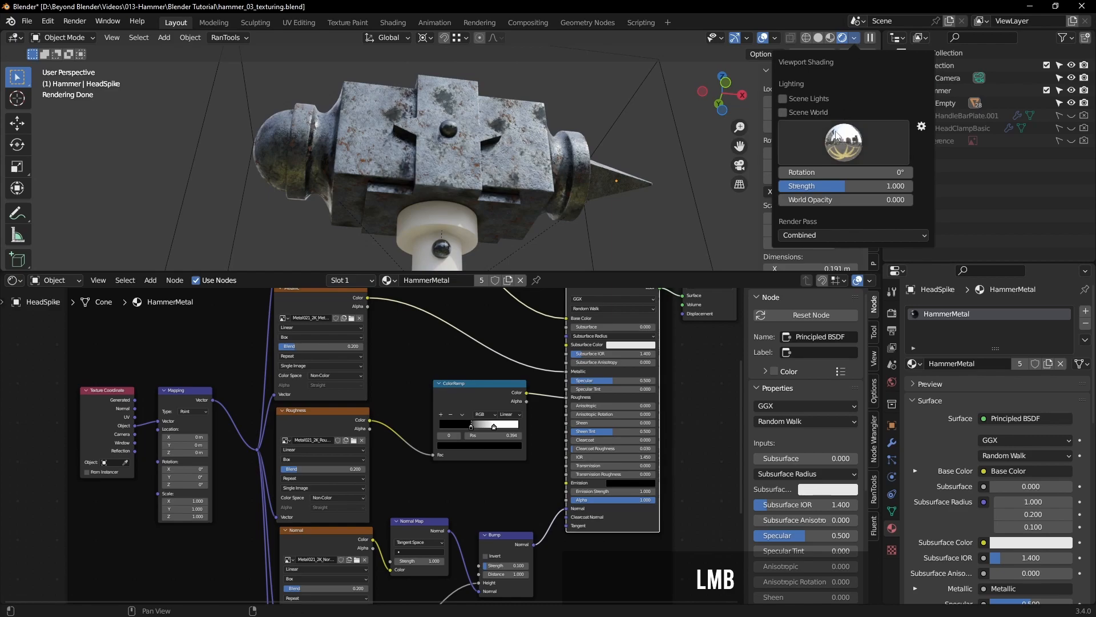
click(832, 146)
click(773, 185)
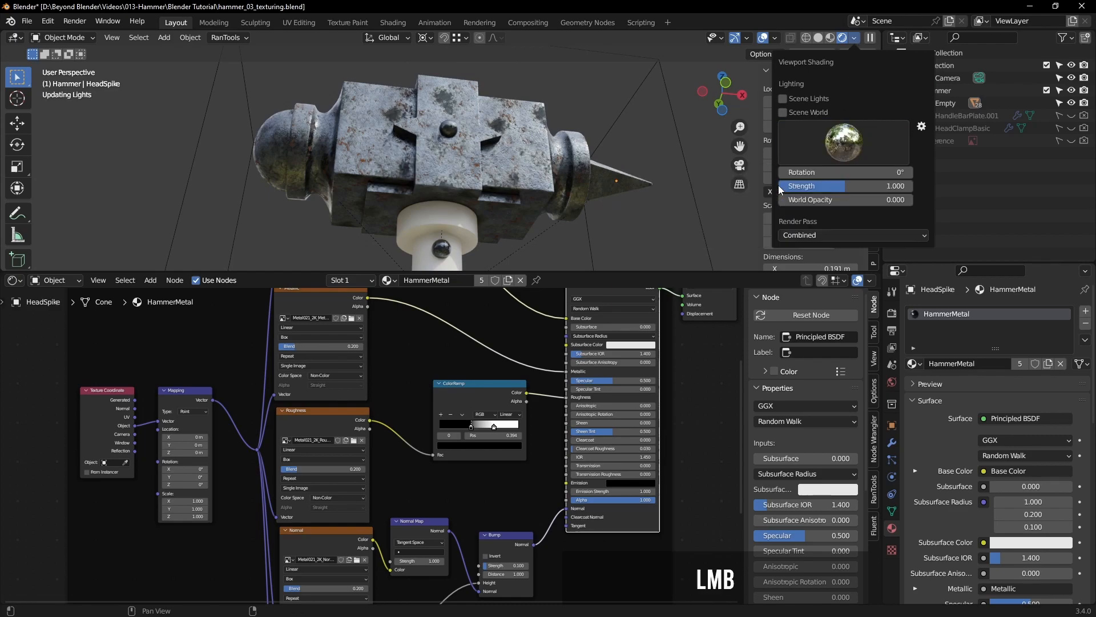
middle_drag(419, 149, 526, 194)
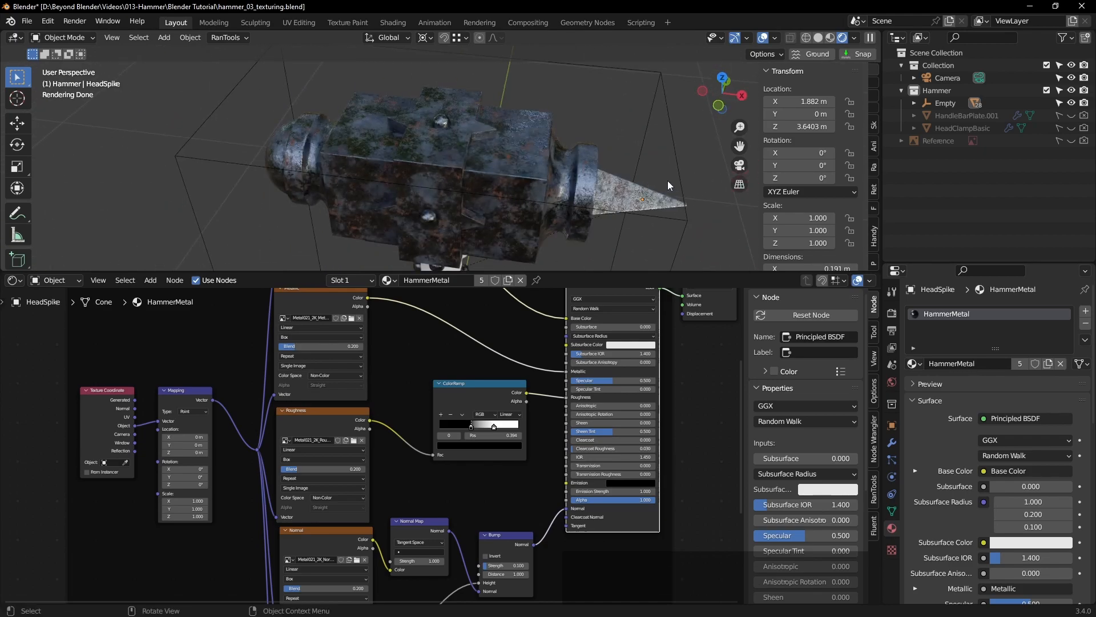
shift+middle_drag(672, 186, 621, 185)
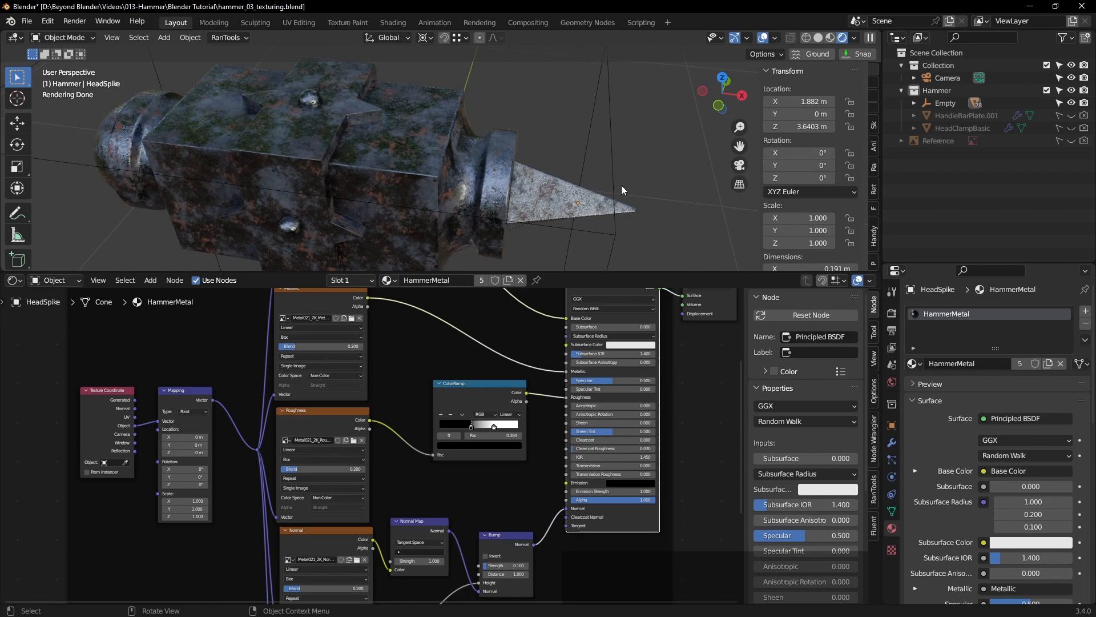
middle_drag(512, 196, 640, 171)
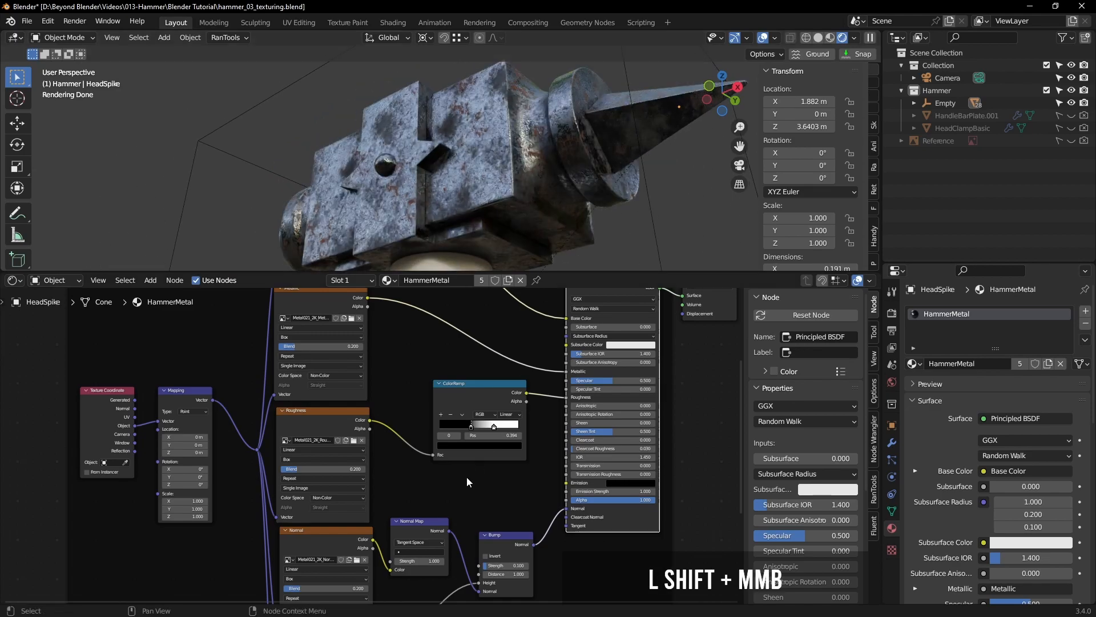
Step: Place the ColorRamp closer to the Roughness texture and lighten its black stop to a dark grey with Value 0.101
scroll(465, 430, up, 1)
drag(475, 375, 418, 411)
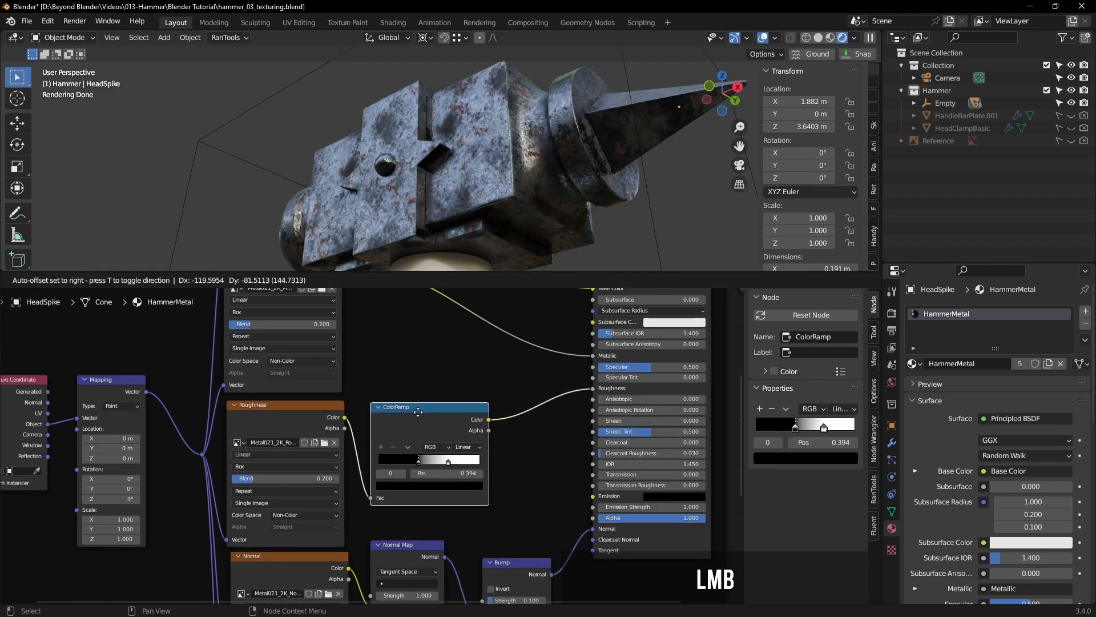
click(418, 463)
click(421, 486)
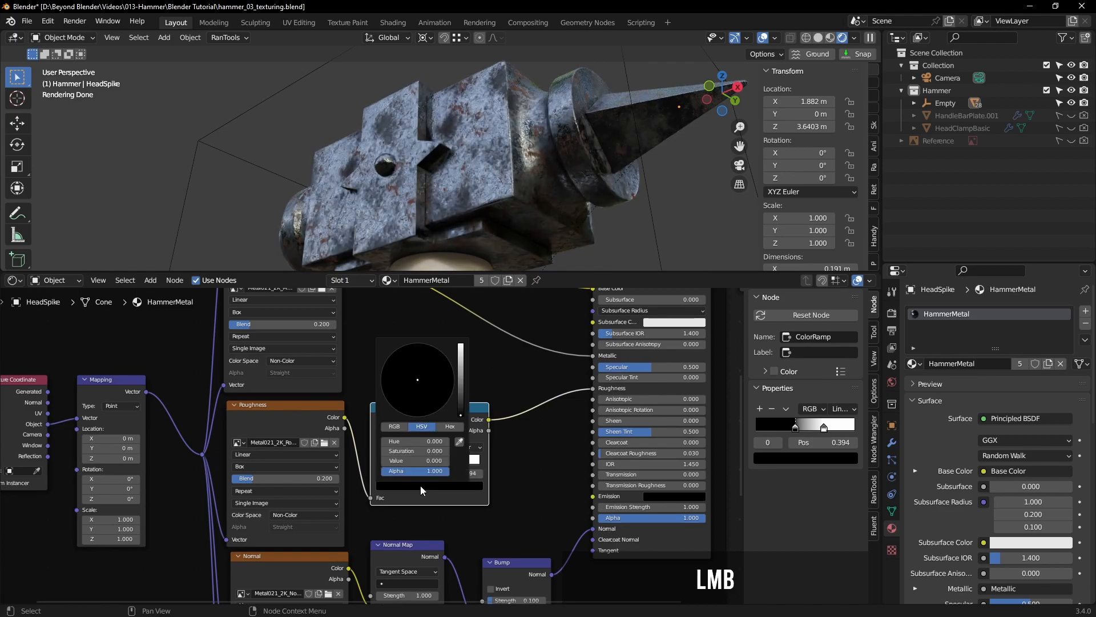
drag(462, 418, 461, 390)
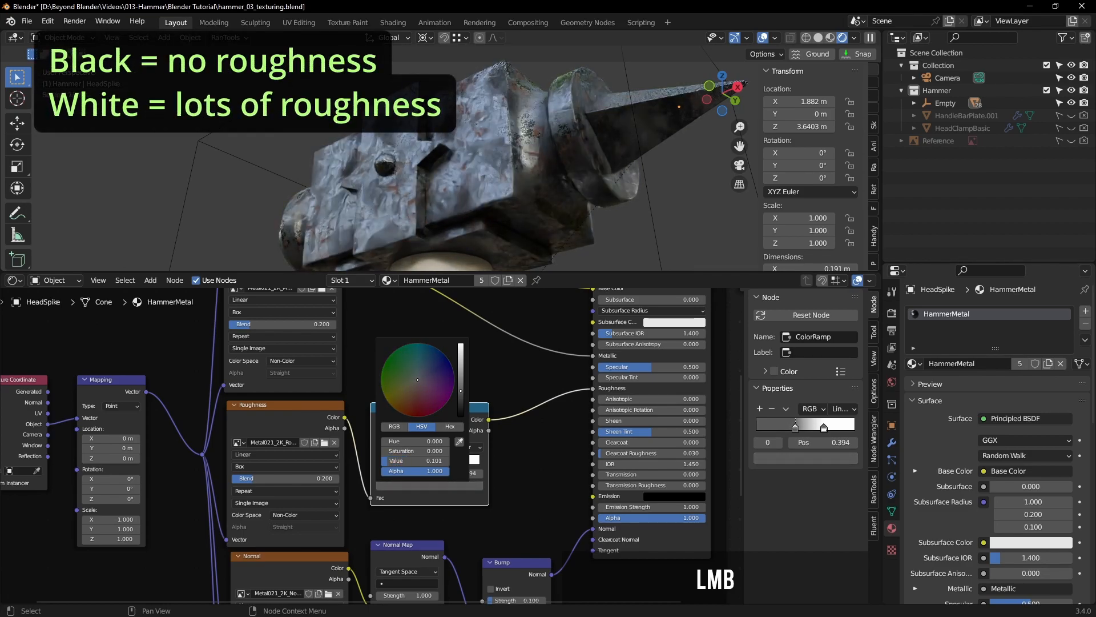
Step: Darken the ColorRamp's white stop to a light grey with an HSV Value of 0.574
click(448, 461)
click(429, 485)
click(462, 487)
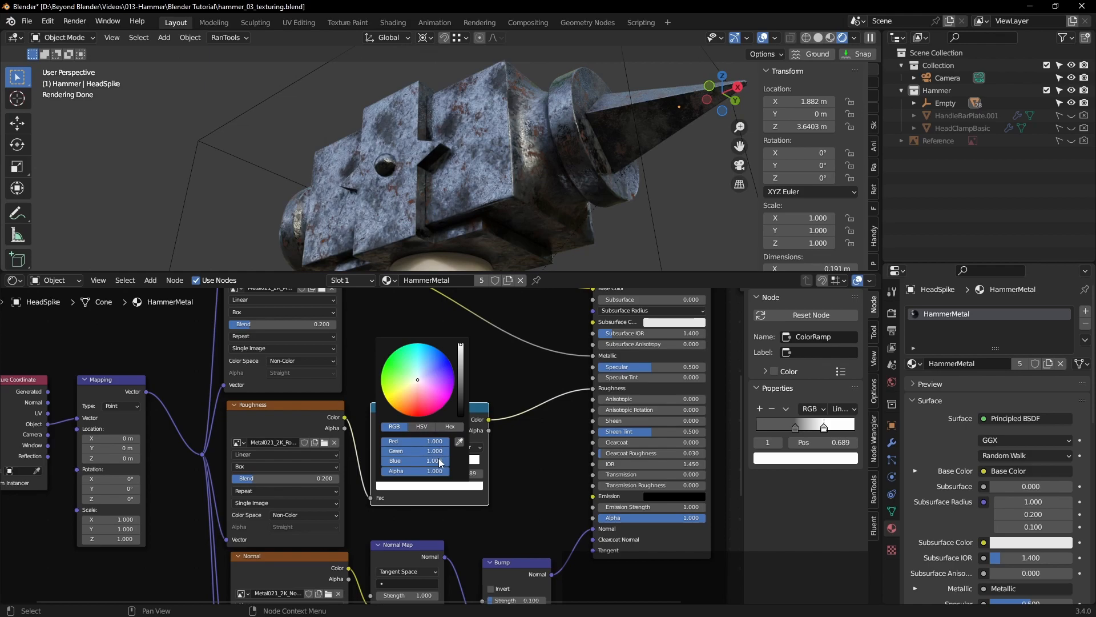
click(424, 426)
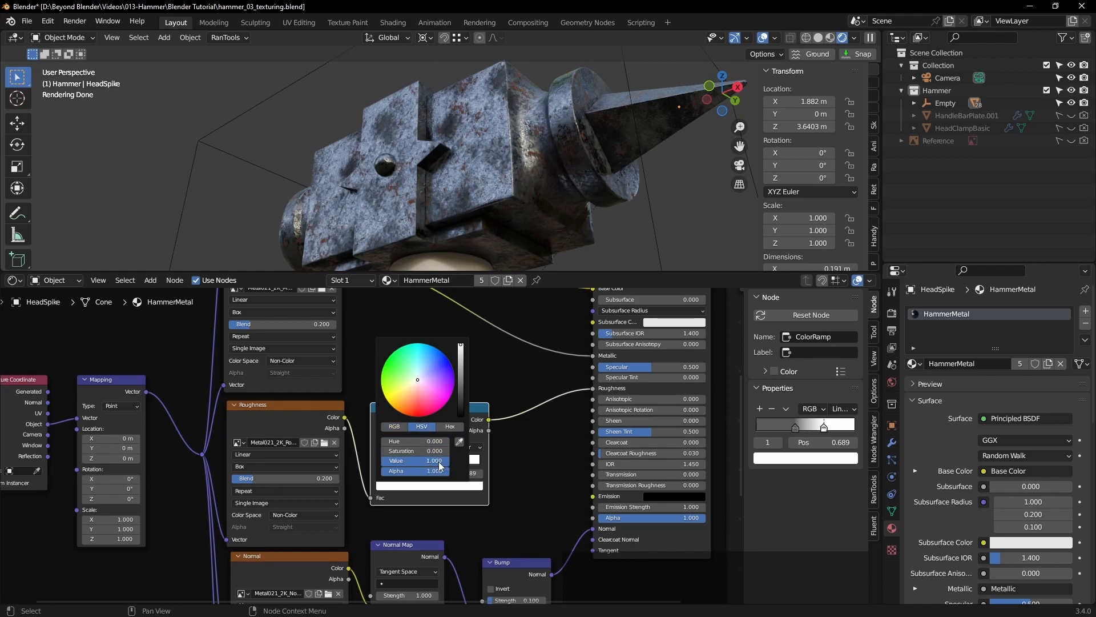
drag(438, 460, 406, 460)
middle_drag(491, 184, 598, 146)
scroll(480, 175, down, 3)
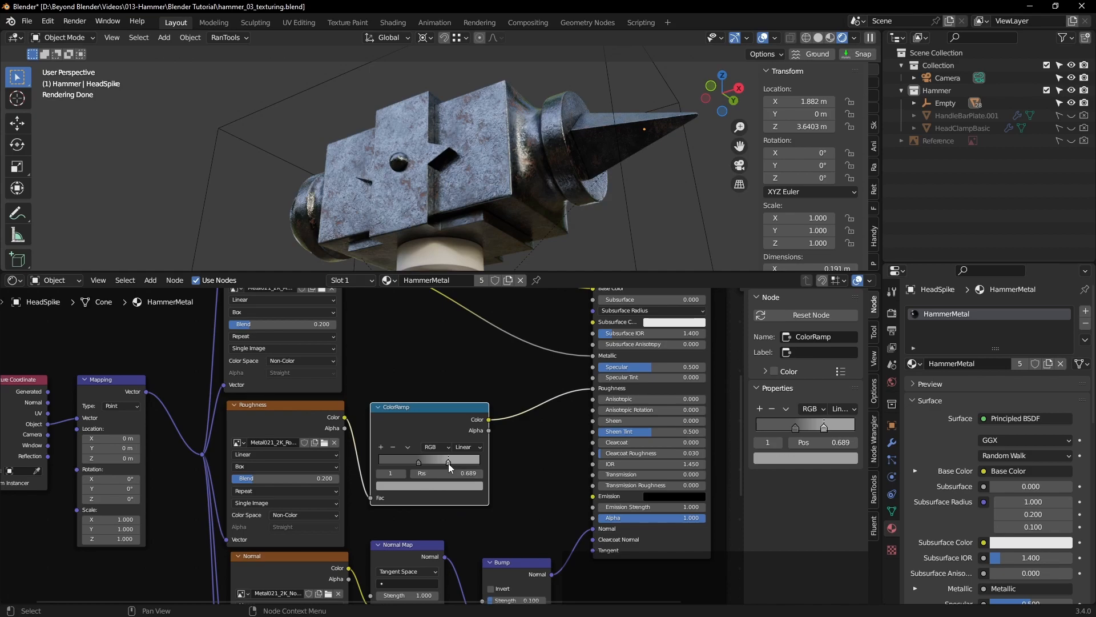
click(453, 485)
drag(464, 388, 461, 360)
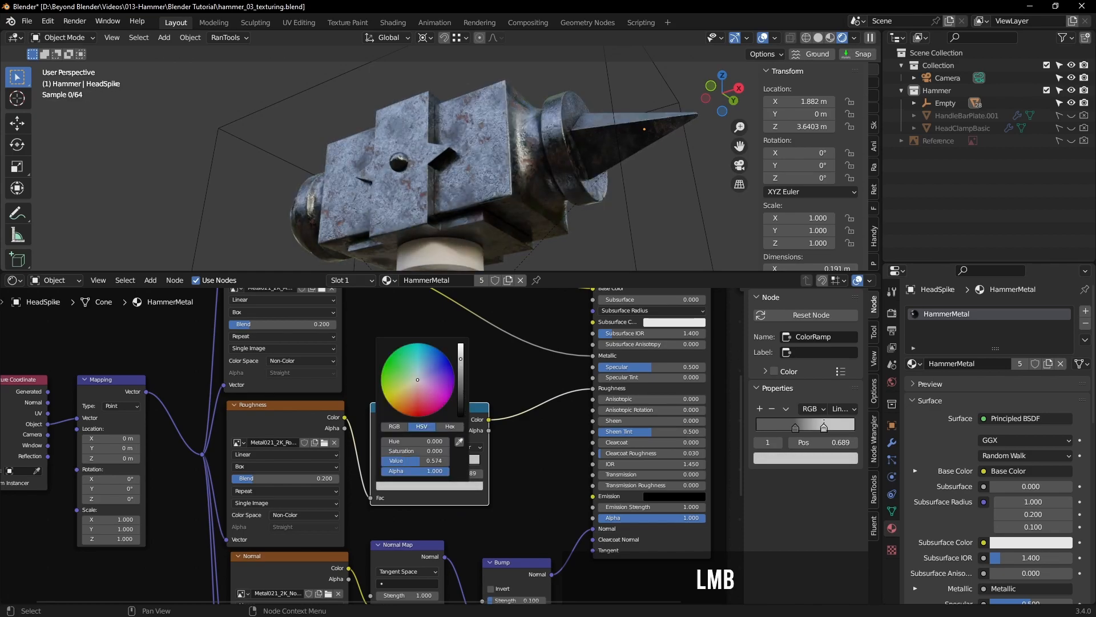
Step: Compare the ColorRamp output with the unmodified Roughness texture on the hammer head, and return to the full Principled BSDF material
ctrl+shift+click(552, 391)
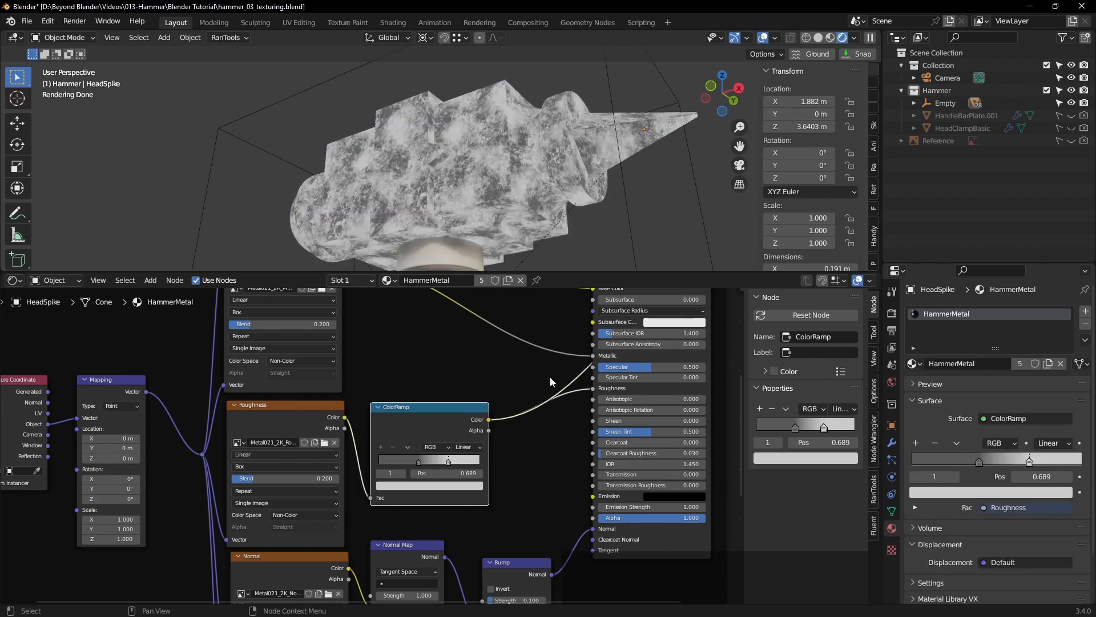
middle_drag(481, 129, 543, 203)
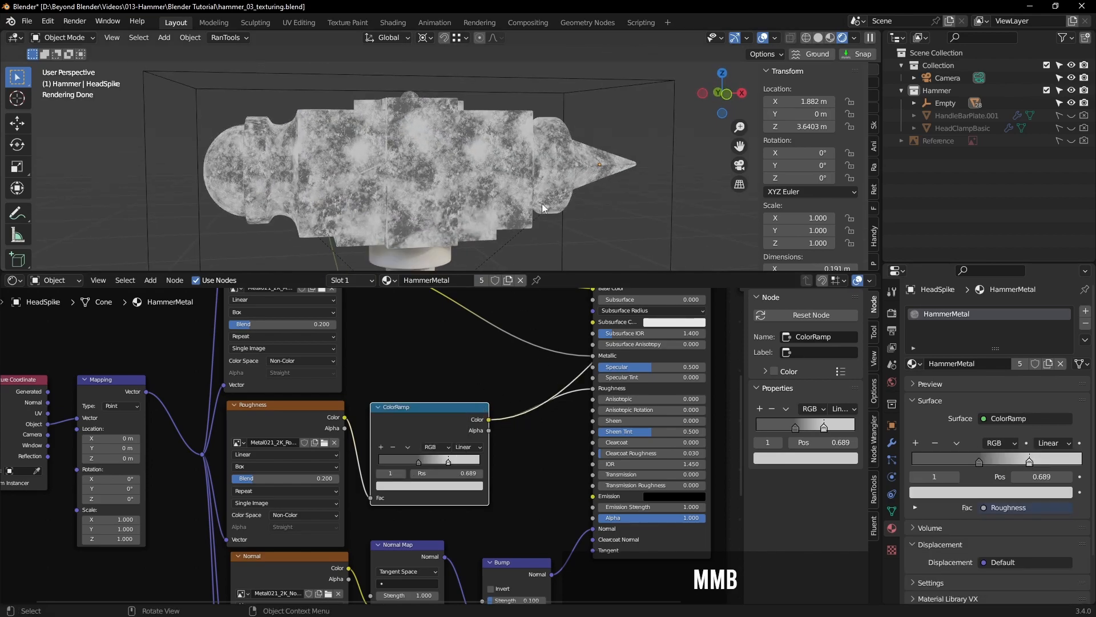
ctrl+shift+click(301, 409)
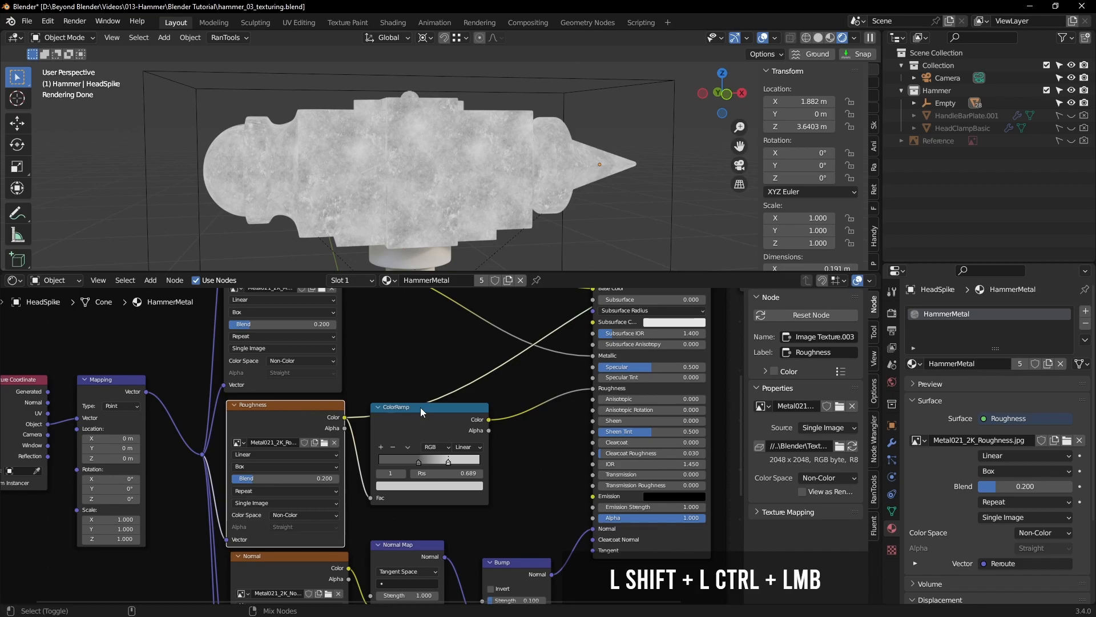
ctrl+shift+click(420, 407)
ctrl+shift+click(687, 542)
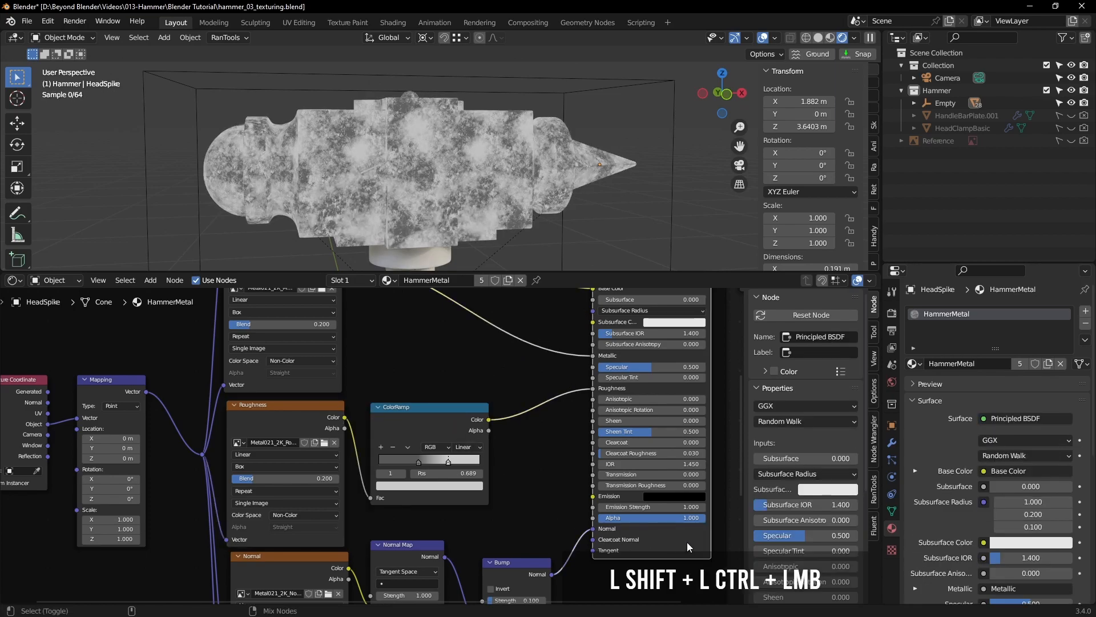
middle_drag(564, 129, 632, 167)
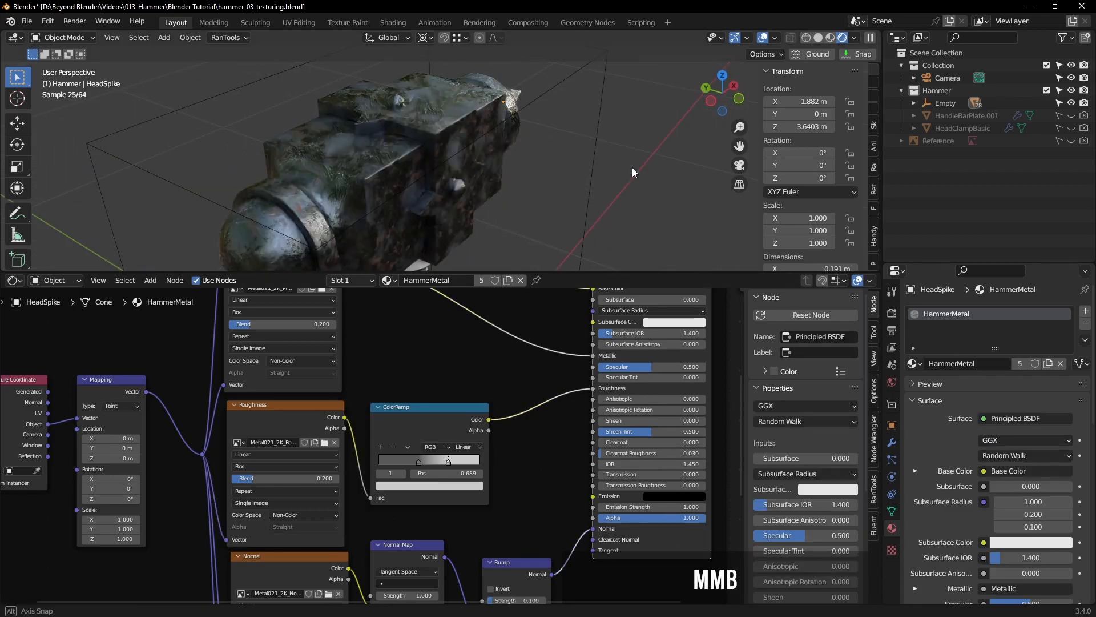
Step: Change the viewport's HDRI lighting, save the file and check the hammer head from the spike side
click(855, 39)
key(ctrl+s)
mouse_move(514, 173)
middle_down()
mouse_move(570, 142)
mouse_move(499, 191)
mouse_move(515, 145)
mouse_move(477, 128)
mouse_move(587, 155)
middle_up()
scroll(528, 164, down, 2)
middle_drag(513, 174, 498, 181)
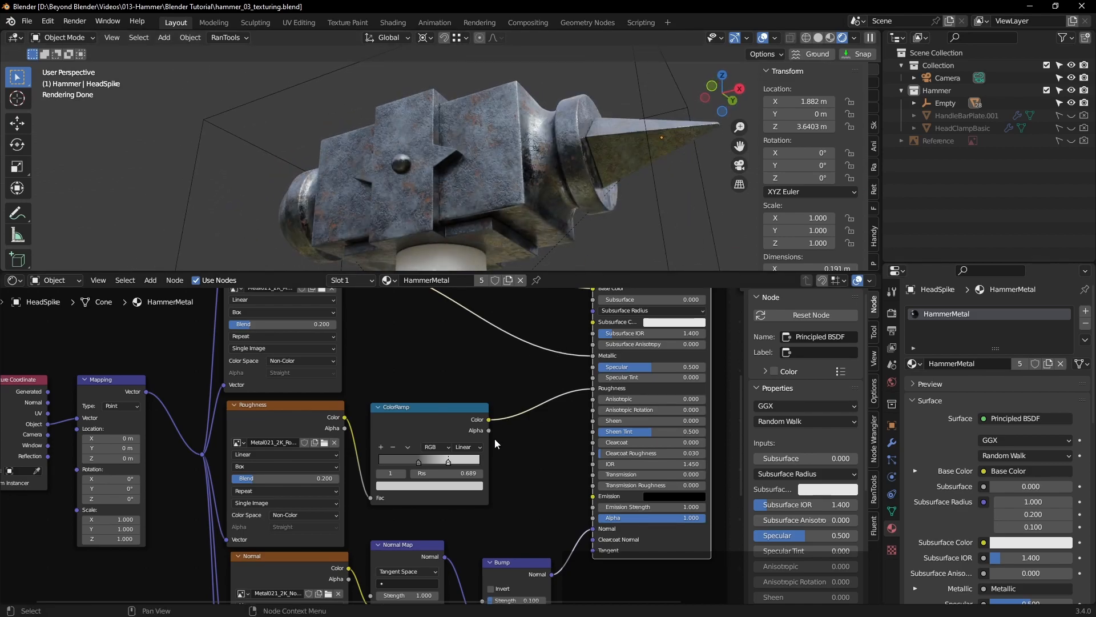
Step: Preview the Metallic texture on its own on the hammer head and examine its dark spots up close
middle_drag(495, 437, 556, 499)
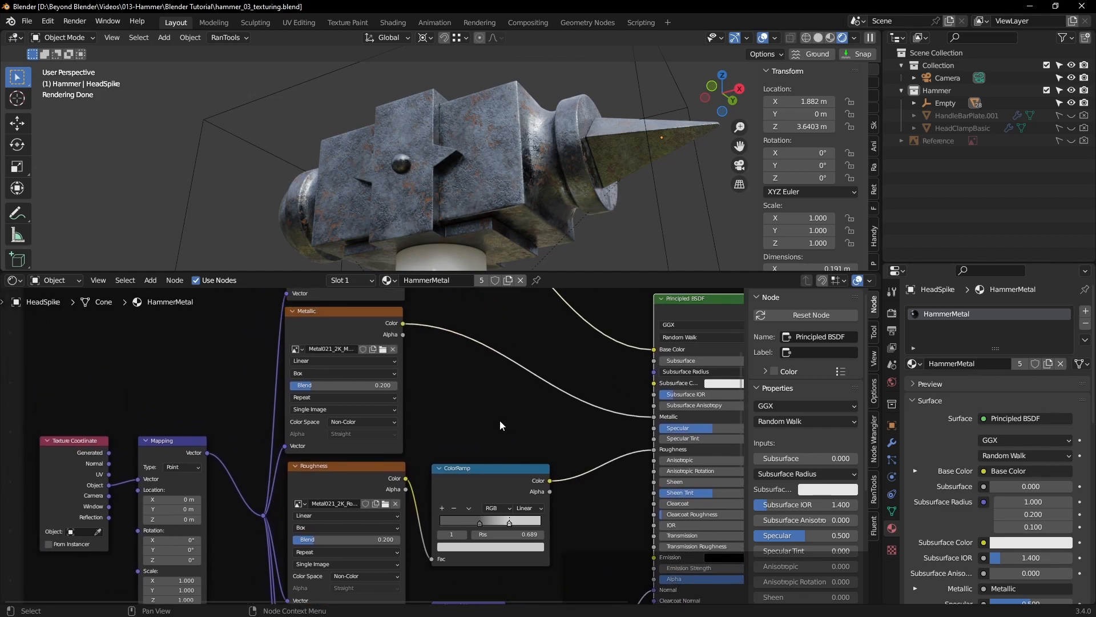
middle_drag(498, 425, 485, 436)
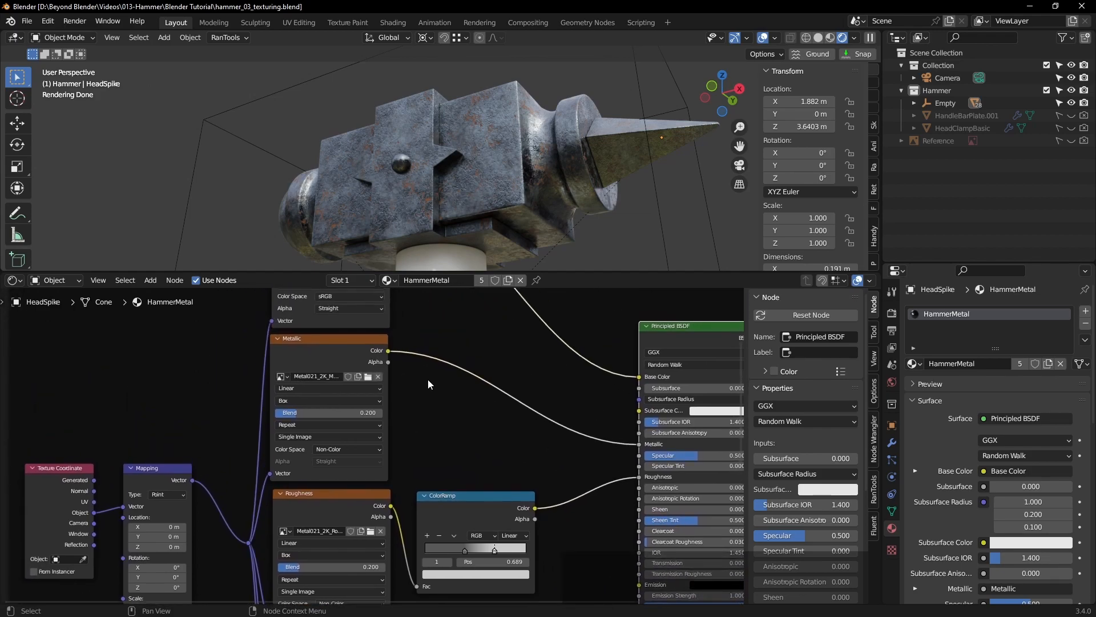
ctrl+shift+click(364, 339)
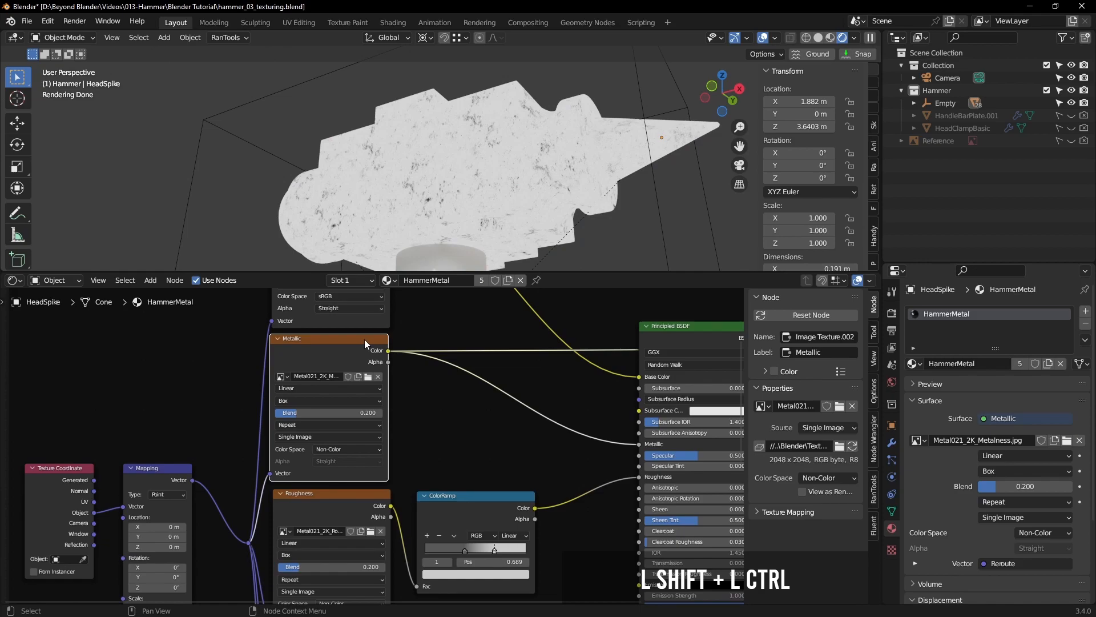
middle_drag(471, 155, 563, 211)
scroll(455, 207, up, 3)
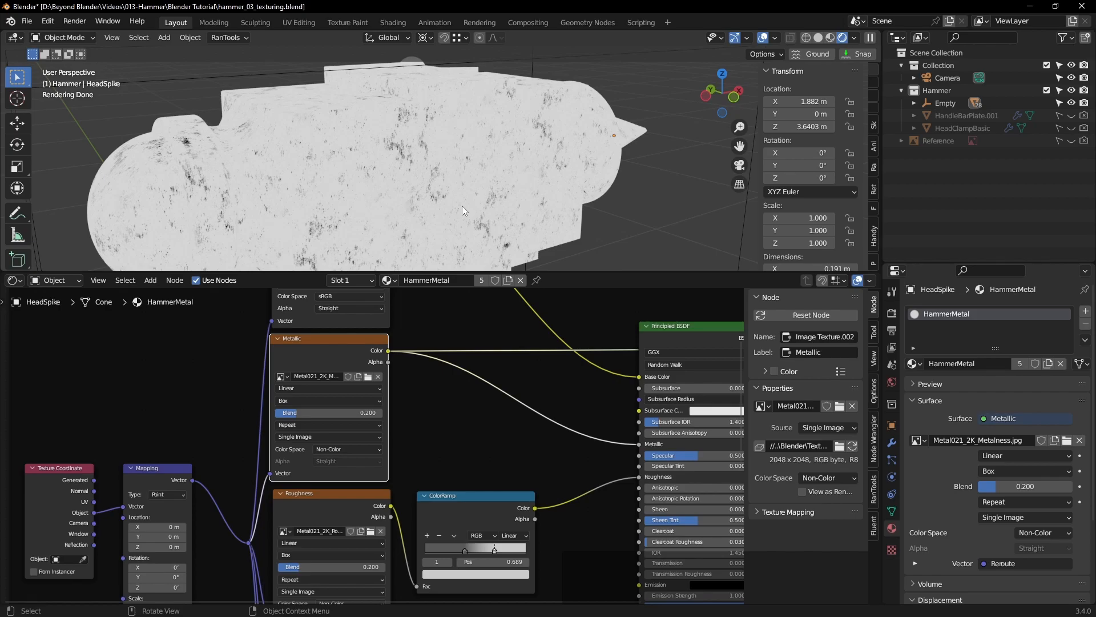
scroll(463, 210, up, 3)
middle_drag(462, 209, 466, 232)
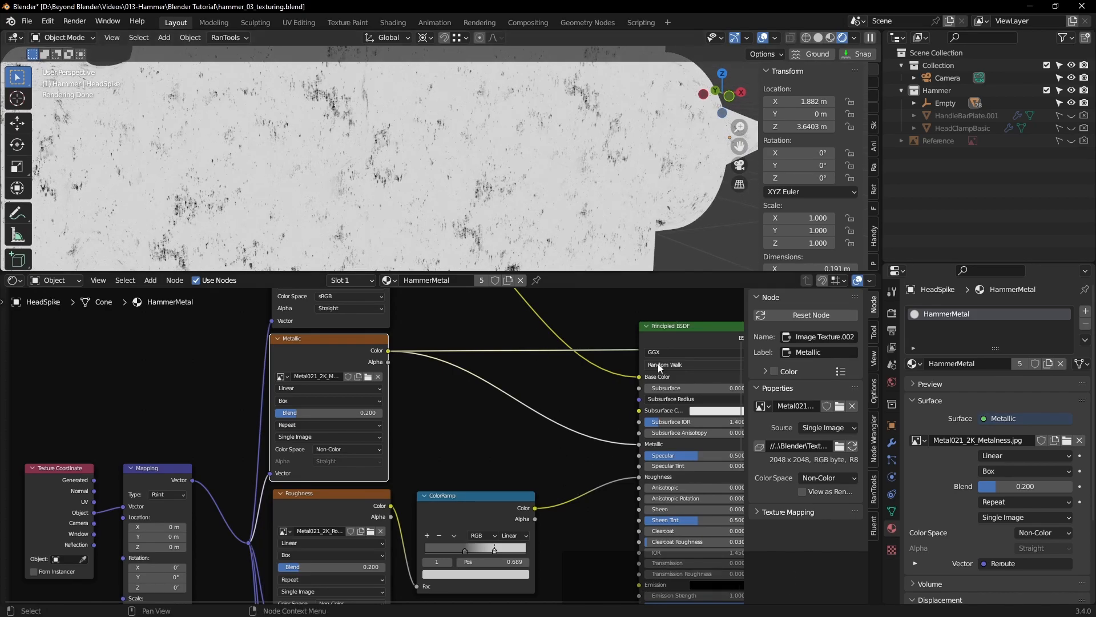
Step: Return the preview to the full Principled BSDF material and assign the existing HammerMetal material to the ShaftTop collar below the head
ctrl+shift+click(677, 327)
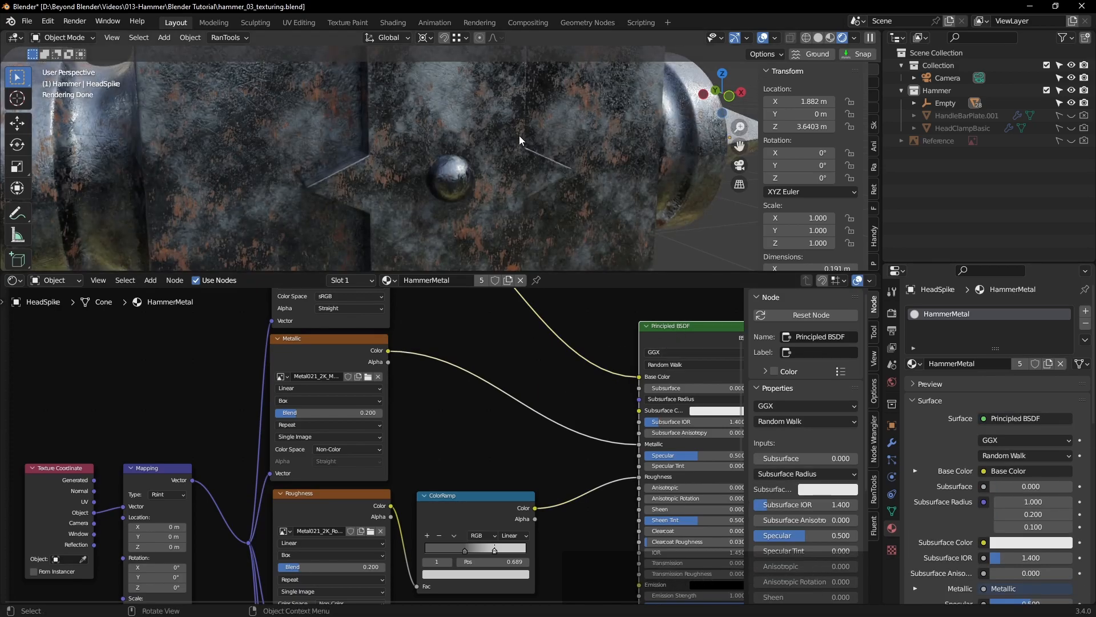
scroll(519, 143, down, 8)
shift+middle_drag(538, 211, 485, 180)
click(484, 178)
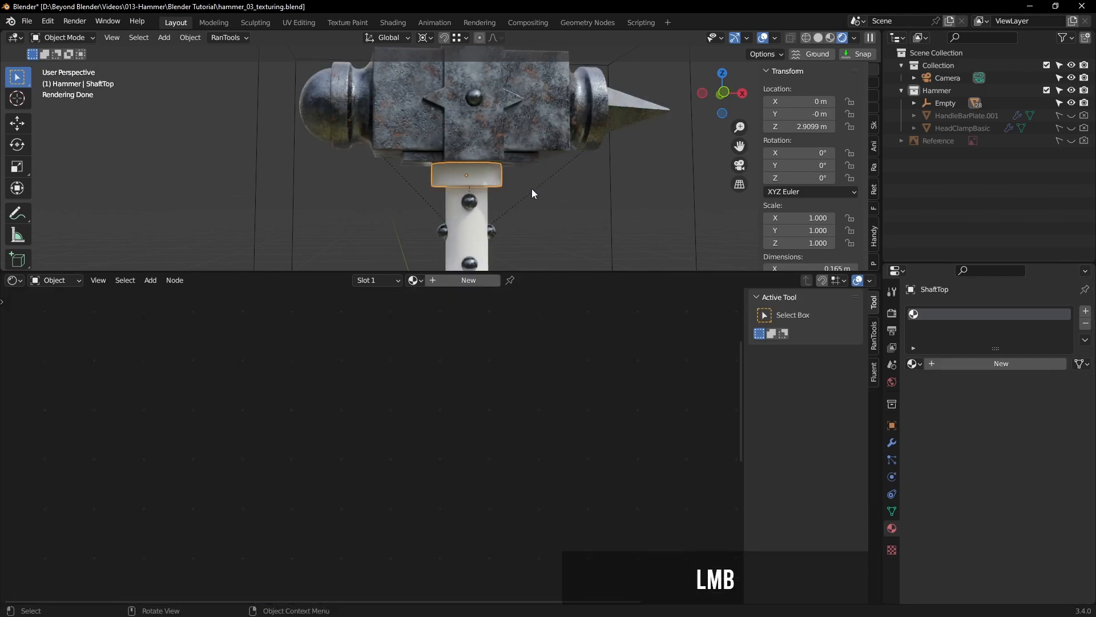
click(417, 280)
click(430, 300)
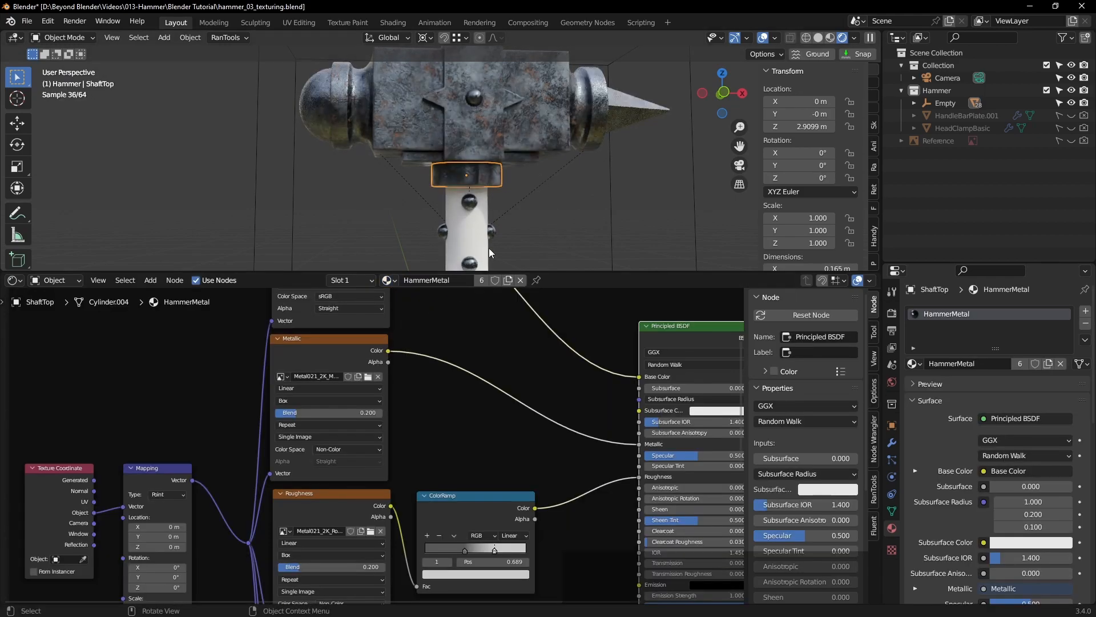
Step: Assign the existing HammerMetal material to the shaft and to the GripEndTop ring above the grip
click(472, 224)
click(414, 280)
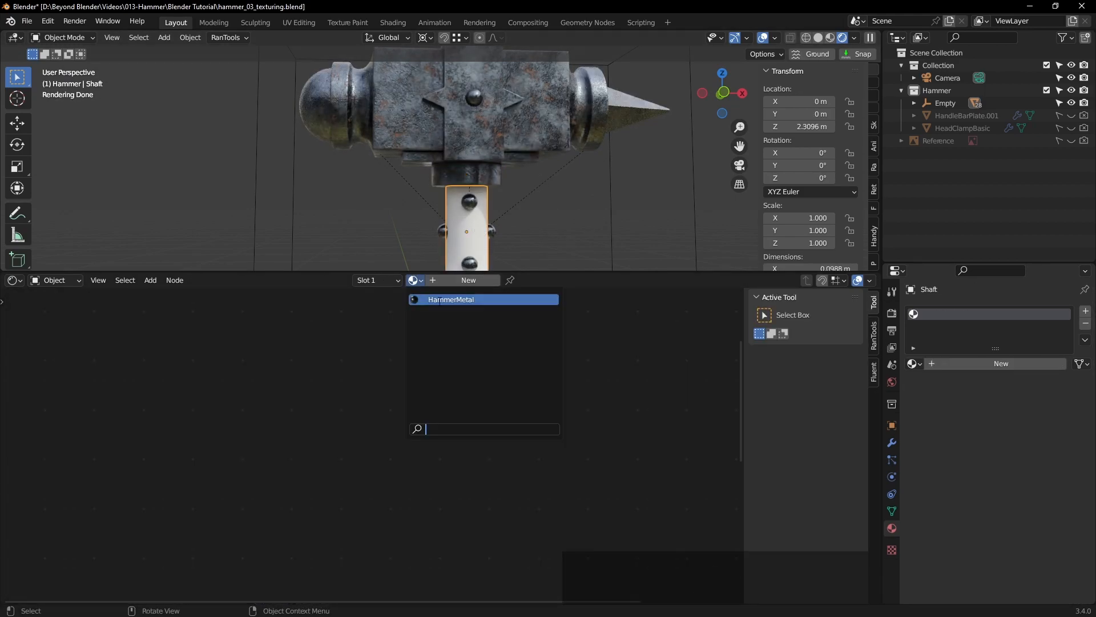
click(439, 299)
shift+middle_drag(556, 232, 537, 129)
click(466, 186)
click(415, 280)
click(428, 300)
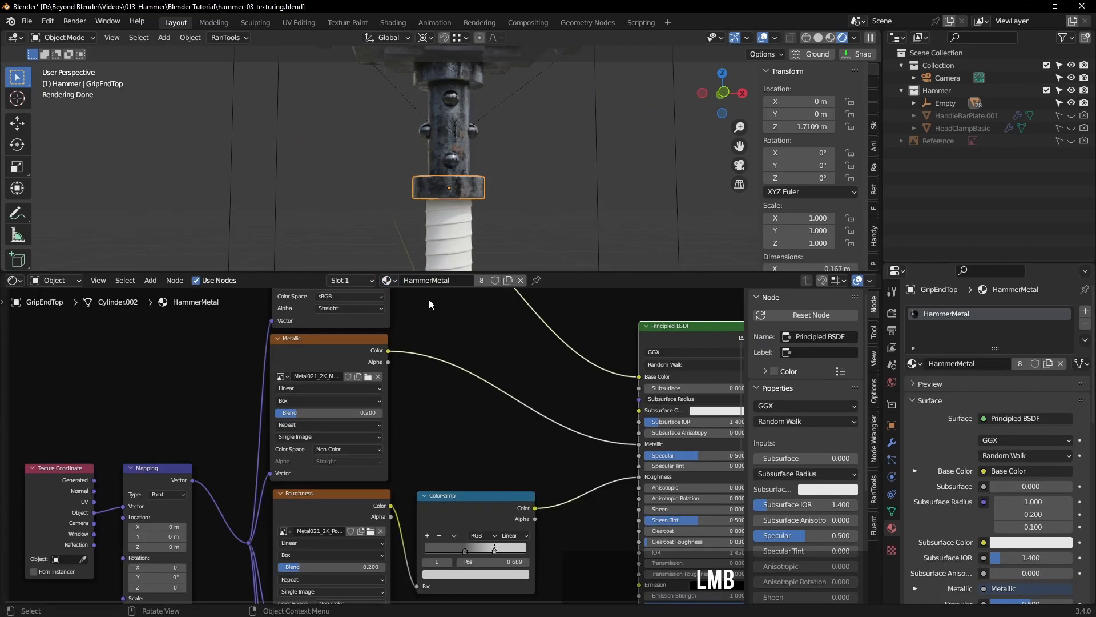
Step: Select the bottom grip ring, the pommel, the upper handle bar stub, the handle bar and its plate together
shift+middle_drag(539, 200, 542, 96)
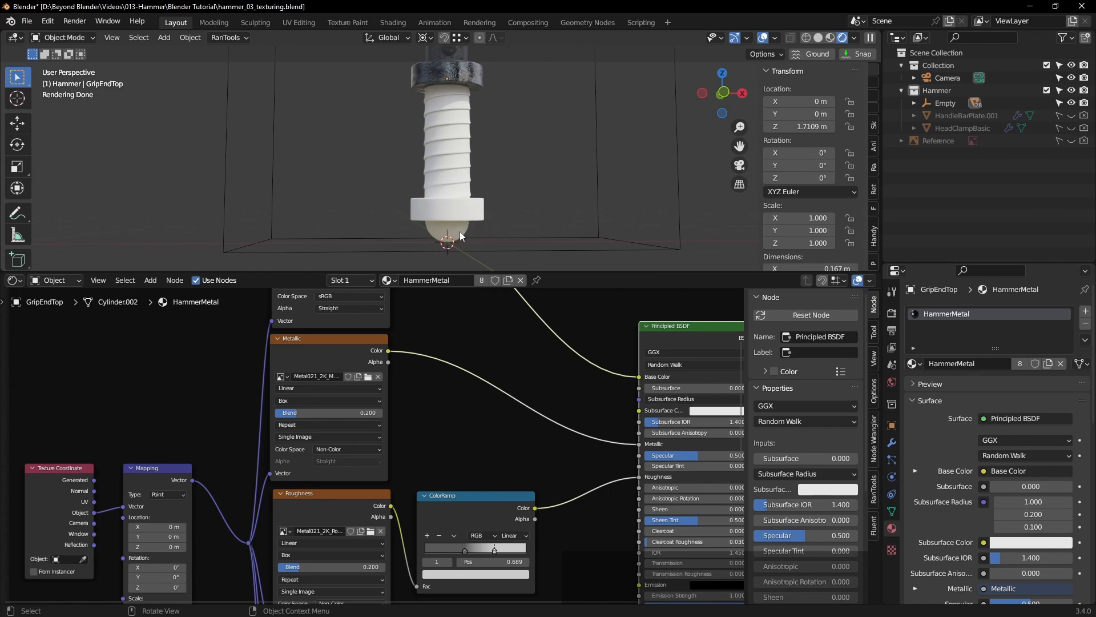
click(460, 234)
shift+click(456, 229)
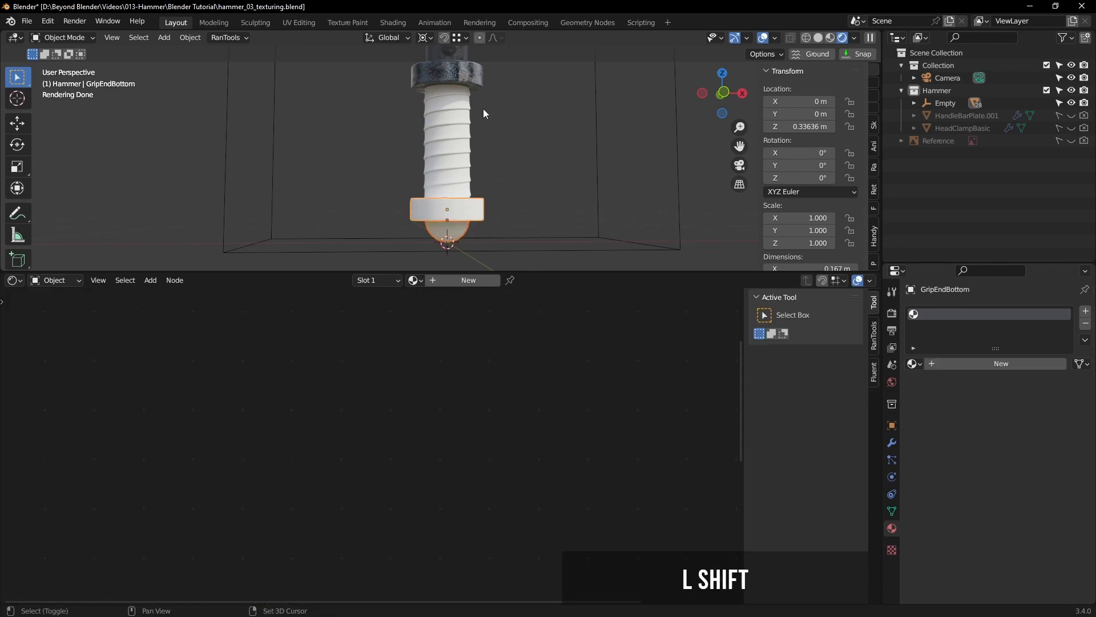
middle_drag(519, 124, 372, 132)
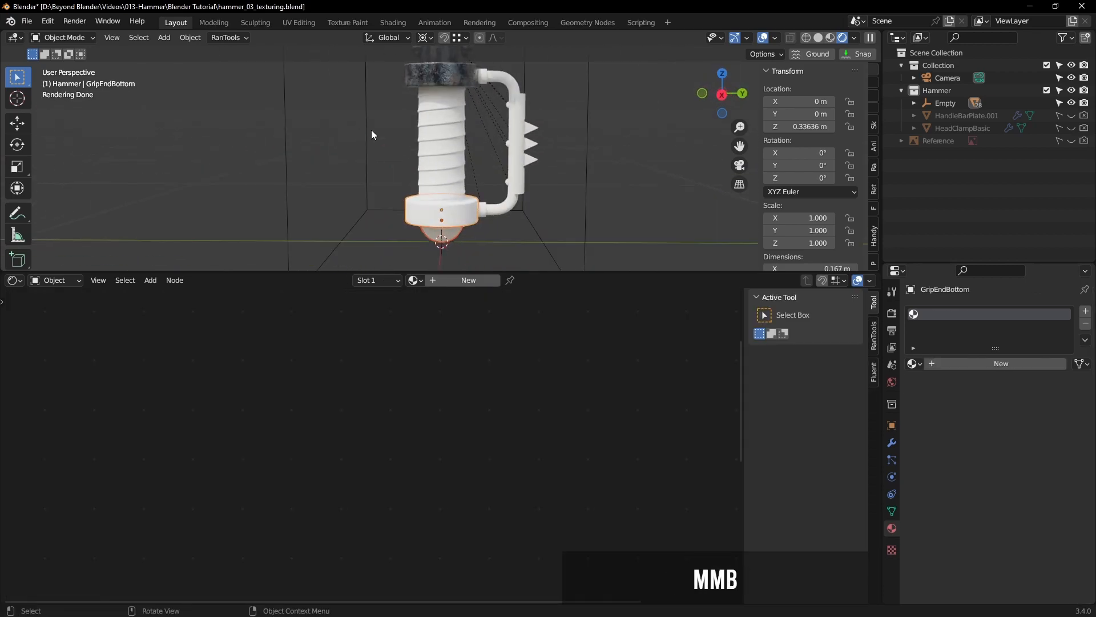
scroll(519, 155, up, 2)
shift+middle_drag(519, 150, 532, 193)
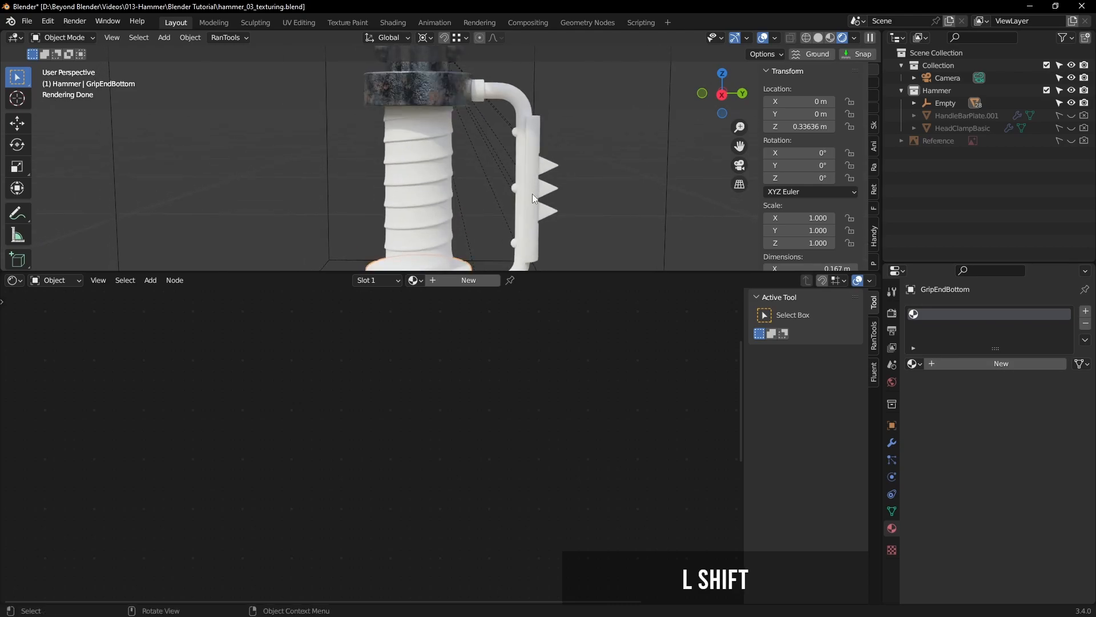
shift+click(480, 92)
shift+click(534, 136)
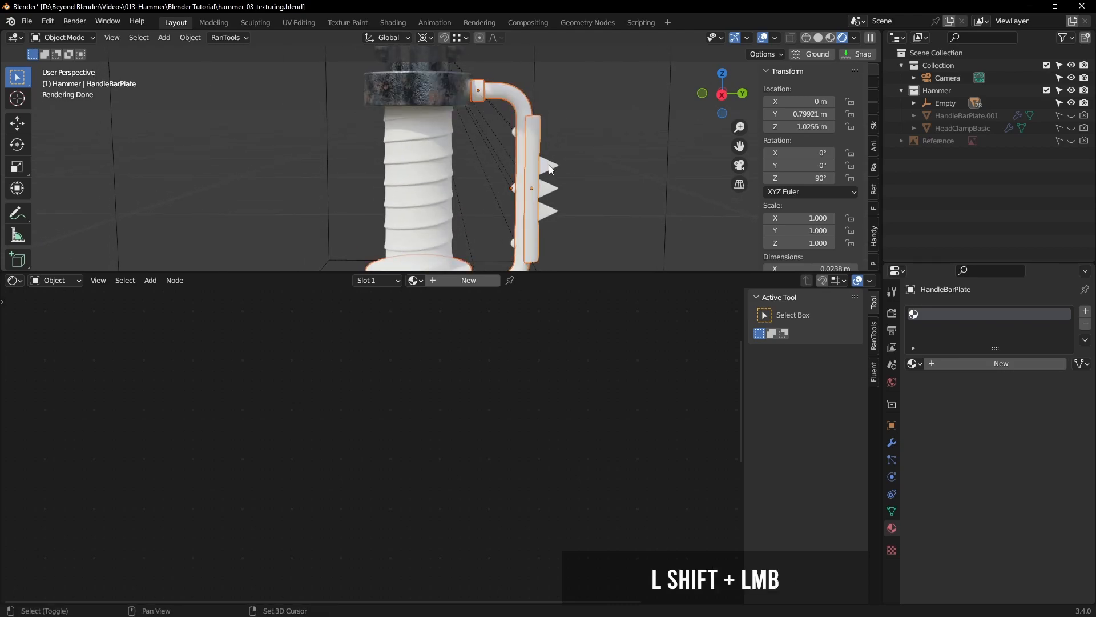
Step: Add the handle bar's spikes, three rivets and lower stub to the selection, and check the selected parts in wireframe shading
shift+click(523, 157)
shift+click(516, 135)
shift+click(515, 188)
shift+click(514, 245)
shift+middle_drag(564, 182, 502, 228)
shift+click(499, 182)
scroll(514, 173, down, 1)
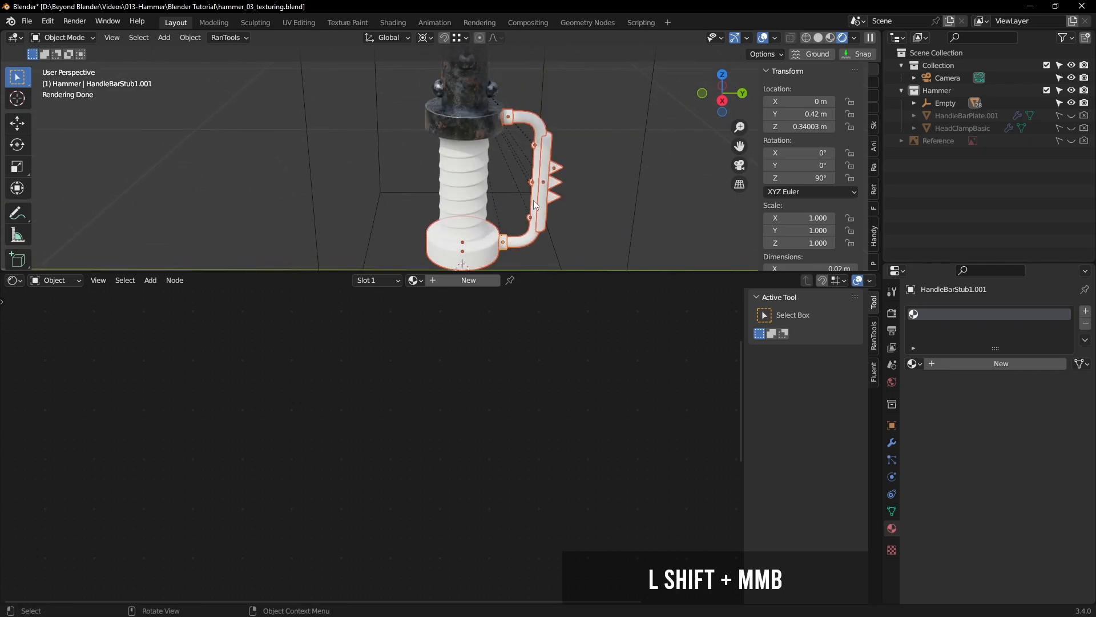
key(z)
middle_drag(432, 196, 545, 160)
key(z)
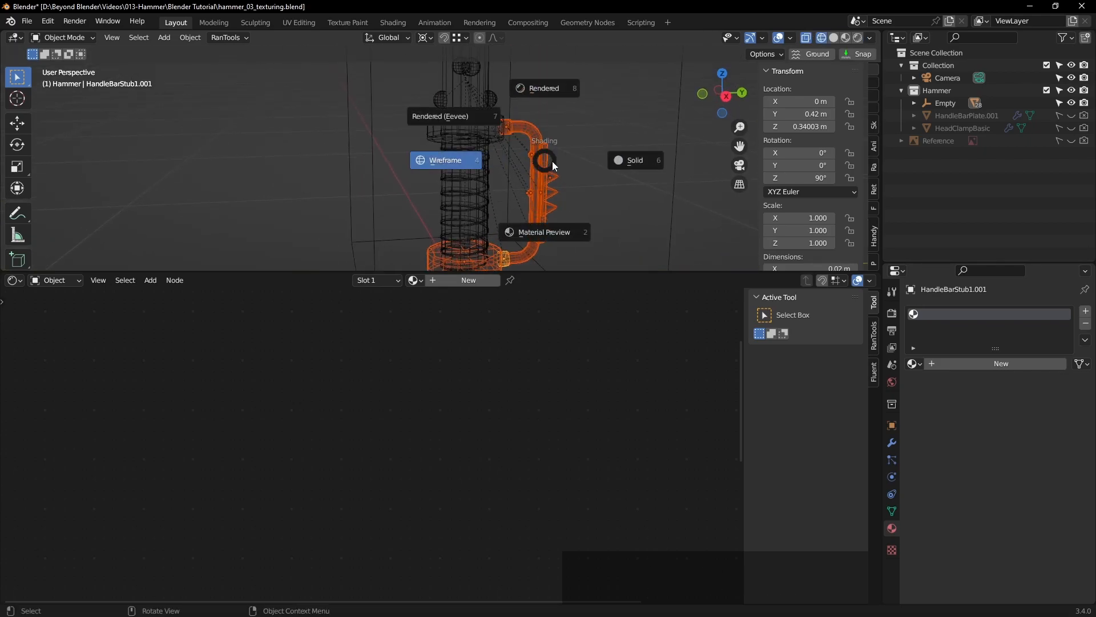
click(549, 87)
middle_drag(575, 151, 598, 135)
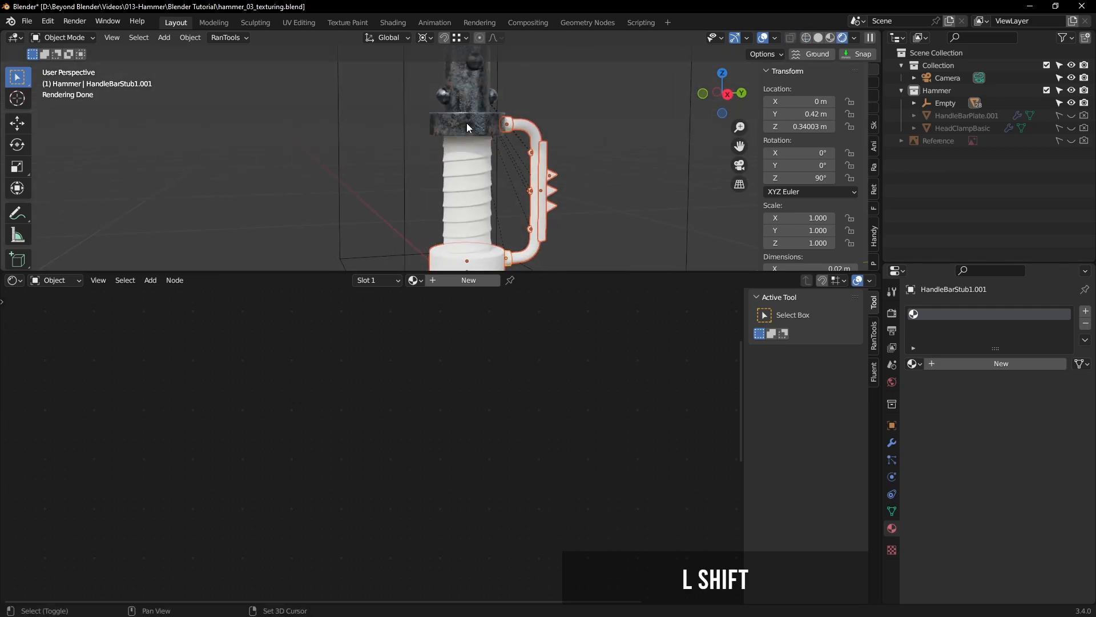
Step: Make the GripEndTop ring the active object, link its material to the selected grip and handle bar parts, and deselect everything
shift+click(467, 122)
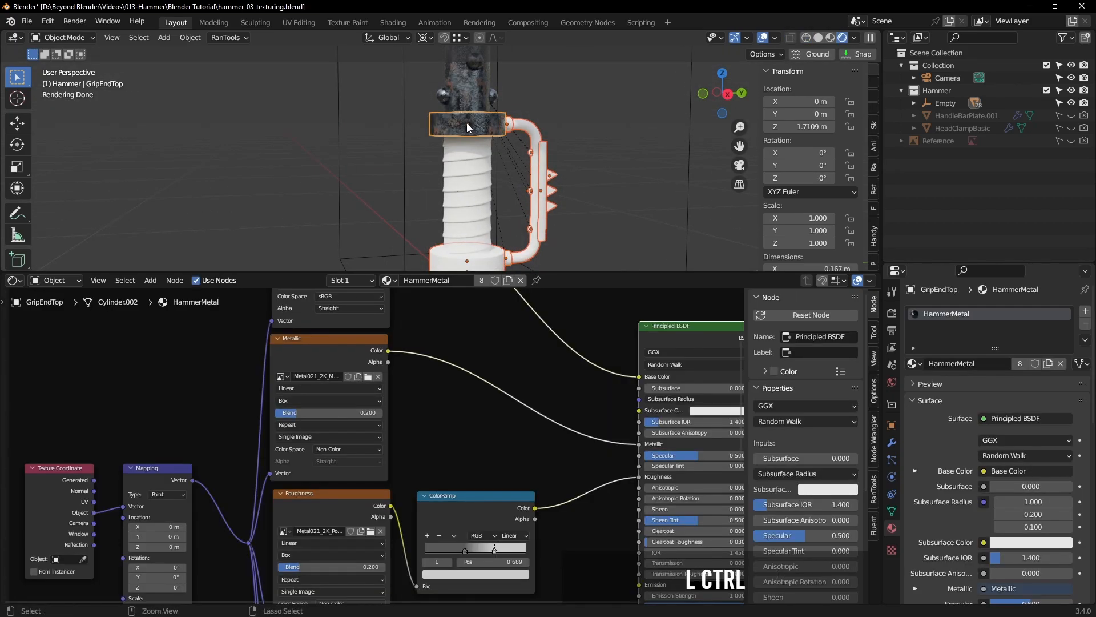
key(ctrl+l)
mouse_move(467, 123)
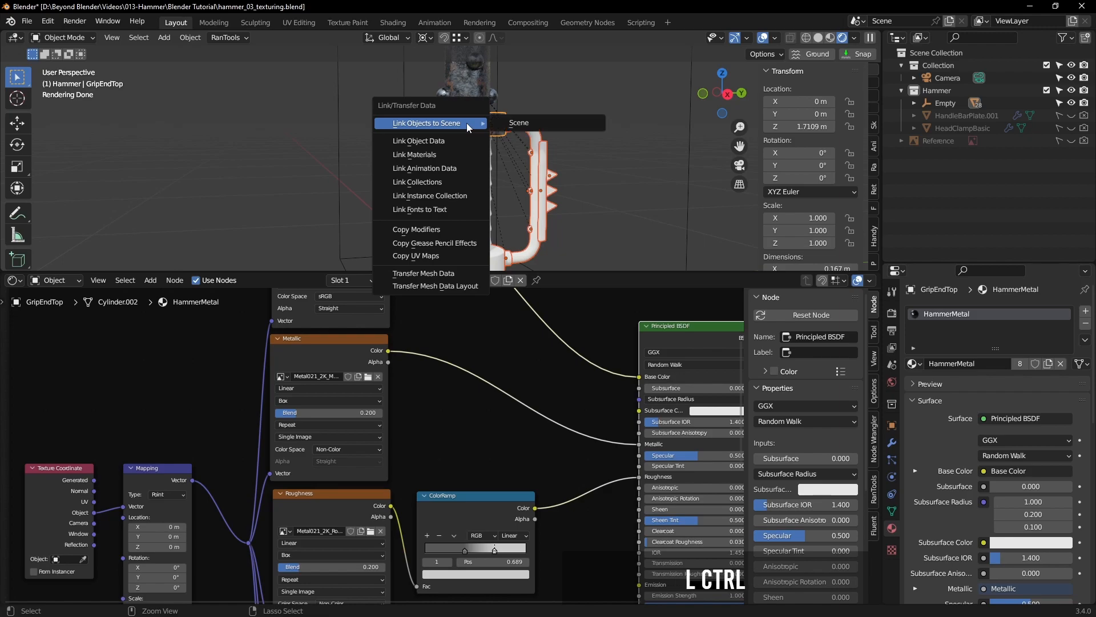
click(420, 155)
click(601, 142)
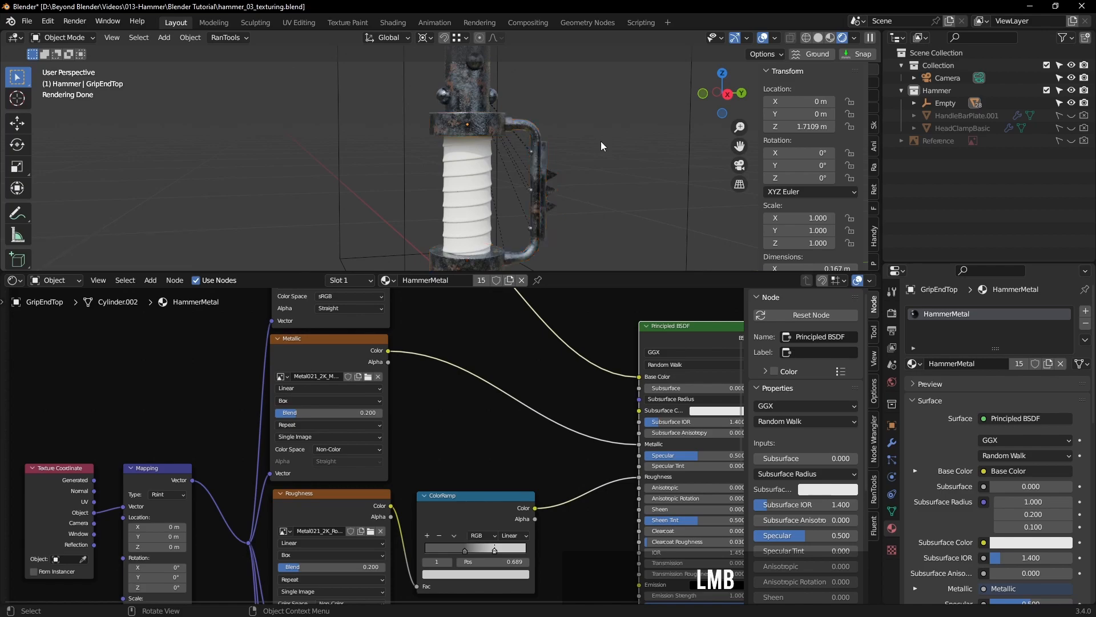
Step: Maximize the 3D viewport and hide the viewport overlays to show the hammer cleanly
middle_drag(613, 162, 544, 199)
key(ctrl+space)
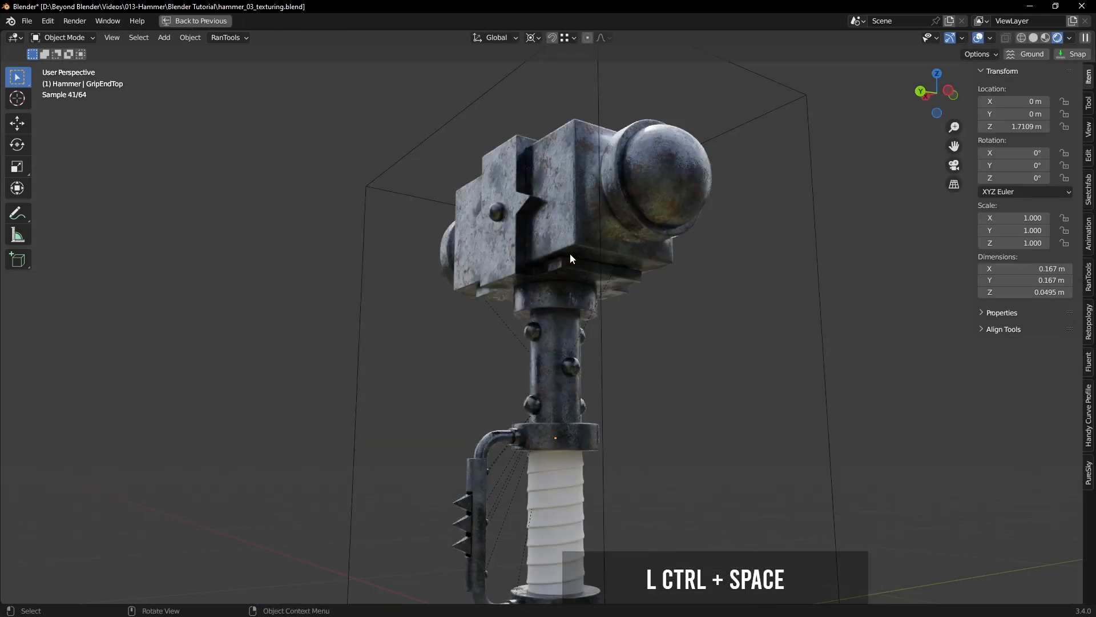
click(707, 354)
click(978, 38)
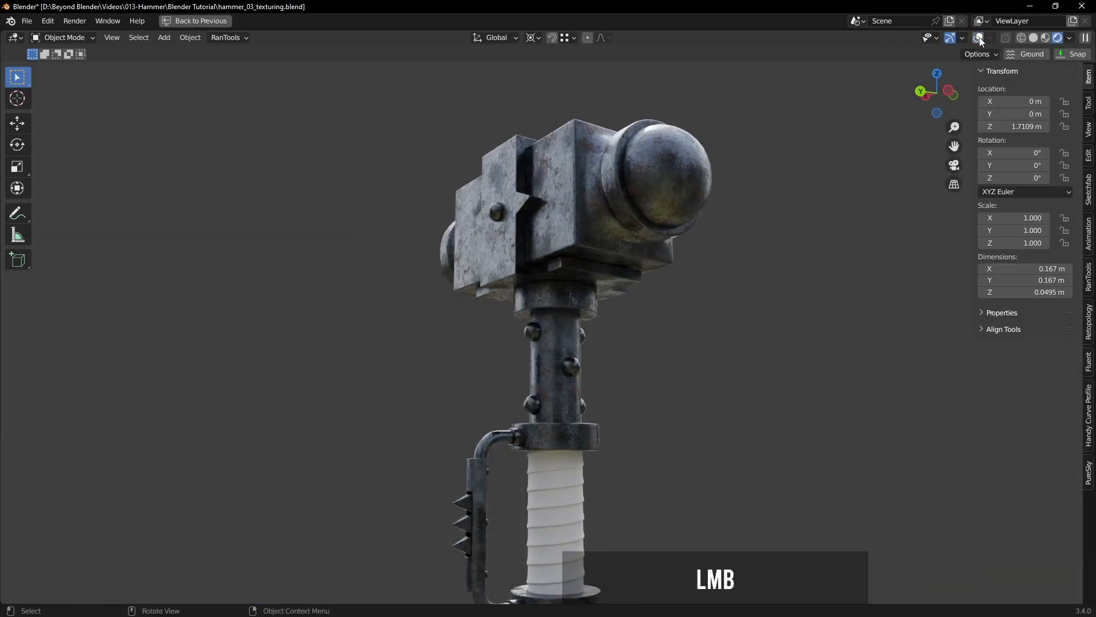
Step: Examine the metal texture across the whole hammer from several angles and up close on the head
shift+middle_drag(656, 324, 367, 308)
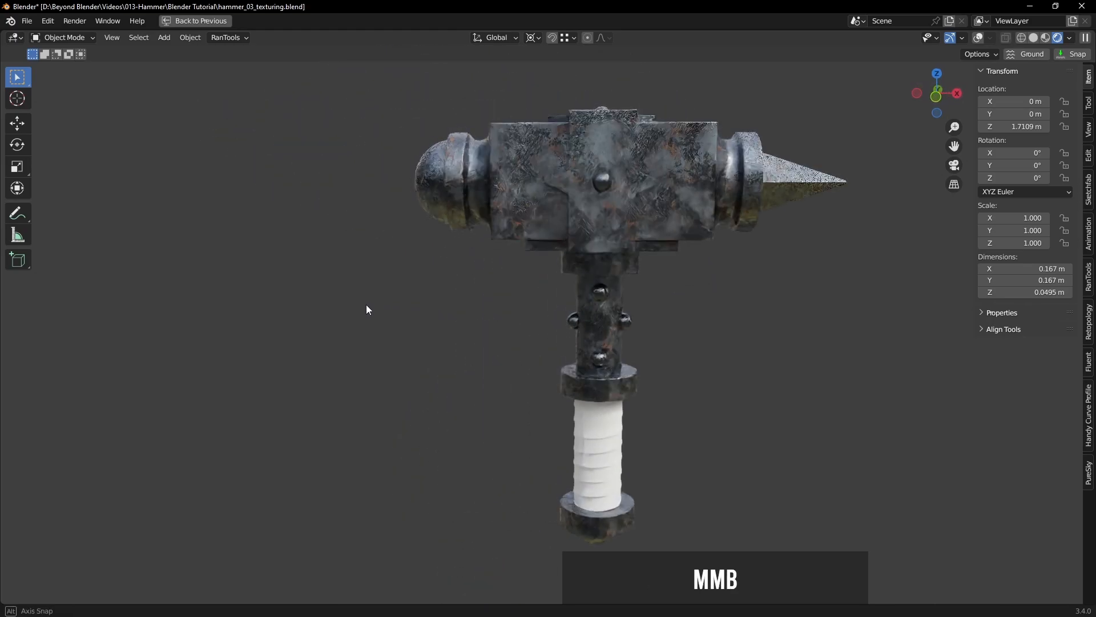
middle_drag(548, 277, 743, 243)
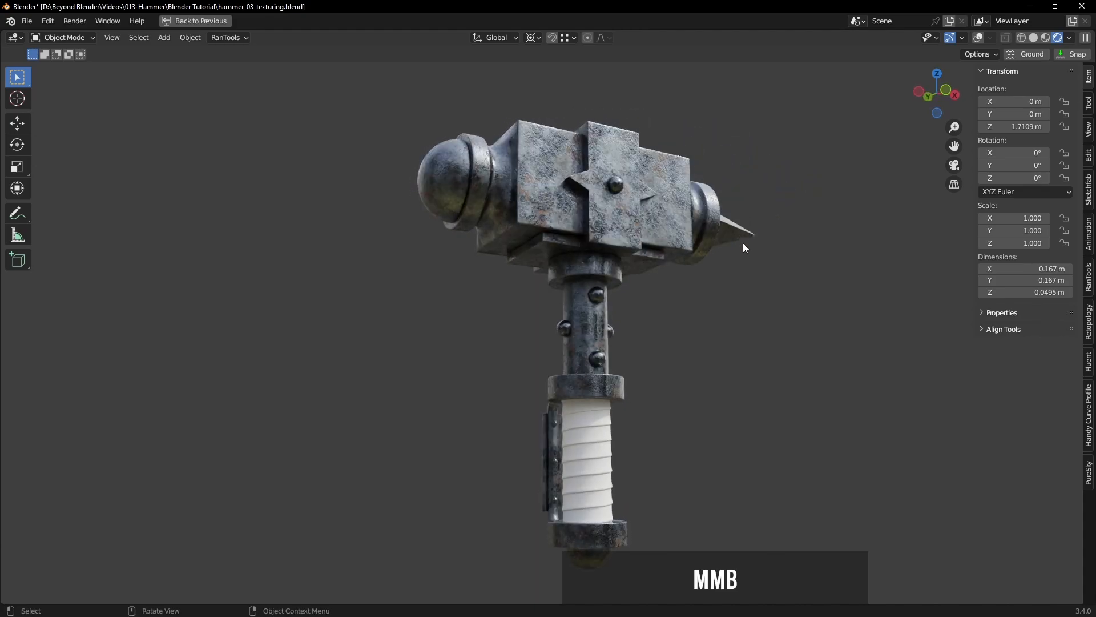
mouse_move(754, 294)
shift+middle_down()
mouse_move(729, 306)
mouse_move(754, 304)
shift+middle_up()
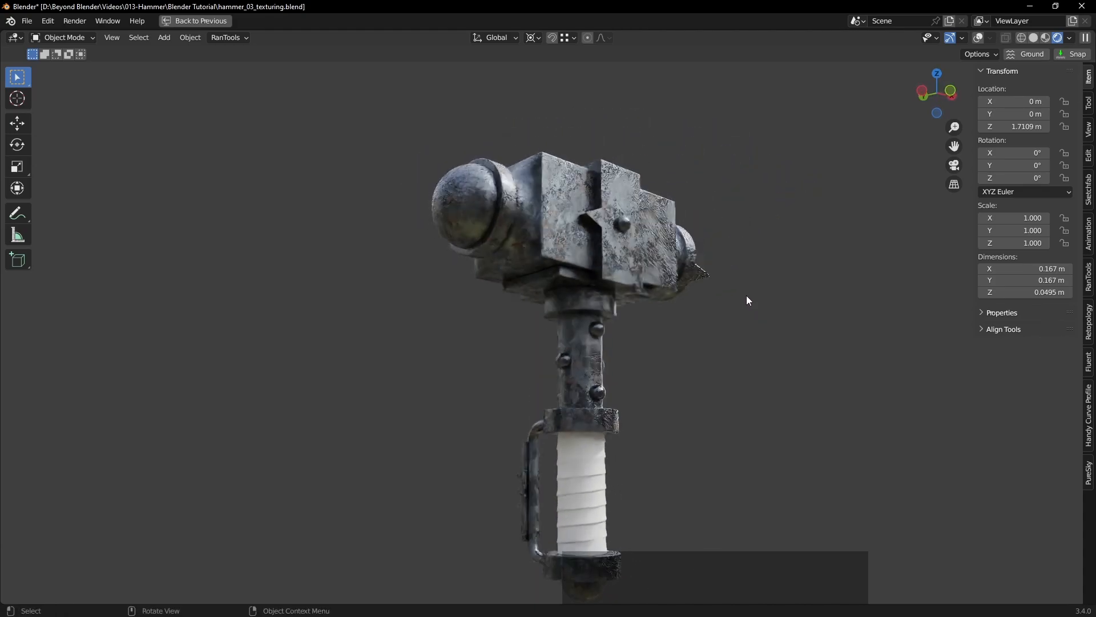
scroll(635, 256, up, 3)
scroll(634, 252, up, 2)
shift+middle_drag(633, 252, 521, 317)
scroll(517, 311, up, 3)
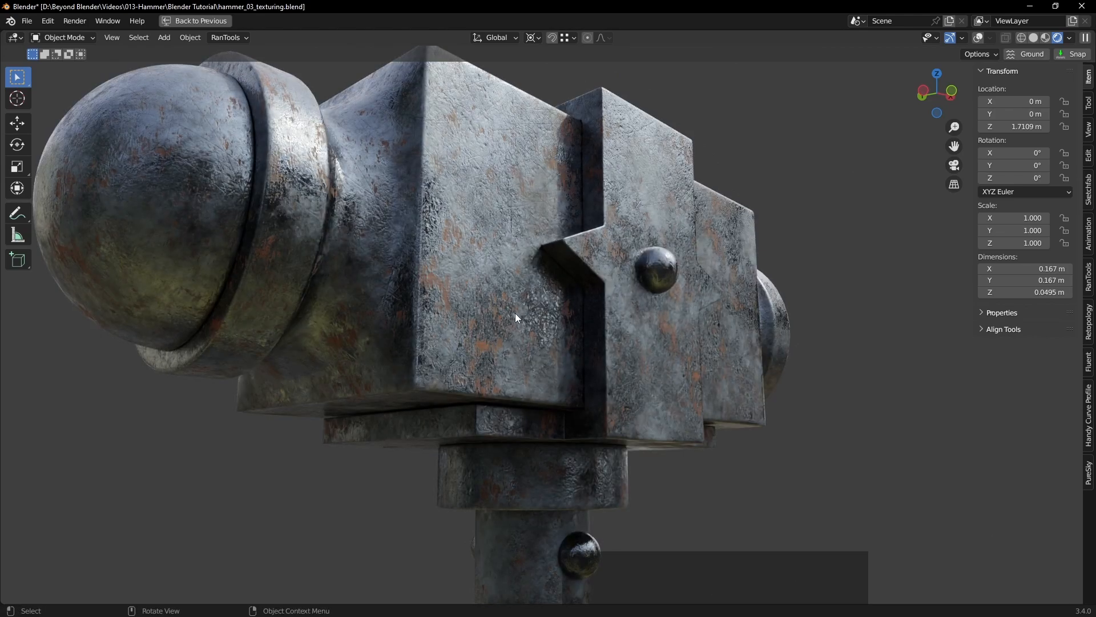
middle_drag(598, 290, 649, 303)
scroll(652, 307, down, 2)
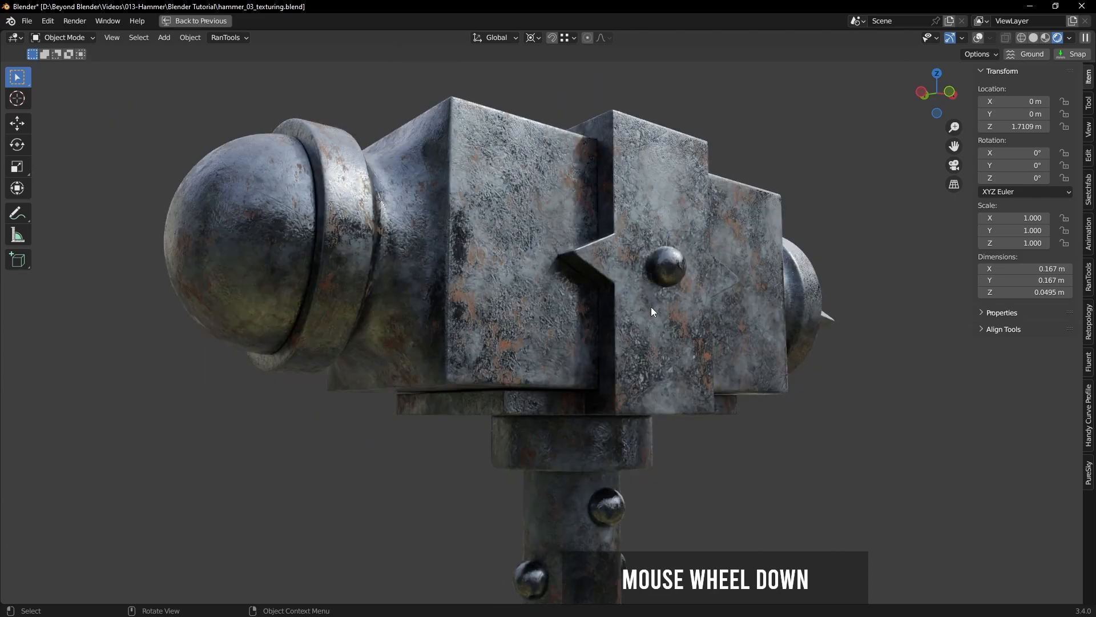
scroll(652, 314, down, 3)
shift+middle_drag(653, 313, 586, 302)
scroll(598, 286, down, 2)
Step: Restore the split workspace layout and review the complete HammerMetal node setup
key(ctrl+space)
scroll(581, 181, down, 2)
mouse_move(581, 181)
middle_down()
mouse_move(618, 197)
mouse_move(598, 170)
mouse_move(595, 196)
mouse_move(626, 221)
mouse_move(590, 160)
mouse_move(606, 197)
mouse_move(591, 197)
middle_up()
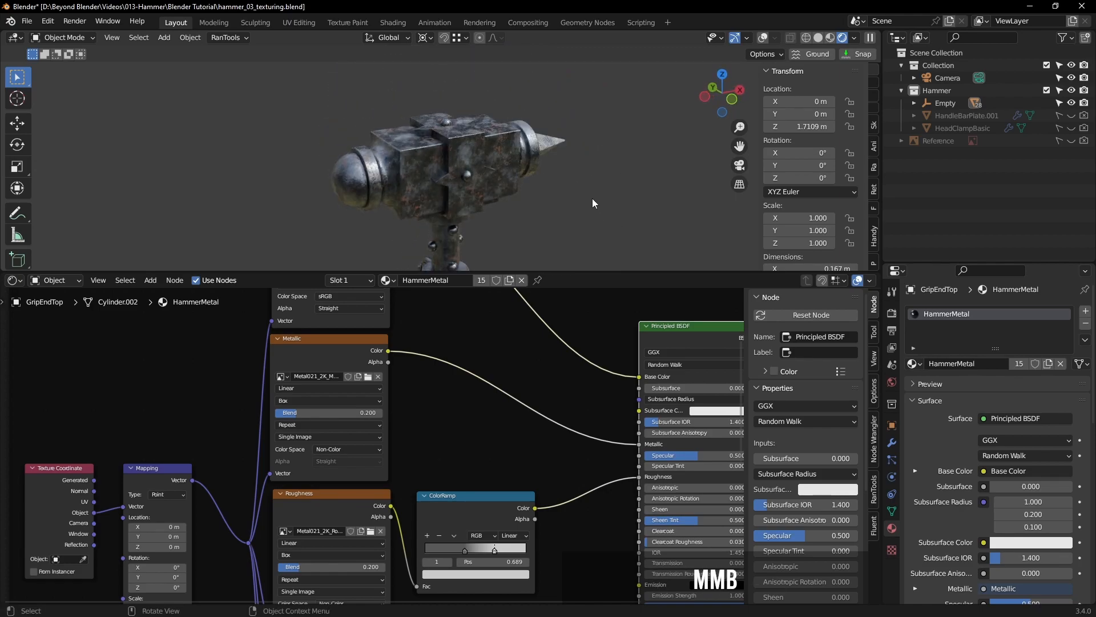
scroll(510, 407, down, 3)
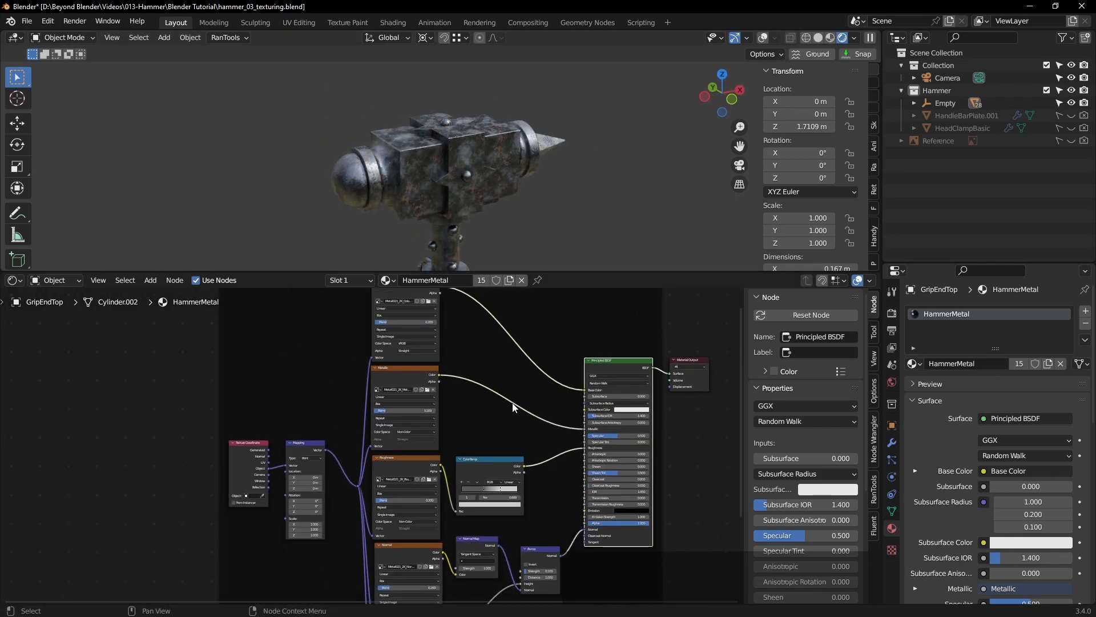
scroll(512, 402, down, 1)
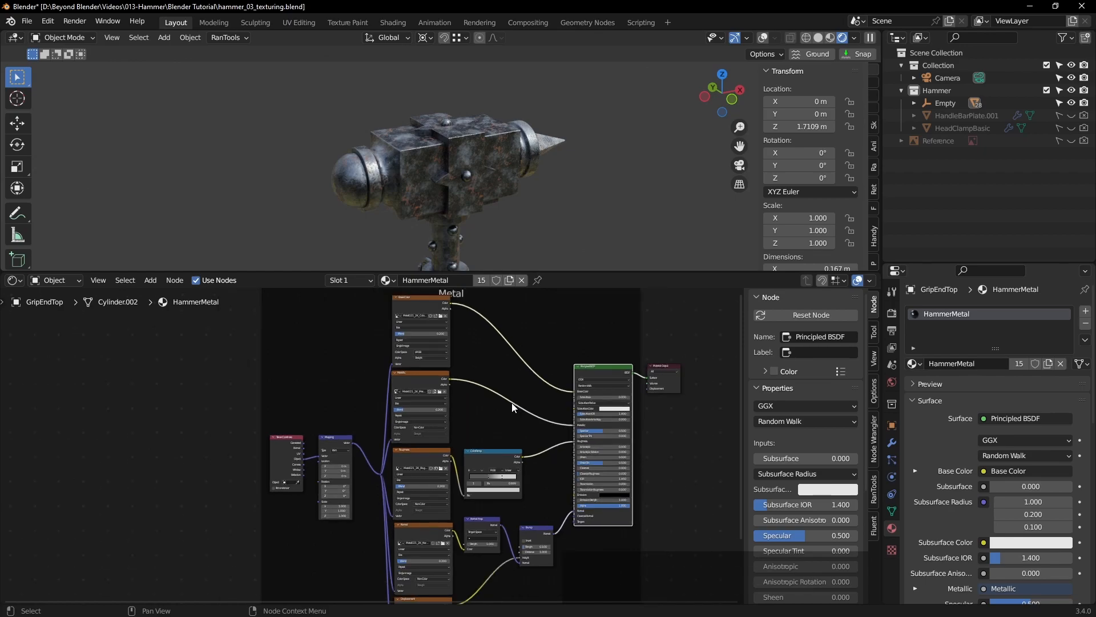
scroll(512, 402, down, 2)
middle_drag(509, 397, 486, 407)
Step: Select the LeatherStrap object on the handle, show the viewport overlays again, and test-move the strap without keeping the move
middle_drag(538, 229, 499, 190)
click(454, 209)
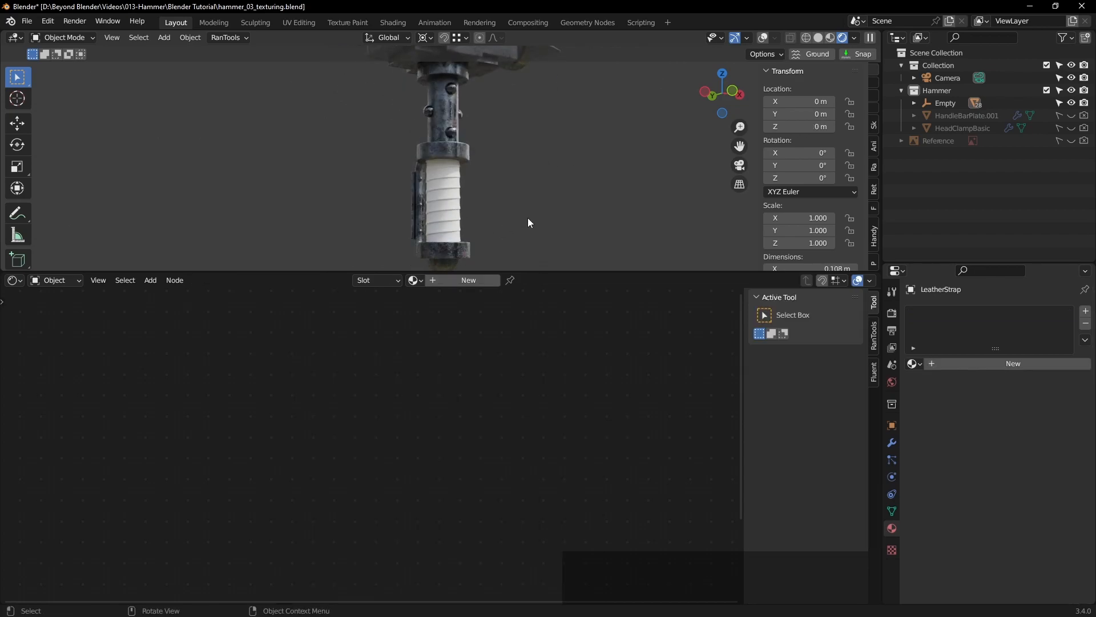
click(762, 38)
key(g)
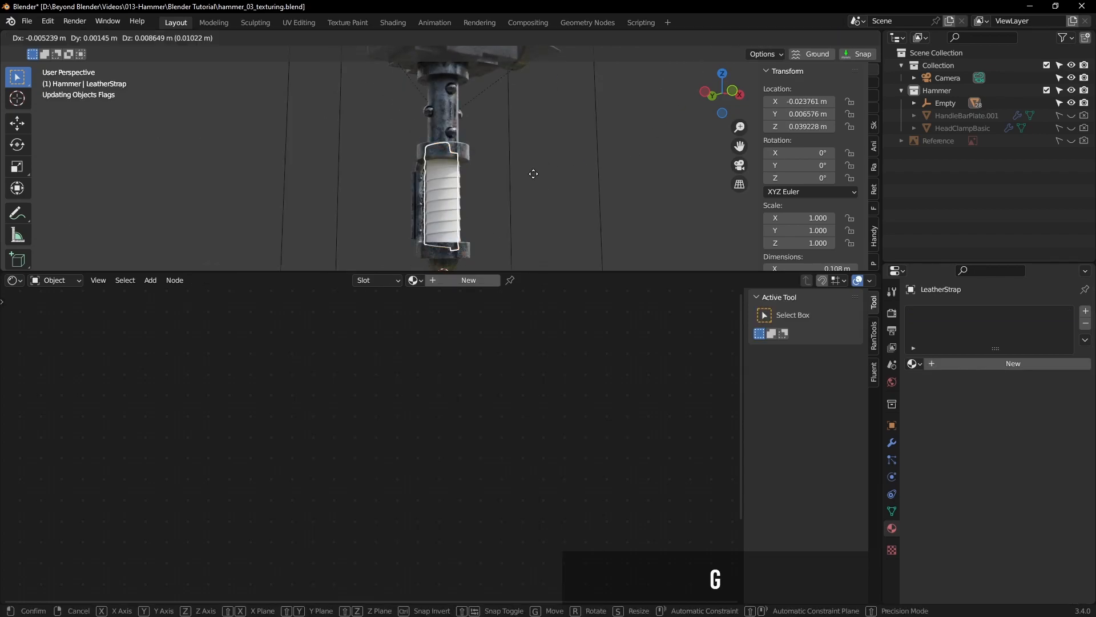
right_click(548, 203)
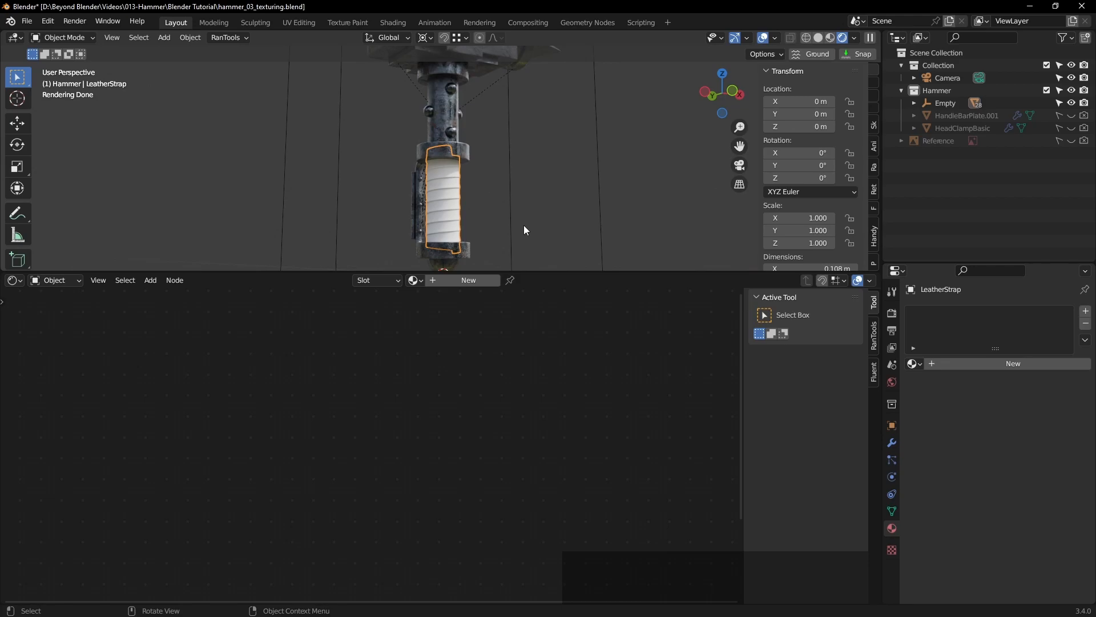
Step: Switch to wireframe shading and select the Grip cylinder inside the leather strap
middle_drag(529, 191, 532, 199)
scroll(464, 206, up, 1)
click(445, 207)
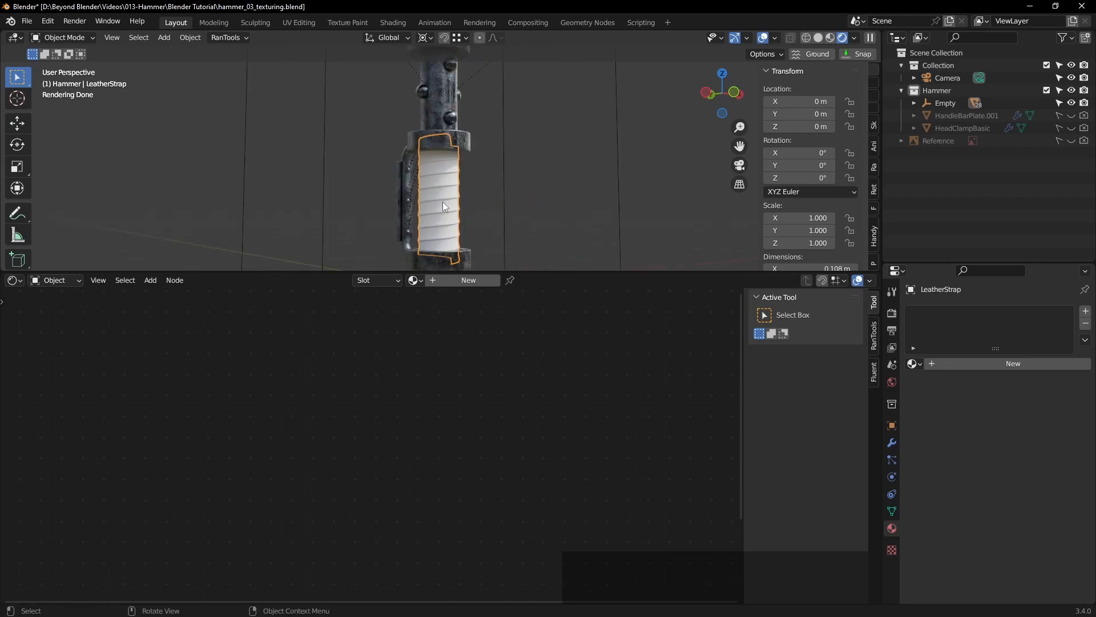
key(z)
click(365, 204)
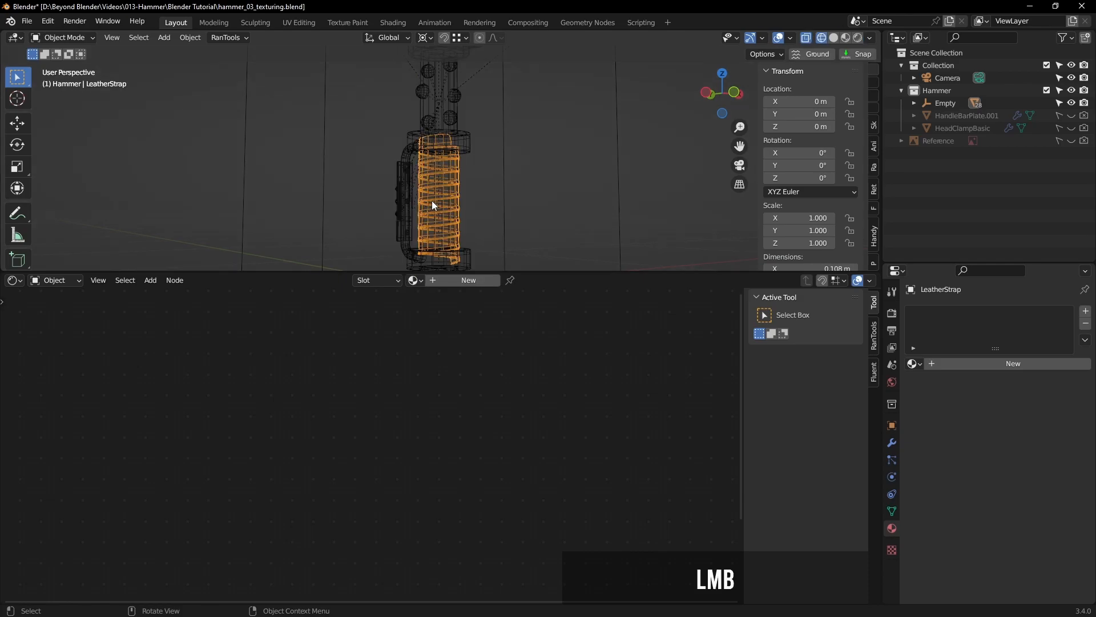
scroll(433, 205, up, 6)
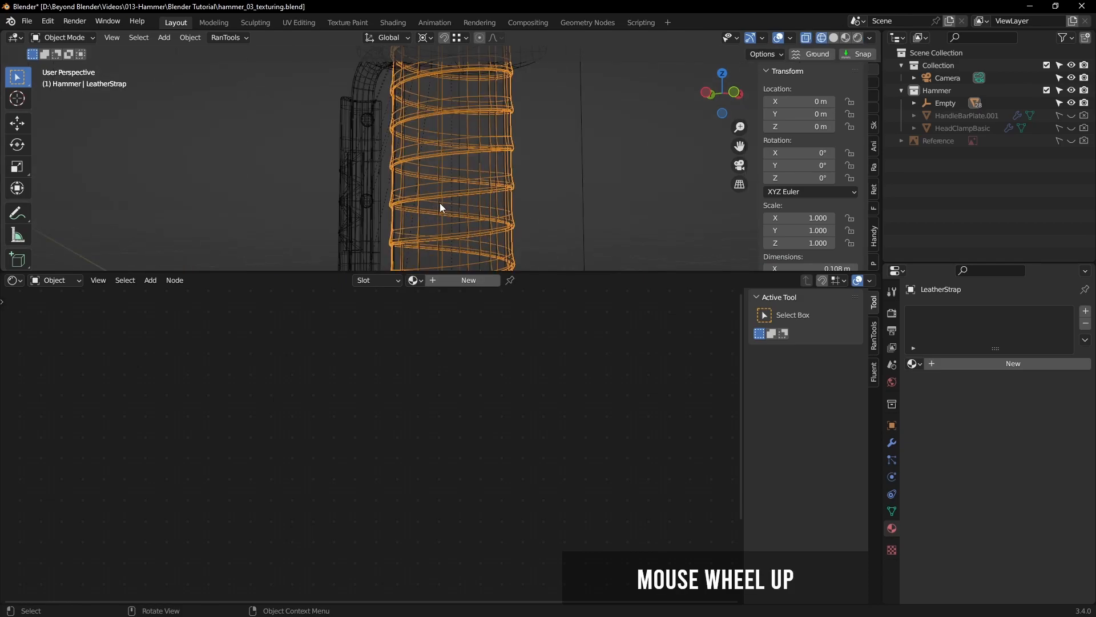
click(467, 199)
scroll(468, 199, down, 4)
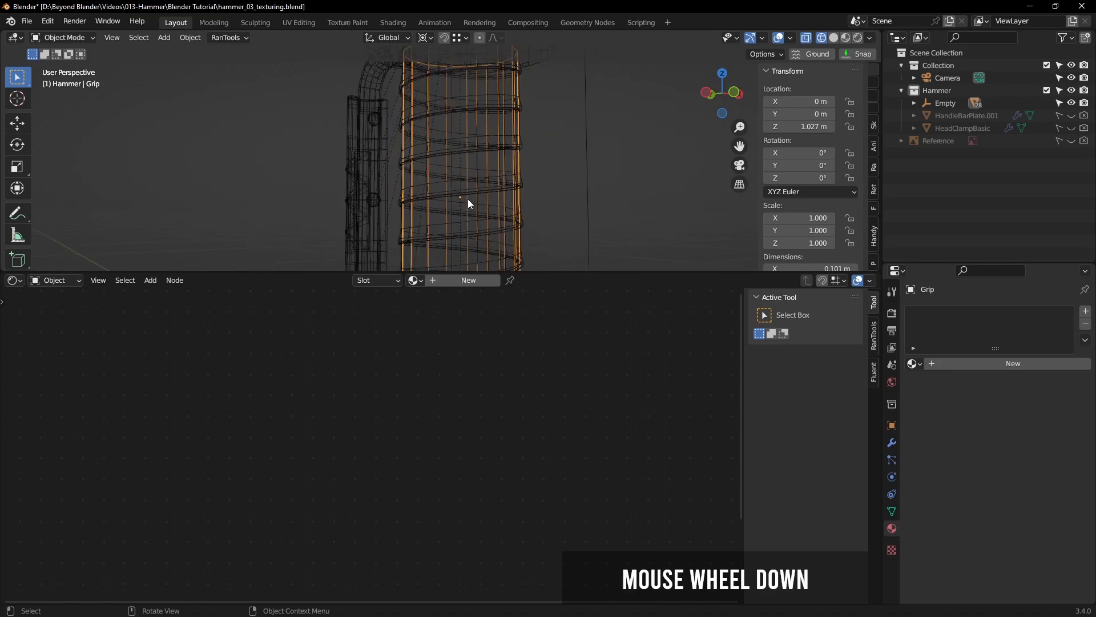
Step: Switch the viewport to rendered shading and test-move the Grip cylinder out of the leather strap without keeping the move
key(z)
click(471, 124)
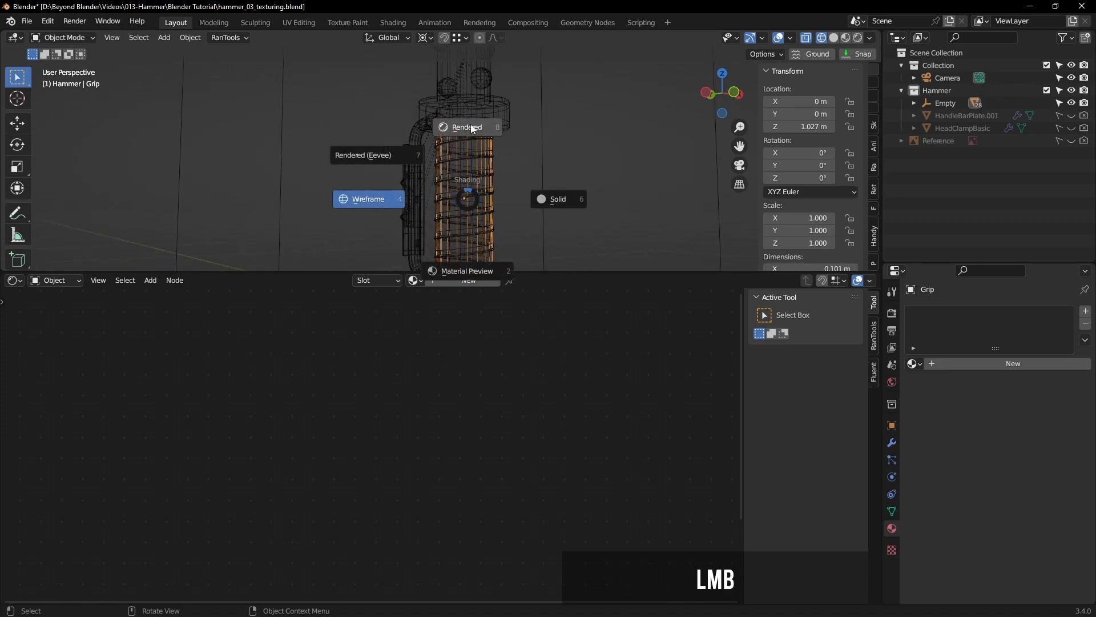
key(g)
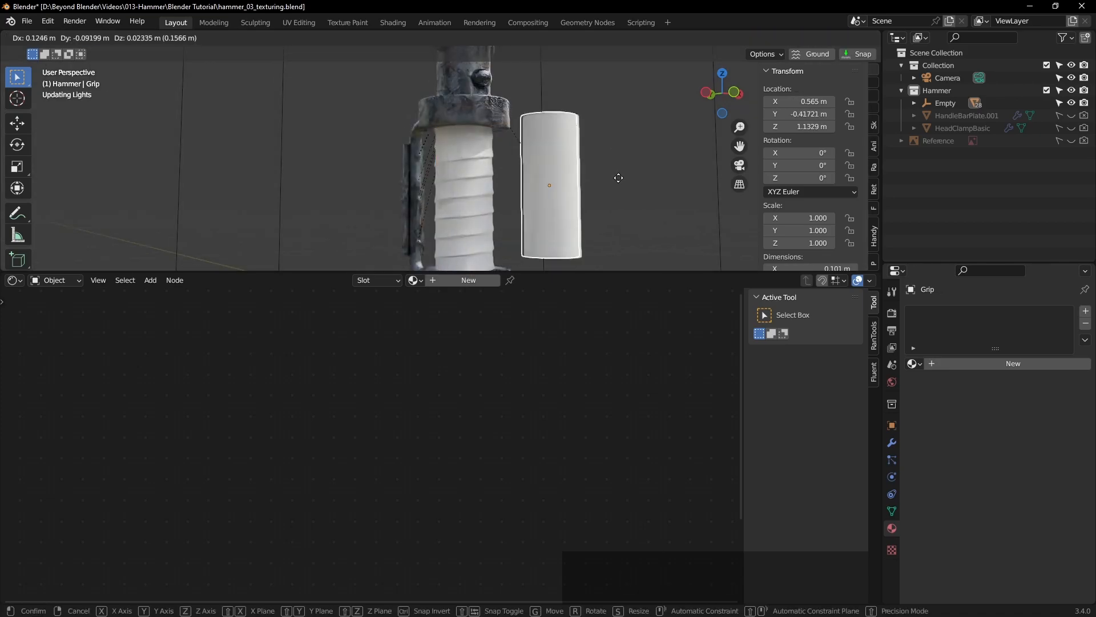
right_click(619, 182)
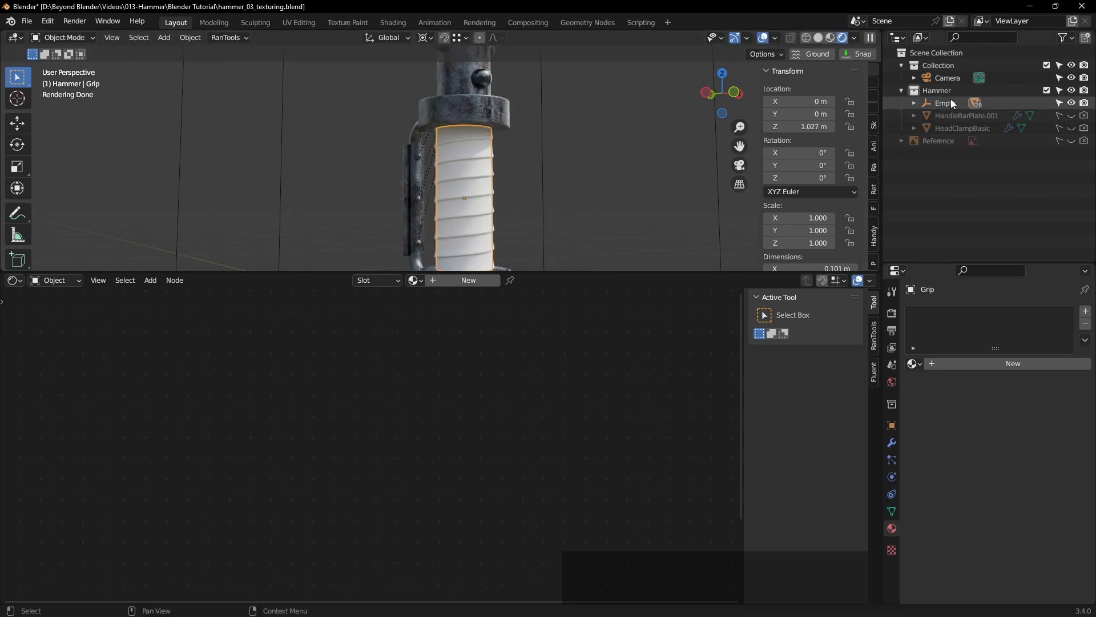
Step: Expand the Empty's children in the object hierarchy and hide the Grip object in both the viewport and renders
click(914, 104)
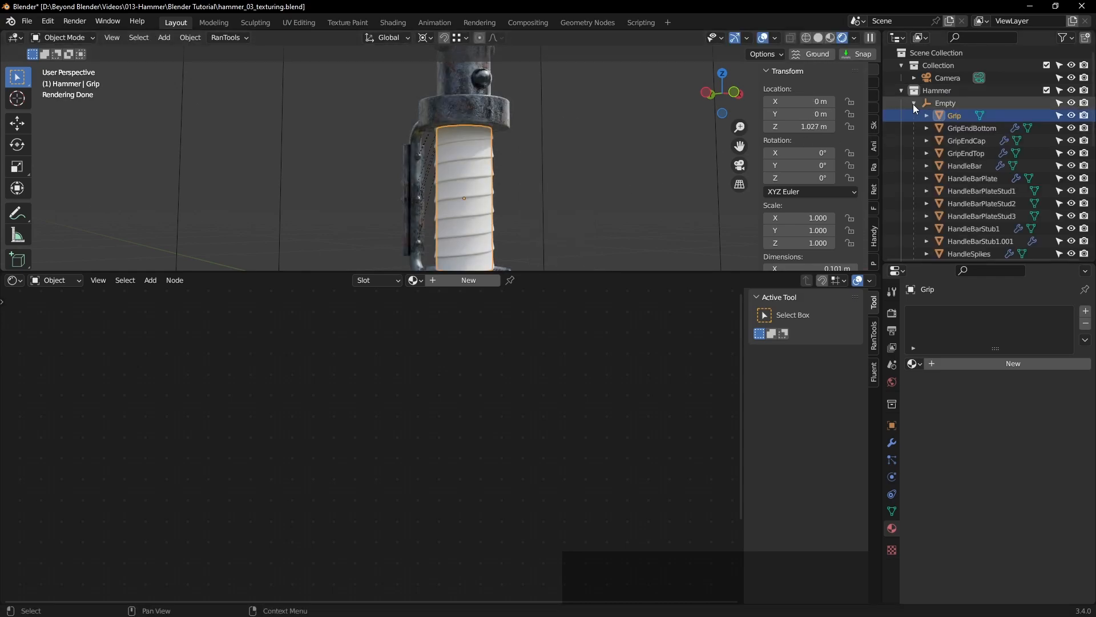
key(KP_Decimal)
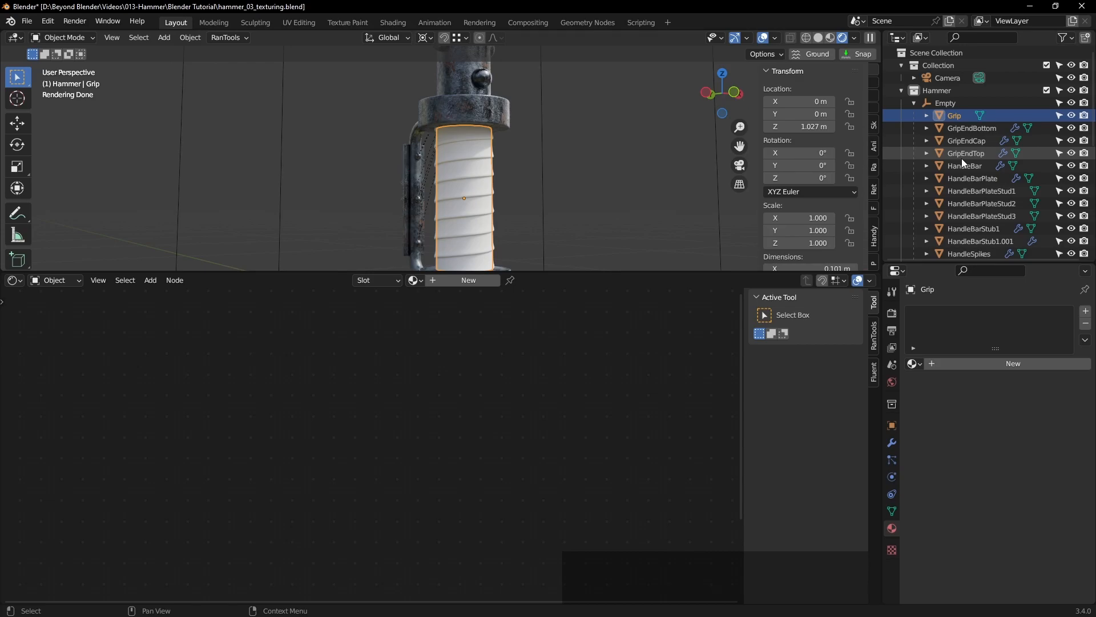
scroll(943, 196, down, 5)
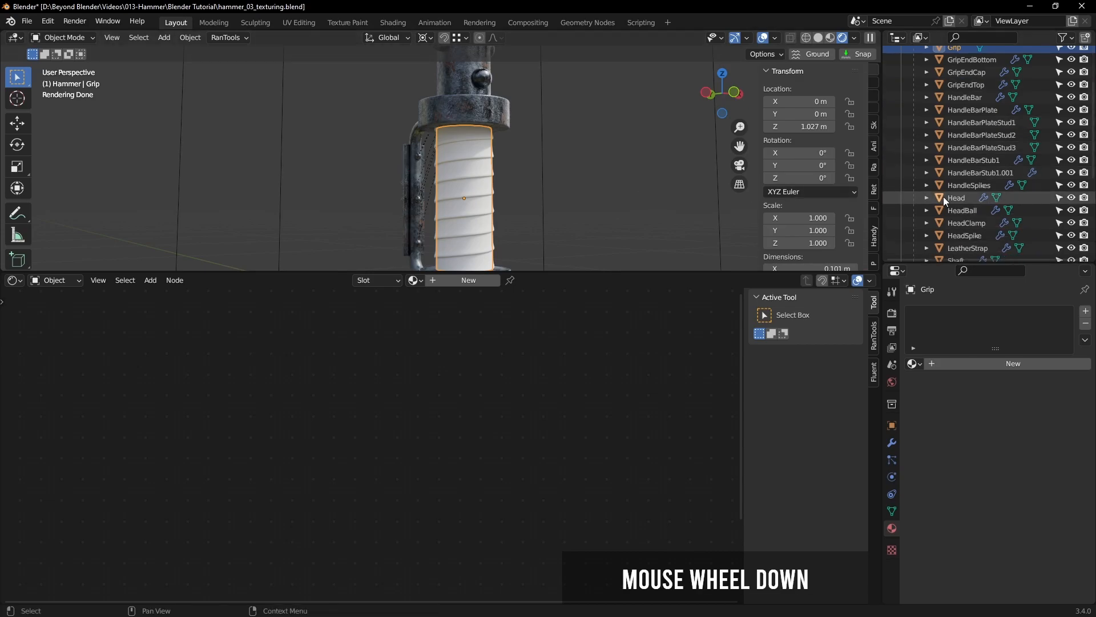
scroll(977, 206, up, 3)
click(1071, 92)
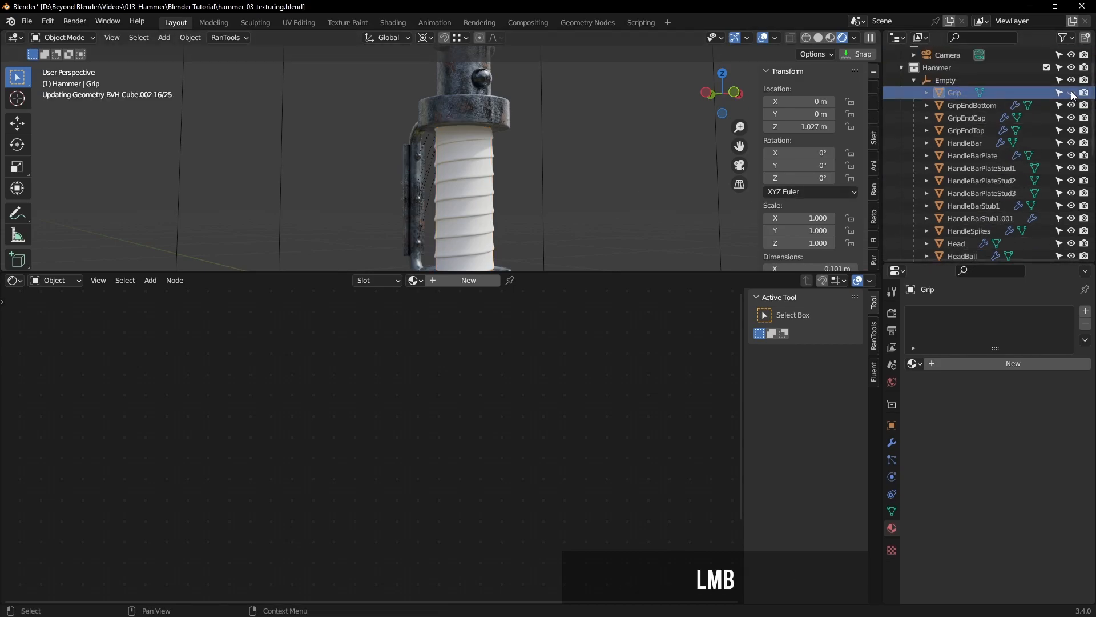
click(1072, 93)
click(1072, 94)
click(1084, 94)
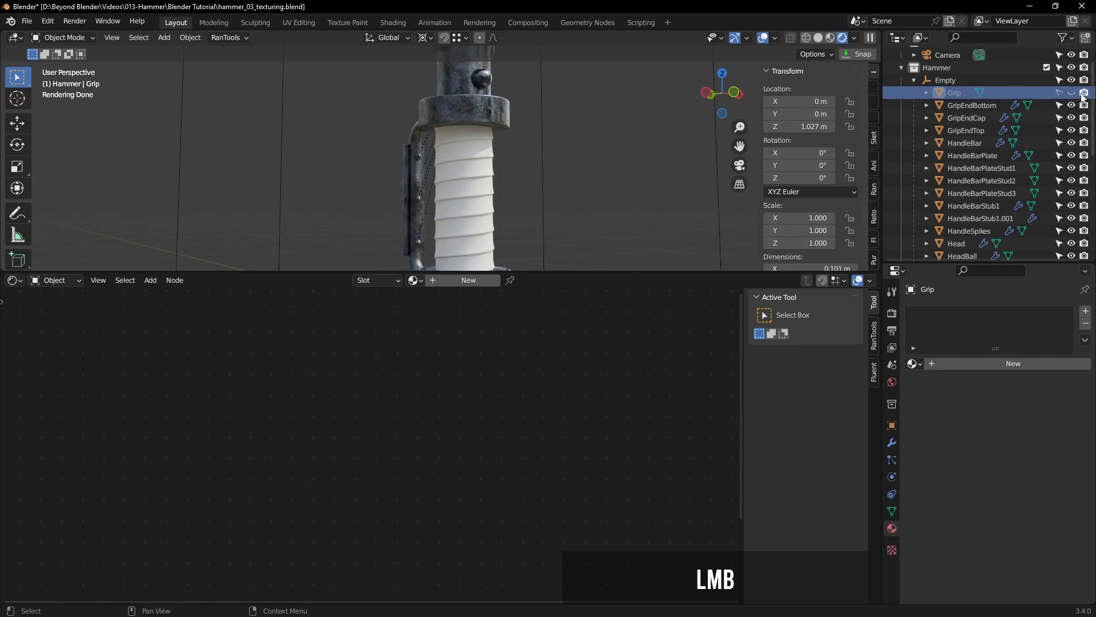
Step: Create a new material named HammerLeather on the LeatherStrap object and save the file
click(467, 170)
click(471, 284)
click(457, 280)
text(Leather)
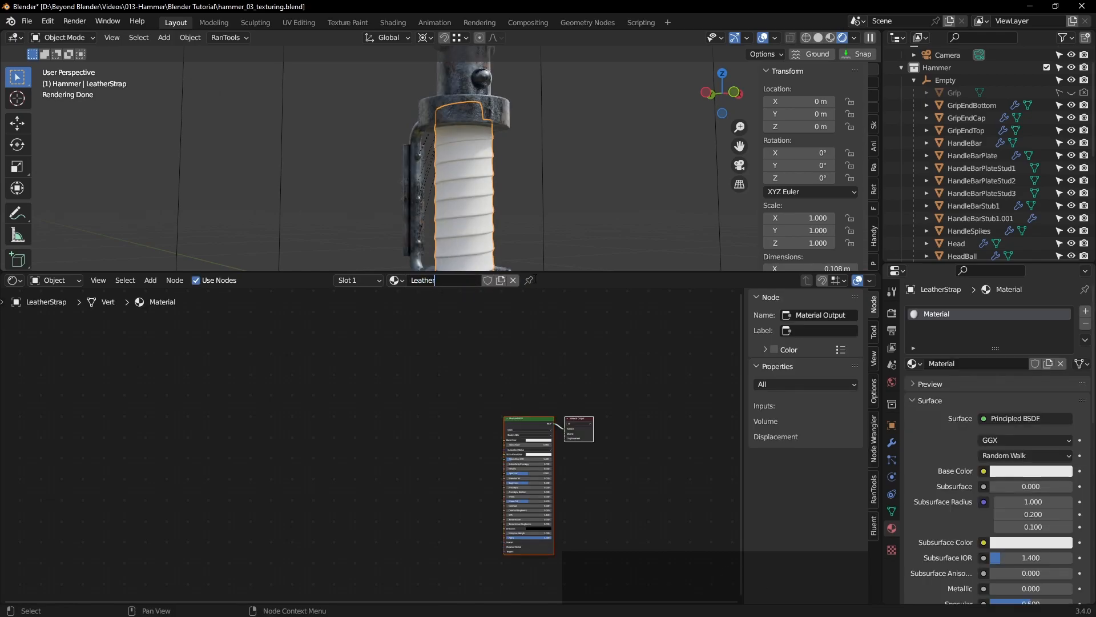
text(Hammer)
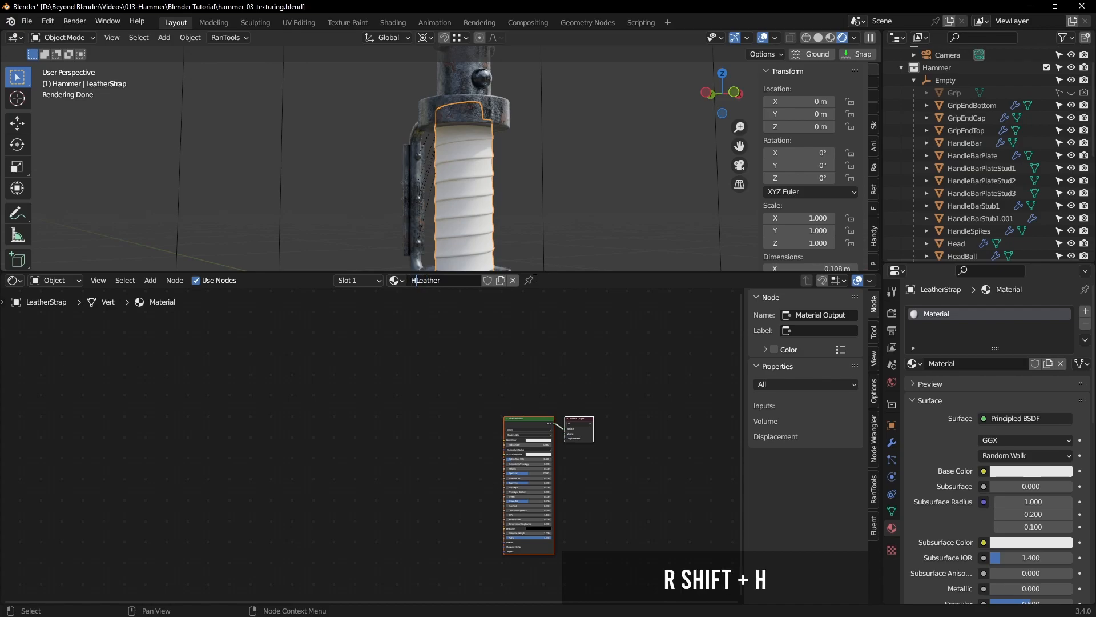
key(Return)
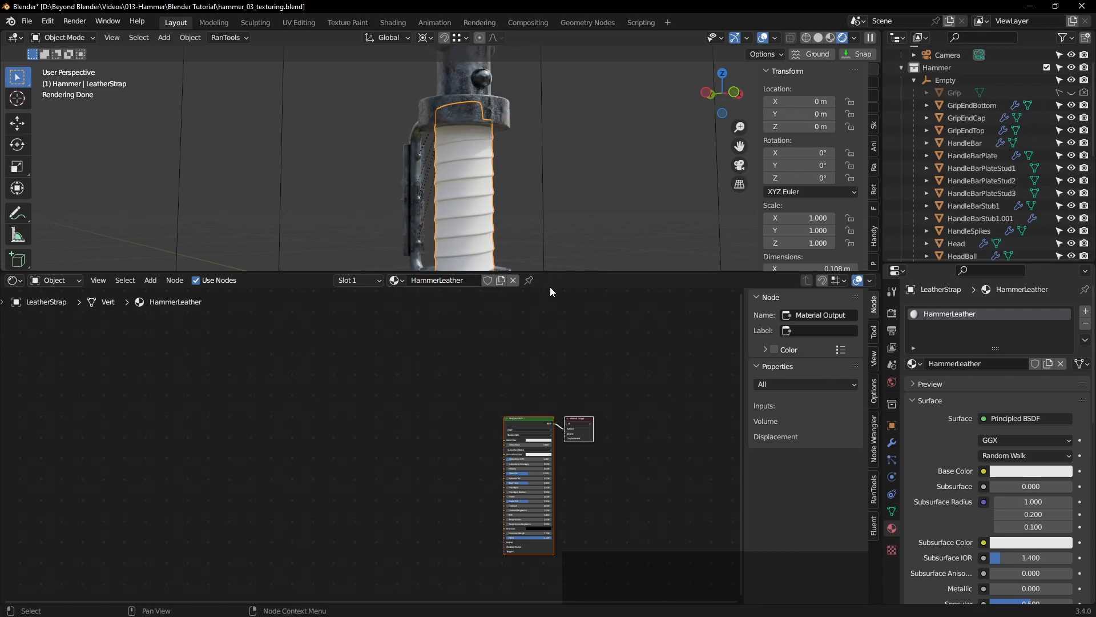
click(595, 188)
key(ctrl+s)
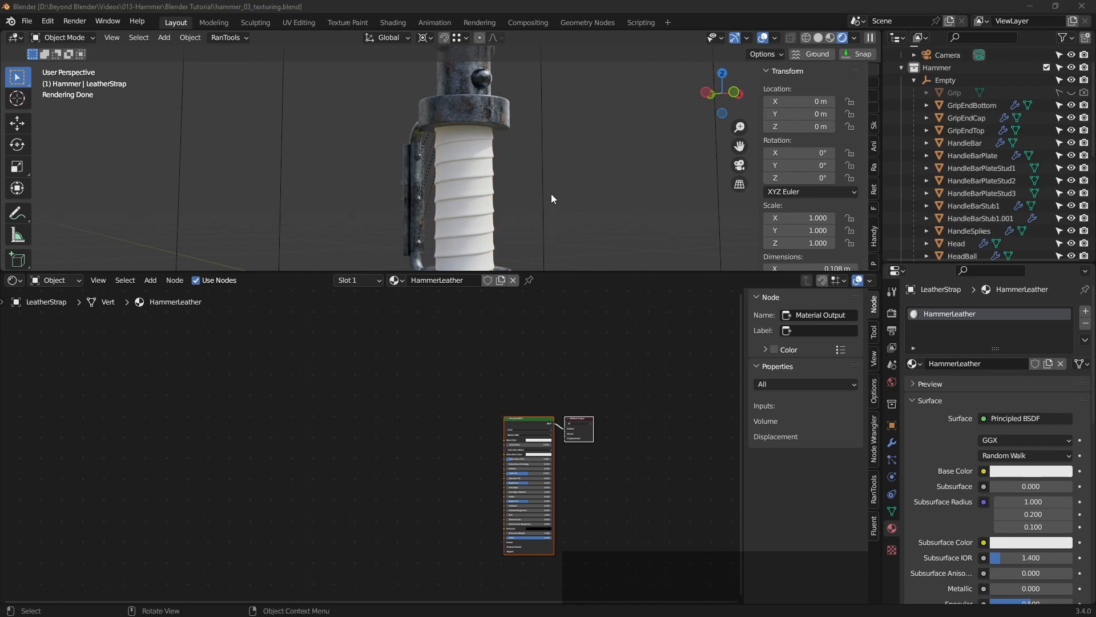
Step: Reselect the LeatherStrap object and select the Principled BSDF node of its HammerLeather material
shift+middle_drag(580, 200, 543, 161)
click(477, 167)
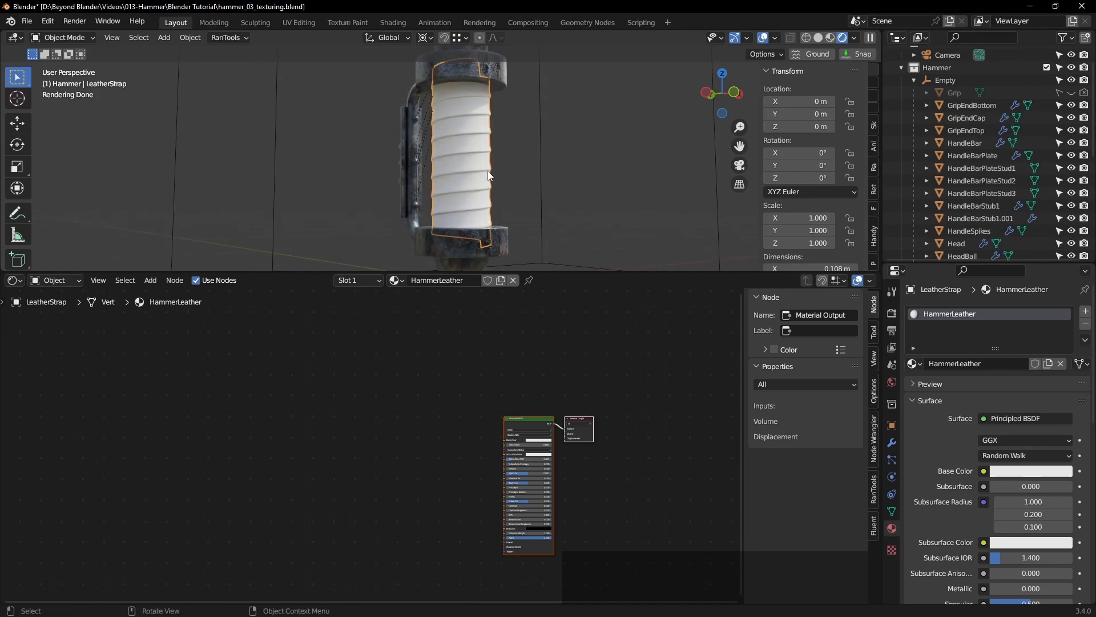
middle_drag(666, 139, 645, 159)
click(533, 422)
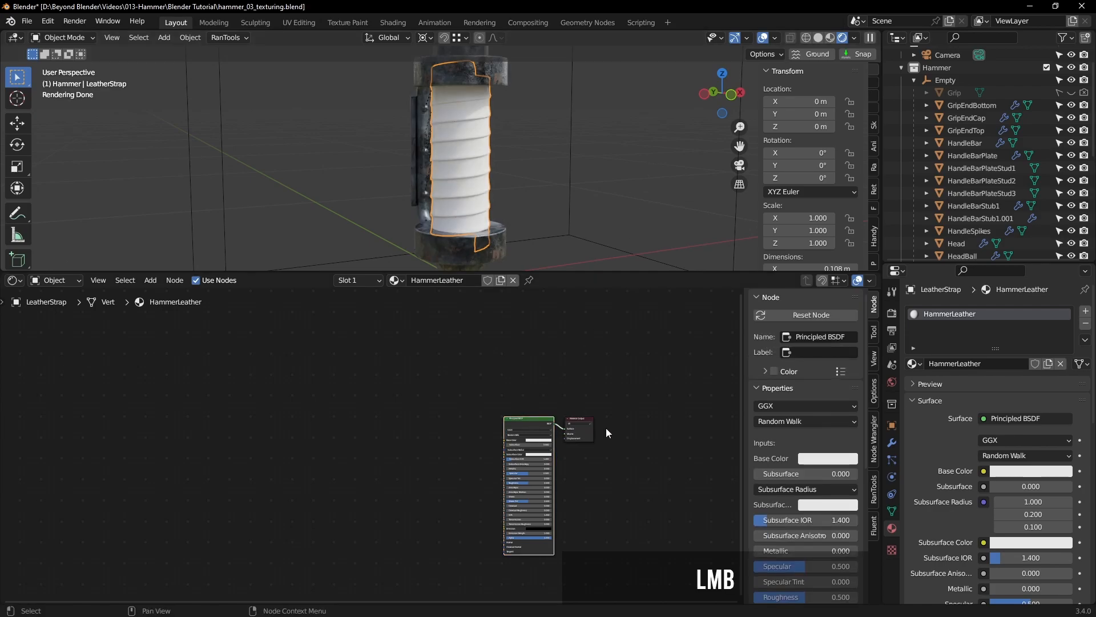
shift+middle_drag(594, 426, 604, 420)
scroll(603, 421, up, 4)
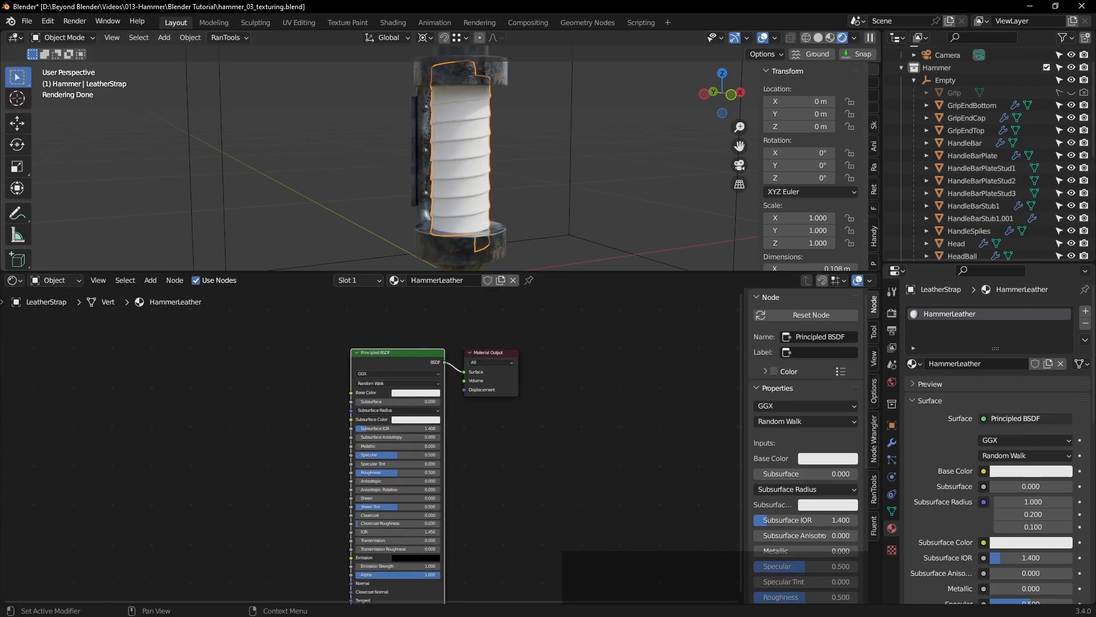
Step: Switch to File Explorer, review the texture maps in the Leather033B_2K-JPG folder, and return to Blender
key(alt+Tab)
click(534, 127)
click(188, 164)
double_click(187, 164)
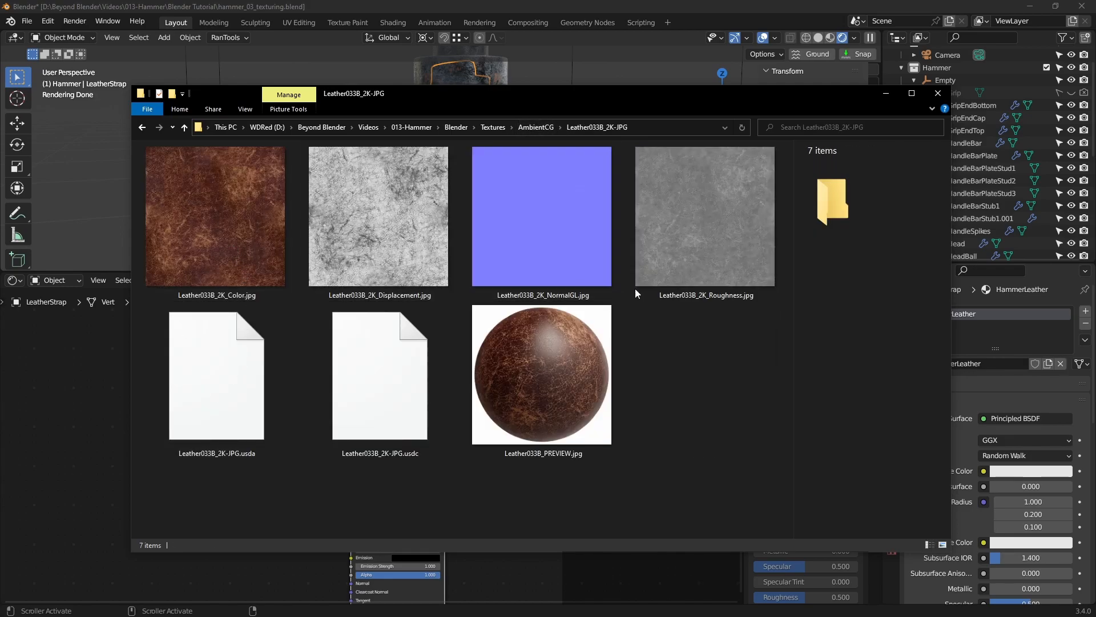
click(648, 5)
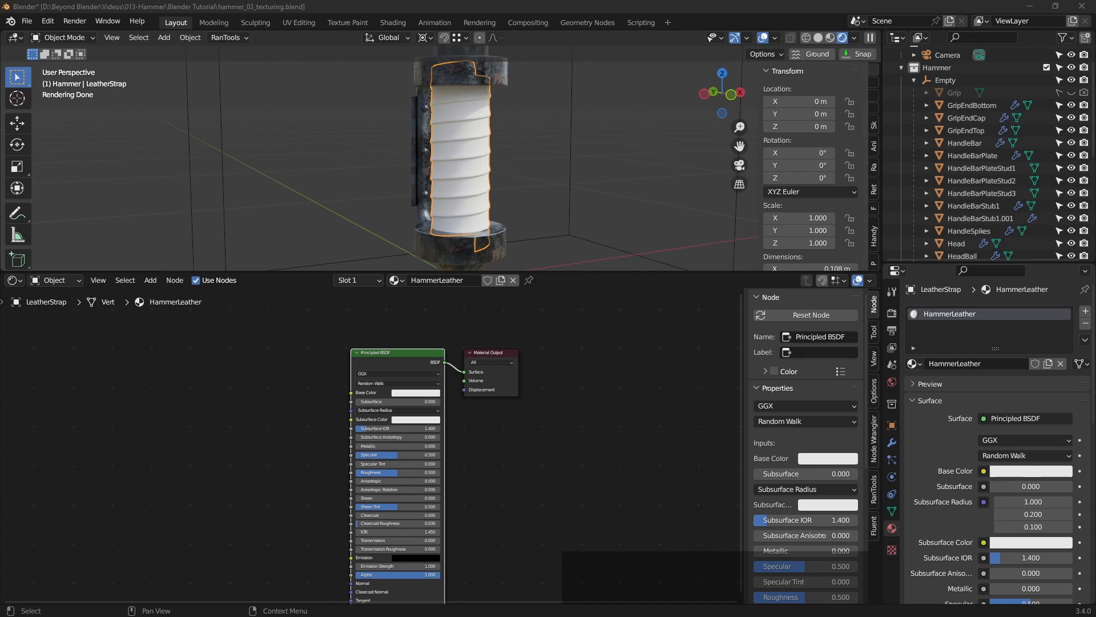
Step: Load the Leather033B_2K color, displacement, normal and roughness maps onto the Principled BSDF with Node Wrangler's Principled Texture Setup
click(419, 351)
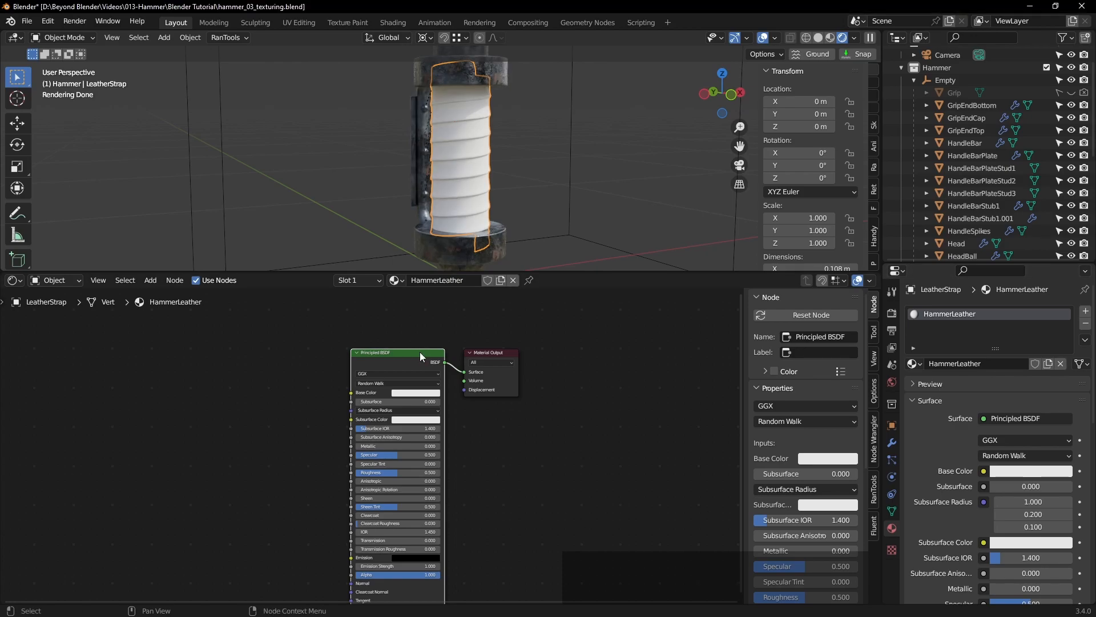
key(ctrl+shift+t)
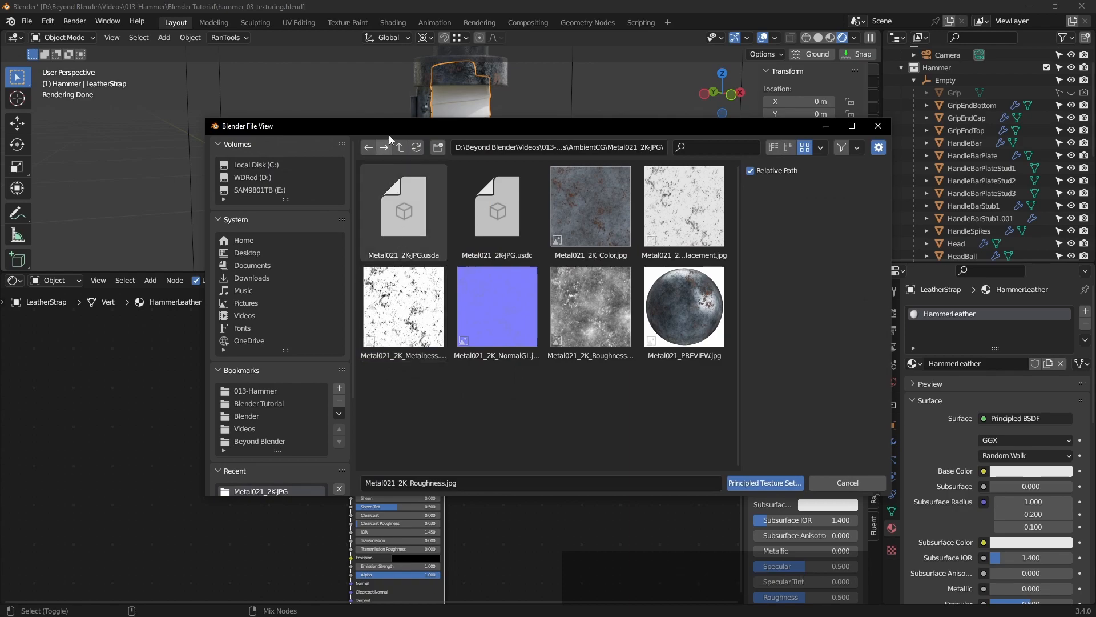
click(400, 146)
double_click(390, 220)
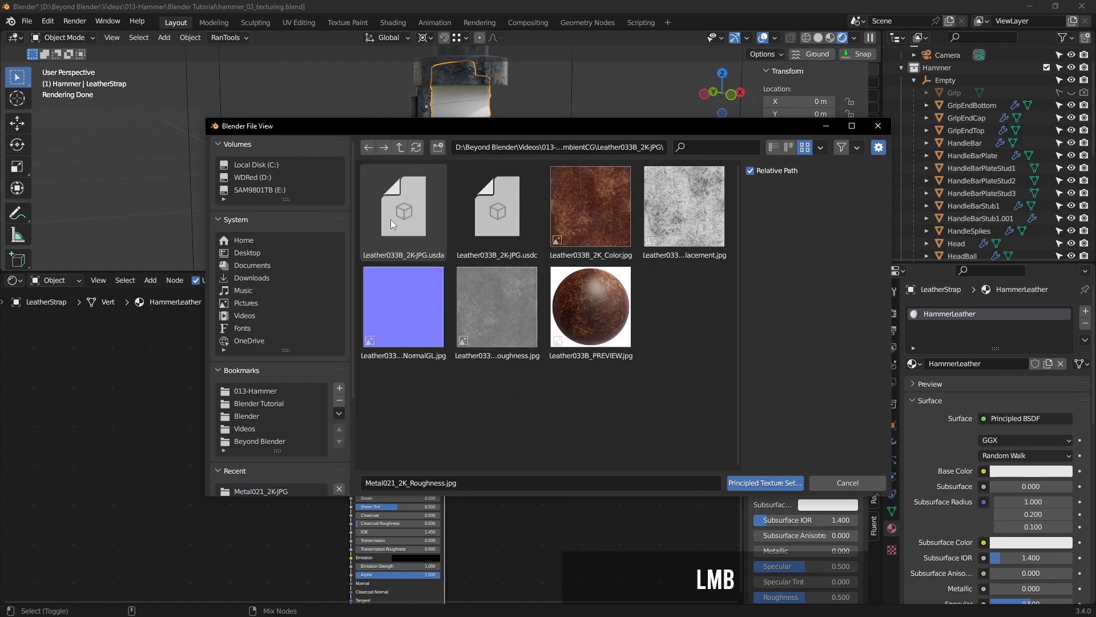
click(602, 221)
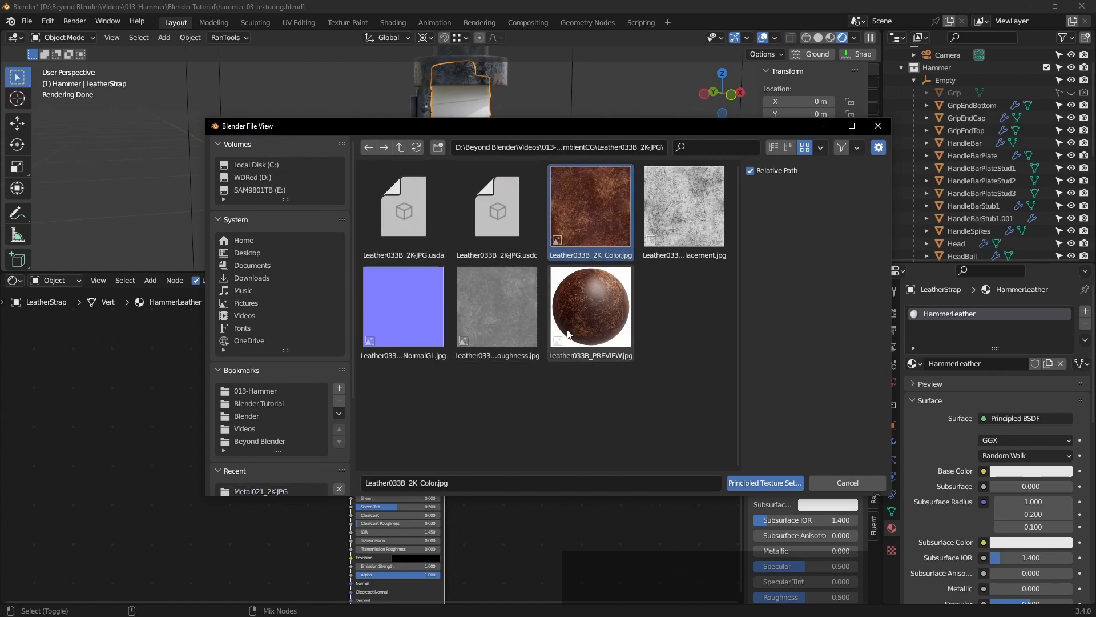
ctrl+click(413, 326)
ctrl+click(505, 331)
ctrl+click(691, 231)
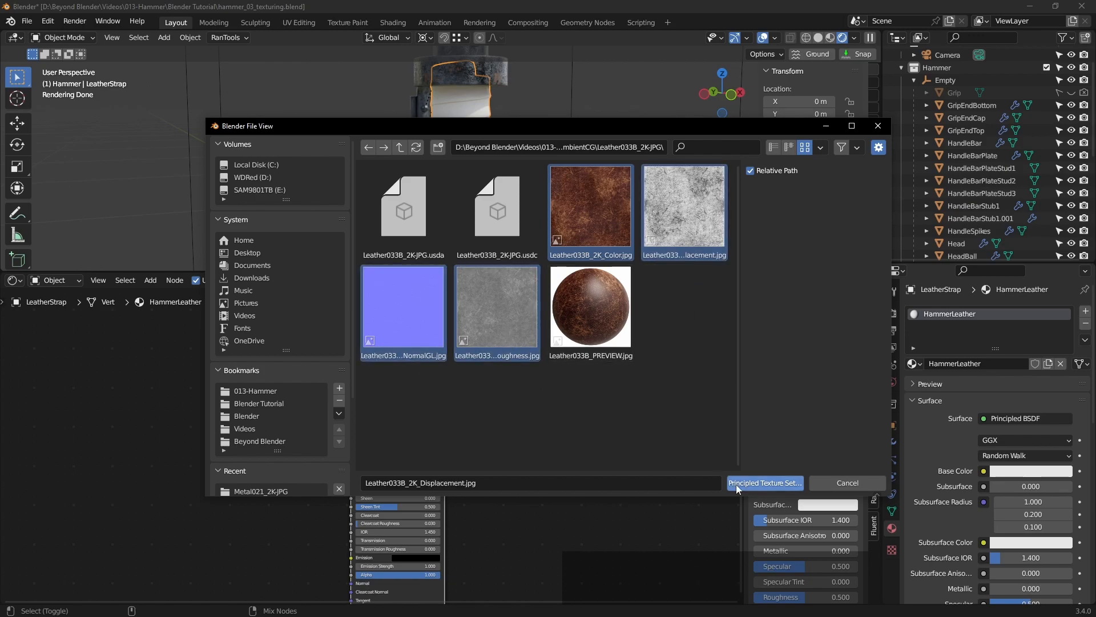
click(773, 482)
click(522, 467)
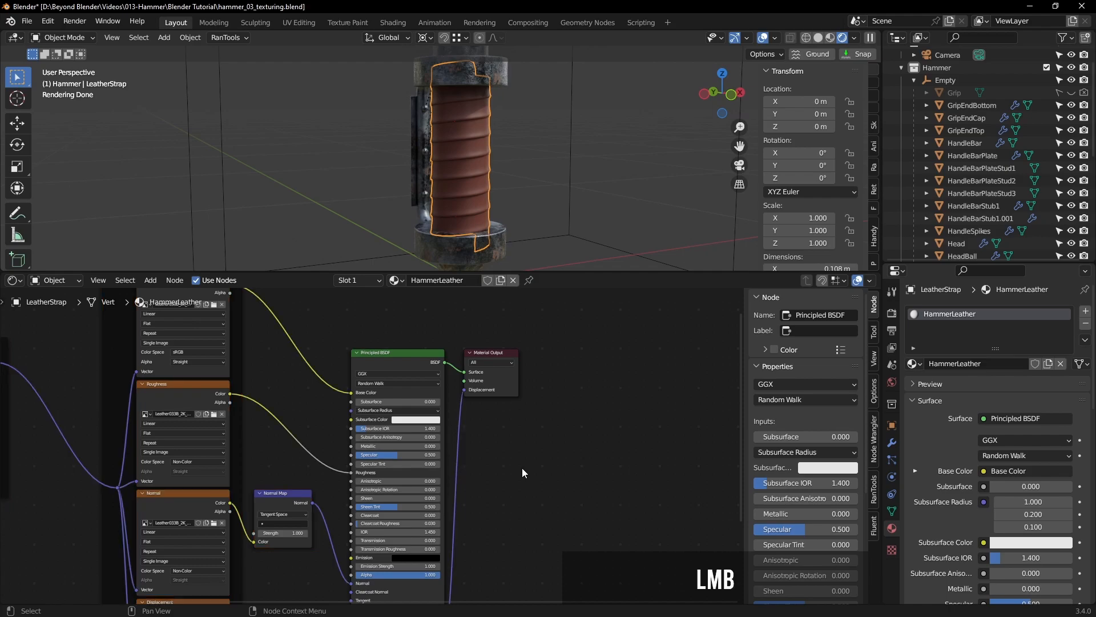
Step: Inspect the leather strap up close, hide the viewport overlays and save the file
middle_drag(444, 216, 486, 168)
scroll(480, 179, up, 3)
scroll(486, 184, up, 2)
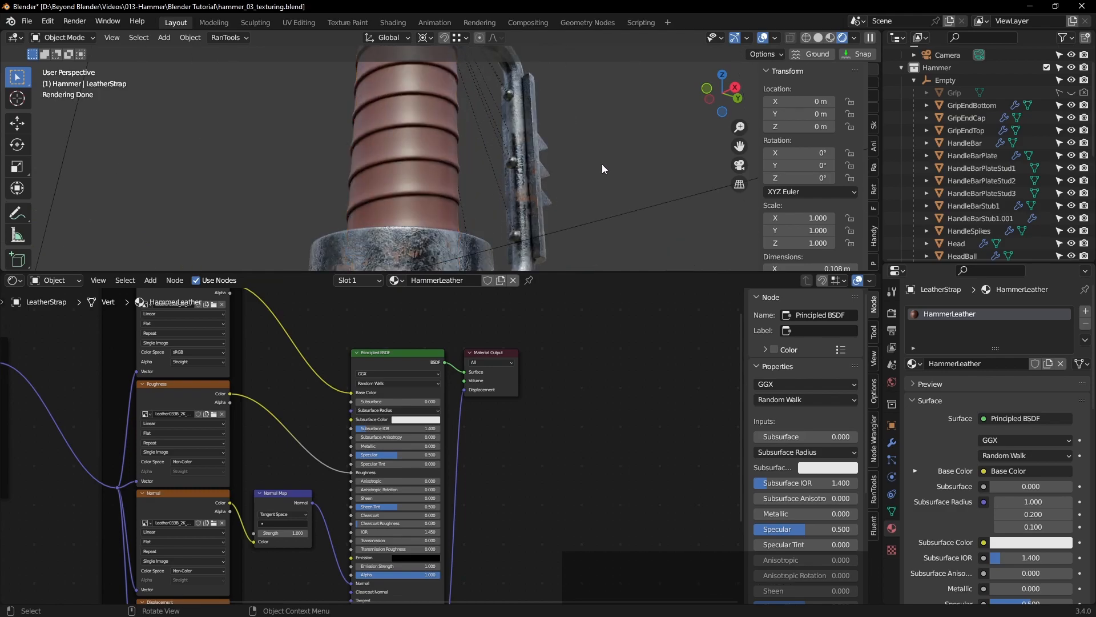
click(763, 38)
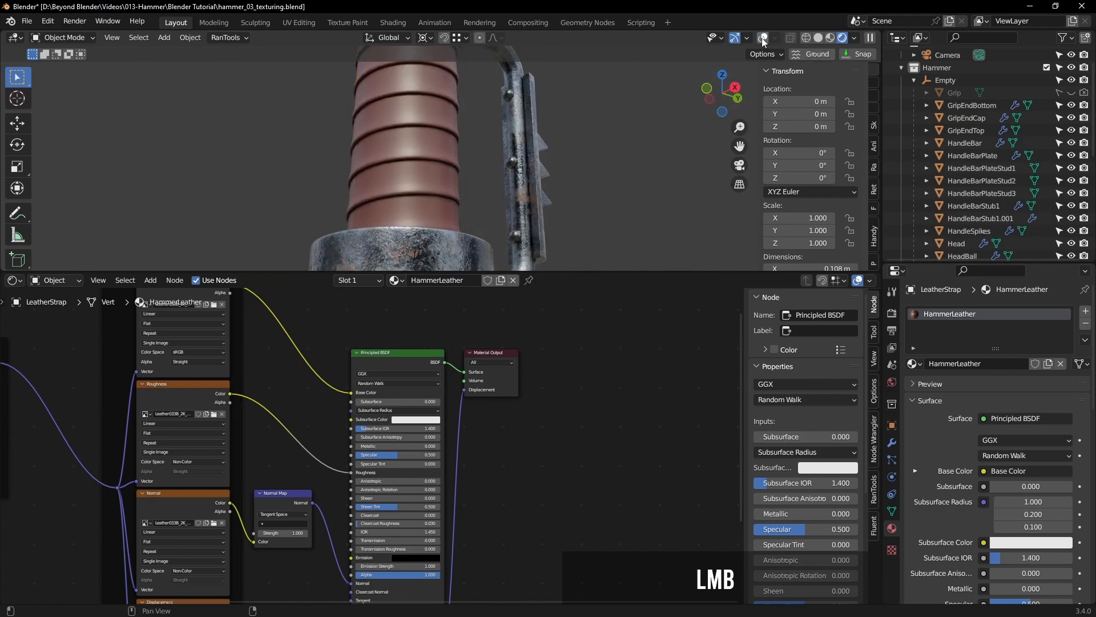
scroll(583, 145, down, 1)
shift+middle_drag(608, 150, 601, 166)
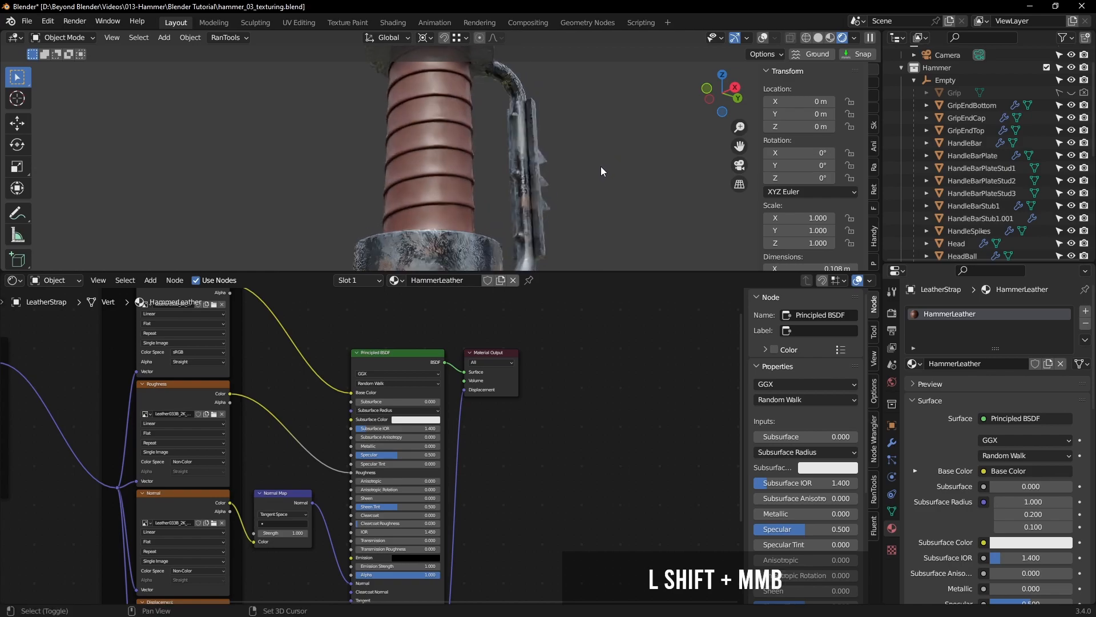
key(ctrl+s)
Step: Examine the HammerLeather node setup, from the base color and roughness textures to the normal map and displacement nodes
shift+scroll(539, 442, down, 2)
shift+middle_drag(536, 440, 654, 462)
scroll(378, 386, up, 2)
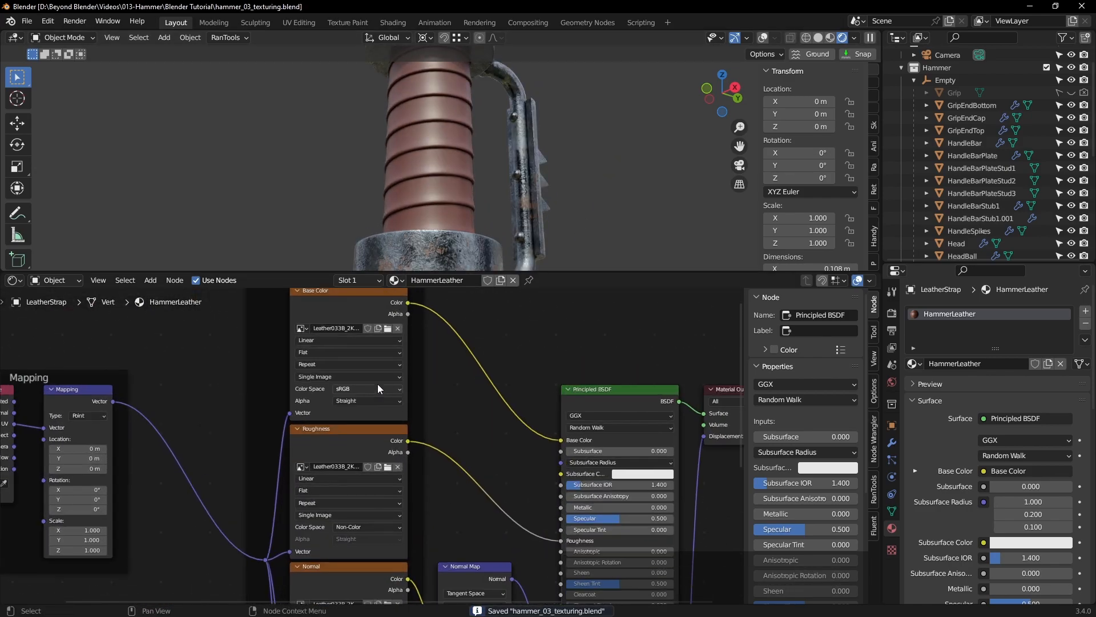
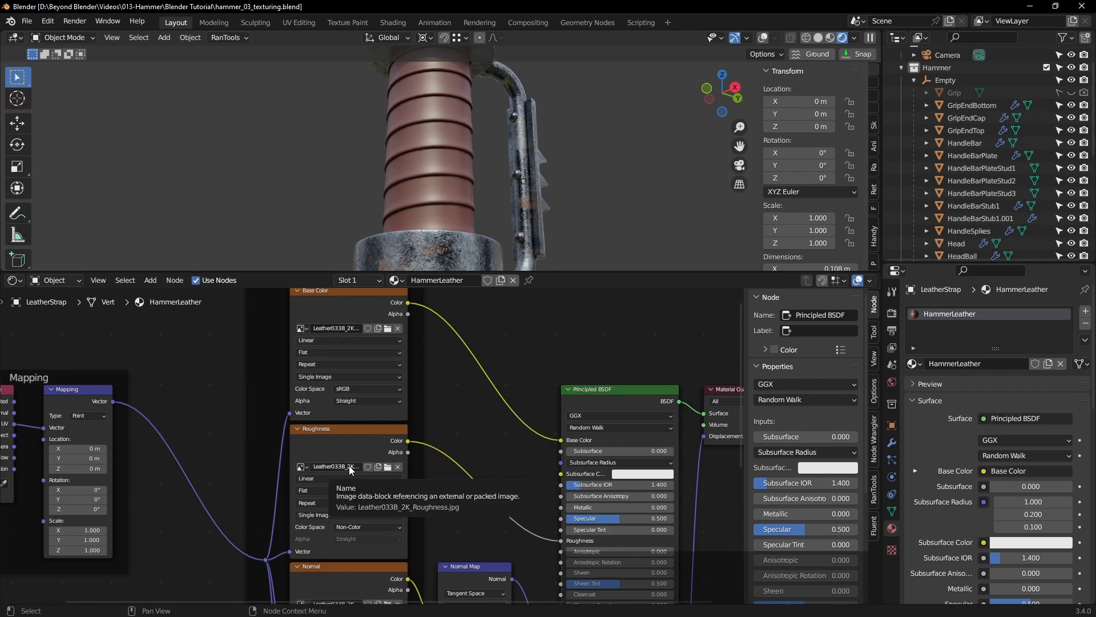
middle_drag(468, 543, 486, 376)
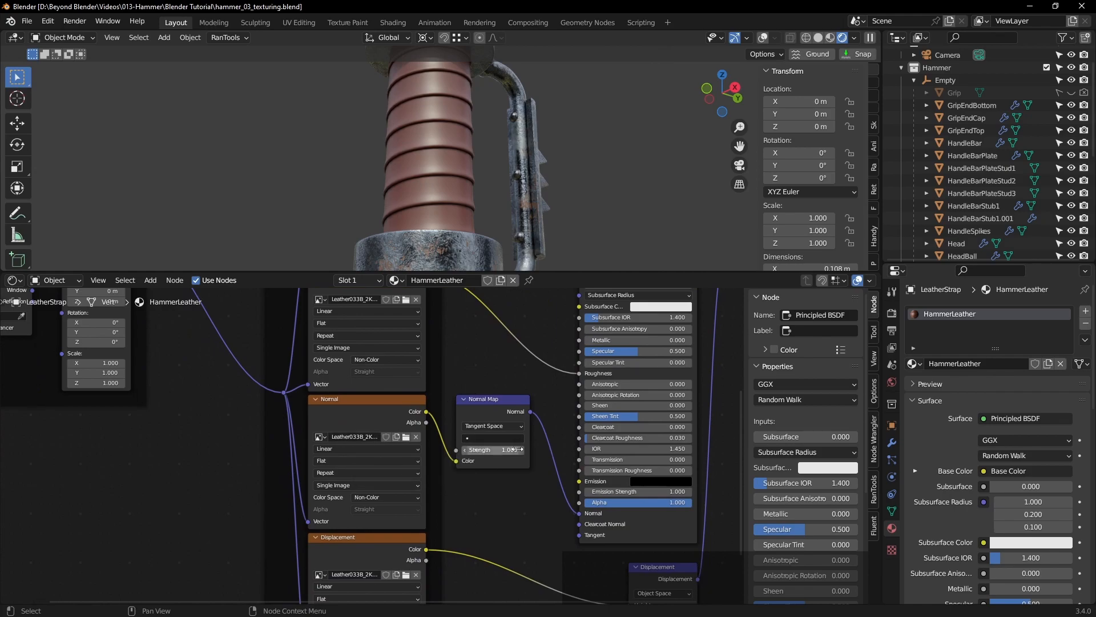
middle_drag(484, 530, 478, 409)
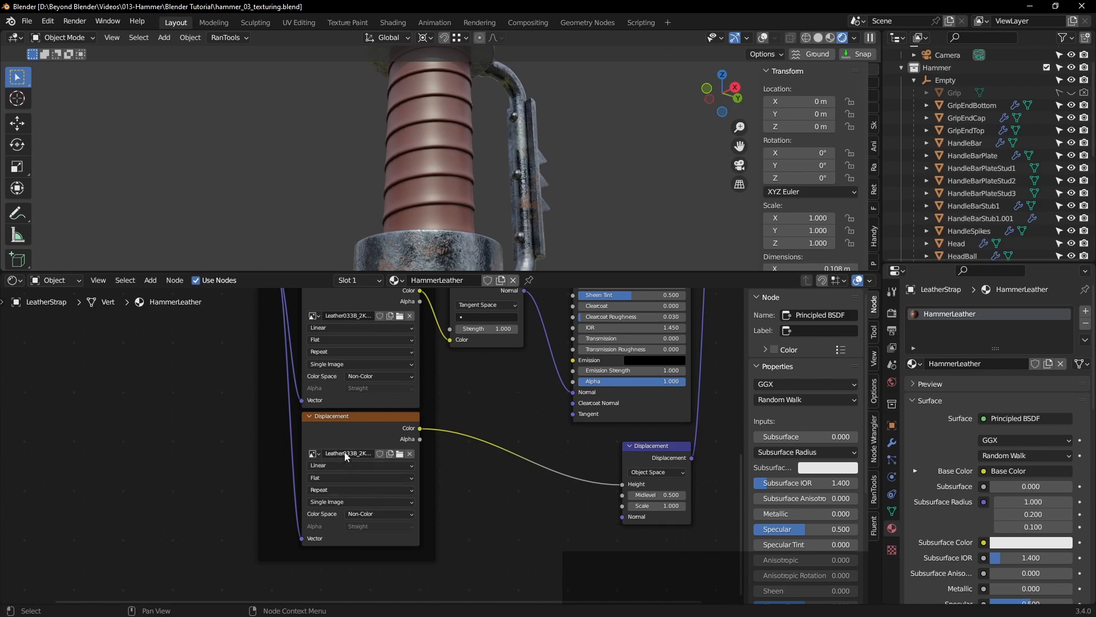
middle_drag(345, 451, 599, 430)
scroll(461, 498, down, 2)
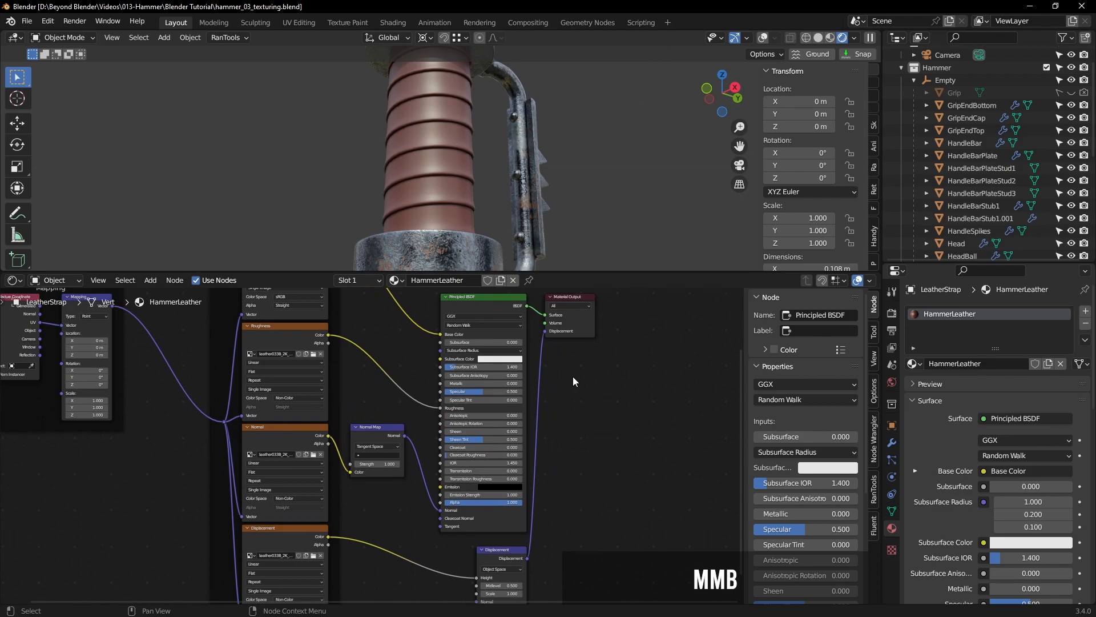
Step: Connect the Texture Coordinate node's Object output to the Mapping node's Vector input
mouse_move(544, 331)
mouse_down()
mouse_move(543, 346)
mouse_move(544, 332)
mouse_up()
middle_drag(387, 379, 324, 390)
scroll(324, 387, up, 3)
drag(310, 376, 338, 372)
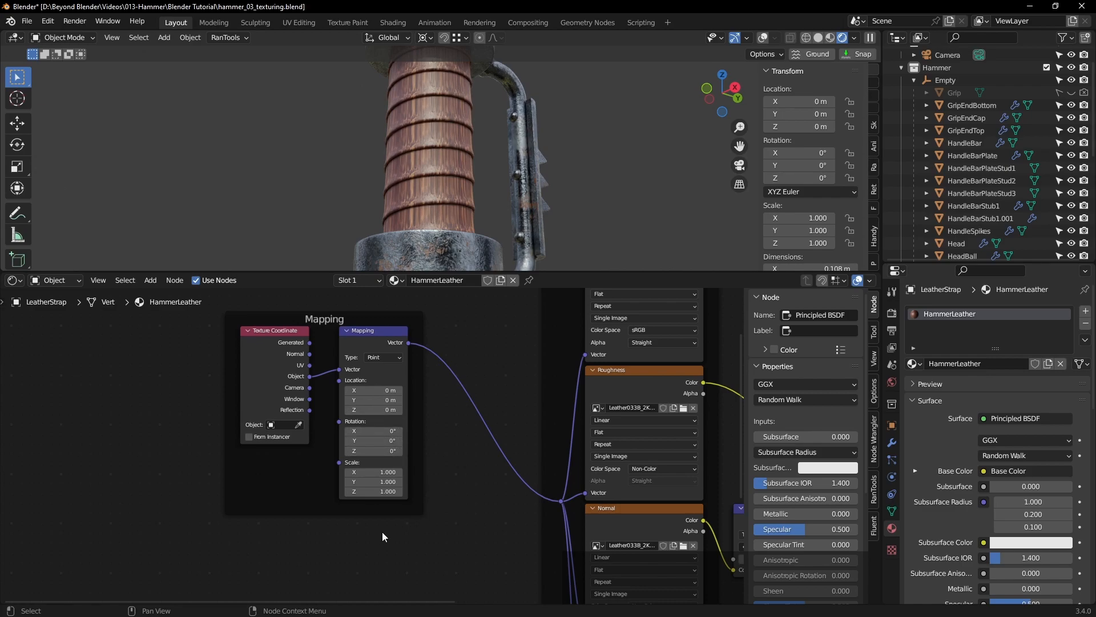
Step: Set the Base Color texture node's projection to Box with a blend of 0.2
scroll(506, 492, down, 2)
middle_drag(517, 492, 511, 441)
scroll(553, 386, up, 2)
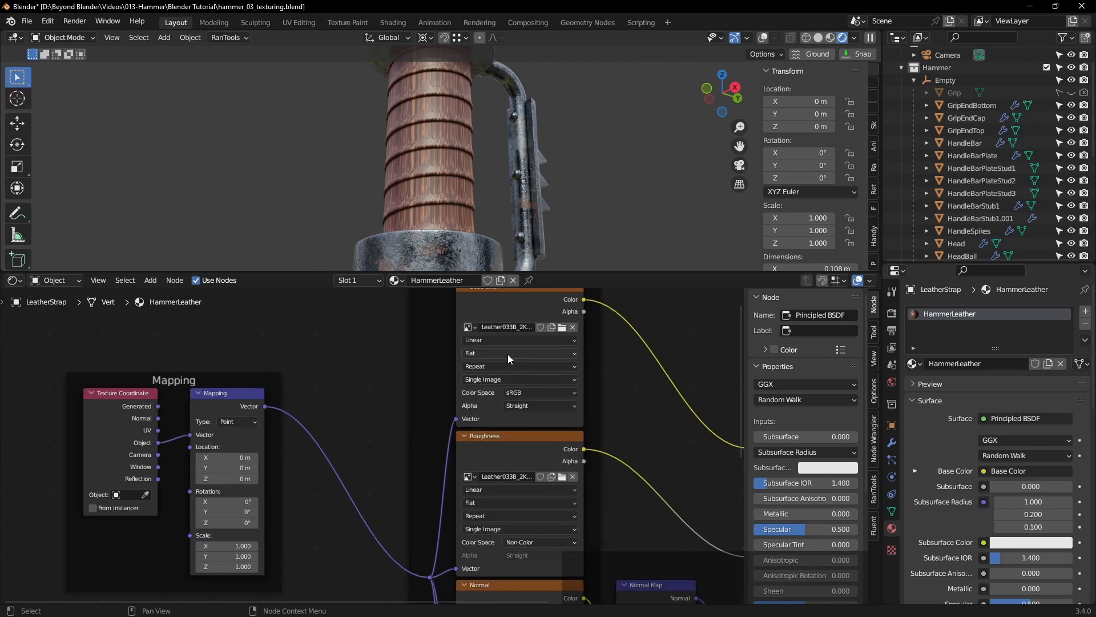
click(492, 354)
click(477, 375)
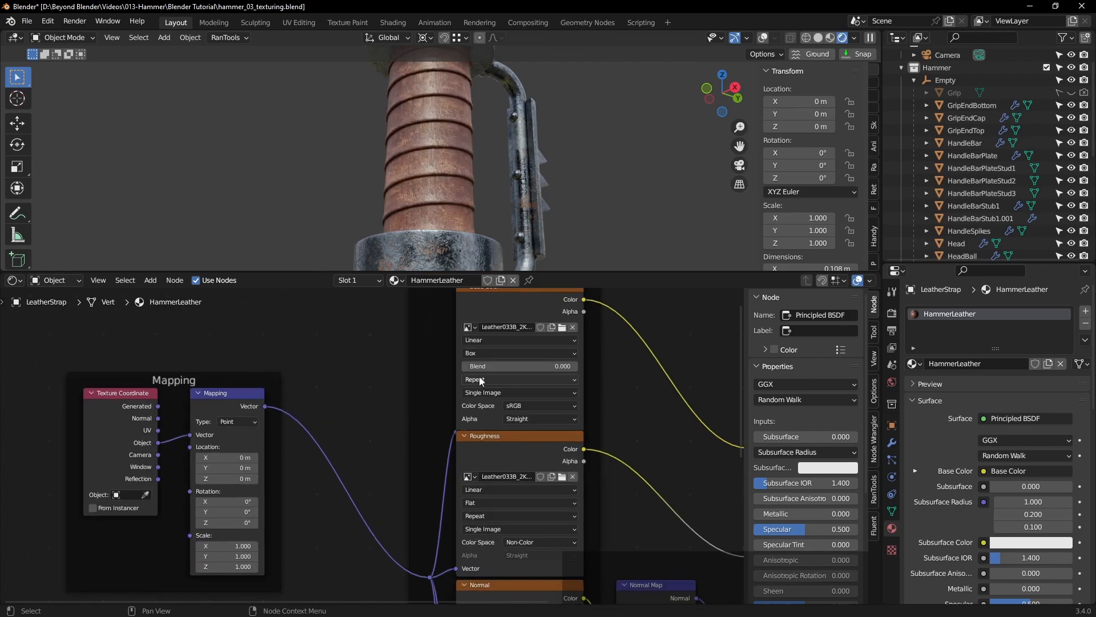
click(494, 368)
key(Delete)
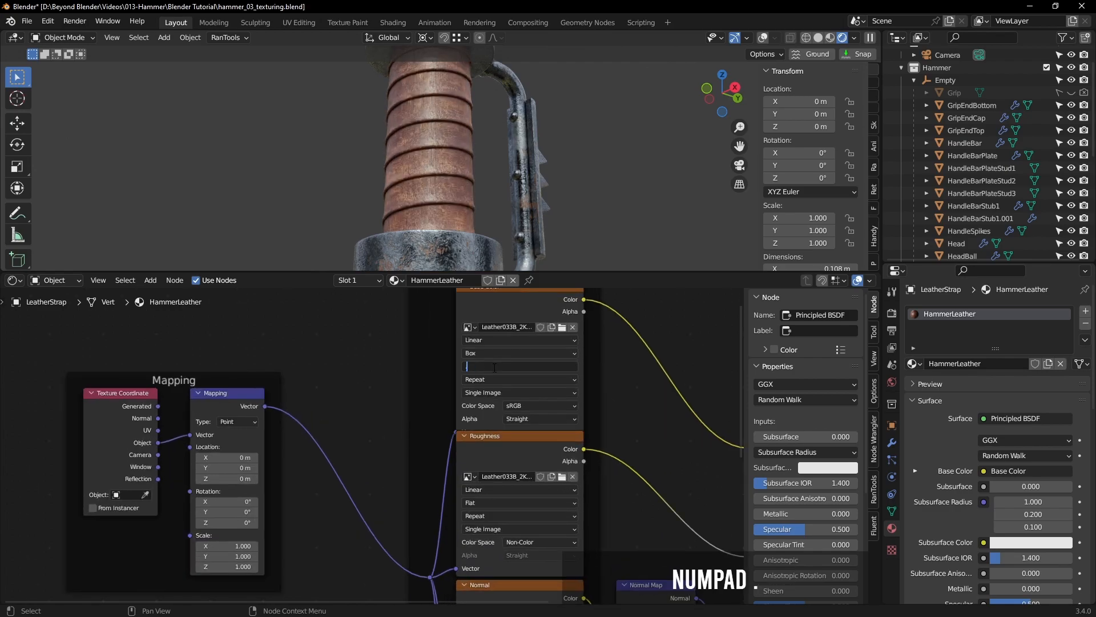
text(.2)
key(Return)
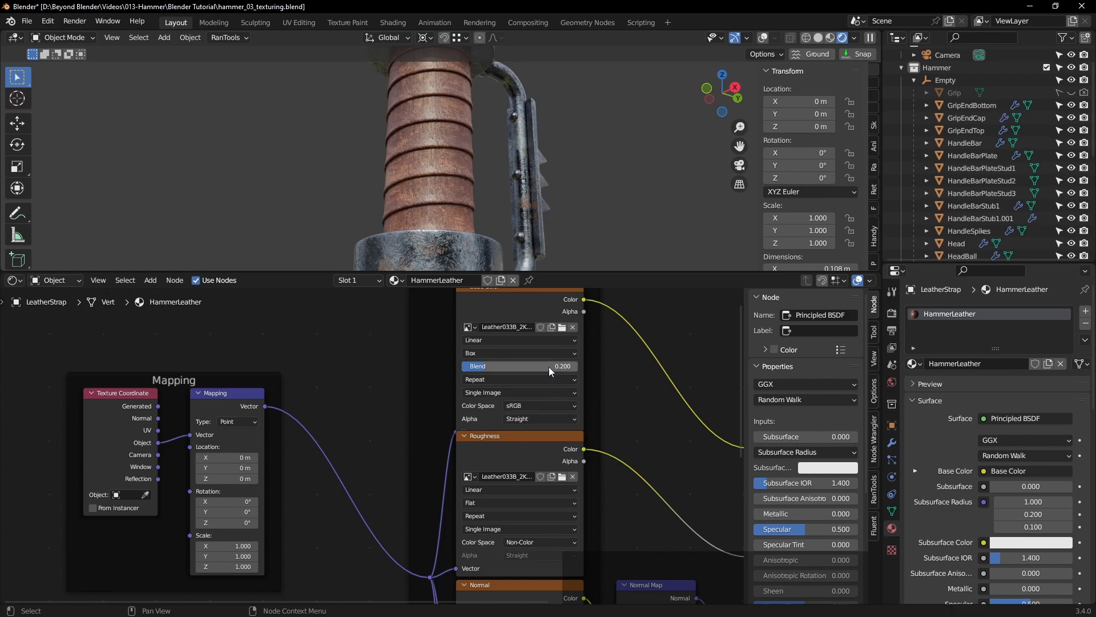
Step: Set the Roughness texture to Box projection and copy the Base Color node's 0.2 blend to it
key(ctrl+c)
middle_drag(637, 501, 602, 408)
click(457, 409)
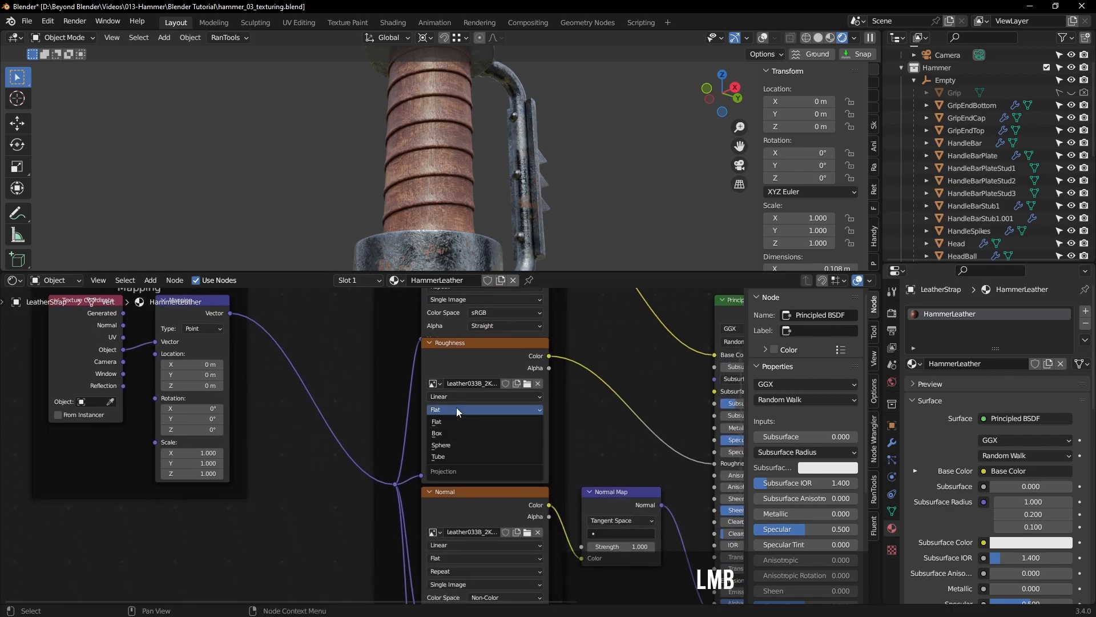
click(443, 434)
key(ctrl+v)
Step: Set the Normal and Displacement textures to Box projection as well, each with the copied blend of 0.2
middle_drag(538, 503, 524, 398)
click(431, 452)
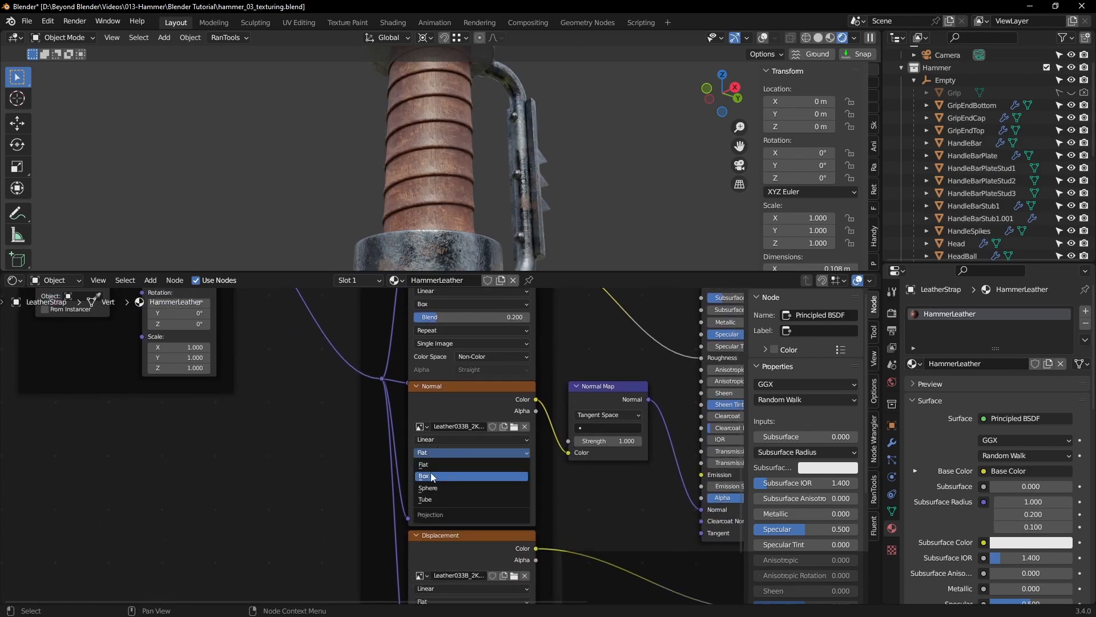
click(432, 476)
key(ctrl+v)
middle_drag(590, 506, 588, 375)
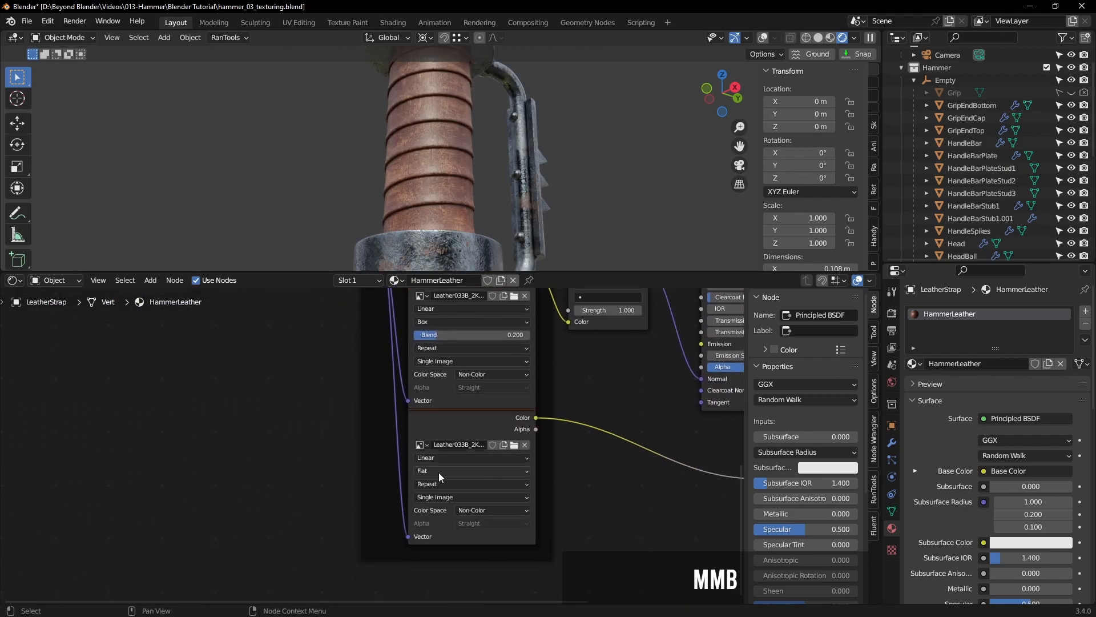
click(439, 471)
click(433, 484)
key(ctrl+v)
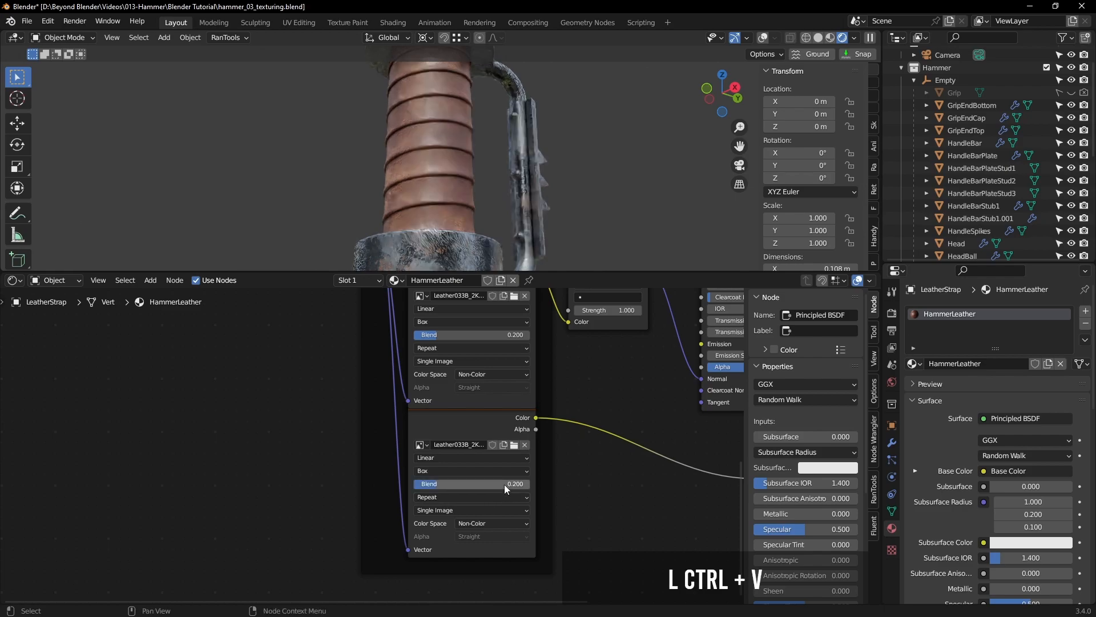
Step: Enlarge the node editor to full screen and space the texture nodes apart vertically so they no longer overlap
drag(469, 406, 472, 439)
scroll(480, 437, down, 2)
key(ctrl+space)
middle_drag(628, 243, 506, 395)
drag(489, 317, 489, 334)
click(487, 76)
drag(488, 77, 485, 126)
Step: Take the Texture Coordinate and Mapping nodes out of the Mapping frame and delete the empty frame
click(222, 231)
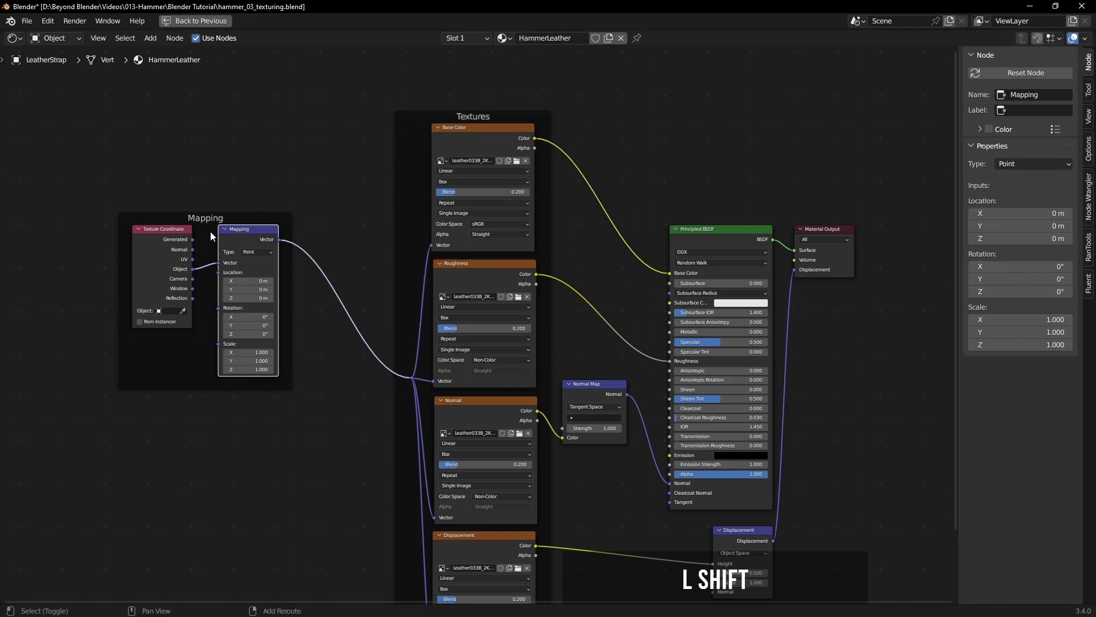
shift+click(177, 228)
click(173, 38)
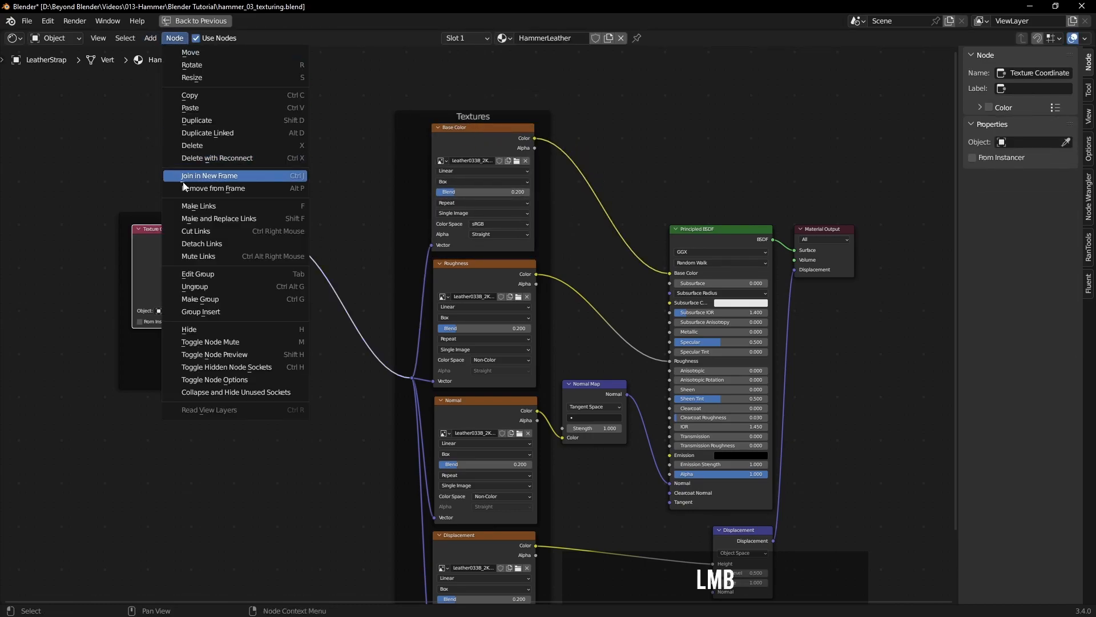
click(210, 187)
drag(237, 234, 237, 416)
click(244, 218)
key(Delete)
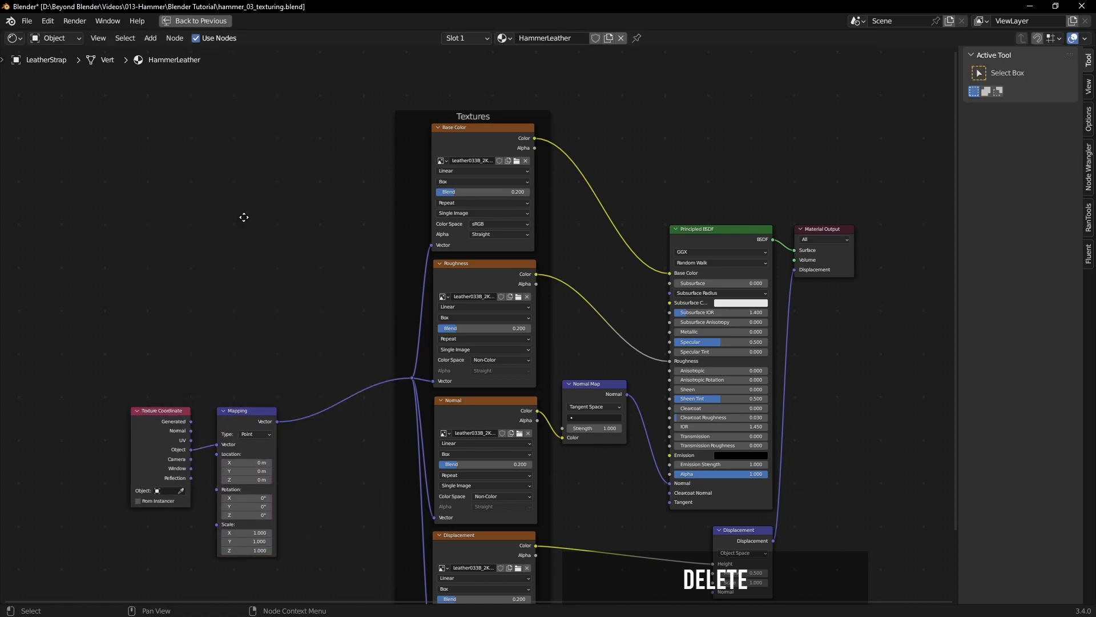
Step: Place the Texture Coordinate and Mapping nodes inside the Textures frame, beside the texture nodes
click(238, 412)
shift+click(188, 411)
drag(257, 417, 350, 368)
click(638, 188)
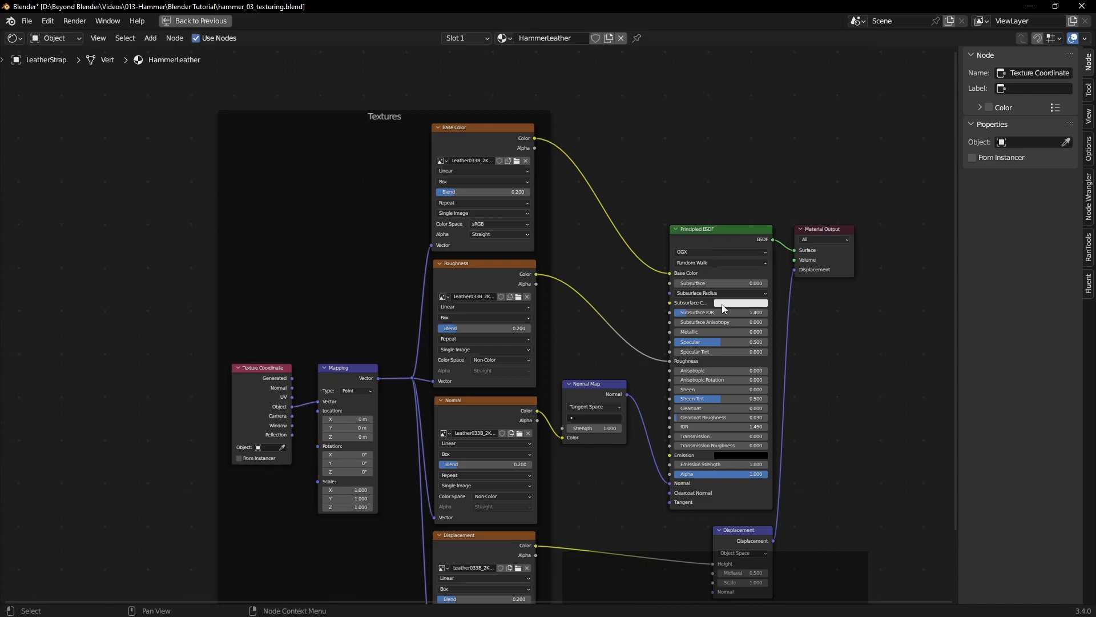
Step: Move the Normal Map, Principled BSDF and Displacement nodes into the Textures frame, with the Material Output placed outside it
shift+middle_drag(725, 382, 555, 171)
drag(548, 106, 684, 524)
drag(658, 197, 669, 177)
drag(760, 198, 792, 205)
scroll(790, 386, down, 2)
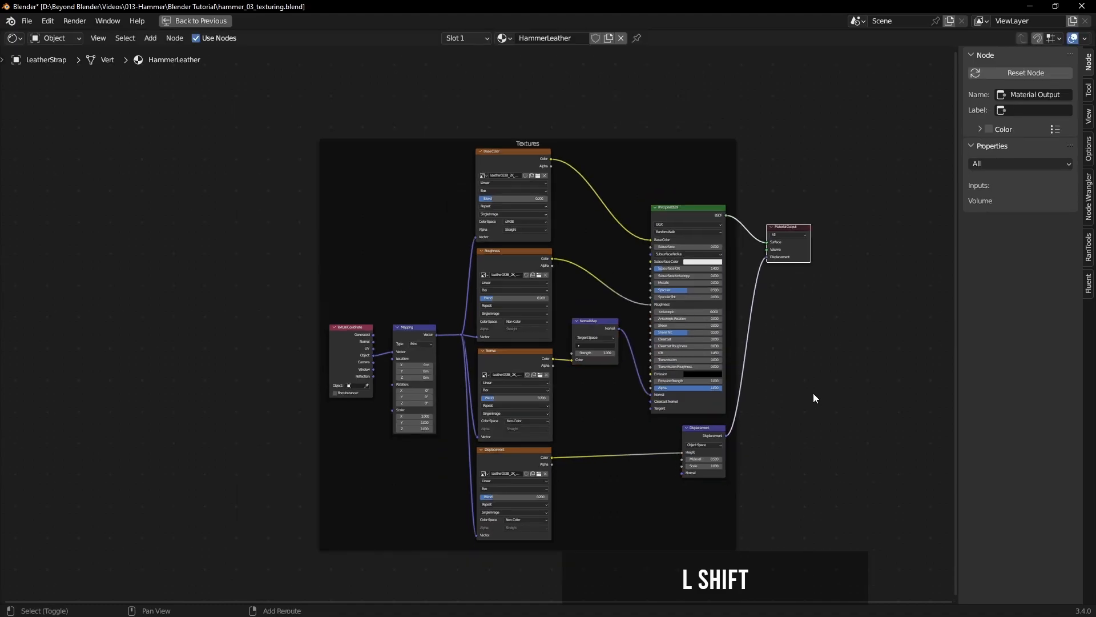
shift+middle_drag(813, 393, 743, 373)
key(ctrl+space)
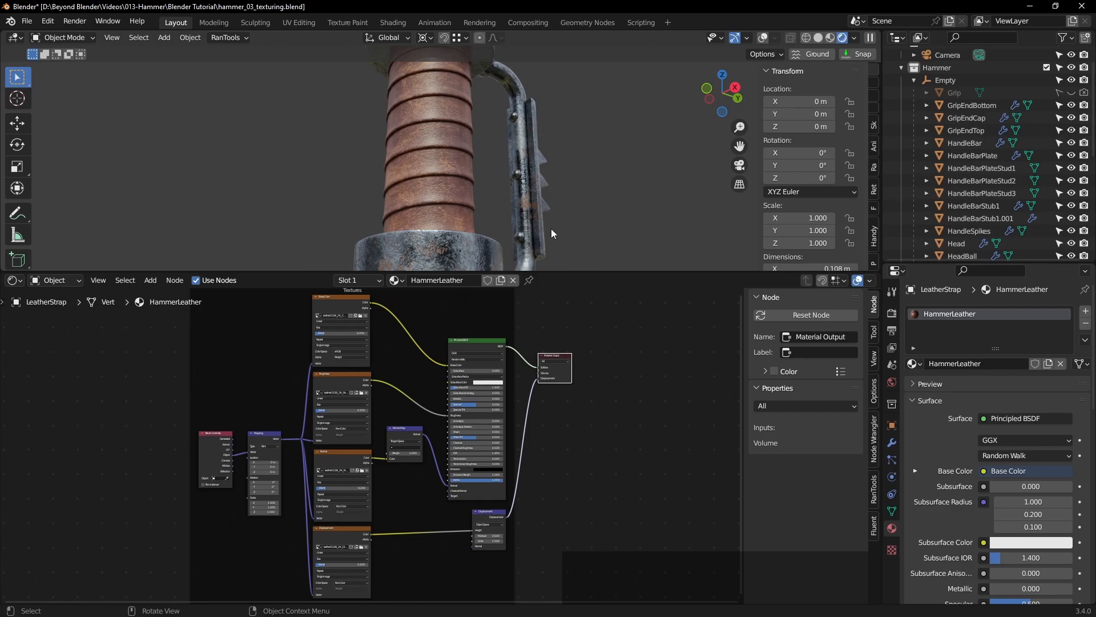
Step: Inspect the box-projected leather on the strap up close and save the file
middle_drag(534, 196, 457, 193)
scroll(548, 192, up, 2)
scroll(457, 195, up, 2)
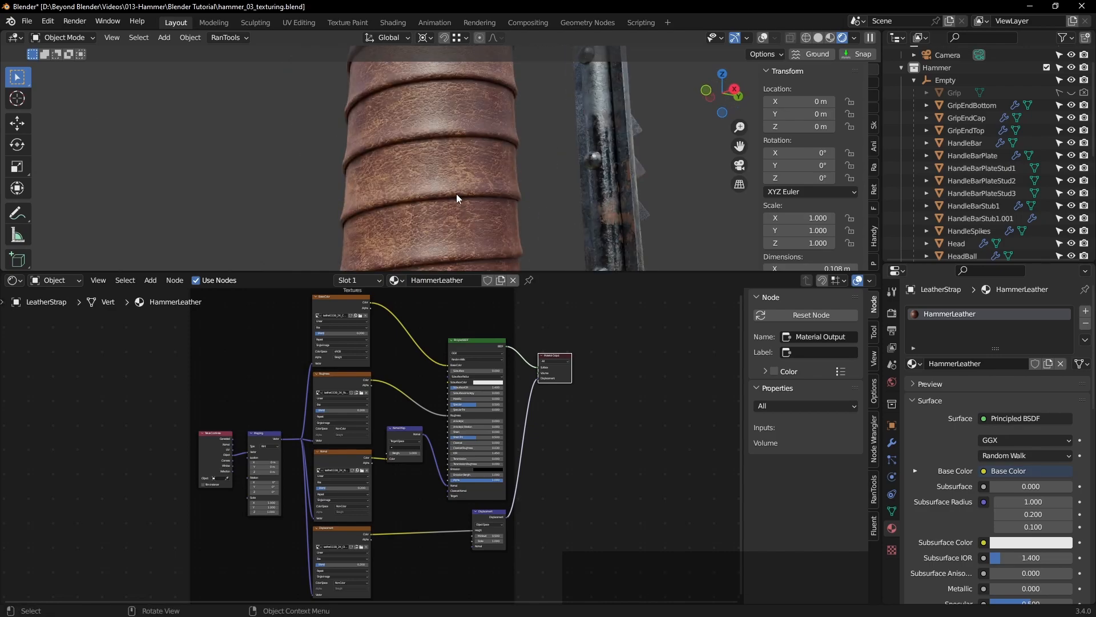
scroll(457, 195, up, 1)
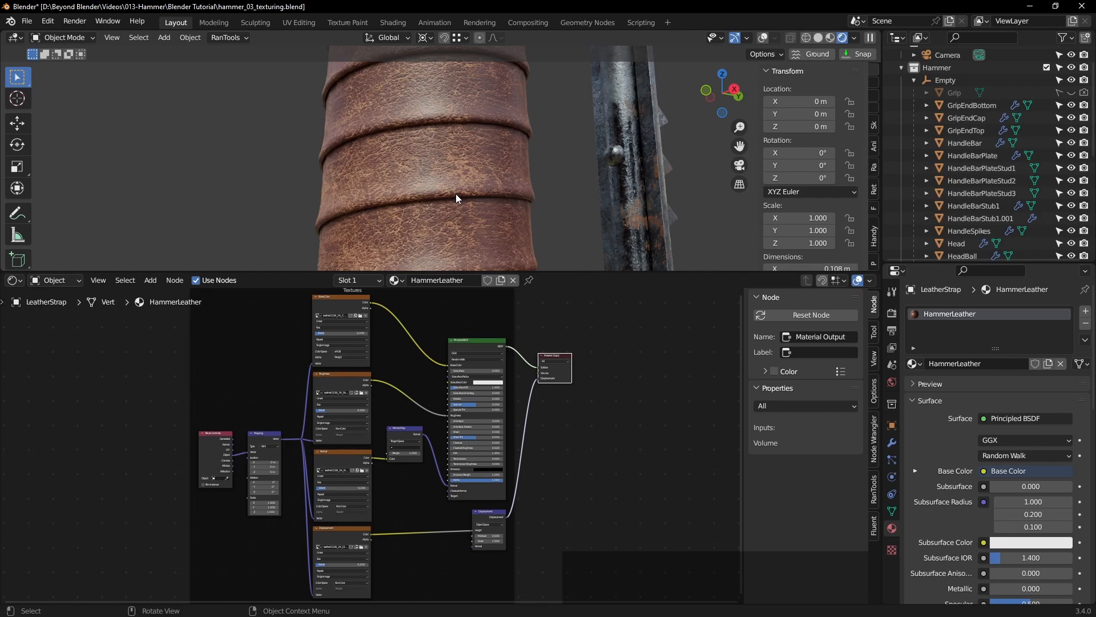
scroll(448, 192, down, 2)
click(540, 193)
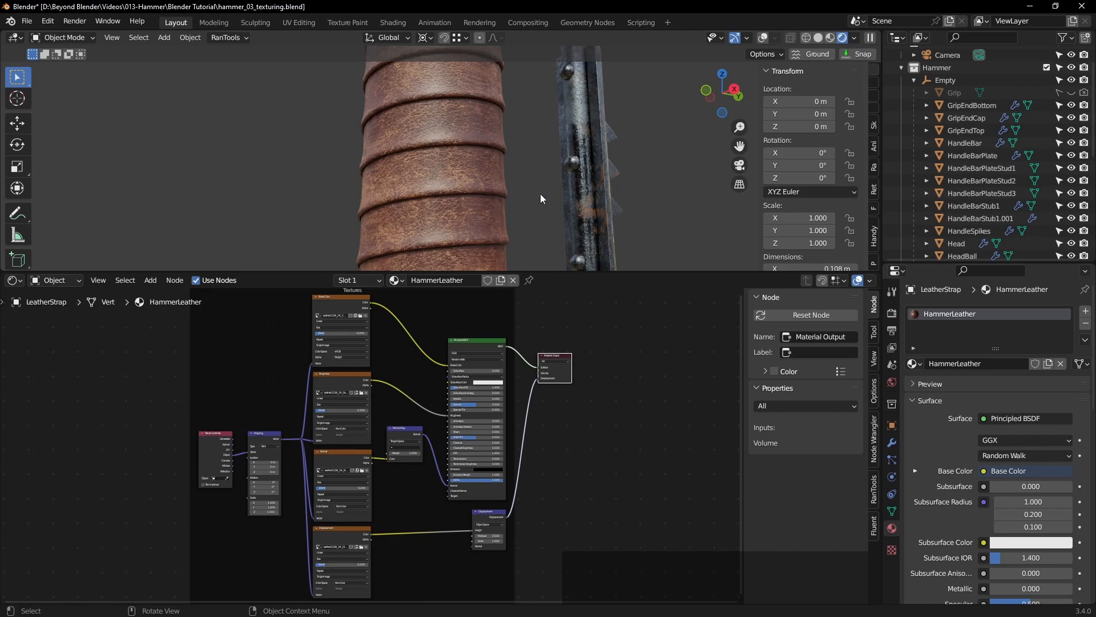
key(ctrl+s)
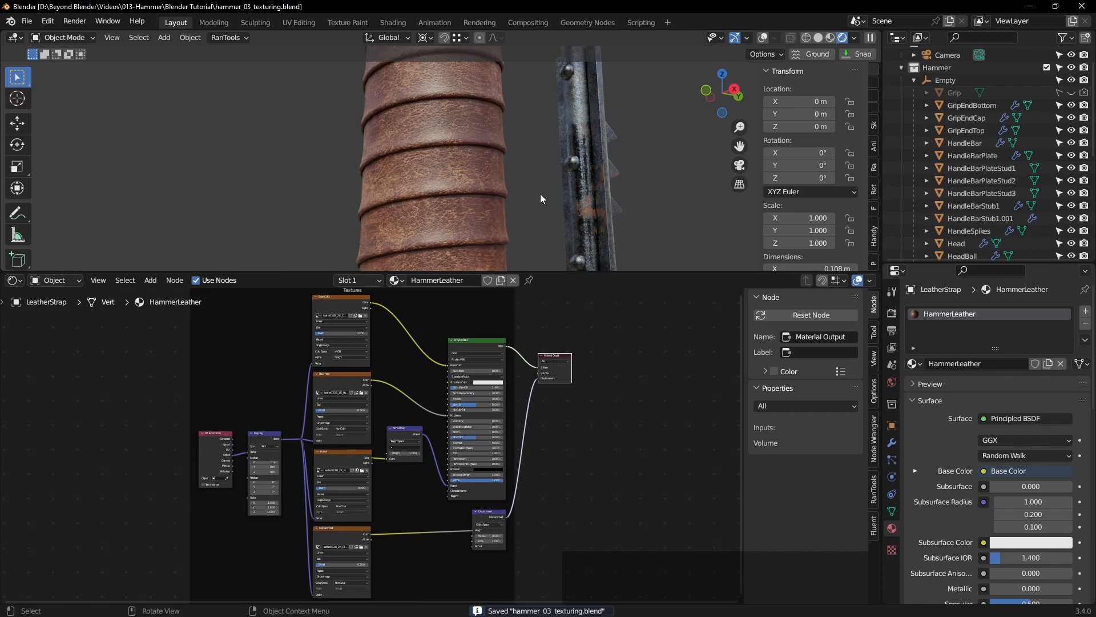
Step: Mute and unmute the leather's Displacement node repeatedly to compare the strap with and without displacement
scroll(597, 440, up, 2)
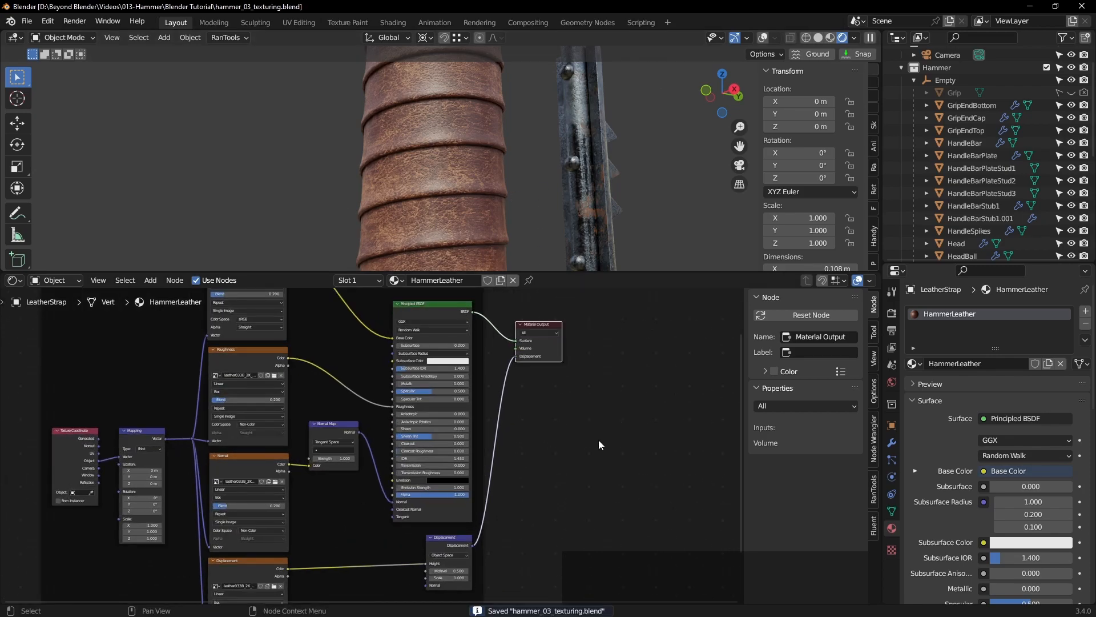
middle_drag(586, 443, 626, 405)
scroll(623, 423, up, 1)
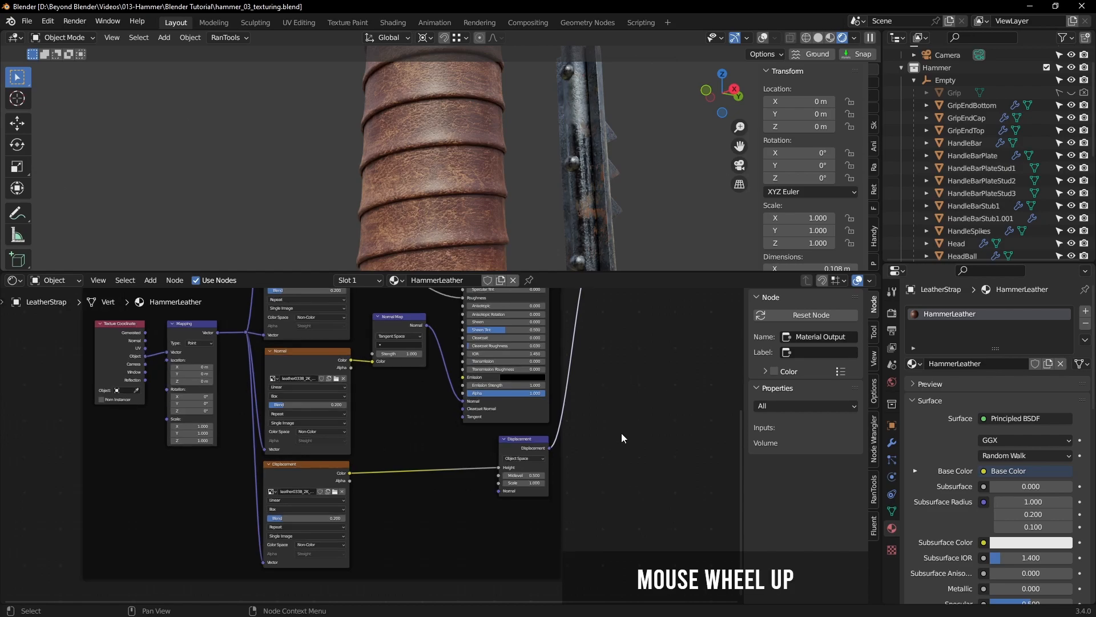
click(534, 441)
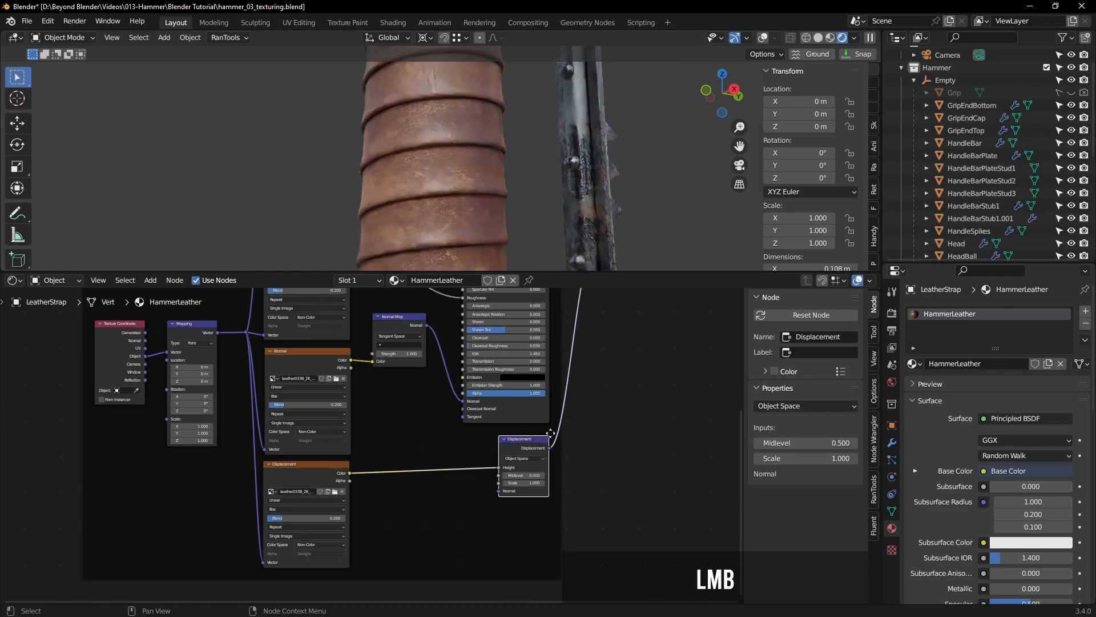
key(m)
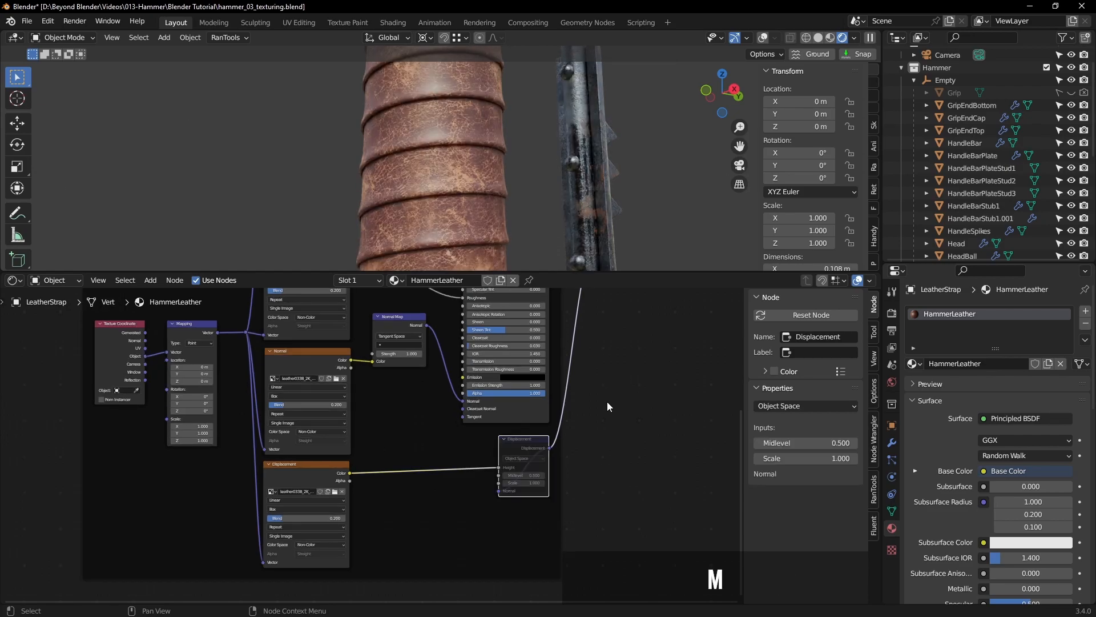
key(m)
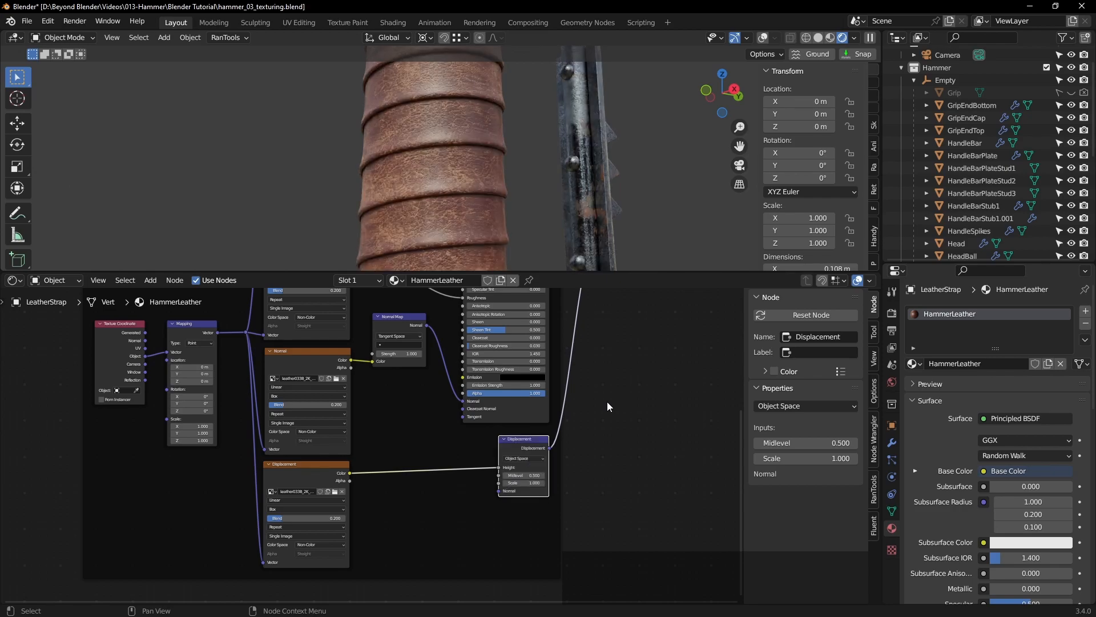
key(m)
key(m)
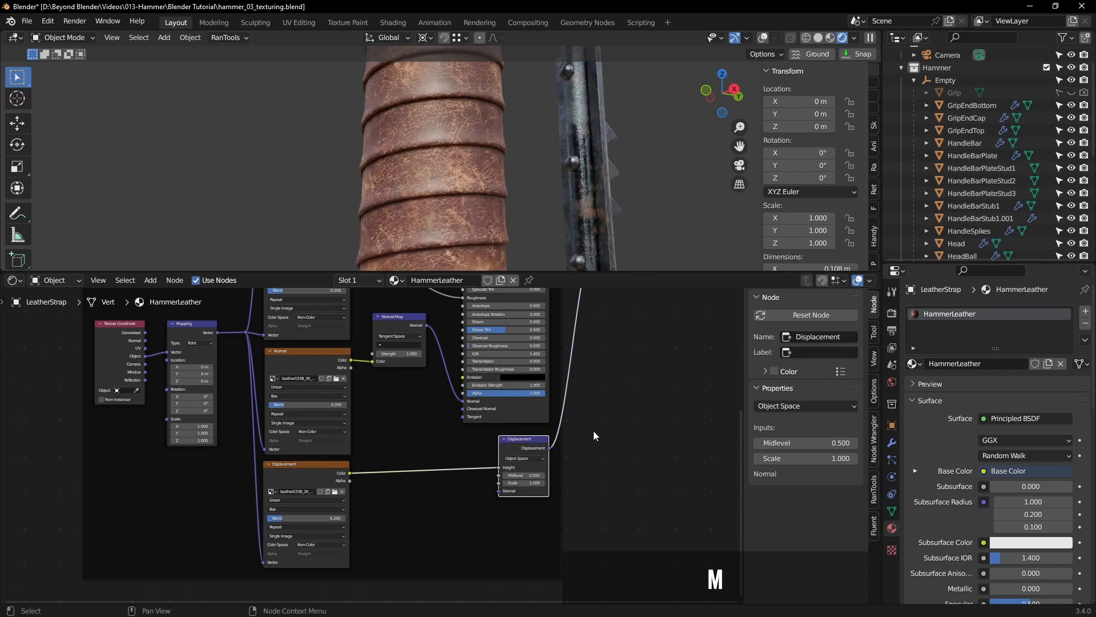
Step: Compare the leather surface close up with the Displacement node muted and unmuted
scroll(450, 184, up, 1)
scroll(450, 184, up, 4)
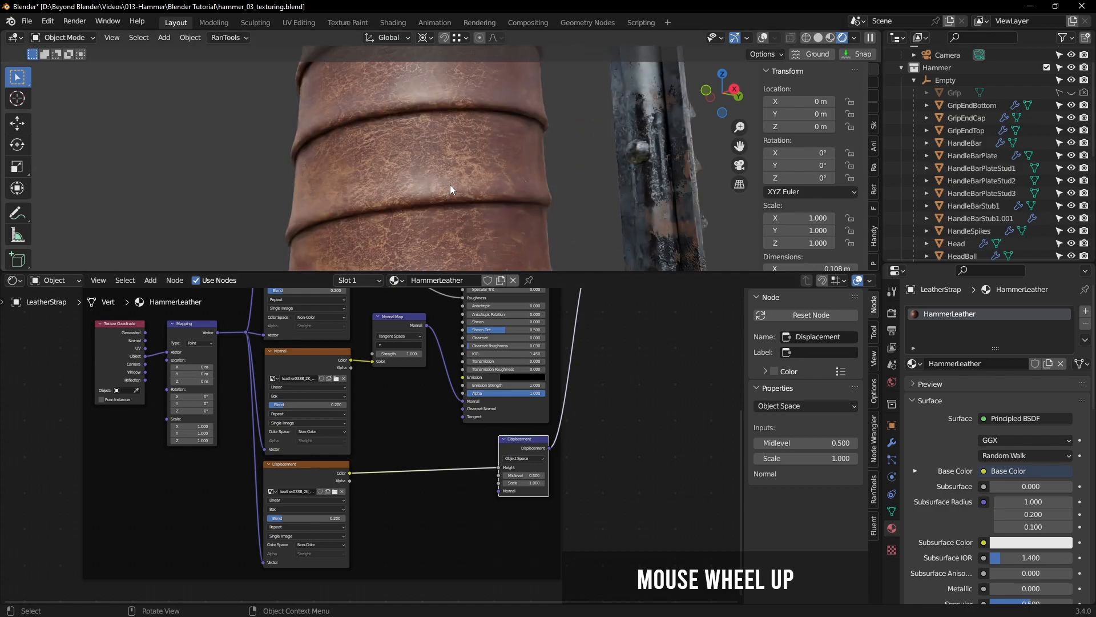
click(529, 439)
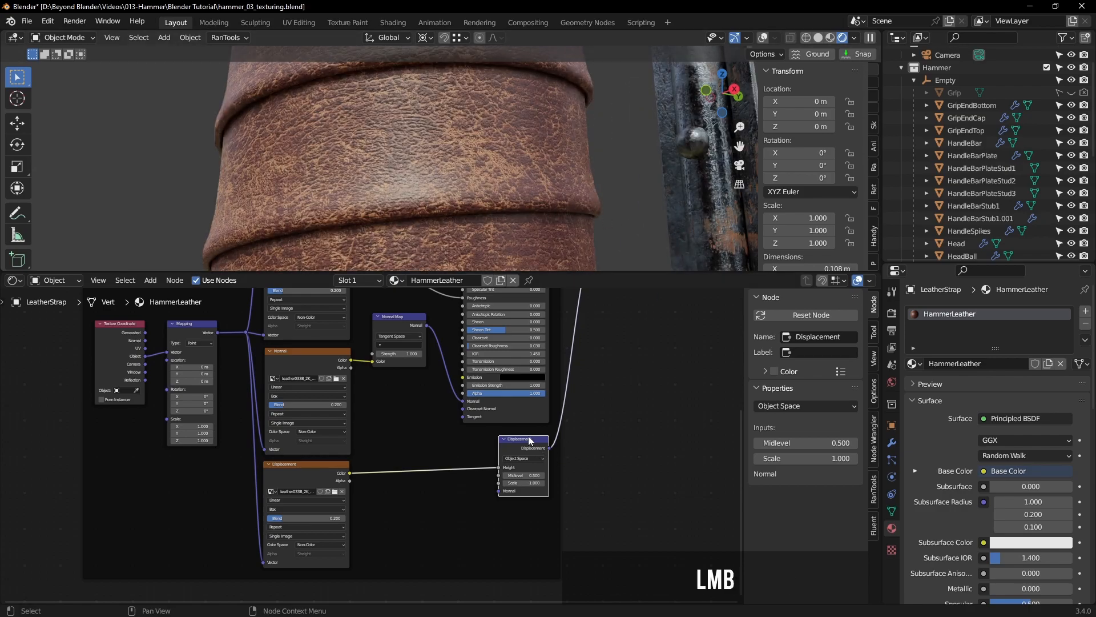
key(m)
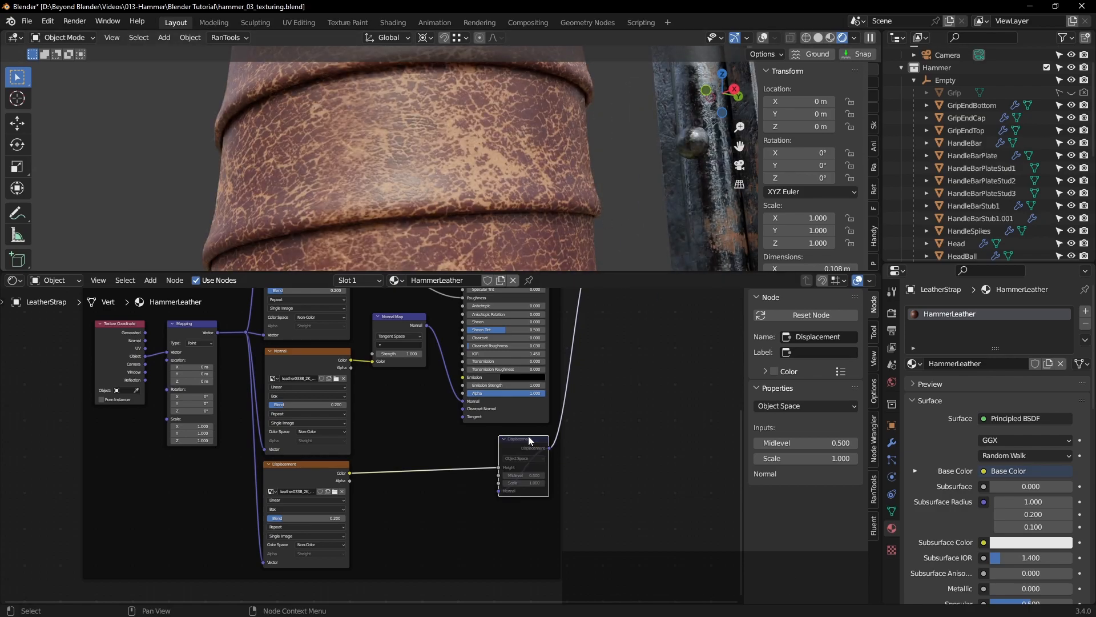
key(m)
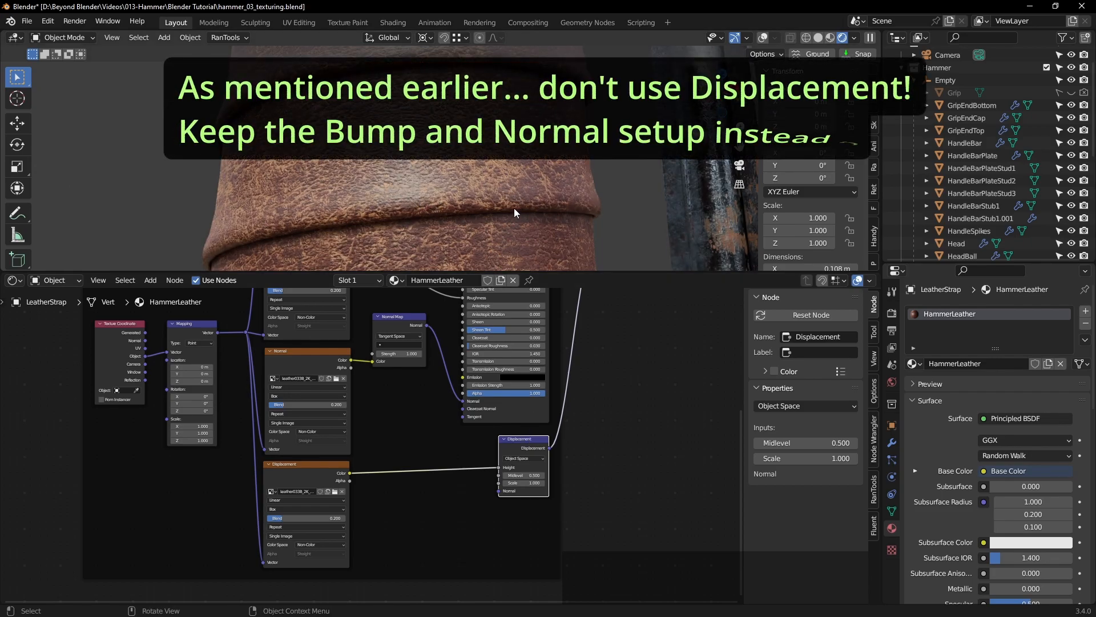
Step: In the upper grip end's HammerMetal material, move the Bump output's link from the Principled BSDF's Normal to the Material Output's Displacement input
scroll(514, 212, down, 3)
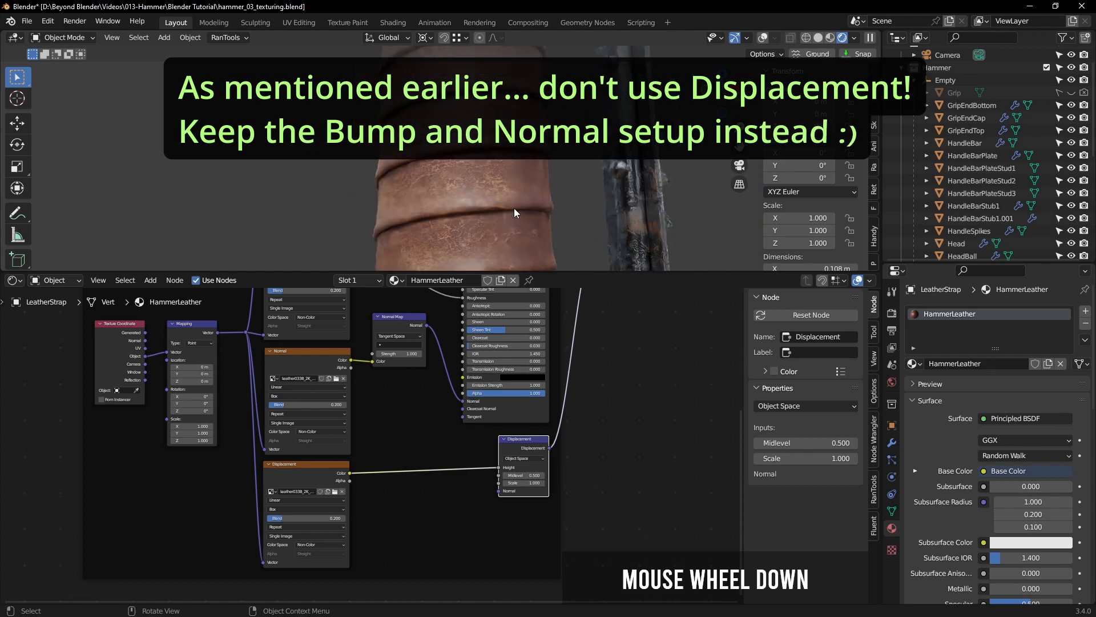
scroll(514, 209, down, 3)
middle_drag(531, 199, 550, 148)
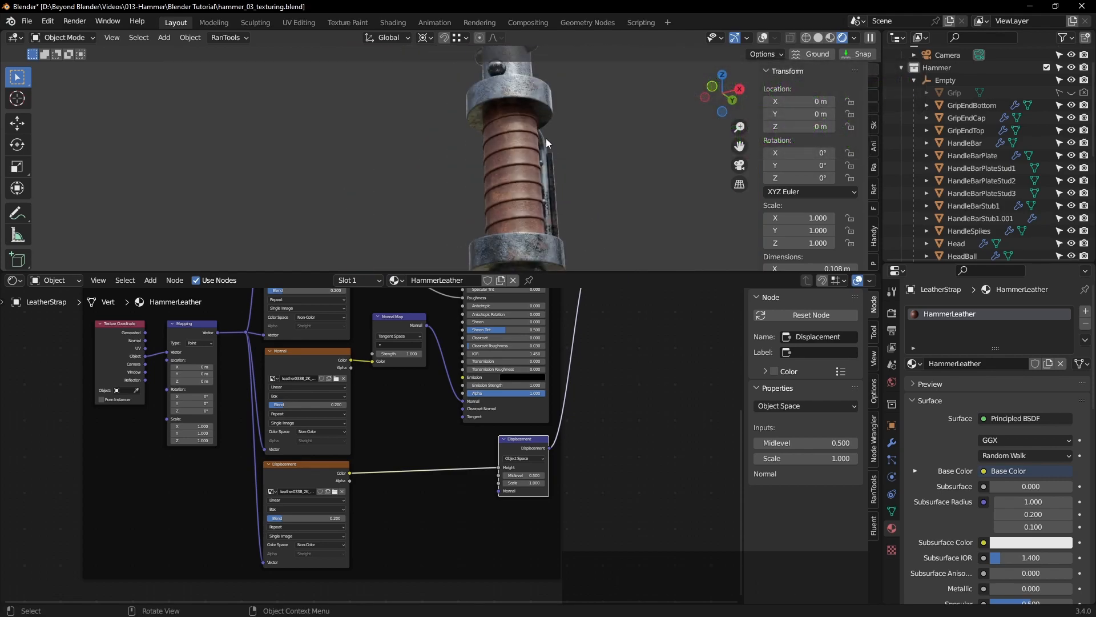
click(522, 96)
middle_drag(553, 488, 512, 531)
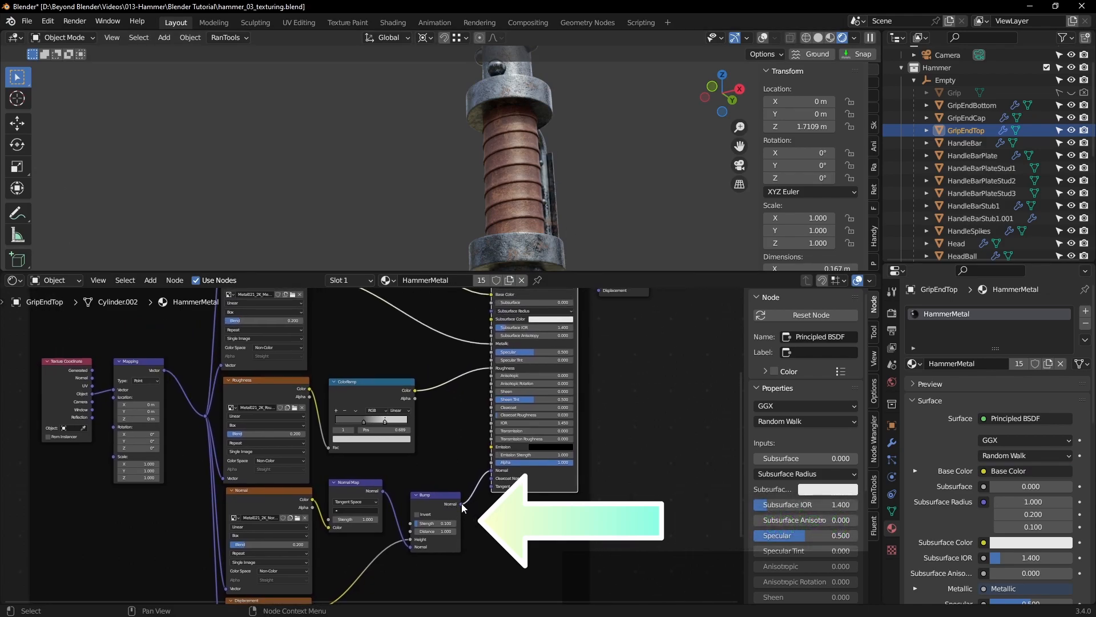
drag(492, 470, 598, 365)
middle_drag(508, 514, 527, 364)
Step: Connect the Normal Map to the Principled BSDF's Normal input and switch the Bump node to a Displacement node
drag(454, 420, 467, 474)
drag(401, 416, 510, 395)
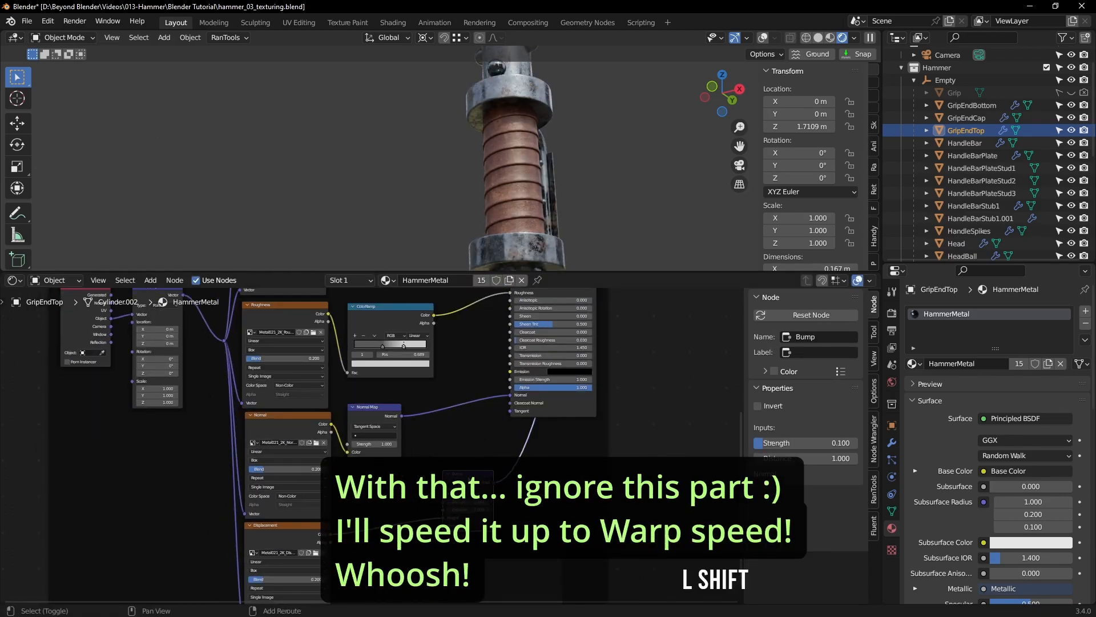
key(shift+s)
click(524, 490)
Step: Examine the metal on the hammer's head and handle from several angles, then the upper grip in a full-screen viewport
shift+middle_drag(514, 245, 446, 177)
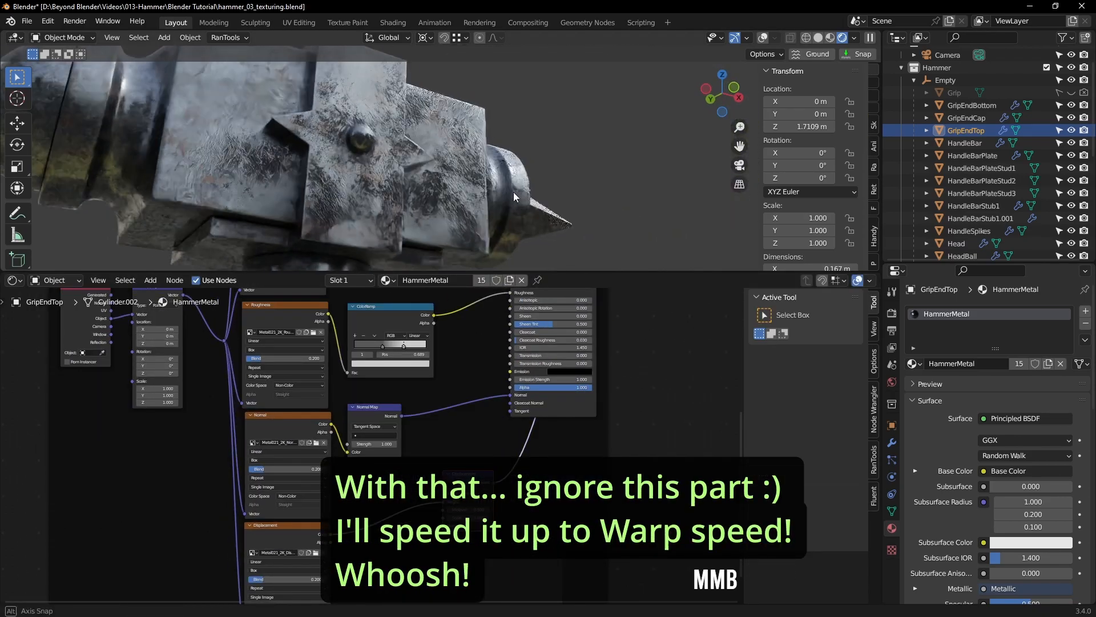
scroll(442, 175, up, 5)
scroll(443, 175, up, 2)
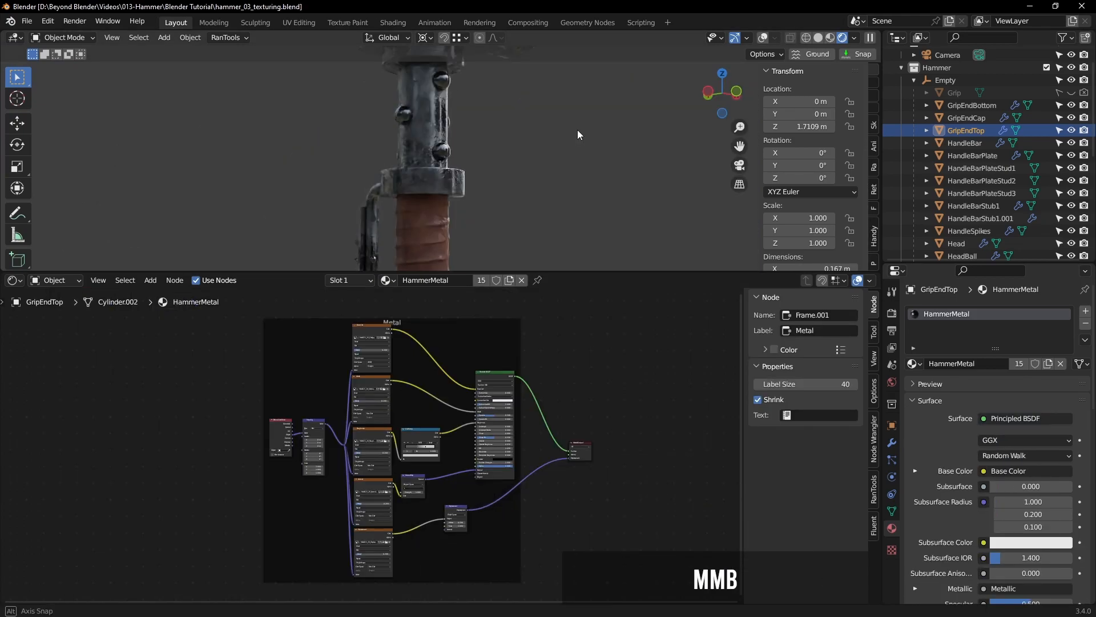
middle_drag(578, 129, 564, 173)
key(ctrl+space)
shift+middle_drag(659, 351, 563, 304)
middle_drag(543, 309, 346, 344)
shift+middle_drag(570, 330, 497, 312)
scroll(465, 341, up, 4)
scroll(464, 340, up, 2)
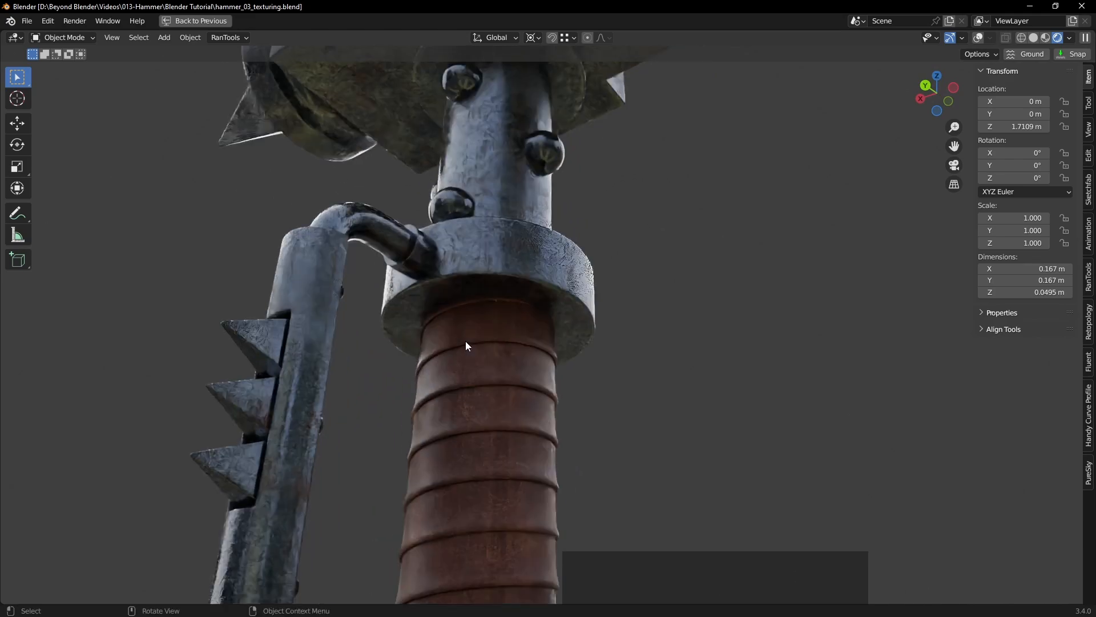
Step: Inspect the metal shaft and its studs above the grip up close, then restore the full workspace layout
middle_drag(477, 346, 466, 393)
shift+middle_drag(522, 297, 554, 326)
scroll(553, 354, up, 2)
scroll(552, 354, up, 2)
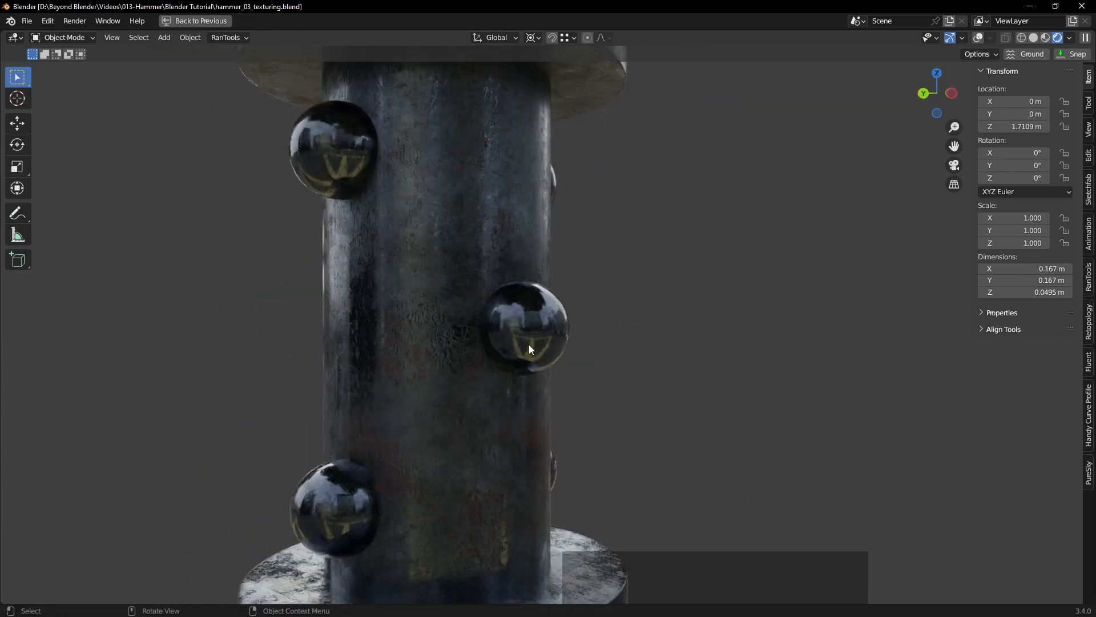
key(ctrl+space)
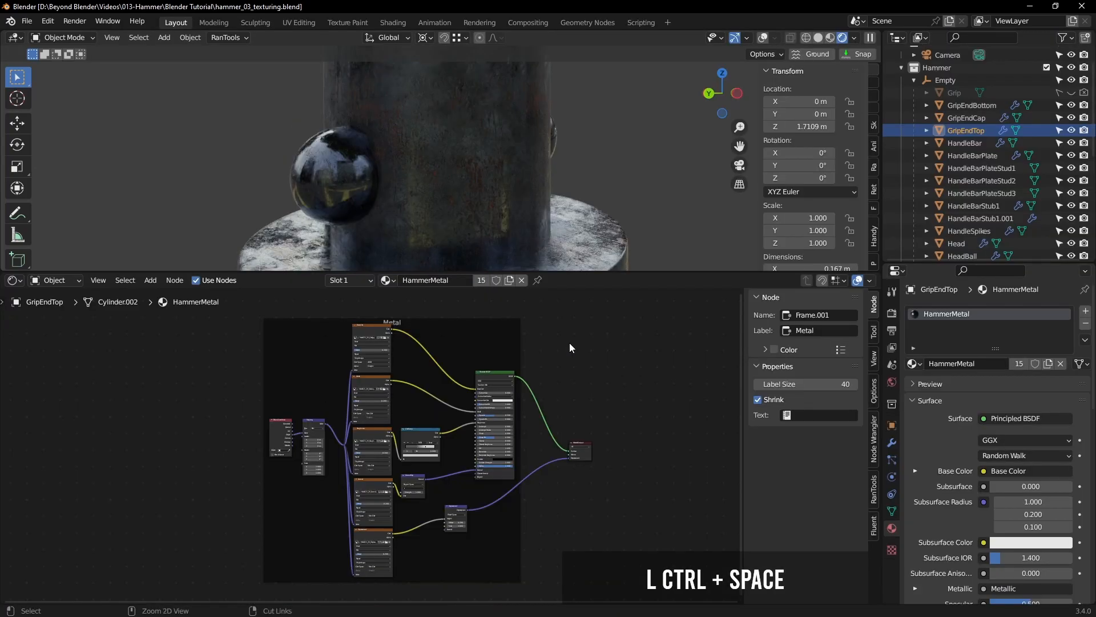
Step: Compare the shaft and stud's finish with HammerMetal's Roughness texture and ColorRamp nodes muted and unmuted
scroll(472, 458, up, 4)
scroll(472, 458, up, 3)
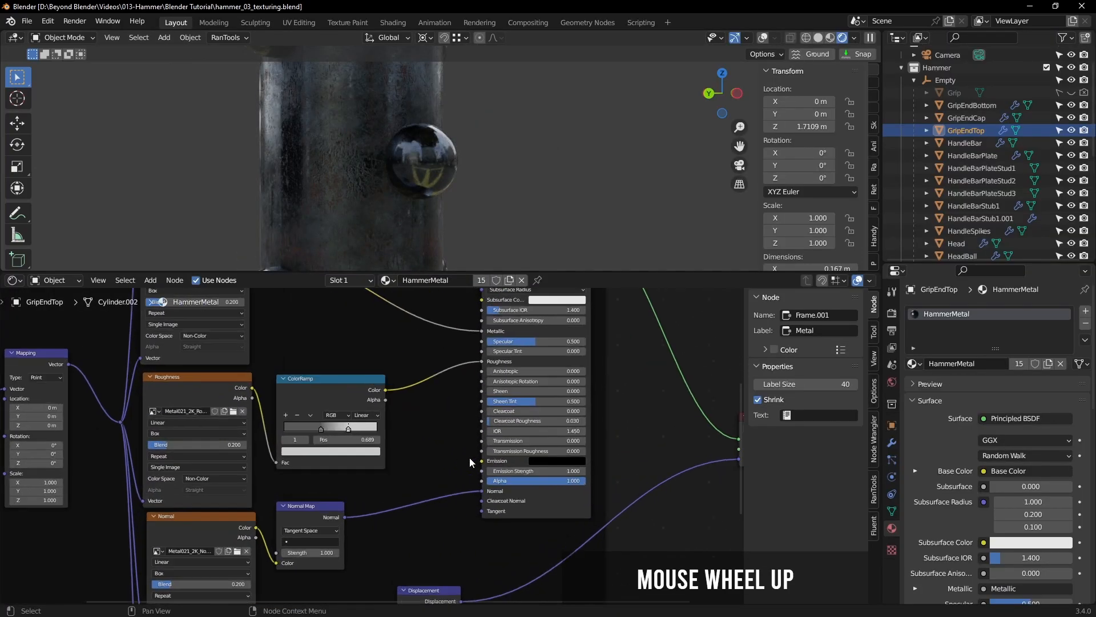
scroll(414, 136, up, 2)
scroll(413, 136, up, 1)
mouse_move(447, 166)
shift+middle_down()
mouse_move(451, 135)
mouse_move(450, 147)
shift+middle_up()
shift+middle_drag(423, 416, 514, 407)
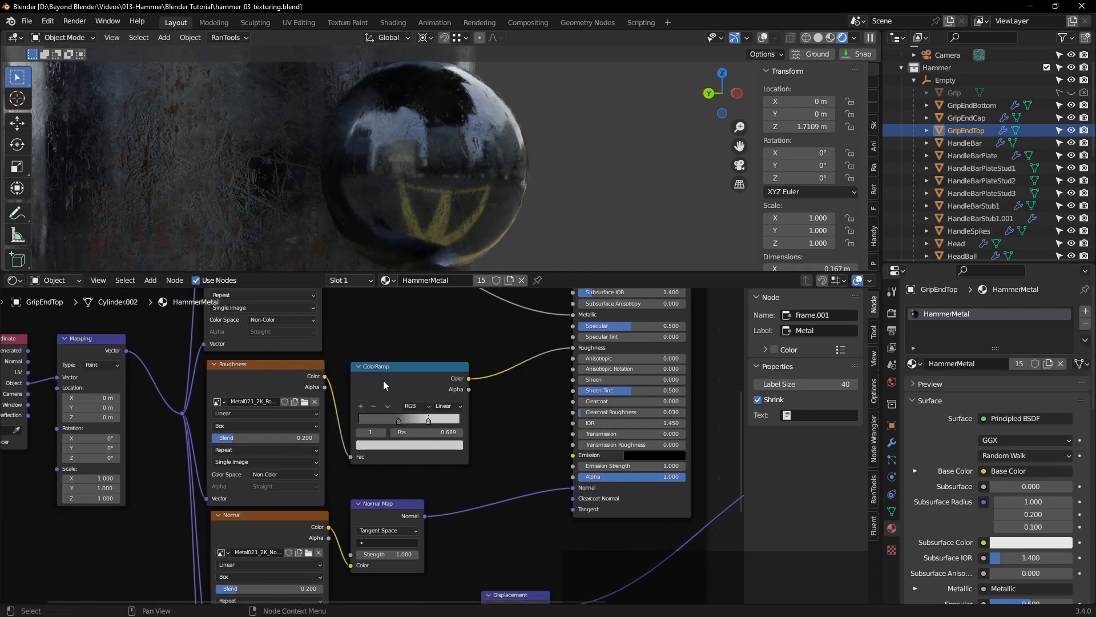
click(392, 367)
shift+click(257, 363)
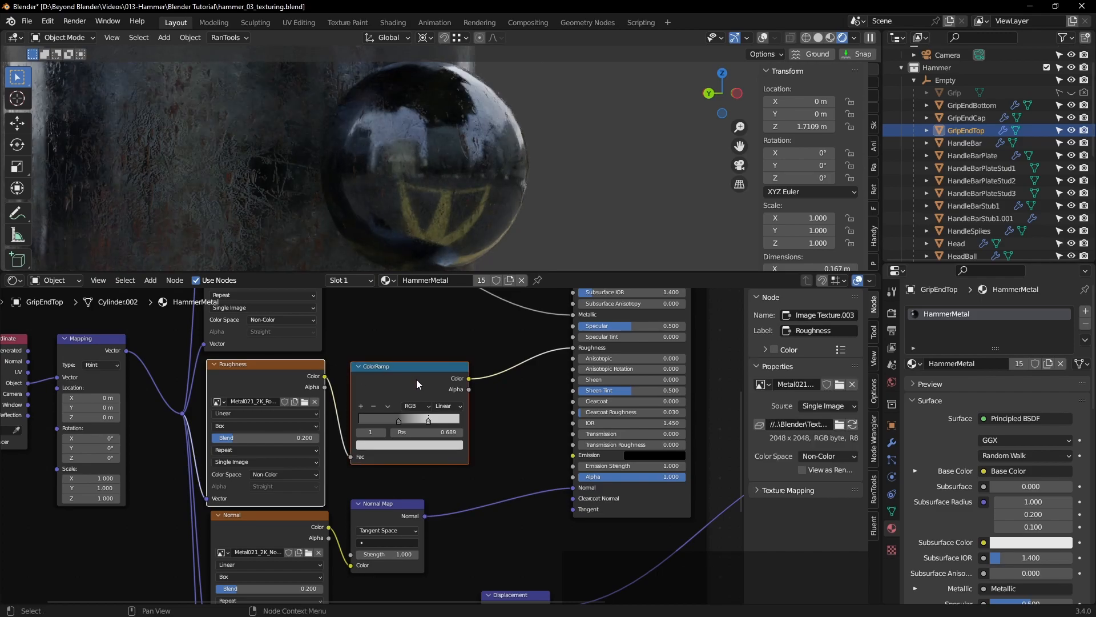
key(m)
key(m)
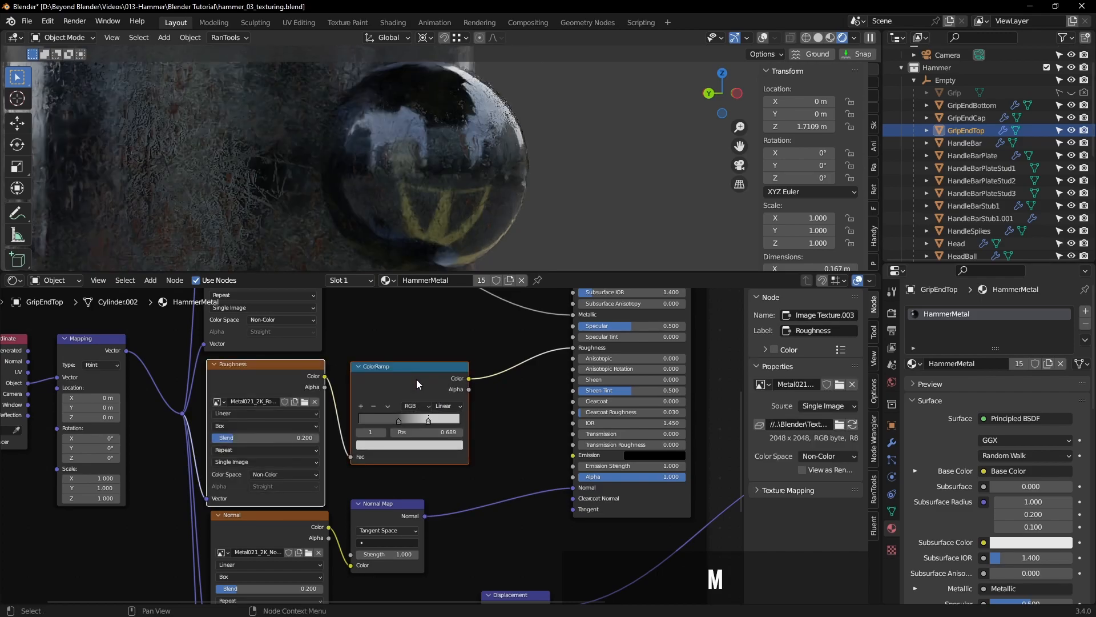
Step: Preview the roughness ColorRamp's output directly on the shaft and stud
click(623, 201)
click(410, 367)
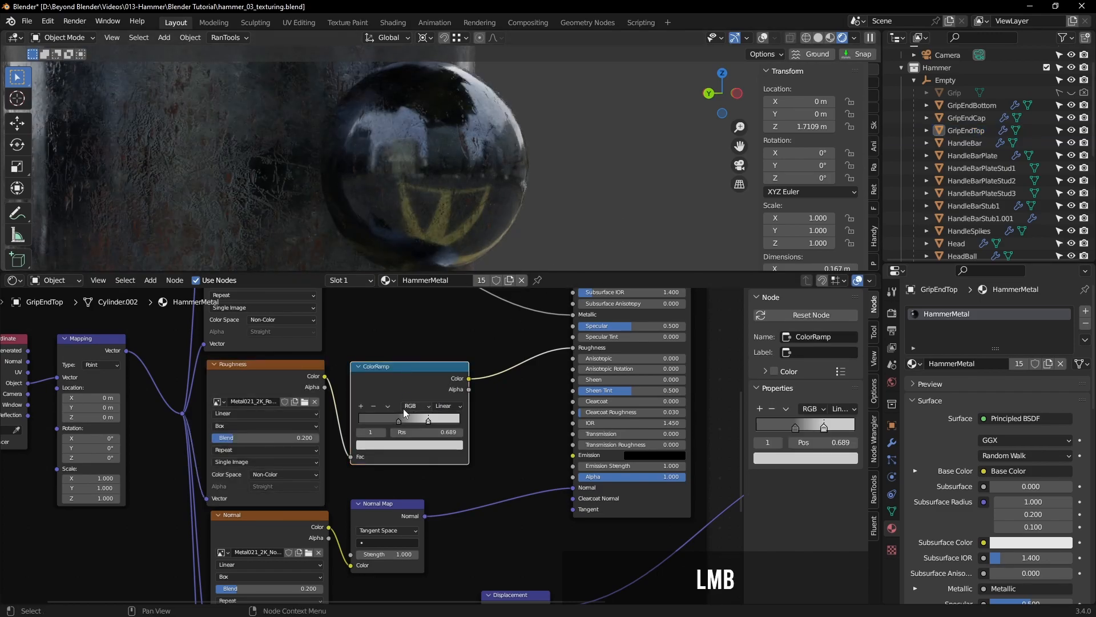
click(399, 420)
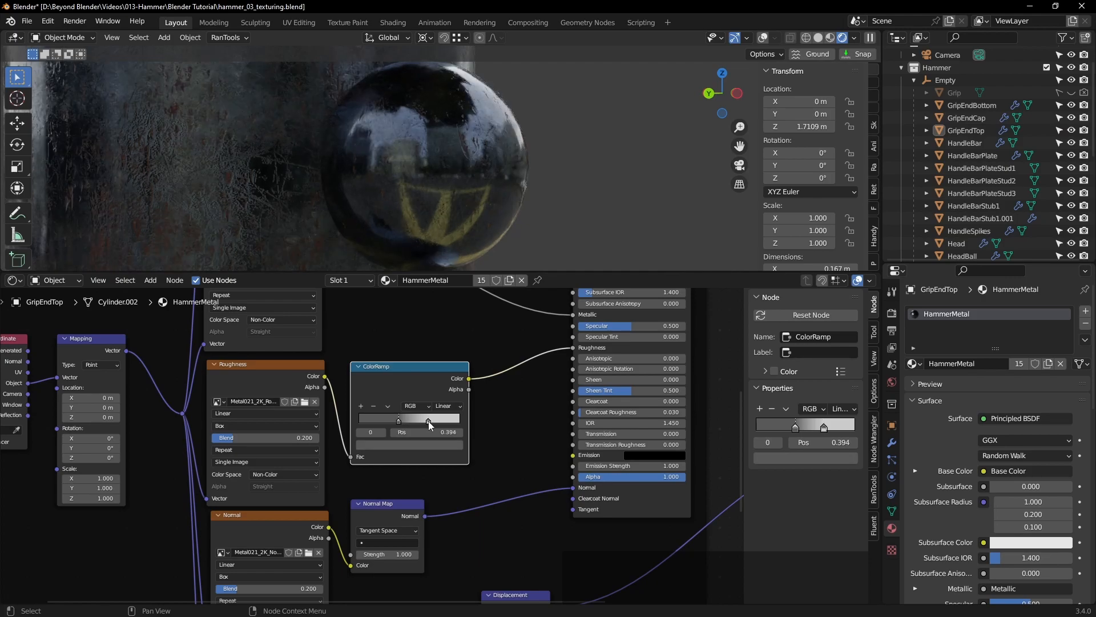
ctrl+shift+click(419, 369)
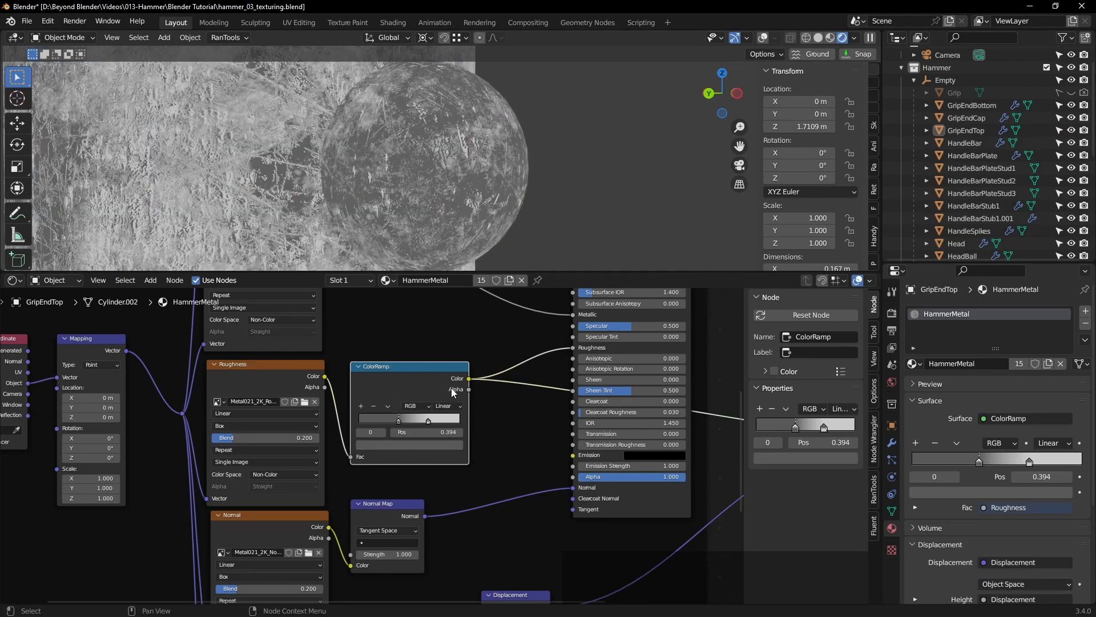
Step: Move the roughness ColorRamp's light stop to about 0.697 and dark stop to 0.199, restoring the Principled BSDF as the surface output
drag(428, 421, 391, 421)
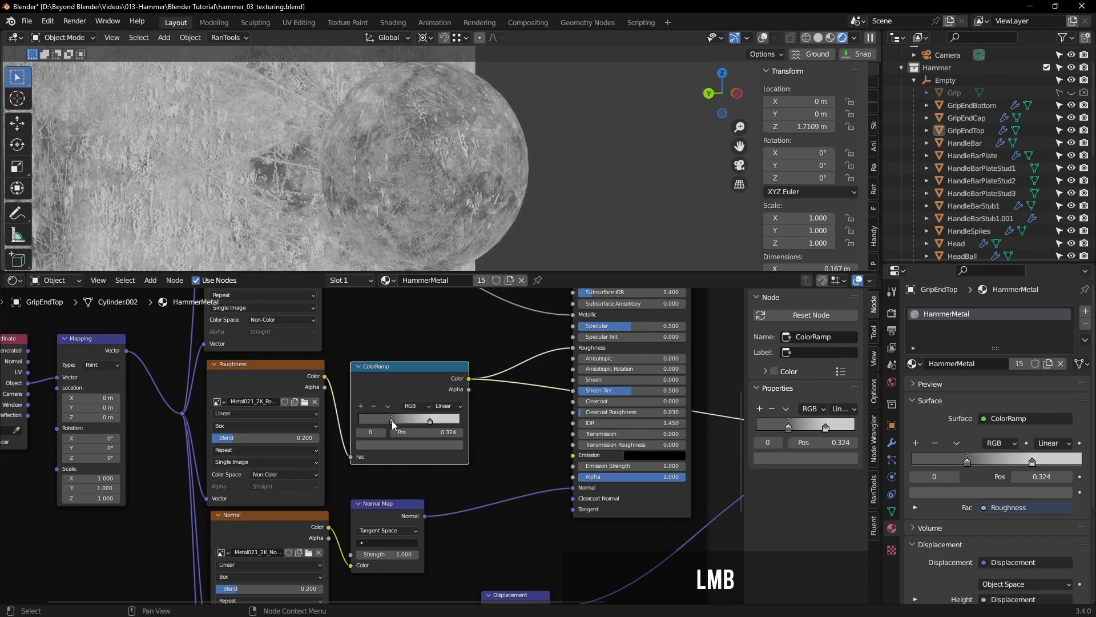
drag(429, 420, 427, 422)
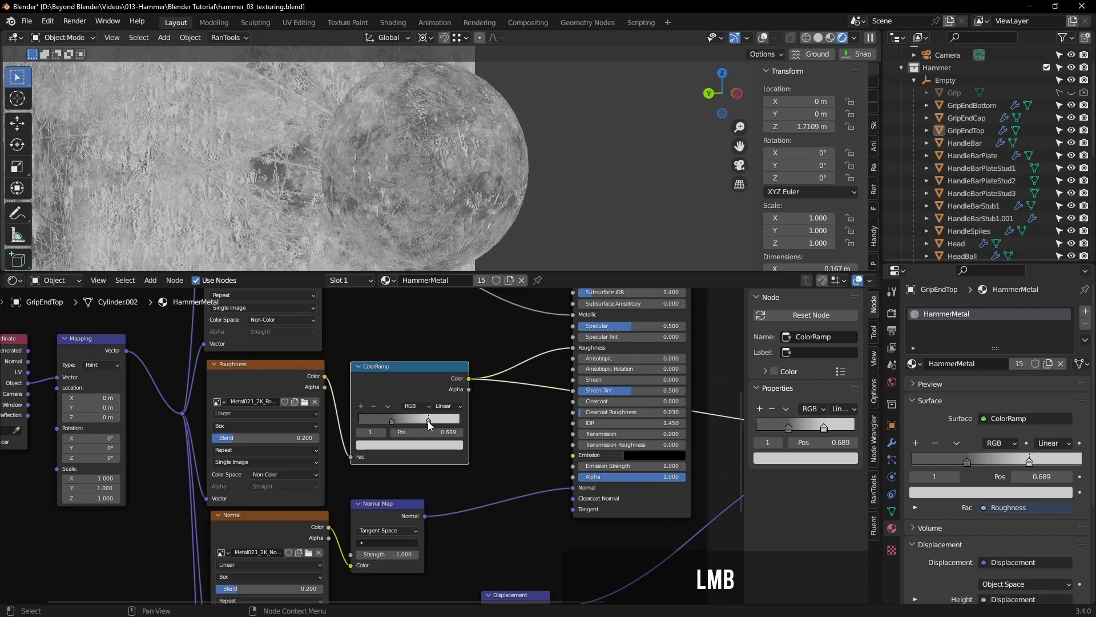
ctrl+shift+click(674, 500)
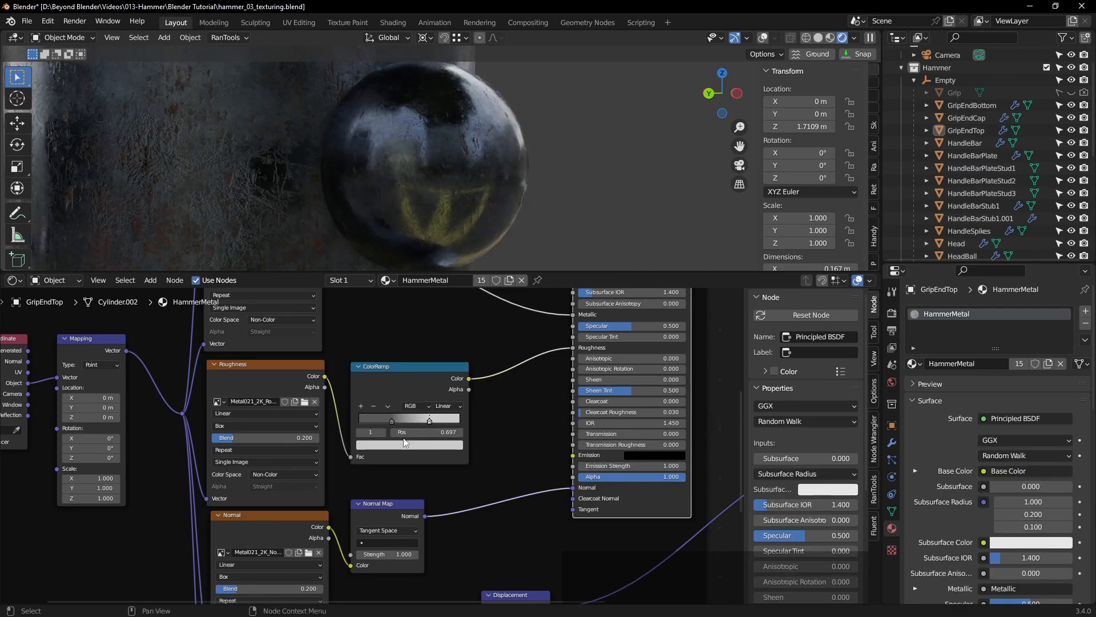
mouse_move(391, 421)
mouse_down()
mouse_move(370, 420)
mouse_move(379, 423)
mouse_up()
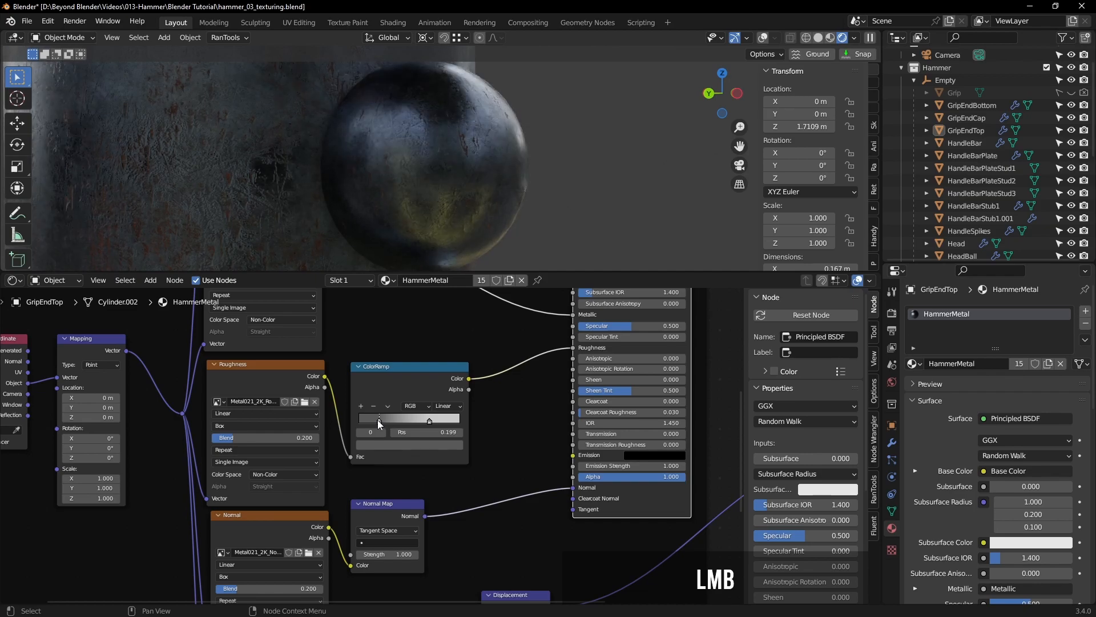
Step: Examine the adjusted metal roughness along the shaft and head, then the leather-wrapped grip
scroll(571, 173, down, 3)
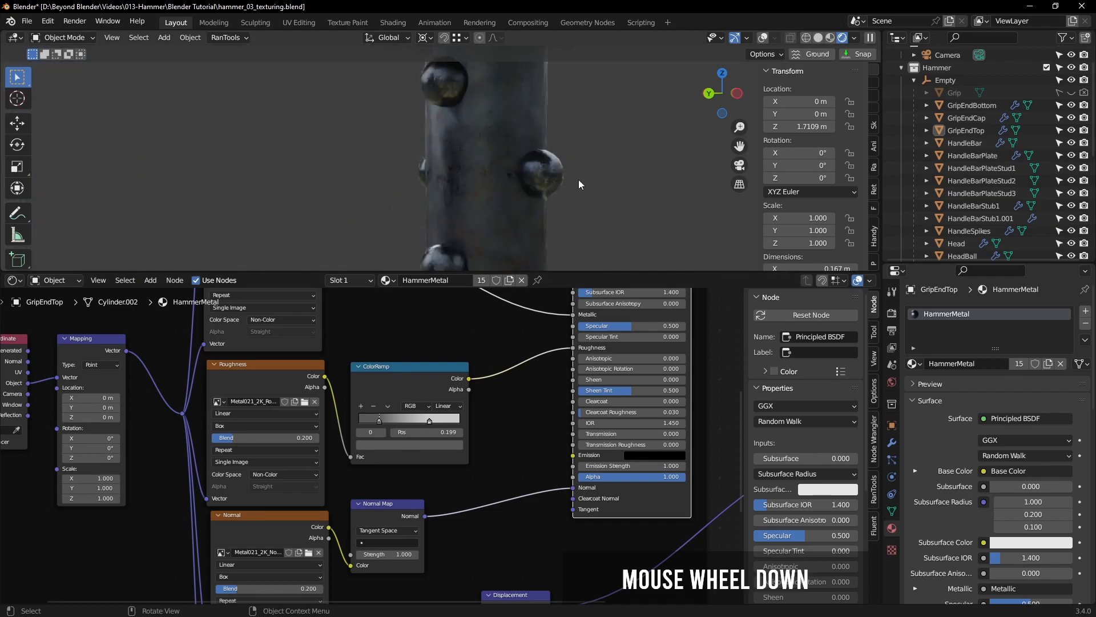
shift+middle_drag(653, 162, 570, 136)
scroll(595, 169, down, 3)
middle_drag(632, 176, 607, 146)
scroll(639, 192, down, 3)
scroll(565, 166, up, 2)
scroll(565, 168, up, 2)
shift+middle_drag(551, 166, 619, 169)
scroll(628, 169, up, 4)
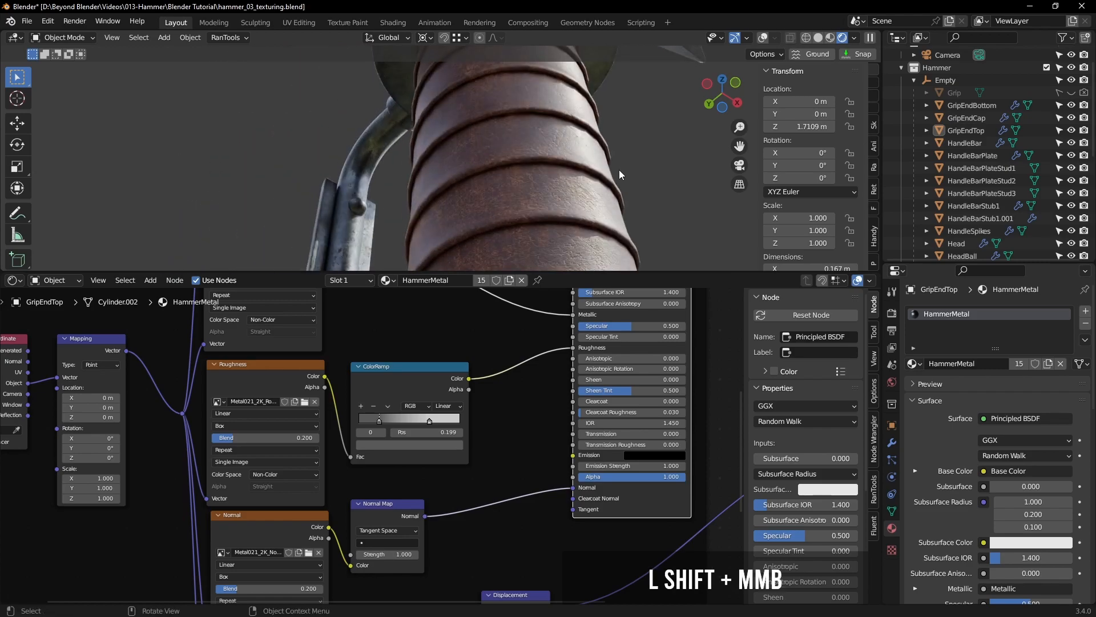
Step: Set the leather strap's Subdivision modifier to 1 viewport level and 2 render levels
click(580, 174)
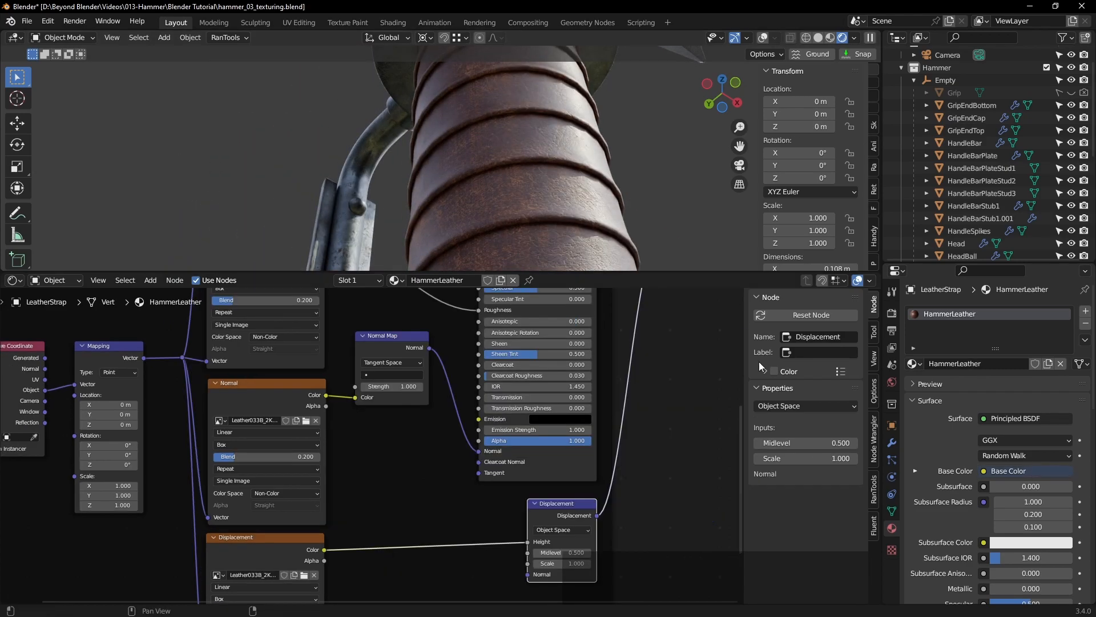
click(892, 443)
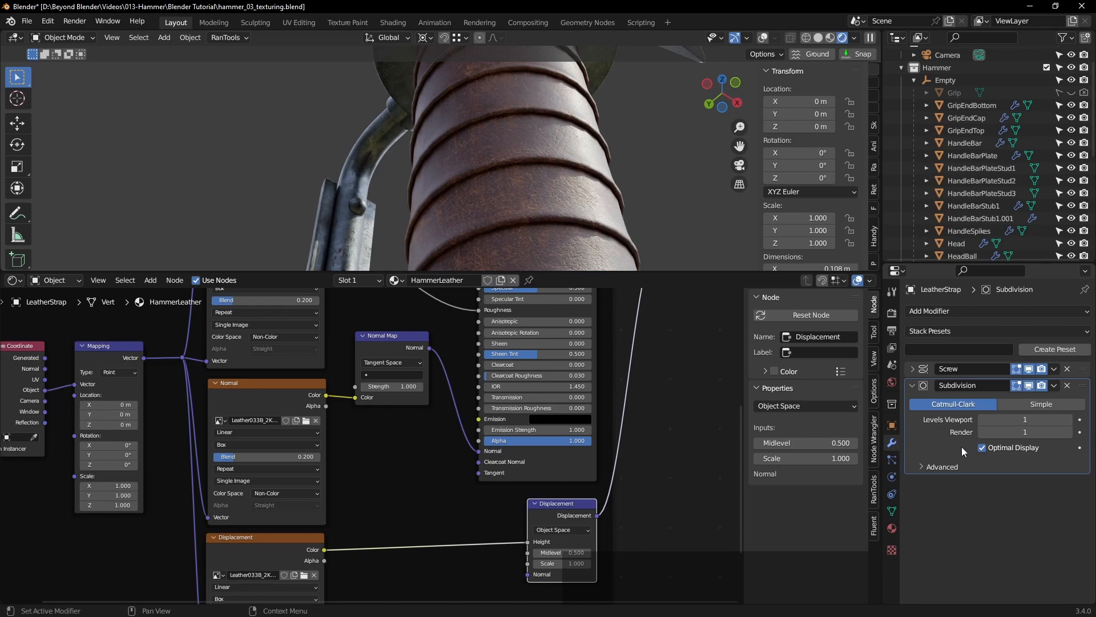
click(1069, 422)
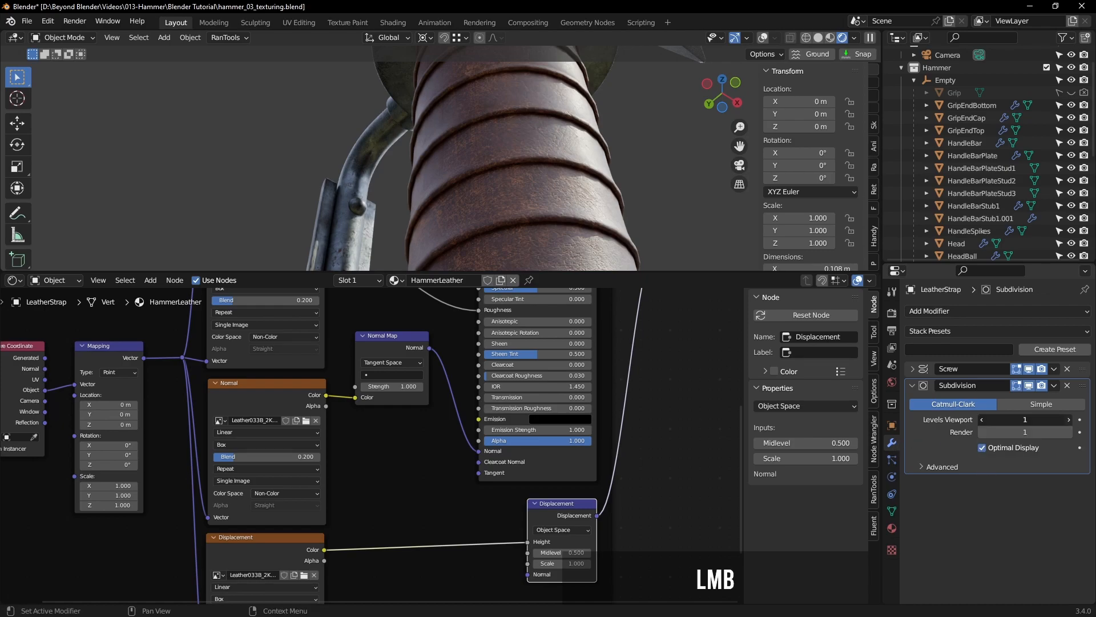
click(1069, 433)
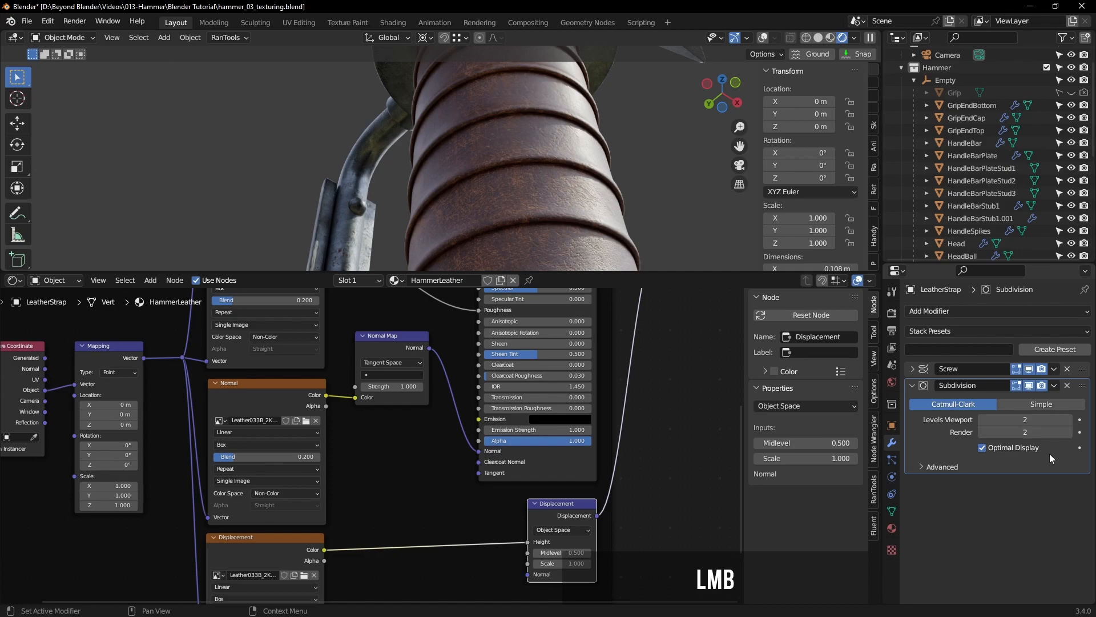
click(982, 420)
click(912, 386)
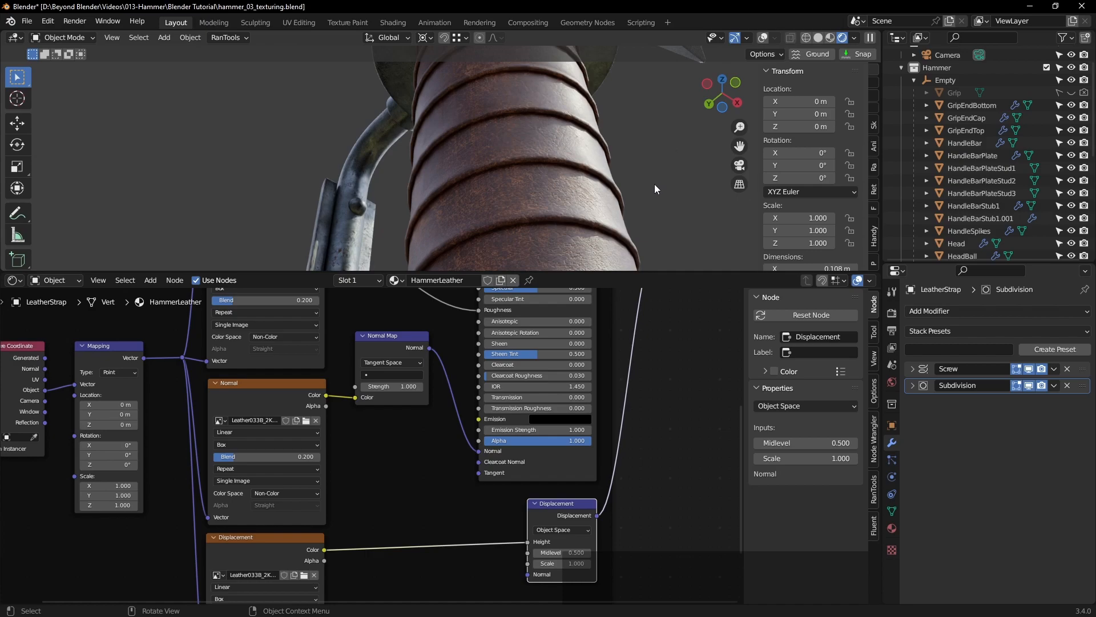
Step: Inspect the stud on top of the hammer's head up close in wireframe shading
scroll(474, 186, down, 3)
shift+middle_drag(484, 177, 494, 156)
shift+middle_drag(503, 117, 382, 246)
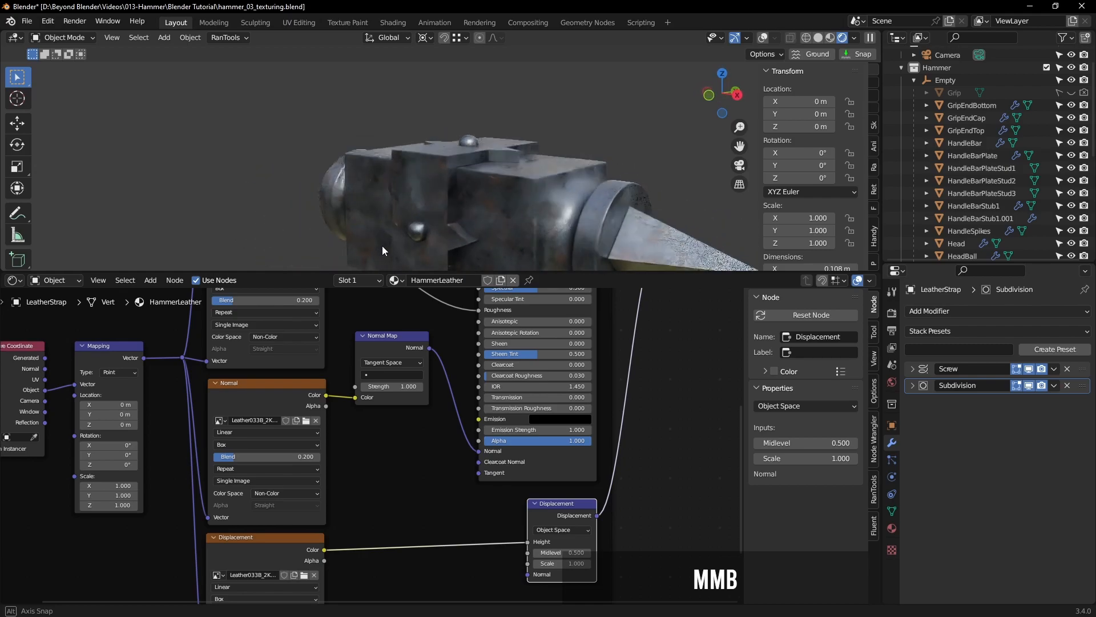
scroll(458, 151, up, 5)
scroll(463, 151, up, 2)
mouse_move(472, 149)
shift+middle_down()
mouse_move(544, 146)
mouse_move(495, 206)
mouse_move(508, 183)
mouse_move(532, 181)
shift+middle_up()
key(z)
click(463, 181)
Step: Select the stud on top of the hammer's head in solid shading and return to rendered shading
key(z)
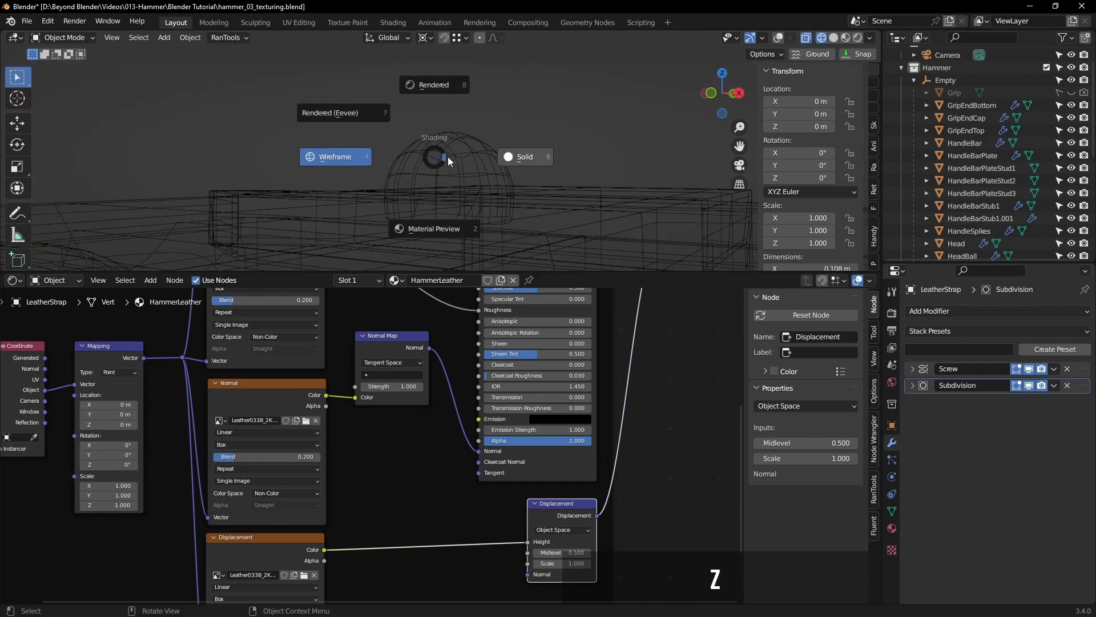
click(492, 158)
click(488, 167)
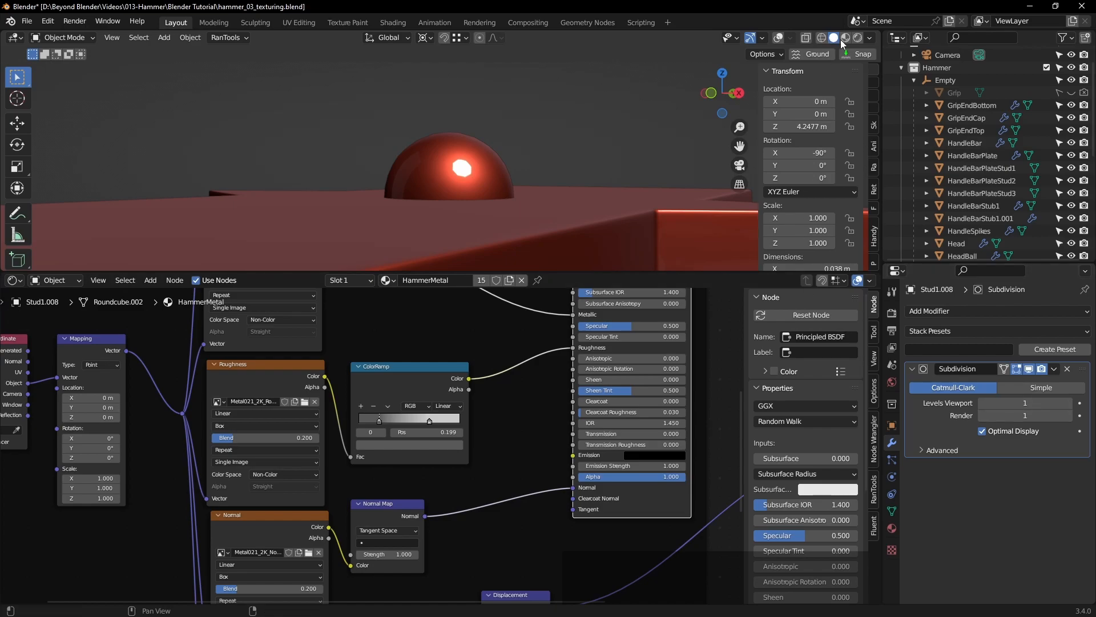
click(858, 38)
click(605, 110)
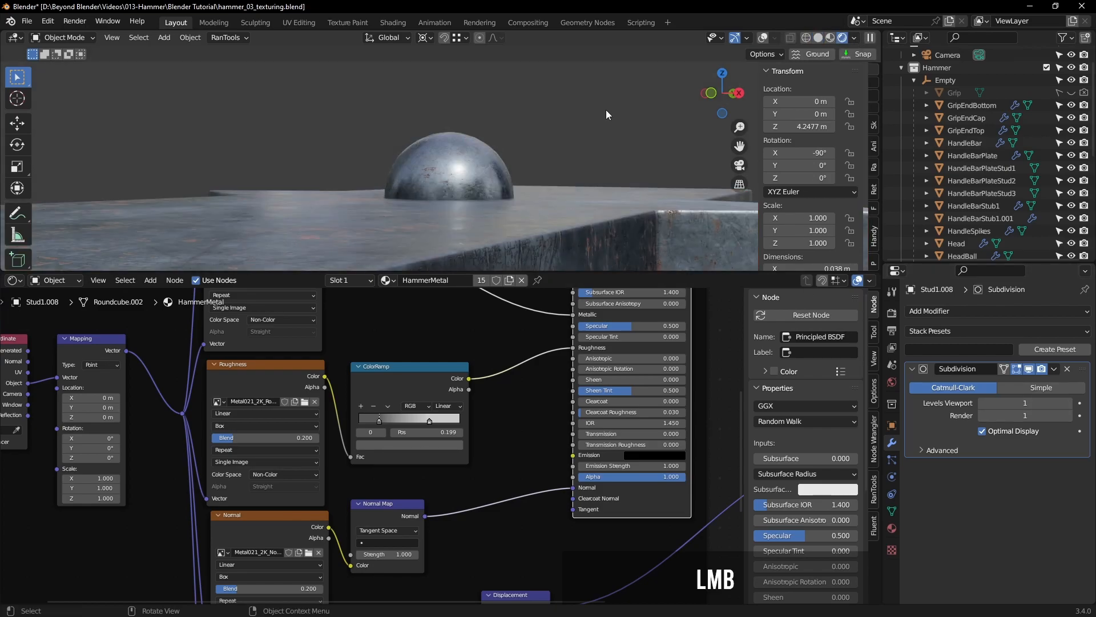
Step: Examine the hammer head and shaft in rendered view, then the overall HammerMetal node tree
scroll(598, 172, down, 6)
shift+middle_drag(608, 210, 672, 150)
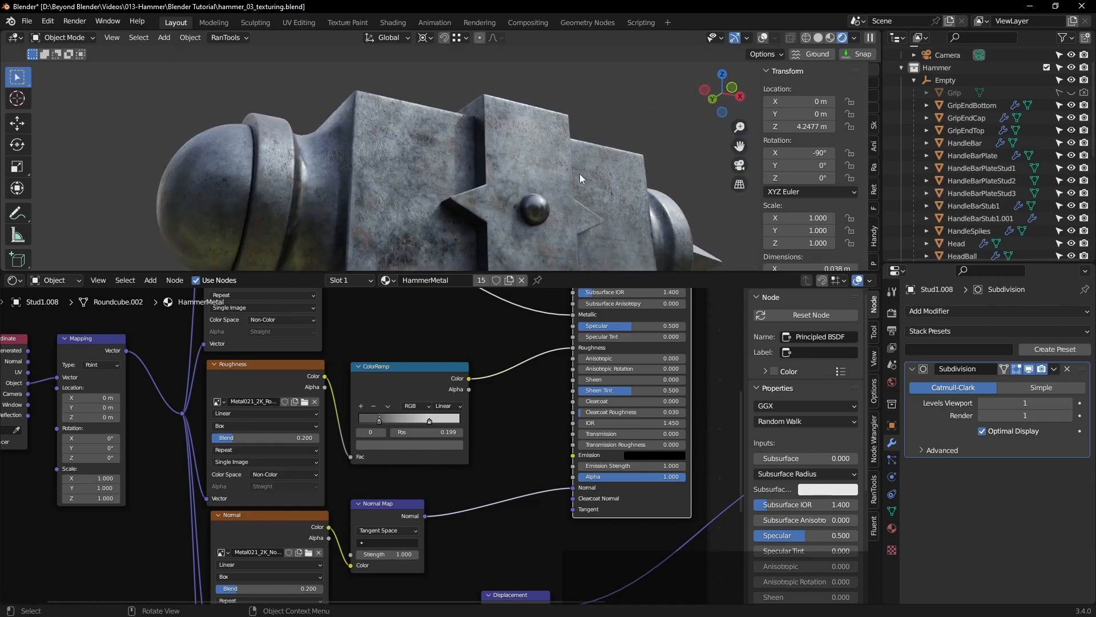
middle_drag(535, 190, 598, 245)
scroll(564, 208, down, 3)
shift+middle_drag(564, 207, 551, 133)
scroll(584, 174, down, 2)
shift+middle_drag(584, 173, 505, 126)
scroll(536, 393, down, 5)
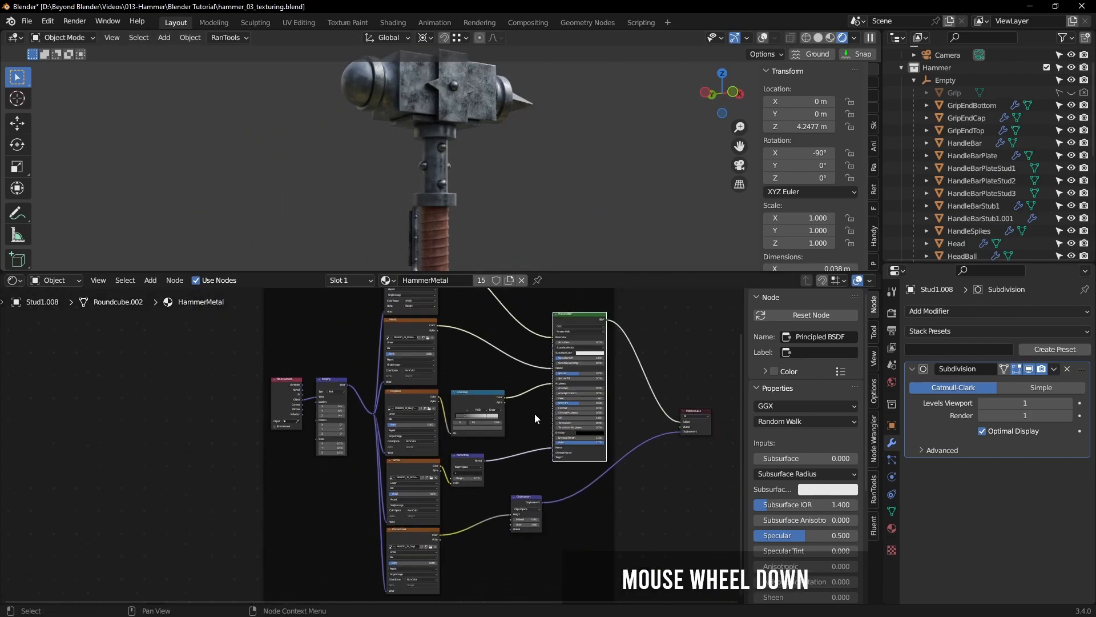
middle_drag(546, 391, 471, 413)
scroll(560, 392, down, 1)
mouse_move(559, 392)
middle_down()
mouse_move(539, 383)
mouse_move(550, 390)
middle_up()
Step: Add an Ambient Occlusion node to the HammerMetal material, outside the Metal frame near the Principled BSDF
click(528, 391)
shift+middle_drag(533, 200, 576, 181)
scroll(526, 206, up, 3)
shift+middle_drag(544, 355, 550, 393)
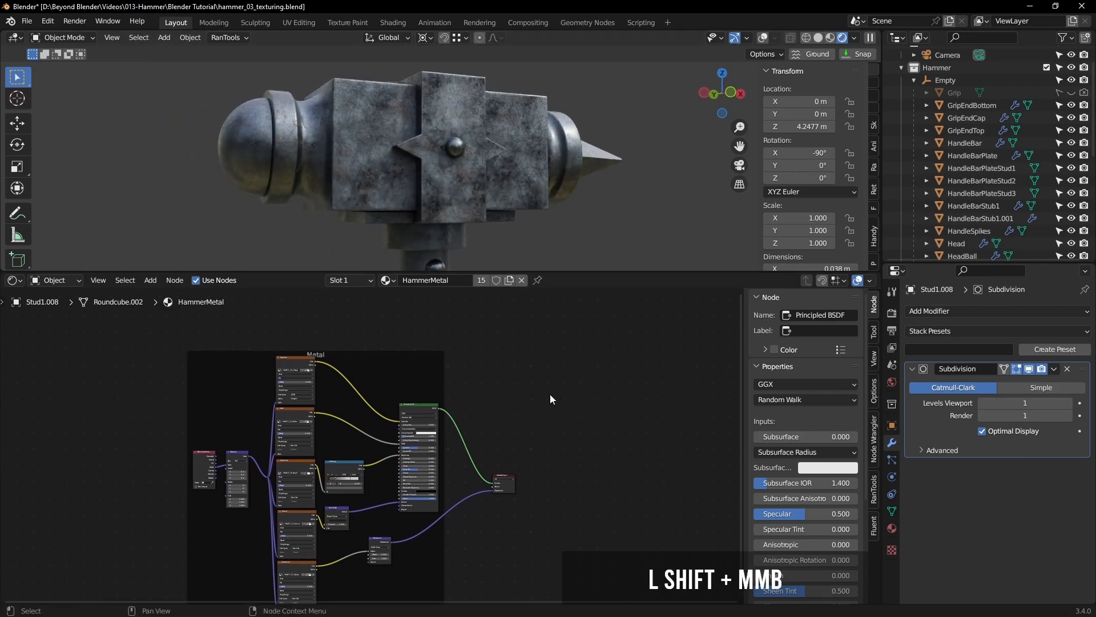
key(shift+a)
mouse_move(508, 322)
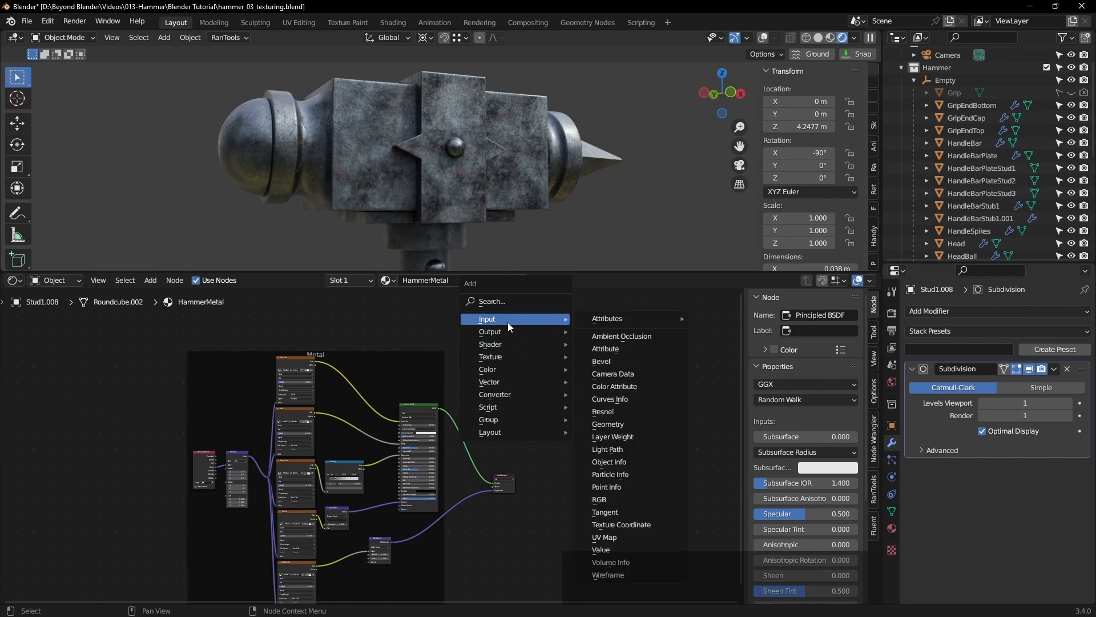
click(622, 335)
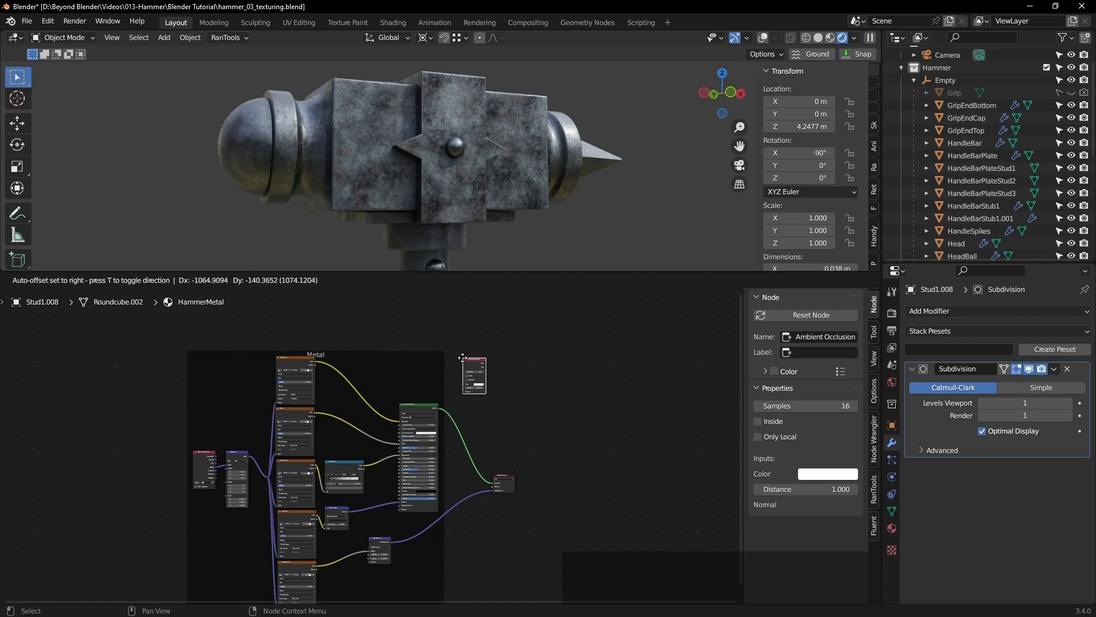
click(463, 357)
Step: Move the Material Output farther from the Metal frame and shift the Ambient Occlusion node closer to it
scroll(501, 374, up, 3)
drag(508, 589, 625, 477)
scroll(438, 380, up, 3)
shift+middle_drag(578, 367, 508, 409)
scroll(507, 409, up, 1)
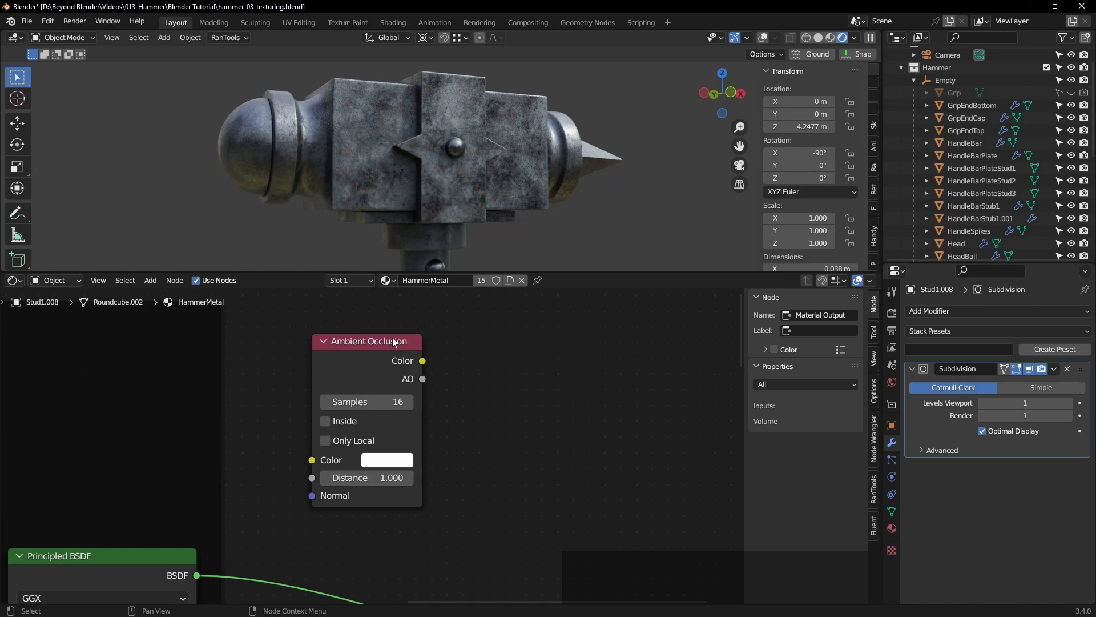
drag(337, 345, 288, 350)
Step: Preview the Ambient Occlusion node's Color output on the hammer and examine the shading in the head's corners
ctrl+shift+click(342, 346)
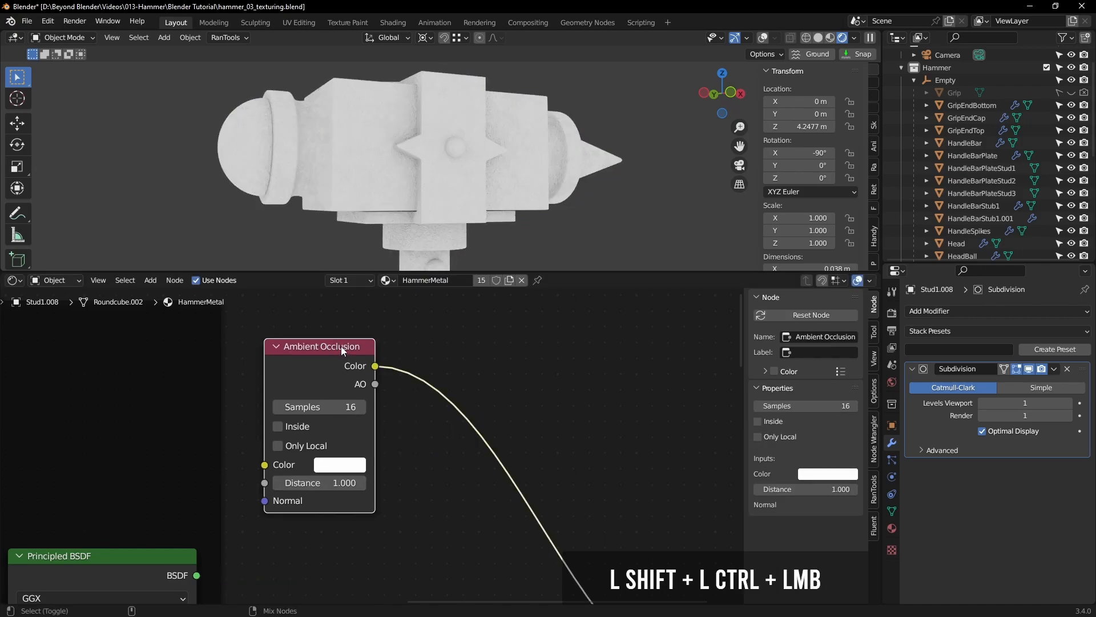
middle_drag(460, 162, 515, 188)
scroll(515, 188, up, 3)
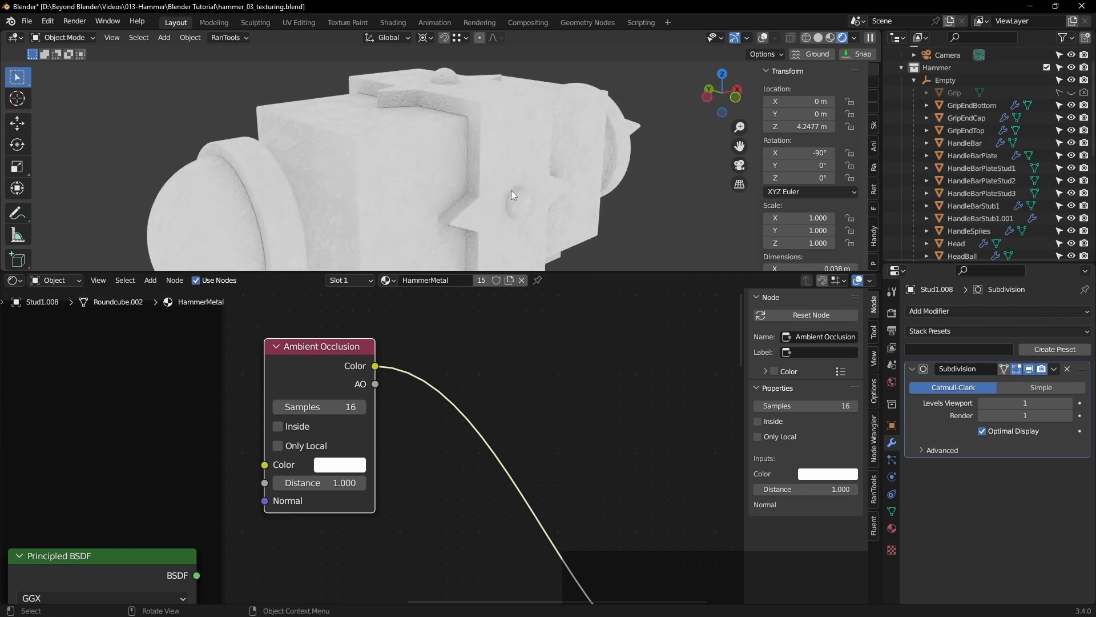
scroll(512, 190, up, 2)
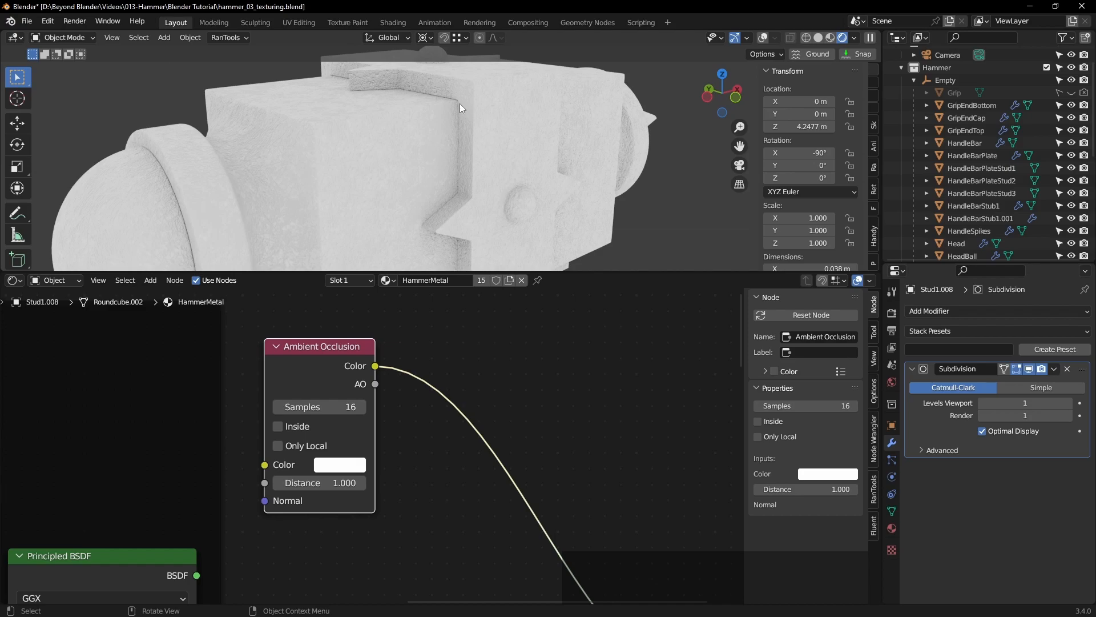
middle_drag(381, 214, 379, 190)
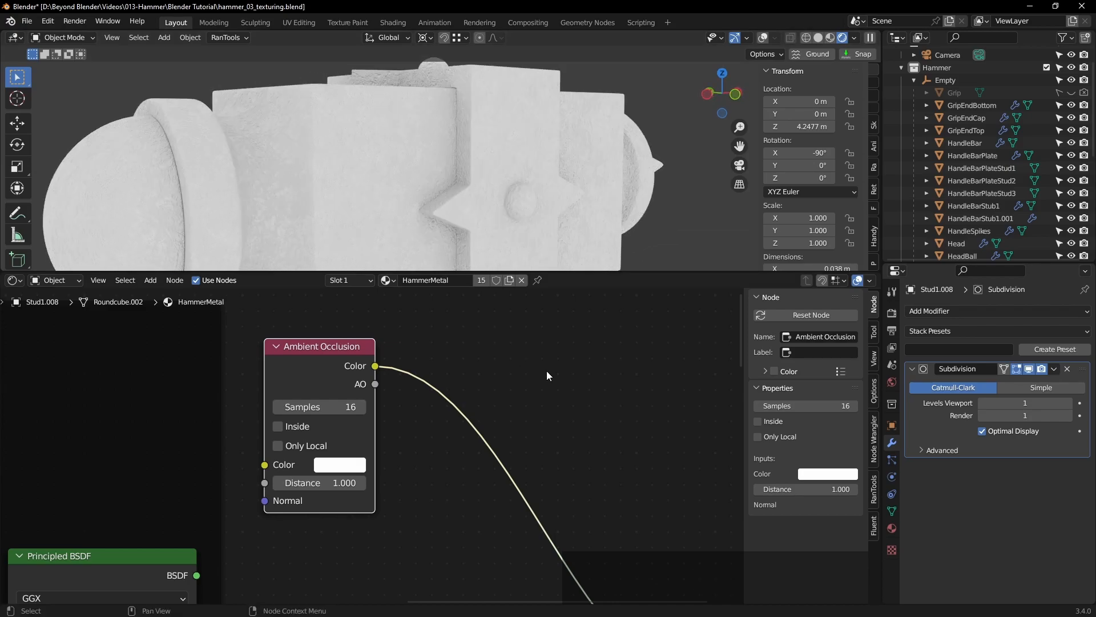
Step: Add a ColorRamp node on the link between the Ambient Occlusion node and the Material Output
scroll(555, 420, down, 3)
key(shift+a)
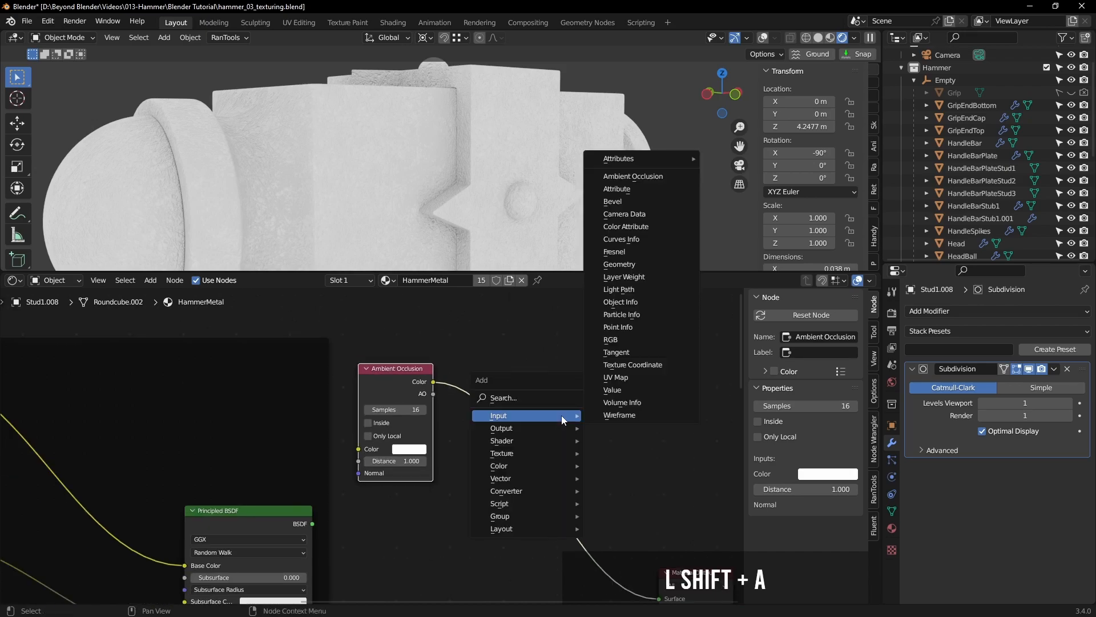
click(567, 491)
click(624, 350)
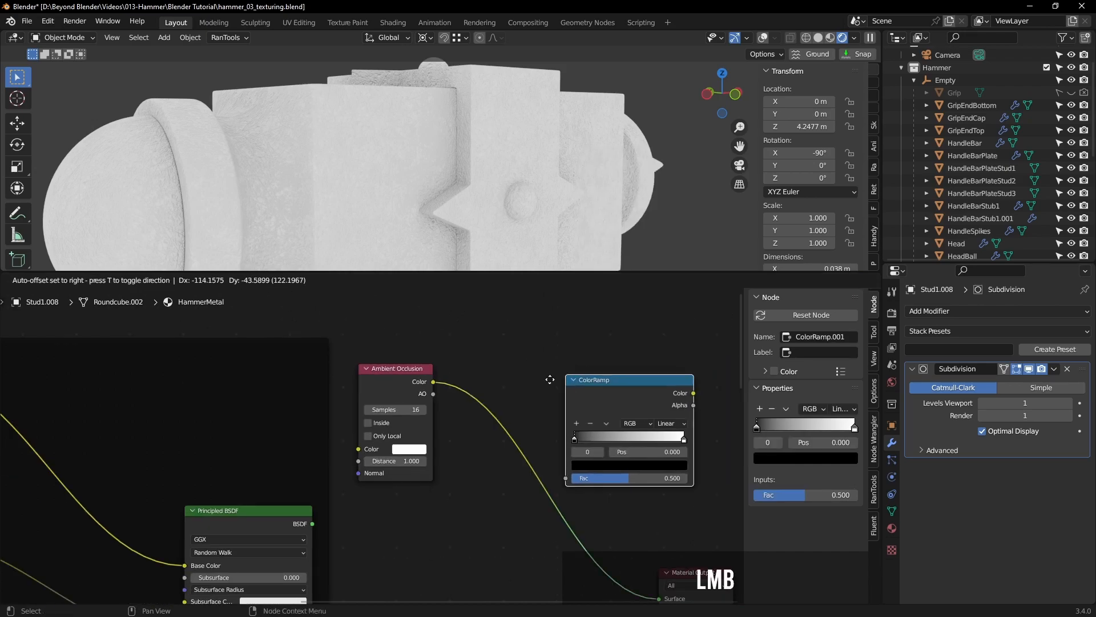
click(467, 378)
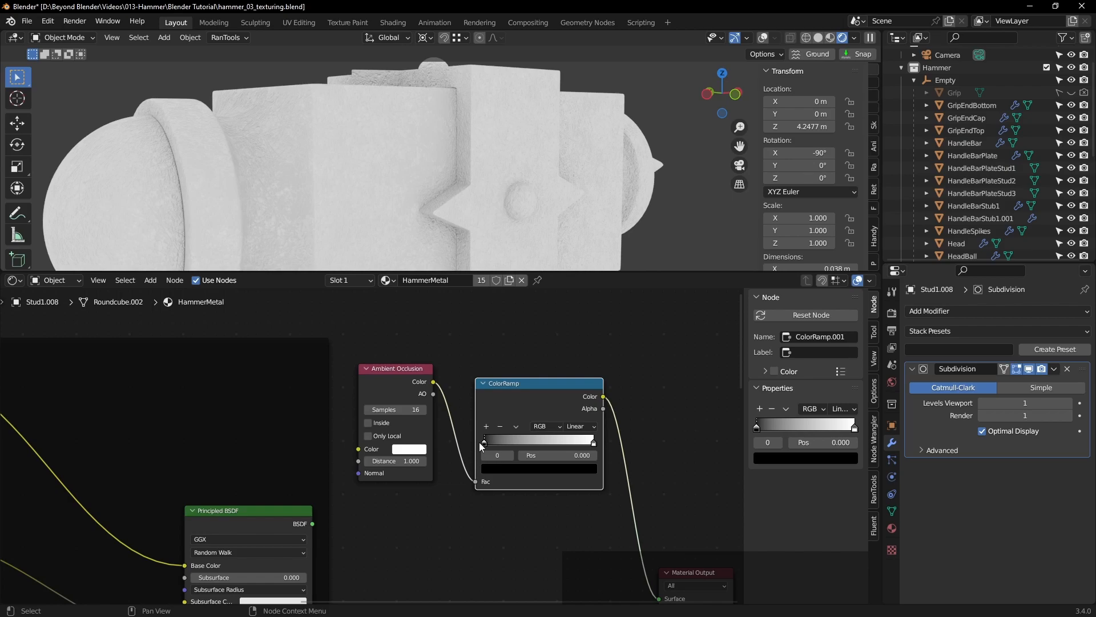
Step: Move the new color ramp's black stop to position 0.162 and set its interpolation to Ease
mouse_move(490, 442)
mouse_down()
mouse_move(531, 437)
mouse_move(502, 438)
mouse_up()
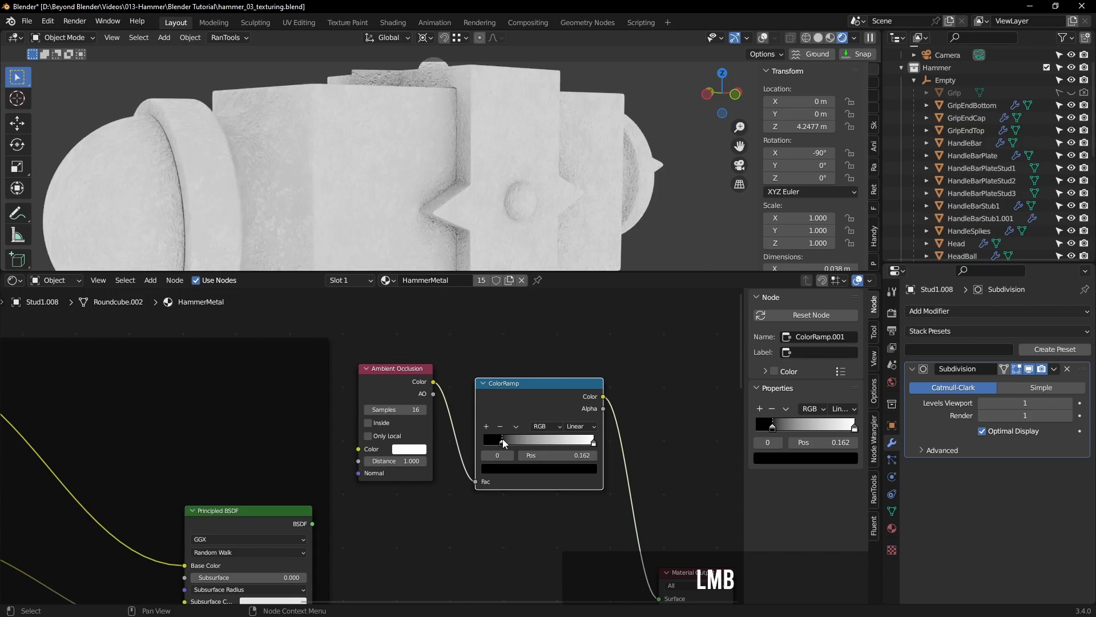
click(565, 427)
click(581, 437)
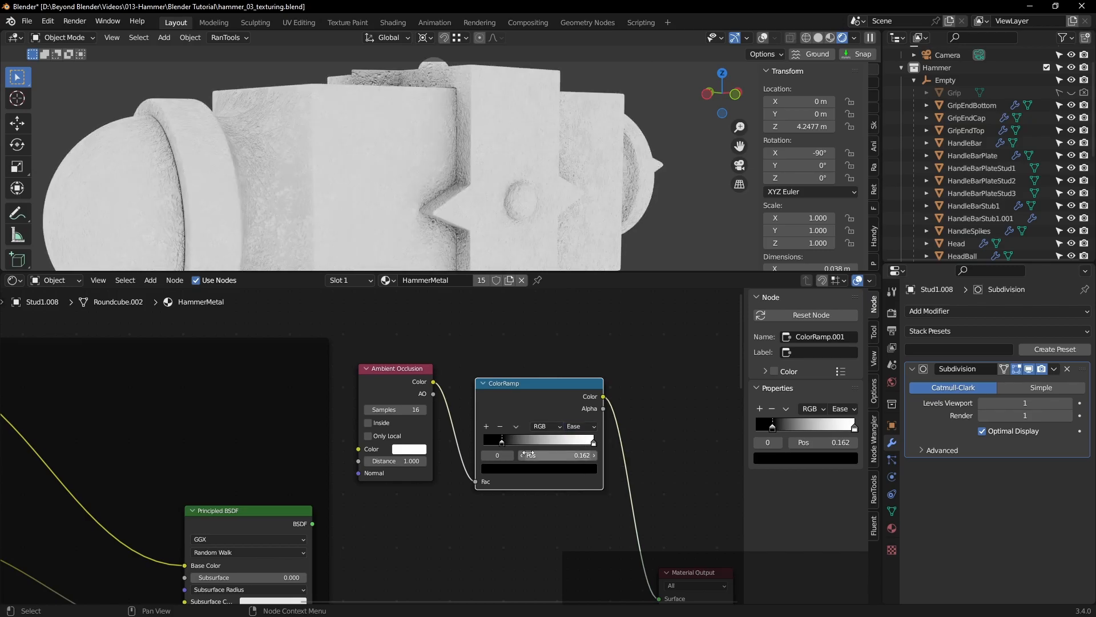
Step: Try the Ambient Occlusion node's Only Local option while viewing the shaft below the hammer head, and disable it again
middle_drag(571, 228, 574, 180)
scroll(520, 213, down, 3)
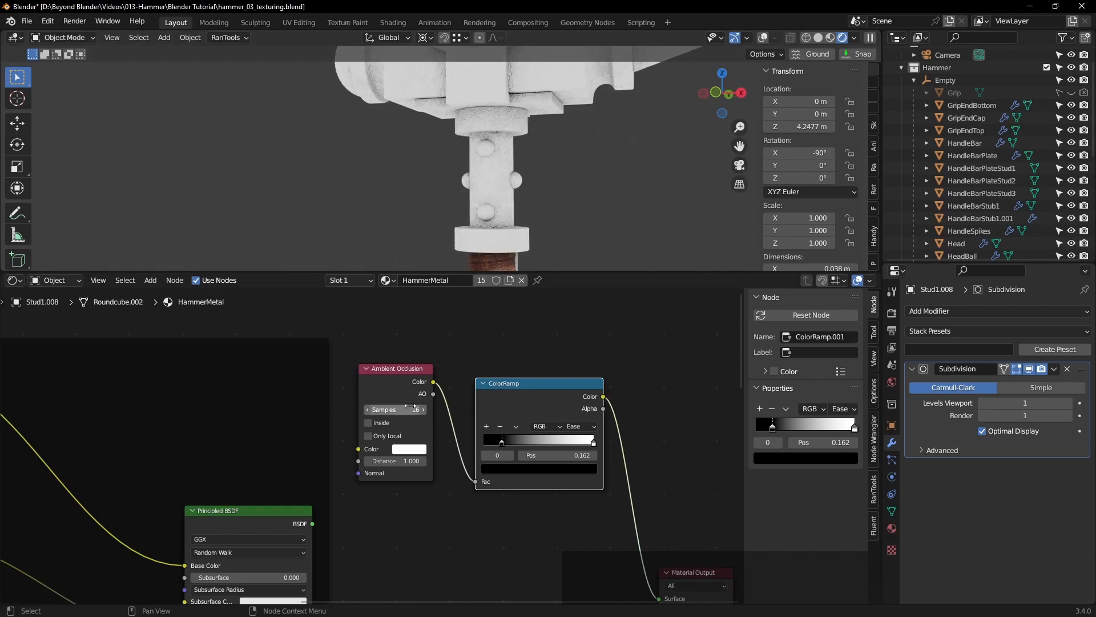
click(368, 436)
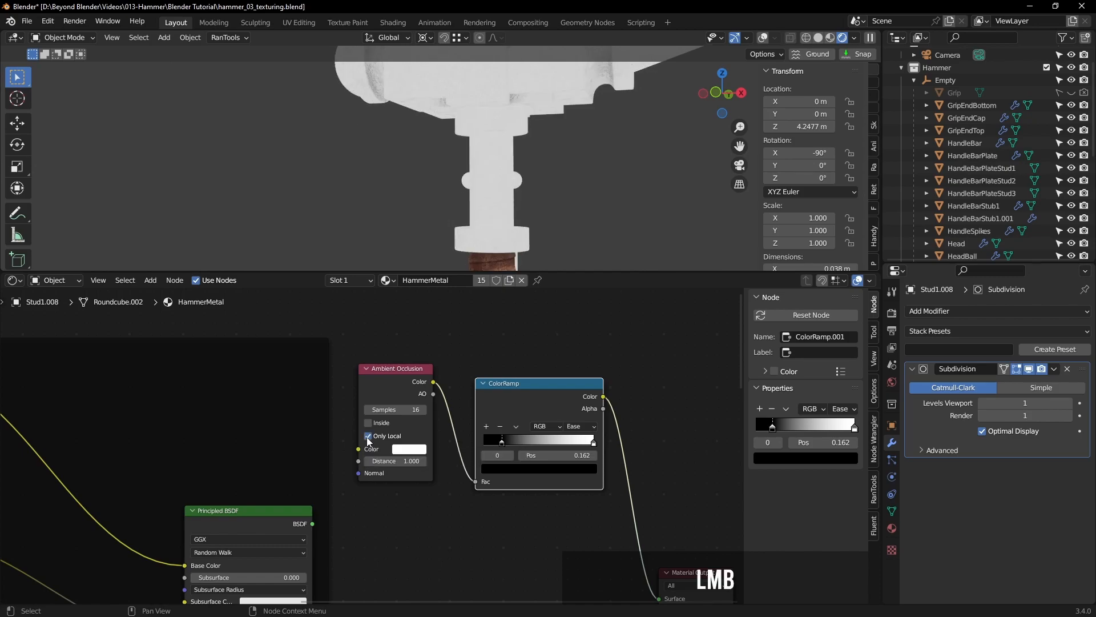
click(367, 437)
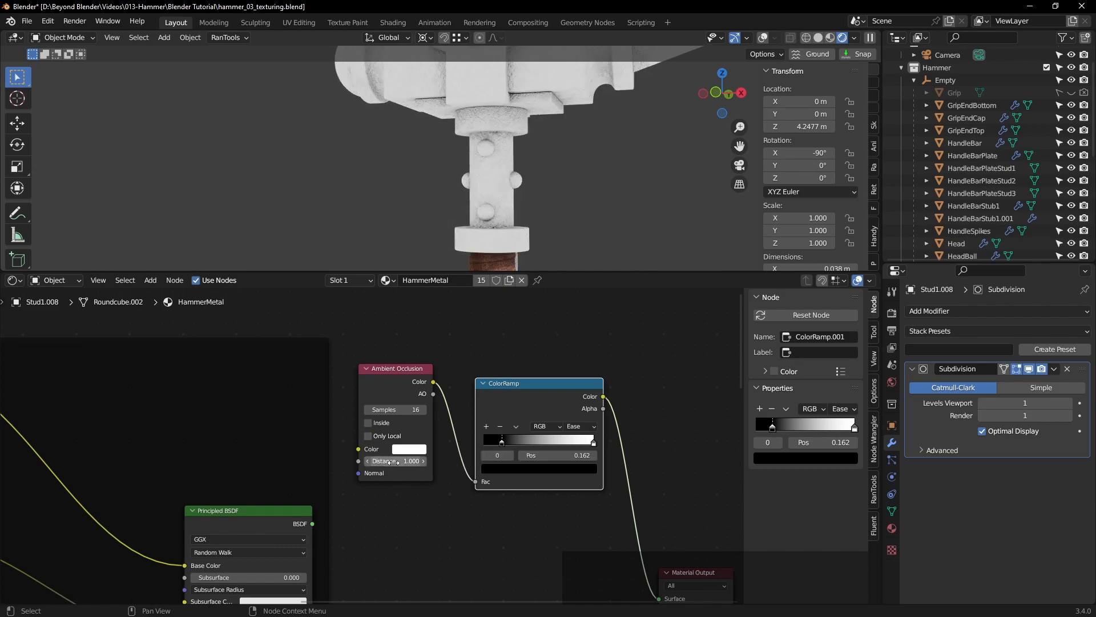
Step: Try different Ambient Occlusion distances on the hammer head and reset the distance to 1
mouse_move(527, 193)
shift+middle_down()
mouse_move(504, 235)
mouse_move(514, 188)
shift+middle_up()
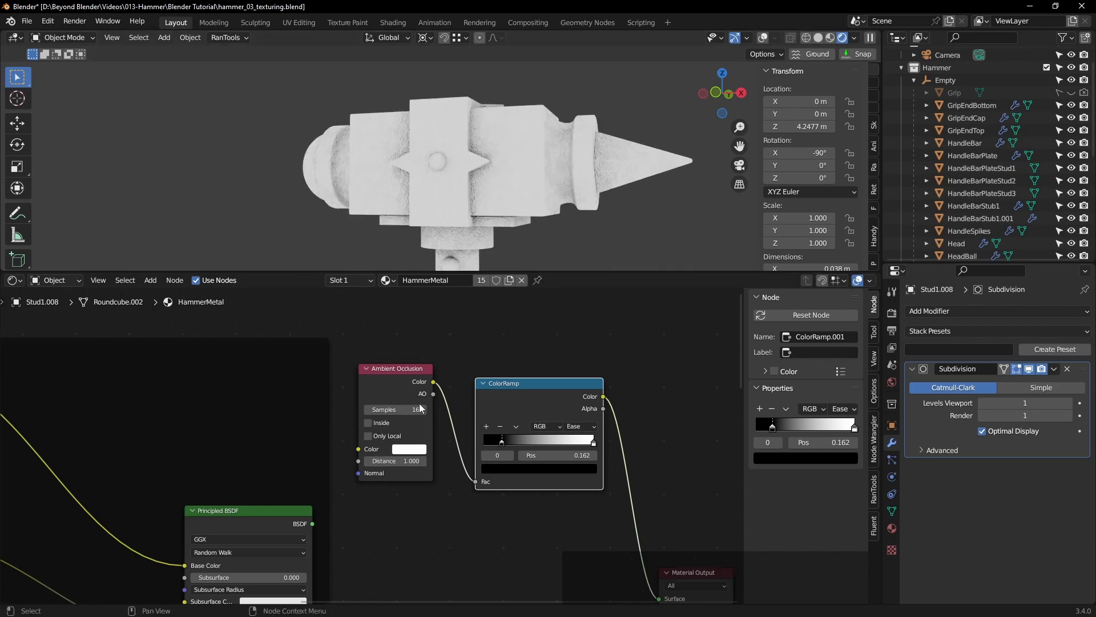
mouse_move(403, 460)
shift+mouse_down()
mouse_move(388, 461)
mouse_move(399, 460)
shift+mouse_up()
shift+drag(410, 460, 427, 460)
click(410, 460)
text(1)
key(Return)
Step: Preview the Ambient Occlusion color ramp on the hammer and move its black stop to position 0.237
middle_drag(620, 138, 578, 169)
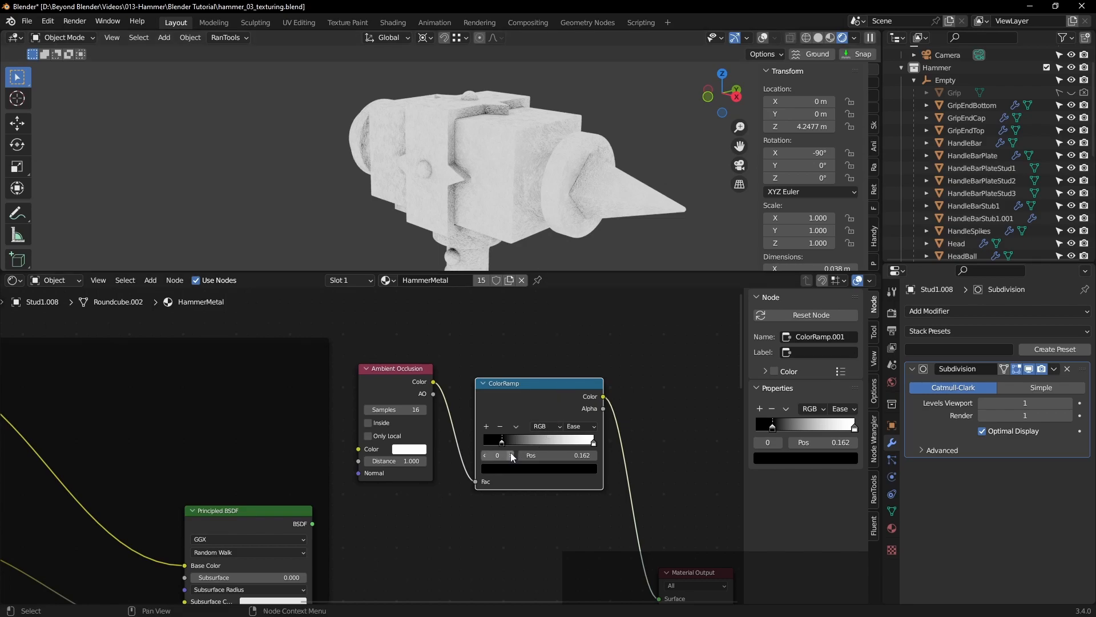
ctrl+shift+click(522, 382)
ctrl+shift+click(522, 381)
mouse_move(501, 444)
mouse_down()
mouse_move(543, 441)
mouse_move(509, 441)
mouse_up()
Step: Examine the occlusion shading around the handle bar plate, collar, studs and shaft from several angles
middle_drag(526, 205, 544, 129)
scroll(595, 183, down, 4)
shift+middle_drag(509, 200, 597, 175)
scroll(514, 190, up, 5)
click(349, 181)
key(KP_Decimal)
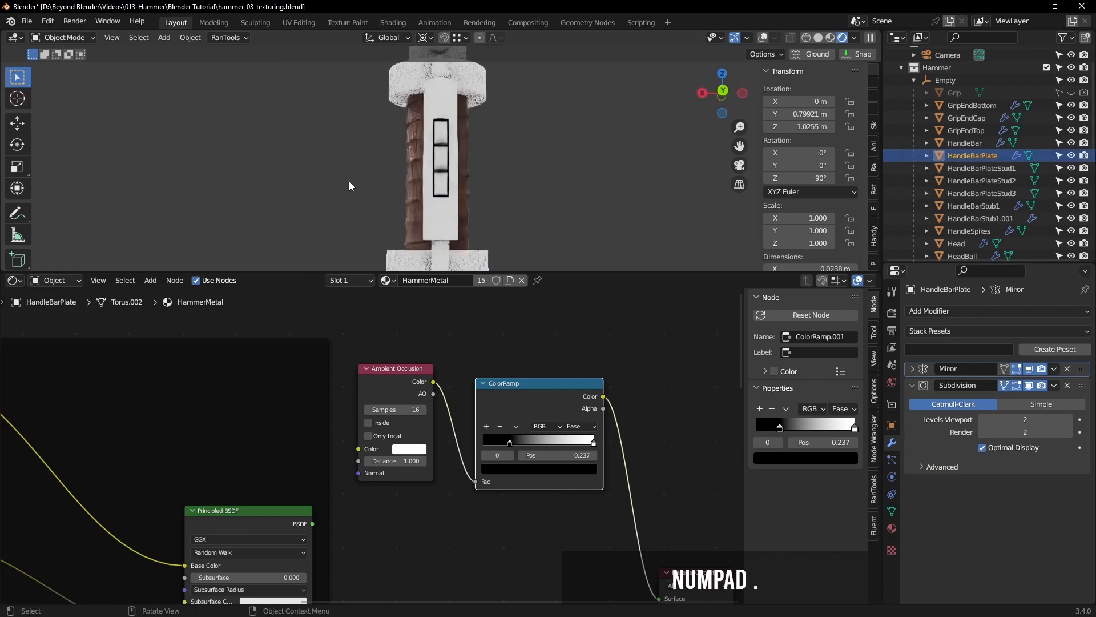
click(589, 161)
middle_drag(589, 161, 442, 197)
scroll(525, 156, up, 3)
scroll(430, 166, down, 2)
scroll(454, 179, up, 3)
scroll(534, 186, down, 2)
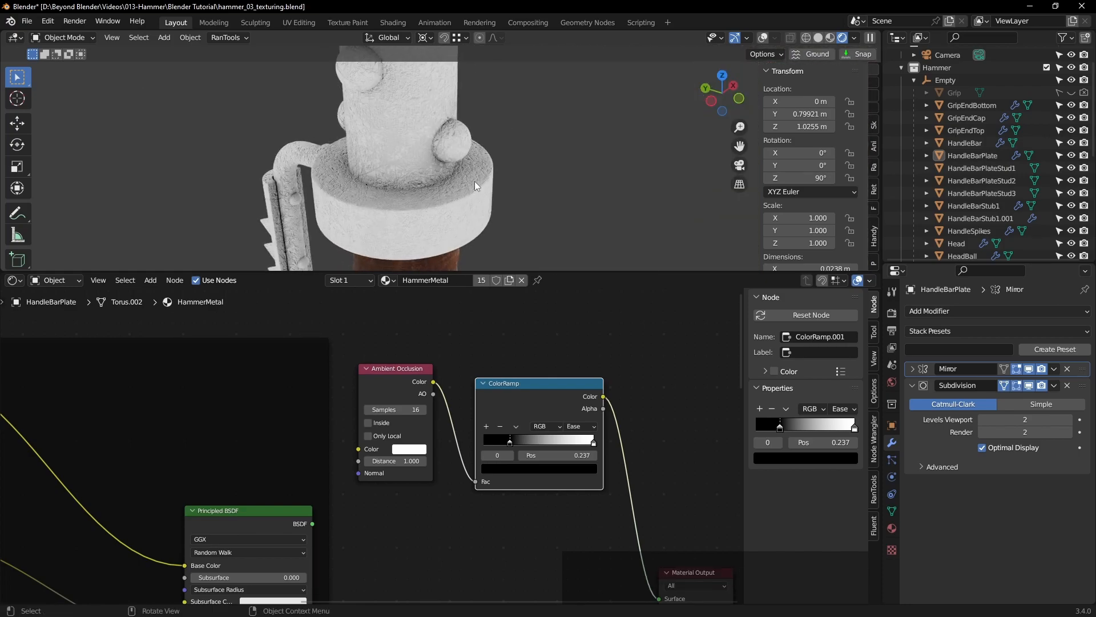
scroll(500, 173, down, 2)
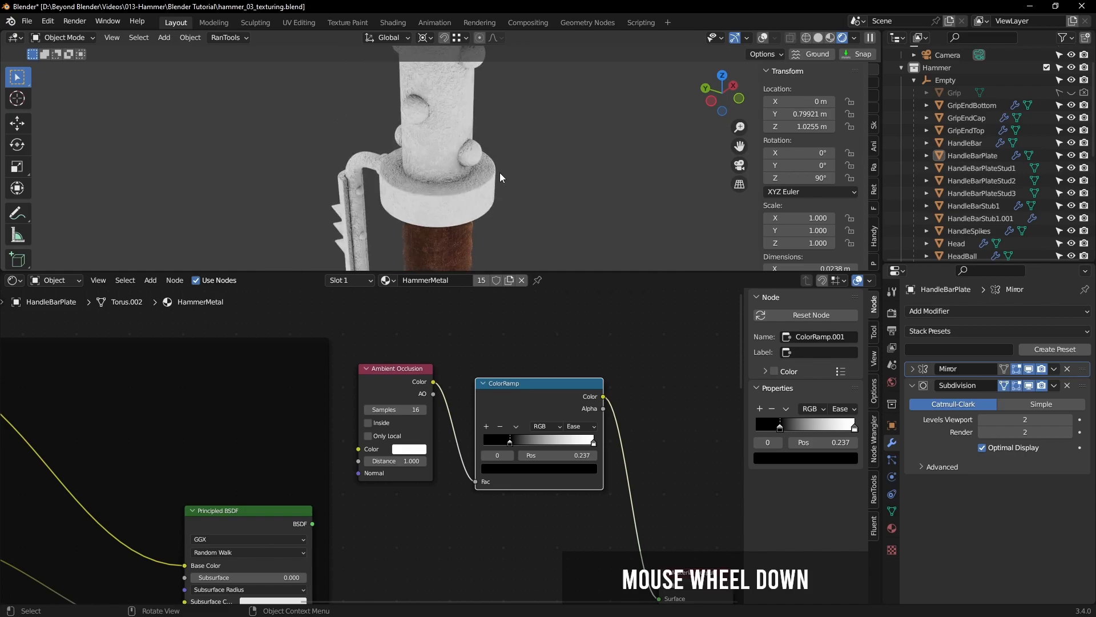
scroll(498, 173, down, 3)
shift+middle_drag(495, 174, 477, 150)
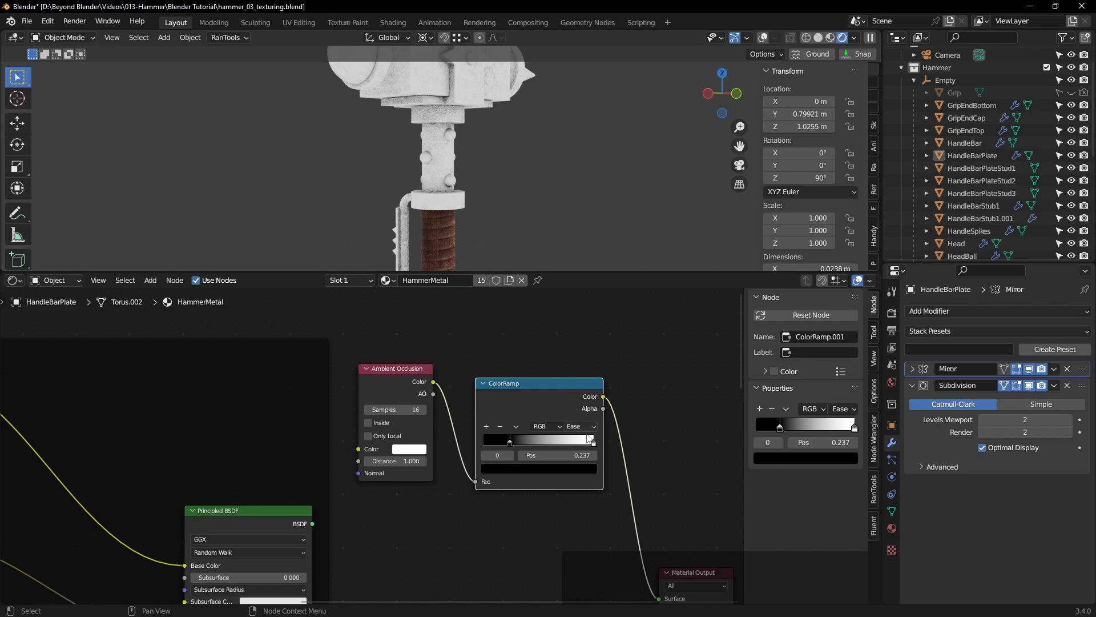
Step: Add an unconnected Mix Shader node near the Material Output in the HammerMetal node tree
scroll(611, 451, down, 1)
middle_drag(619, 449, 533, 369)
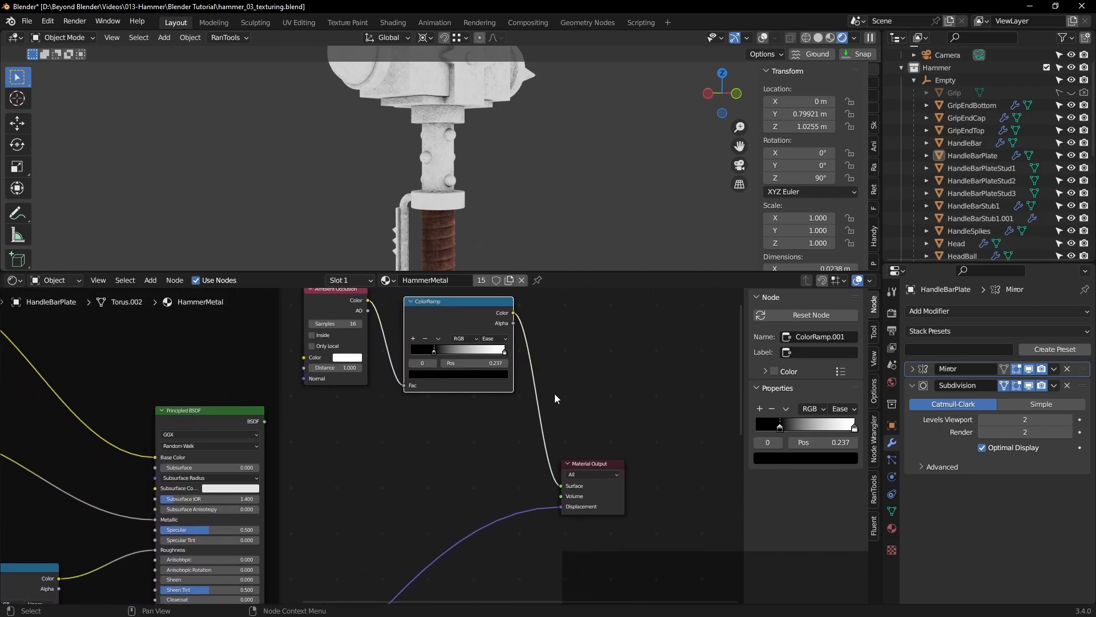
mouse_move(566, 402)
middle_down()
mouse_move(621, 392)
mouse_move(588, 408)
mouse_move(566, 387)
middle_up()
scroll(621, 392, down, 1)
scroll(604, 424, down, 1)
shift+middle_drag(600, 435, 615, 474)
scroll(622, 370, down, 1)
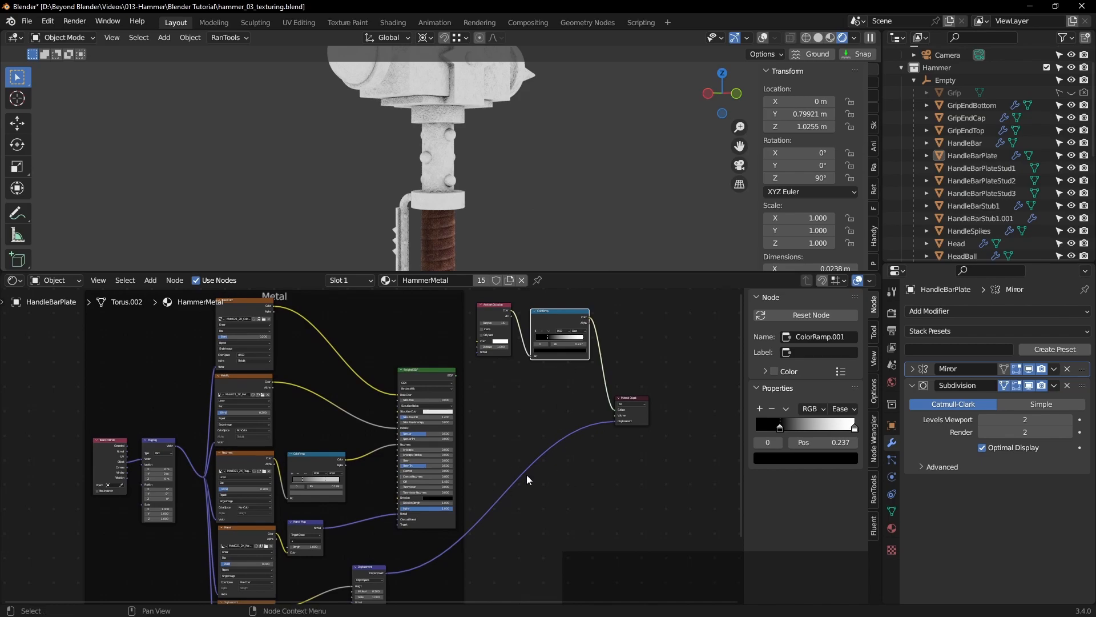
key(shift+a)
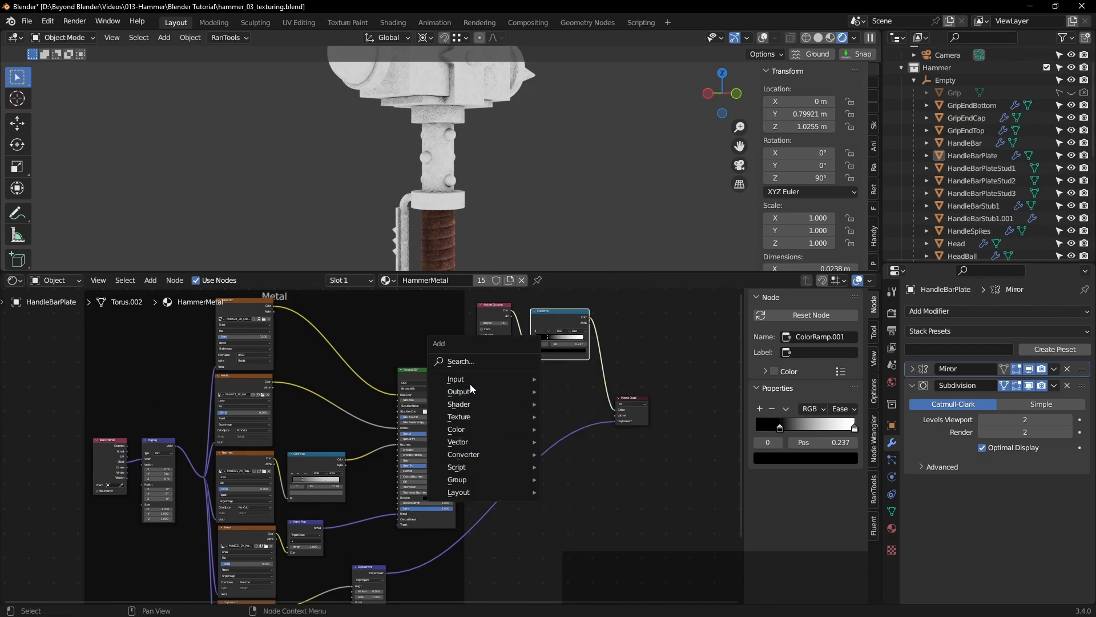
mouse_move(468, 379)
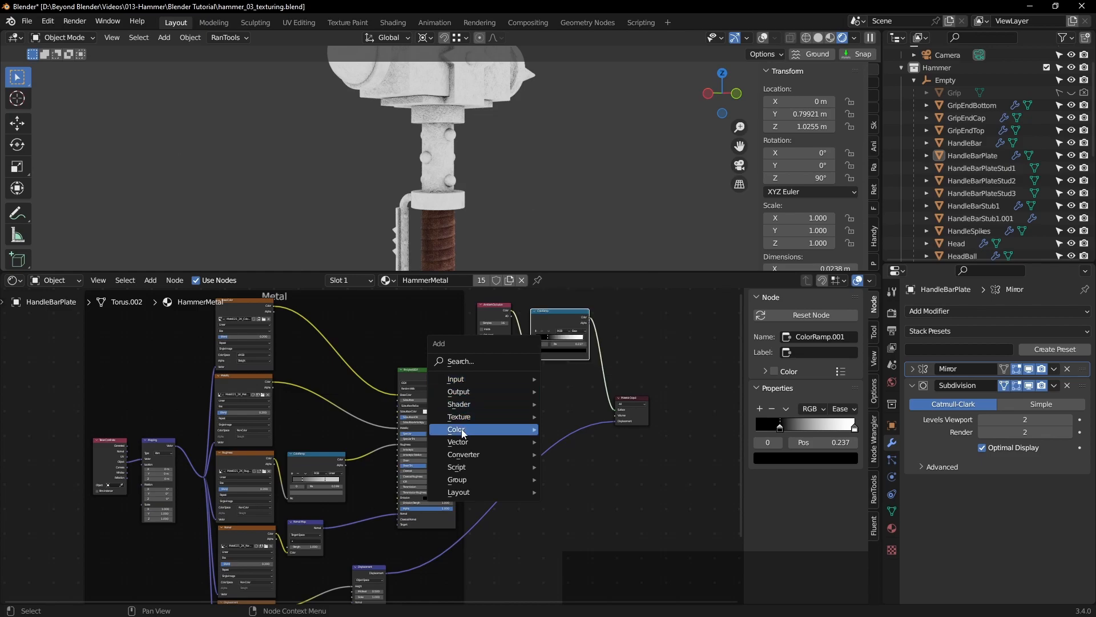
mouse_move(464, 433)
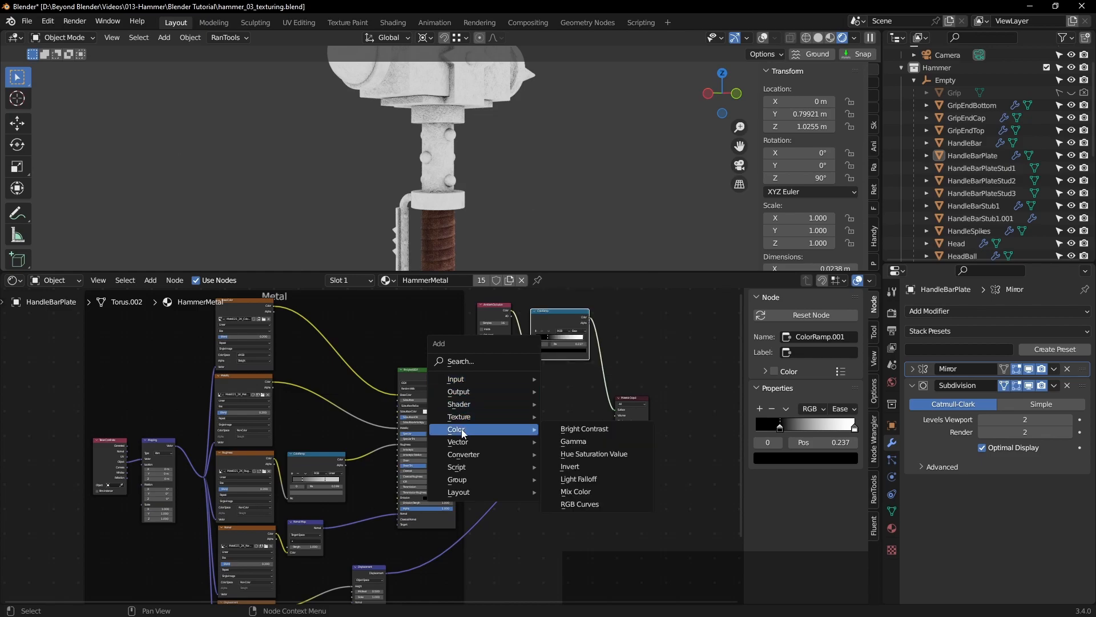
click(463, 362)
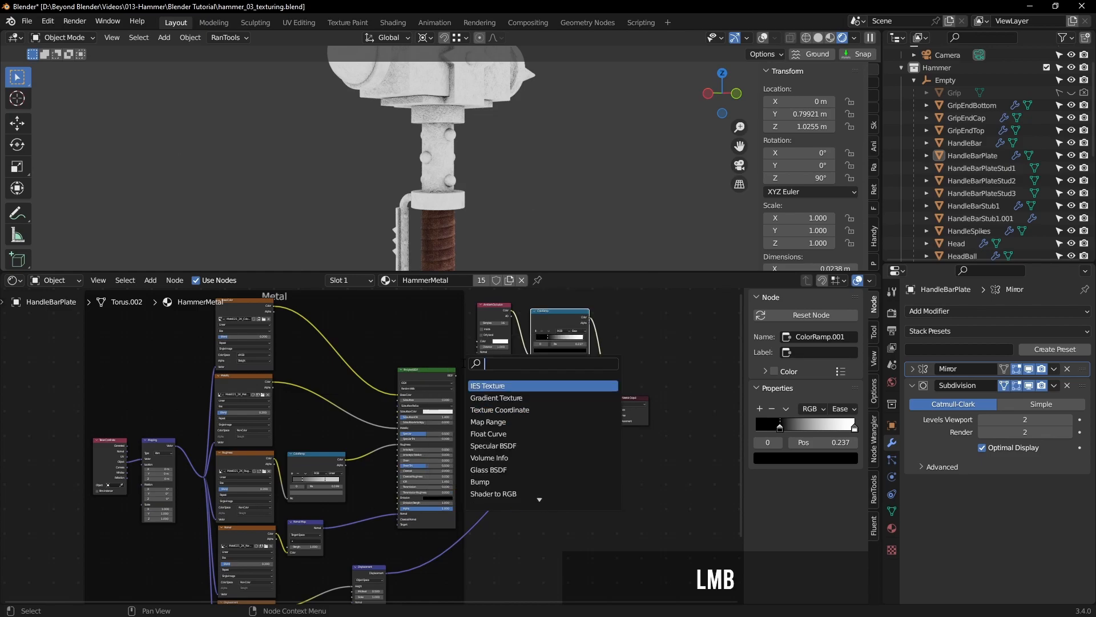
text(mix)
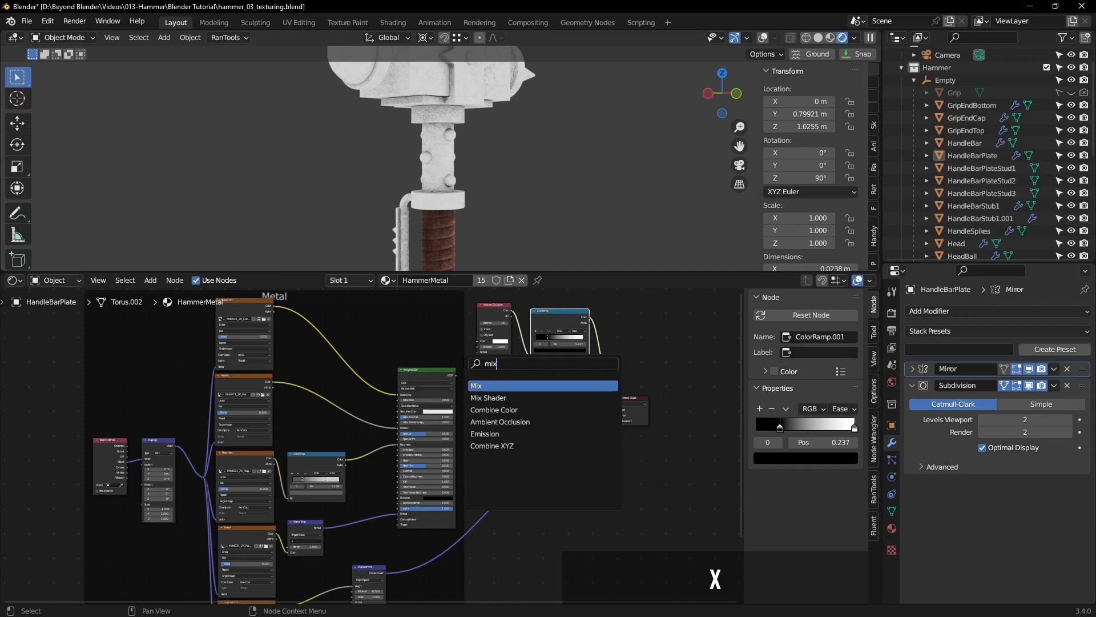
click(514, 398)
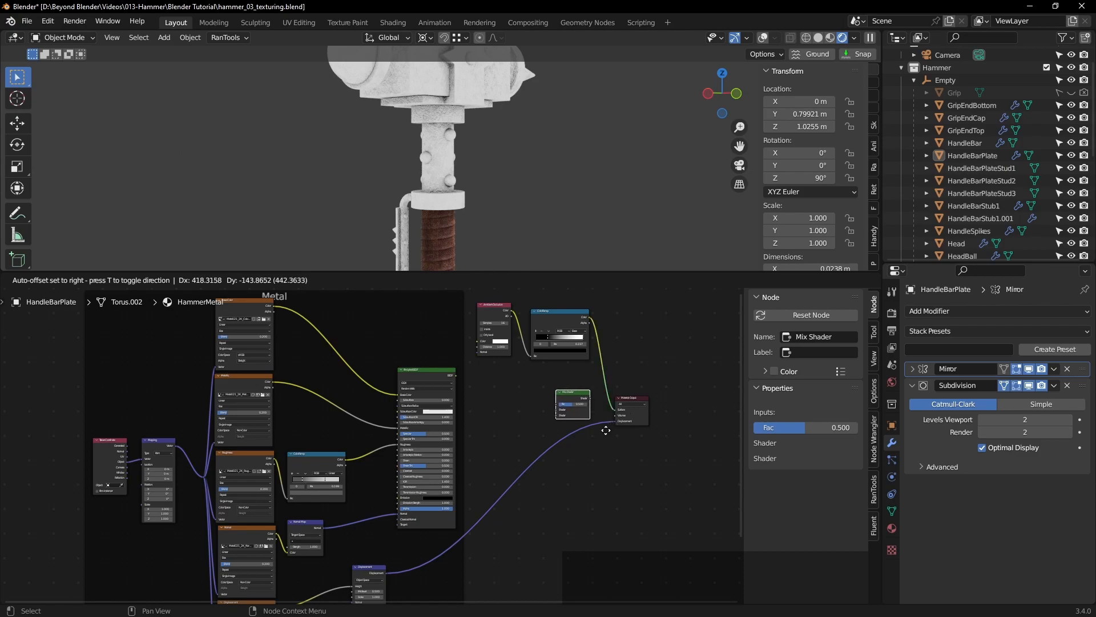
click(625, 442)
Step: Rearrange the occlusion nodes, Material Output and Mix Shader, placing the Mix Shader just before the Material Output
scroll(614, 423, up, 4)
shift+middle_drag(613, 424, 480, 381)
drag(444, 341, 427, 334)
drag(571, 471, 647, 475)
drag(493, 459, 558, 463)
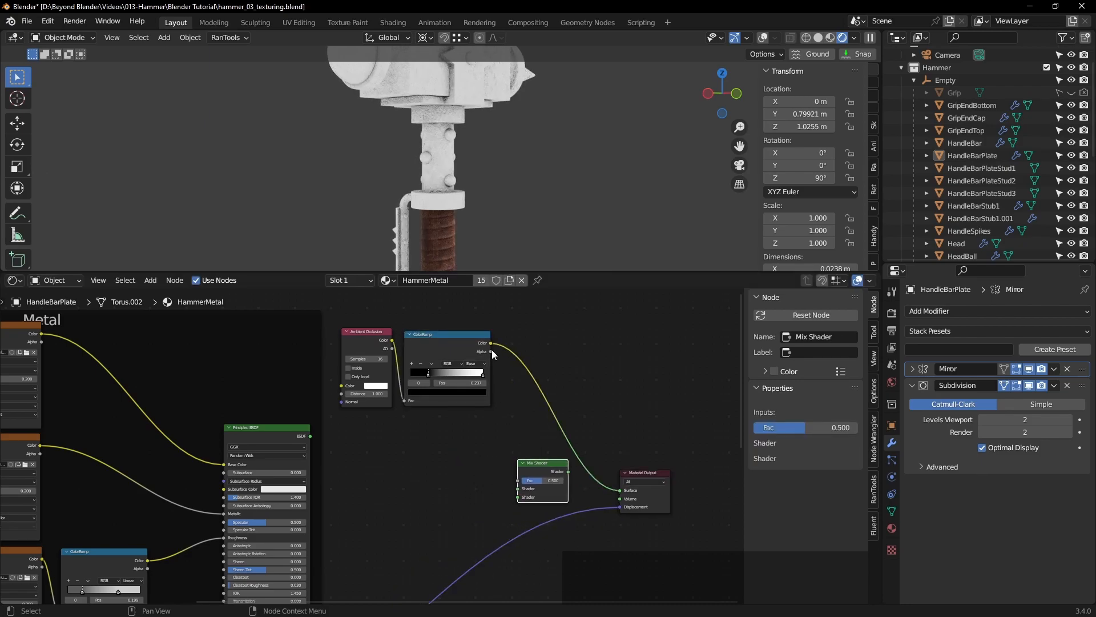
Step: Wire the Mix Shader into the Material Output surface, with the ColorRamp colour driving Fac and the Principled BSDF in the second Shader input
drag(491, 344, 621, 491)
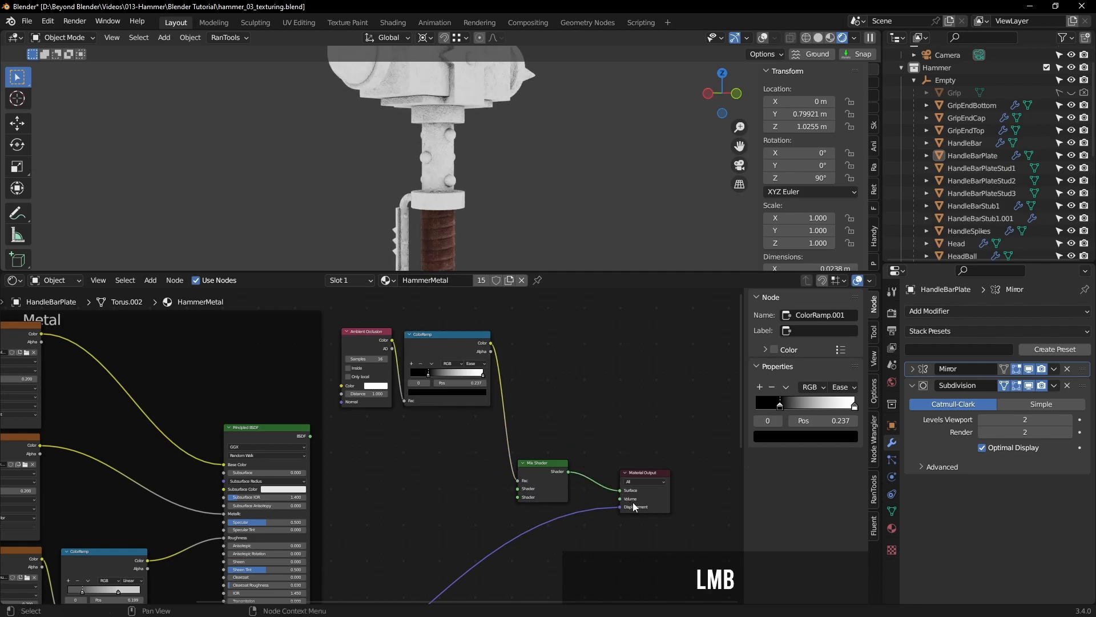
drag(553, 465, 560, 451)
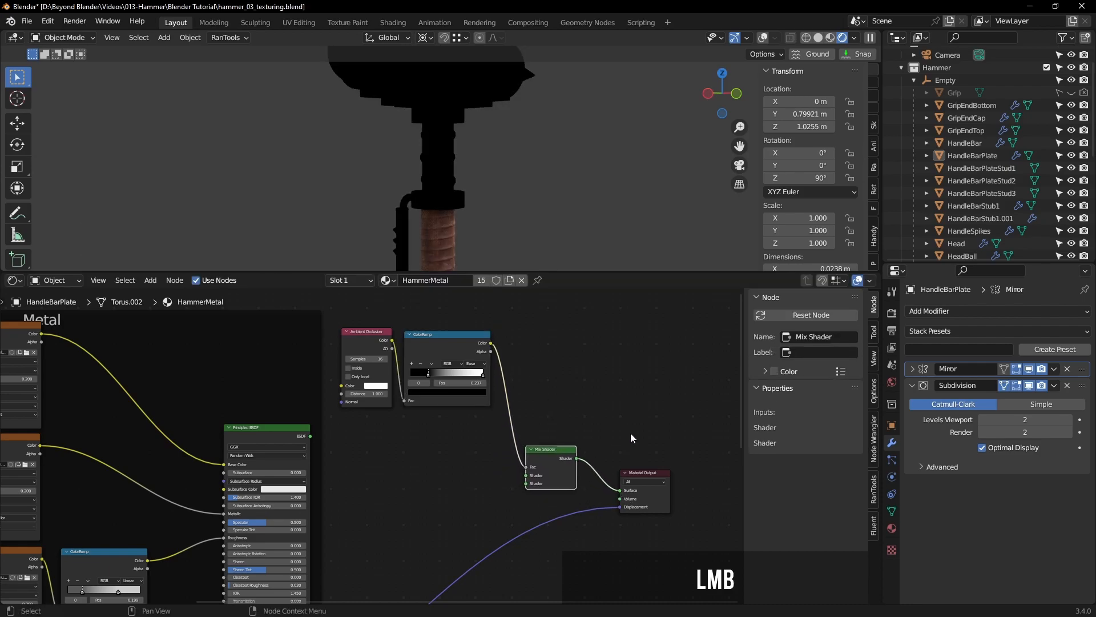
middle_drag(549, 118, 531, 163)
shift+middle_drag(580, 440, 591, 379)
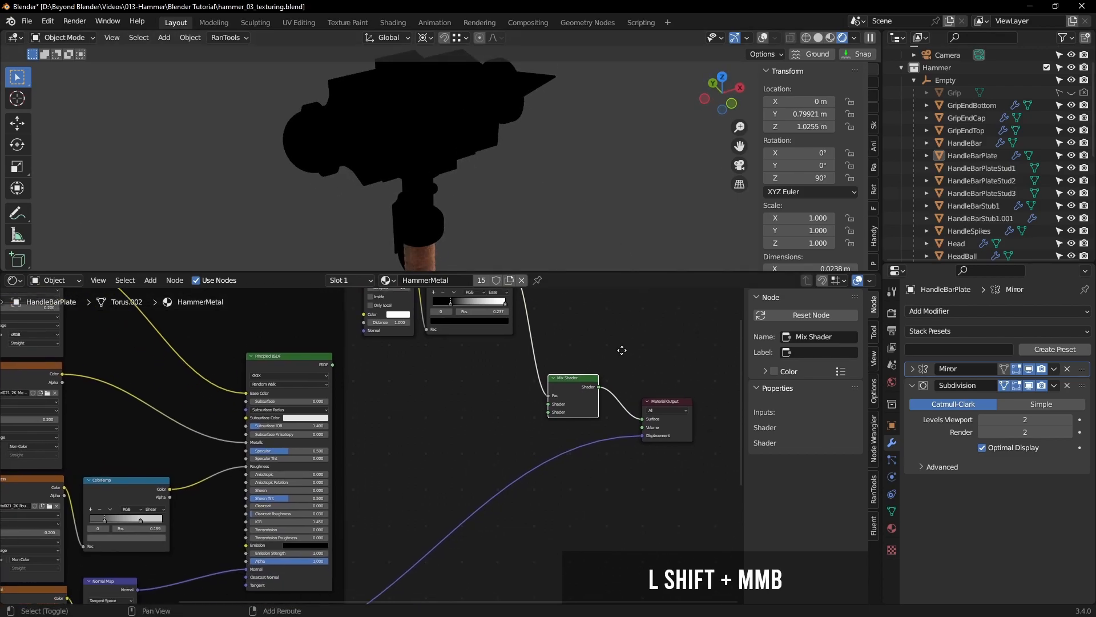
scroll(540, 509, down, 1)
shift+middle_drag(540, 509, 564, 500)
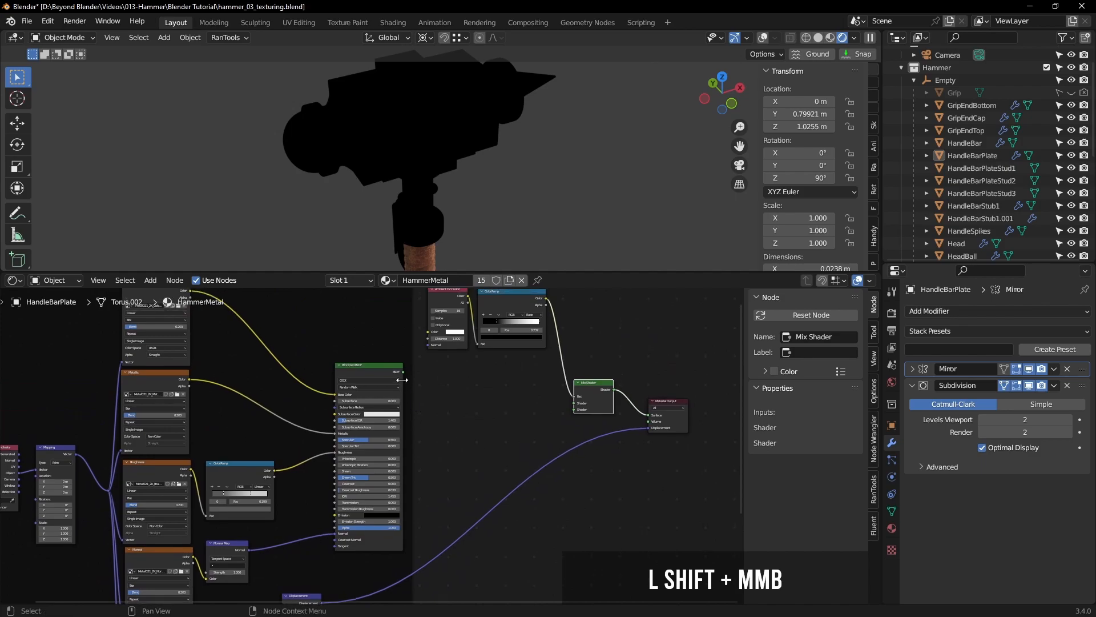
drag(403, 372, 501, 422)
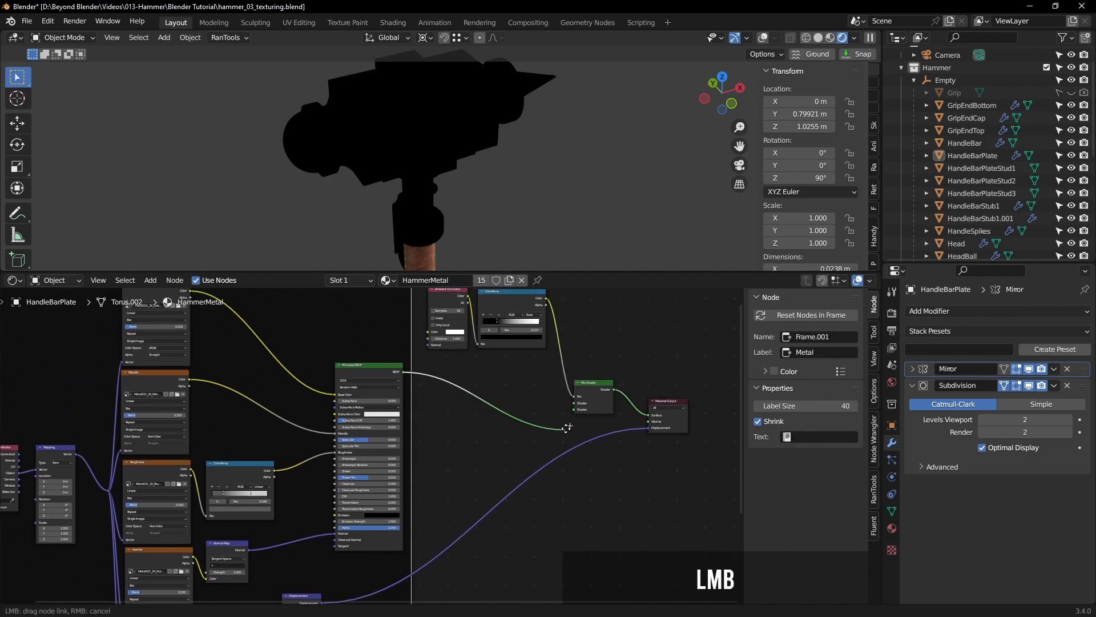
drag(574, 410, 573, 410)
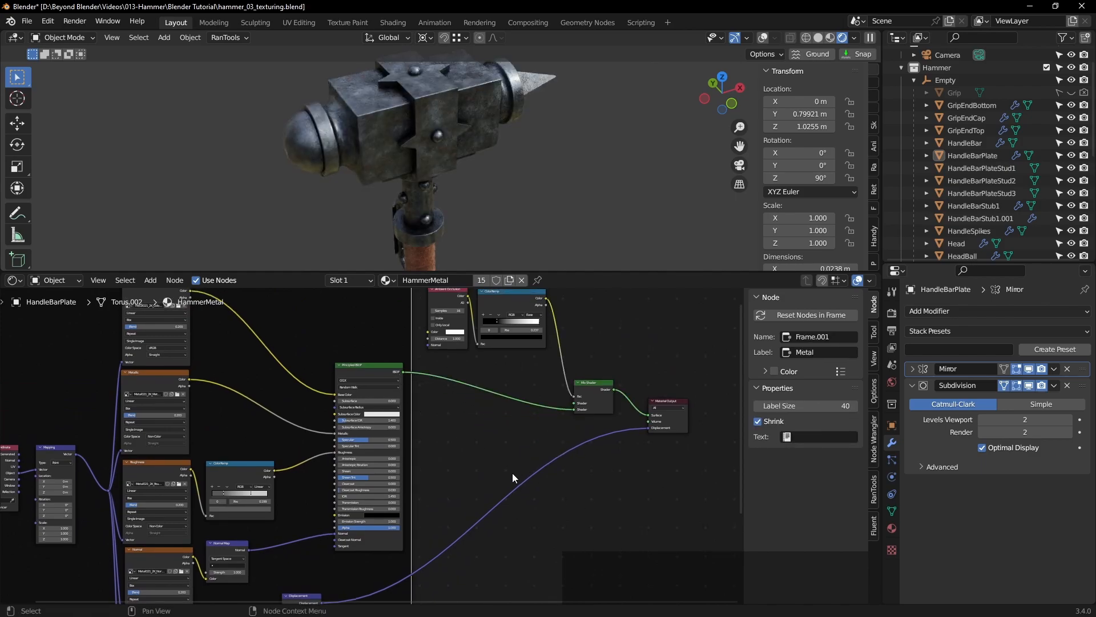
Step: Mute the Ambient Occlusion and ColorRamp nodes together, and unmute them to compare the effect on the hammer
shift+middle_drag(534, 108, 447, 181)
shift+middle_drag(595, 320, 607, 361)
scroll(590, 361, up, 4)
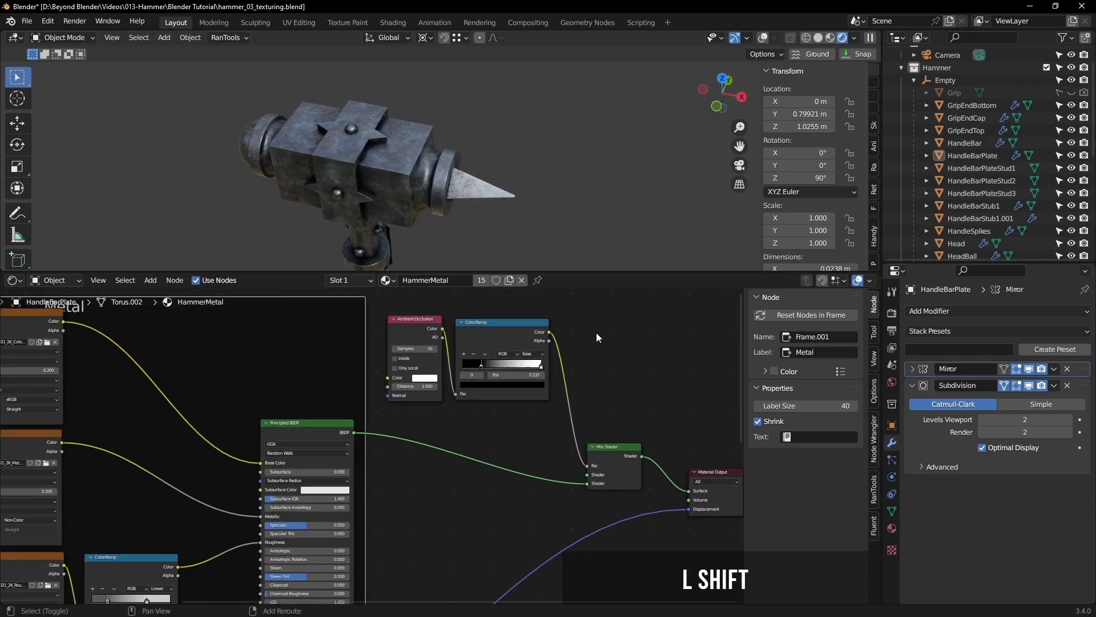
shift+middle_drag(581, 321, 595, 355)
drag(595, 359, 447, 405)
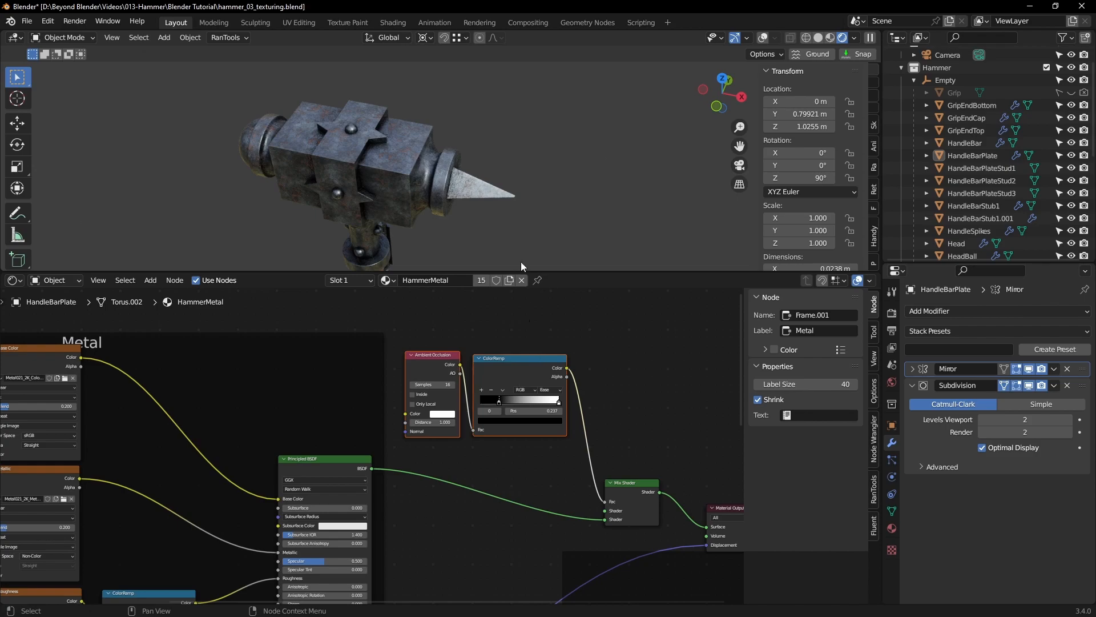
key(m)
key(m)
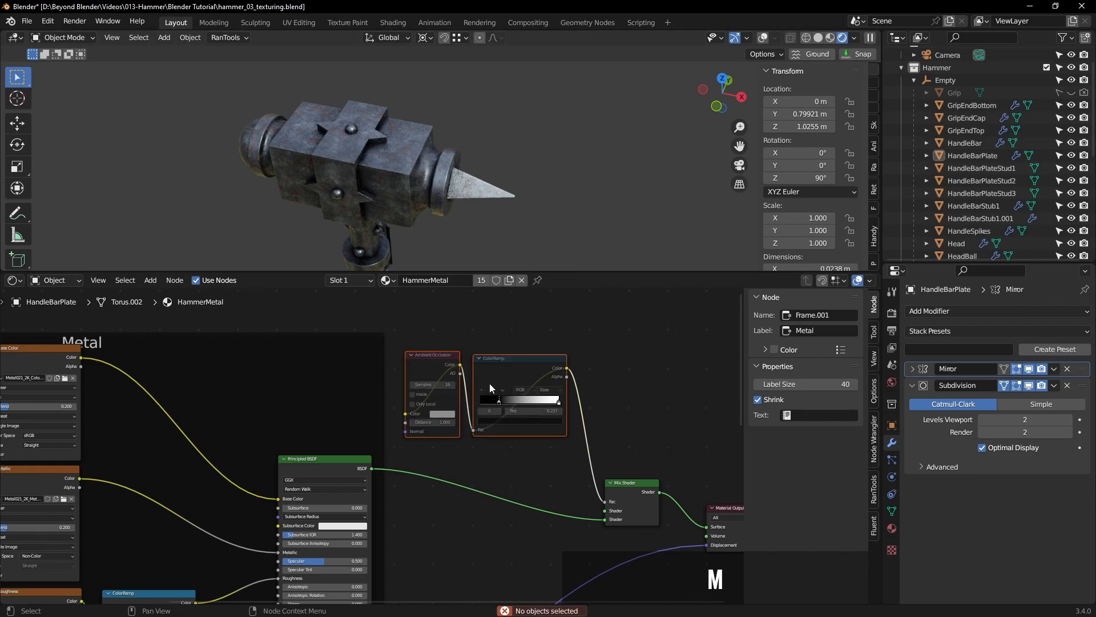
key(m)
click(617, 428)
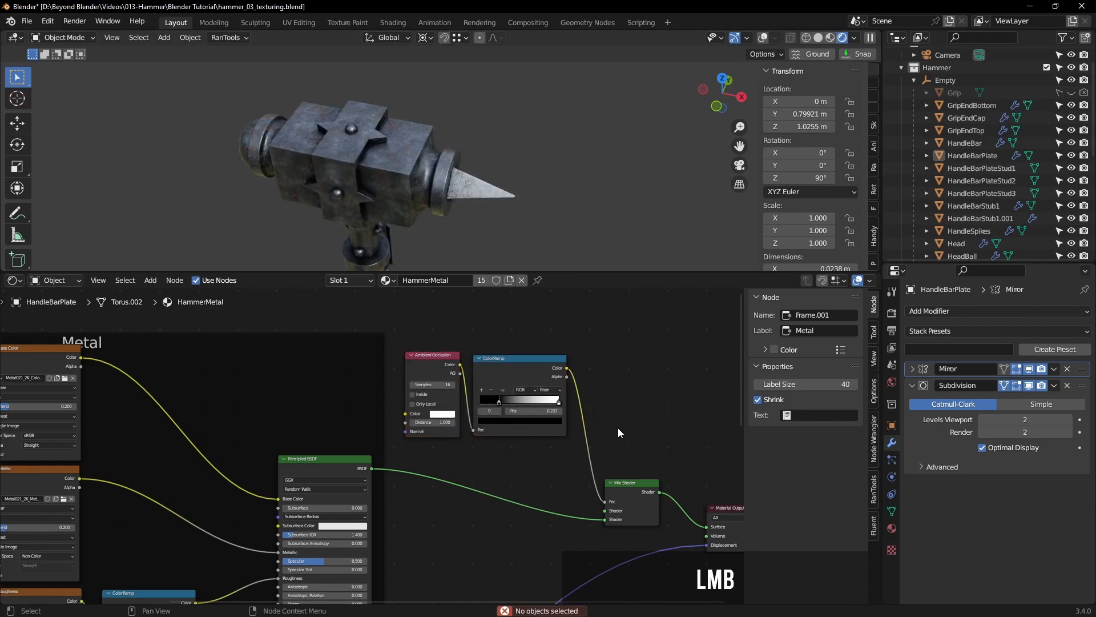
Step: Add a Diffuse BSDF node below the ColorRamp and connect it to the Mix Shader's first Shader input
key(shift+a)
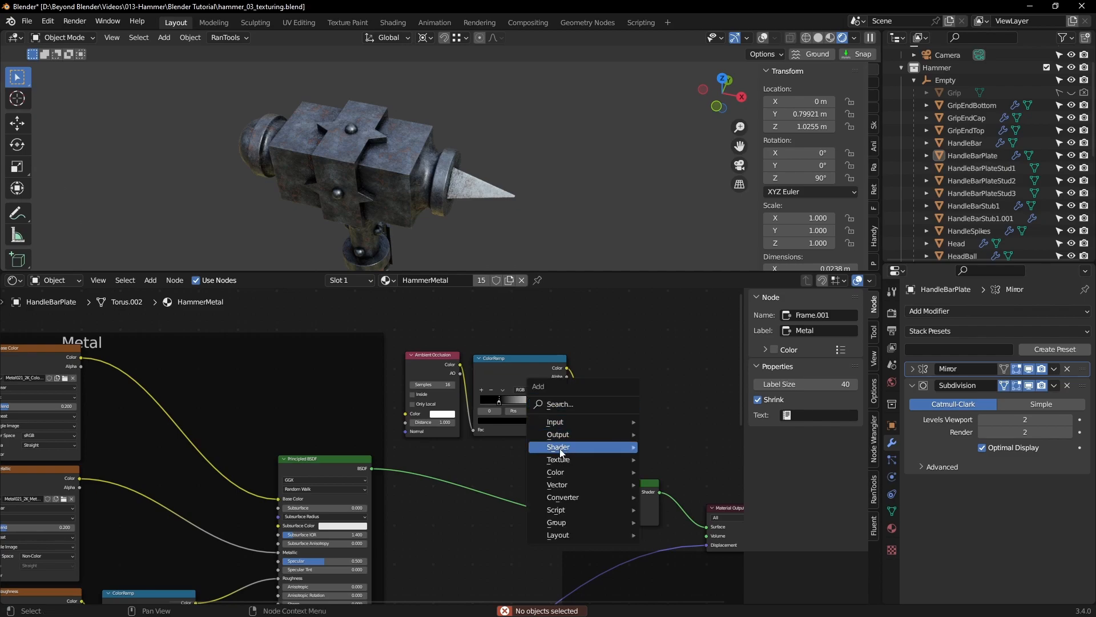
mouse_move(555, 449)
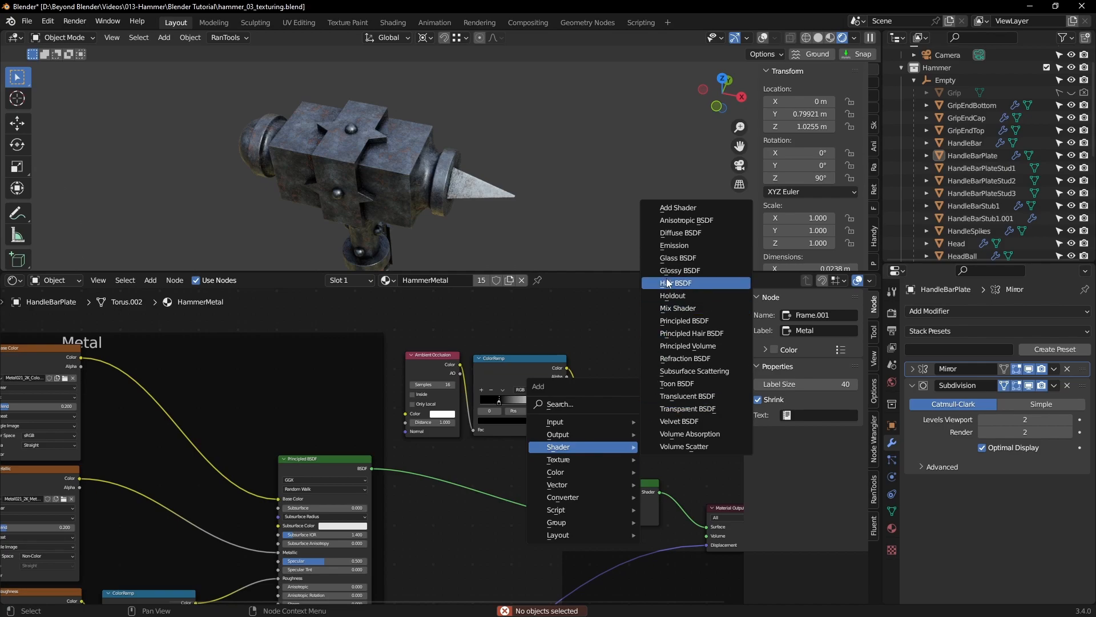
click(675, 237)
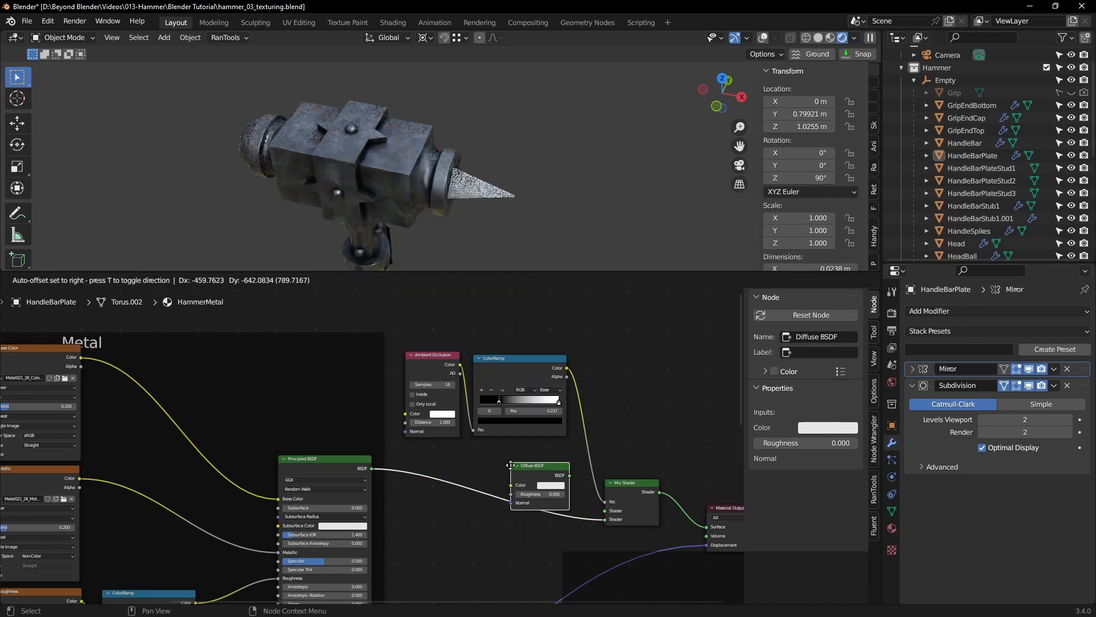
click(522, 470)
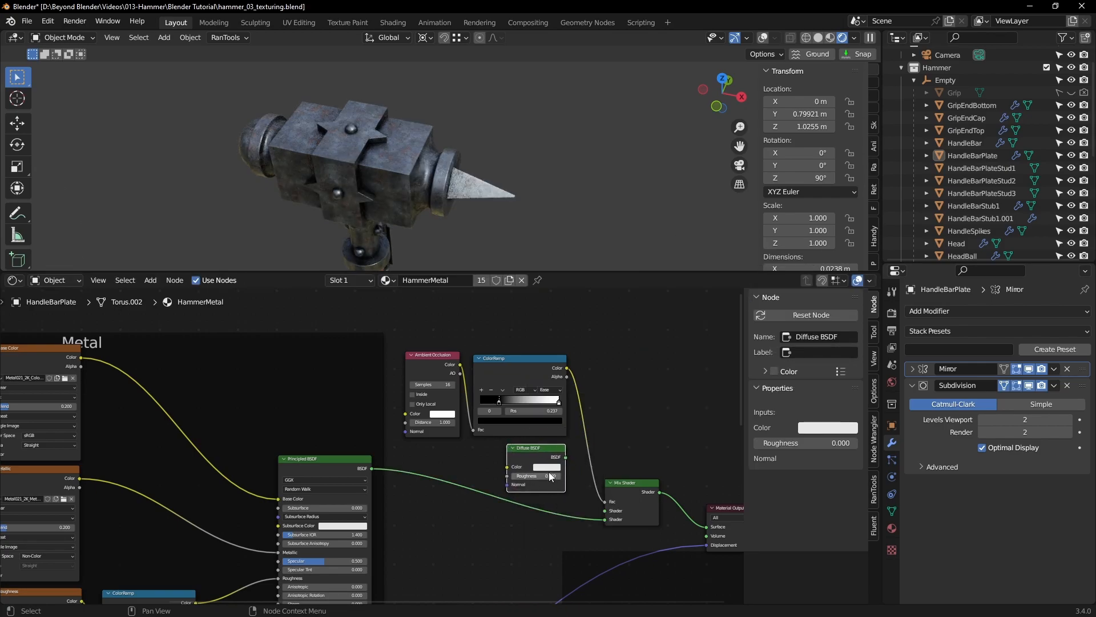
drag(569, 459, 578, 461)
drag(601, 517, 605, 510)
shift+middle_drag(454, 191, 548, 217)
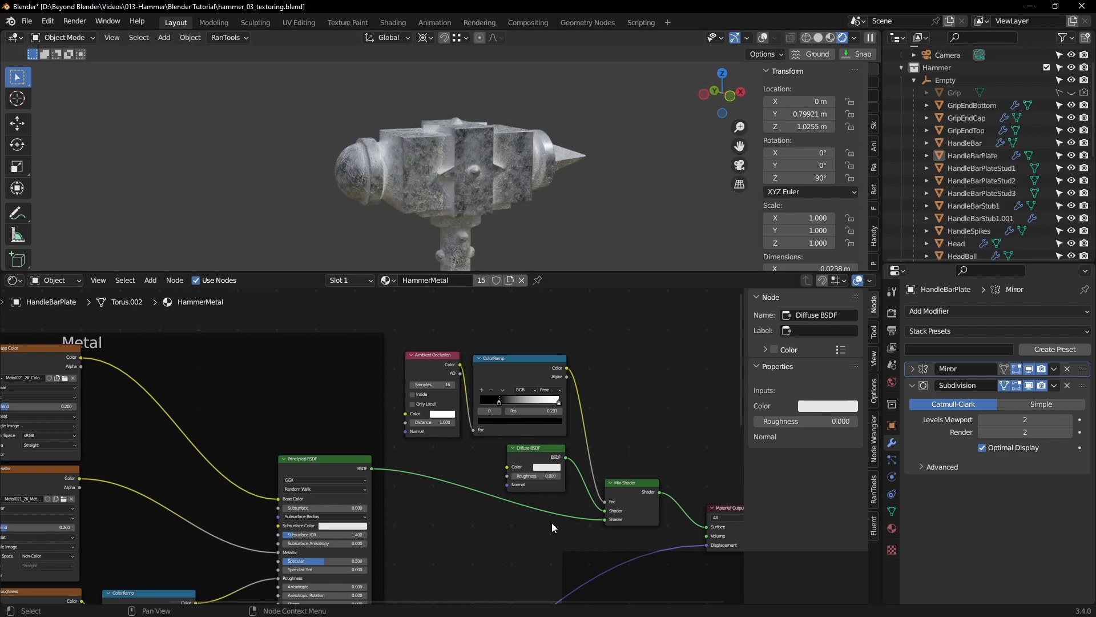
Step: Set the Diffuse BSDF colour to dark brown with hue 0.051, saturation 0.894 and value 0.021
scroll(451, 531, down, 2)
middle_drag(446, 534, 456, 463)
scroll(493, 444, up, 3)
click(429, 460)
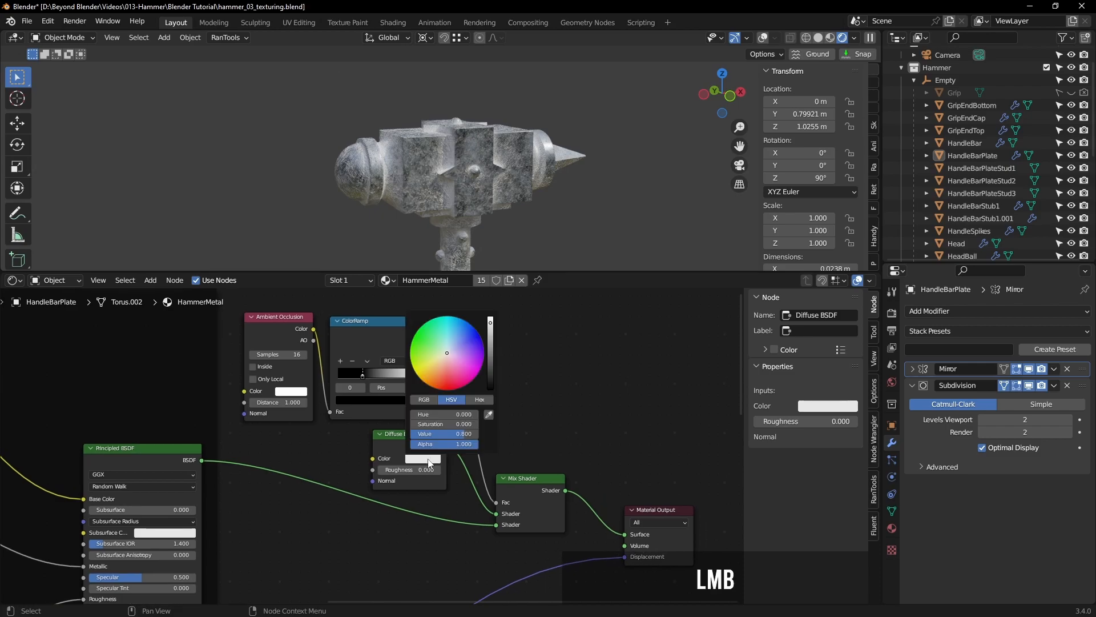
click(439, 382)
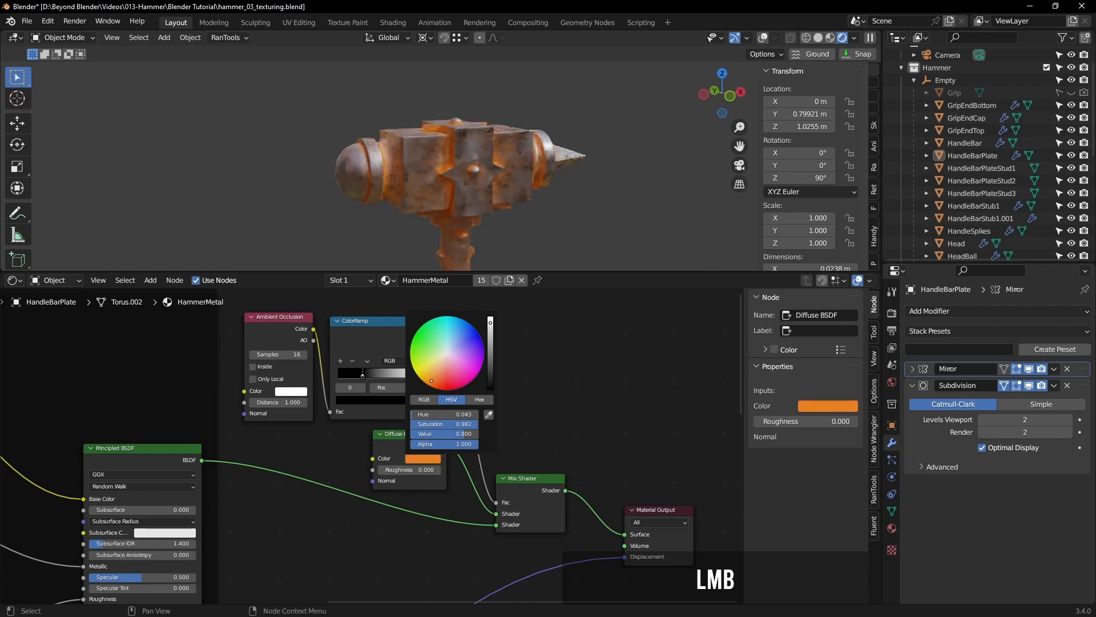
drag(494, 333, 490, 379)
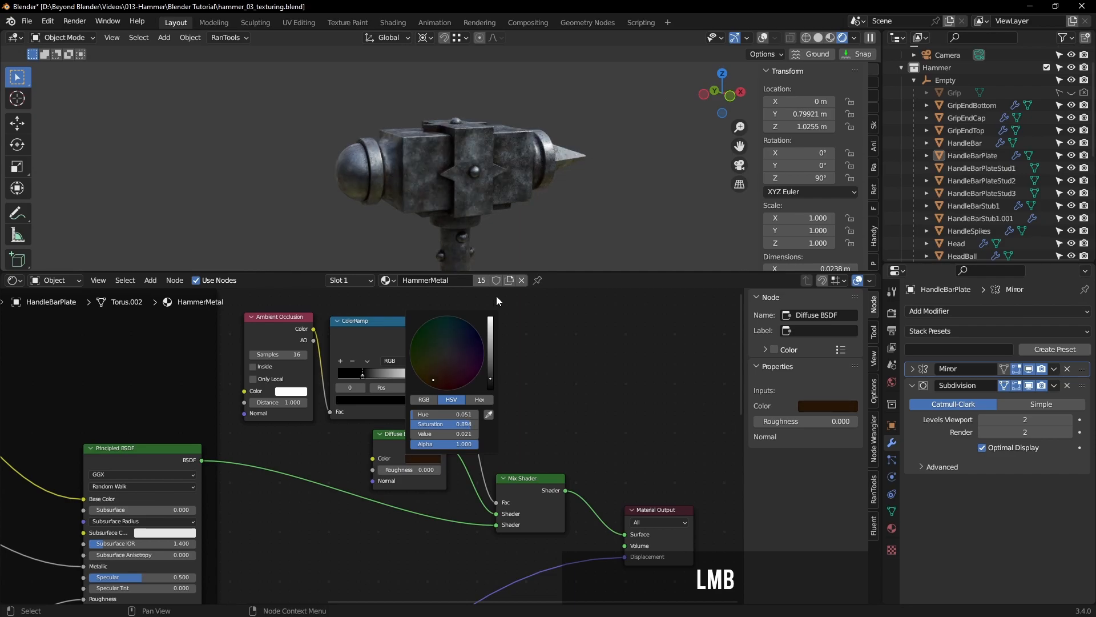
Step: Examine the occlusion darkening on the hammer from several angles, especially the crevices beneath the head
middle_drag(495, 197, 491, 226)
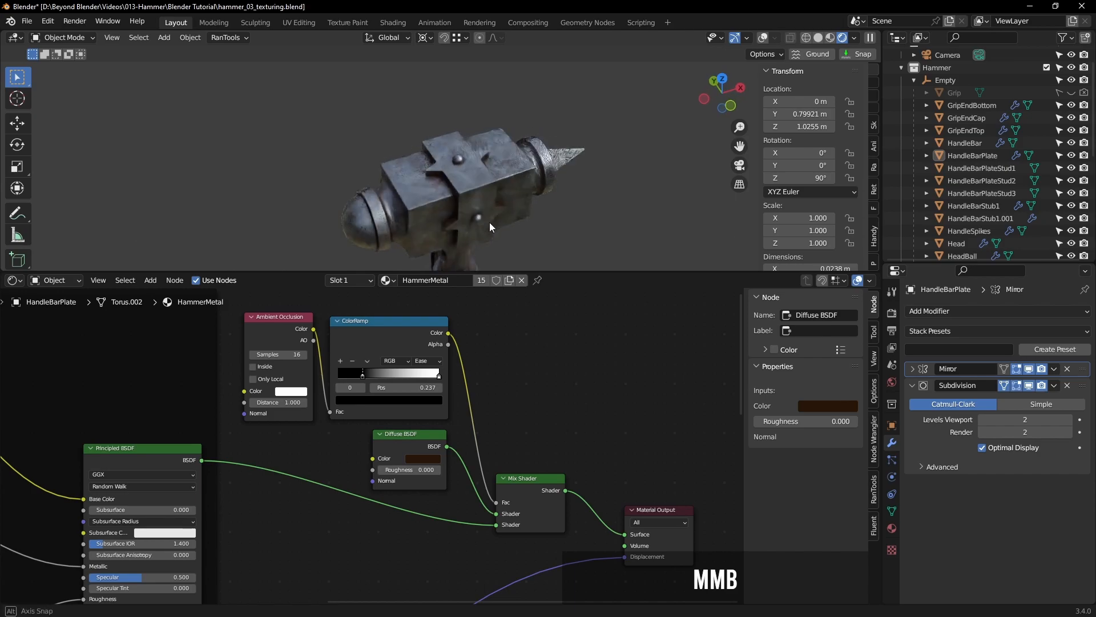
scroll(394, 231, up, 6)
middle_drag(406, 224, 356, 221)
middle_drag(464, 182, 571, 180)
middle_drag(638, 198, 676, 128)
middle_drag(606, 190, 605, 160)
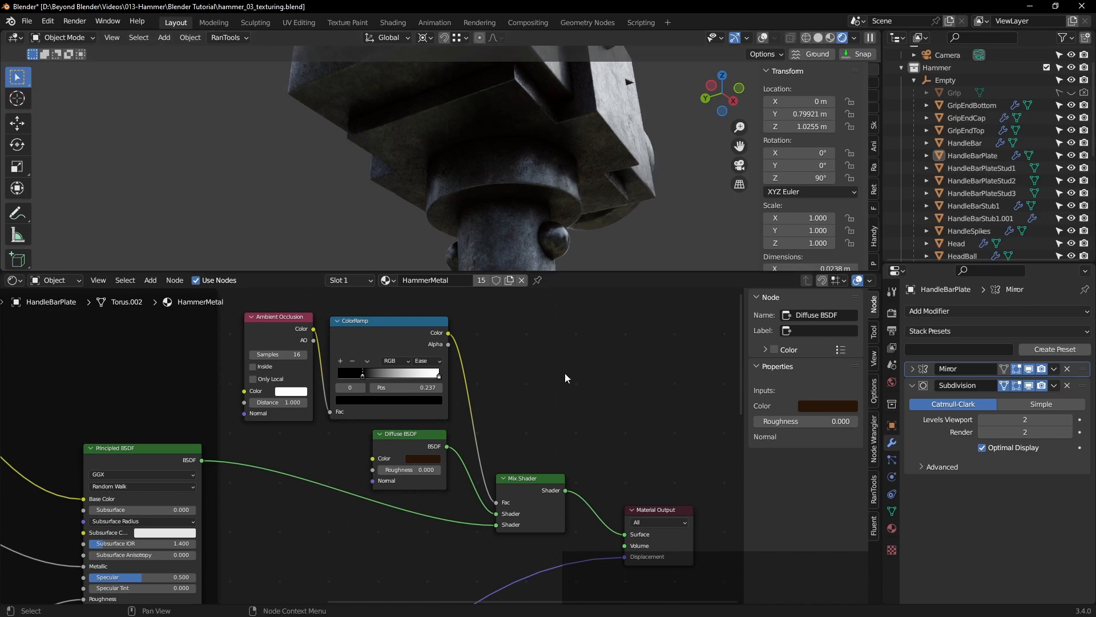
scroll(541, 430, up, 1)
scroll(542, 162, up, 2)
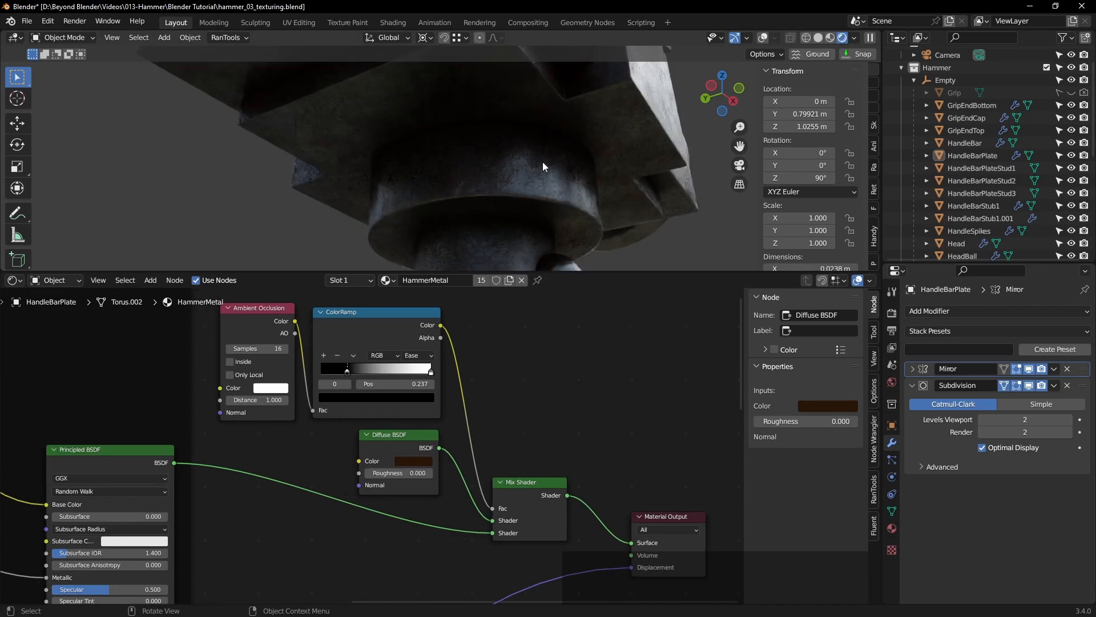
middle_drag(575, 175, 509, 220)
scroll(580, 167, down, 3)
scroll(505, 190, down, 4)
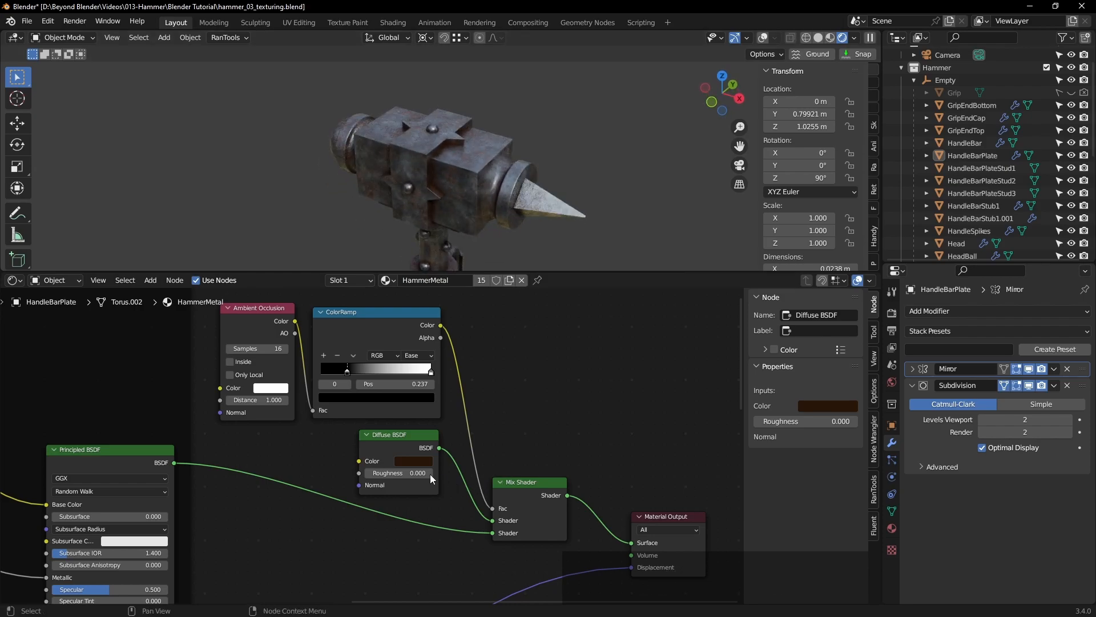
Step: Fine-tune the Diffuse BSDF colour to a very dark brown and save the file
click(415, 465)
click(486, 376)
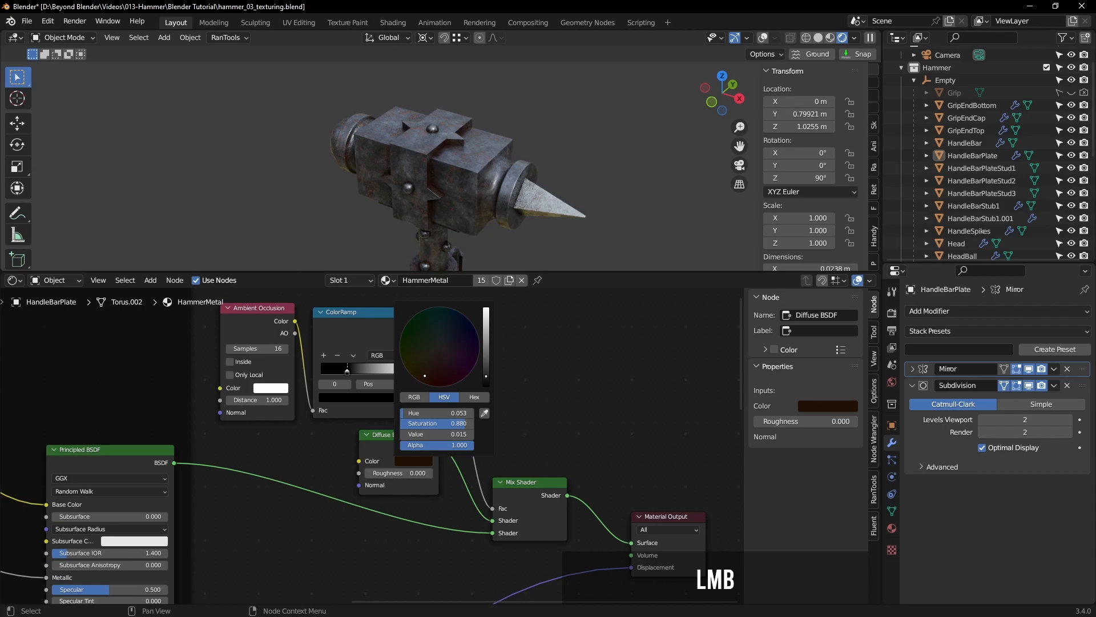
mouse_move(486, 375)
mouse_down()
mouse_move(486, 322)
mouse_move(491, 382)
mouse_up()
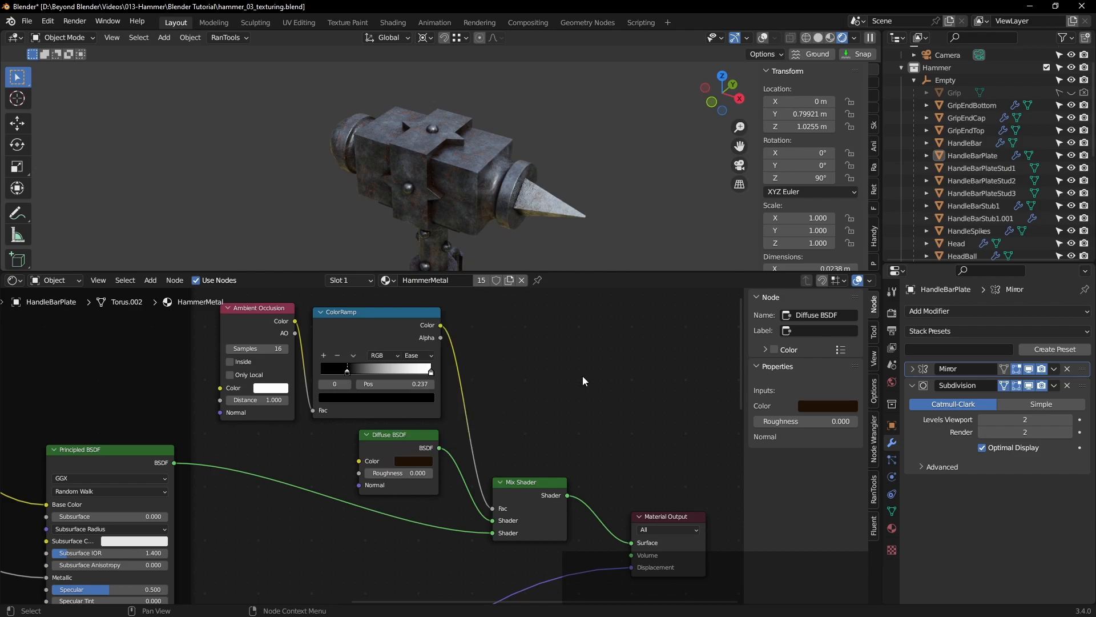
scroll(583, 390, down, 3)
shift+middle_drag(608, 454, 584, 396)
key(ctrl+s)
Step: Reposition the Ambient Occlusion, ColorRamp and Diffuse BSDF nodes together, and move the Mix Shader and Material Output closer to them
scroll(632, 356, down, 2)
scroll(595, 393, down, 2)
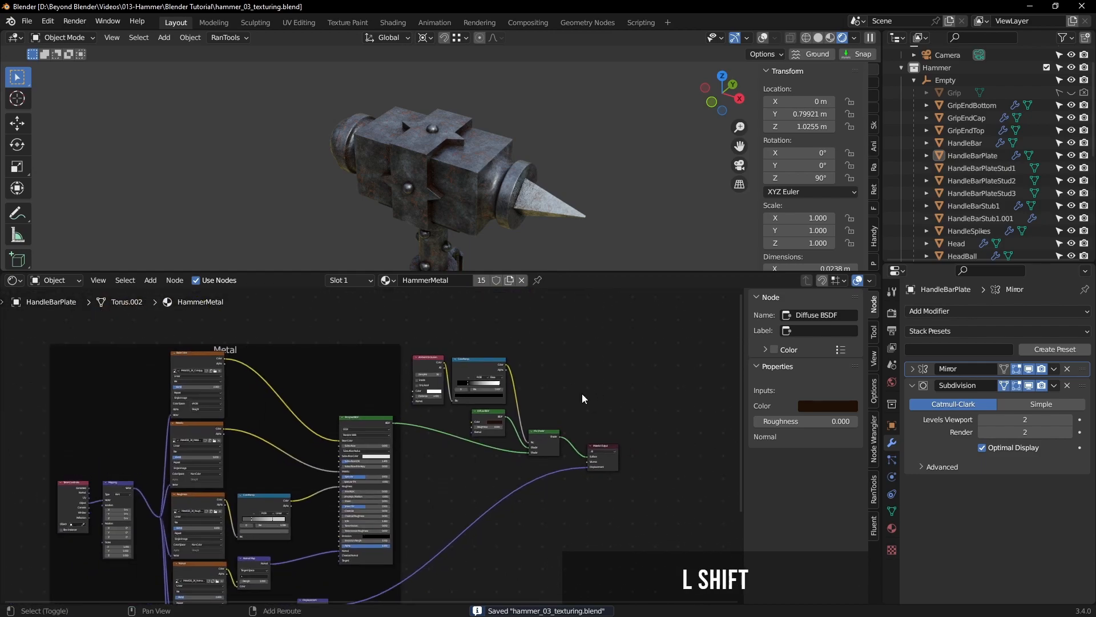
scroll(506, 393, up, 3)
drag(350, 312, 486, 437)
key(g)
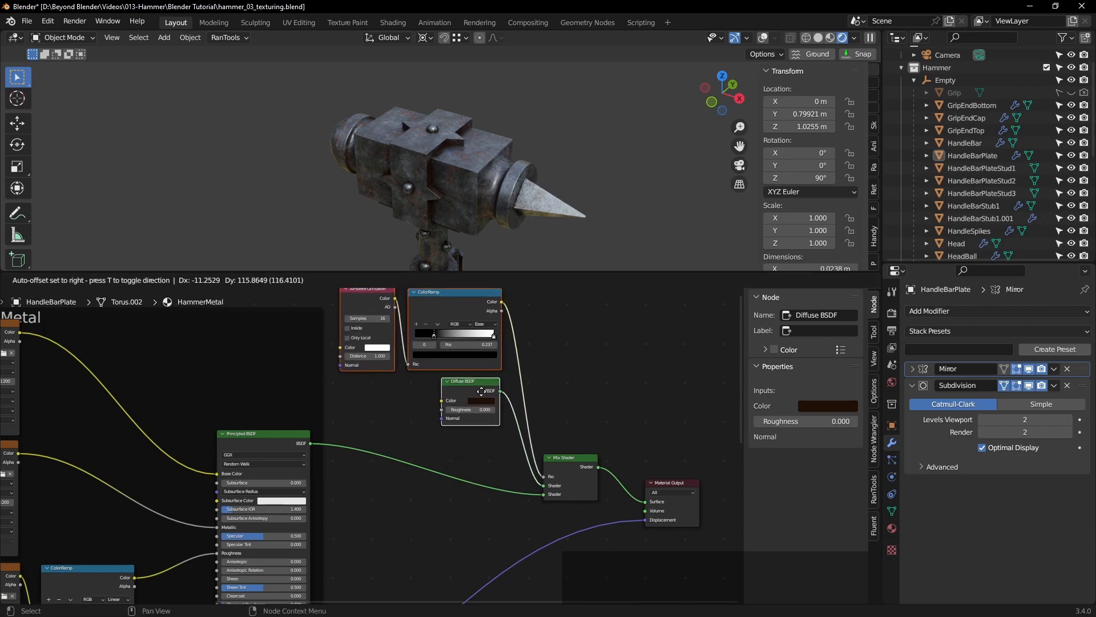
click(479, 420)
drag(582, 467, 562, 429)
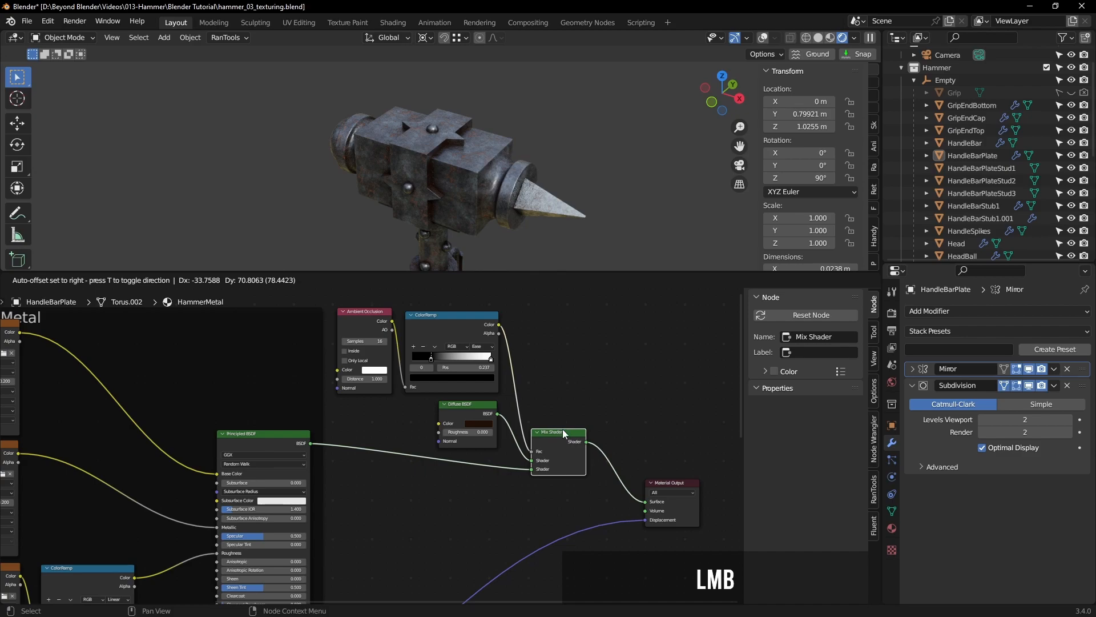
drag(670, 480, 667, 453)
click(650, 447)
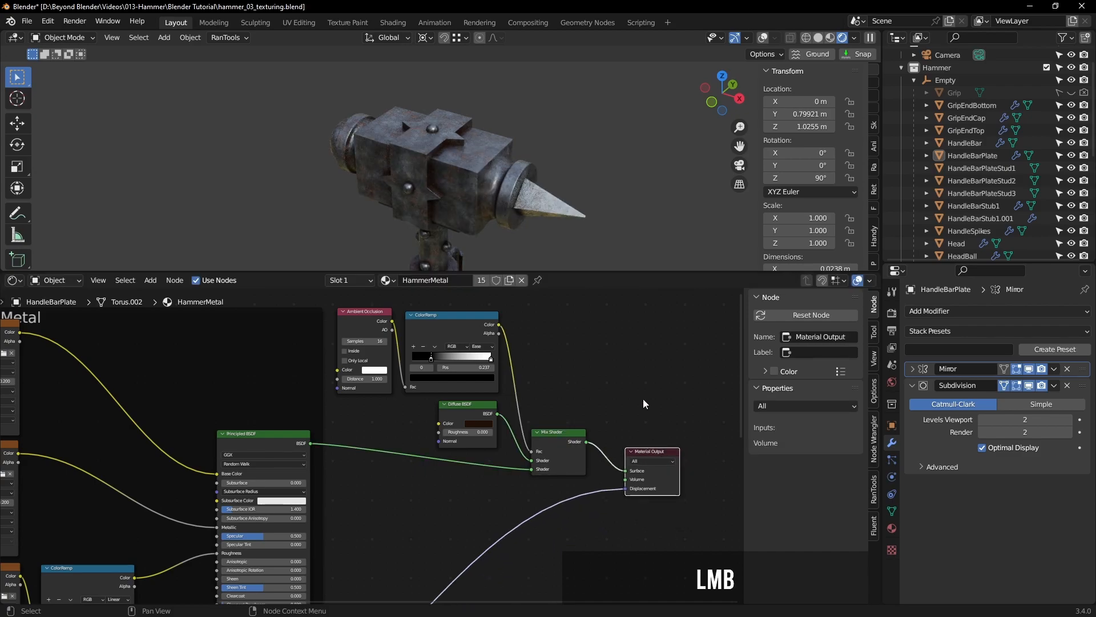
Step: Copy the Ambient Occlusion, ColorRamp, Diffuse BSDF and Mix Shader nodes into the leather strap's HammerLeather material
scroll(643, 425, down, 2)
shift+middle_drag(641, 447, 631, 464)
drag(386, 322, 563, 454)
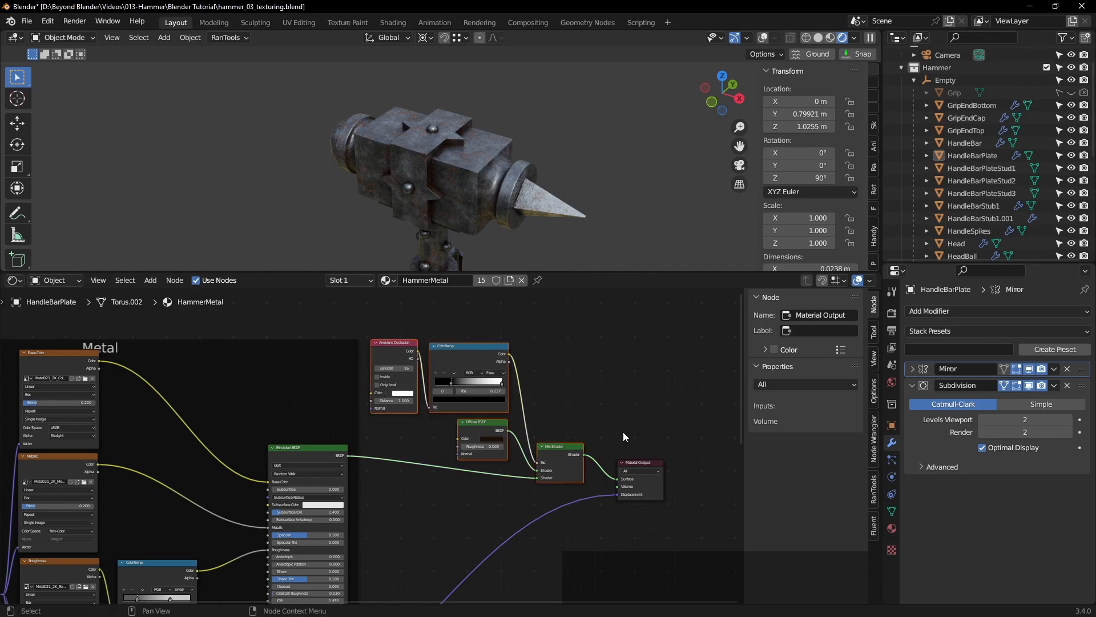
shift+middle_drag(500, 191, 450, 217)
click(449, 221)
scroll(481, 424, down, 2)
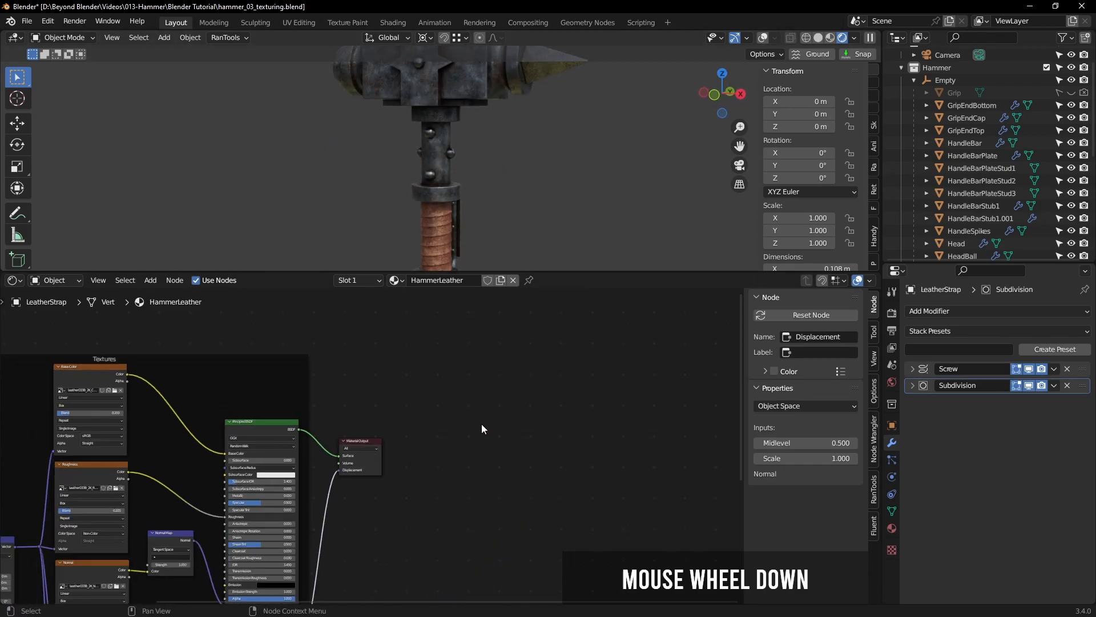
middle_drag(485, 423, 575, 413)
key(ctrl+v)
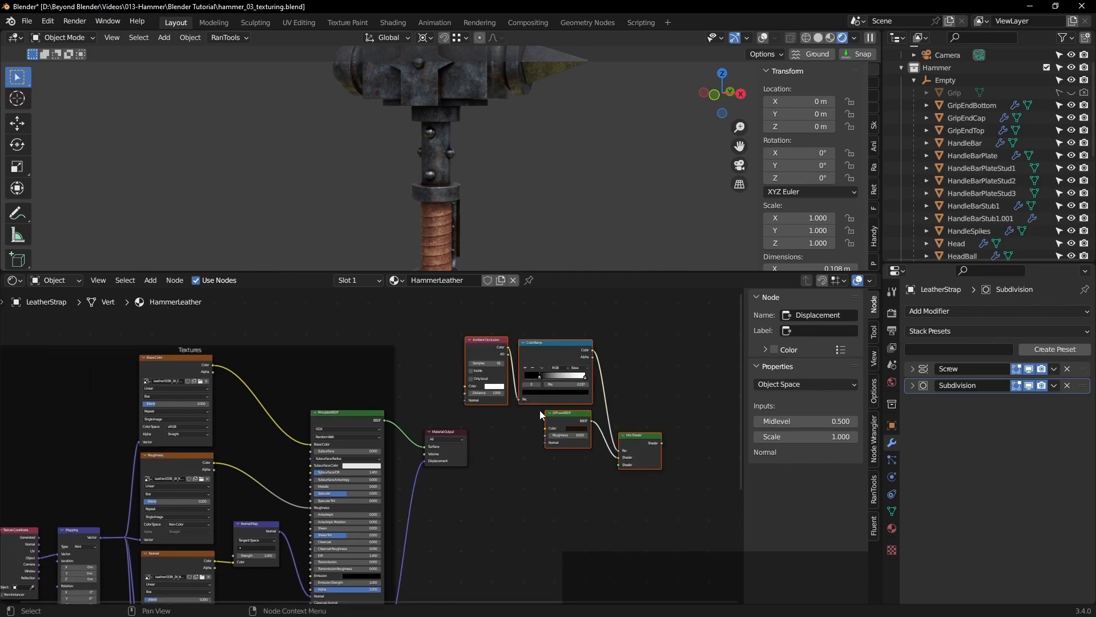
Step: Place the pasted nodes beside the Textures frame and move the Material Output beyond the Mix Shader
key(g)
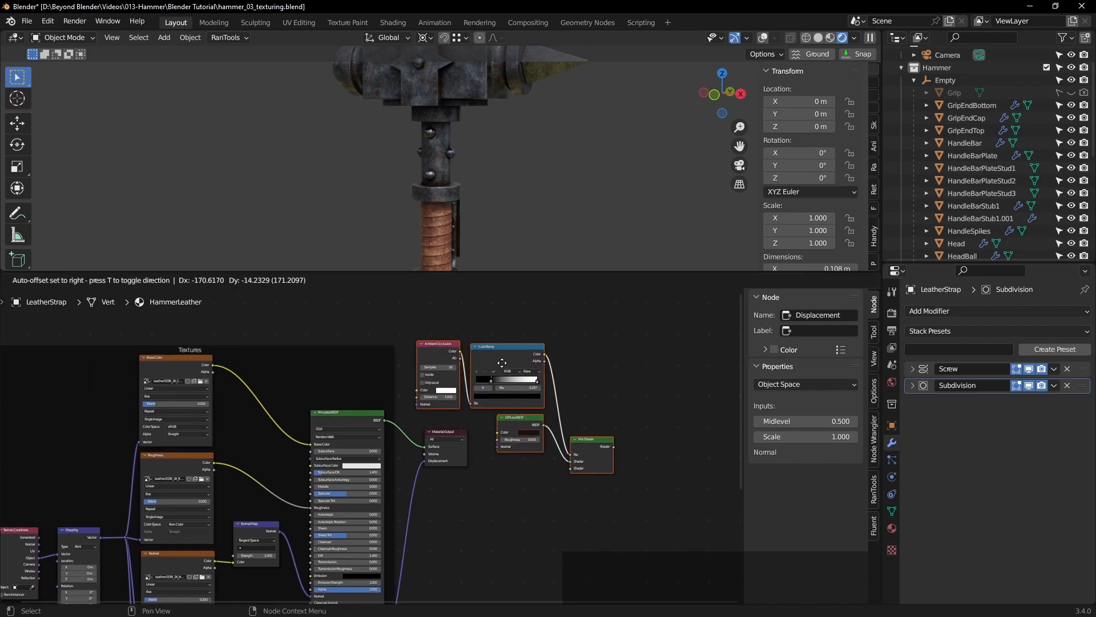
click(475, 412)
drag(452, 430, 650, 481)
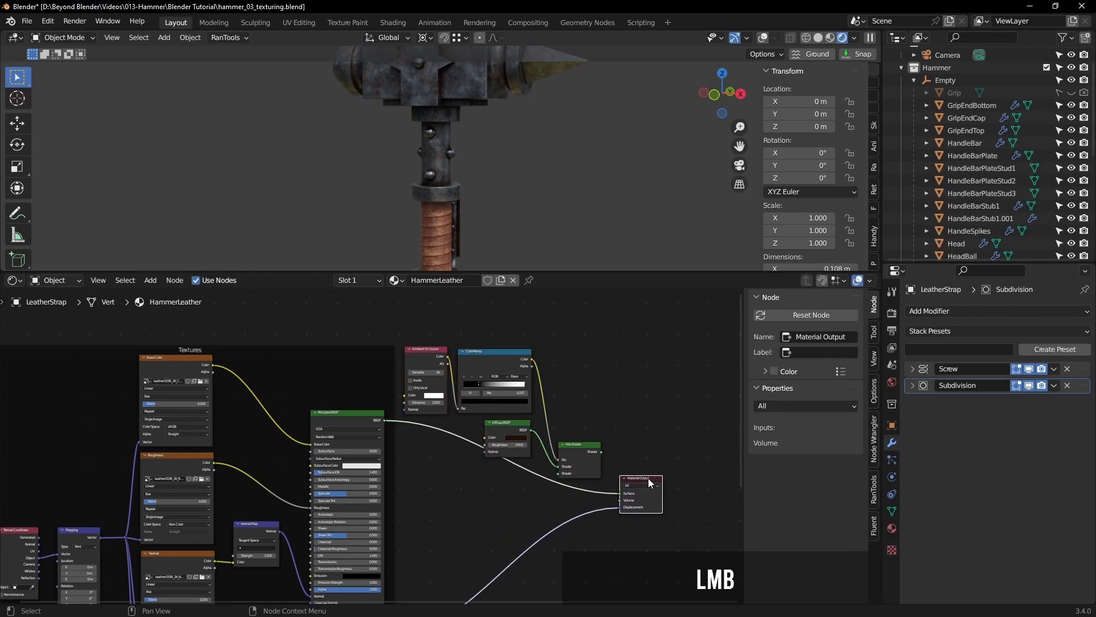
Step: Reroute the leather Principled BSDF link from the Material Output surface to the Mix Shader's second Shader input
scroll(471, 517, down, 2)
shift+middle_drag(470, 518, 440, 523)
scroll(486, 516, up, 3)
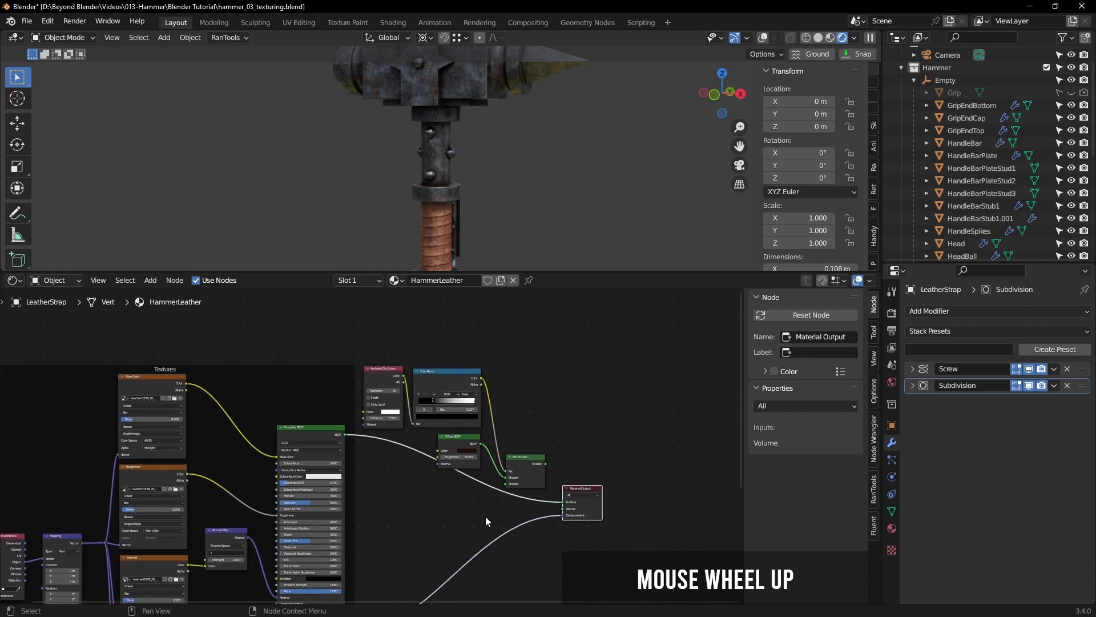
drag(591, 497, 512, 471)
shift+scroll(429, 416, down, 3)
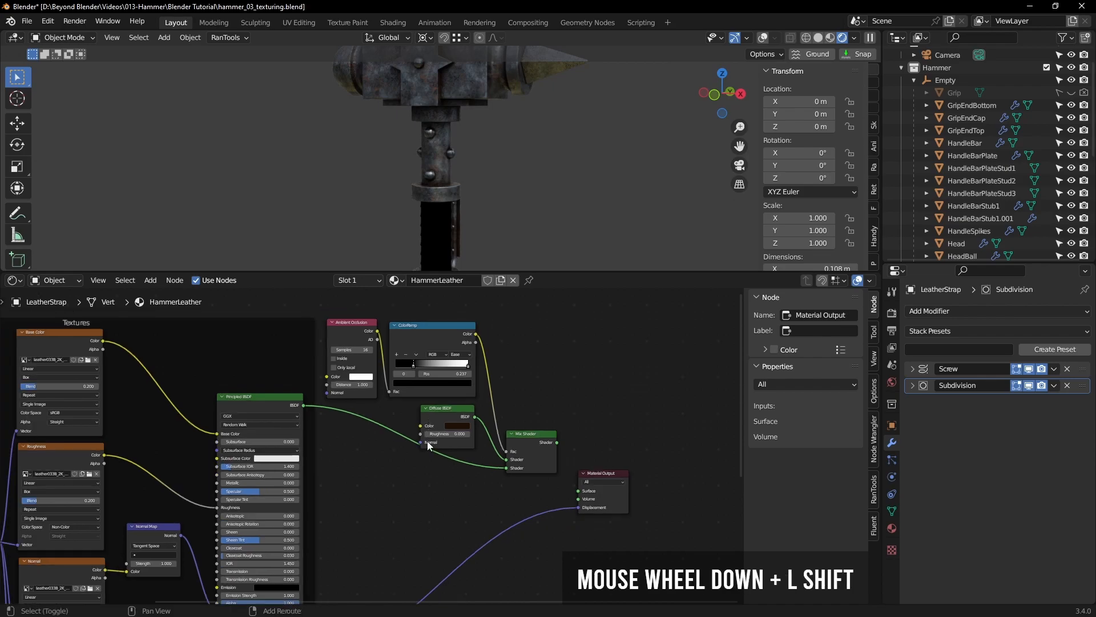
Step: Move the pasted dirt nodes upward, bring the Material Output closer, and connect the Mix Shader to its Surface input
drag(344, 332, 537, 430)
shift+click(457, 442)
shift+click(528, 467)
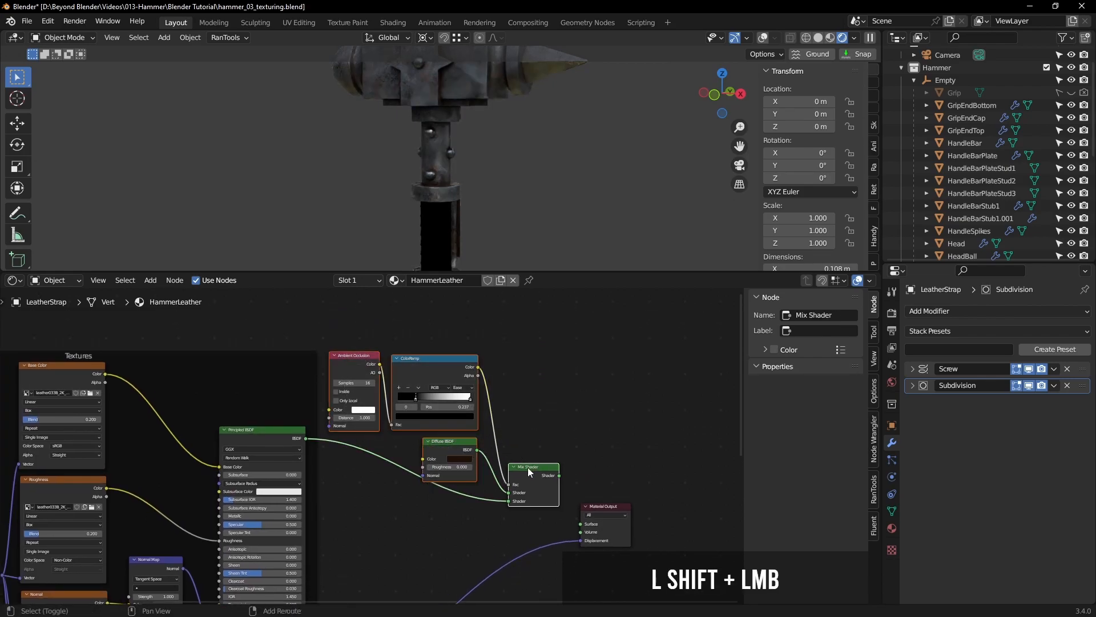
key(g)
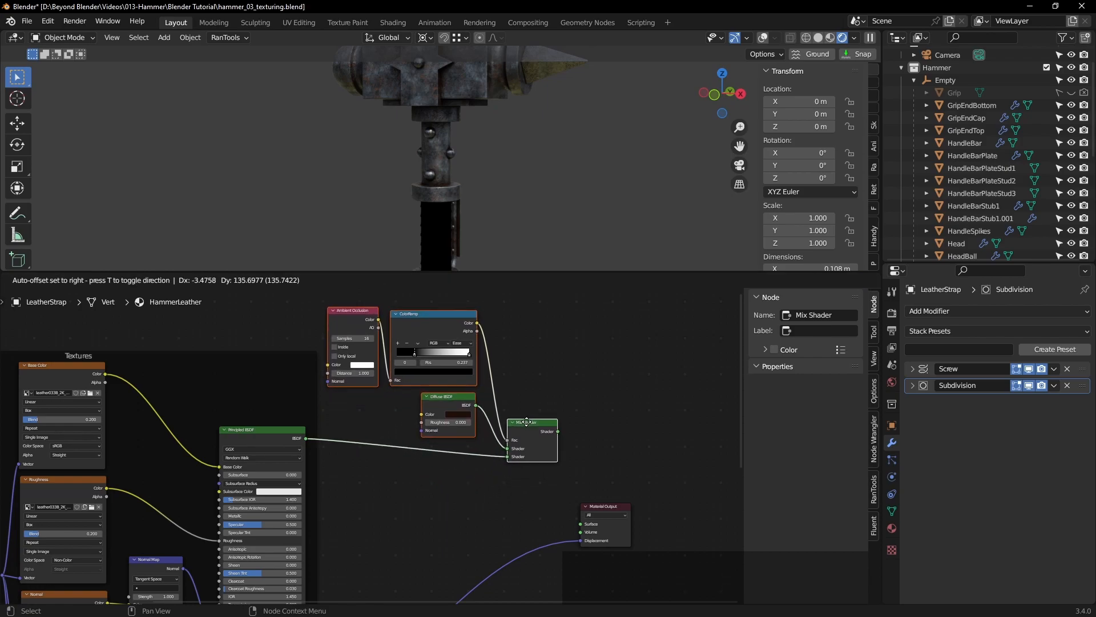
click(522, 423)
drag(598, 505, 574, 462)
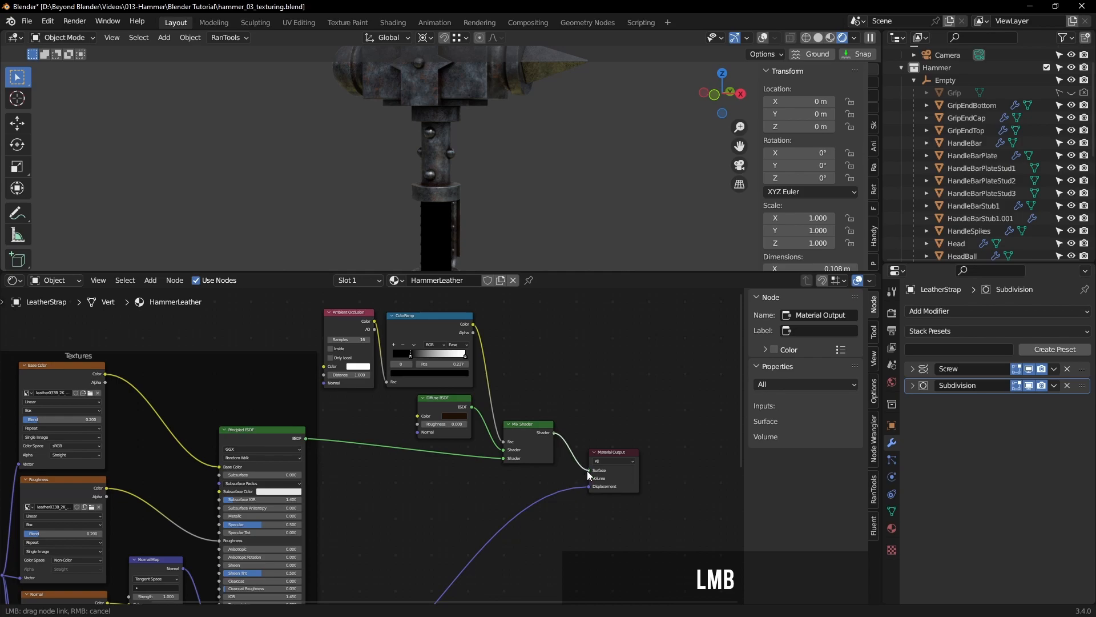
drag(587, 471, 588, 470)
Step: Tweak the dark brown dirt color of the Diffuse BSDF while viewing the leather strap up close
mouse_move(453, 201)
shift+middle_down()
mouse_move(454, 146)
mouse_move(440, 214)
mouse_move(478, 149)
mouse_move(470, 210)
shift+middle_up()
scroll(440, 214, up, 5)
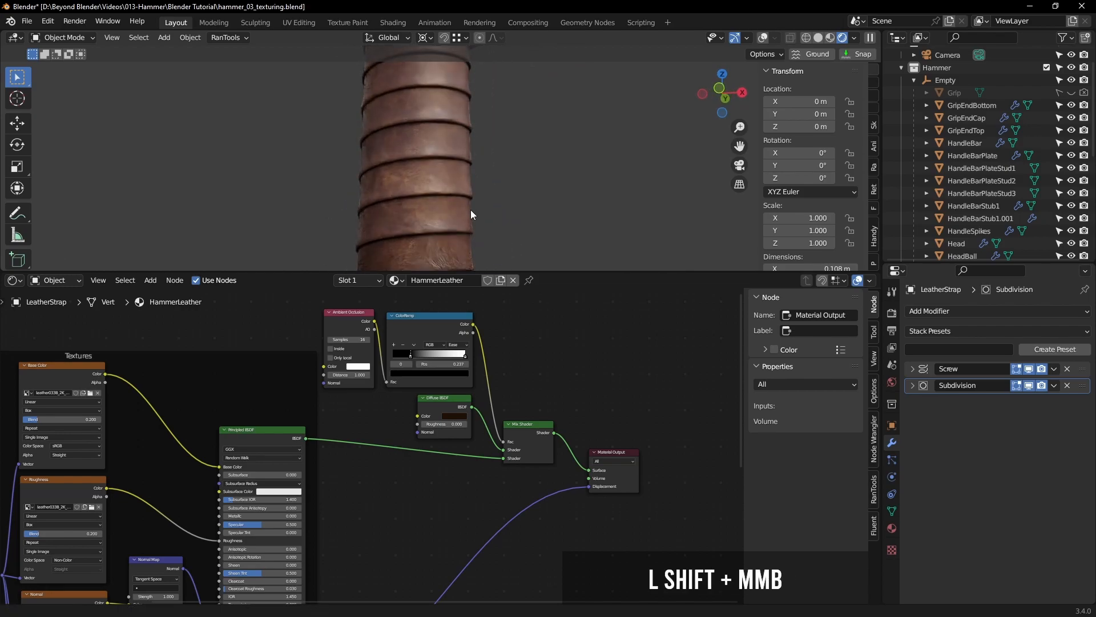
click(454, 416)
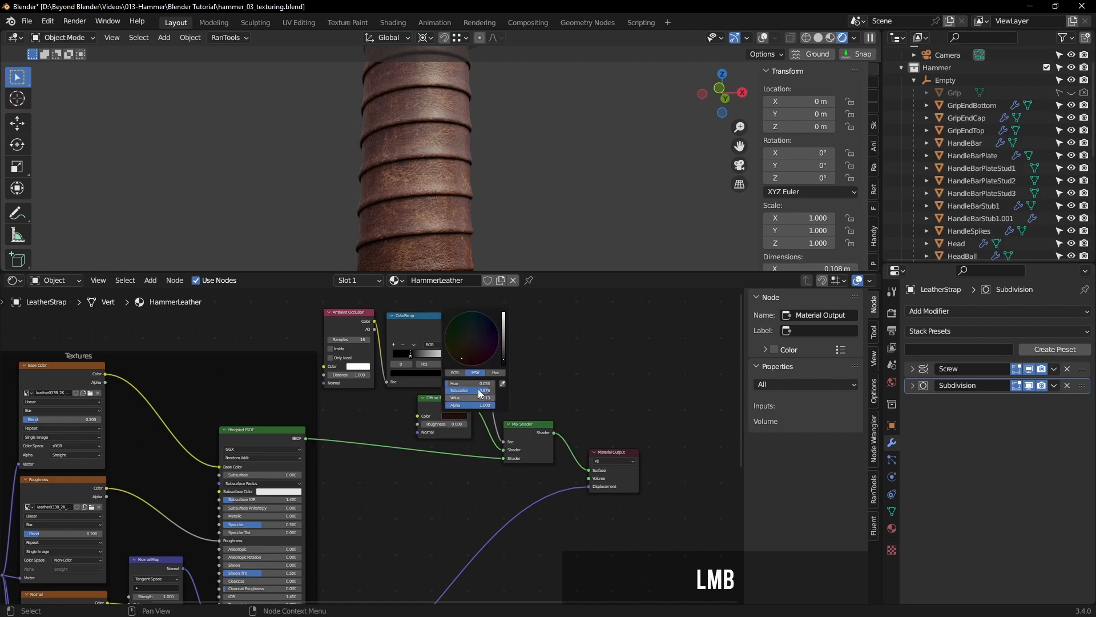
click(504, 331)
mouse_move(504, 330)
mouse_down()
mouse_move(503, 313)
mouse_move(504, 351)
mouse_up()
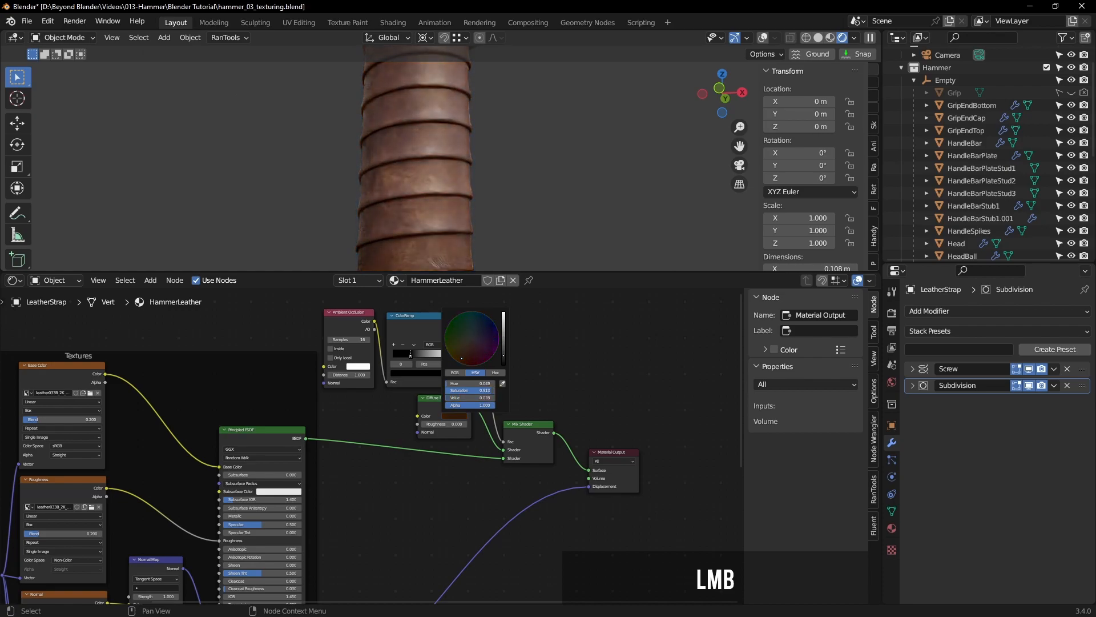
key(ctrl+v)
Step: Preview the ColorRamp on the leather strap and narrow its black-to-white transition, placing the white stop at 0.776
shift+middle_drag(439, 319, 518, 348)
ctrl+shift+click(517, 343)
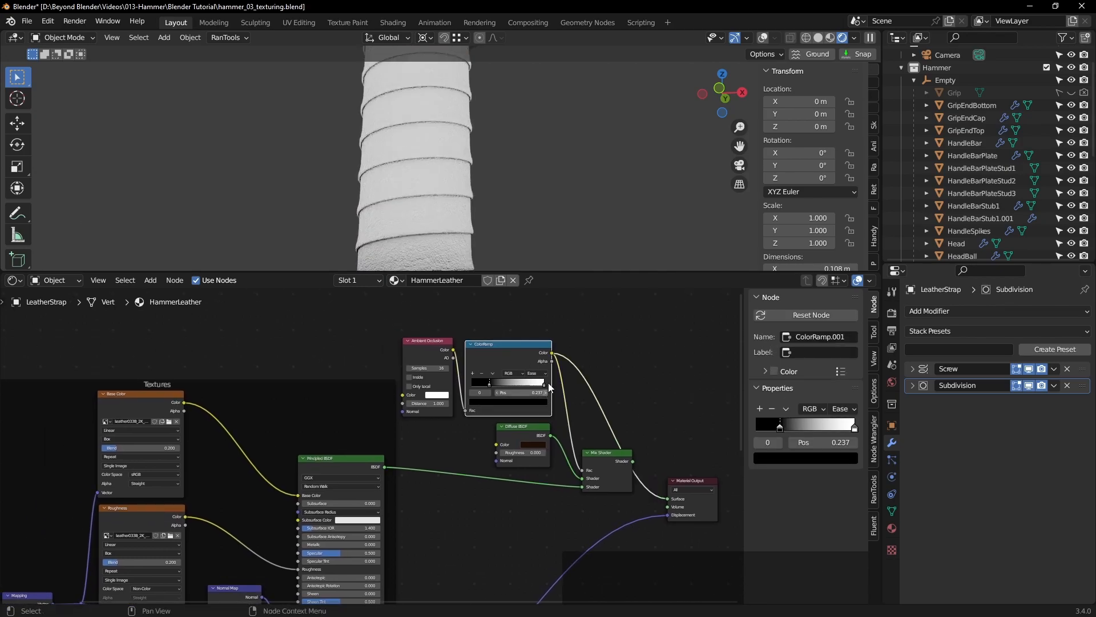
middle_drag(510, 198, 478, 217)
scroll(478, 216, up, 3)
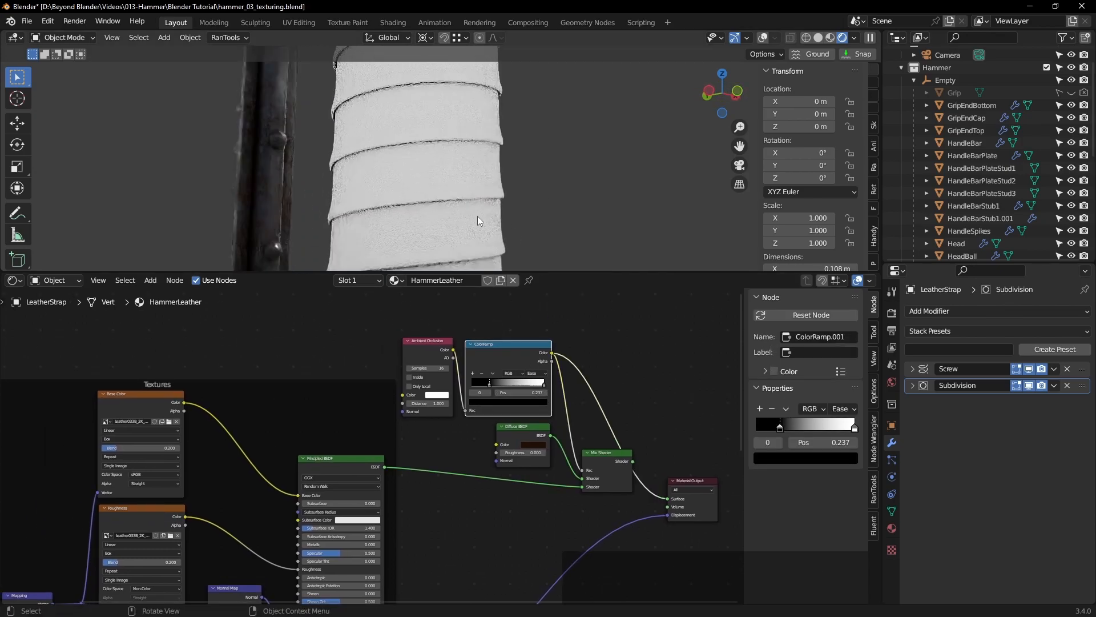
scroll(437, 402, up, 3)
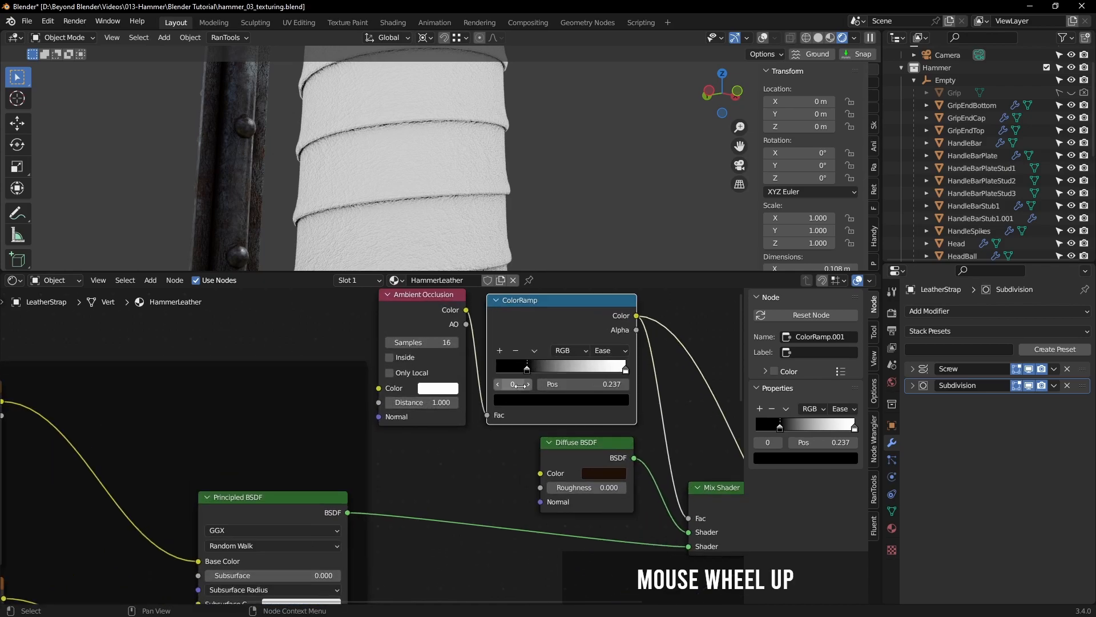
shift+middle_drag(547, 376, 466, 441)
drag(448, 428, 521, 432)
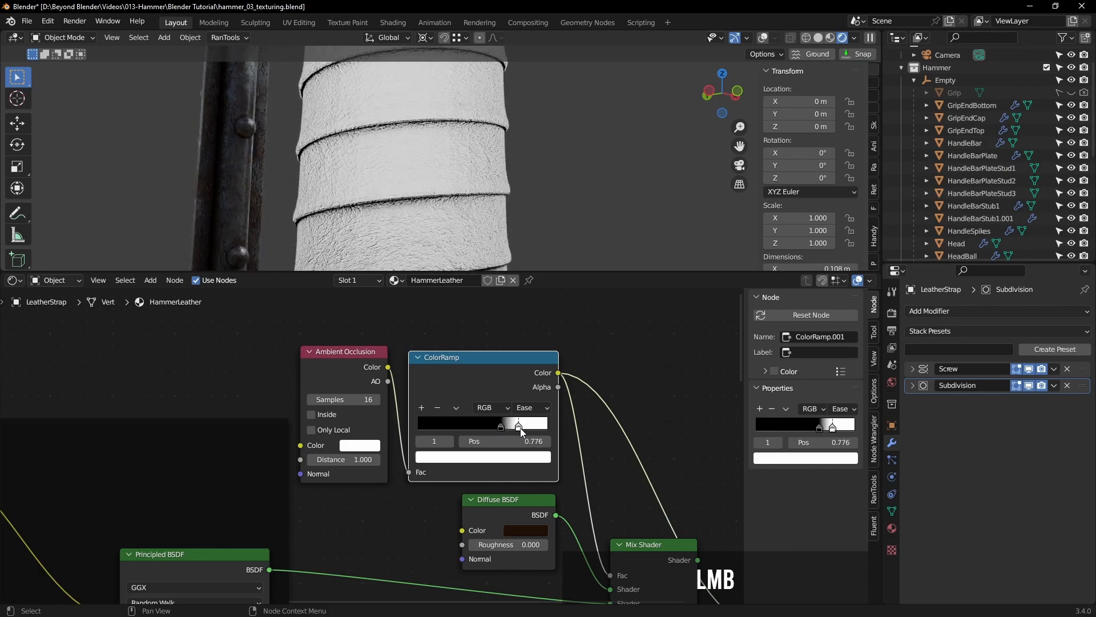
Step: Try other Ambient Occlusion Distance values such as 0.4, and restore the distance to 1.000
mouse_move(359, 460)
shift+mouse_down()
mouse_move(344, 460)
mouse_move(358, 460)
shift+mouse_up()
click(360, 460)
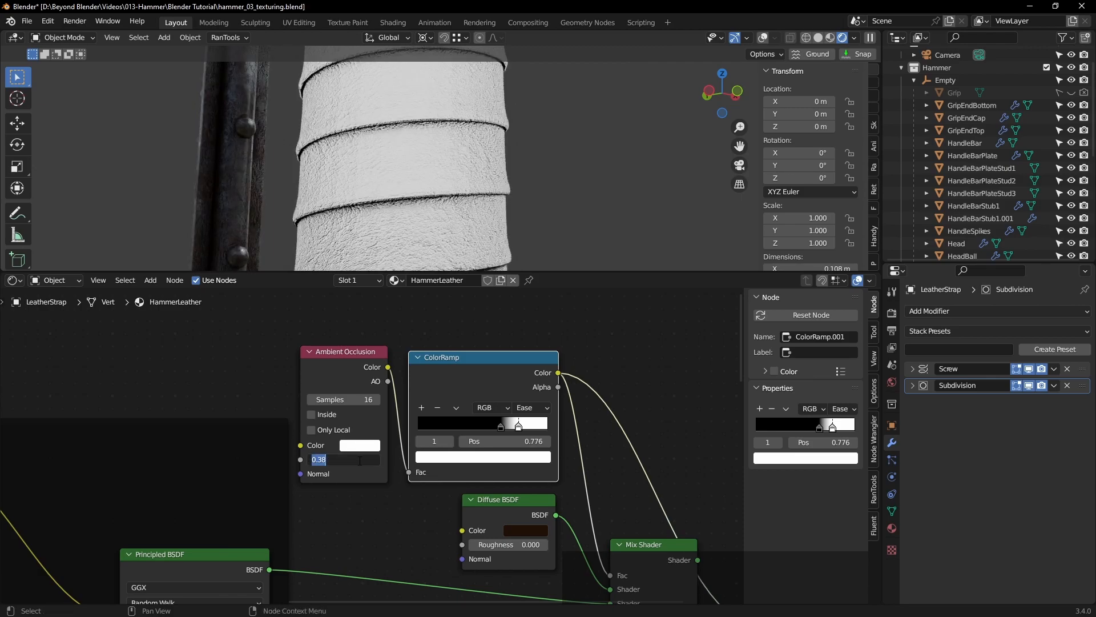
text(0.4)
key(Return)
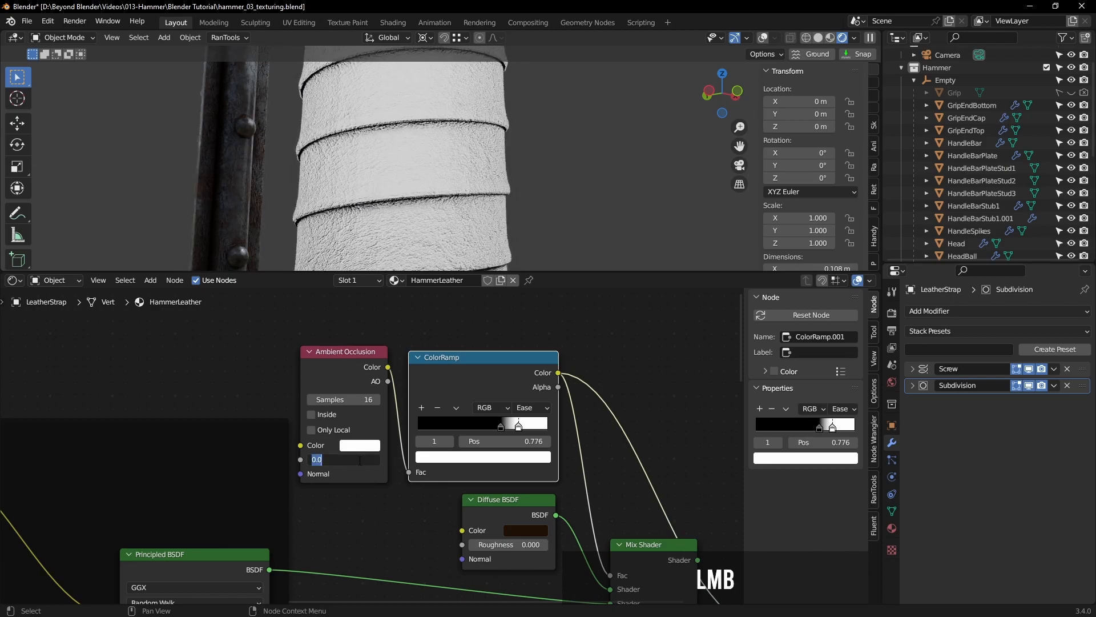
key(Return)
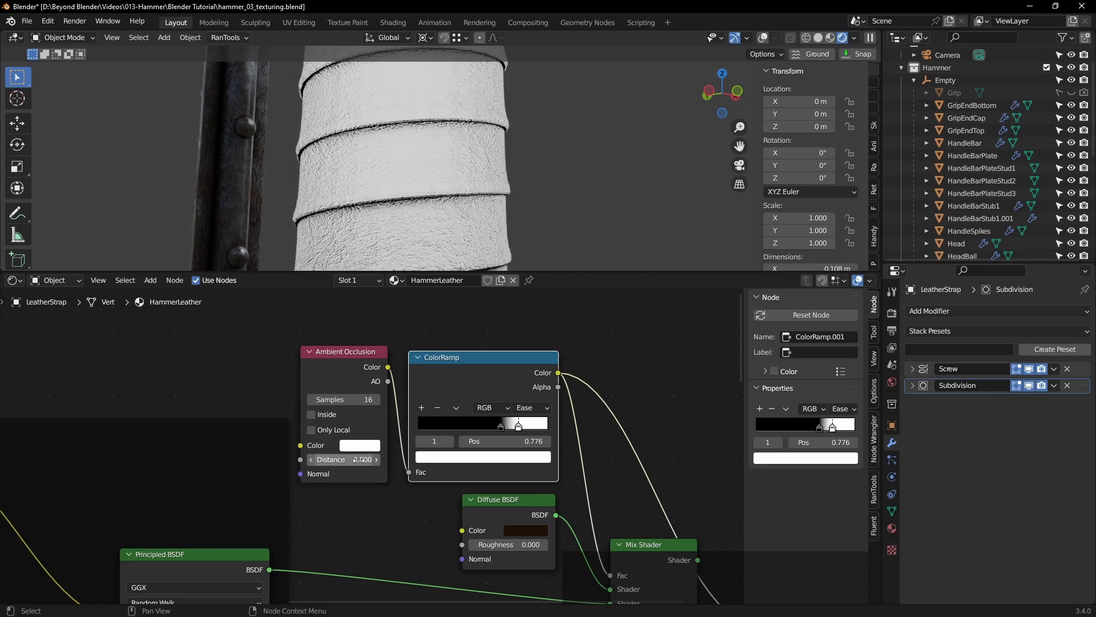
Step: Replace the ColorRamp preview by reconnecting the Mix Shader to the Material Output's Surface input
scroll(360, 459, down, 4)
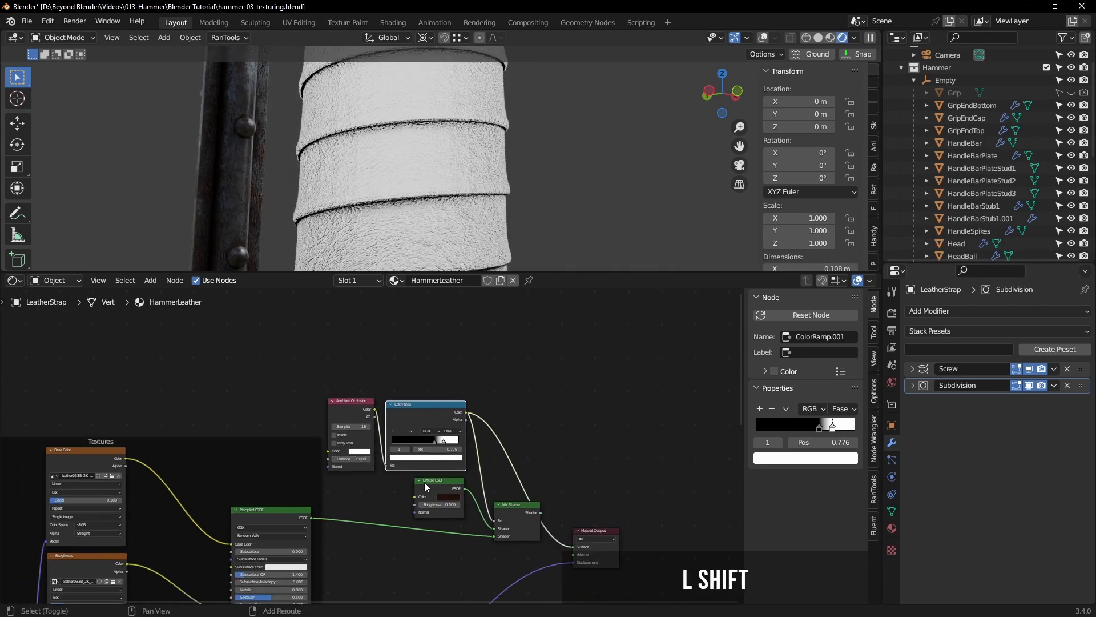
shift+middle_drag(522, 493, 416, 417)
scroll(416, 418, up, 2)
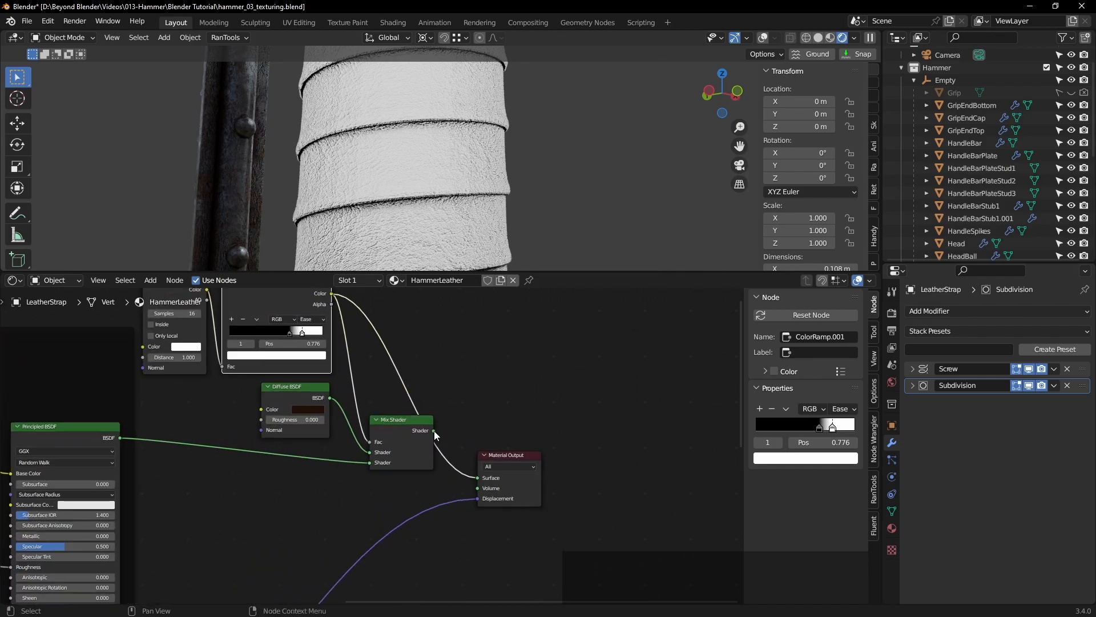
drag(435, 429, 476, 477)
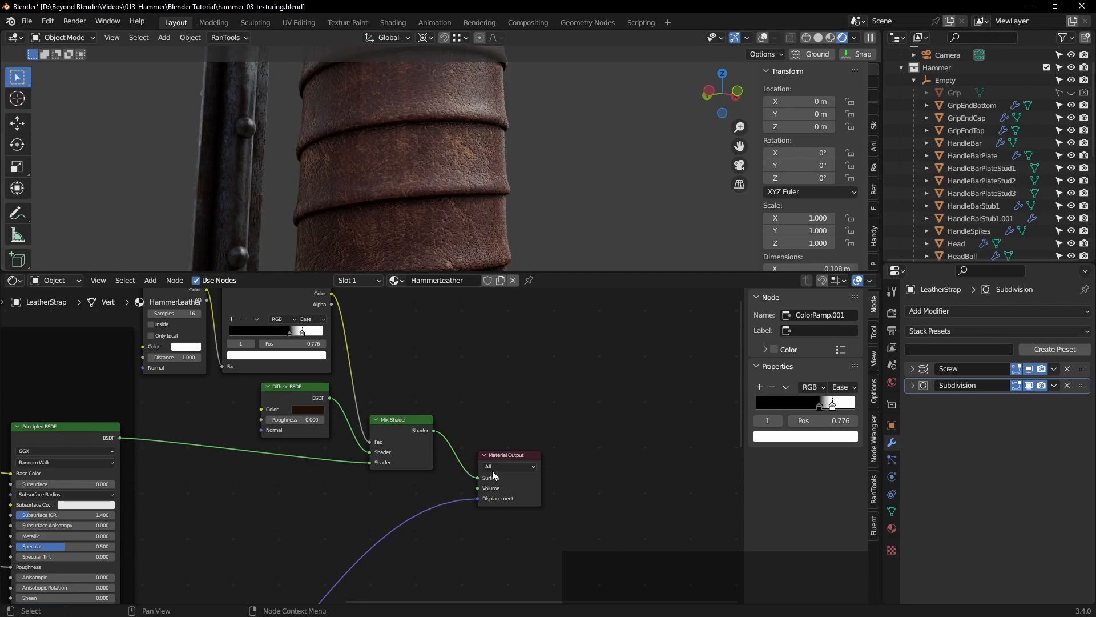
Step: Reduce the dirt on the leather by moving the ColorRamp's black stop to 0.585, and save the file
scroll(443, 200, down, 2)
scroll(446, 197, down, 4)
shift+middle_drag(460, 169, 350, 204)
middle_drag(566, 185, 526, 146)
scroll(487, 215, up, 4)
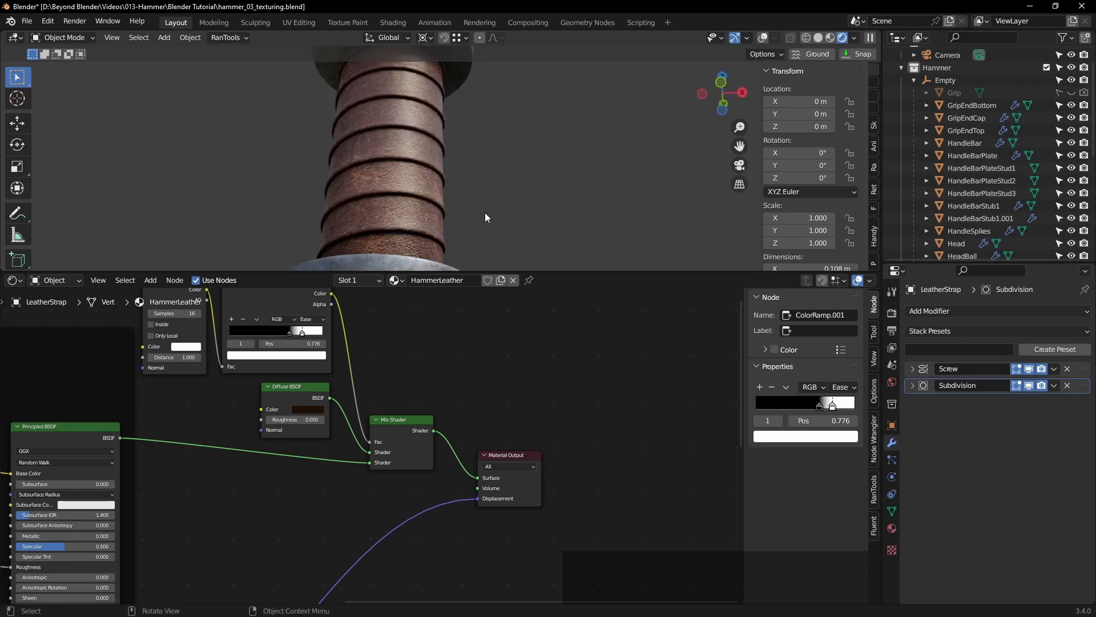
middle_drag(459, 197, 410, 208)
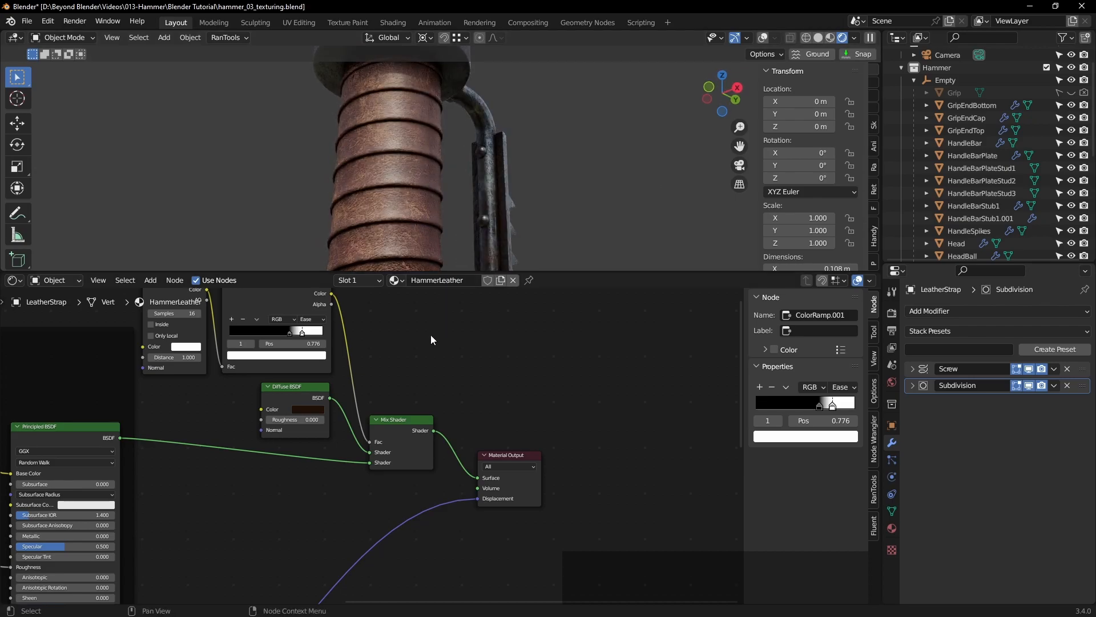
middle_drag(474, 197, 430, 263)
drag(289, 334, 282, 330)
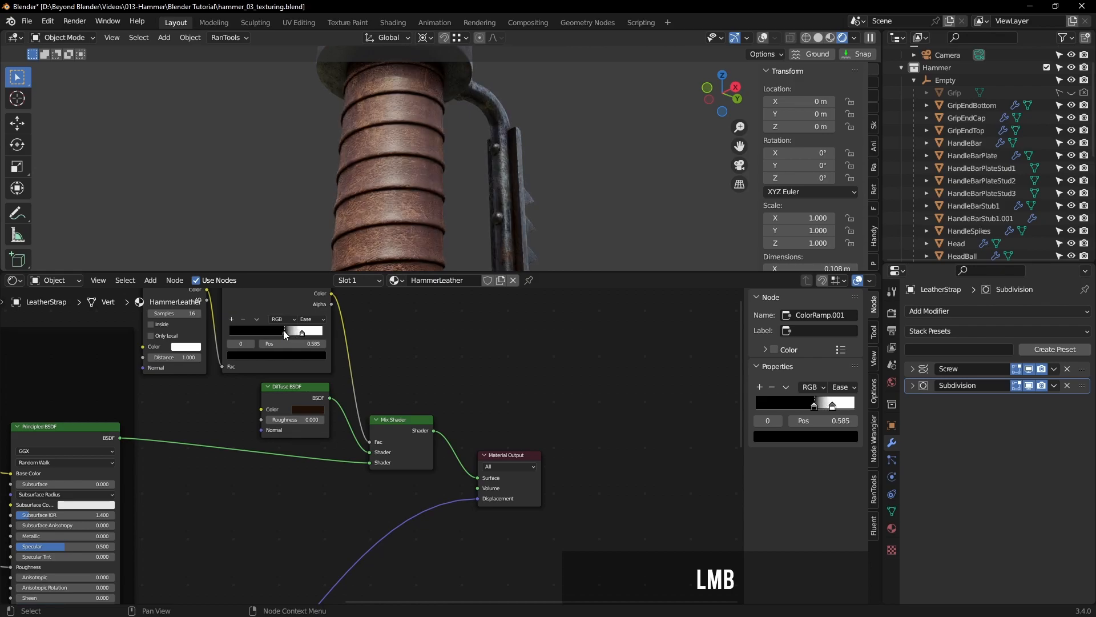
scroll(508, 171, down, 4)
shift+middle_drag(607, 157, 533, 202)
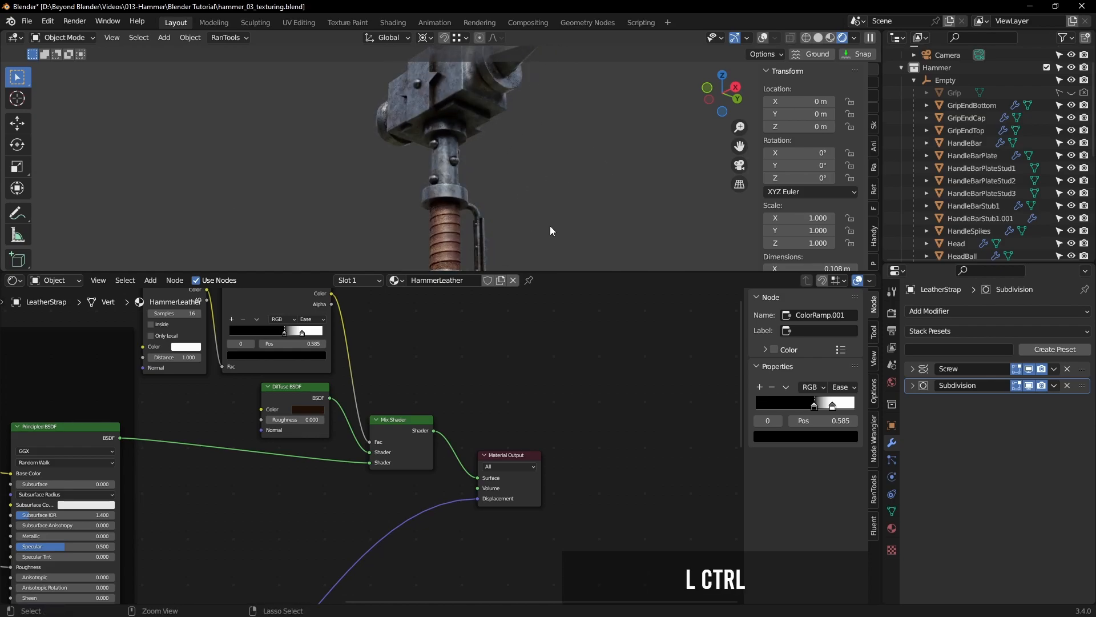
key(ctrl+s)
Step: Examine the textured hammer's head, handle and end cap from several sides in a maximized 3D viewport
key(ctrl+space)
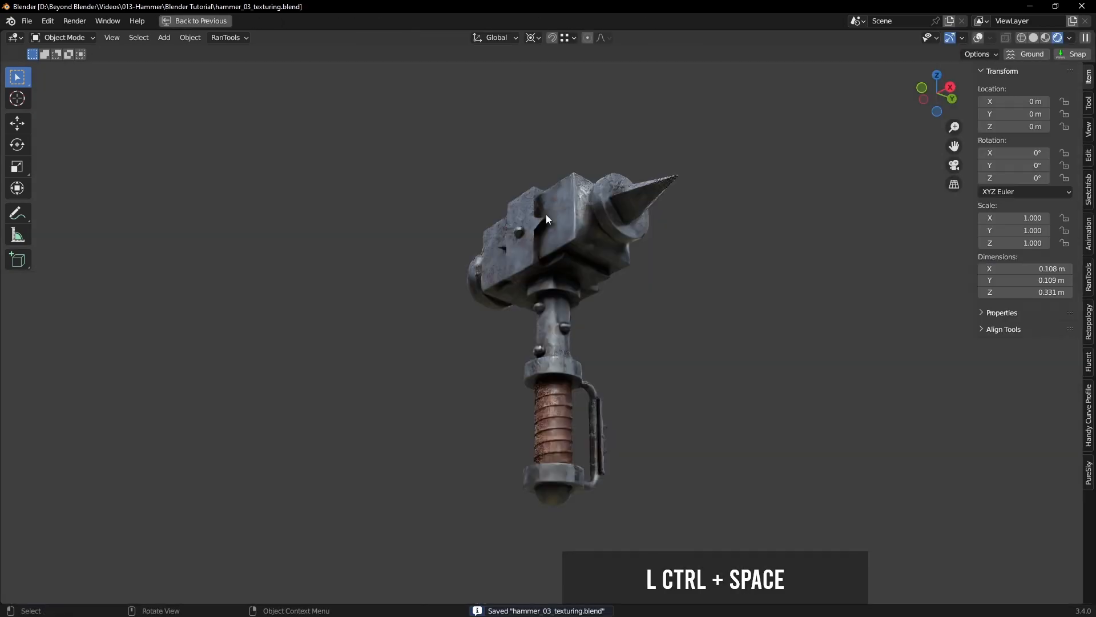
shift+middle_drag(627, 298, 441, 303)
scroll(598, 291, up, 2)
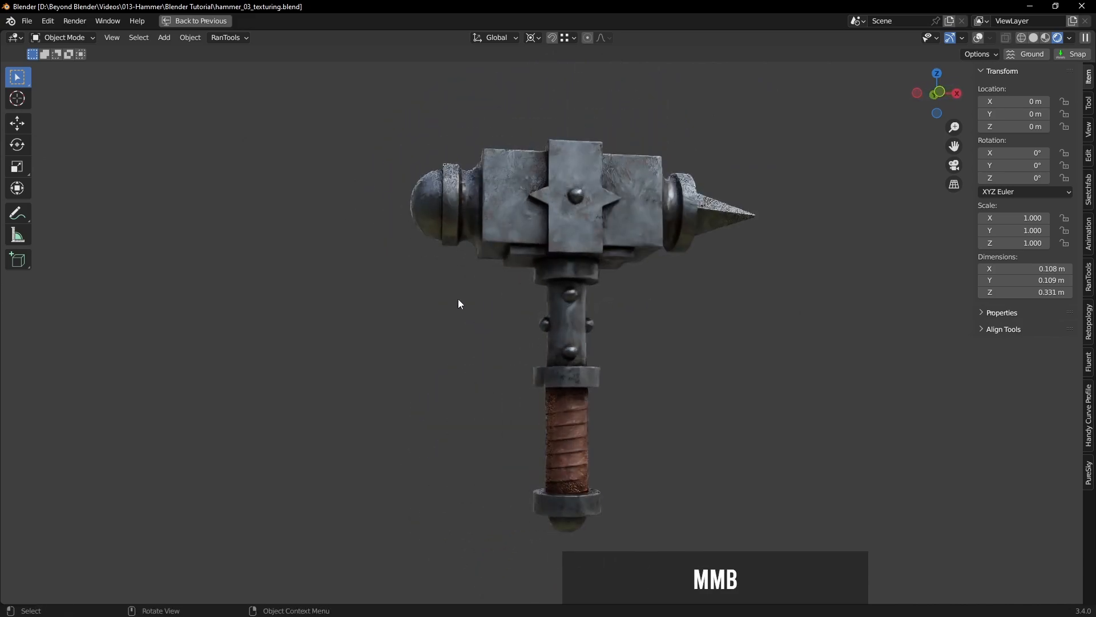
shift+middle_drag(646, 296, 587, 358)
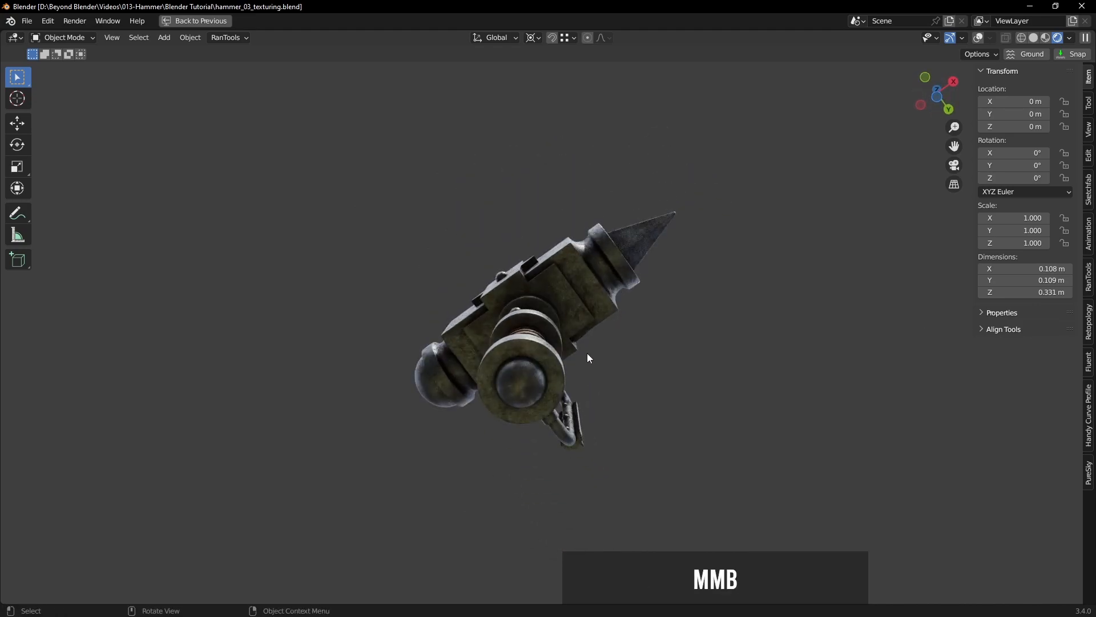
scroll(587, 357, up, 4)
shift+middle_drag(590, 403, 598, 387)
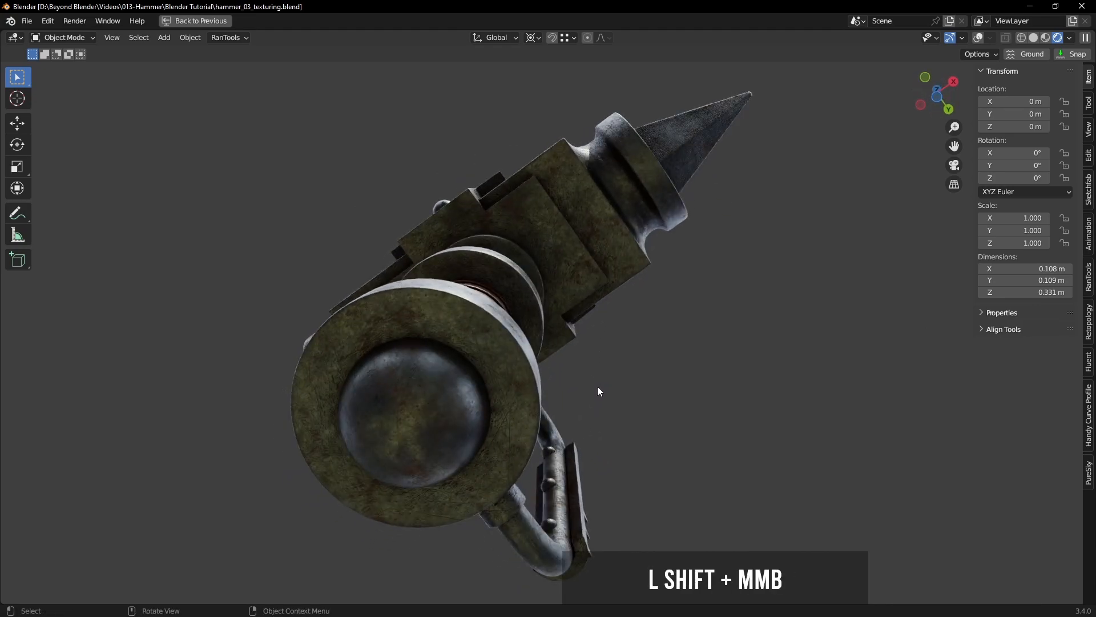
scroll(597, 386, up, 3)
middle_drag(590, 400, 748, 363)
scroll(571, 412, down, 5)
scroll(735, 359, up, 2)
Step: Switch the 3D viewport to Solid shading, restore the split layout with a taller viewport, and save the file
key(ctrl+s)
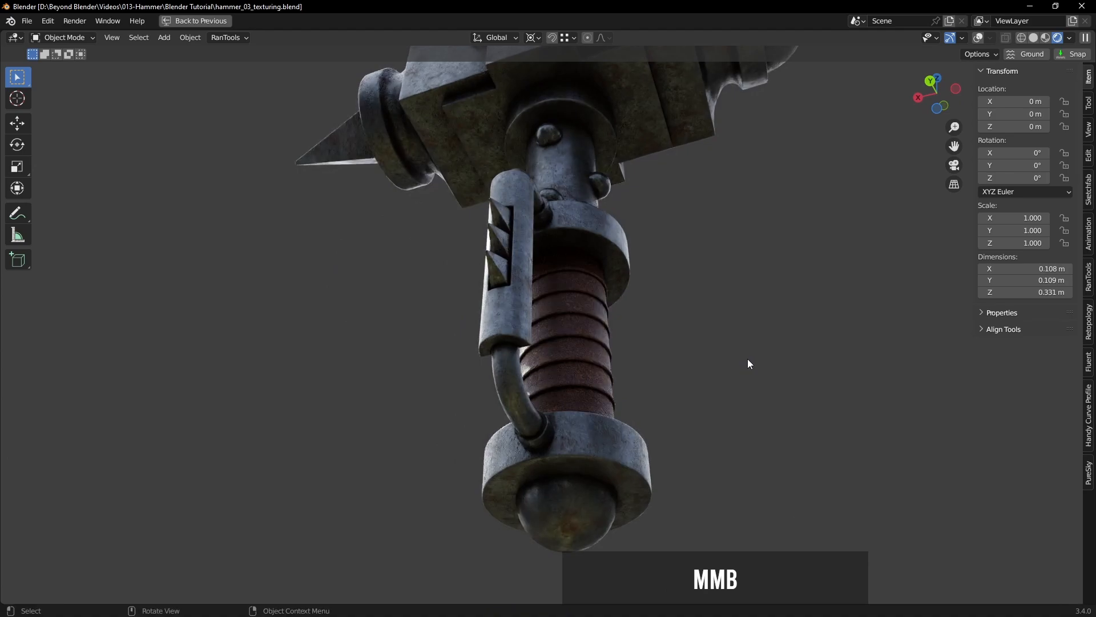
key(z)
click(832, 361)
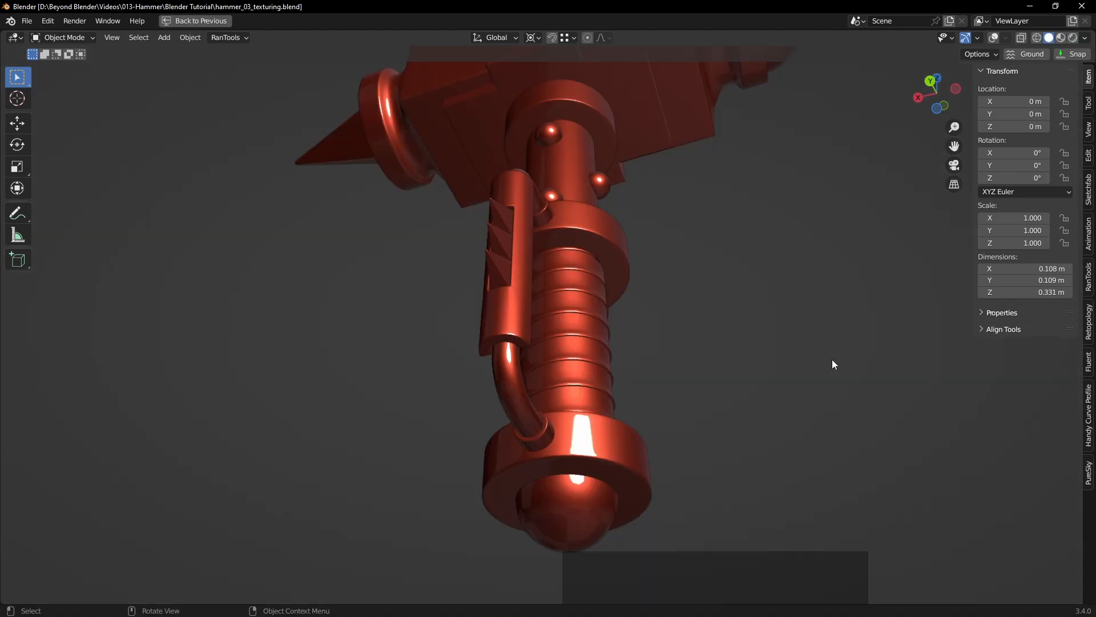
key(ctrl+space)
drag(545, 275, 544, 352)
shift+middle_drag(545, 343, 542, 274)
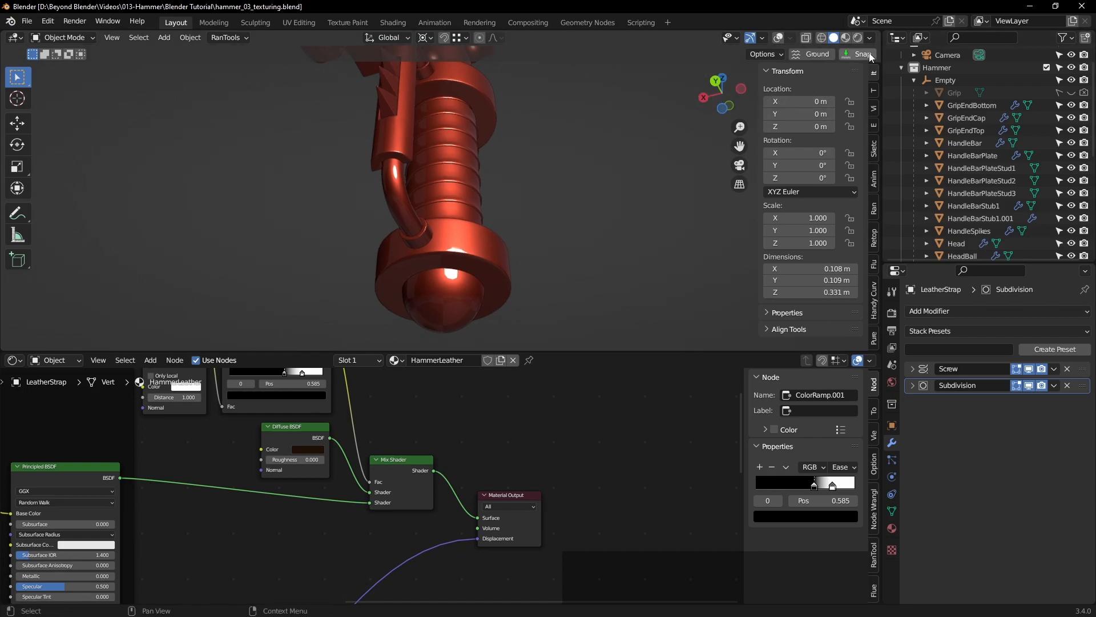
key(ctrl+s)
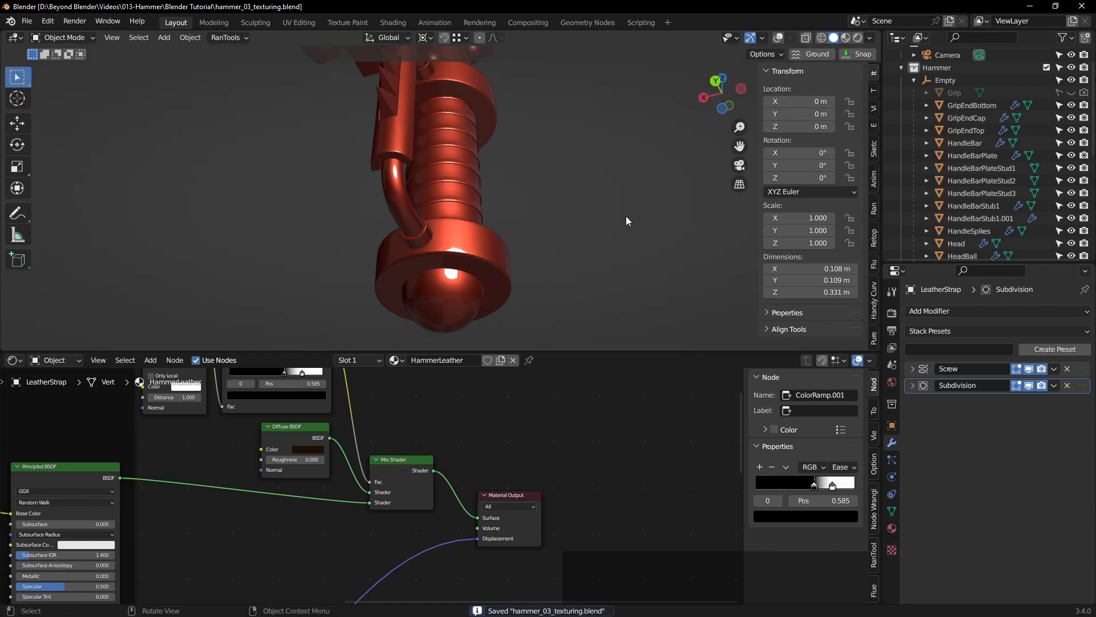
Step: Select the GripEndBottom ring at the base of the handle, turn on the viewport overlays and frame the ring
mouse_move(626, 220)
middle_down()
mouse_move(624, 239)
mouse_move(701, 244)
mouse_move(614, 222)
middle_up()
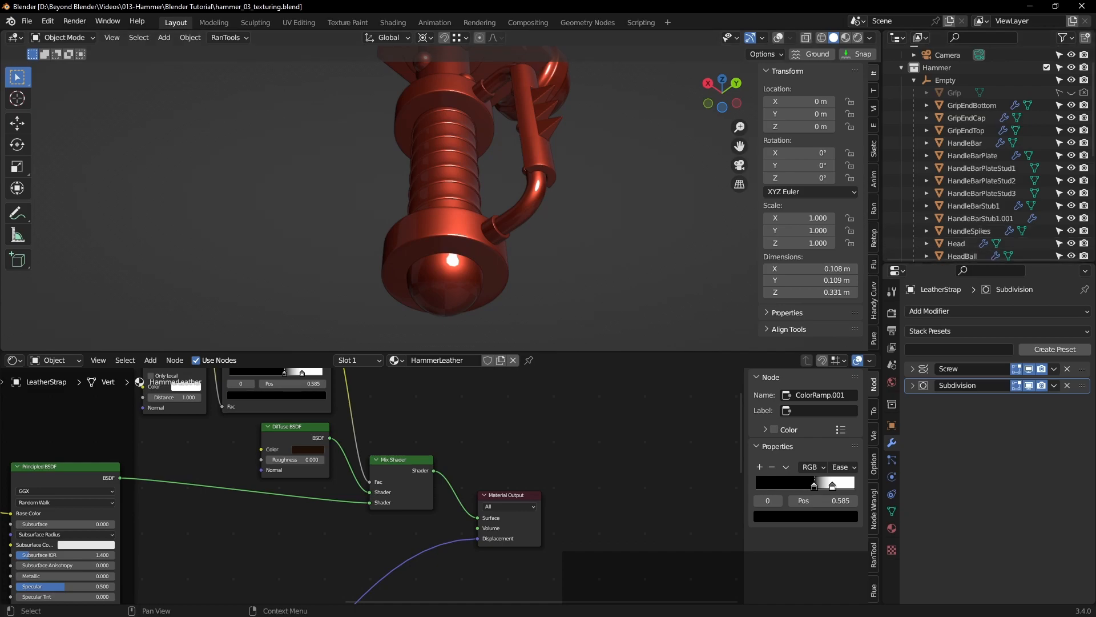
middle_drag(597, 234, 629, 227)
scroll(574, 256, up, 2)
shift+middle_drag(573, 255, 595, 235)
click(524, 192)
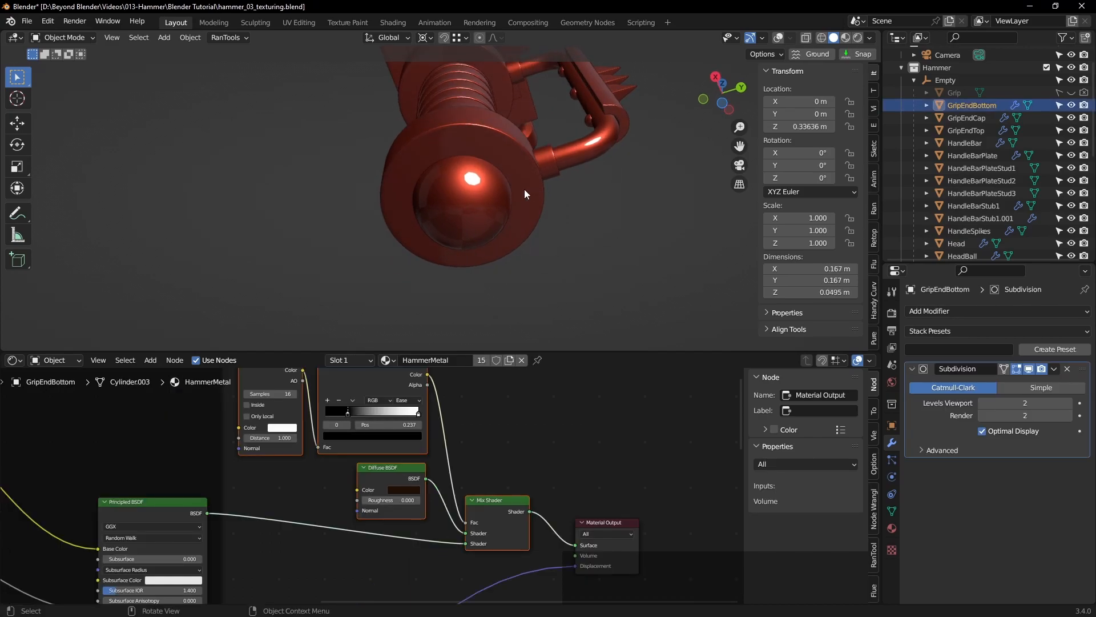
click(778, 39)
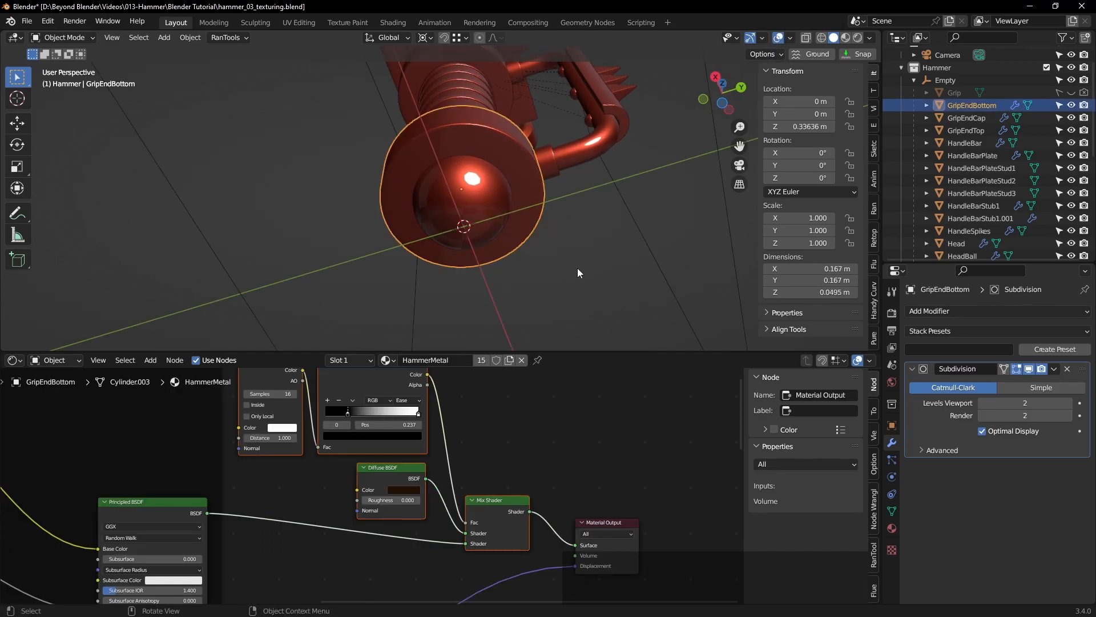
key(KP_Decimal)
Step: Inspect the meshes of the rounded GripEndCap and the GripEndBottom ring in Edit Mode
mouse_move(608, 255)
middle_down()
mouse_move(549, 231)
mouse_move(649, 293)
mouse_move(622, 287)
mouse_move(607, 248)
middle_up()
scroll(610, 280, down, 1)
click(495, 242)
key(Tab)
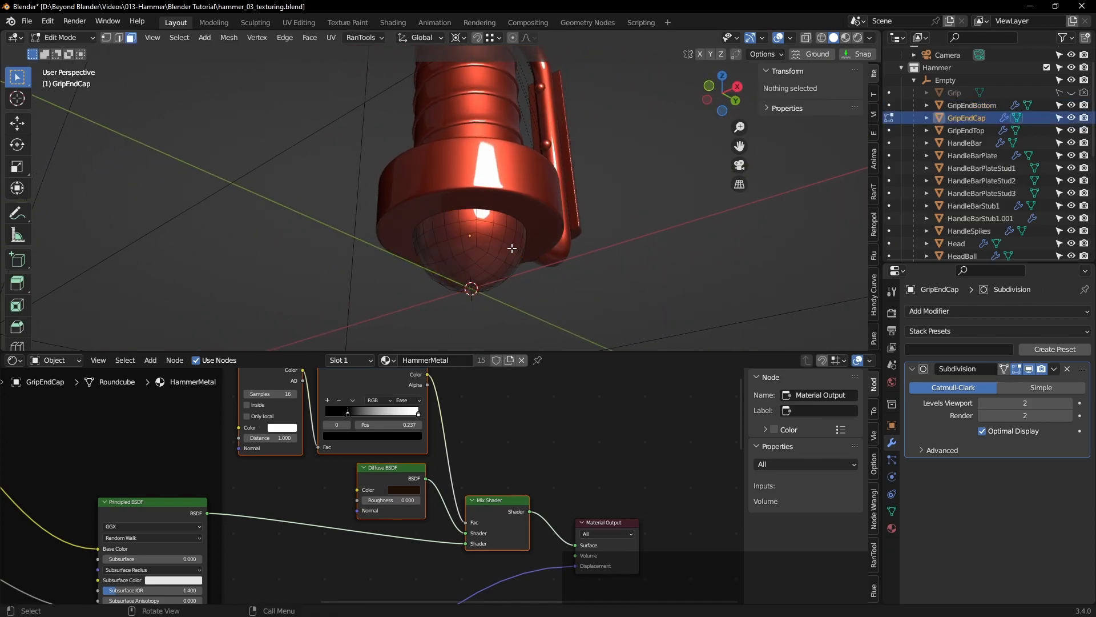
middle_drag(512, 249, 514, 190)
key(Tab)
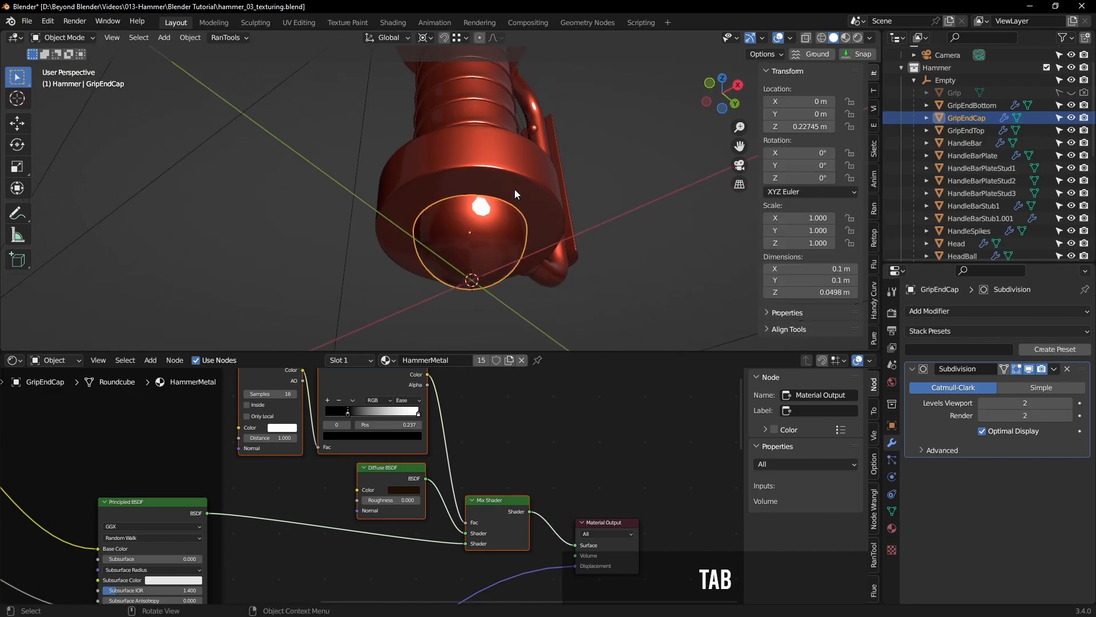
click(515, 190)
key(Tab)
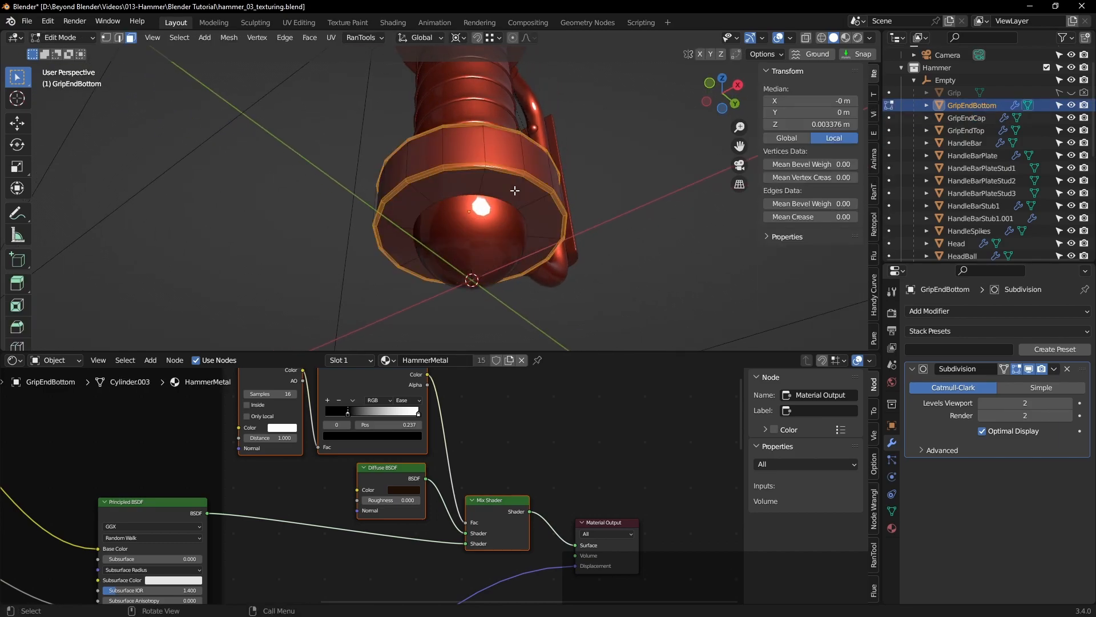
key(Tab)
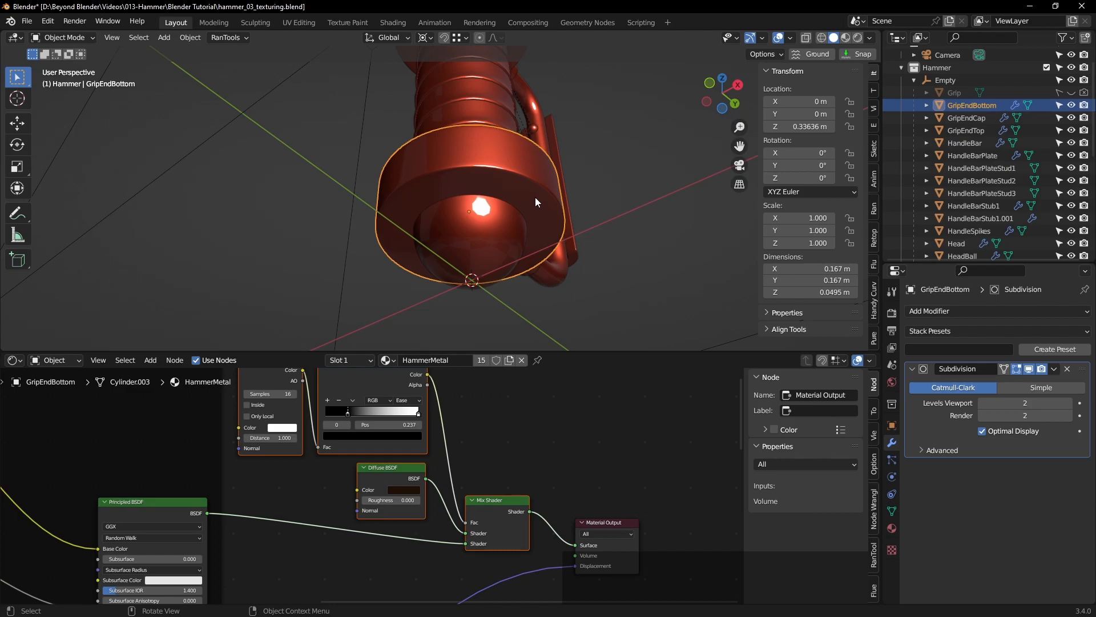
Step: Inset the underside faces of the GripEndBottom ring around the rounded cap by about 0.067 m
middle_drag(532, 200, 543, 194)
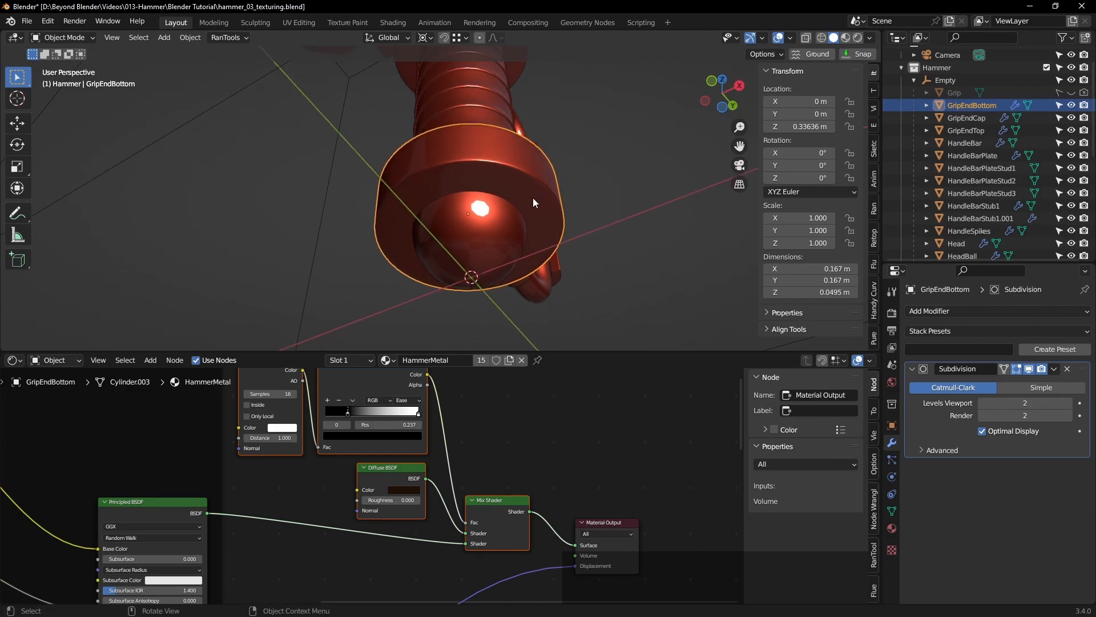
key(Tab)
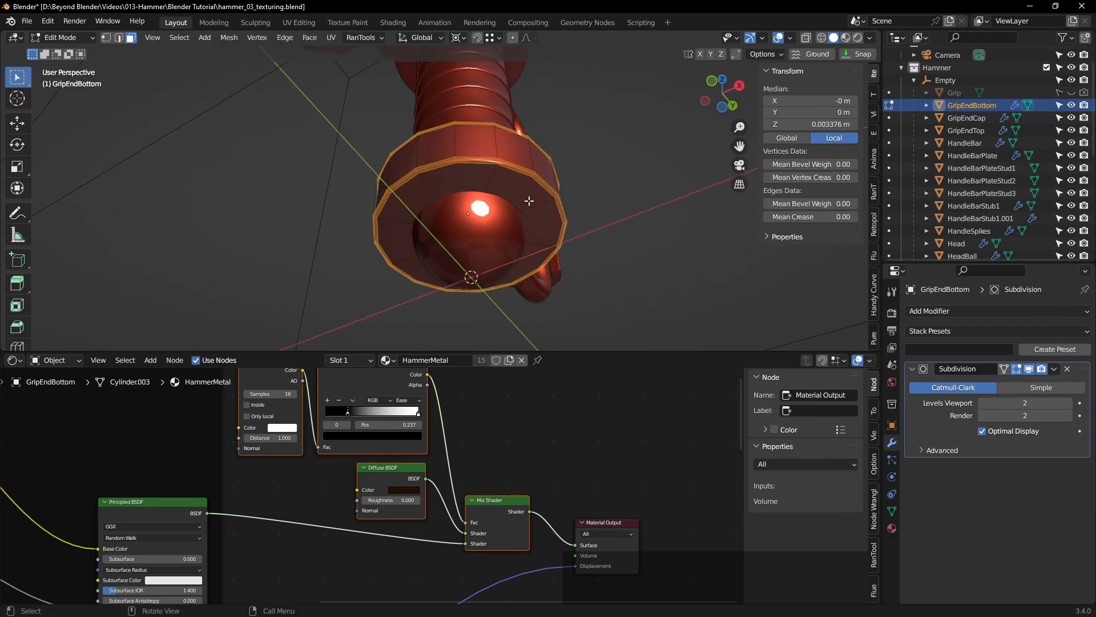
click(524, 195)
shift+click(543, 232)
shift+click(535, 259)
shift+click(484, 274)
shift+click(422, 271)
shift+click(395, 241)
shift+click(407, 199)
shift+click(456, 191)
middle_drag(649, 233, 653, 215)
key(i)
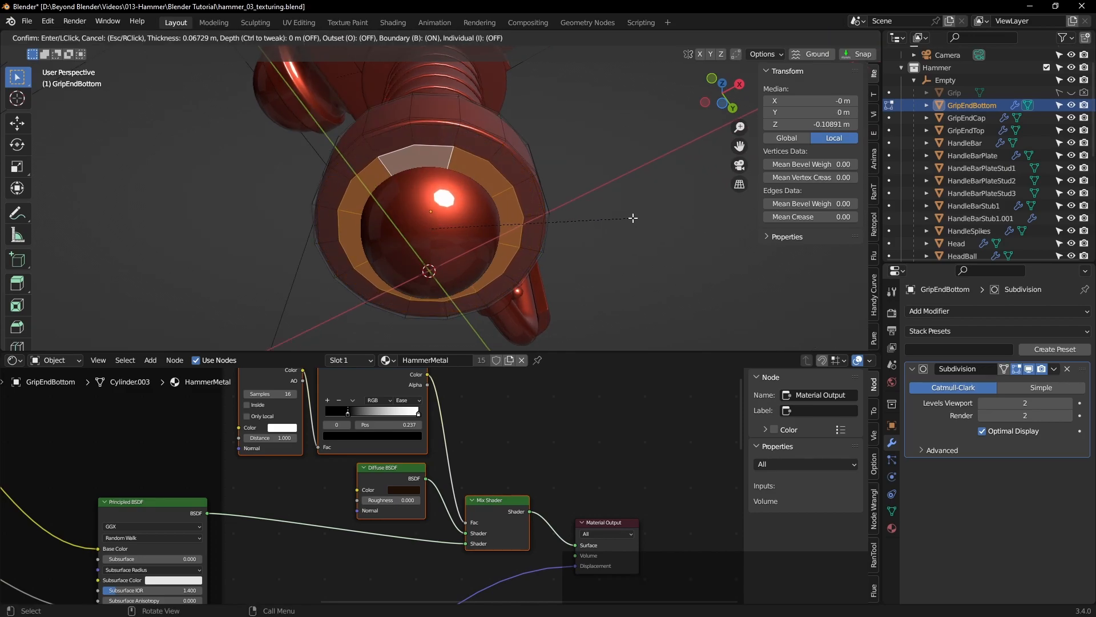
click(633, 217)
Step: Extrude the inset underside faces of GripEndBottom downward by about 0.013 m
middle_drag(633, 218, 585, 260)
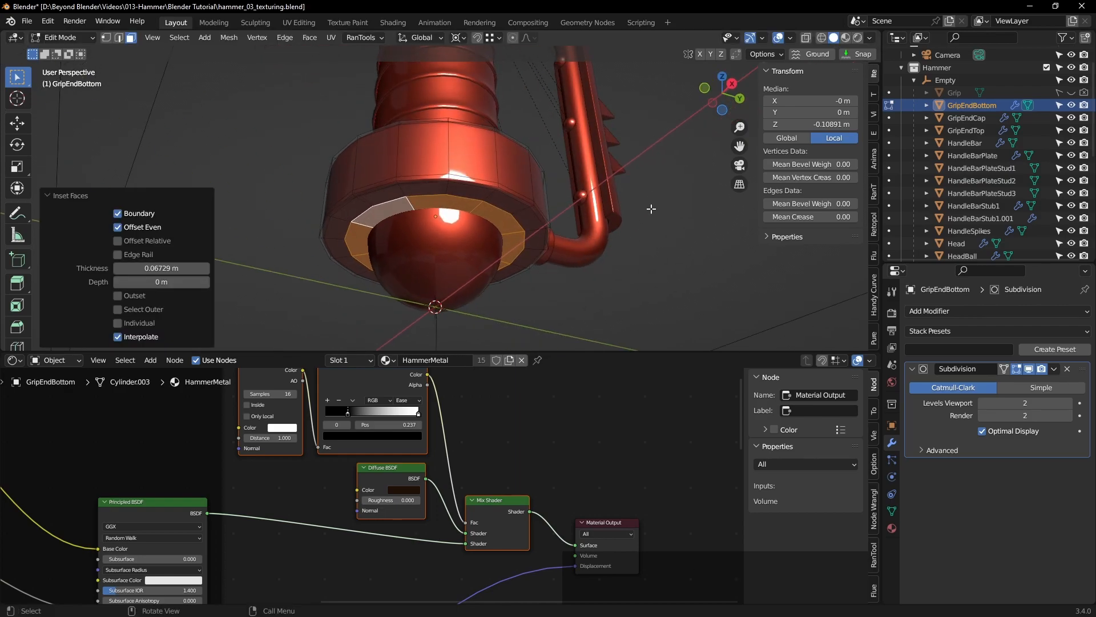
key(e)
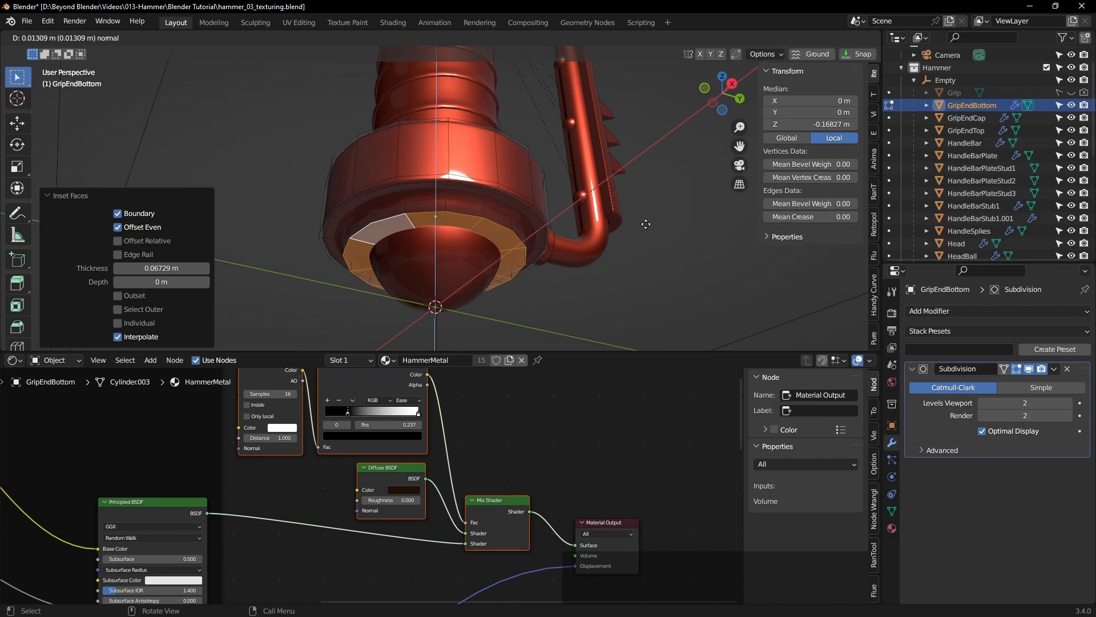
click(643, 224)
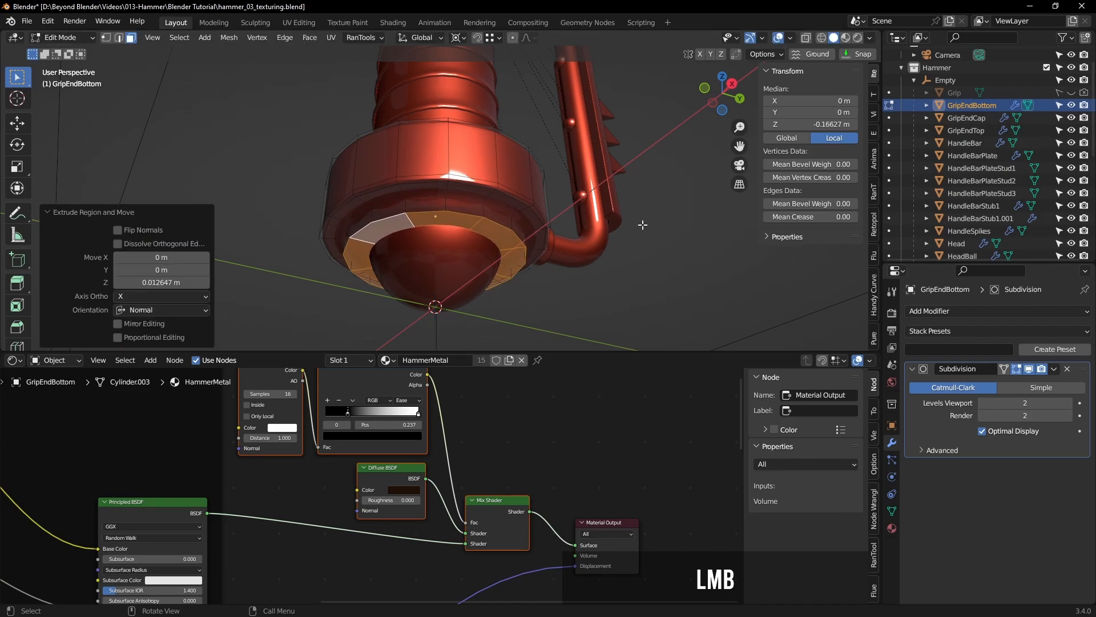
key(KP_1)
scroll(603, 247, up, 4)
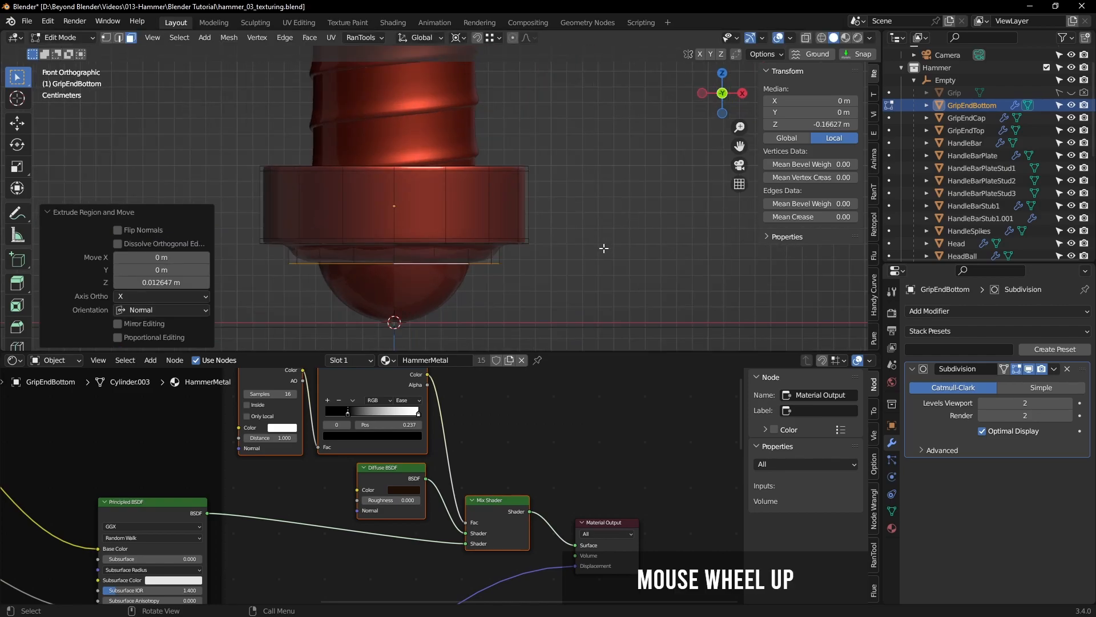
shift+middle_drag(603, 247, 590, 207)
key(2)
alt+click(562, 182)
alt+shift+click(401, 179)
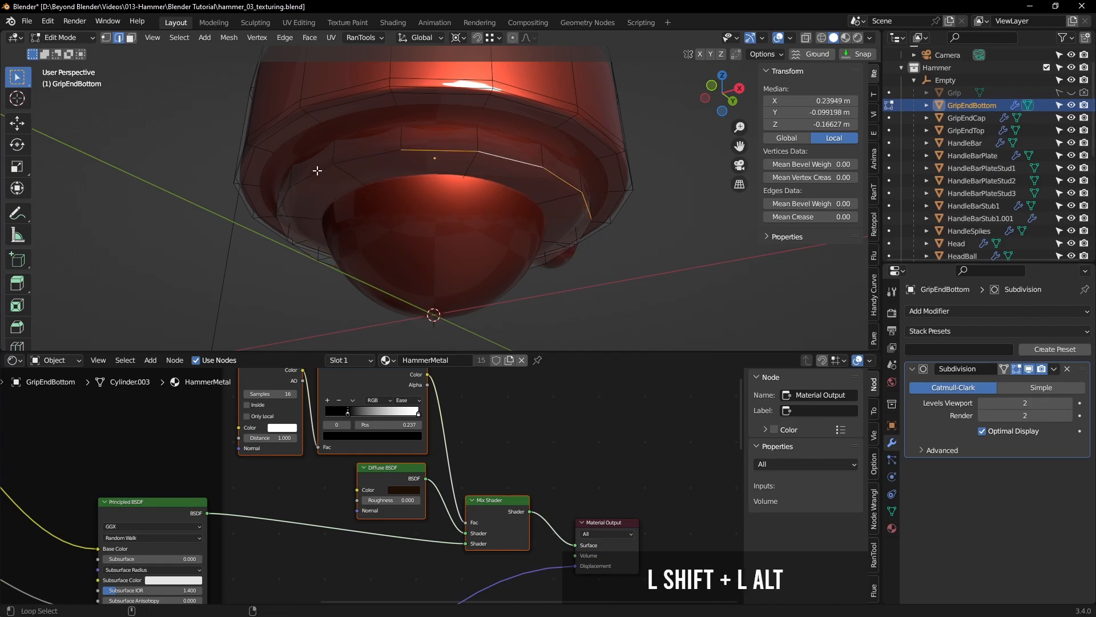
Step: Inset the lowest ring of faces on GripEndBottom's extruded step by about 0.046 m
key(3)
click(445, 167)
middle_drag(445, 166, 452, 119)
shift+click(511, 129)
shift+click(555, 206)
shift+click(519, 284)
shift+click(435, 325)
shift+click(372, 297)
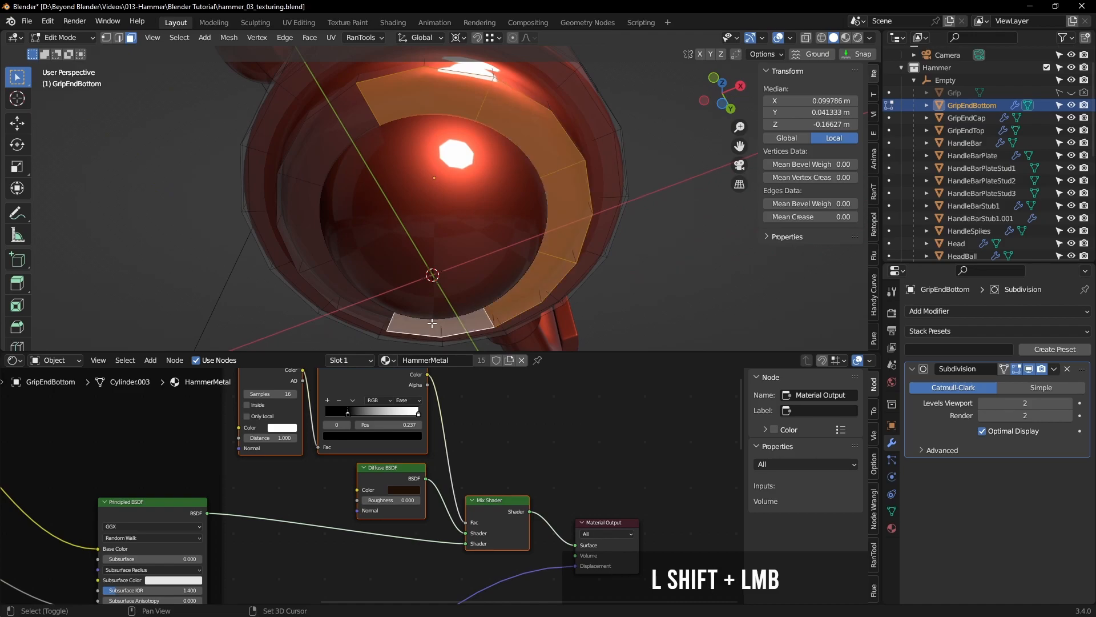
shift+click(320, 227)
shift+click(336, 146)
middle_drag(336, 146, 484, 211)
key(i)
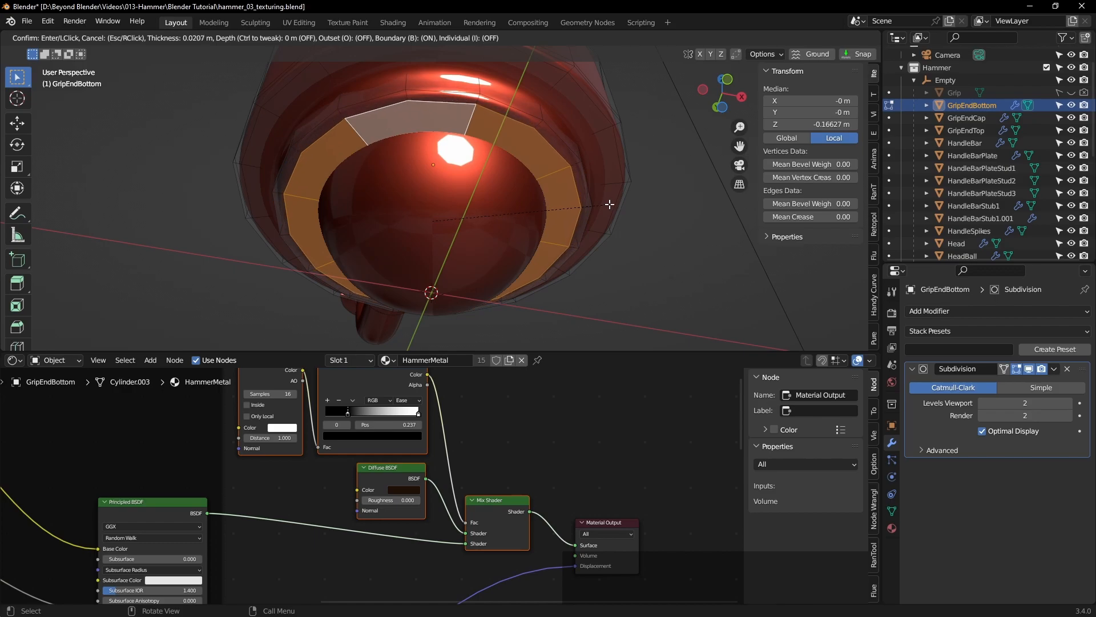
click(597, 204)
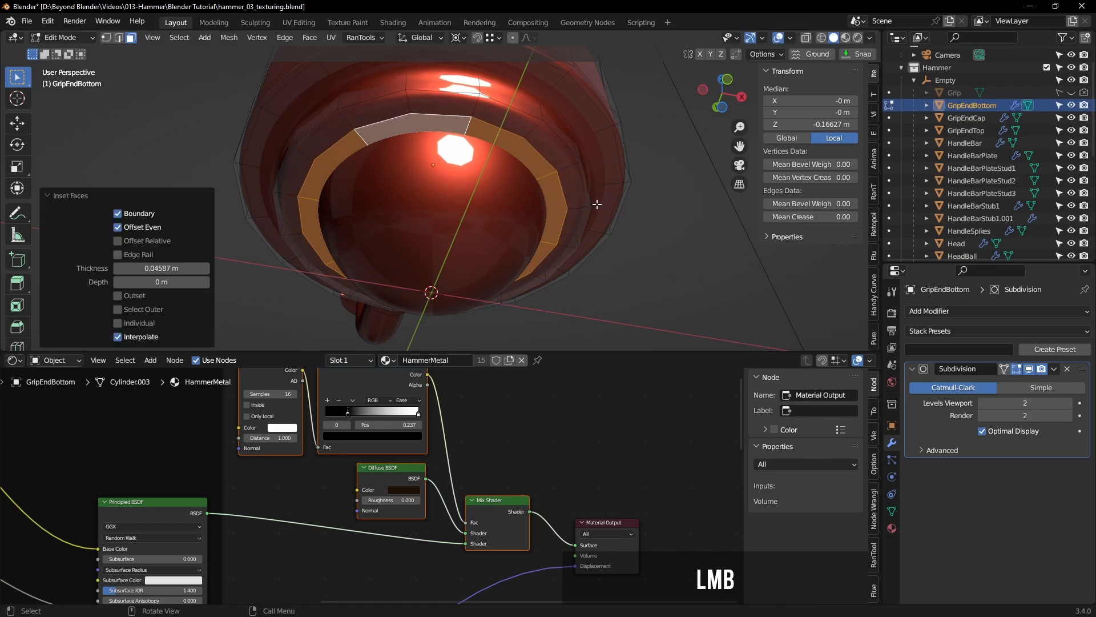
Step: Bevel the outer bottom edge loop of GripEndBottom's step with 2 segments and a width of about 0.012 m
key(2)
alt+click(556, 147)
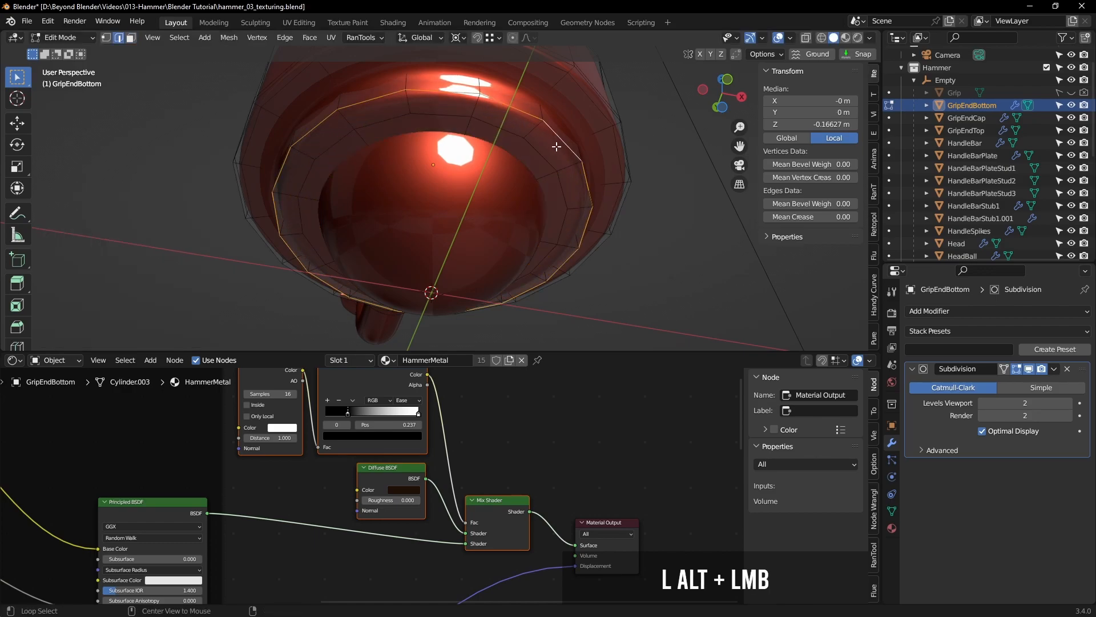
middle_drag(557, 147, 411, 233)
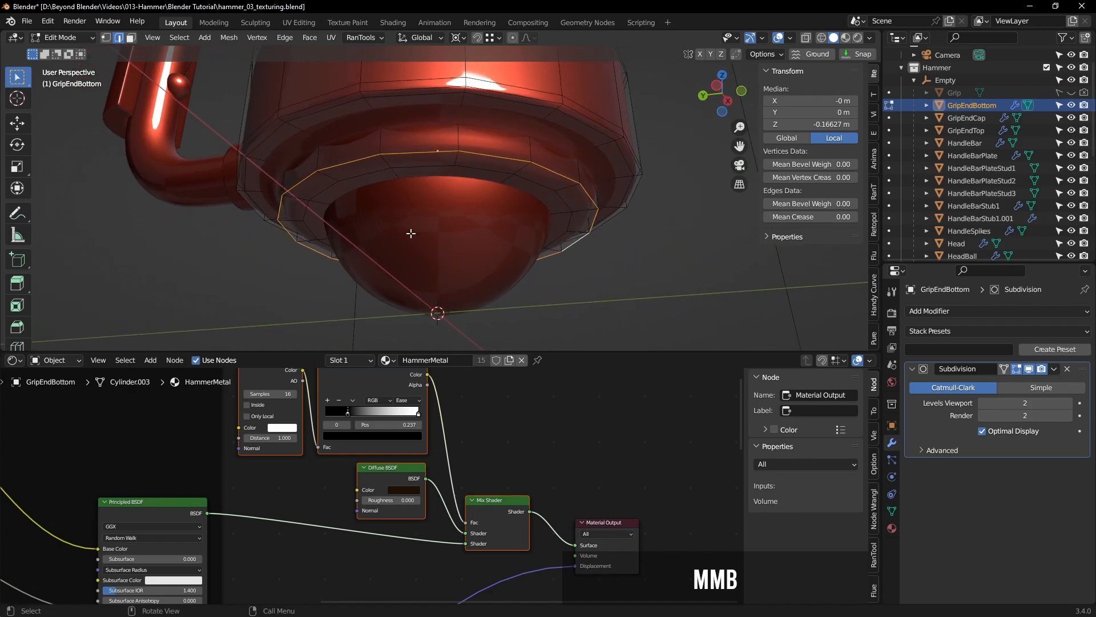
click(18, 328)
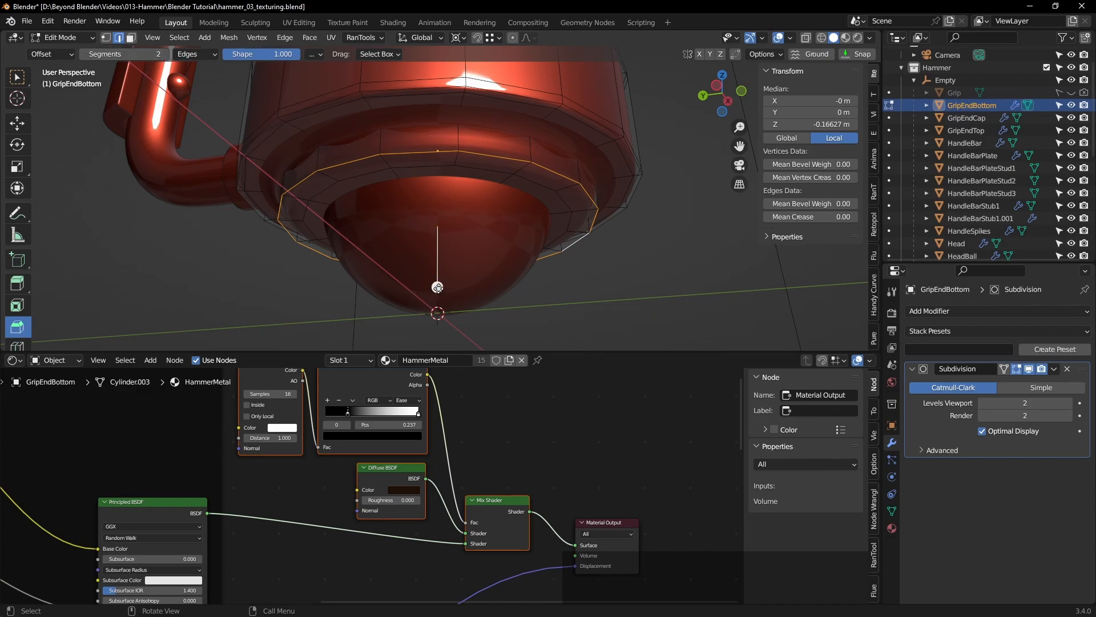
drag(437, 288, 438, 298)
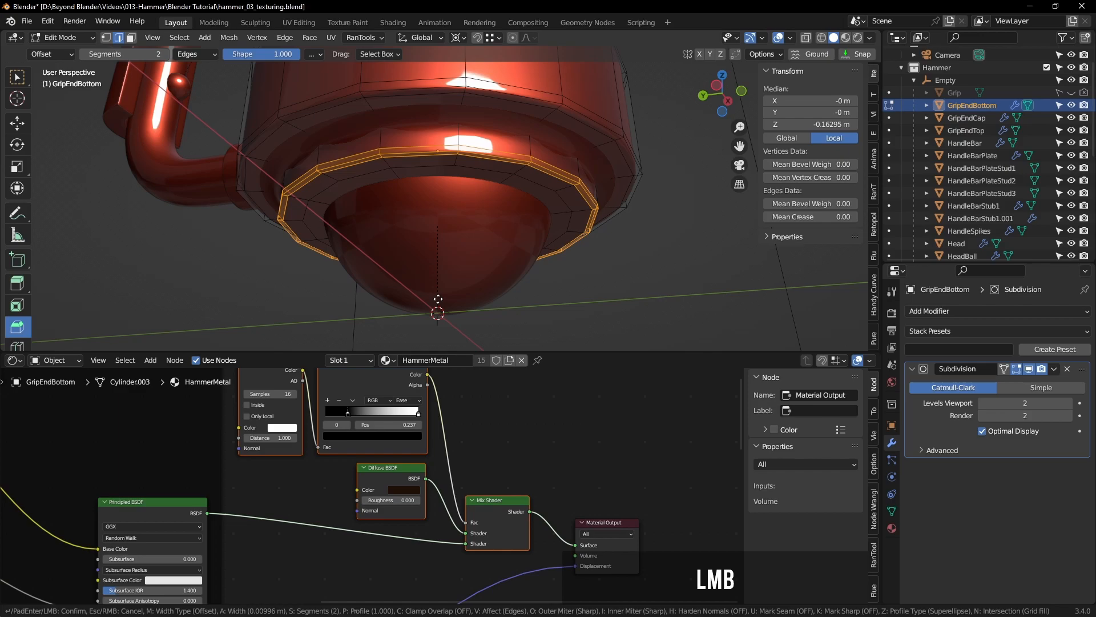
drag(438, 298, 438, 301)
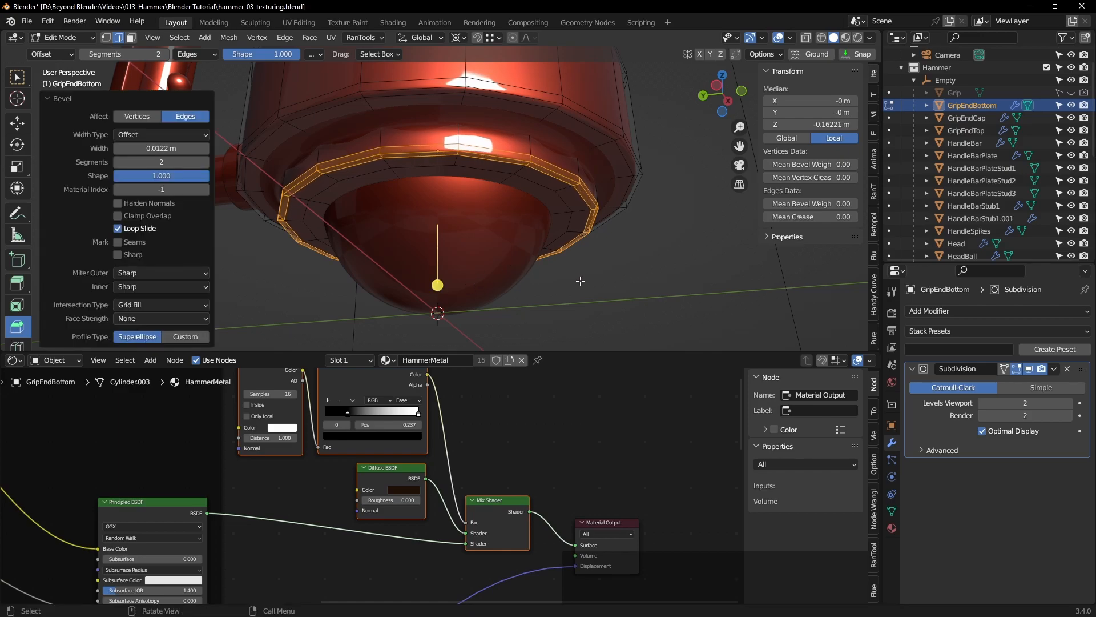
key(Tab)
click(661, 267)
middle_drag(661, 267, 611, 284)
Step: Hide the Subdivision modifier in the viewport and bevel the edge loop where the step meets GripEndBottom's underside, 2 segments, about 0.006 m wide
key(Tab)
middle_drag(585, 229, 573, 198)
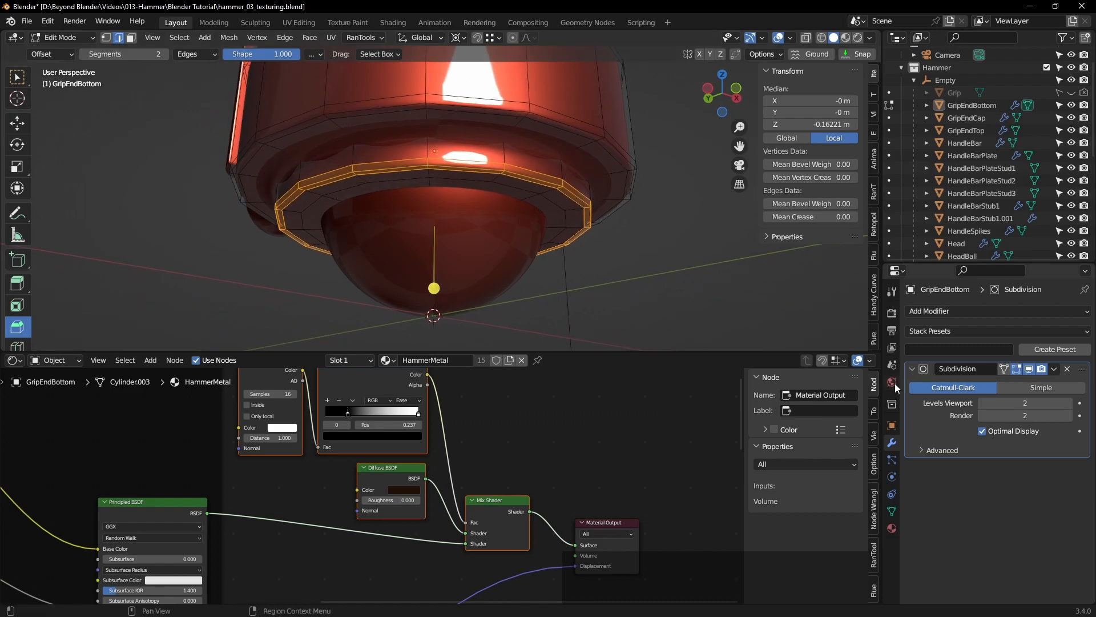
click(1029, 368)
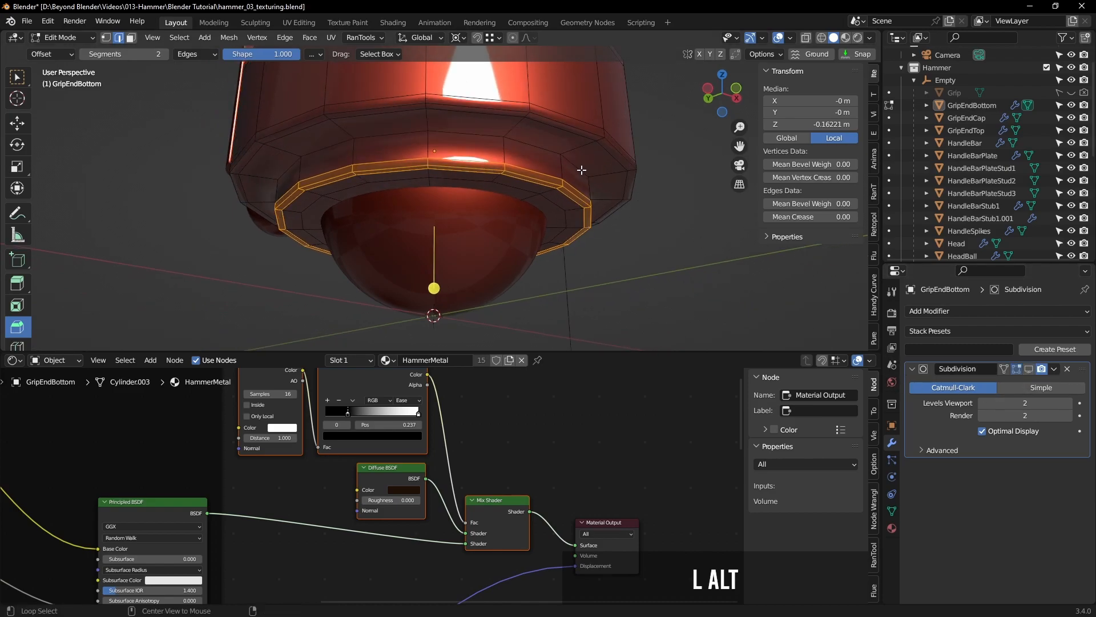
alt+click(581, 170)
middle_drag(582, 170, 281, 242)
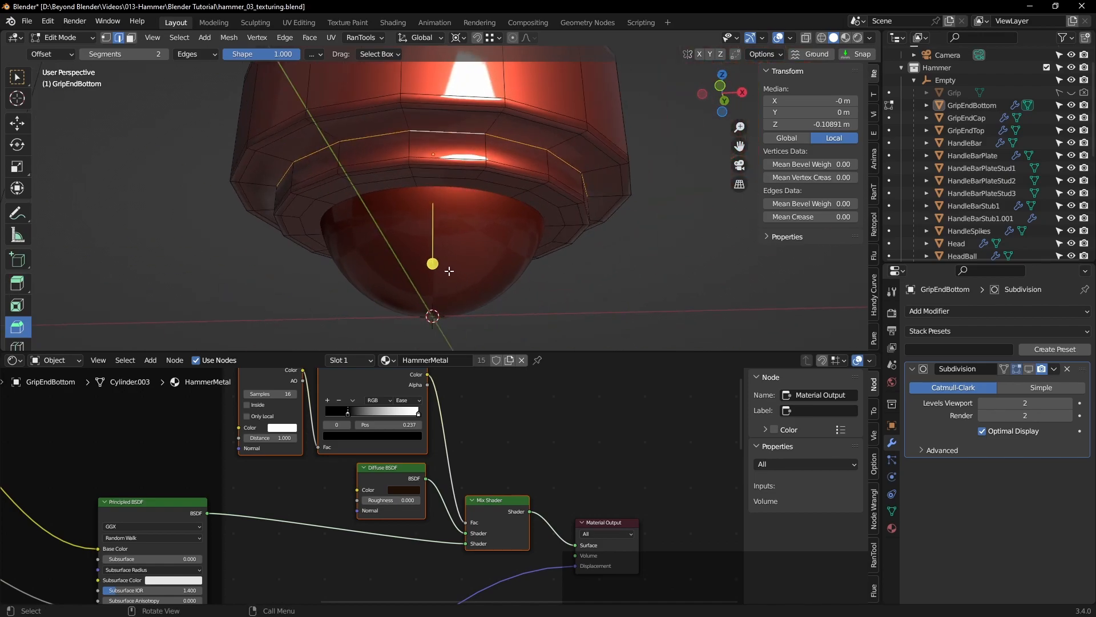
drag(432, 264, 437, 272)
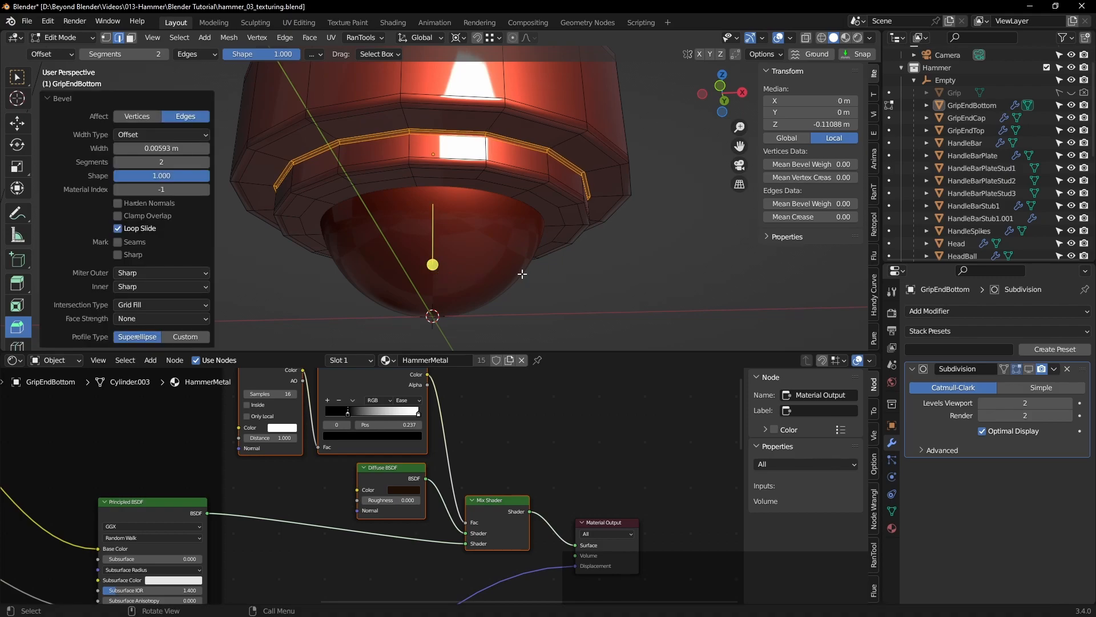
click(17, 83)
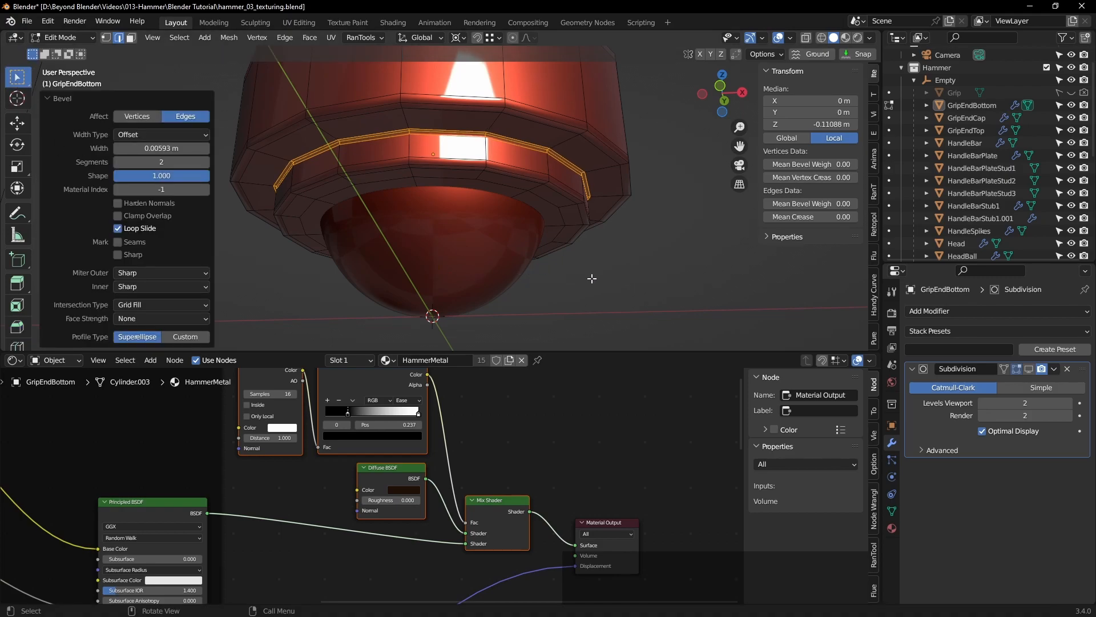
Step: Return GripEndBottom to Object Mode and turn its Subdivision modifier back on in the viewport
click(585, 276)
key(Tab)
click(1029, 368)
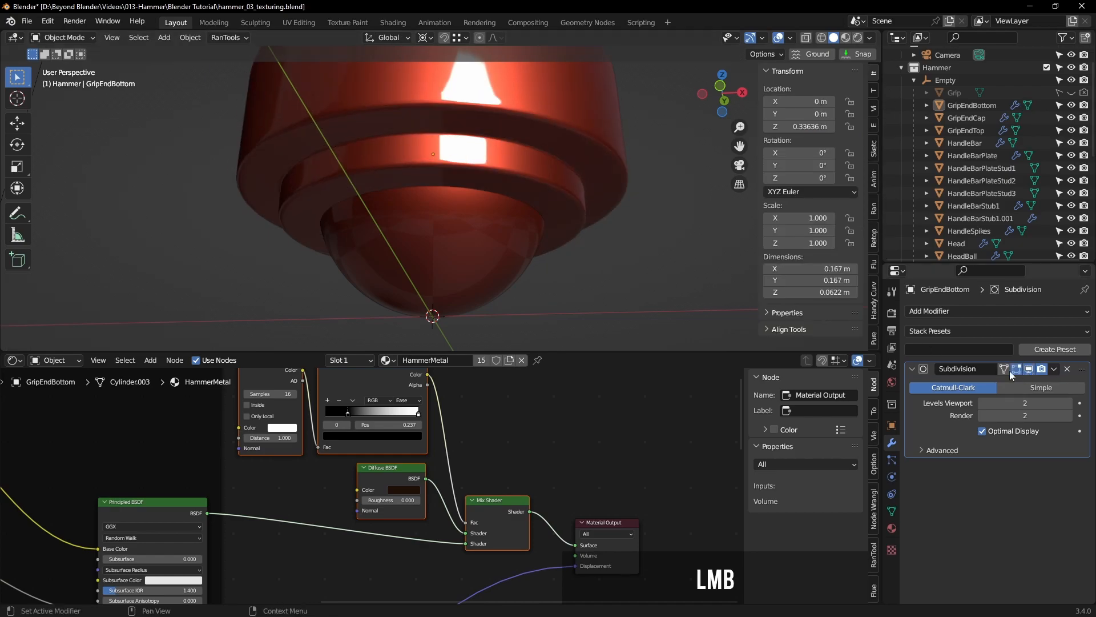
middle_drag(635, 215, 636, 242)
scroll(634, 241, down, 3)
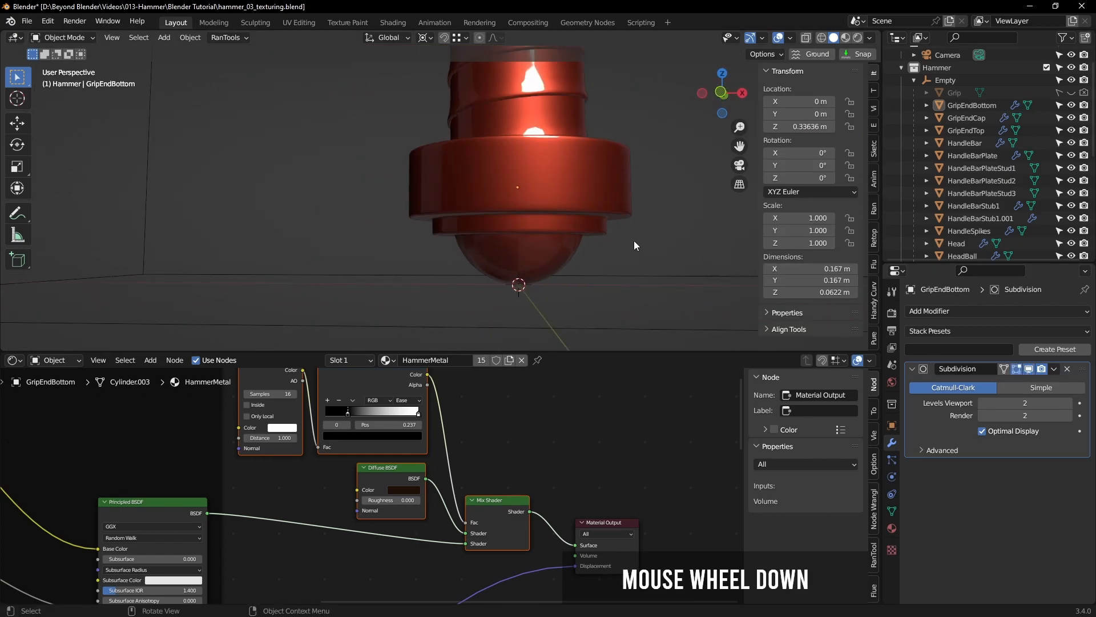
Step: Switch to Rendered shading and examine the hammer's materials along the handle up to its upper ring
shift+scroll(625, 202, down, 3)
shift+middle_drag(626, 202, 505, 253)
scroll(566, 245, down, 3)
click(855, 39)
mouse_move(574, 260)
shift+middle_down()
mouse_move(543, 283)
mouse_move(560, 204)
mouse_move(525, 222)
mouse_move(483, 208)
mouse_move(447, 224)
mouse_move(550, 228)
mouse_move(561, 255)
mouse_move(502, 272)
mouse_move(554, 263)
mouse_move(543, 261)
mouse_move(592, 303)
mouse_move(536, 238)
mouse_move(537, 249)
shift+middle_up()
scroll(536, 227, up, 3)
scroll(555, 263, down, 2)
scroll(539, 262, down, 2)
scroll(502, 211, up, 5)
shift+middle_drag(500, 210, 520, 236)
scroll(519, 235, up, 2)
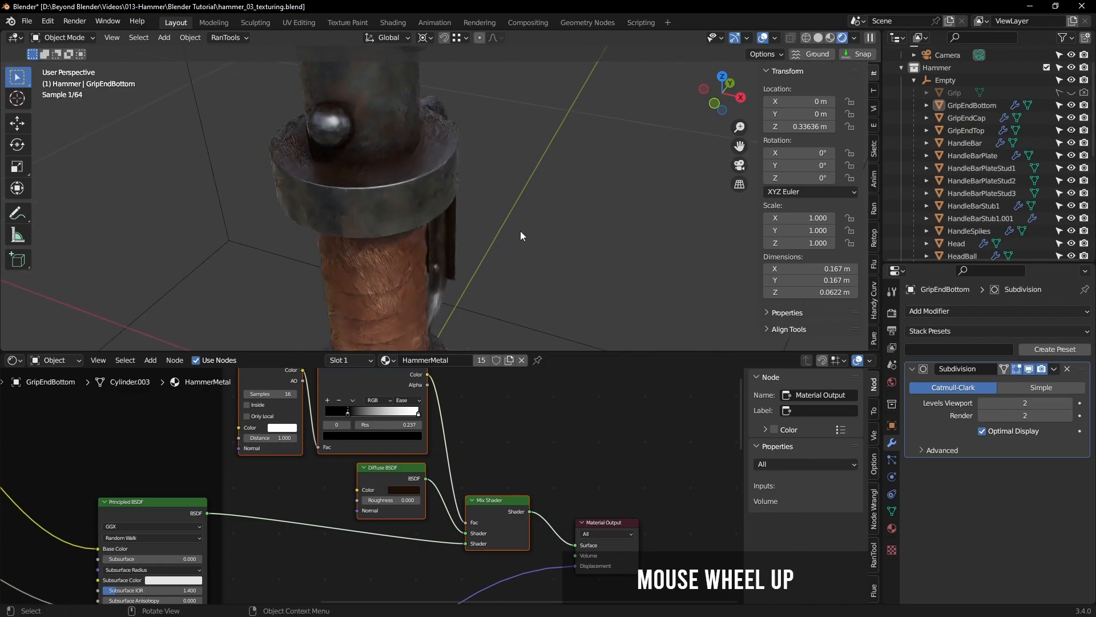
Step: In Solid shading, inset the top faces of the GripEndTop ring by about 0.07 m in Edit Mode
click(427, 170)
key(Tab)
mouse_move(510, 186)
shift+middle_down()
mouse_move(566, 230)
mouse_move(559, 204)
mouse_move(481, 208)
shift+middle_up()
click(818, 37)
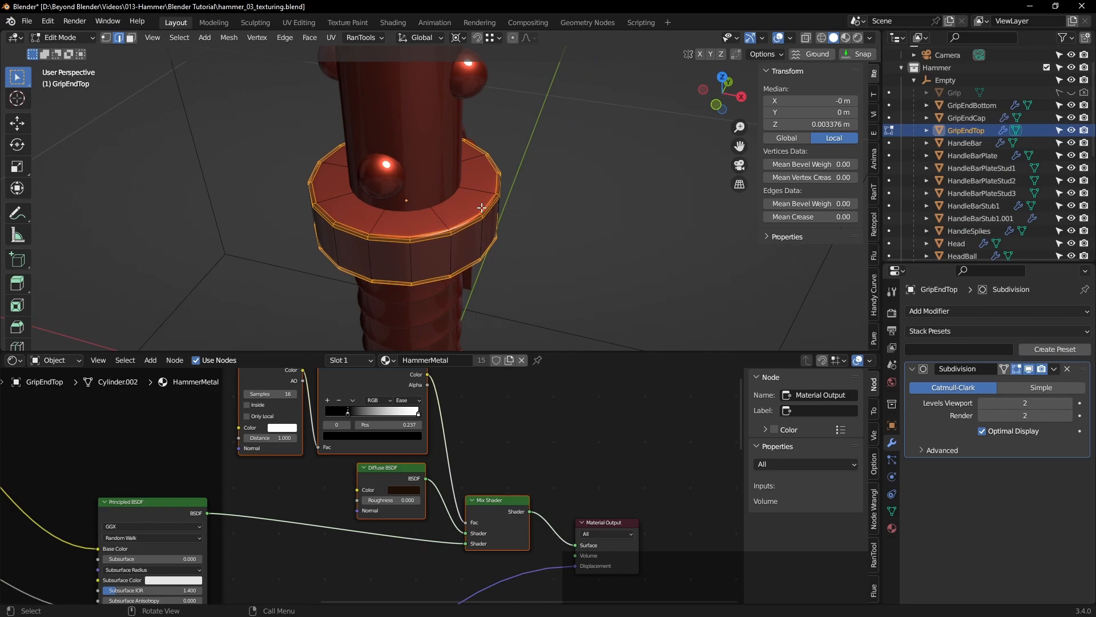
key(a)
key(a)
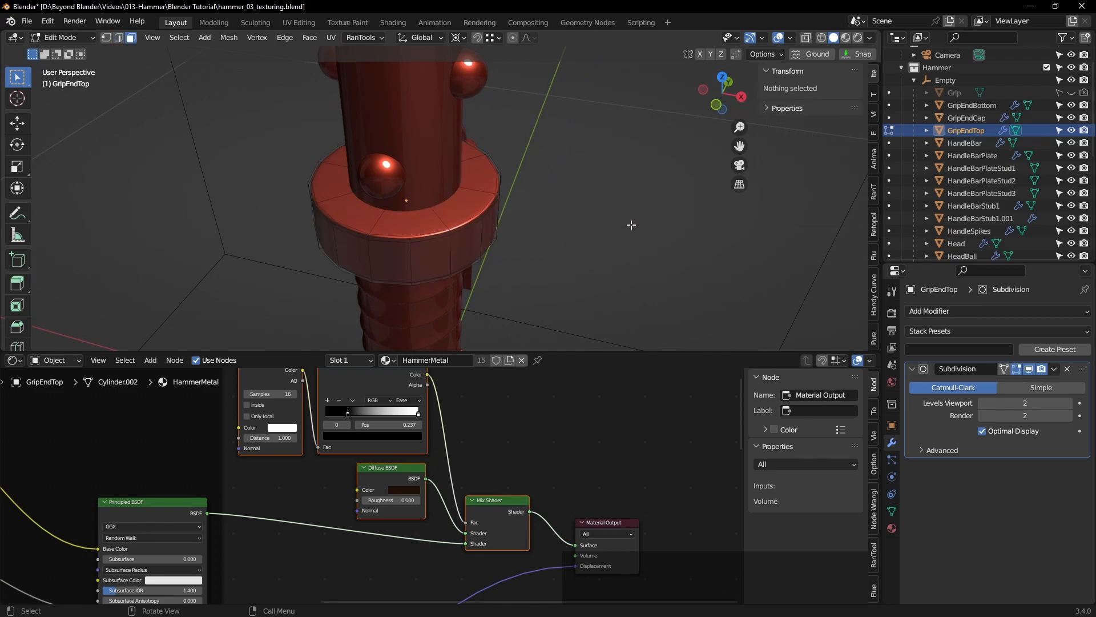
key(c)
mouse_move(441, 181)
mouse_down()
mouse_move(372, 183)
mouse_move(426, 161)
mouse_up()
right_click(433, 166)
middle_drag(434, 166, 628, 231)
key(i)
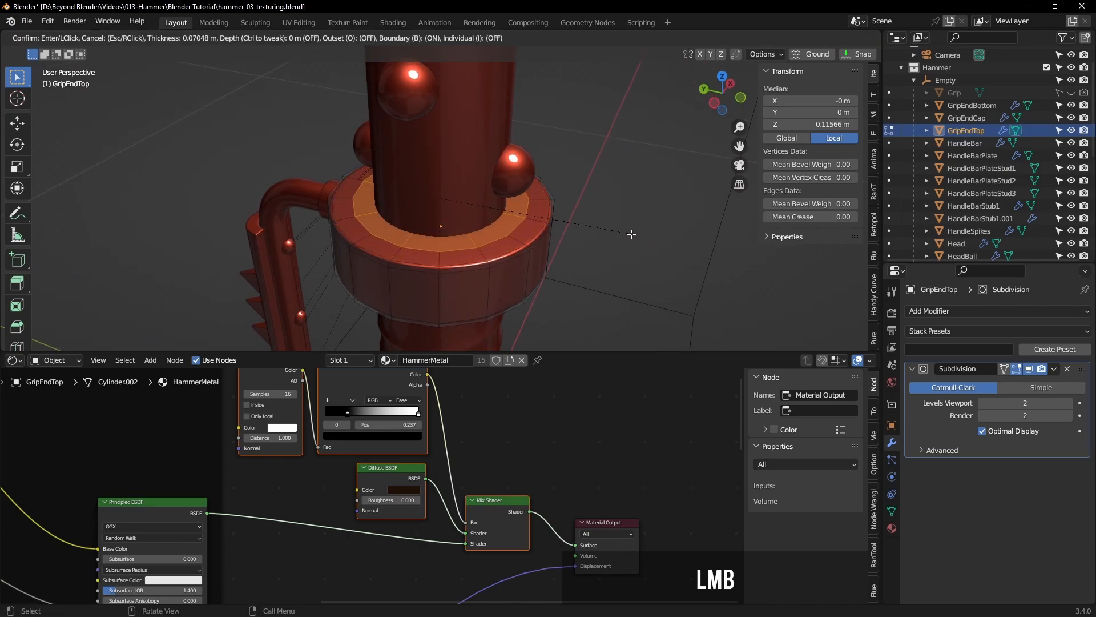
click(632, 234)
Step: Extrude the inset top faces of GripEndTop upward by 0.012933 m
key(e)
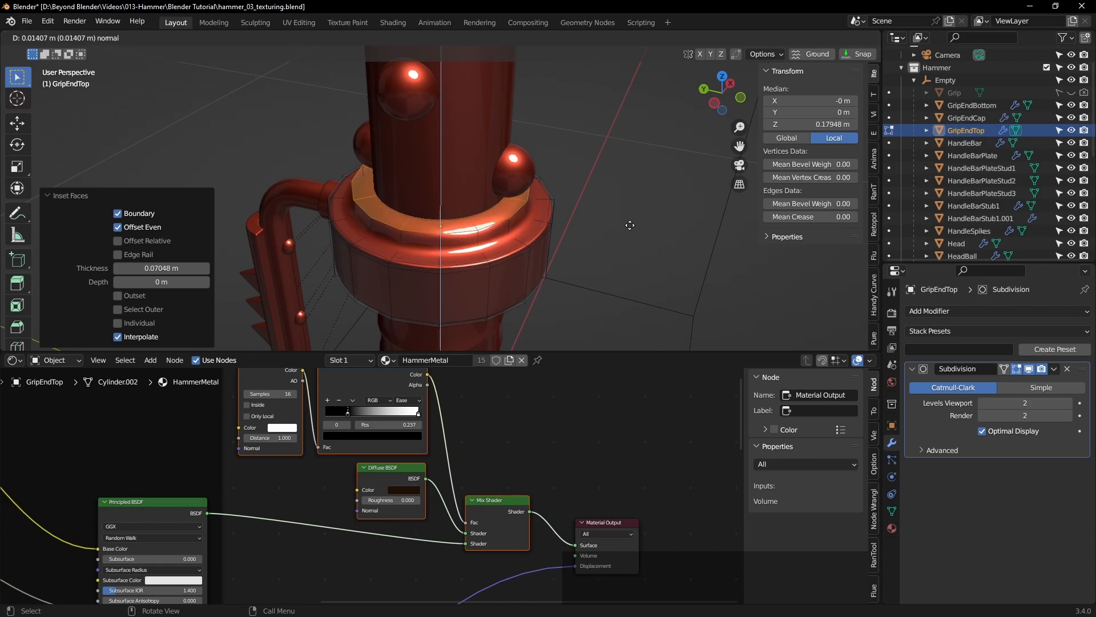
click(629, 224)
key(KP_1)
scroll(584, 218, up, 4)
shift+drag(182, 284, 171, 284)
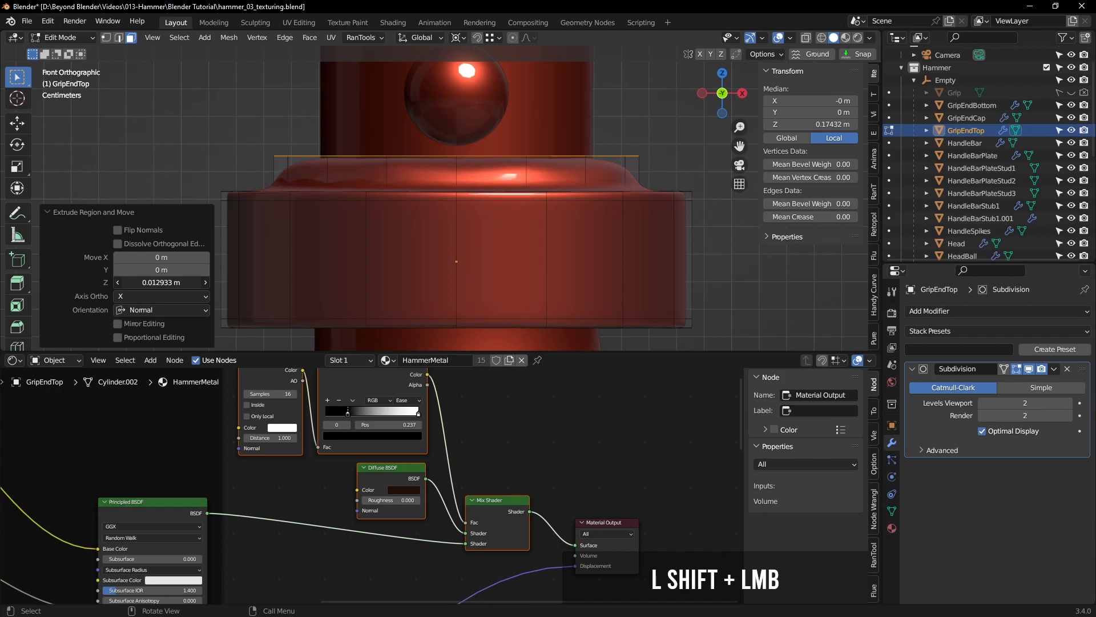
Step: Inset the raised top faces of GripEndTop by about 0.036 m
middle_drag(496, 192, 676, 252)
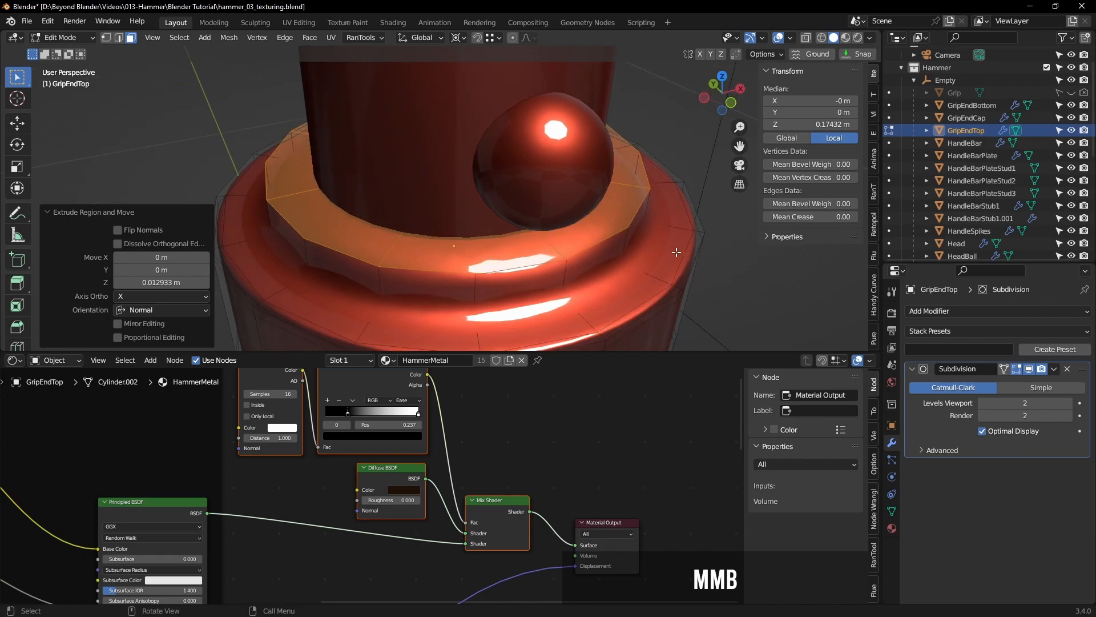
key(i)
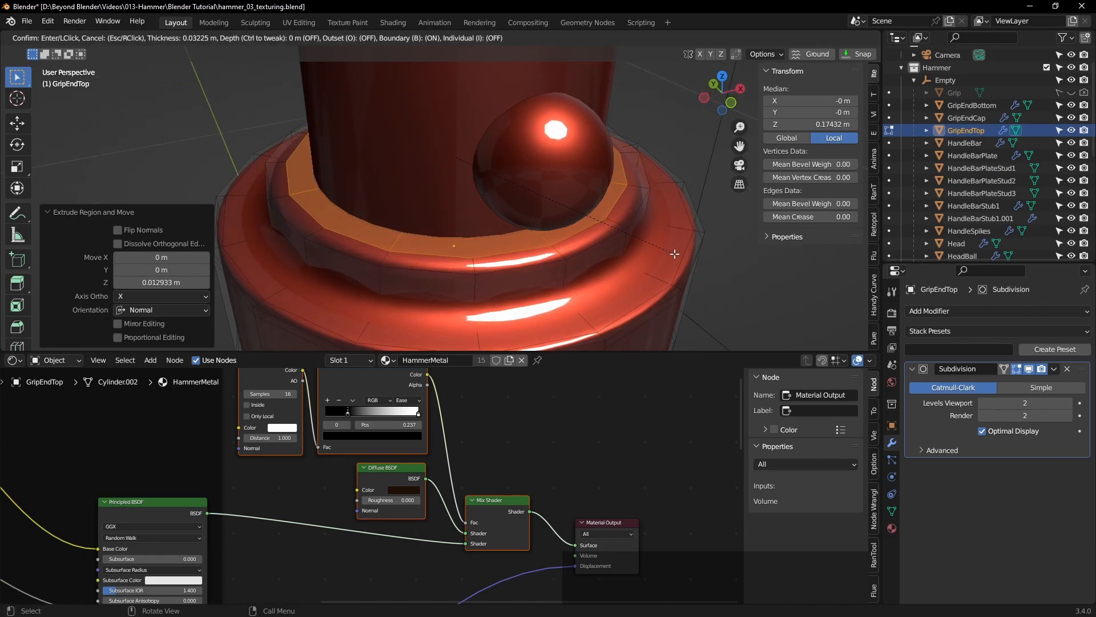
click(672, 254)
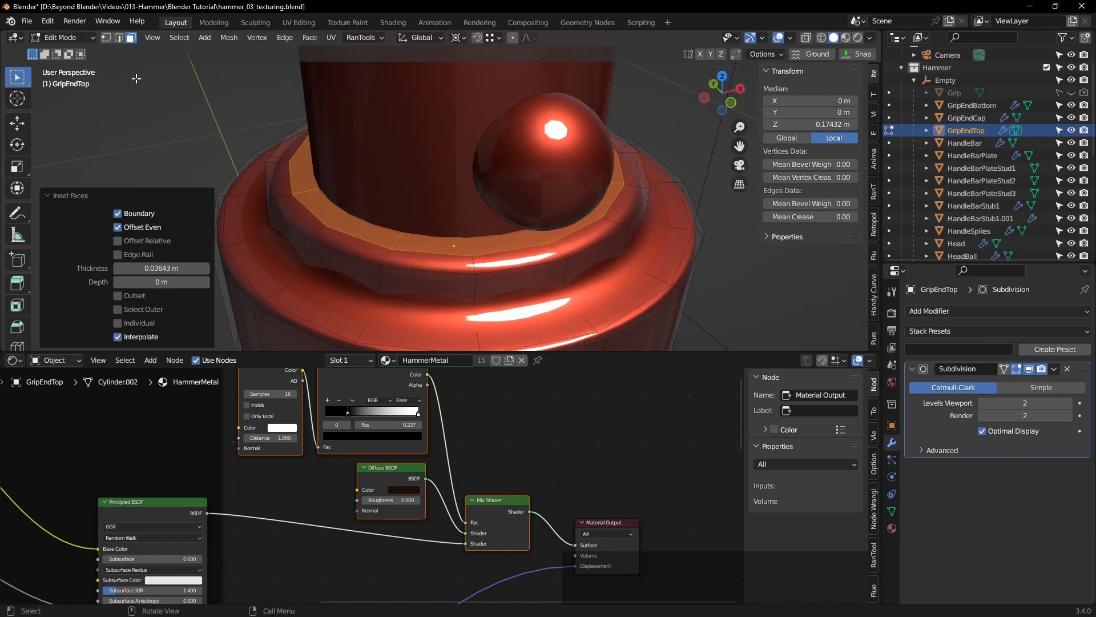
Step: With viewport subdivision hidden, bevel the upper and lower edge loops of GripEndTop's raised step by about 0.0064 m with 2 segments
click(120, 39)
alt+click(448, 269)
middle_drag(447, 269, 400, 257)
click(1030, 369)
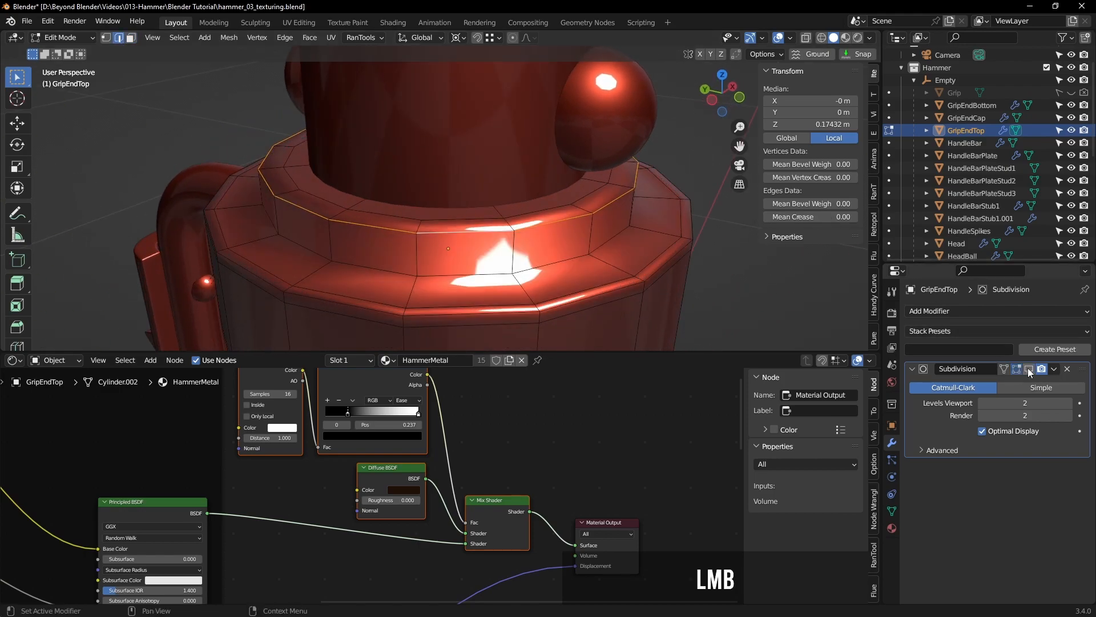
alt+shift+click(379, 296)
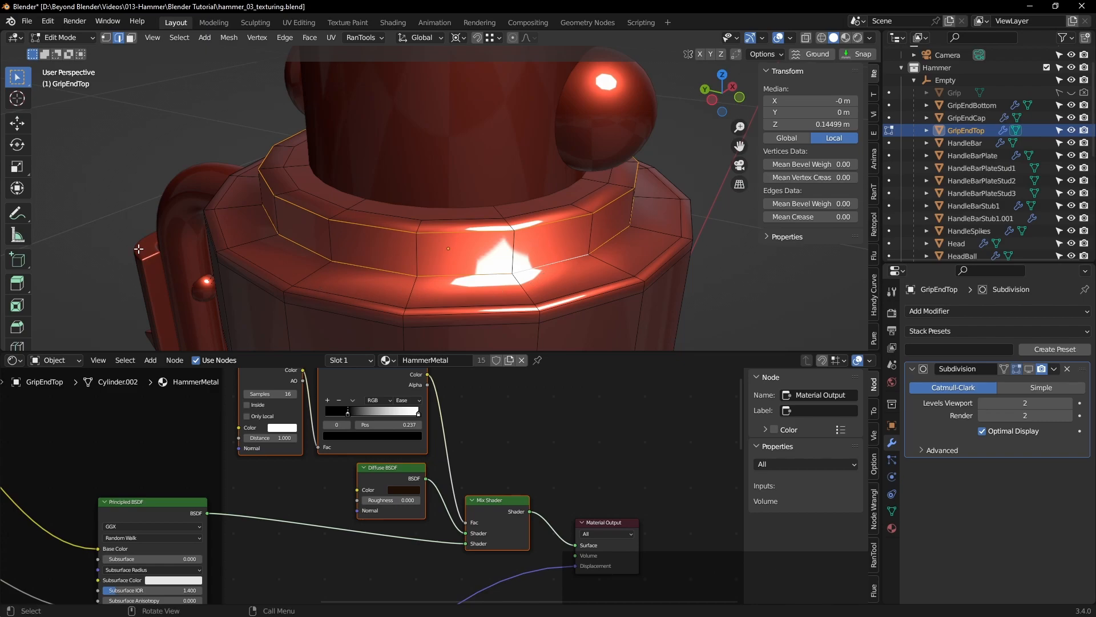
click(18, 327)
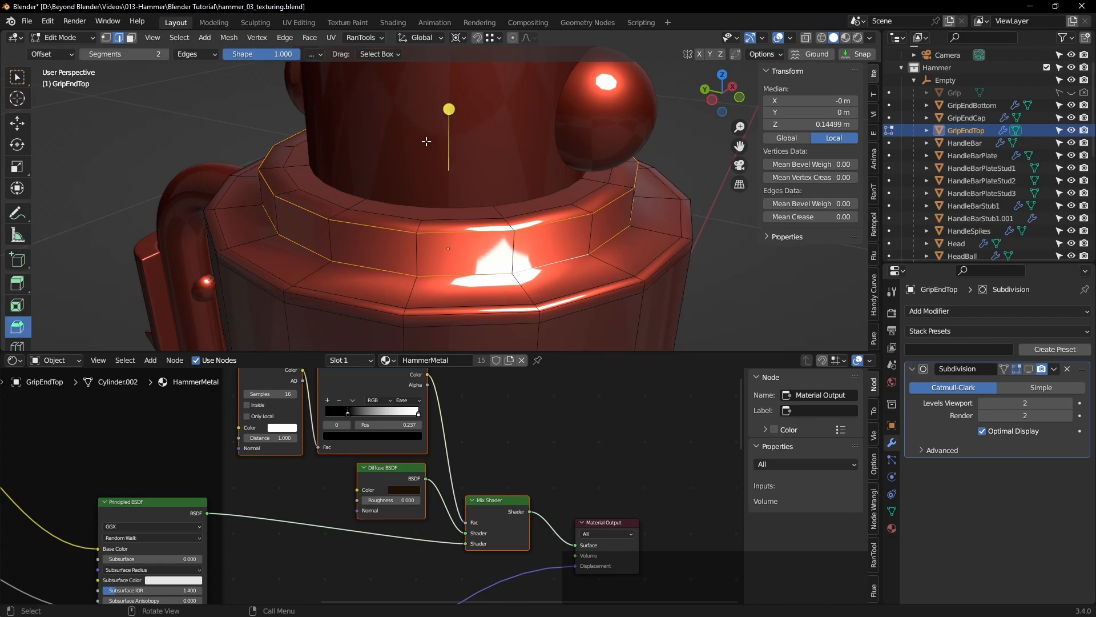
drag(450, 109, 452, 102)
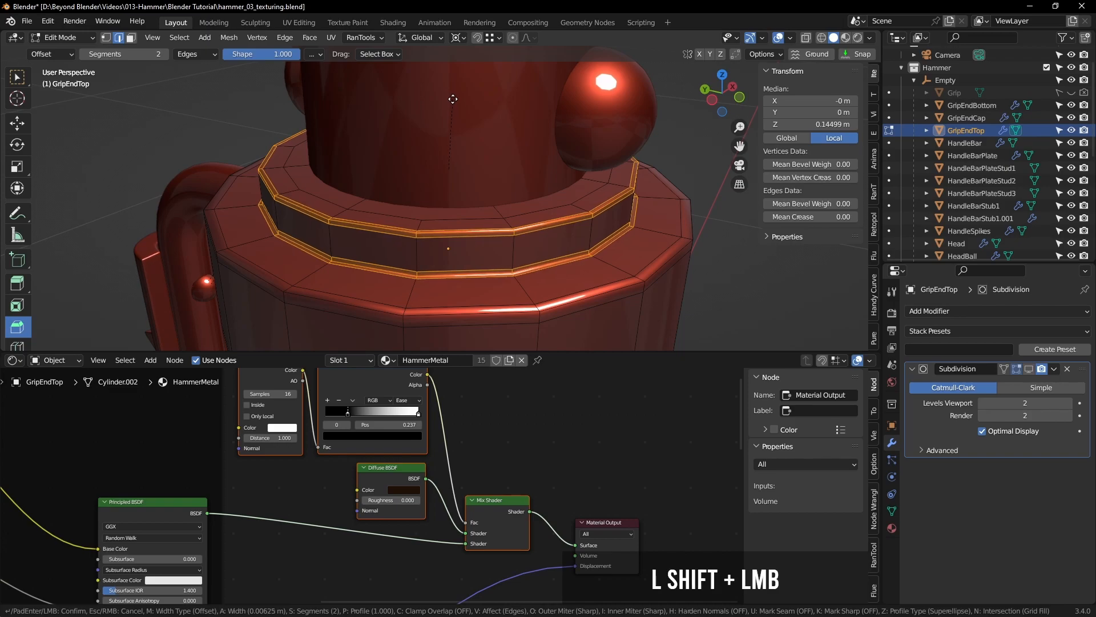
shift+drag(452, 98, 453, 98)
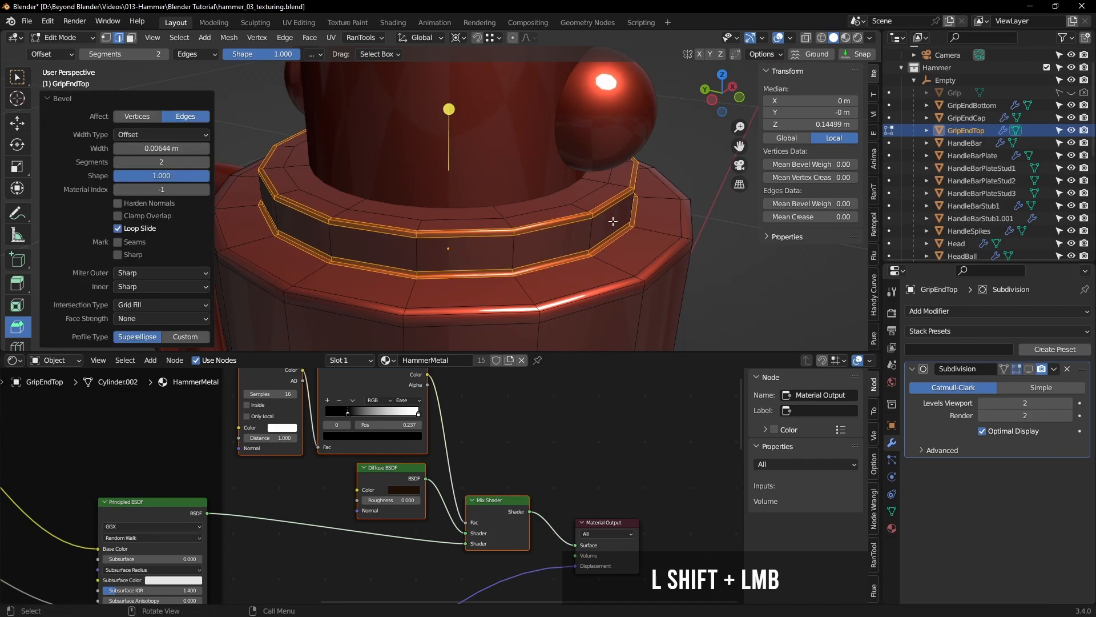
click(17, 76)
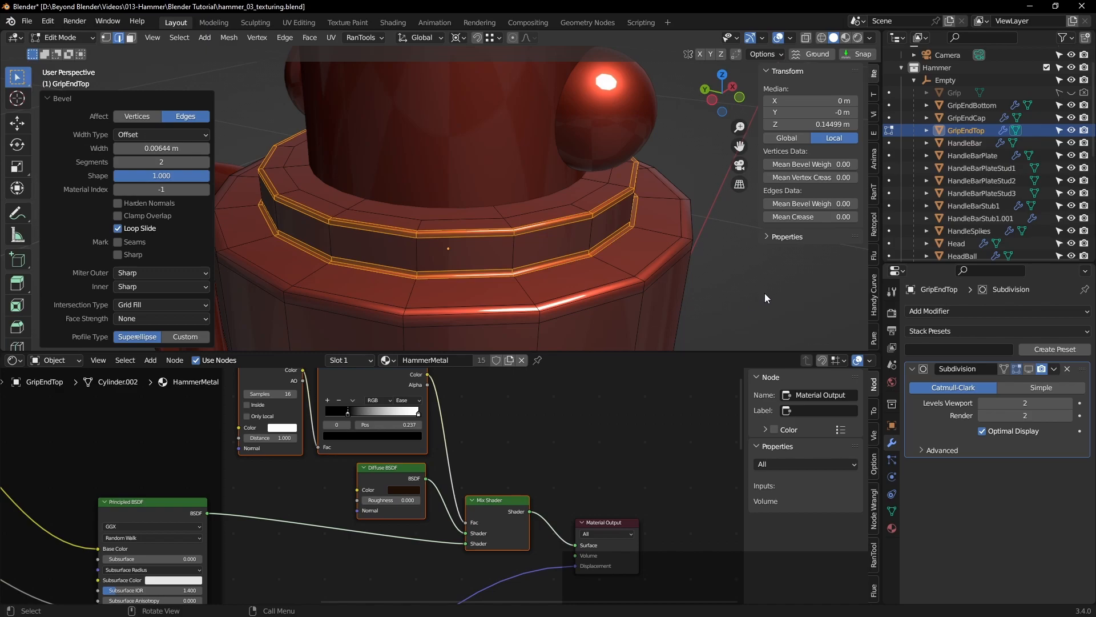
Step: Return to Object Mode, show GripEndTop's subdivision in the viewport again and deselect the ring
key(Tab)
click(1028, 368)
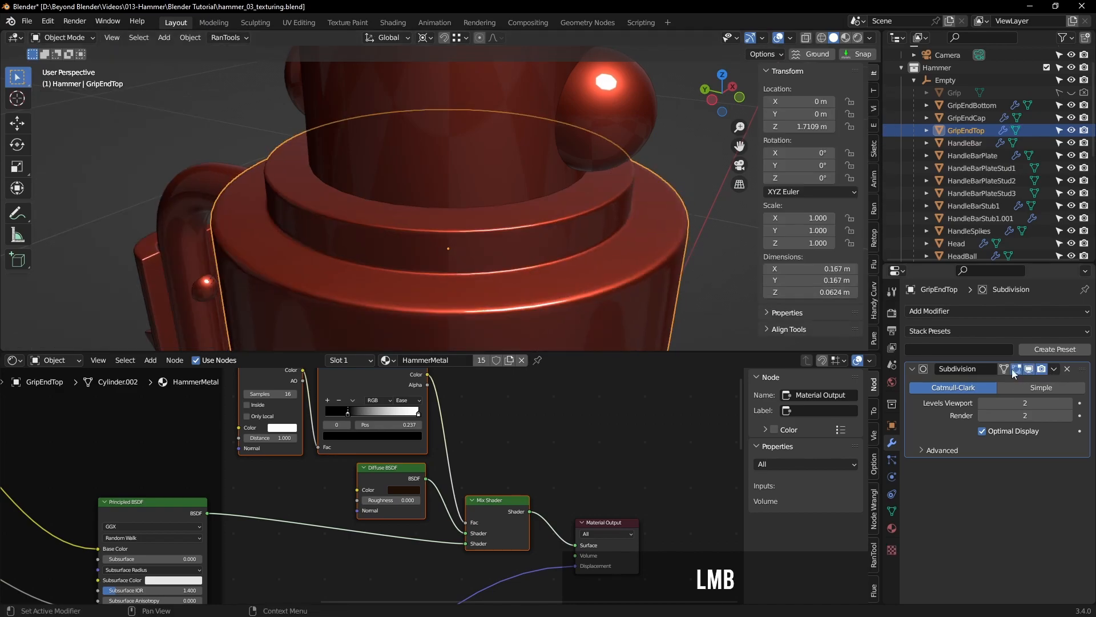
scroll(560, 240, down, 4)
click(686, 293)
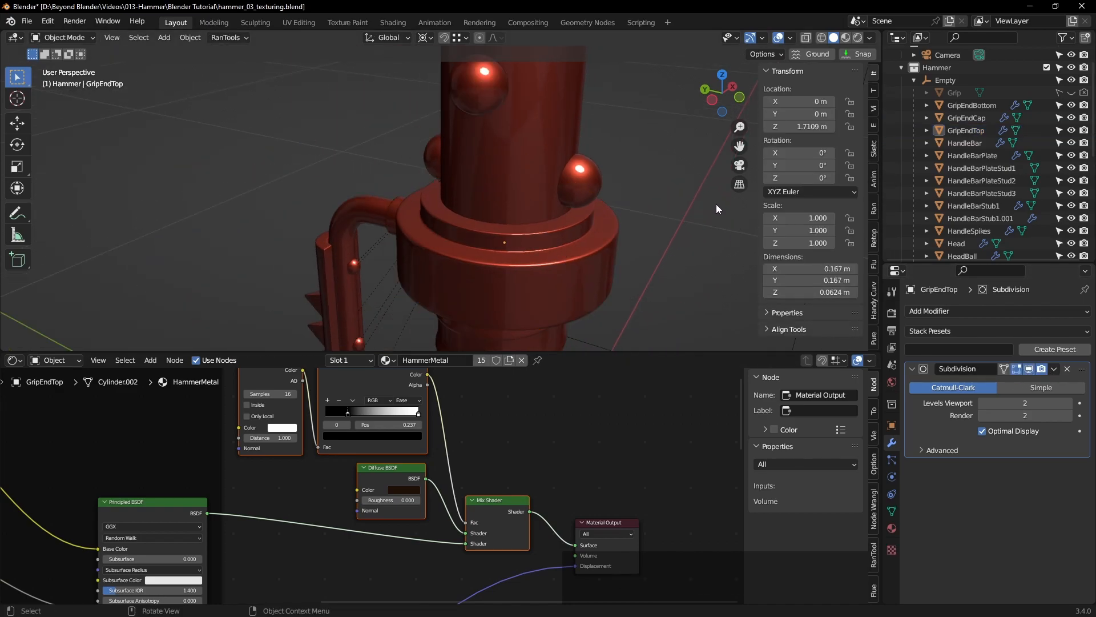
Step: Move GripEndCap down by 0.011612 m along the global Z axis in front view
middle_drag(718, 203, 717, 172)
scroll(669, 201, down, 3)
shift+middle_drag(669, 201, 542, 171)
click(432, 259)
middle_drag(433, 259, 623, 211)
key(KP_1)
scroll(529, 248, up, 2)
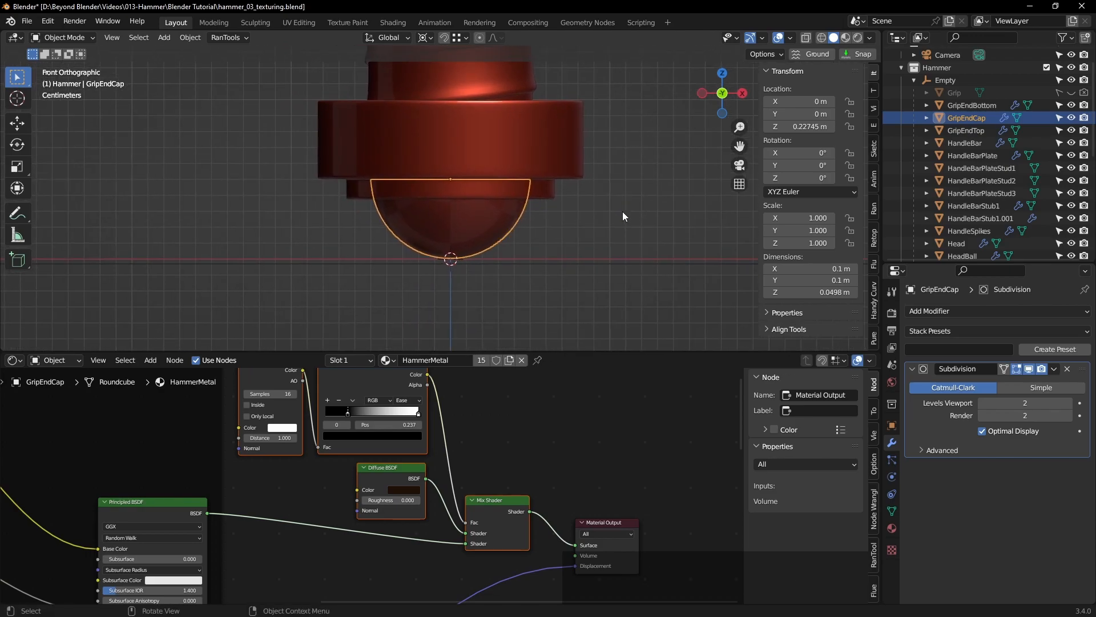
key(g)
middle_click(622, 234)
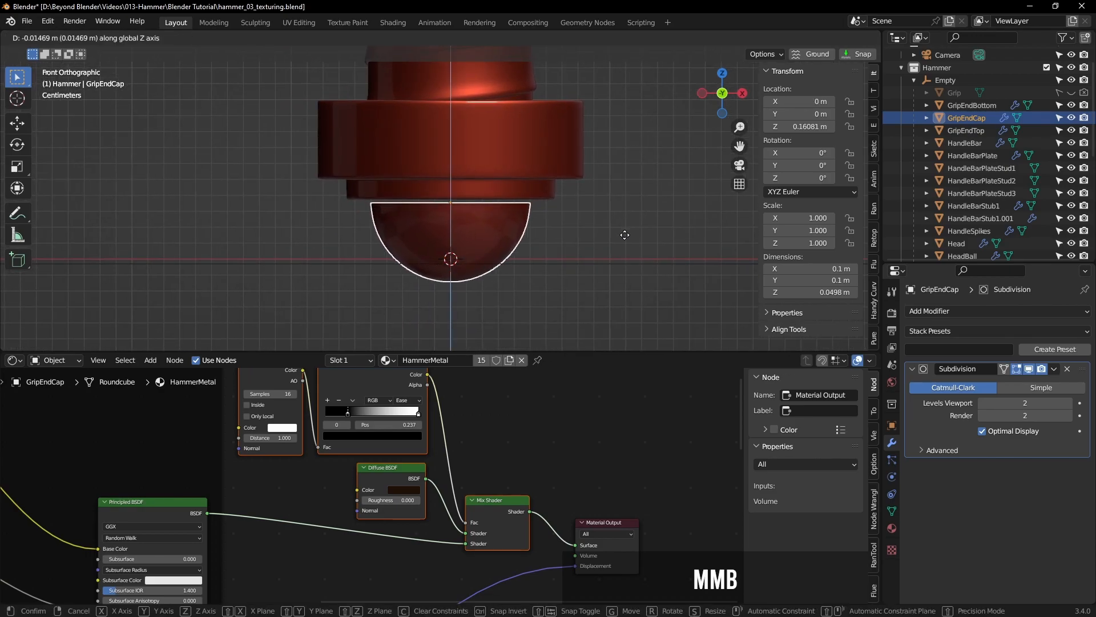
key(shift)
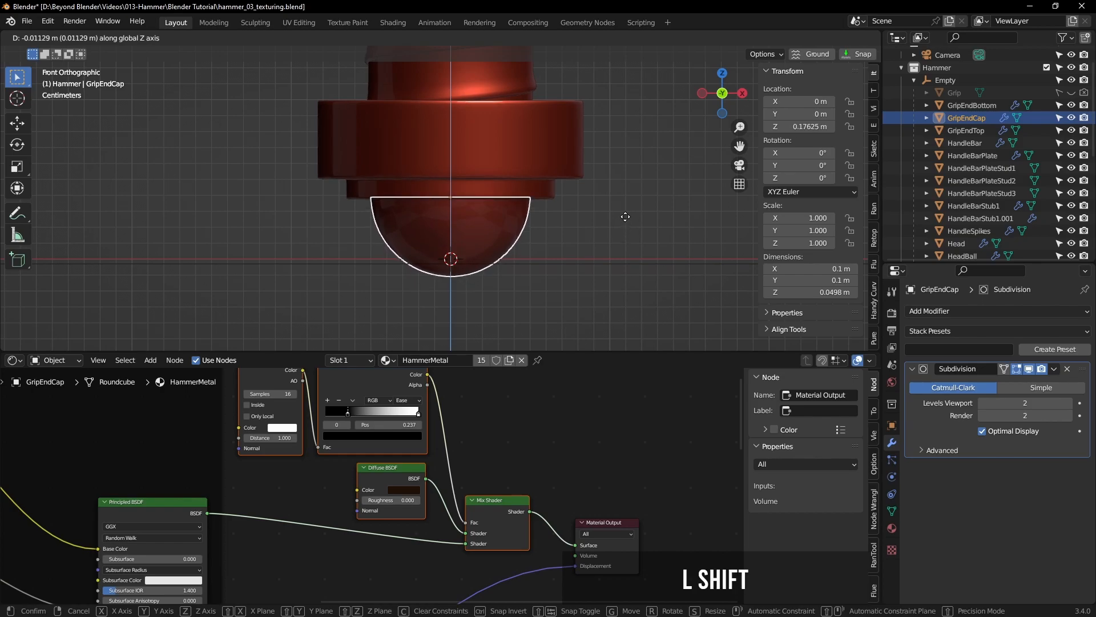
shift+click(625, 220)
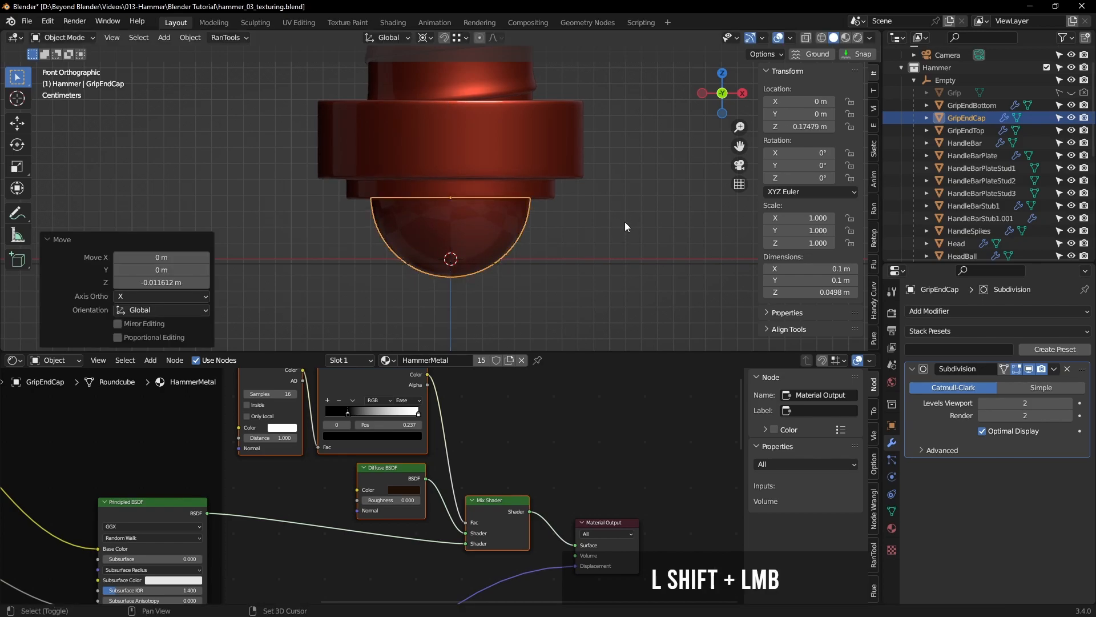
Step: Enable snapping and move GripEndCap vertically so its flat top meets the underside of GripEndBottom's step, then deselect it
click(459, 38)
mouse_move(430, 42)
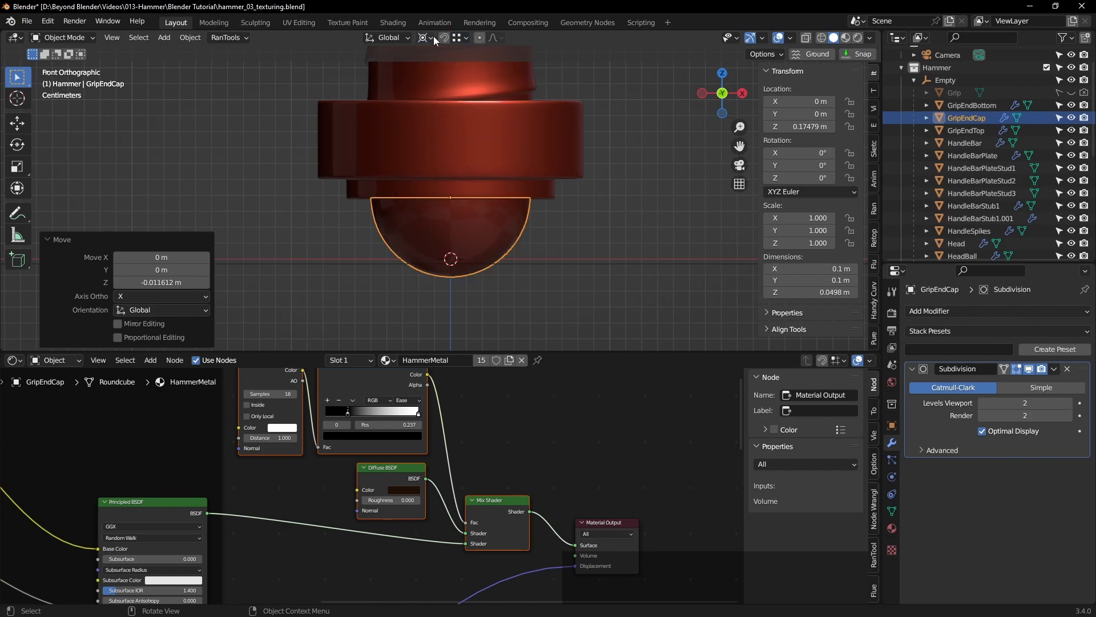
shift+middle_drag(485, 183, 491, 207)
click(17, 122)
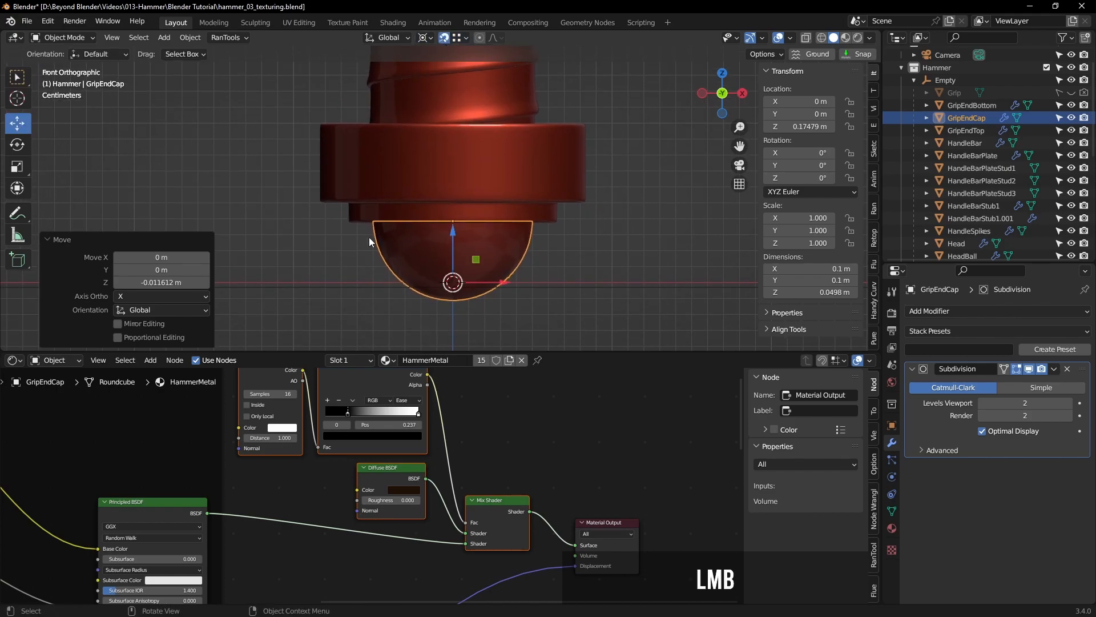
scroll(491, 232, up, 1)
scroll(491, 233, up, 3)
drag(417, 280, 625, 228)
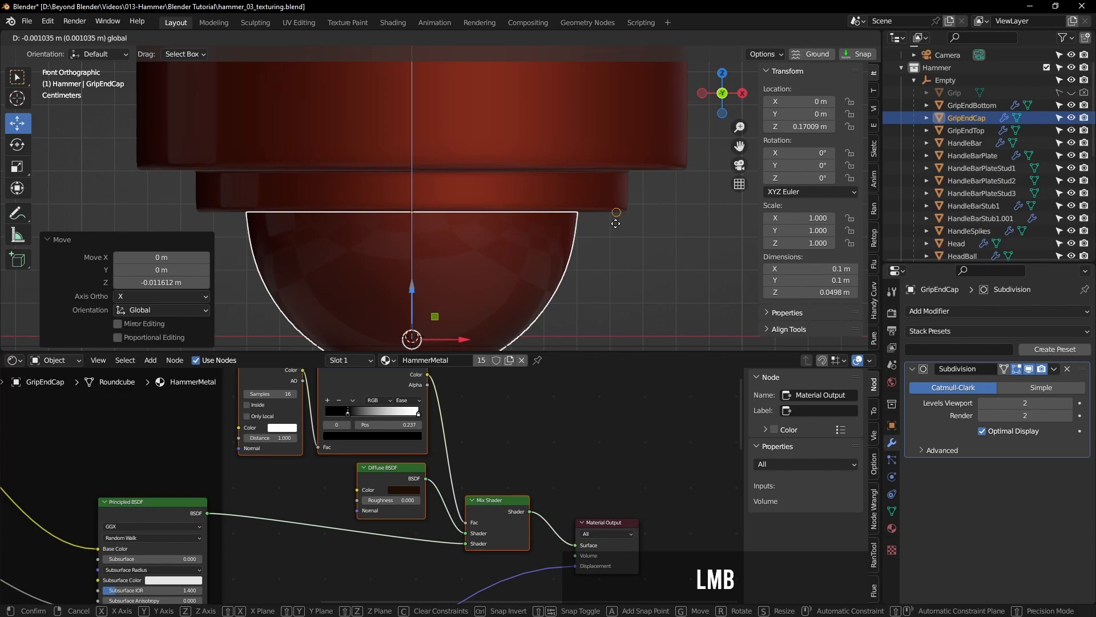
drag(598, 223, 603, 231)
click(616, 265)
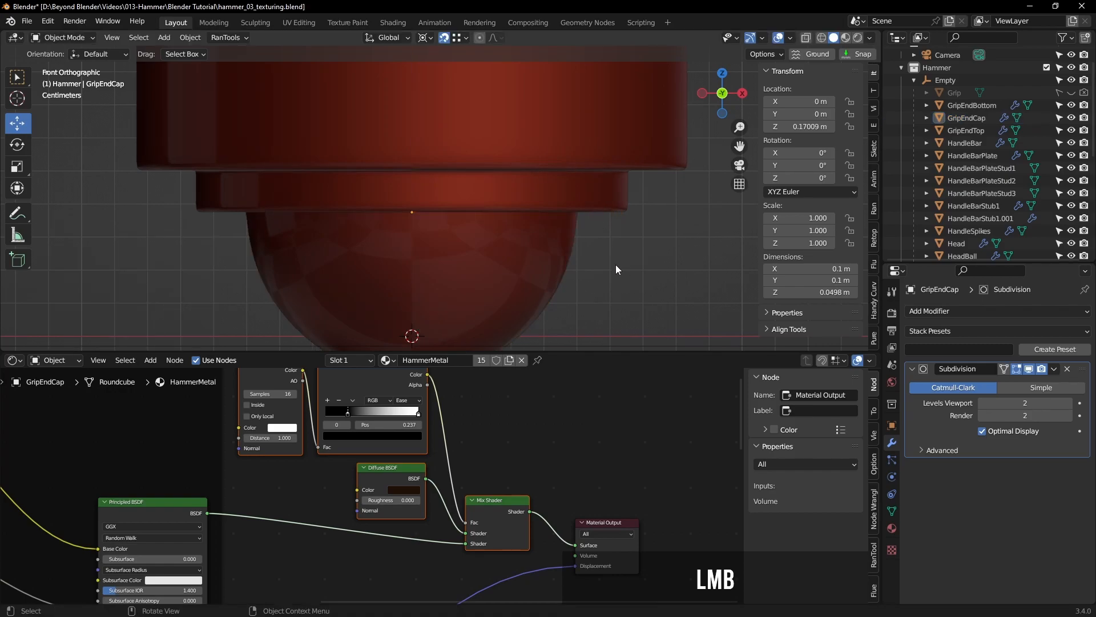
scroll(569, 273, down, 4)
click(17, 77)
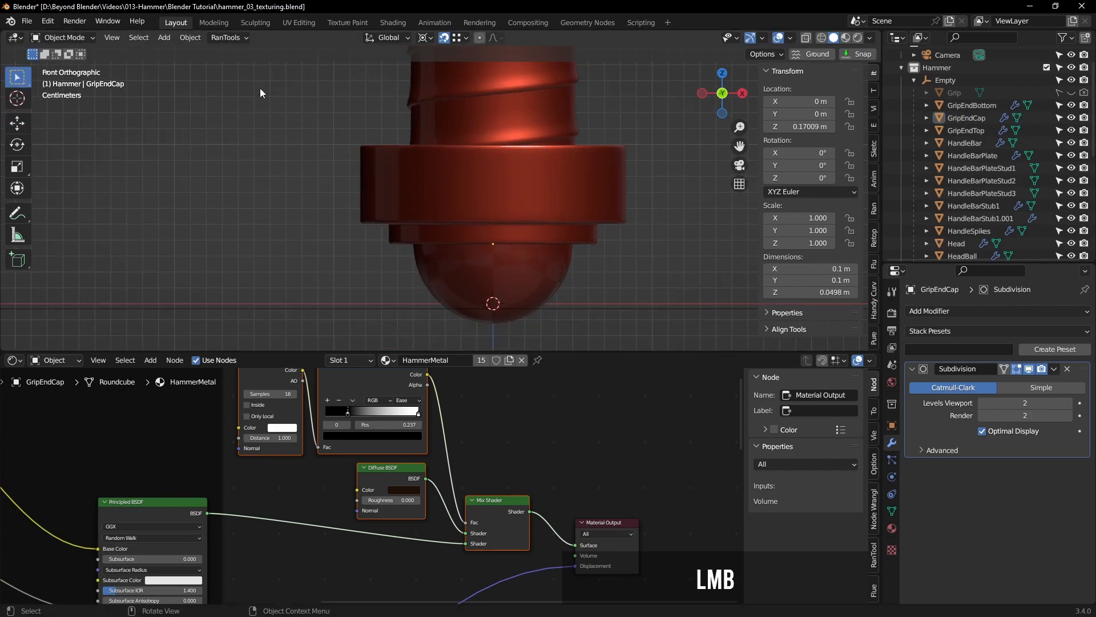
Step: Switch to Rendered shading and examine the hammer from the grip up to the collar beneath the head
middle_drag(521, 207, 599, 218)
scroll(576, 162, down, 3)
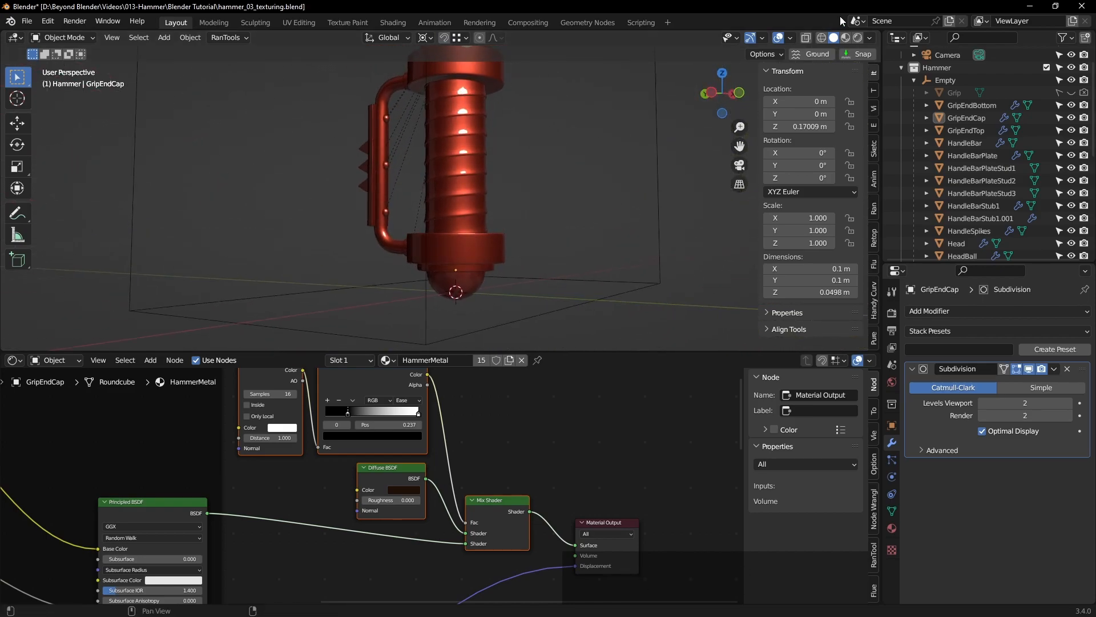
click(857, 38)
click(631, 242)
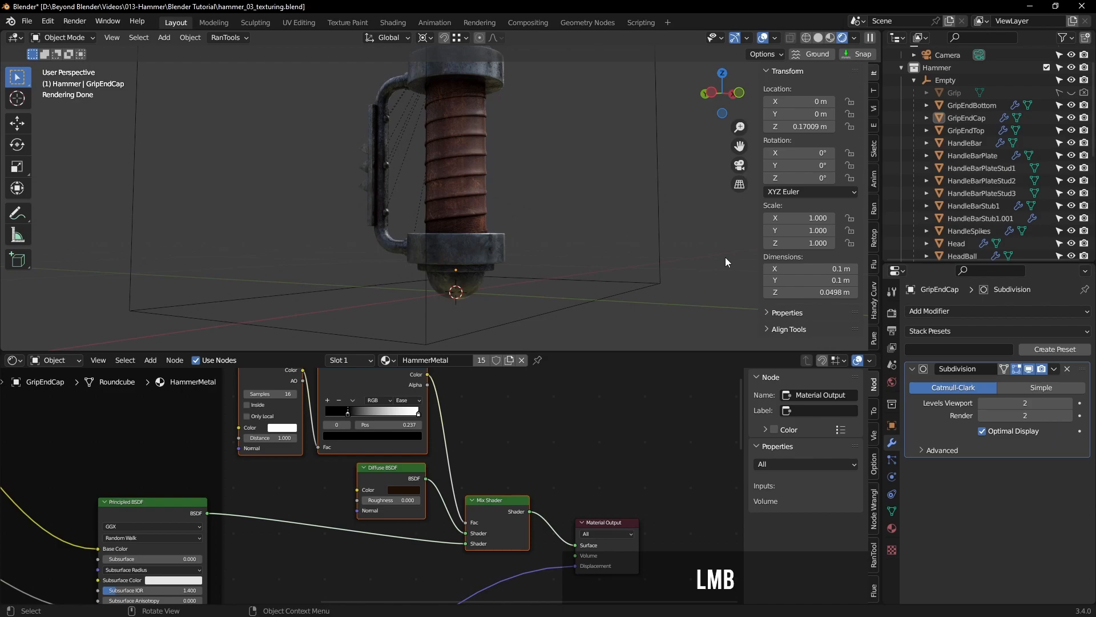
shift+middle_drag(640, 214, 545, 212)
shift+scroll(537, 224, down, 6)
scroll(503, 153, up, 4)
Step: Open the ShaftTop collar in Edit Mode with Solid shading and hide its subdivision in the viewport
click(505, 159)
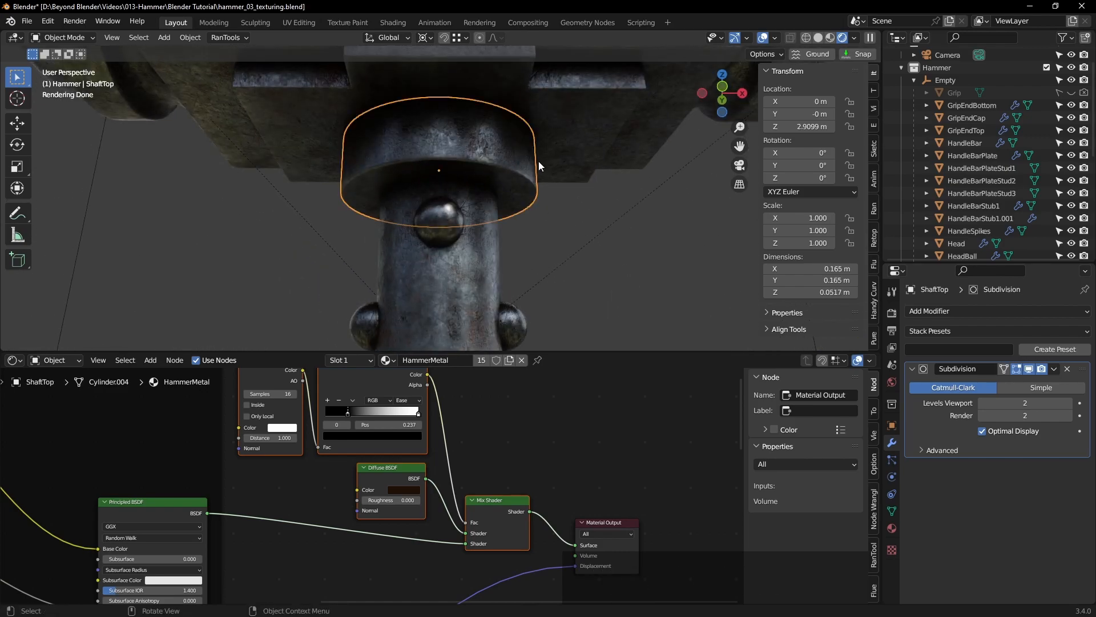
key(KP_Decimal)
click(822, 39)
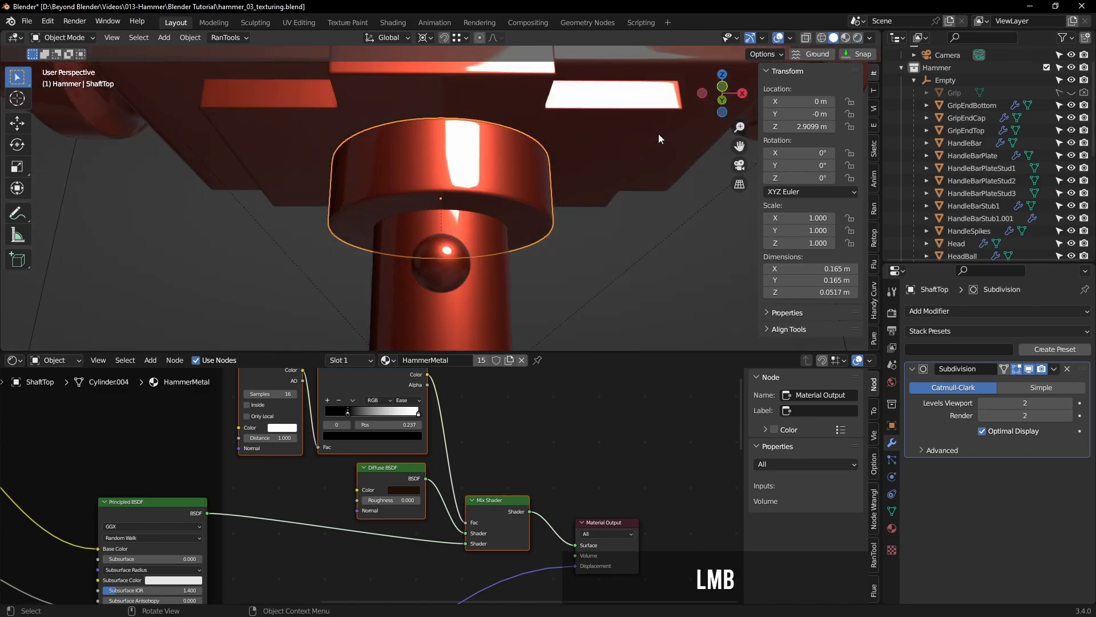
middle_drag(522, 246, 507, 248)
key(Tab)
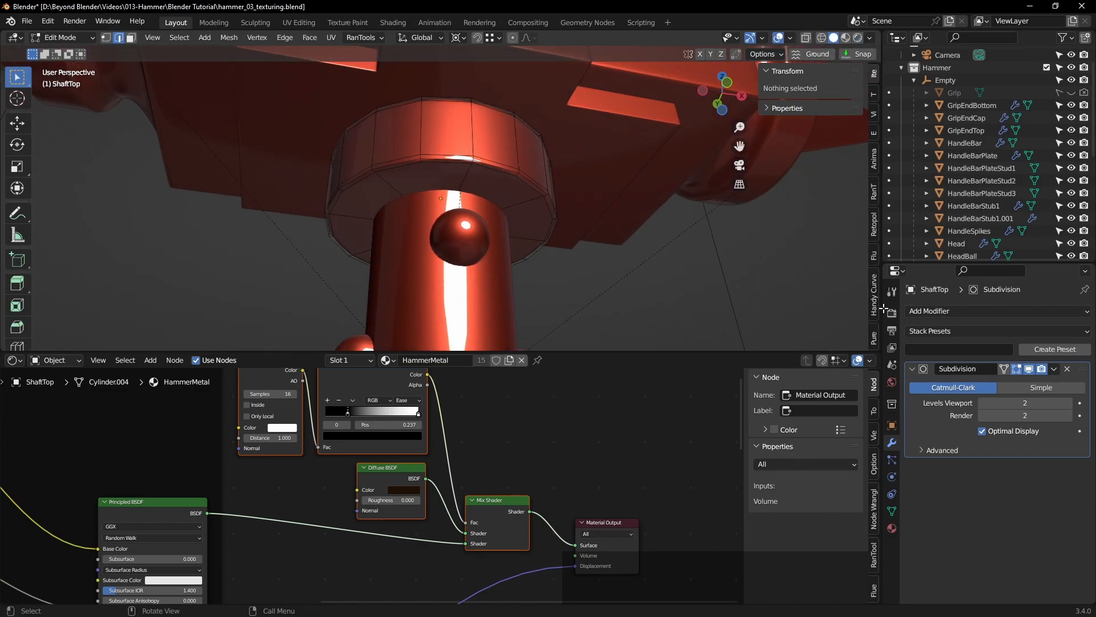
click(1029, 369)
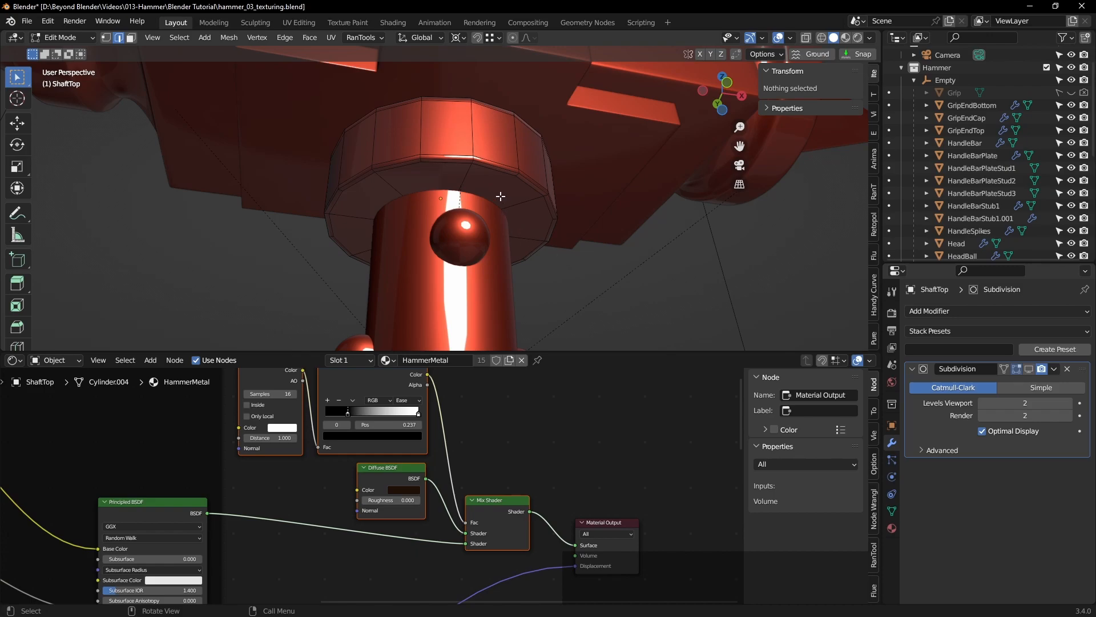
Step: Inset the bottom faces of ShaftTop by 0.0701 m
key(a)
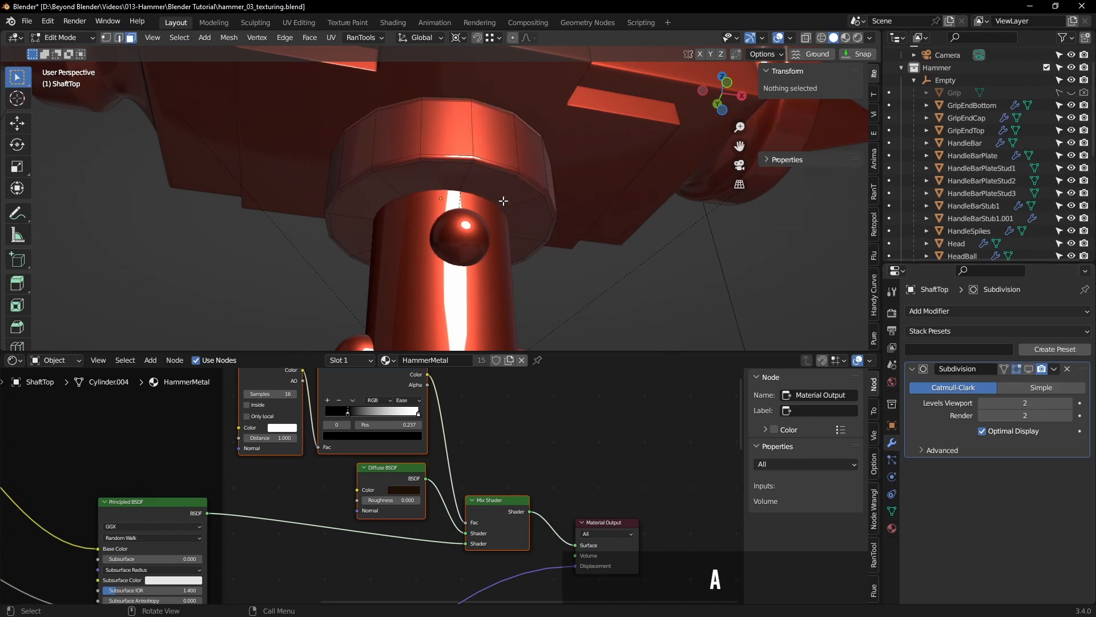
key(c)
mouse_move(501, 202)
mouse_down()
mouse_move(437, 199)
mouse_move(391, 235)
mouse_up()
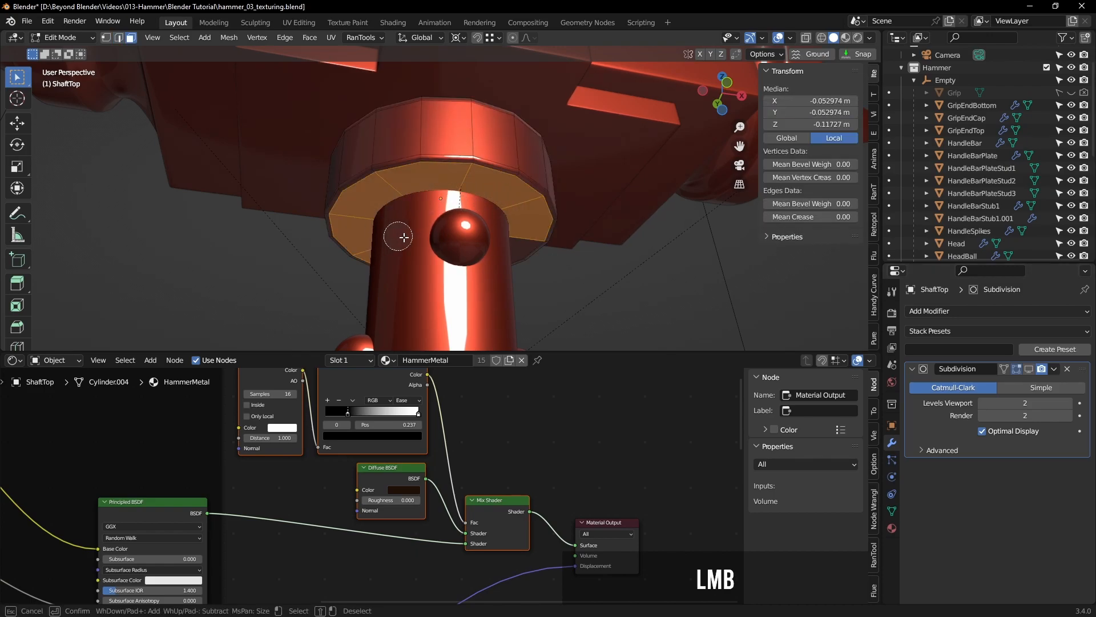
right_click(502, 231)
middle_drag(576, 241, 578, 185)
key(i)
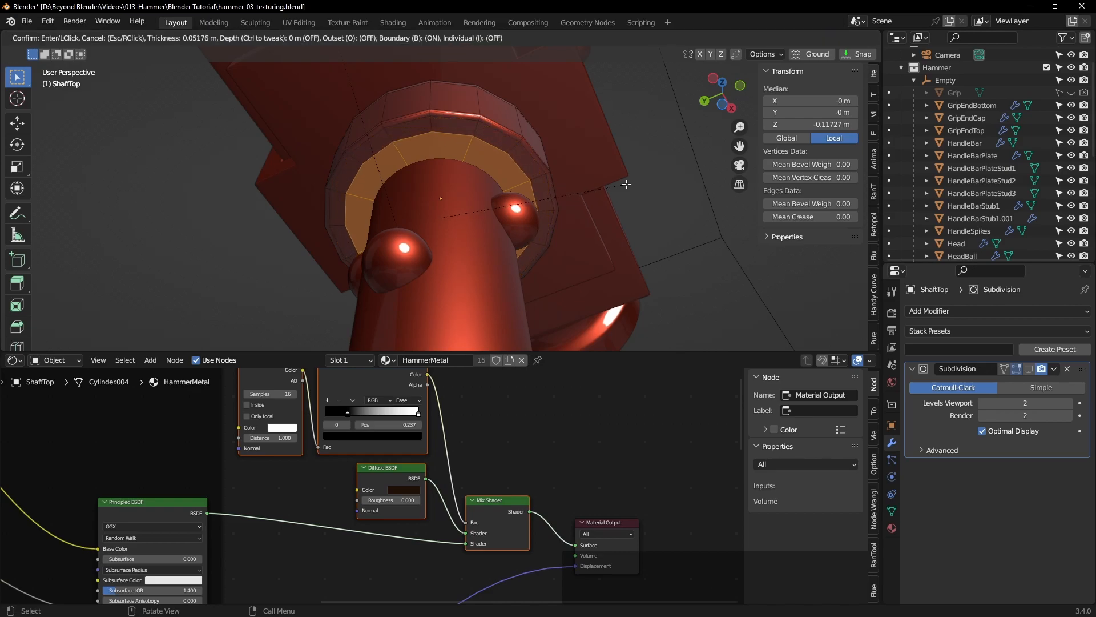
click(621, 185)
Step: Extrude the inset bottom faces of ShaftTop downward by 0.015878 m
middle_drag(621, 184, 582, 240)
key(KP_1)
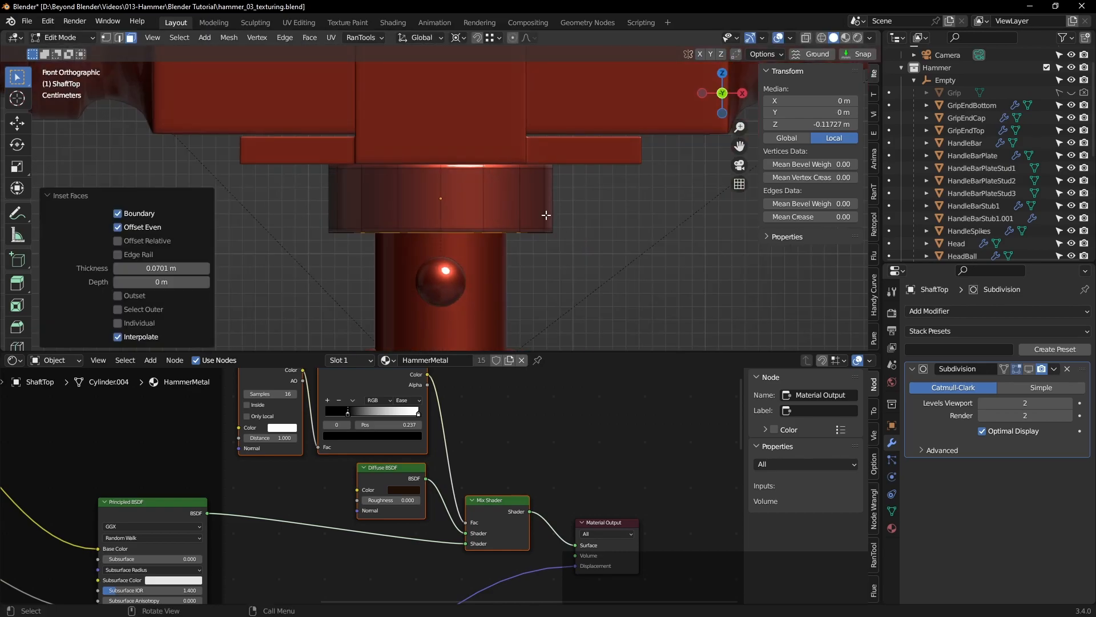
scroll(489, 225, up, 2)
key(e)
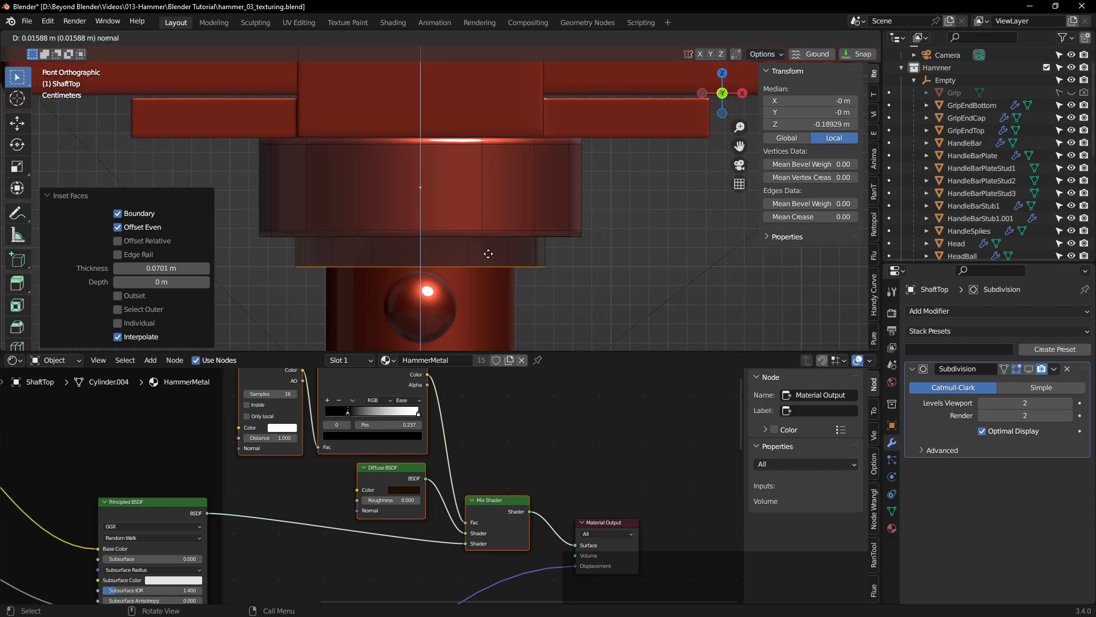
click(488, 254)
Step: Inset the extruded bottom faces of ShaftTop by about 0.03 m
middle_drag(490, 252, 633, 206)
key(i)
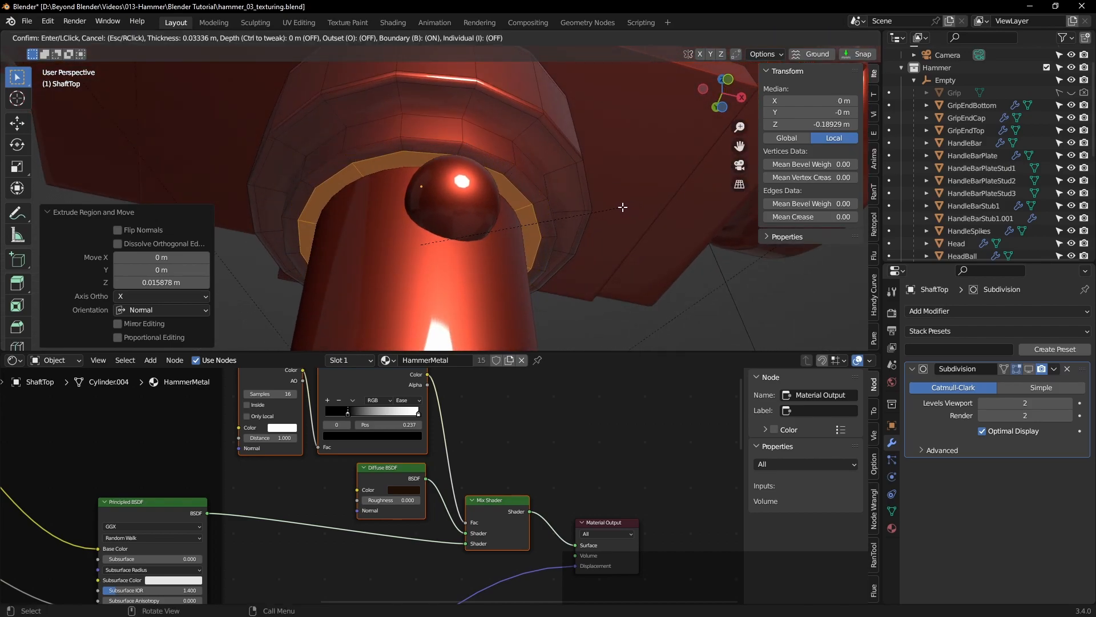
click(621, 207)
Step: Bevel the two edge loops at the rim and base of ShaftTop's new lower step
click(121, 38)
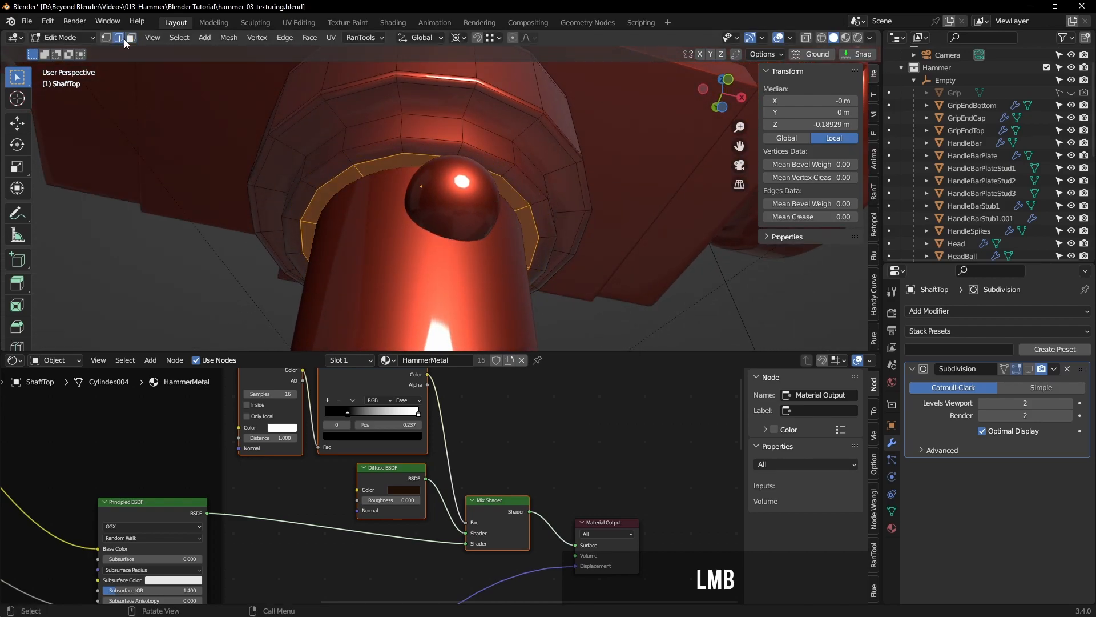
alt+click(371, 153)
alt+shift+click(372, 121)
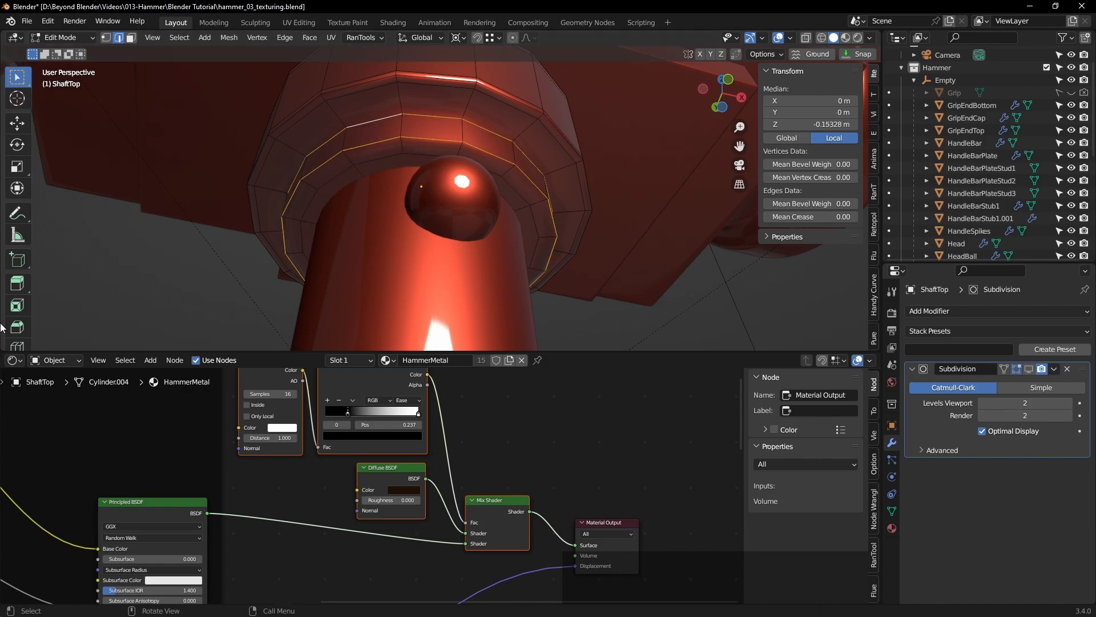
click(20, 330)
drag(417, 284, 418, 292)
Step: Return to Object Mode and show ShaftTop's subdivision in the viewport again
key(Tab)
click(1029, 368)
scroll(590, 274, down, 3)
middle_drag(591, 274, 679, 314)
middle_drag(609, 280, 832, 85)
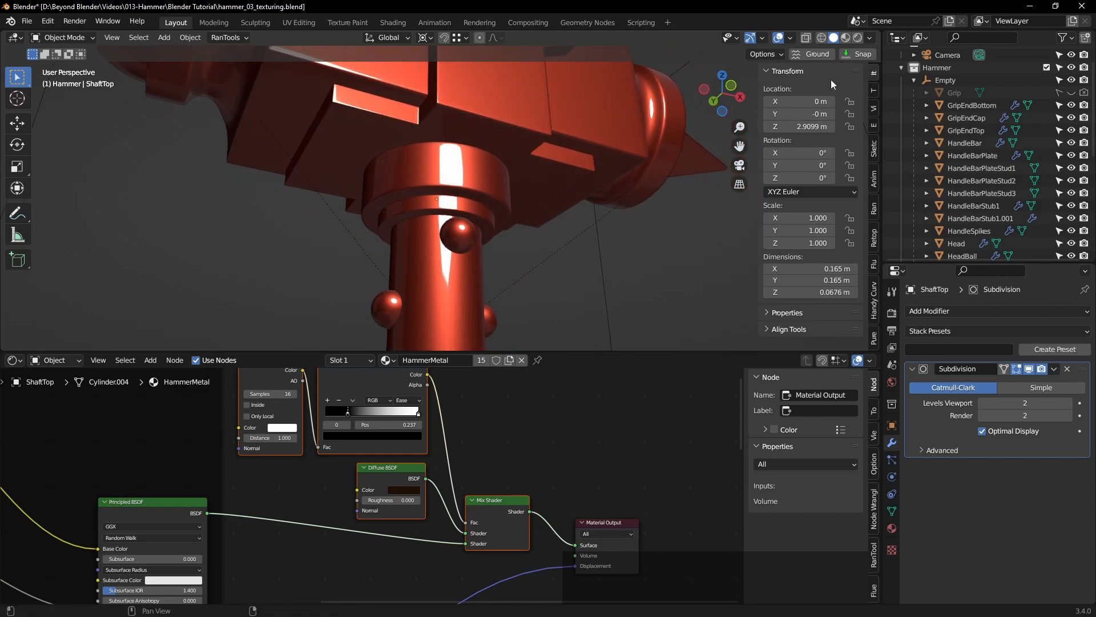
Step: Review the whole hammer in Rendered shading and save the file
click(858, 38)
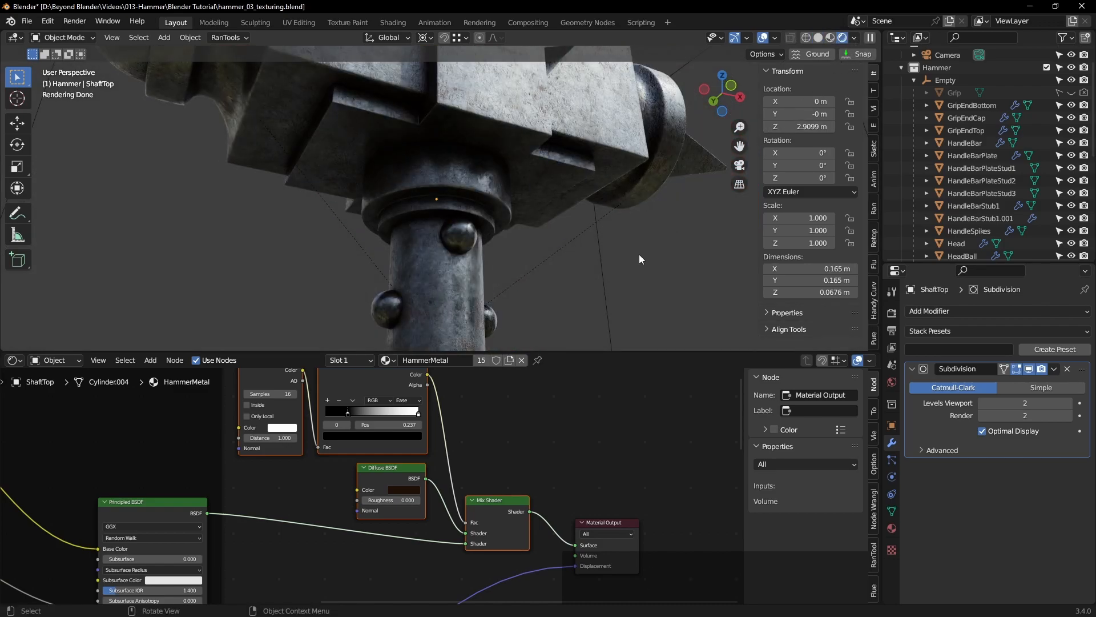
scroll(640, 254, down, 5)
shift+middle_drag(634, 255, 509, 108)
scroll(520, 205, down, 2)
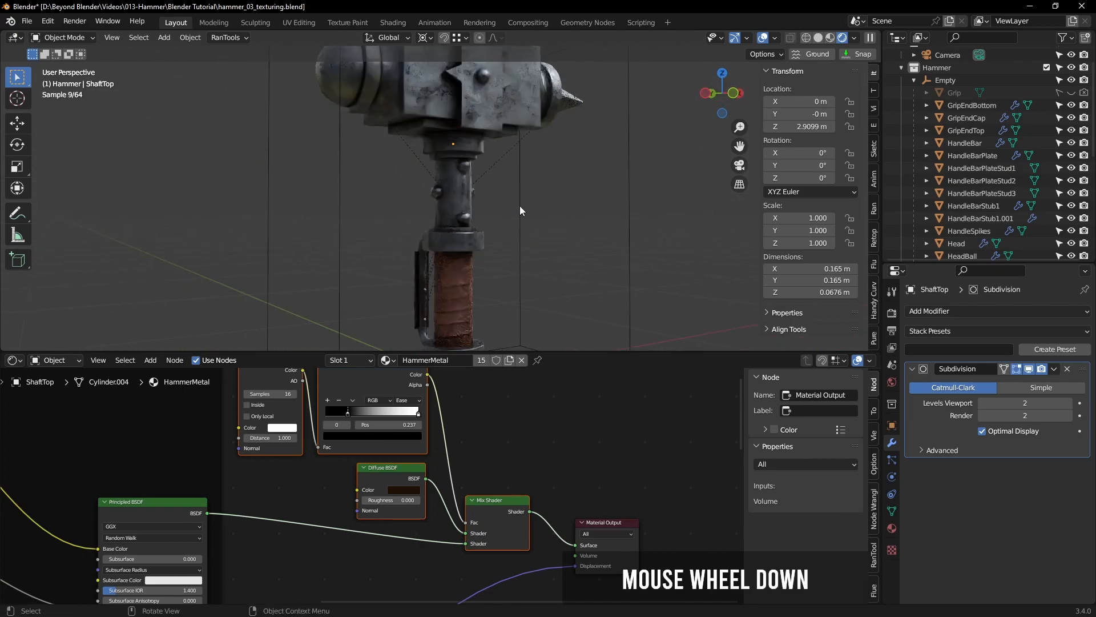
scroll(527, 210, down, 3)
shift+middle_drag(543, 212, 487, 209)
key(ctrl+s)
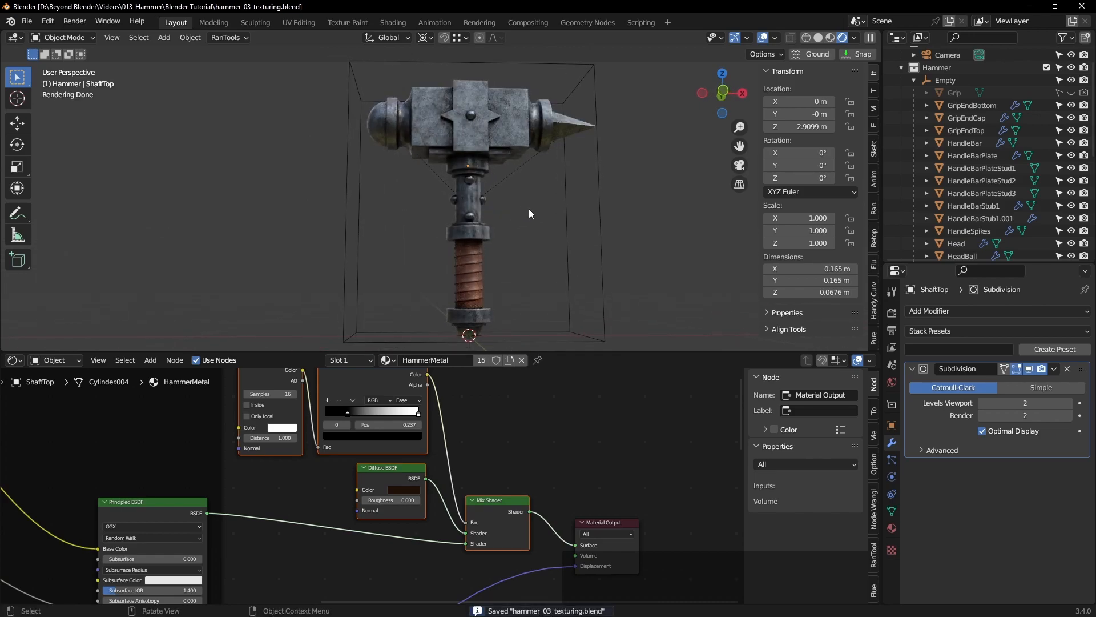
Step: Enlarge the node editor to full size, hide its sidebar and examine the complete HammerMetal node tree
scroll(528, 207, down, 3)
shift+middle_drag(529, 208, 516, 216)
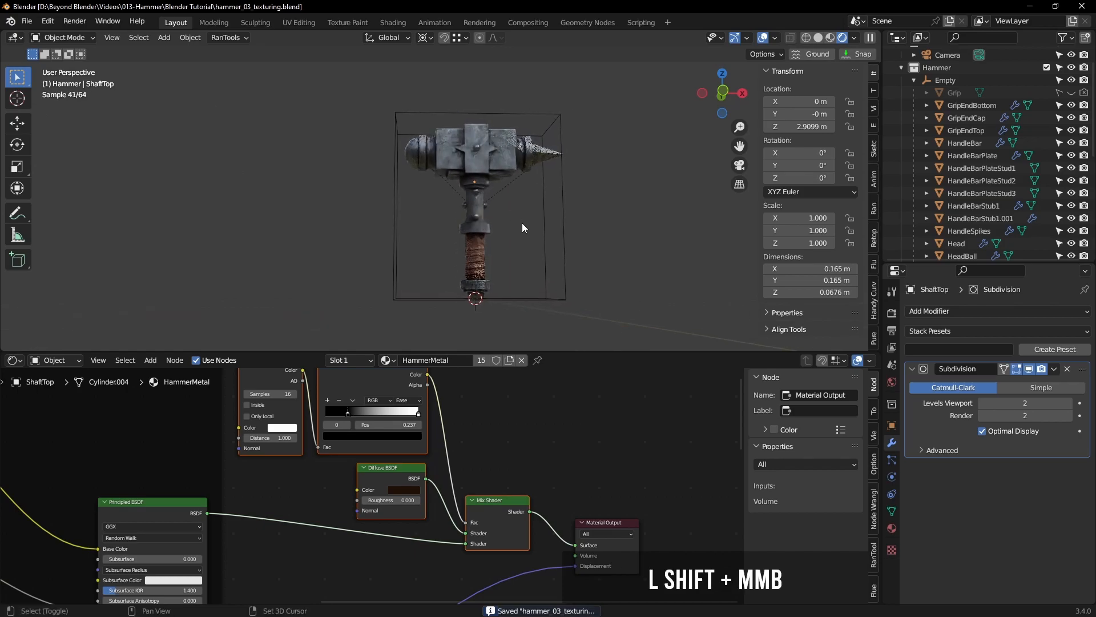
drag(579, 350, 579, 298)
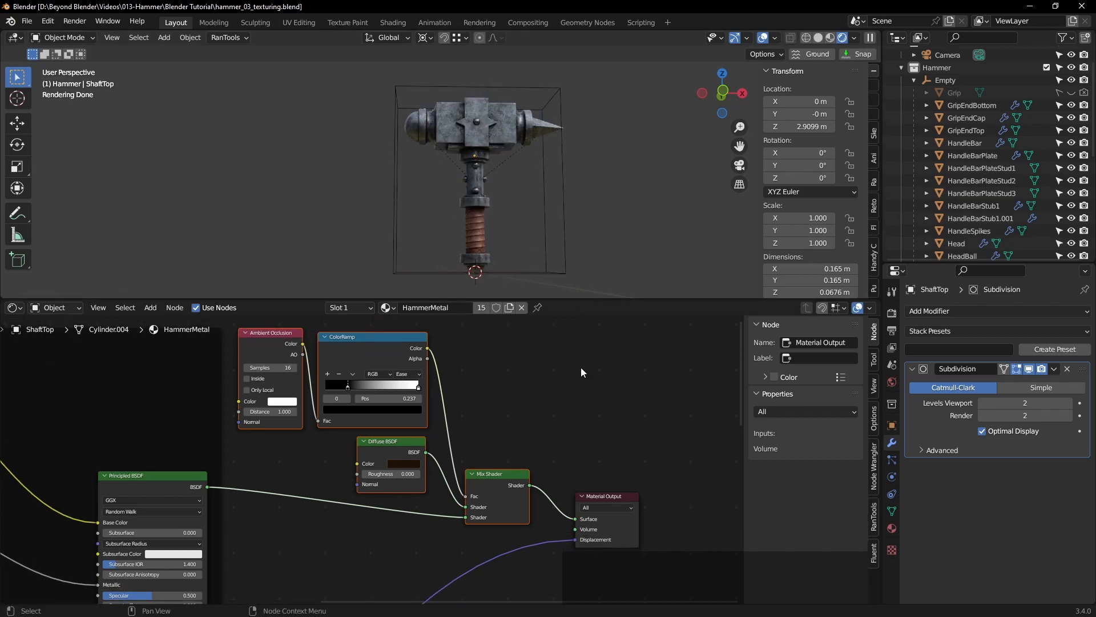
key(ctrl+space)
click(696, 186)
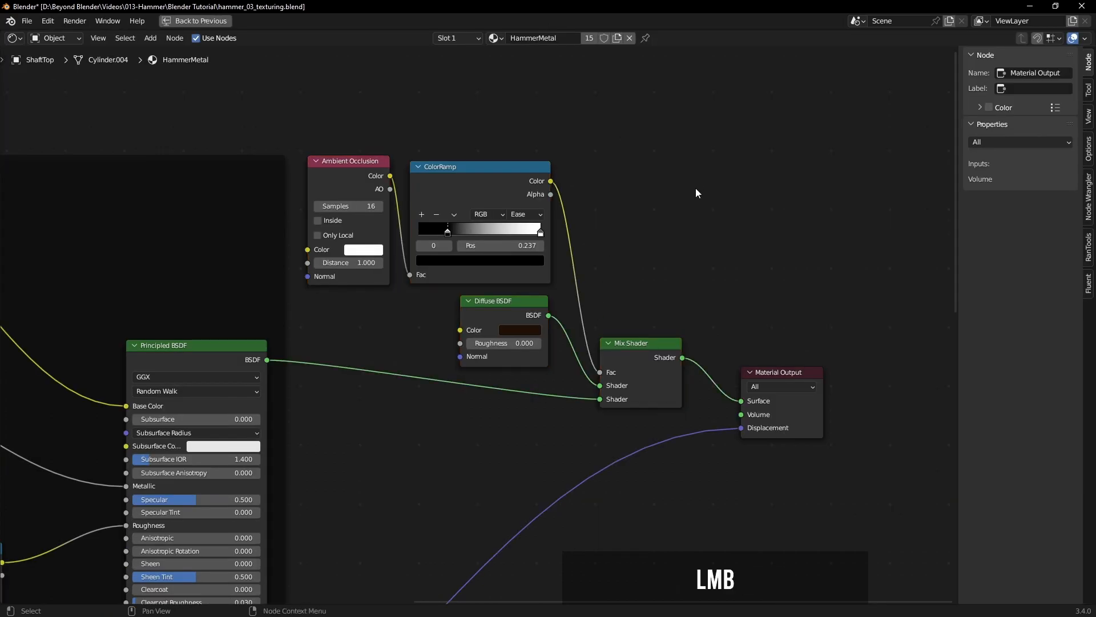
scroll(692, 205, down, 4)
shift+middle_drag(656, 324, 839, 201)
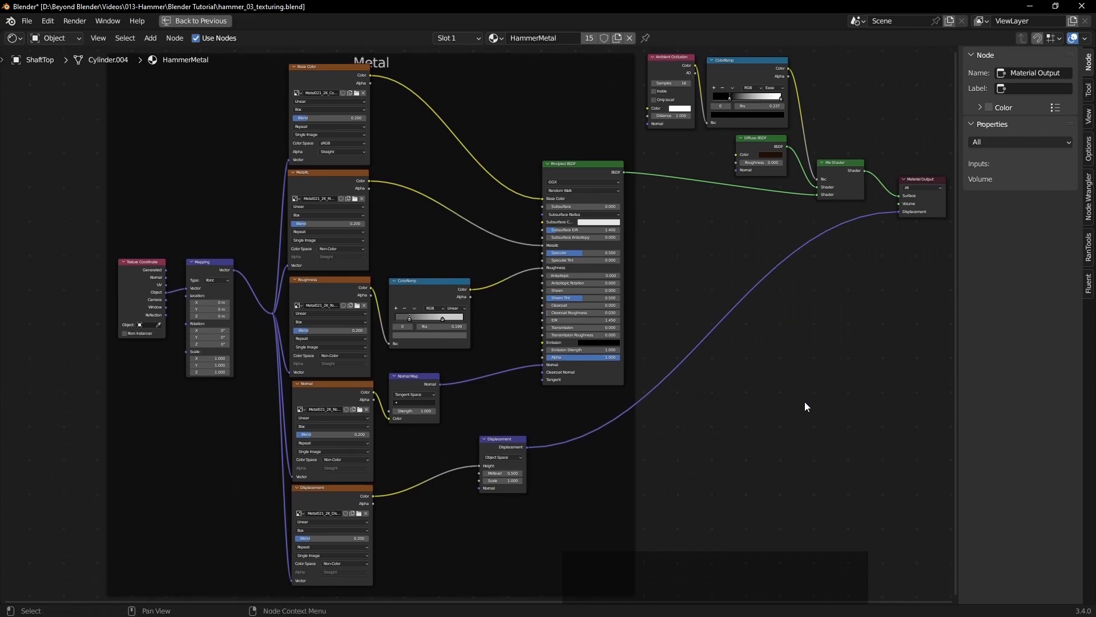
key(n)
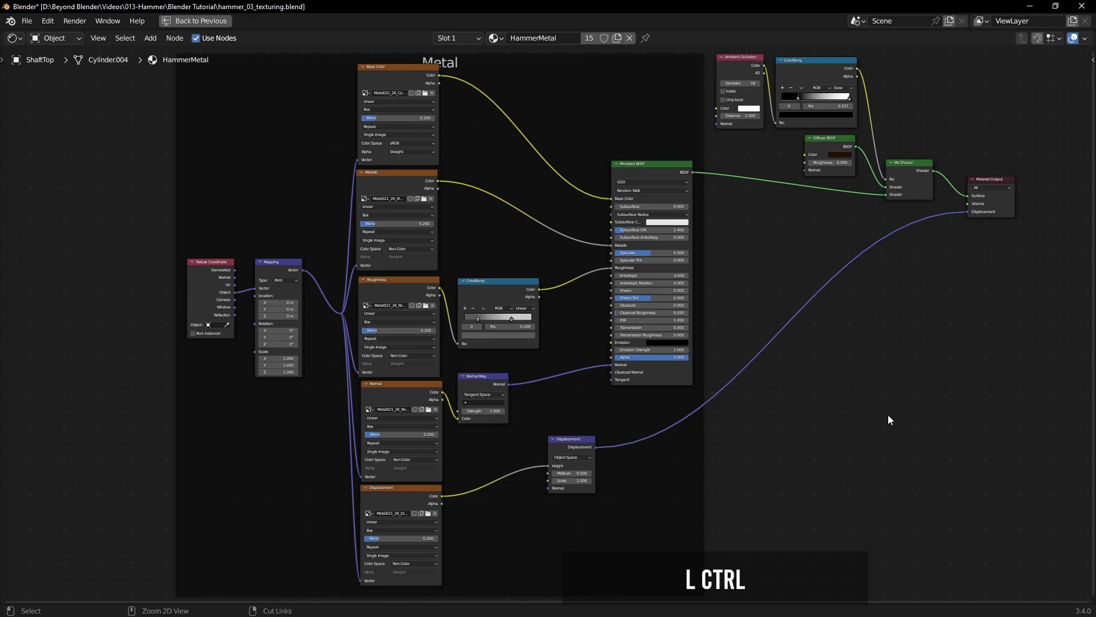
Step: Select the leather strap on the grip and examine its HammerLeather node tree at full size
key(ctrl+space)
click(478, 239)
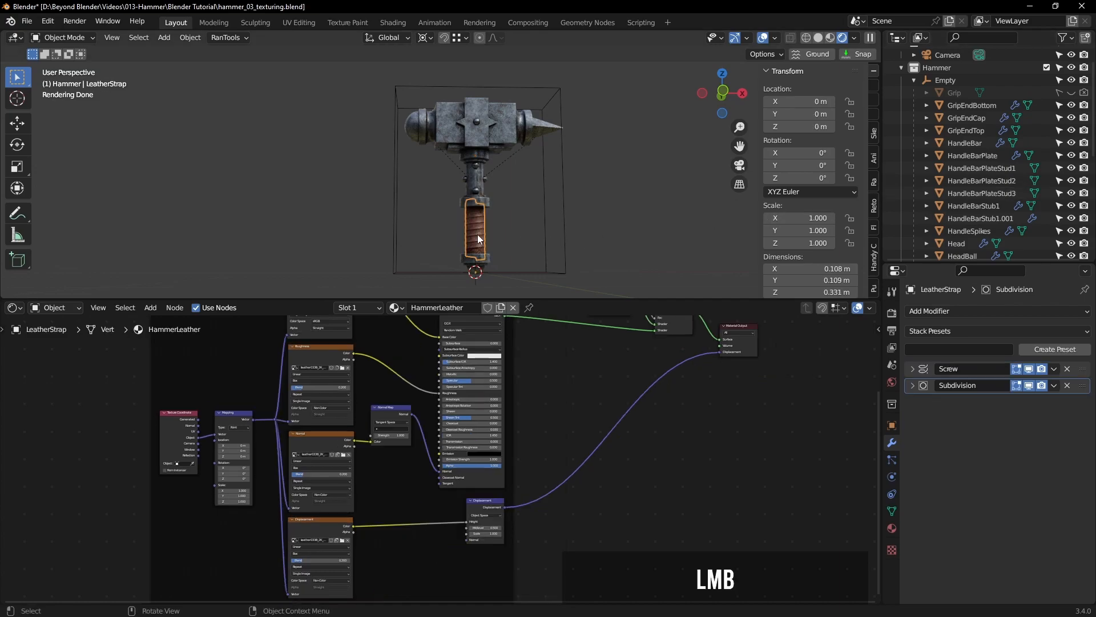
key(ctrl+space)
shift+middle_drag(686, 260, 717, 296)
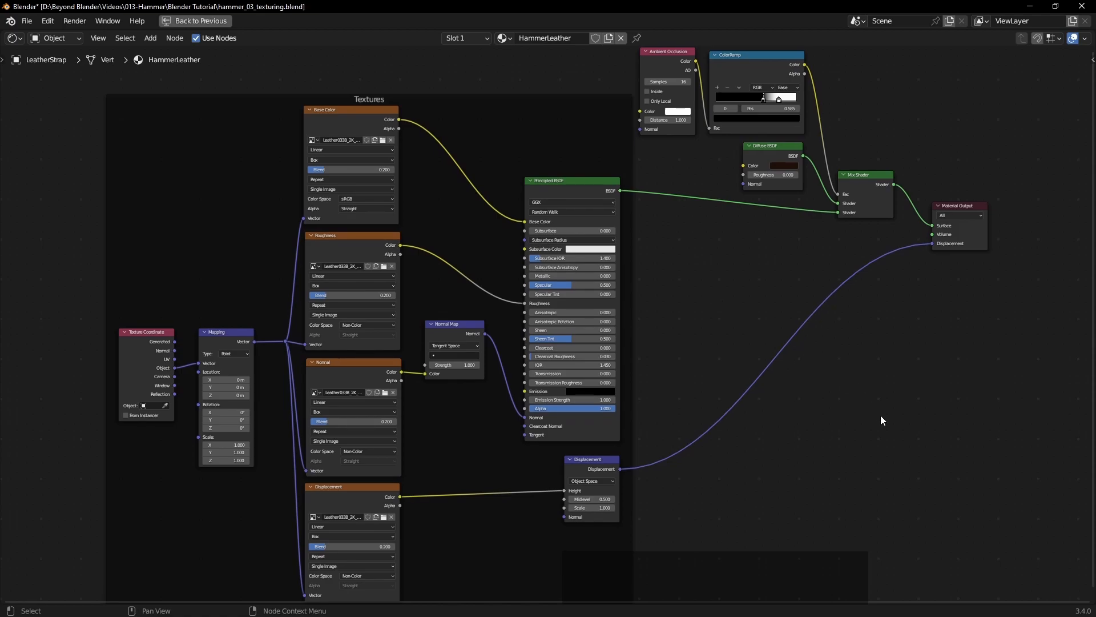
key(ctrl+space)
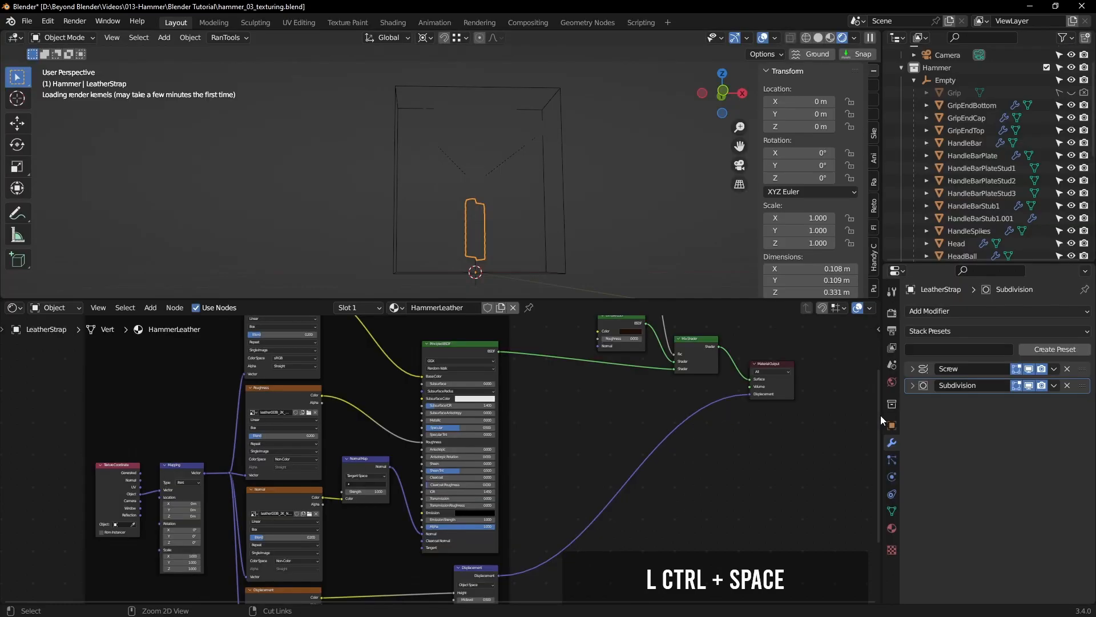
Step: Set the Normal Map node's Strength to 0.5 in the hammer head's HammerMetal material
click(511, 143)
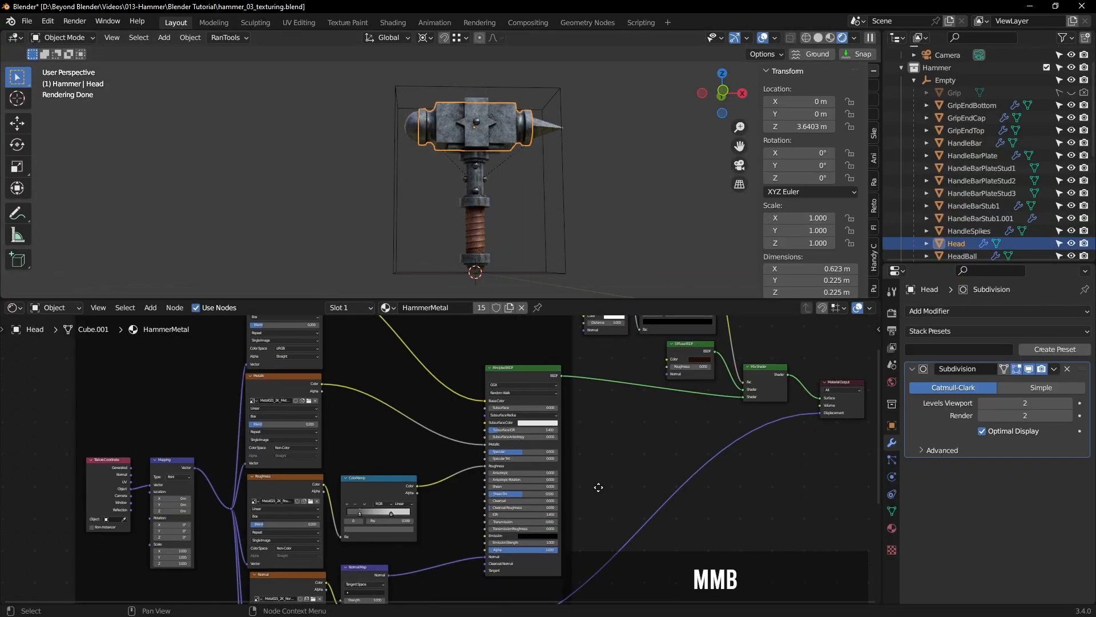
middle_drag(594, 489, 702, 443)
scroll(501, 495, up, 4)
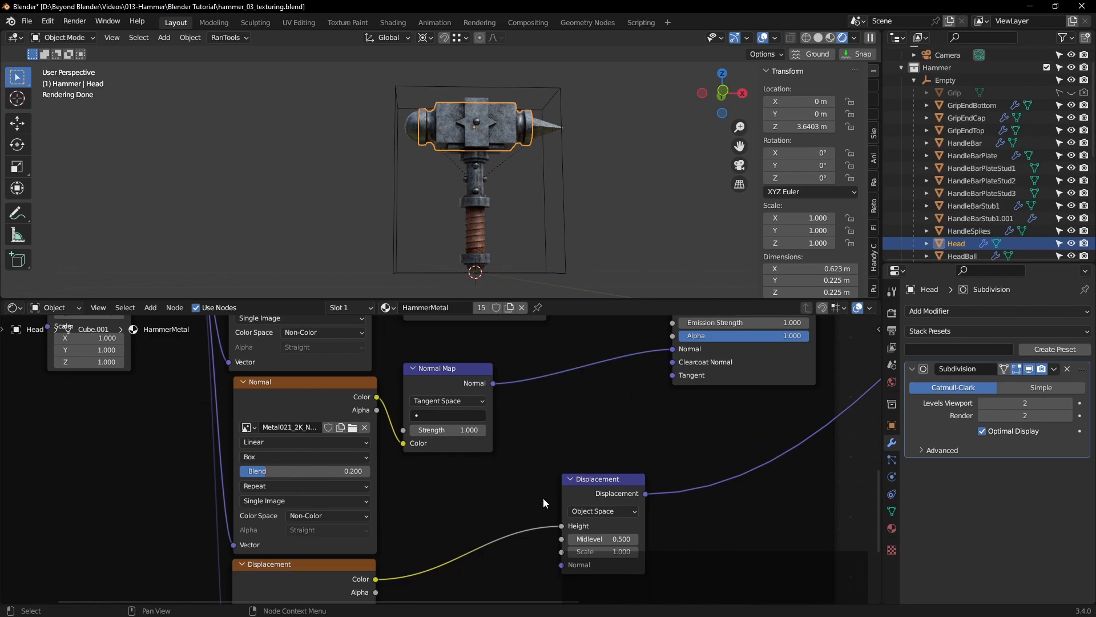
shift+middle_drag(495, 126, 505, 184)
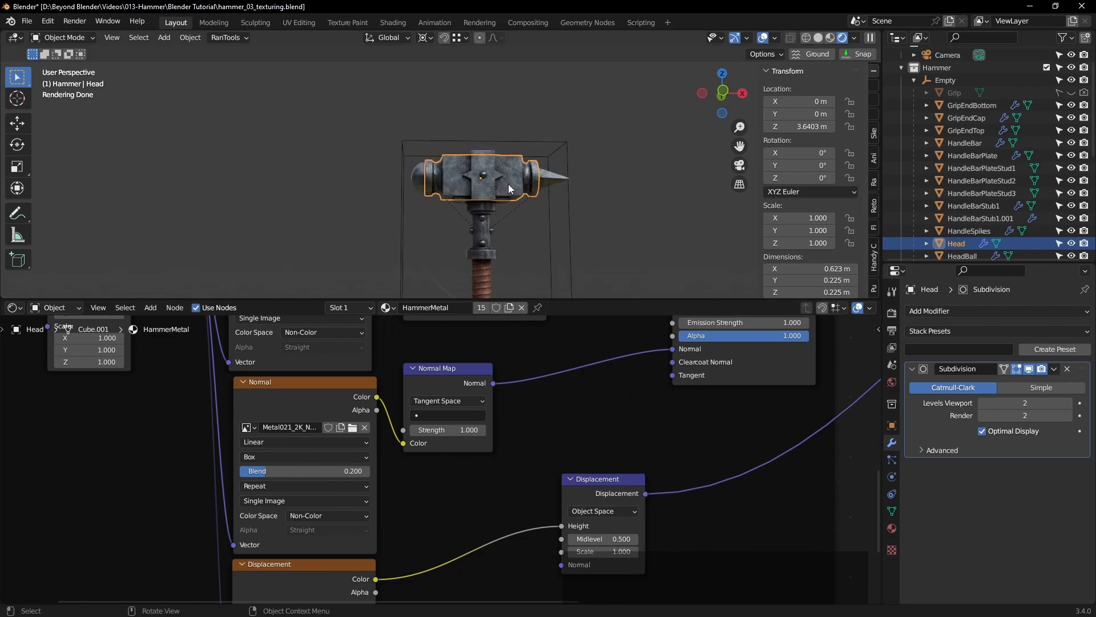
click(558, 177)
scroll(462, 155, up, 5)
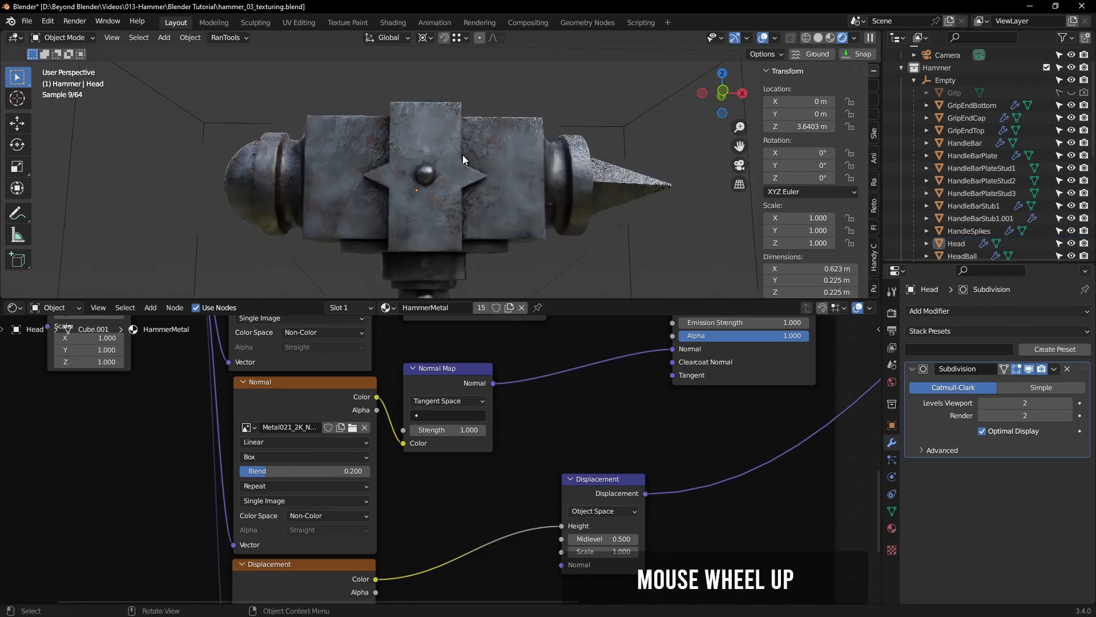
scroll(462, 159, up, 3)
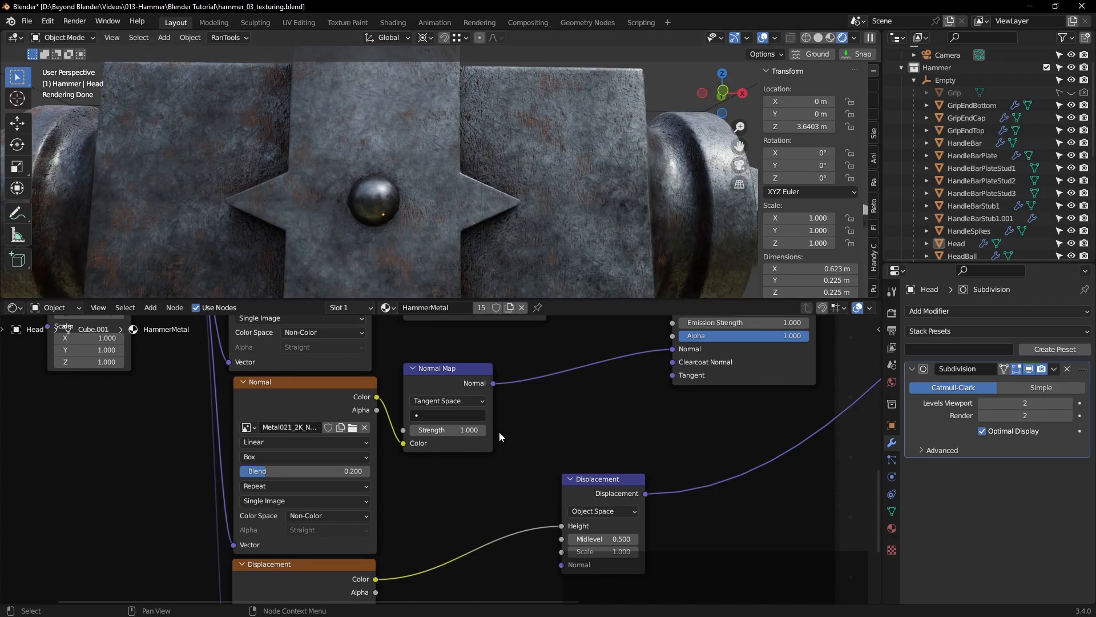
click(461, 430)
text(.5)
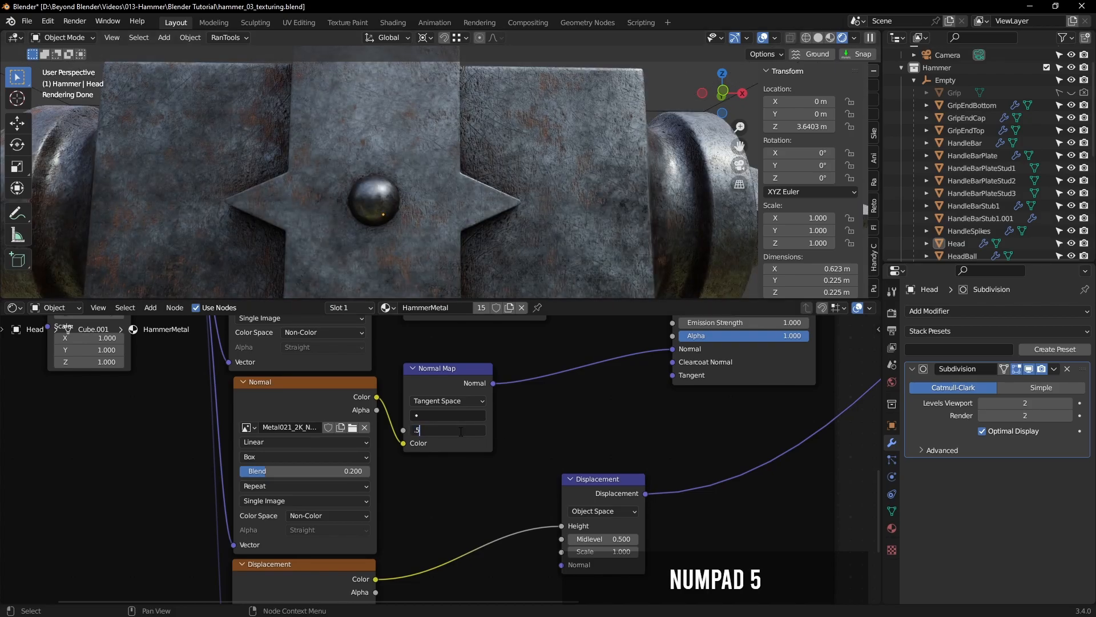
key(Return)
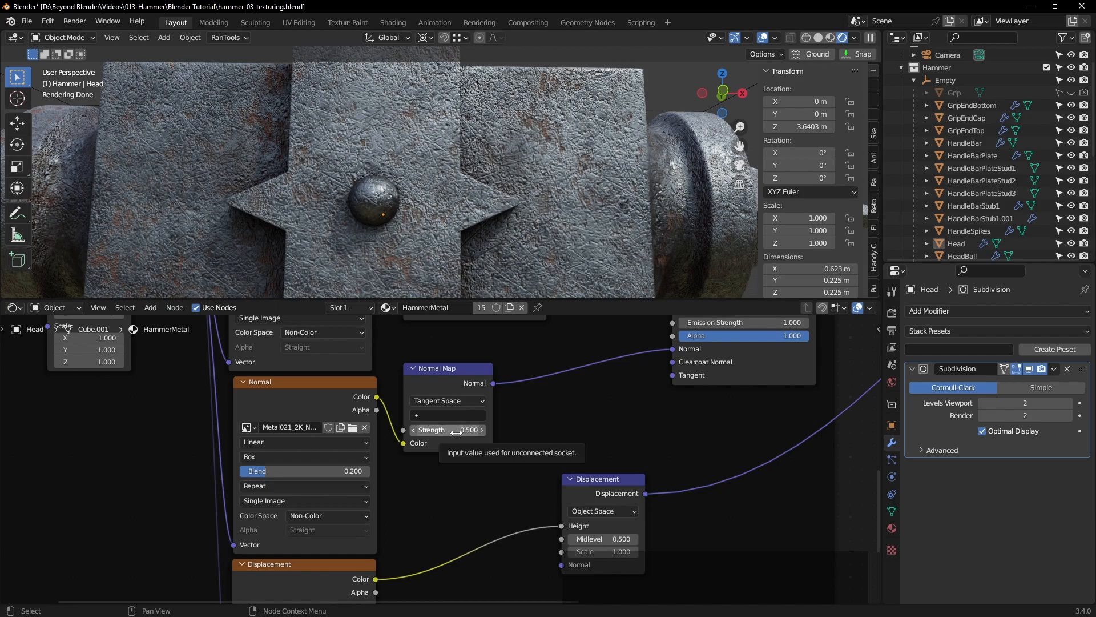
Step: Restore the HammerMetal Normal Map node's Strength to 1
click(456, 433)
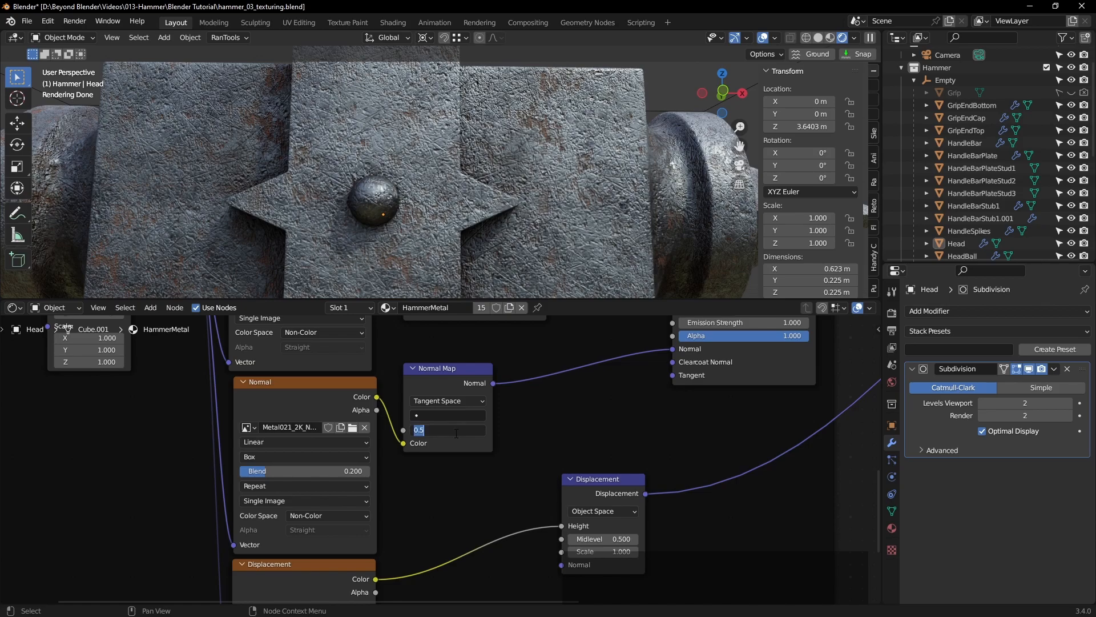
text(1)
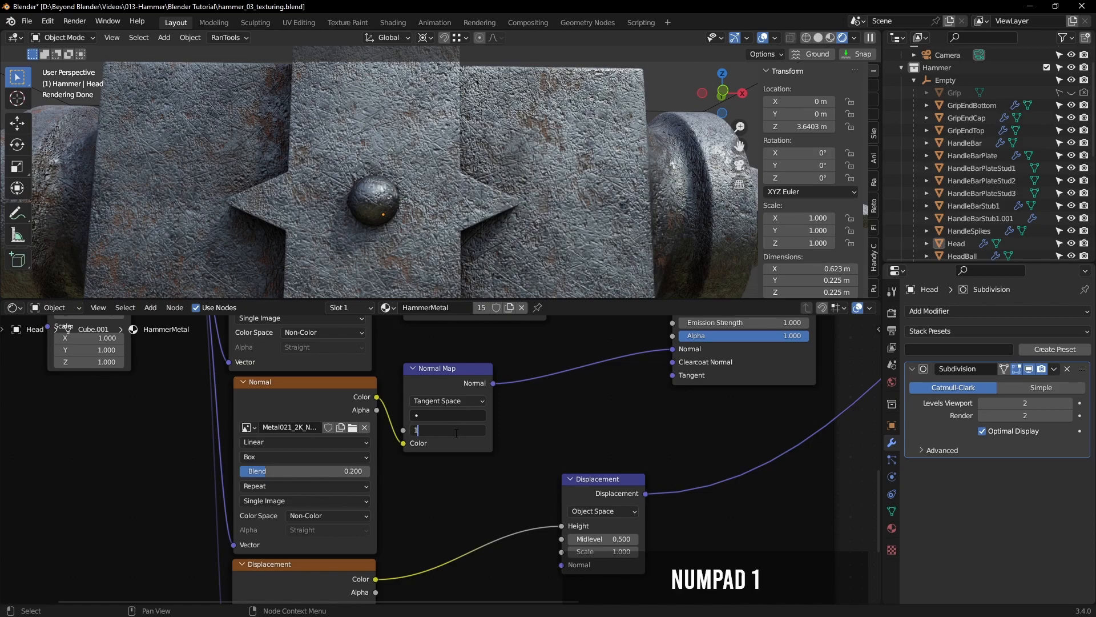
key(Return)
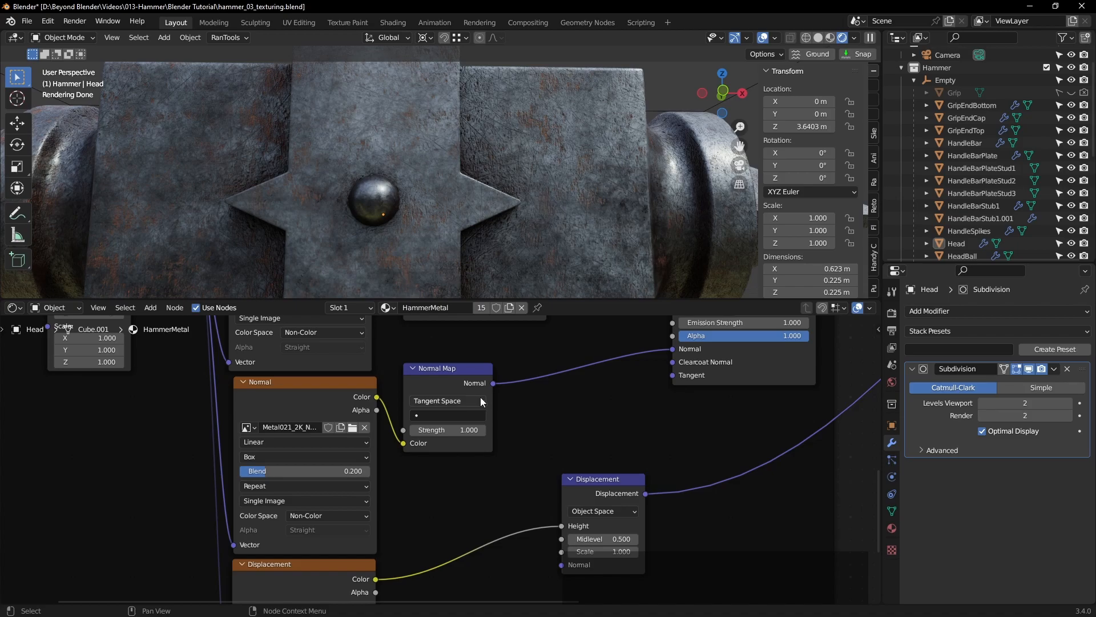
Step: Hide the overlays in the maximized 3D viewport and examine the whole rendered hammer from several angles
scroll(552, 219, down, 4)
middle_drag(506, 195, 542, 172)
click(624, 207)
scroll(608, 214, down, 3)
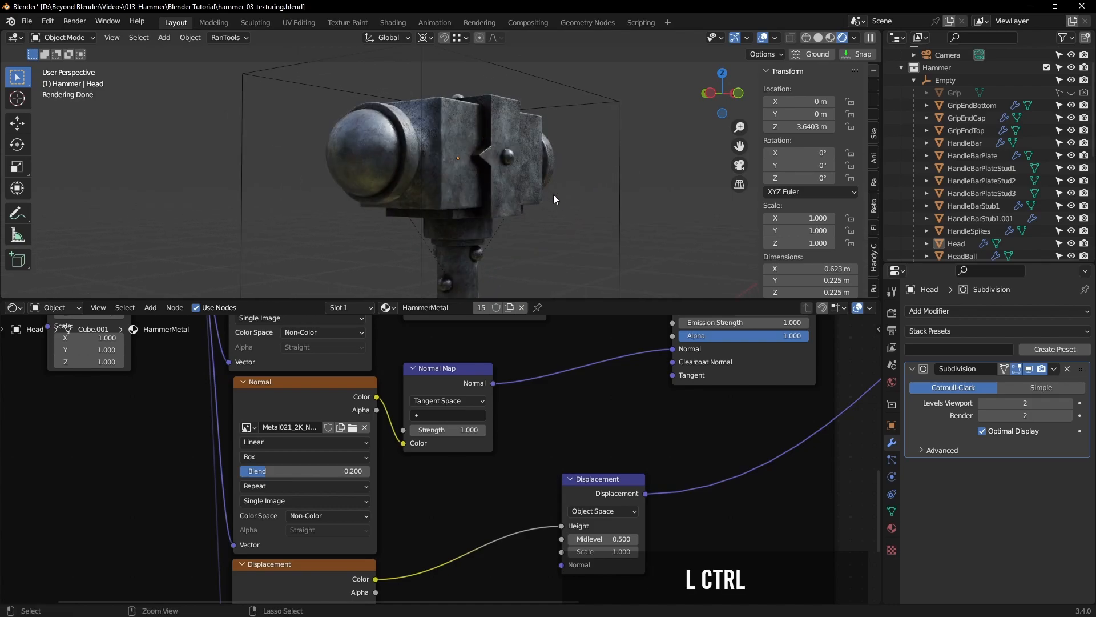
key(ctrl+space)
click(978, 38)
shift+middle_drag(763, 272, 382, 214)
middle_drag(568, 254, 457, 273)
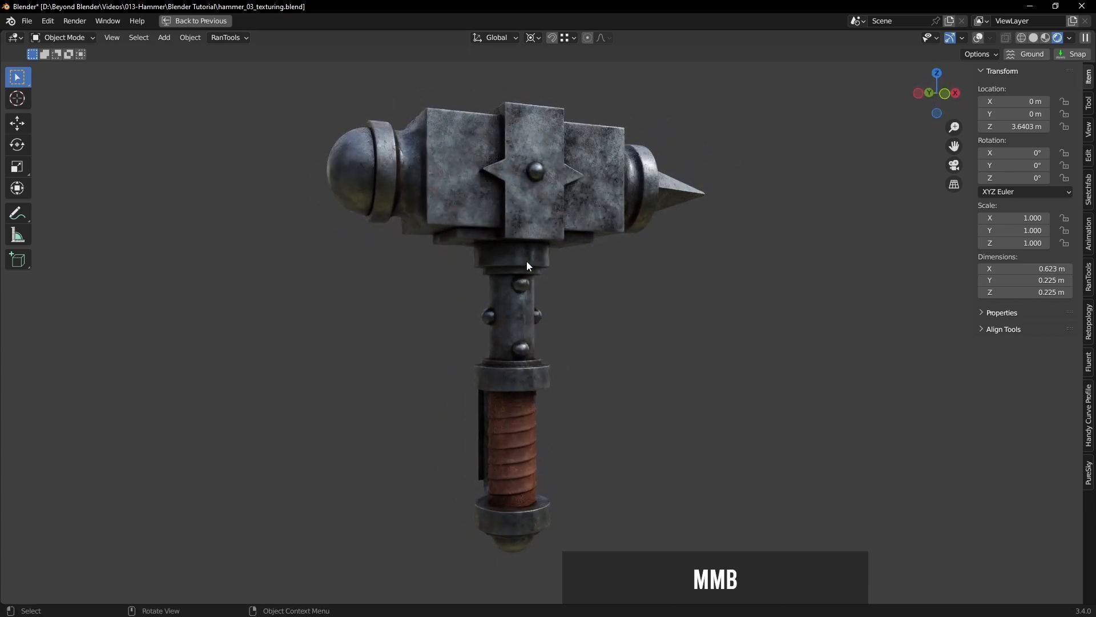
Step: Examine the rendered hammer head and the studded shaft from the front in the maximized 3D viewport
scroll(526, 264, up, 1)
key(ctrl+space)
shift+middle_drag(566, 228, 564, 166)
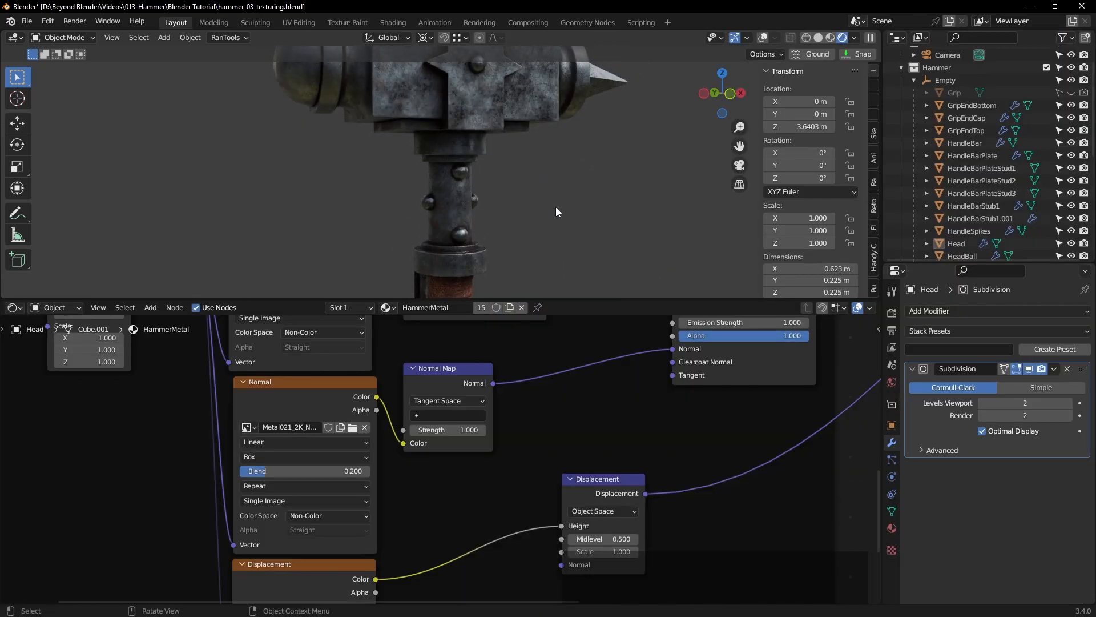
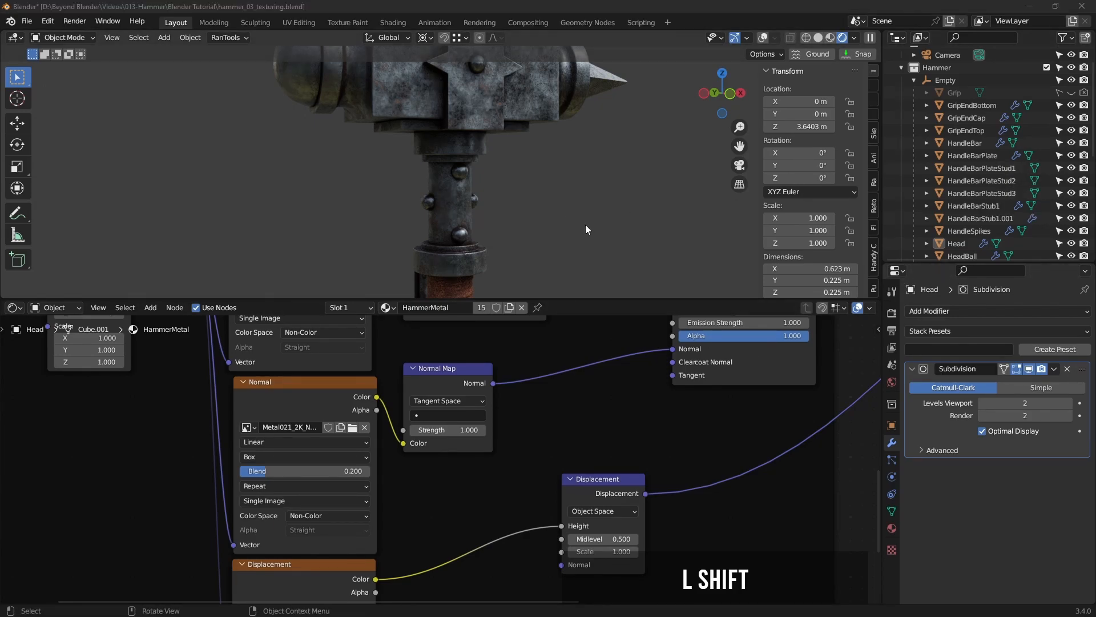
shift+middle_drag(585, 230, 588, 258)
key(ctrl+space)
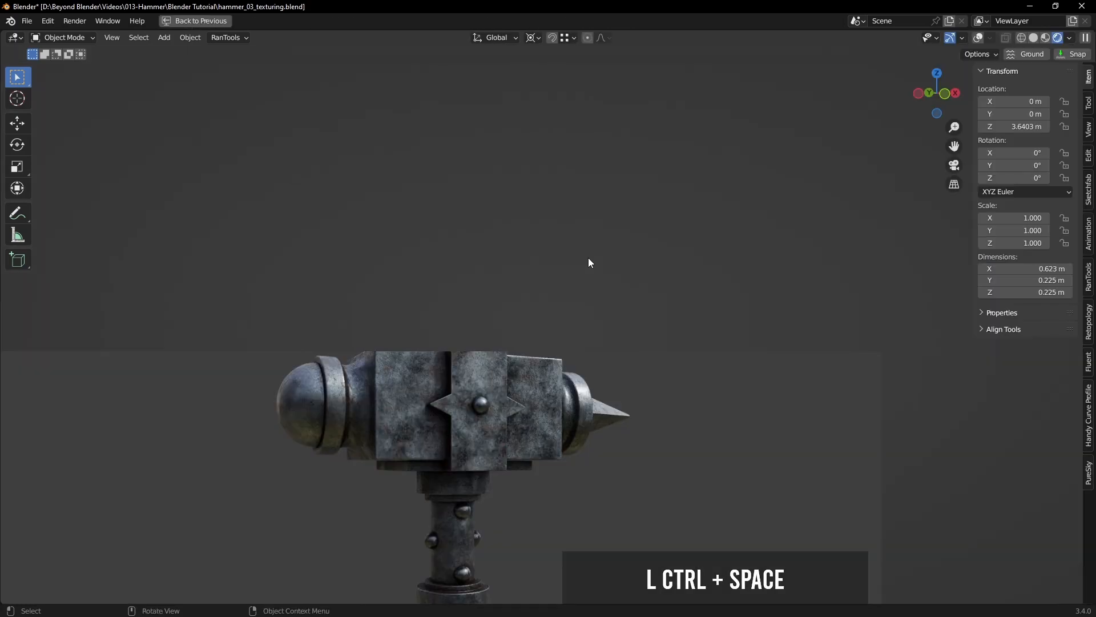
scroll(625, 310, up, 3)
shift+middle_drag(617, 271, 553, 206)
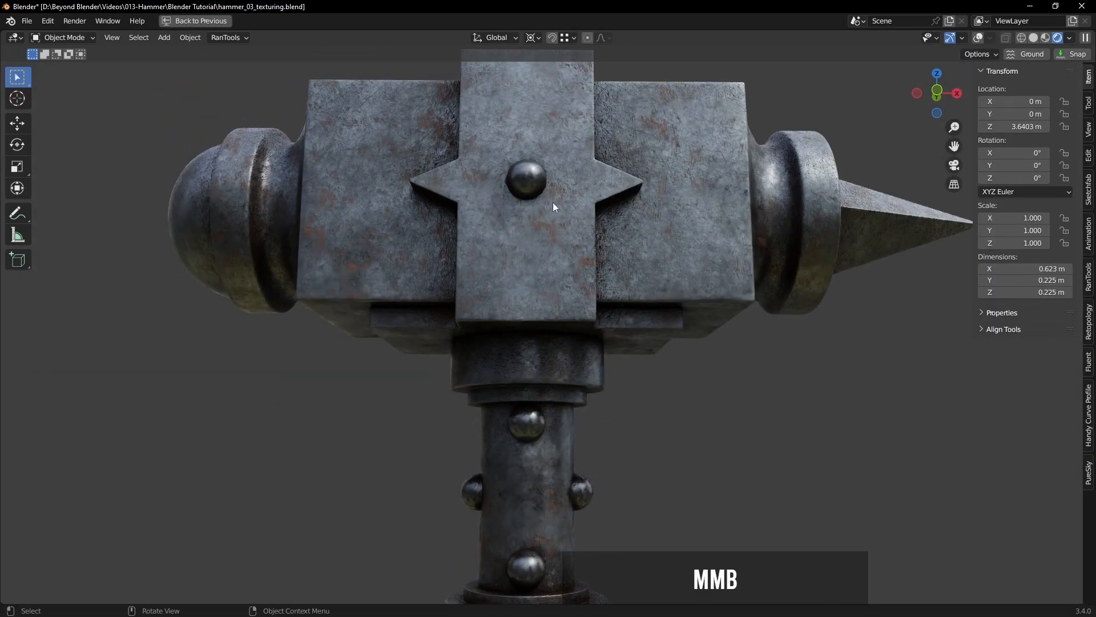
Step: Select the stud on the shaft's spike-facing side, show it with overlays in Solid shading, and save the file
click(583, 496)
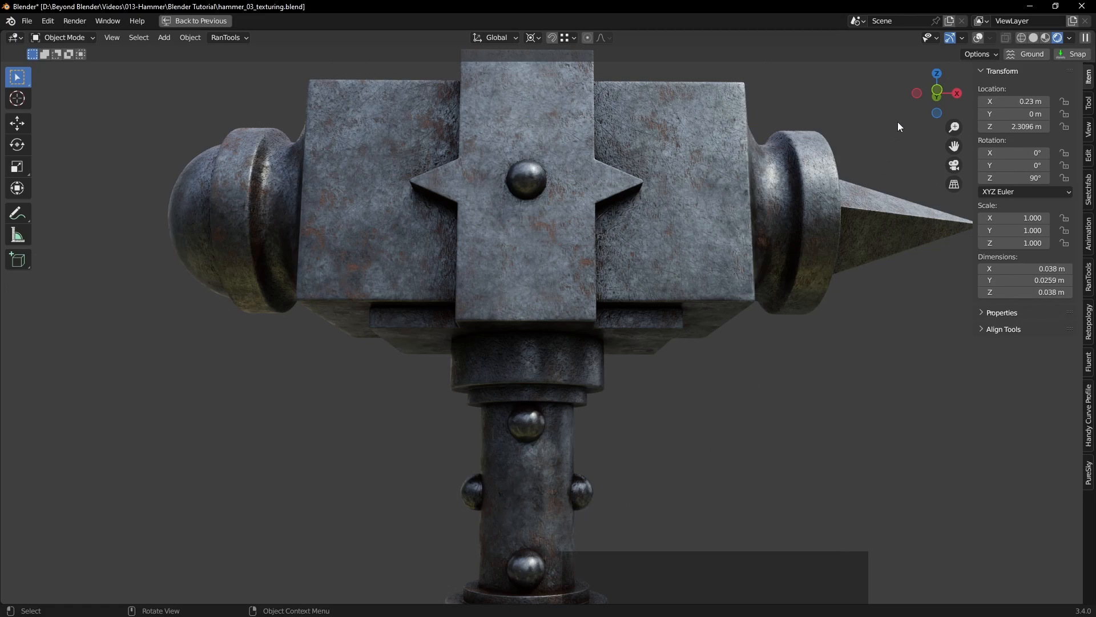
click(978, 37)
key(z)
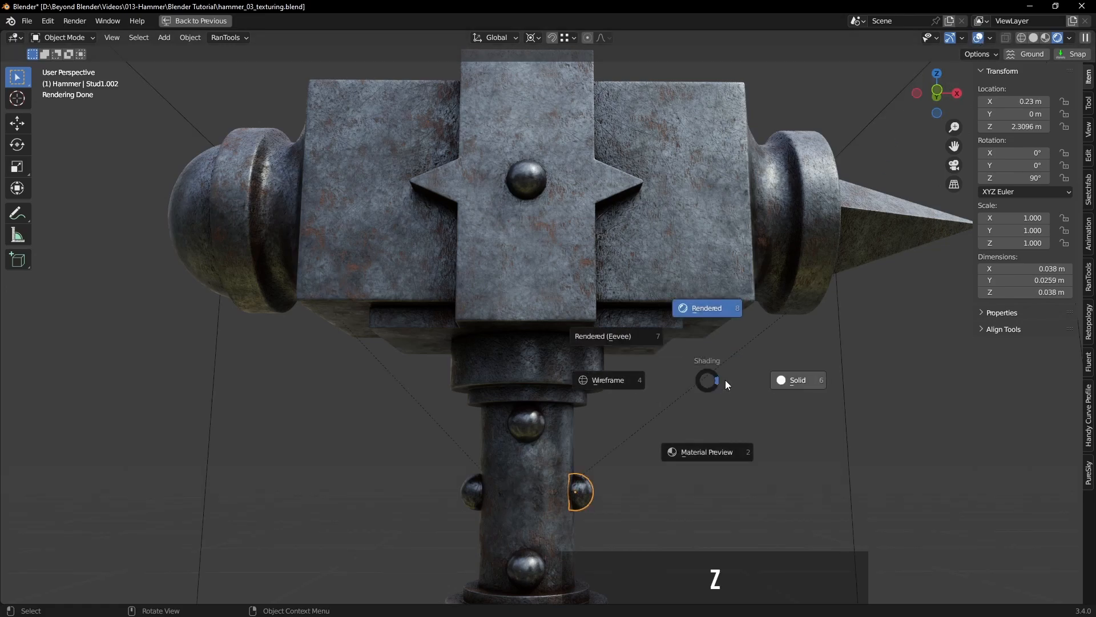
click(786, 379)
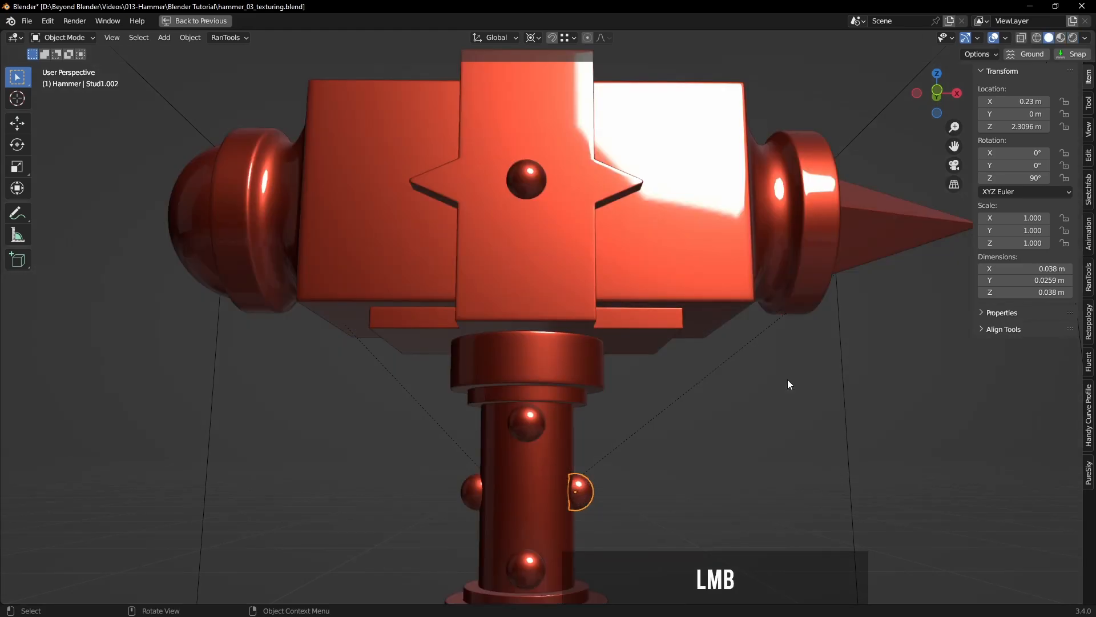
mouse_move(725, 395)
middle_down()
mouse_move(687, 424)
mouse_move(687, 436)
mouse_move(622, 378)
mouse_move(648, 368)
middle_up()
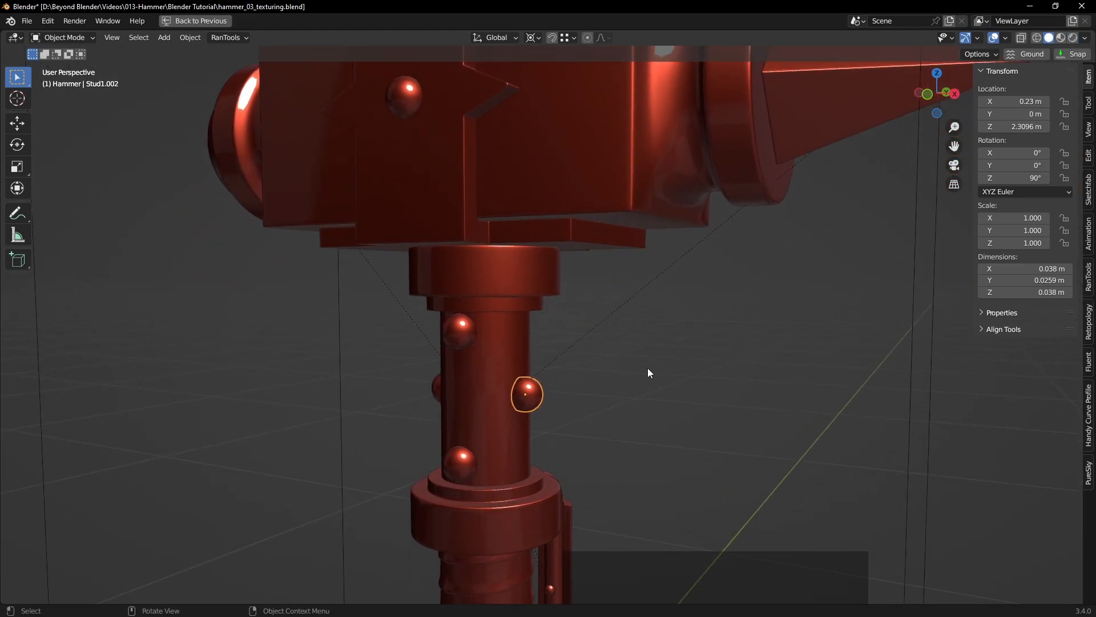
key(ctrl+s)
Step: Enter Edit Mode on the selected stud with the Select Box tool and face selection active
shift+middle_drag(605, 408, 547, 337)
scroll(552, 361, up, 4)
key(Tab)
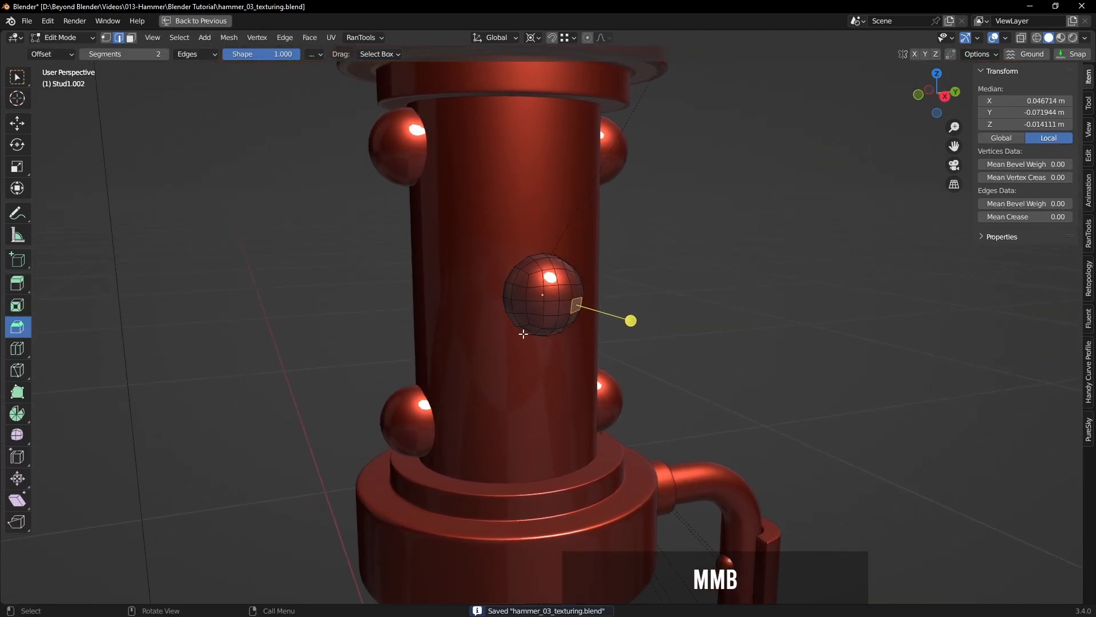
click(17, 76)
click(674, 291)
middle_drag(674, 291, 576, 299)
click(573, 300)
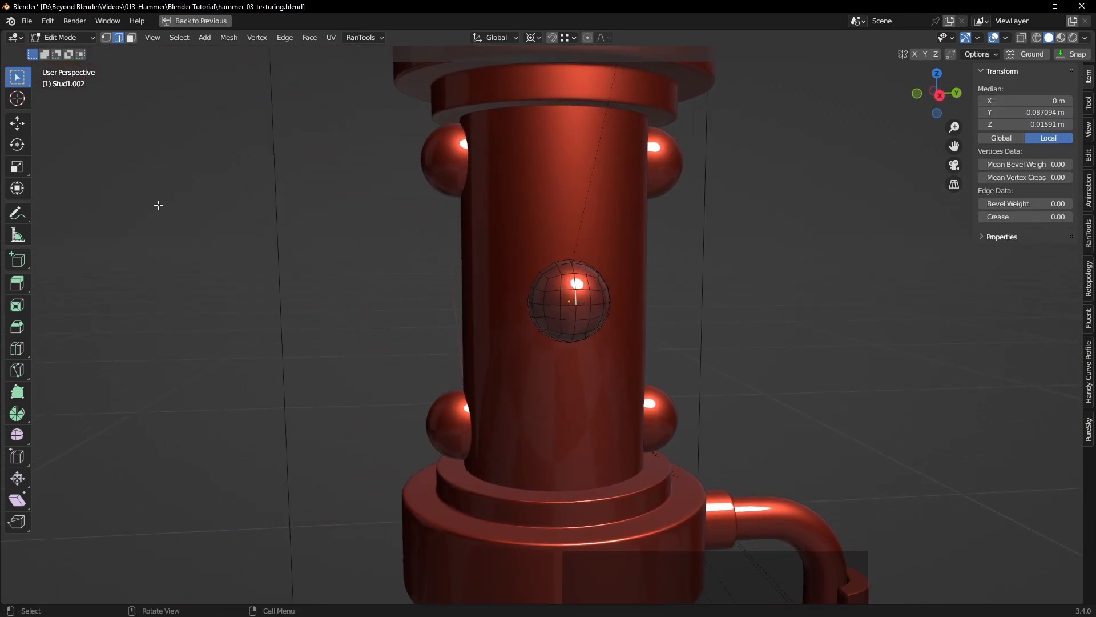
click(130, 38)
scroll(609, 308, up, 2)
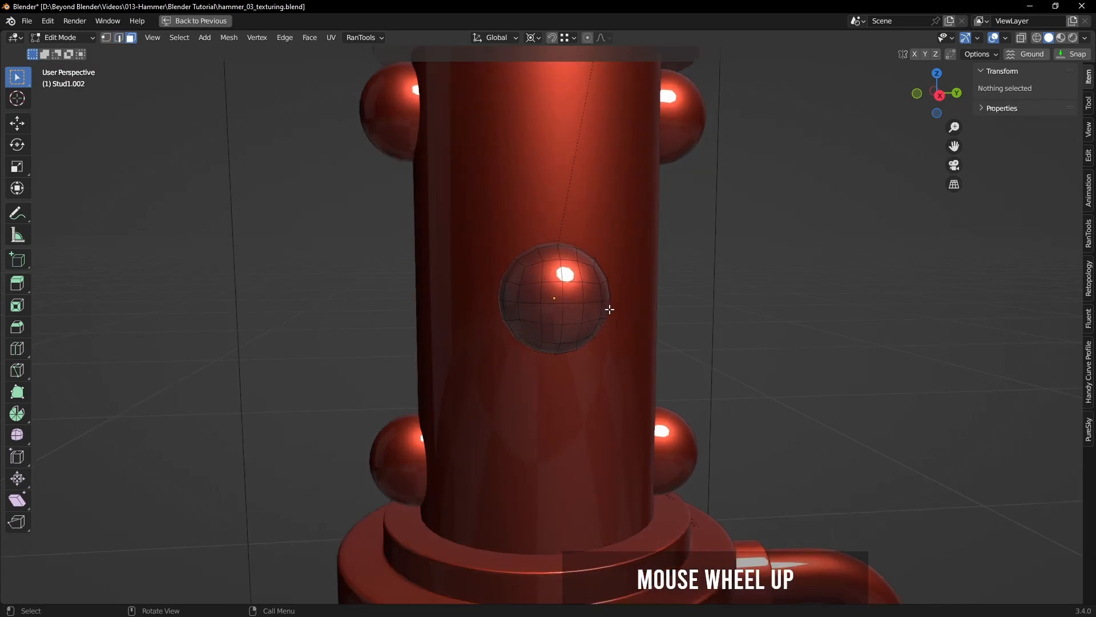
Step: Select the four central faces on the stud's outer dome and grow the selection by one ring
click(554, 288)
shift+click(571, 293)
shift+click(571, 315)
shift+click(550, 314)
middle_drag(627, 314, 674, 319)
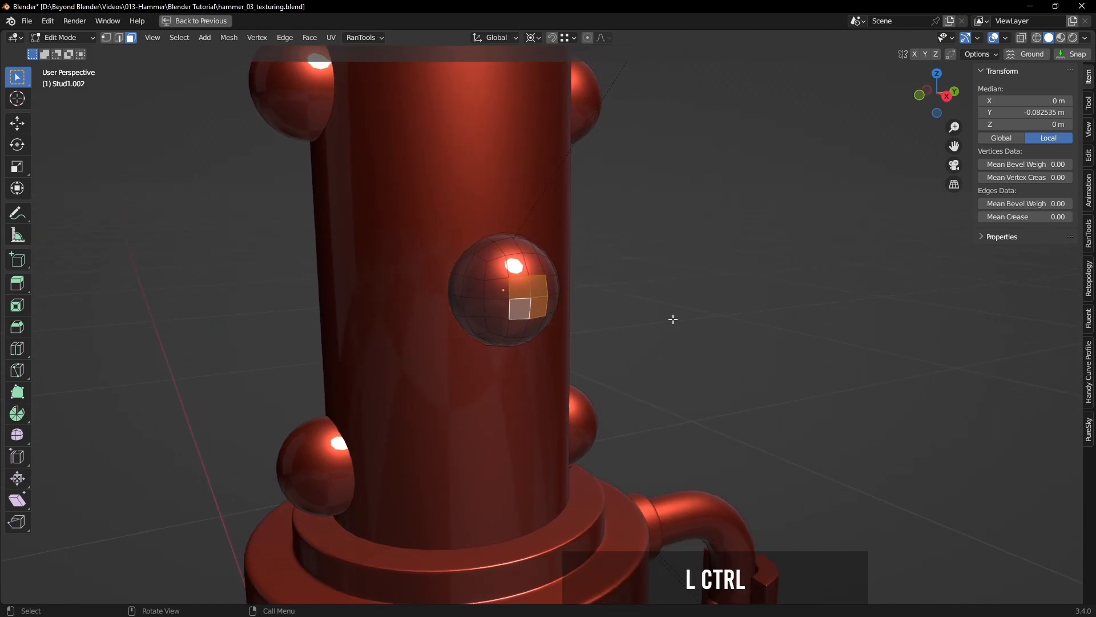
key(ctrl+KP_Add)
mouse_move(670, 319)
middle_down()
mouse_move(783, 318)
mouse_move(674, 314)
middle_up()
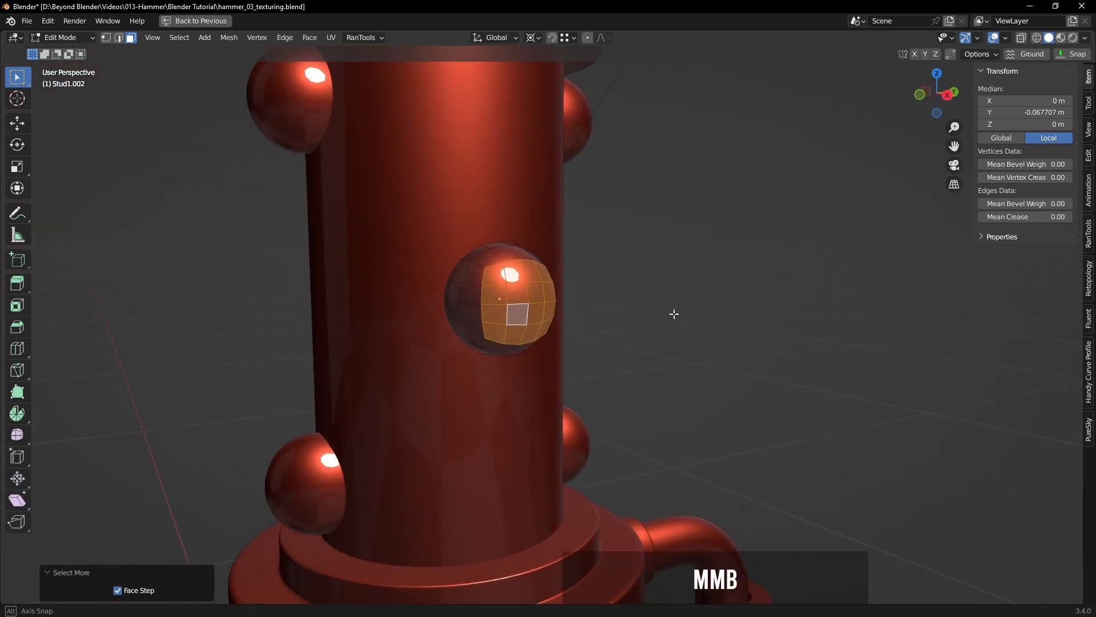
Step: Apply the LoopTools Circle operation to the selected dome faces of the stud and check its profile
right_click(684, 236)
mouse_move(670, 249)
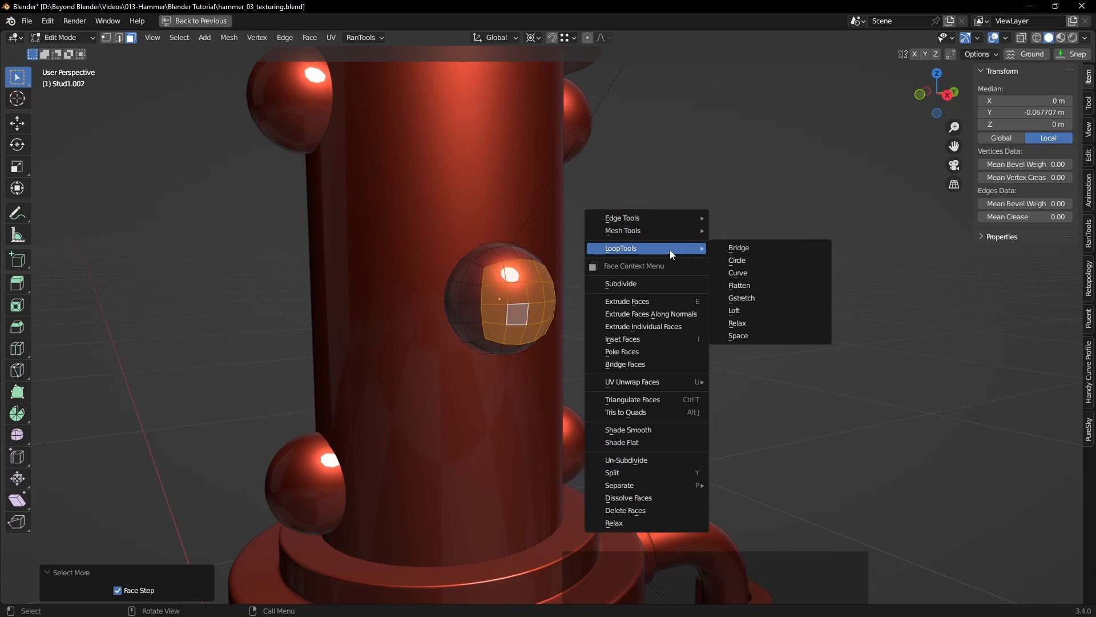
click(754, 260)
middle_drag(639, 291, 506, 259)
mouse_move(577, 269)
middle_down()
mouse_move(632, 282)
mouse_move(565, 276)
middle_up()
scroll(618, 282, up, 1)
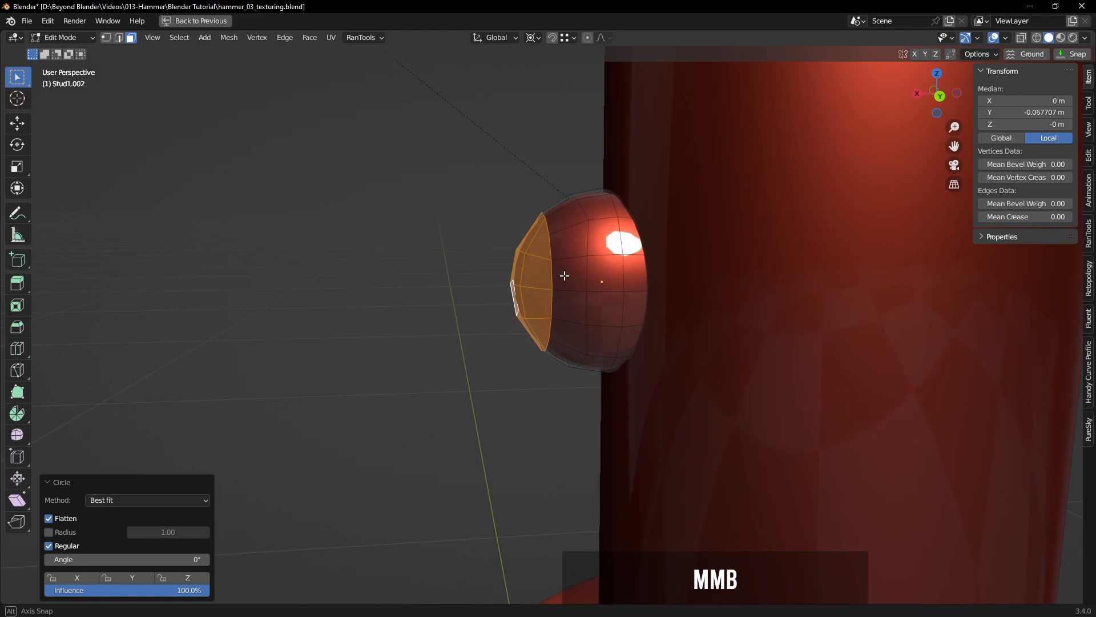
Step: Try to move the stud's selected dome cap about 0.0019 m toward the shaft along X, using the Median Point pivot
key(KP_1)
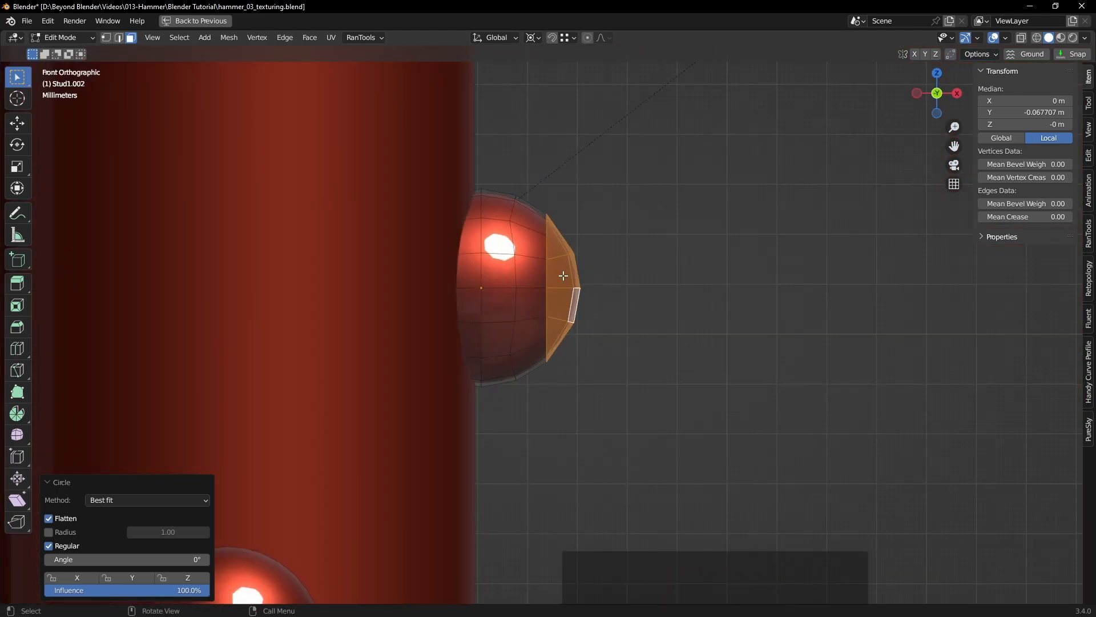
scroll(611, 280, up, 2)
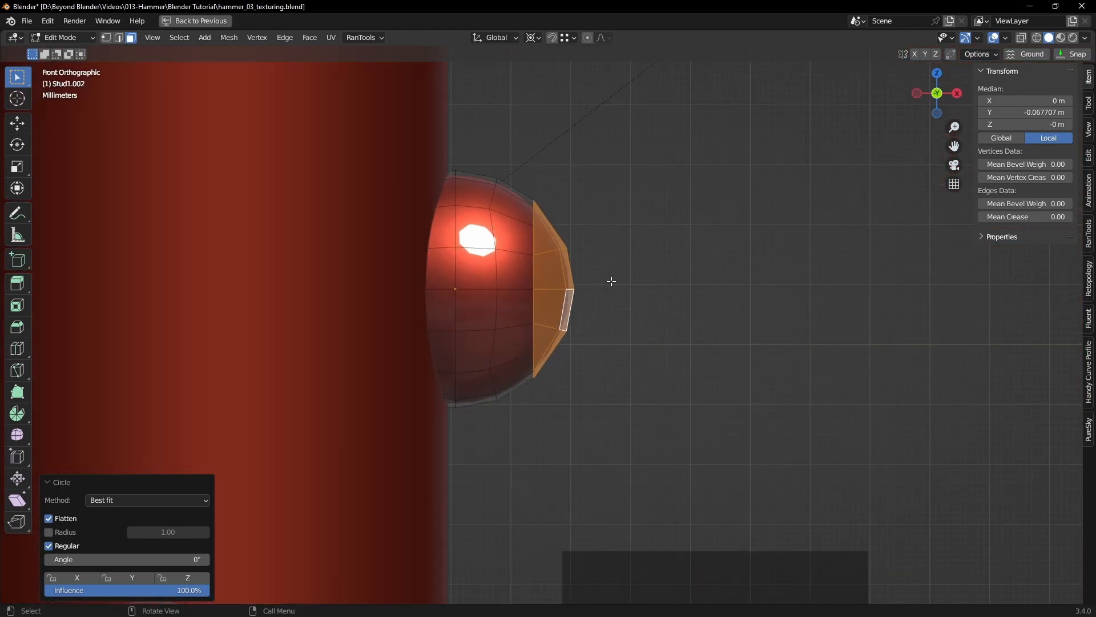
click(18, 123)
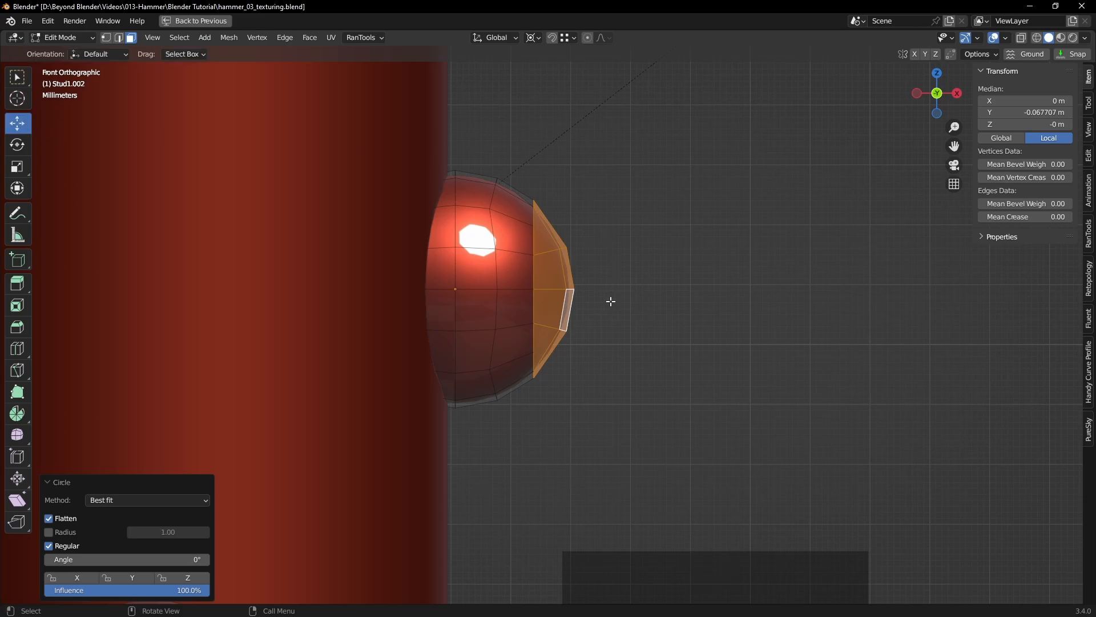
click(533, 38)
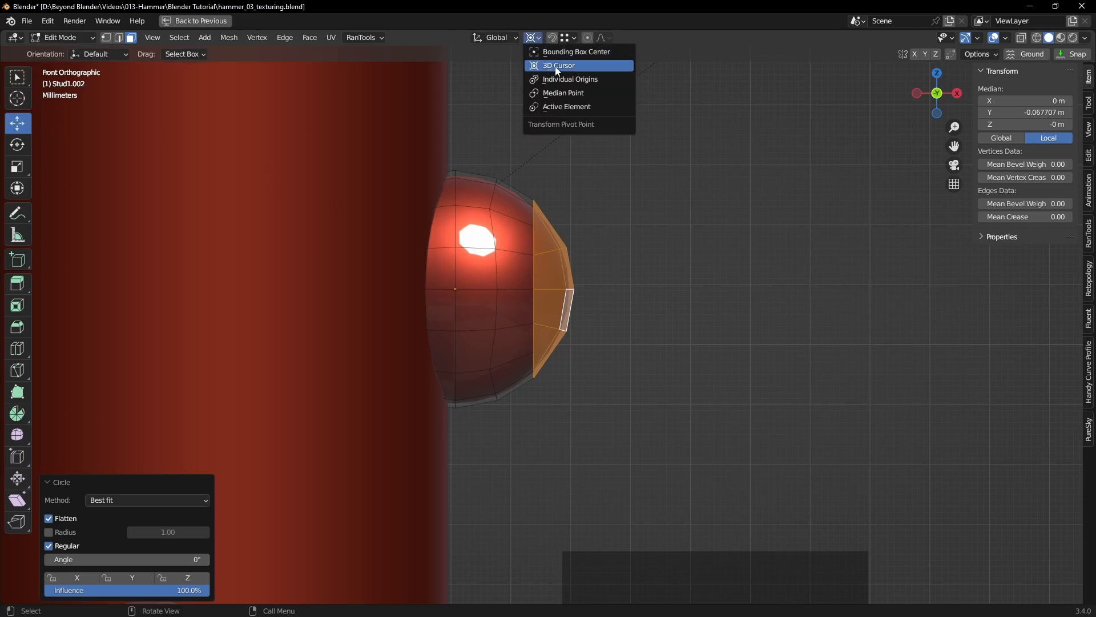
click(553, 93)
drag(596, 289, 585, 289)
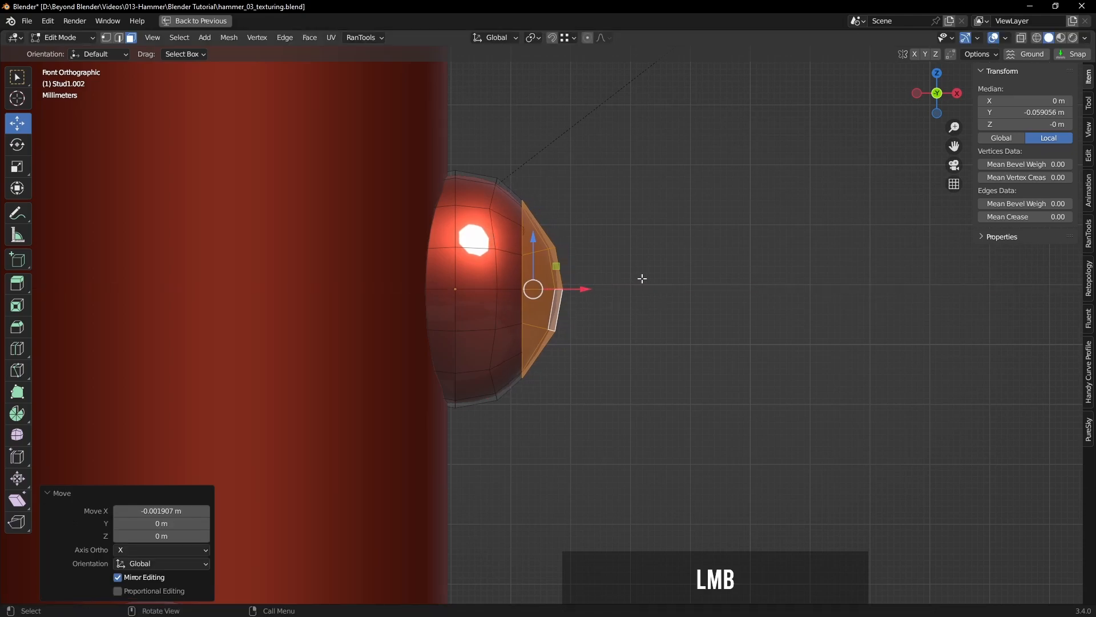
key(ctrl+z)
Step: Select the edge loop around the base of the stud's dome cap and snap the 3D cursor to the loop's center
mouse_move(697, 272)
middle_down()
mouse_move(672, 284)
mouse_move(682, 286)
middle_up()
key(2)
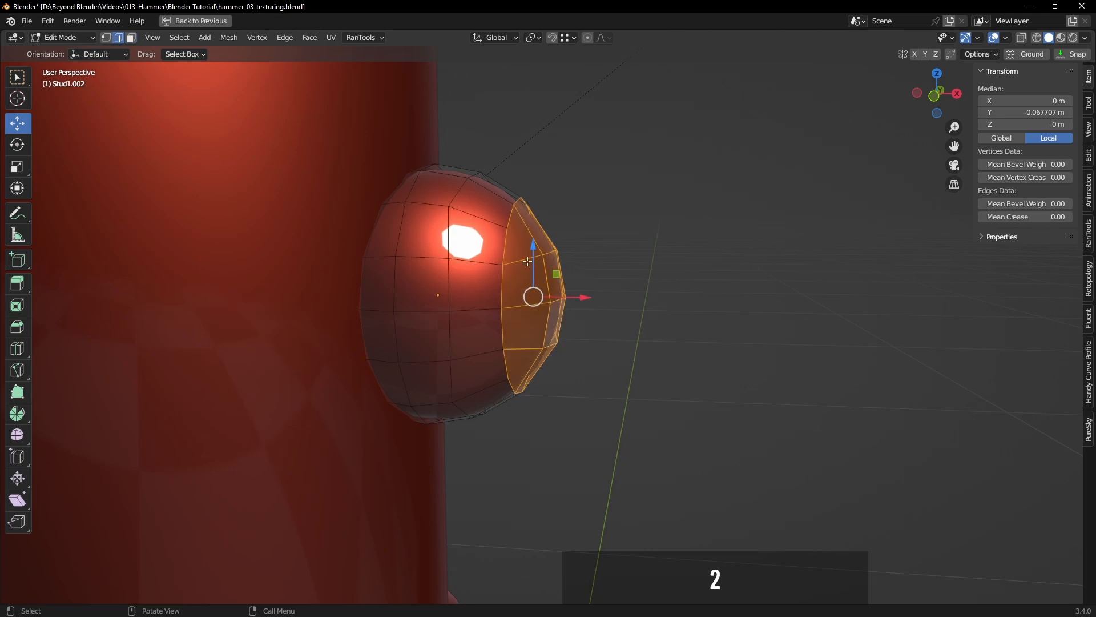
alt+click(506, 247)
alt+shift+click(561, 246)
middle_drag(639, 237, 568, 237)
alt+shift+click(583, 271)
middle_drag(529, 358, 608, 355)
alt+shift+click(488, 376)
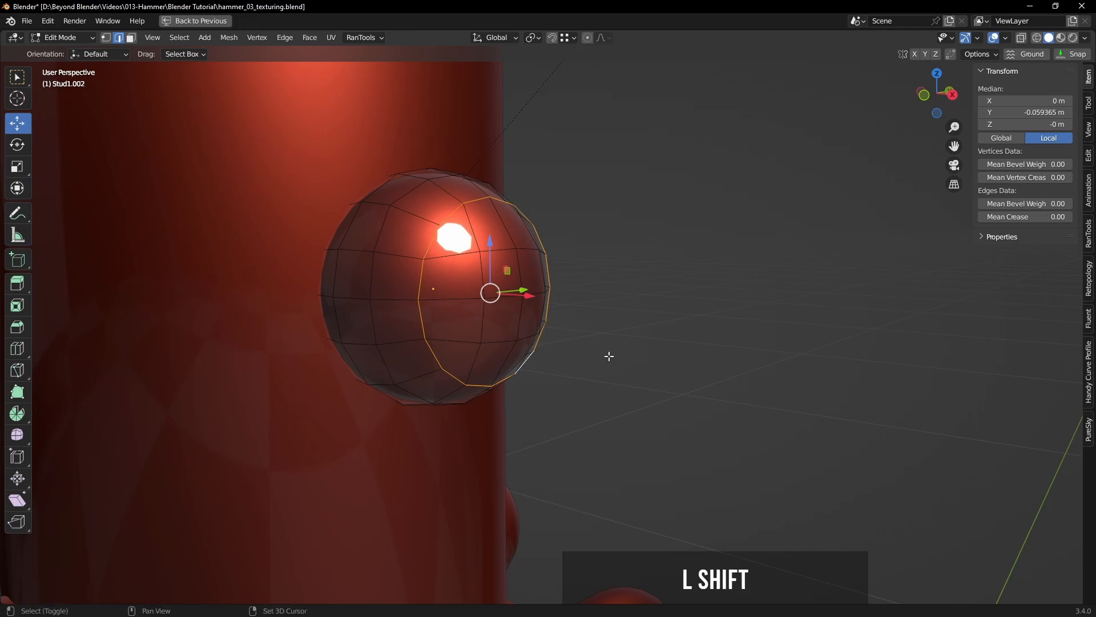
key(shift+s)
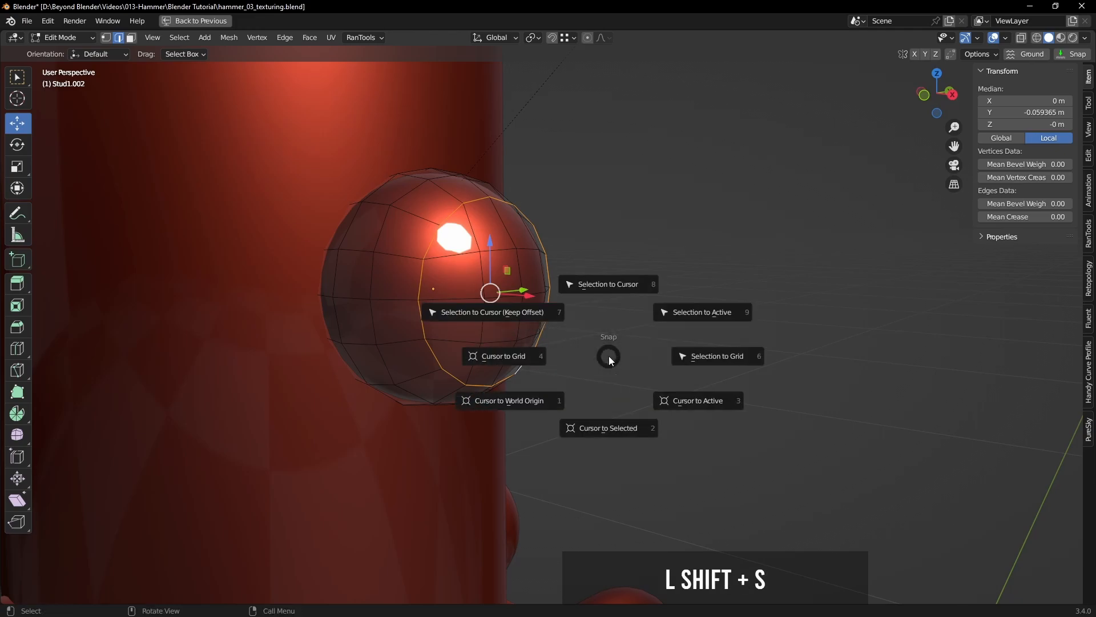
click(615, 429)
middle_drag(610, 350, 673, 355)
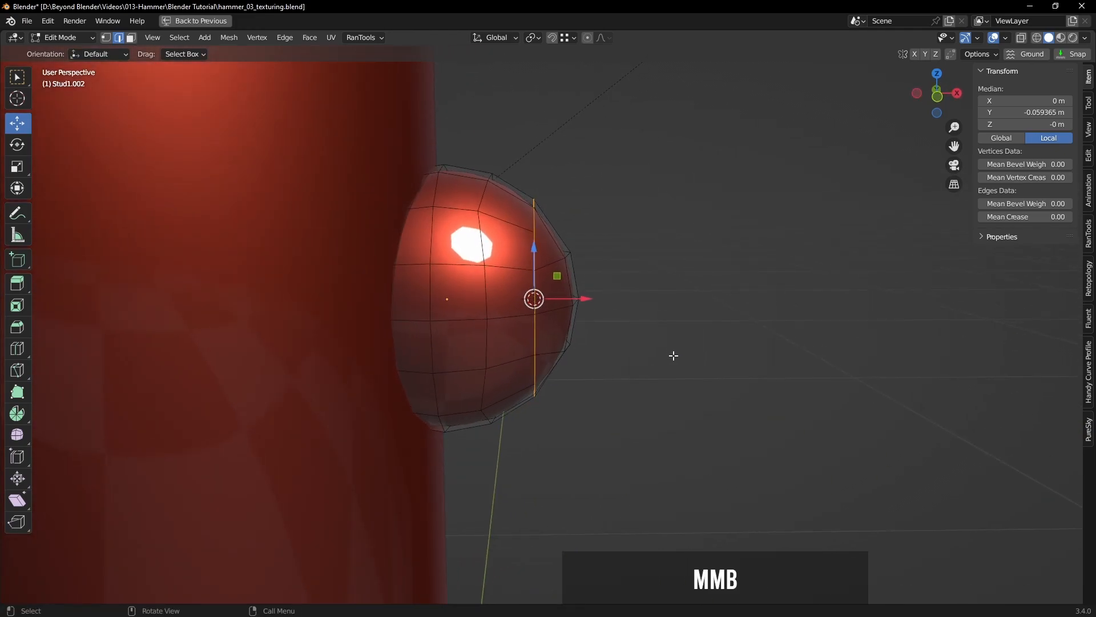
Step: Deselect the stud's edge loop and set the transform pivot point to 3D Cursor
key(alt+a)
middle_drag(704, 303, 641, 244)
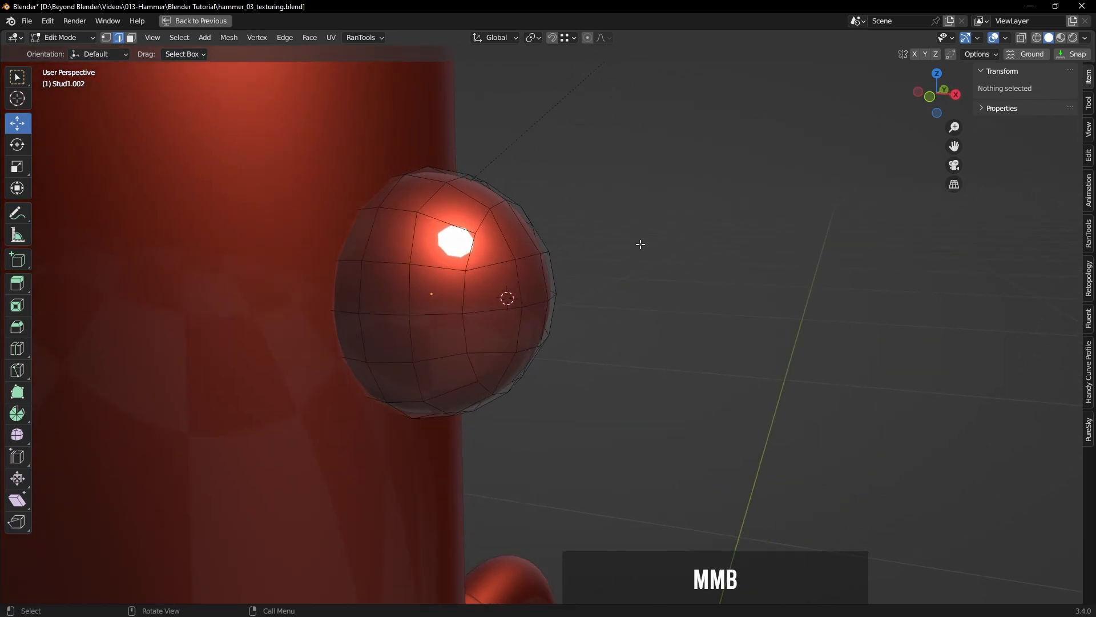
click(533, 38)
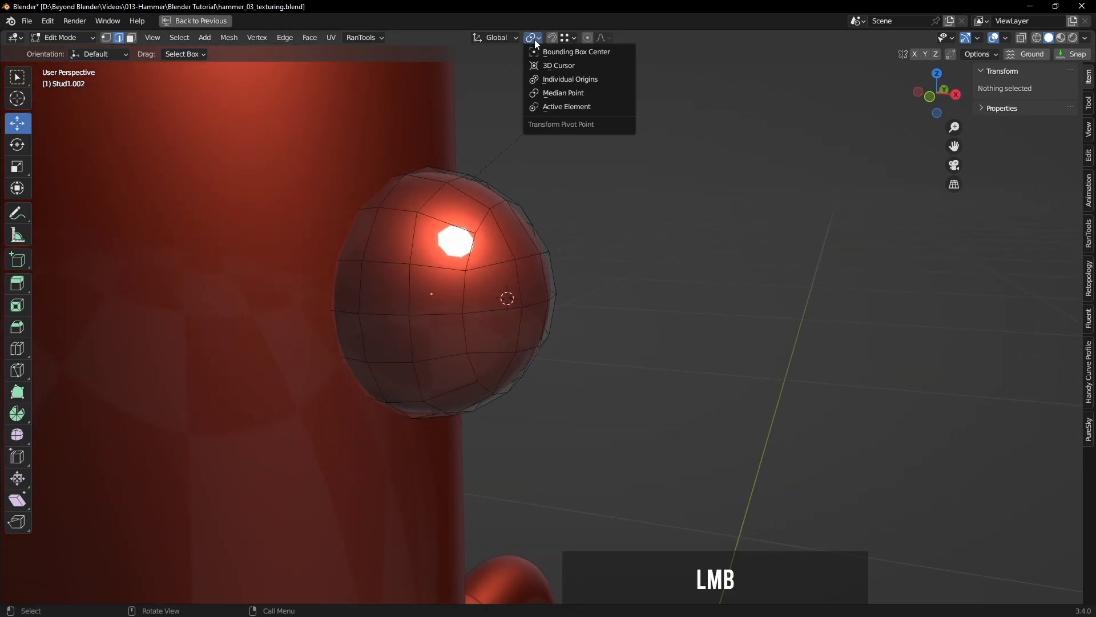
click(565, 66)
middle_drag(570, 133, 553, 287)
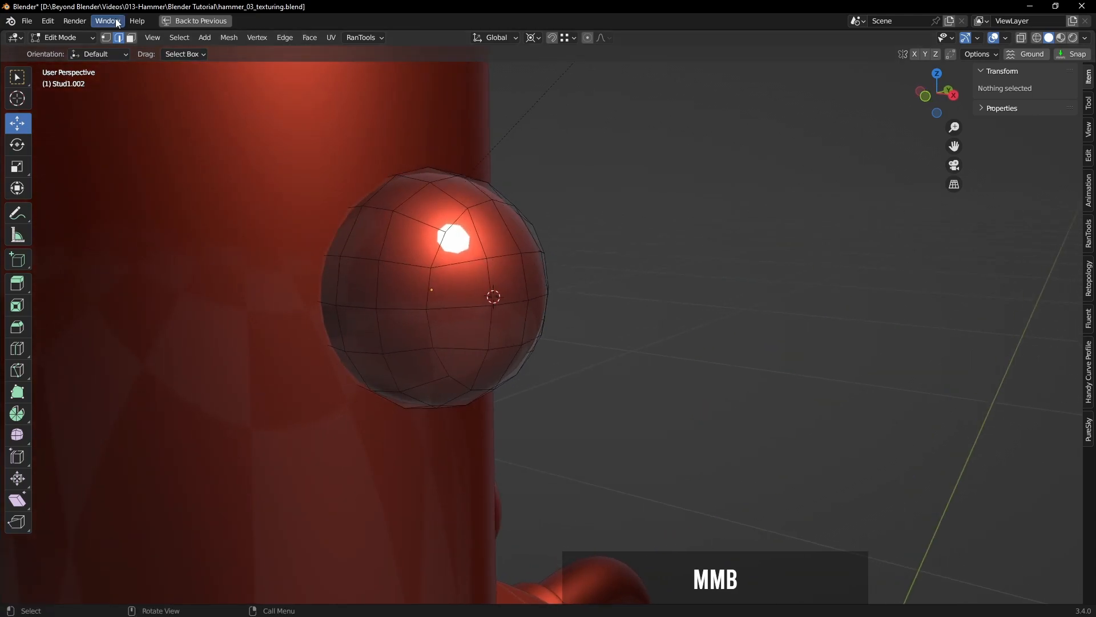
Step: Reselect the four central faces of the stud's dome in face selection and grow the selection by one ring
middle_drag(600, 210, 522, 252)
click(471, 268)
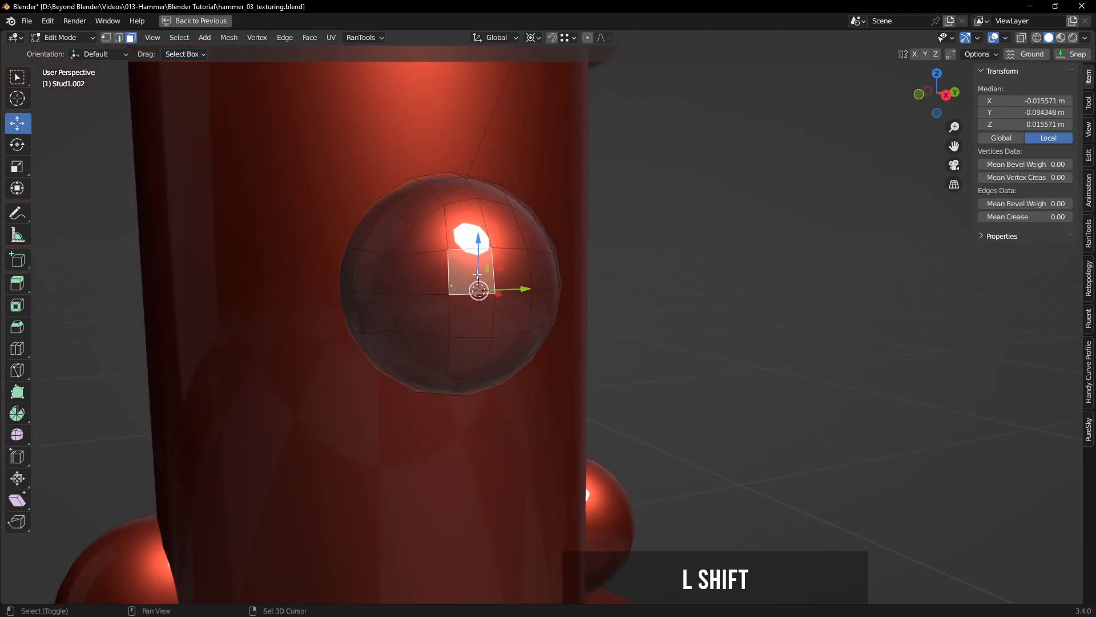
shift+click(508, 268)
shift+click(517, 323)
shift+click(484, 320)
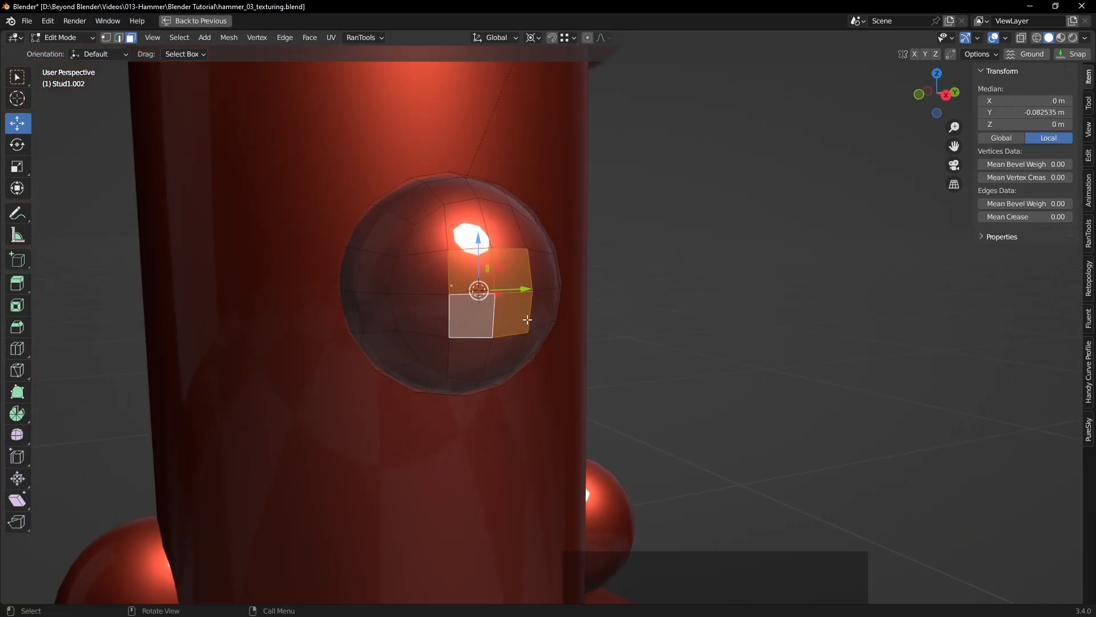
key(ctrl+KP_Add)
middle_drag(685, 251, 781, 249)
key(KP_1)
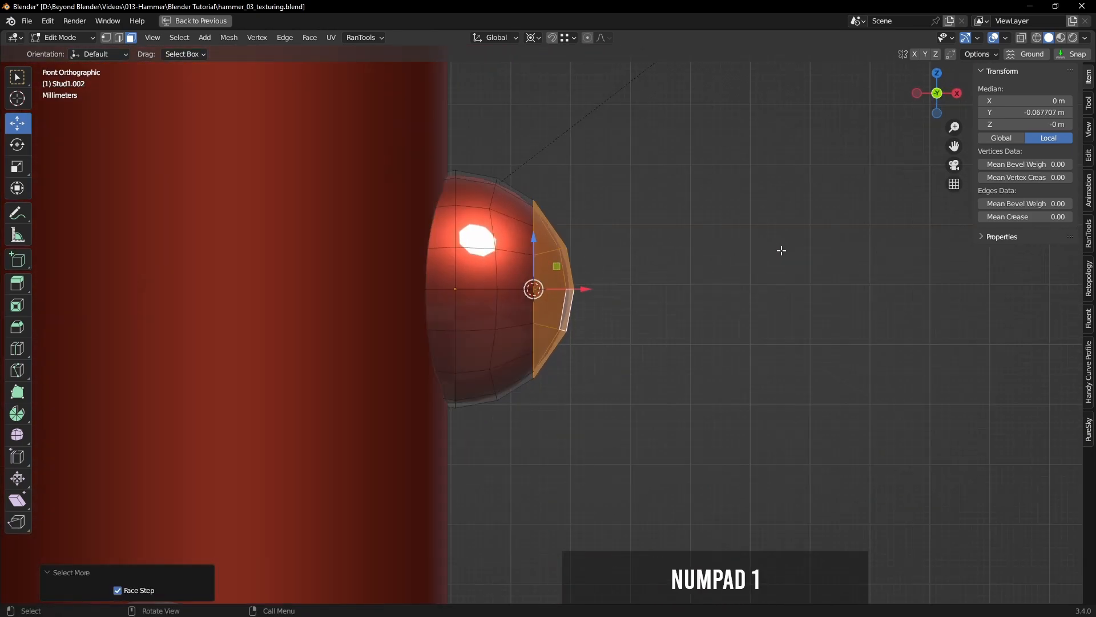
scroll(743, 251, up, 2)
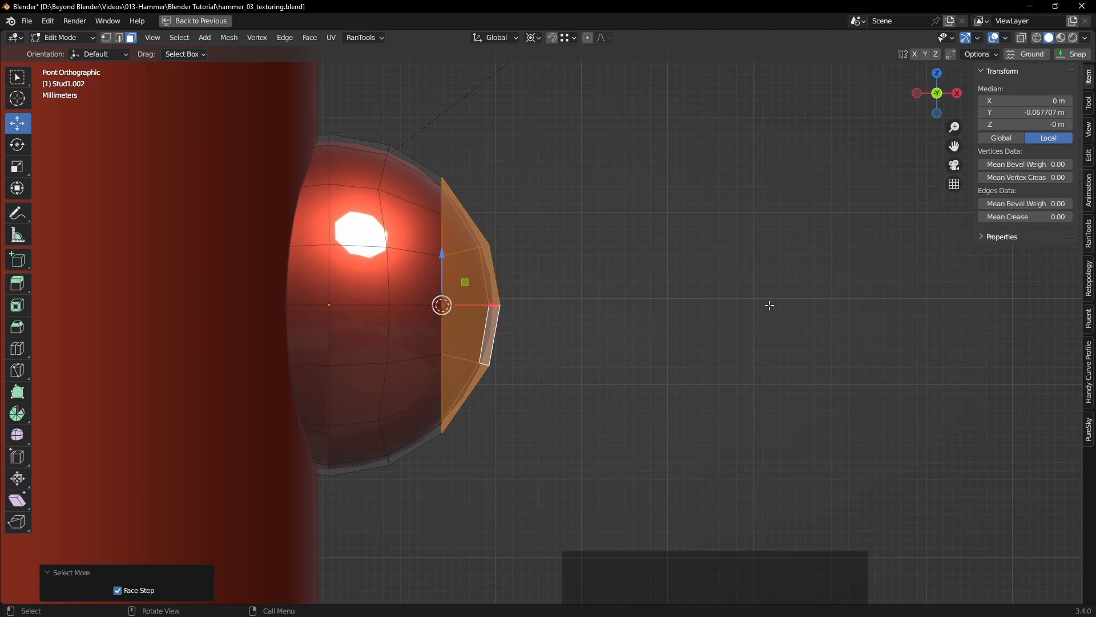
Step: Try to scale the selected dome cap down uniformly around the 3D cursor
click(17, 77)
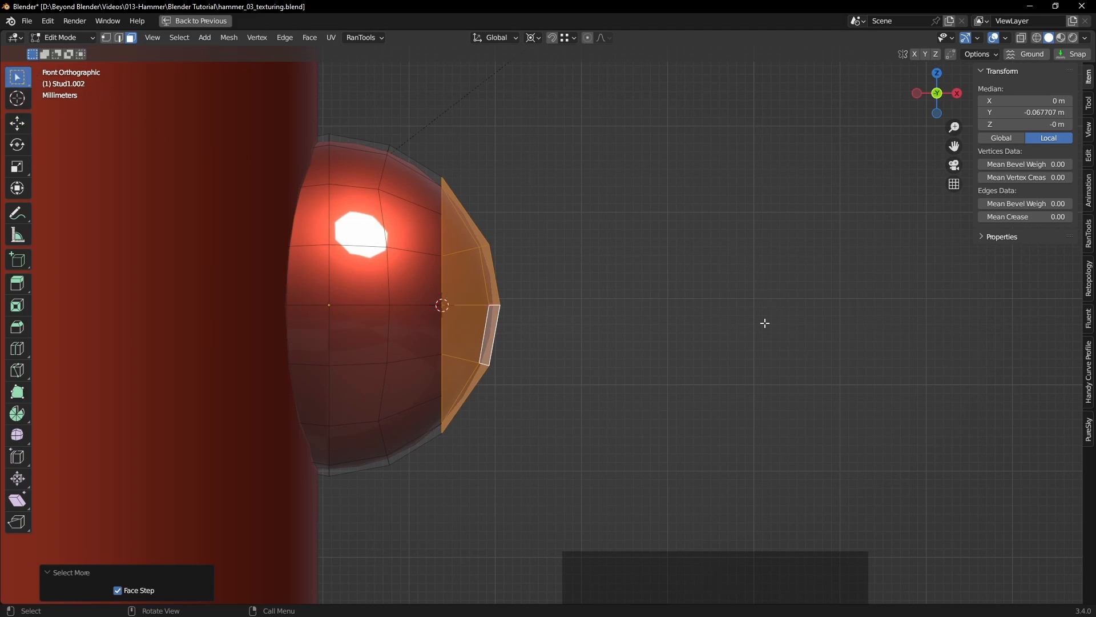
key(s)
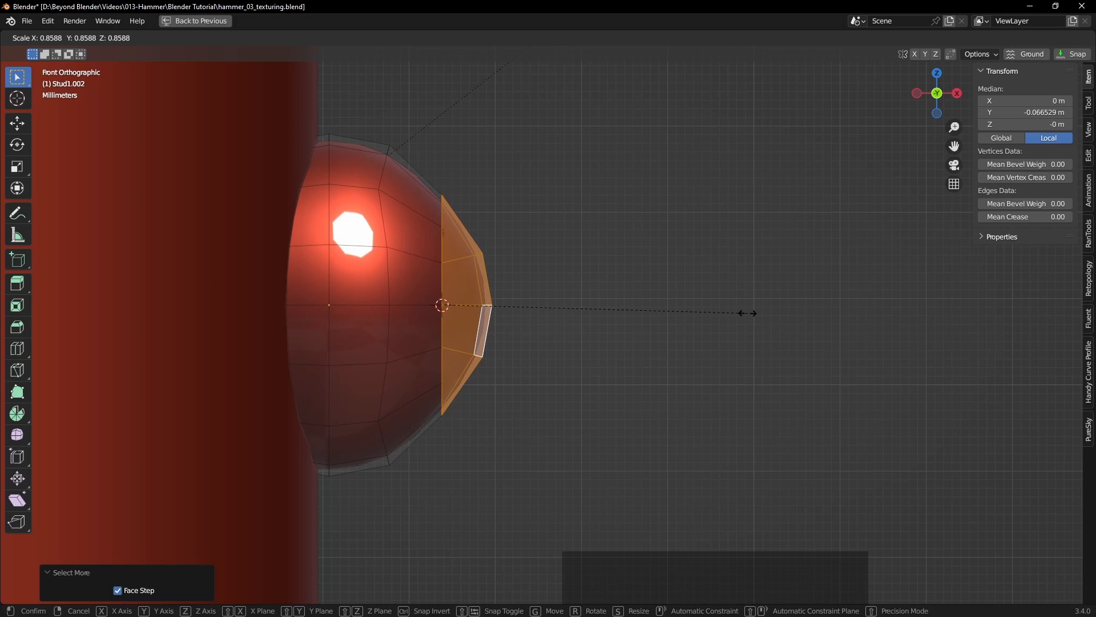
right_click(748, 313)
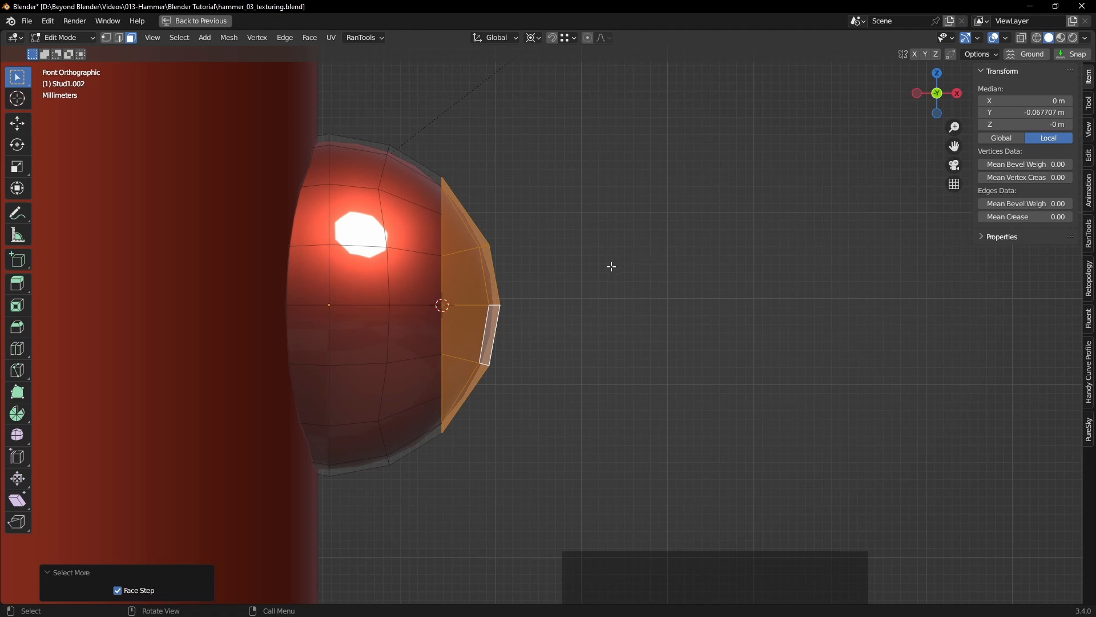
Step: Flatten the selected dome cap by scaling it to about 0.509 along X, and check the stud in Object Mode
click(20, 168)
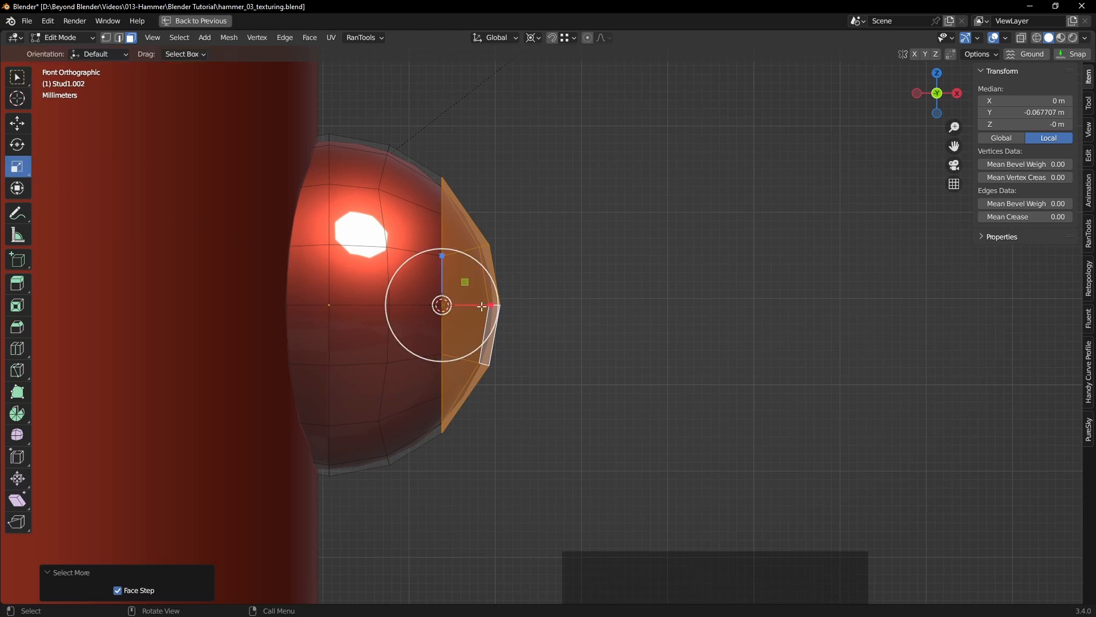
drag(490, 305, 464, 303)
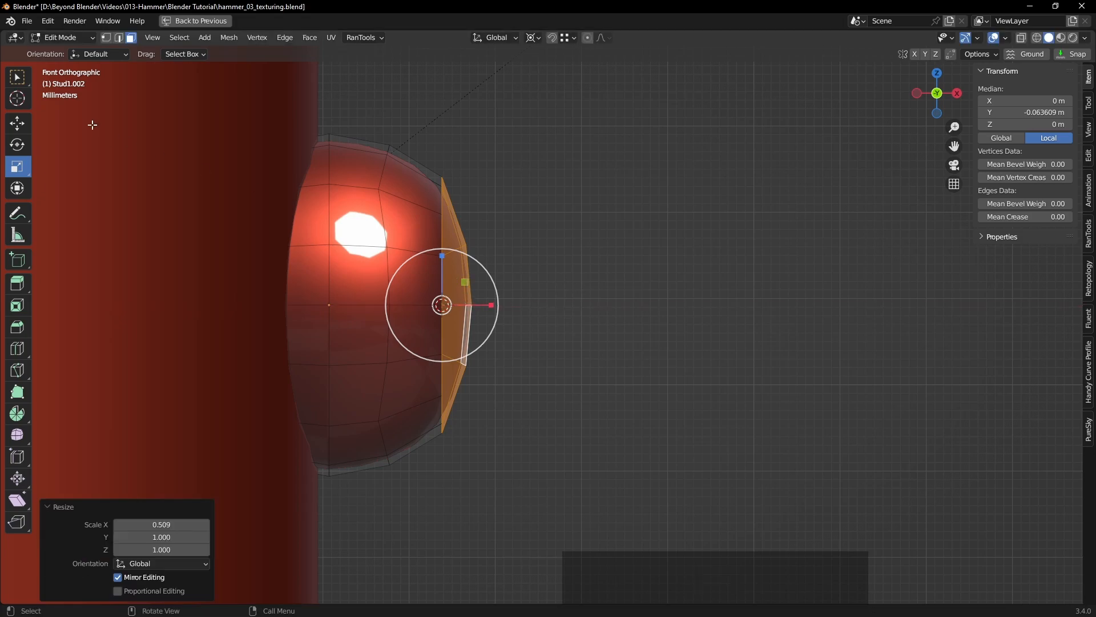
click(13, 72)
key(Tab)
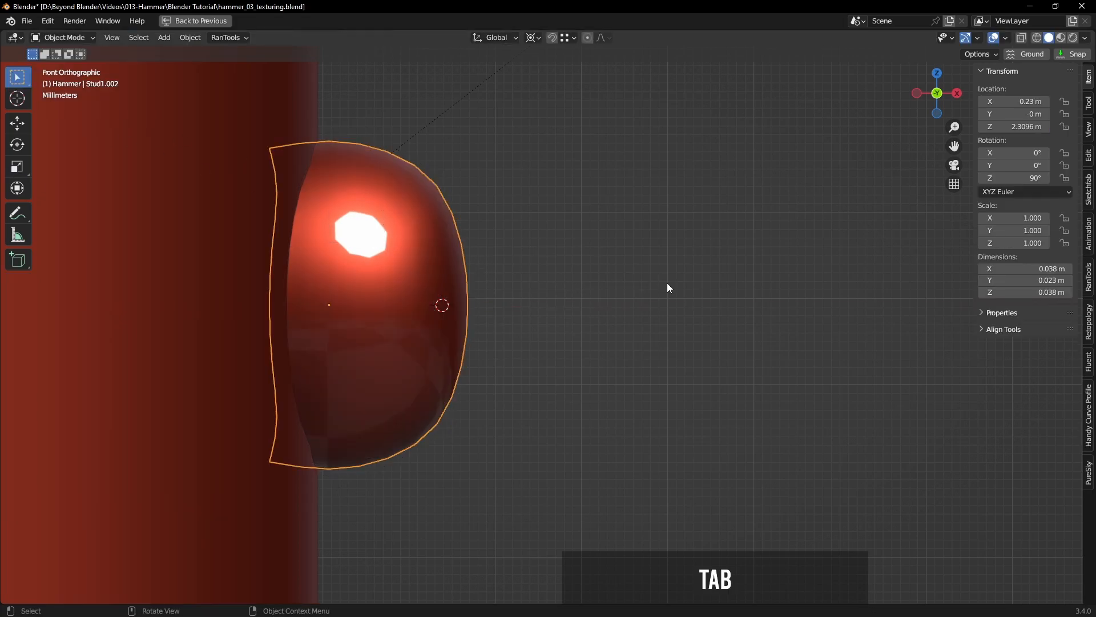
scroll(685, 289, down, 3)
middle_drag(697, 294, 635, 314)
scroll(592, 308, down, 3)
Step: Inset the stud's flattened cap faces by about 0.0067 m and return to Object Mode
key(Tab)
scroll(585, 303, up, 4)
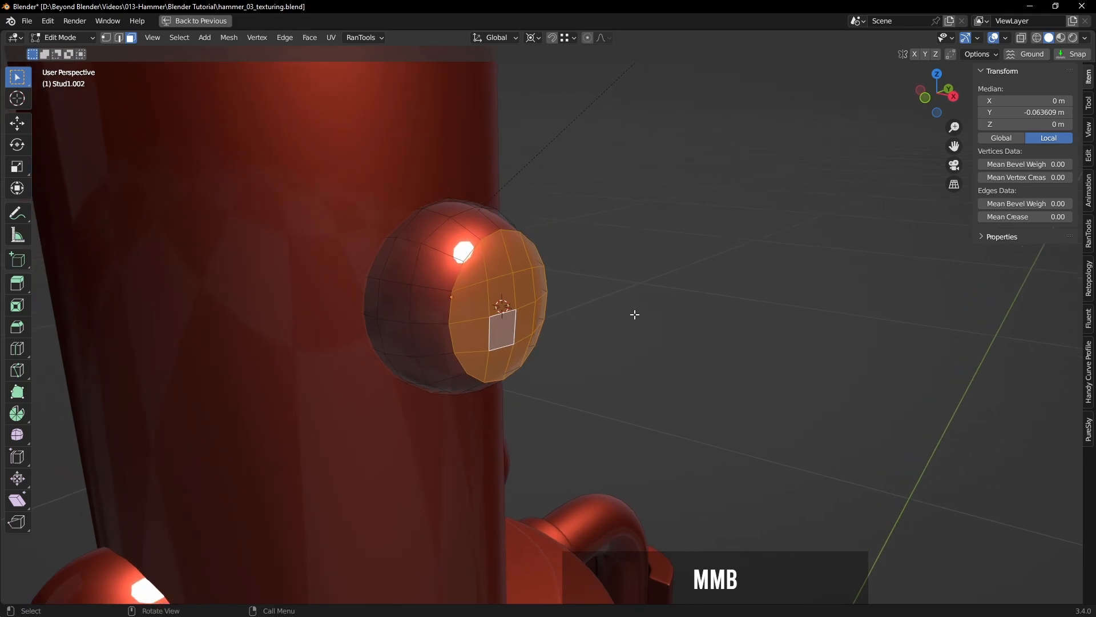
scroll(634, 315, up, 2)
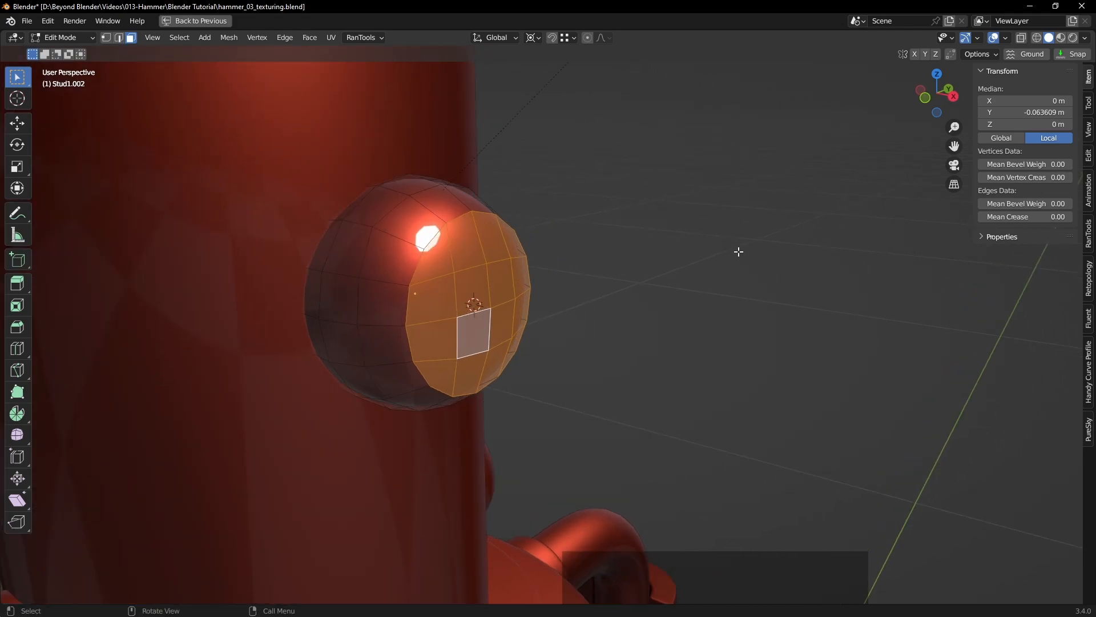
key(i)
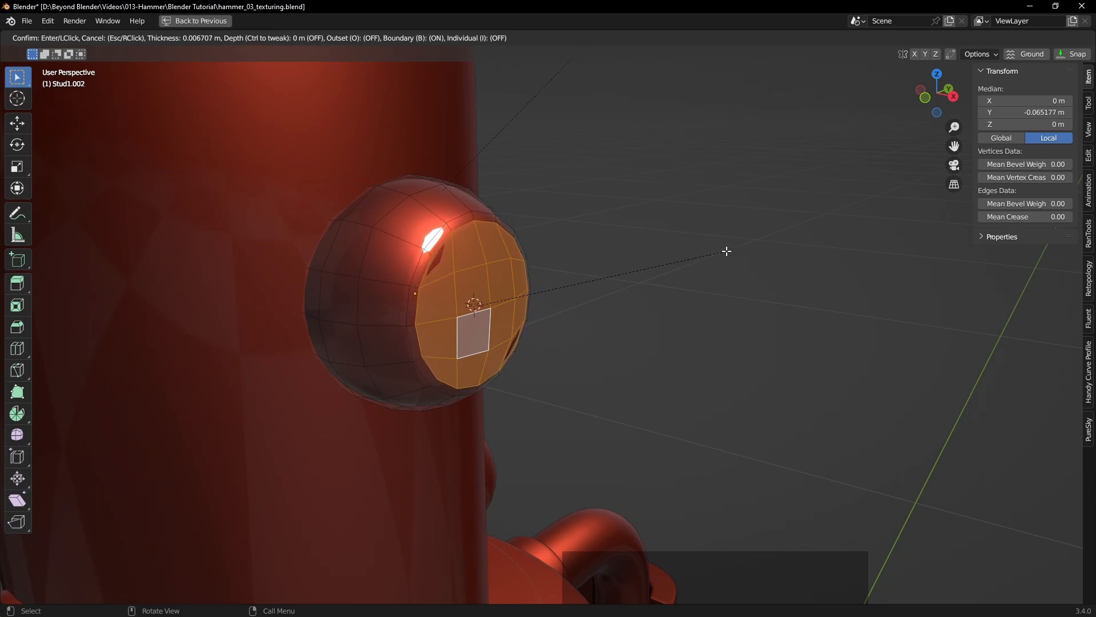
click(726, 251)
scroll(724, 281, down, 2)
mouse_move(724, 279)
middle_down()
mouse_move(773, 268)
mouse_move(652, 278)
mouse_move(662, 241)
mouse_move(721, 240)
mouse_move(730, 260)
middle_up()
key(Tab)
scroll(748, 273, down, 3)
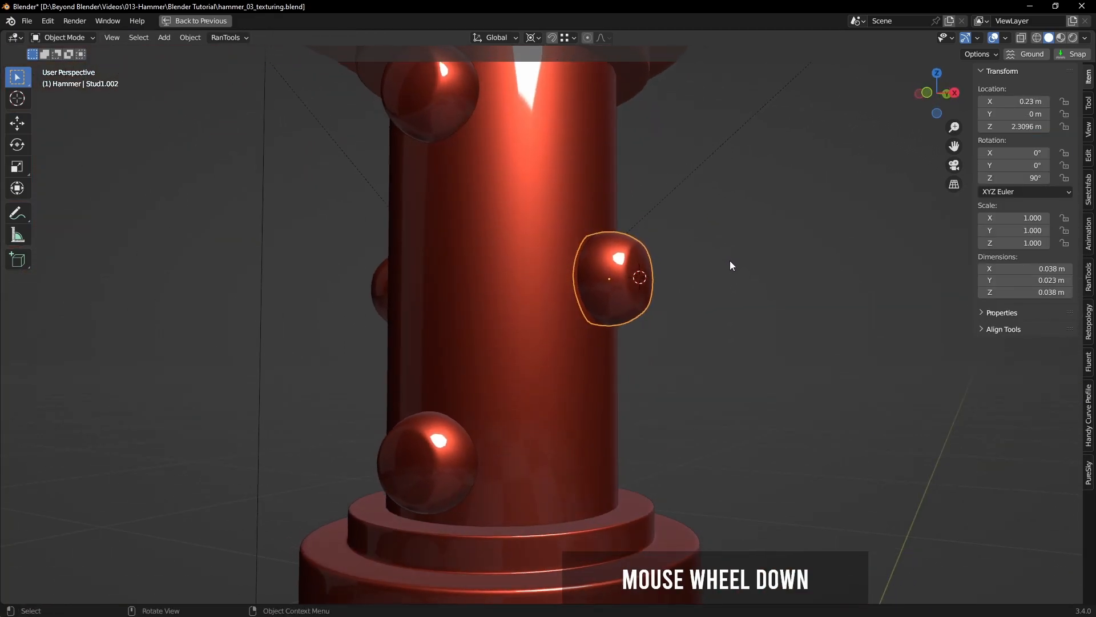
Step: Examine the reshaped stud, the shaft, the collar and the grip in Rendered shading with overlays hidden
scroll(730, 261, down, 4)
mouse_move(761, 312)
shift+middle_down()
mouse_move(652, 308)
mouse_move(773, 312)
shift+middle_up()
click(773, 311)
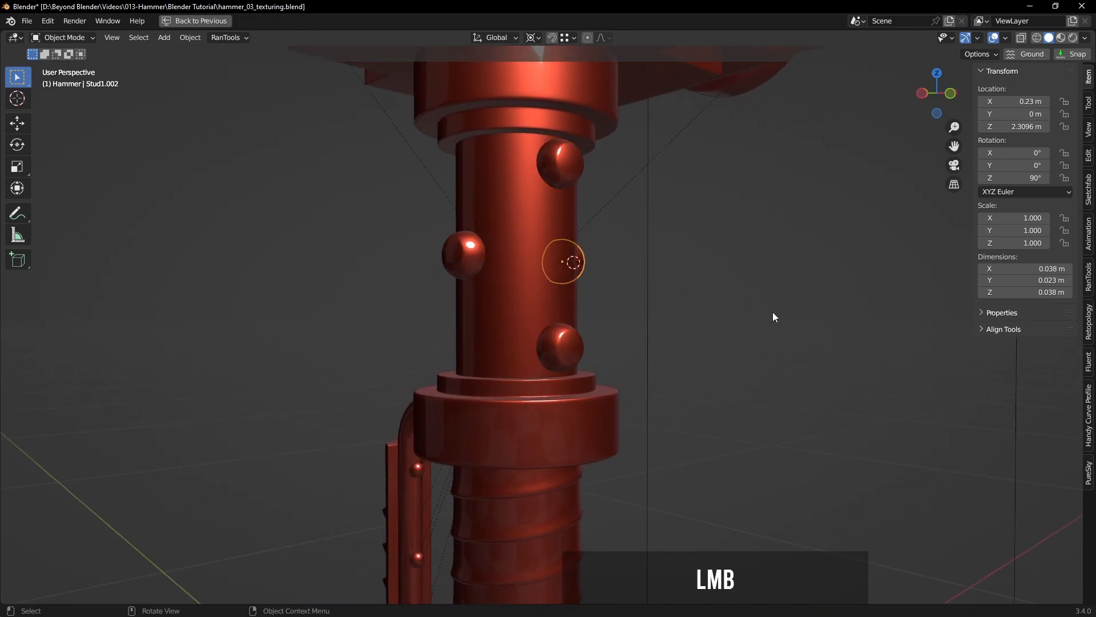
scroll(773, 313, down, 2)
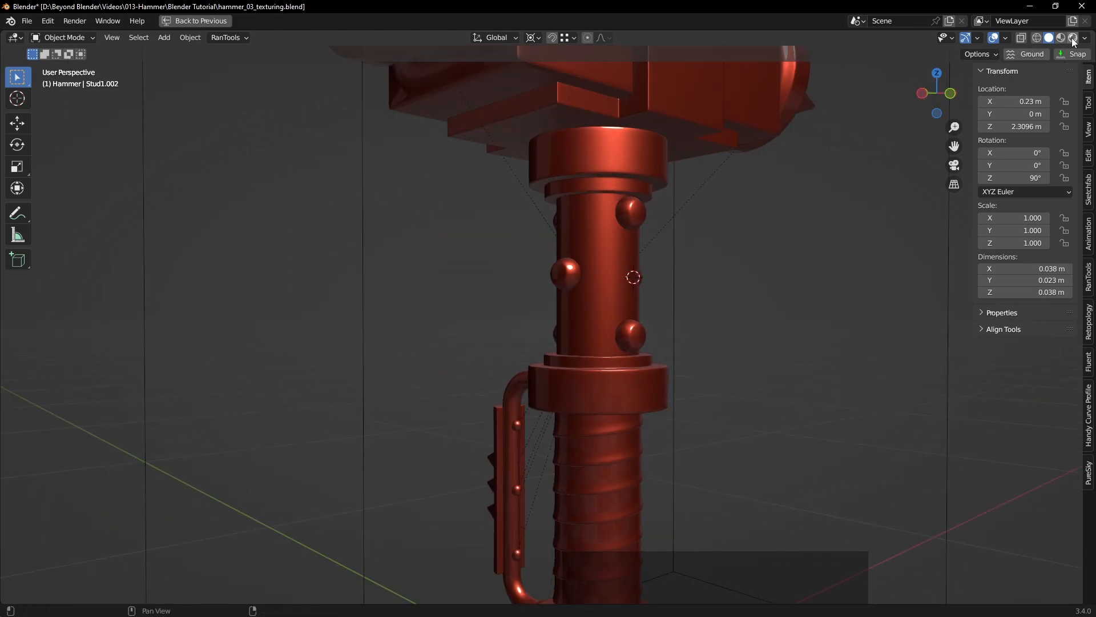
click(1073, 37)
click(793, 330)
mouse_move(794, 330)
middle_down()
mouse_move(777, 318)
mouse_move(787, 302)
mouse_move(777, 292)
mouse_move(692, 304)
mouse_move(610, 333)
middle_up()
click(978, 38)
middle_drag(747, 217, 759, 313)
mouse_move(557, 323)
middle_down()
mouse_move(560, 309)
mouse_move(566, 323)
middle_up()
shift+middle_drag(647, 365, 501, 284)
shift+middle_drag(661, 349, 668, 206)
shift+middle_drag(660, 273, 688, 171)
shift+middle_drag(690, 318, 721, 217)
shift+middle_drag(752, 337, 753, 264)
shift+middle_drag(746, 344, 637, 352)
scroll(762, 261, down, 4)
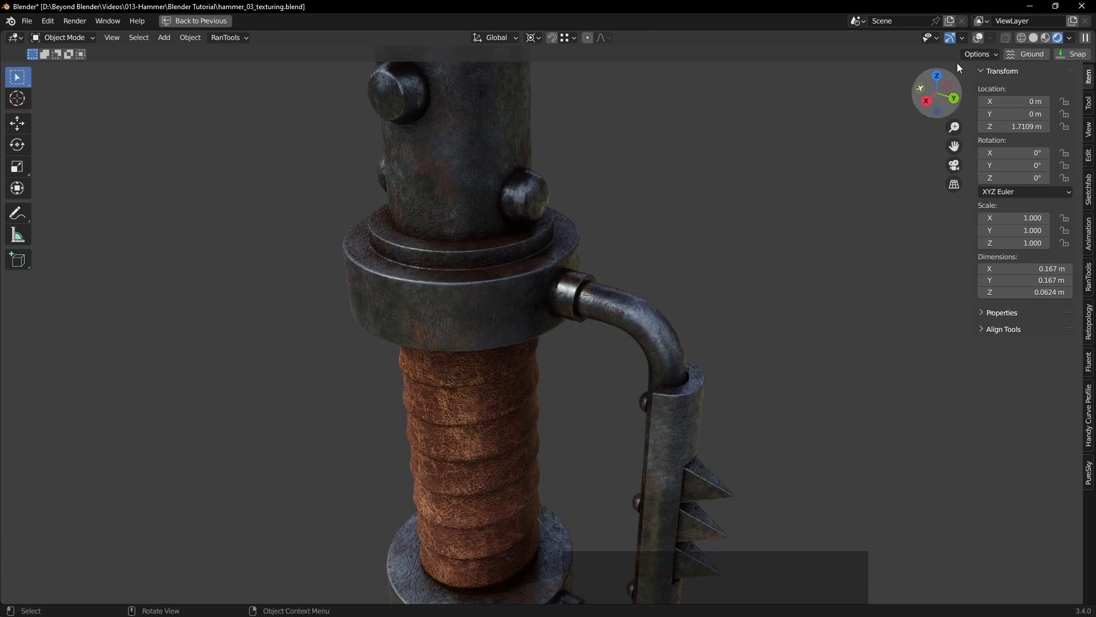
Step: Restore overlays and Solid shading, and enter Edit Mode on the collar at the upper end of the grip
click(980, 38)
key(z)
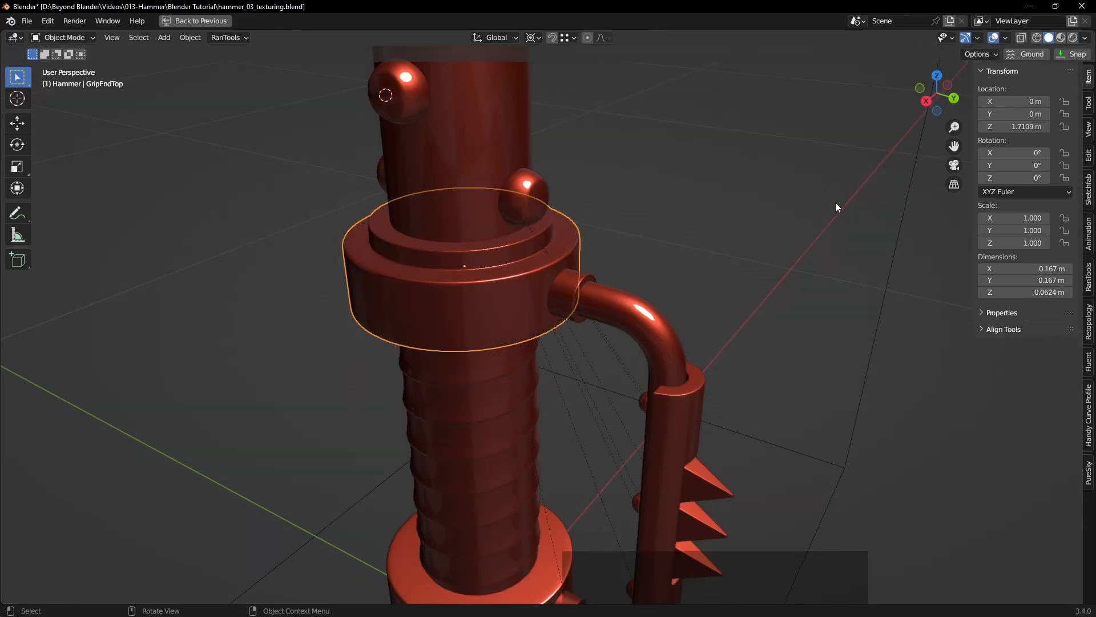
scroll(511, 299, up, 3)
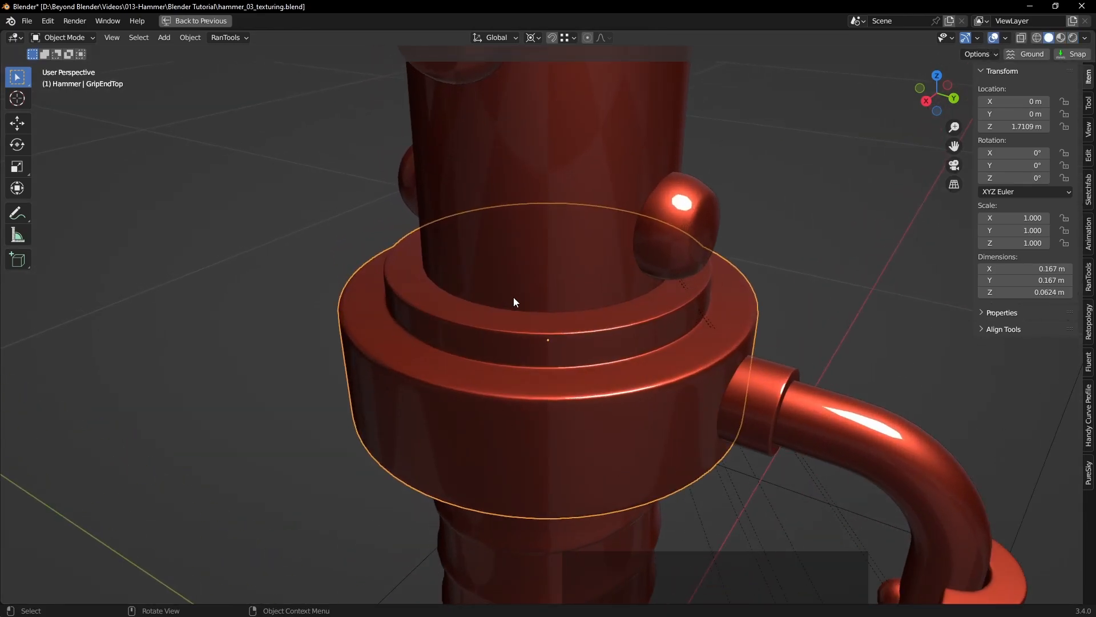
shift+middle_drag(583, 335, 516, 267)
key(Tab)
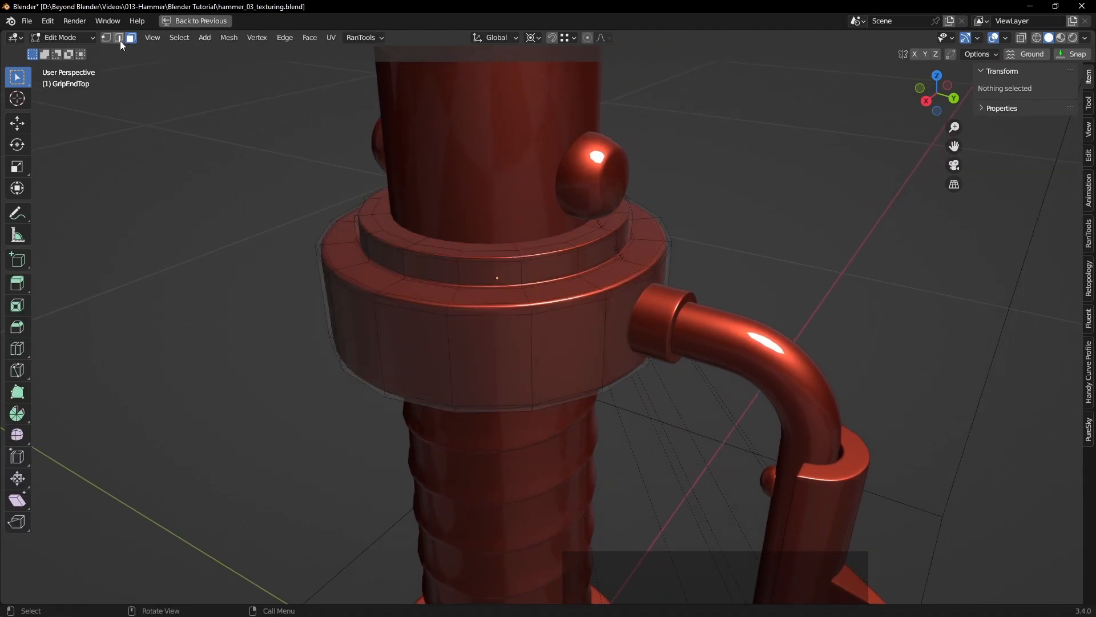
Step: Select the loop of faces around the collar's wide outer side in face selection mode
alt+click(483, 308)
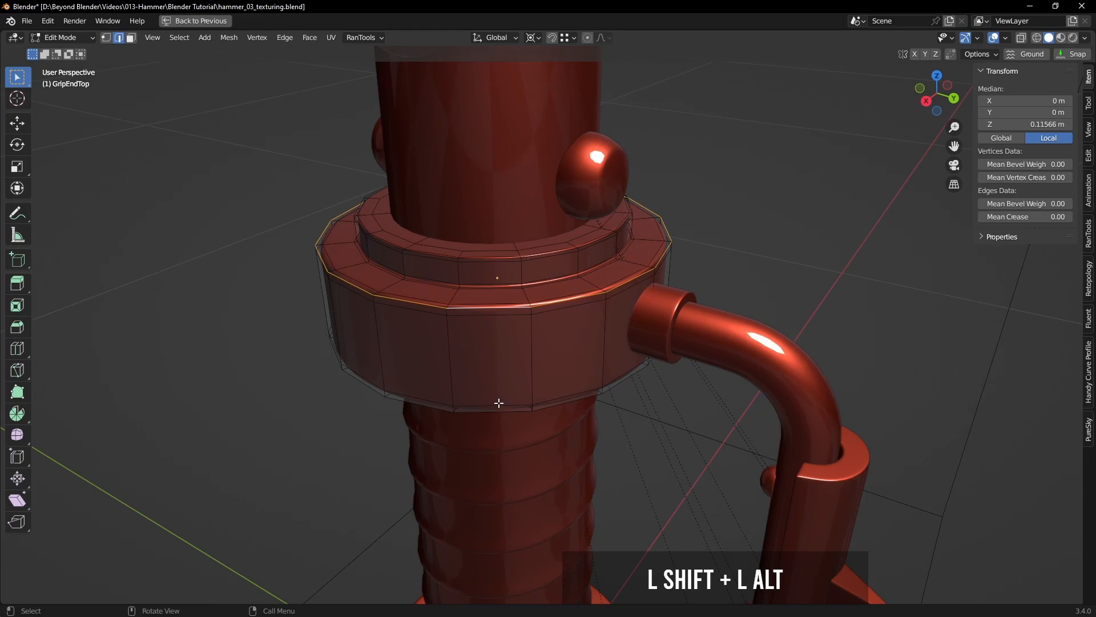
click(131, 37)
alt+click(450, 360)
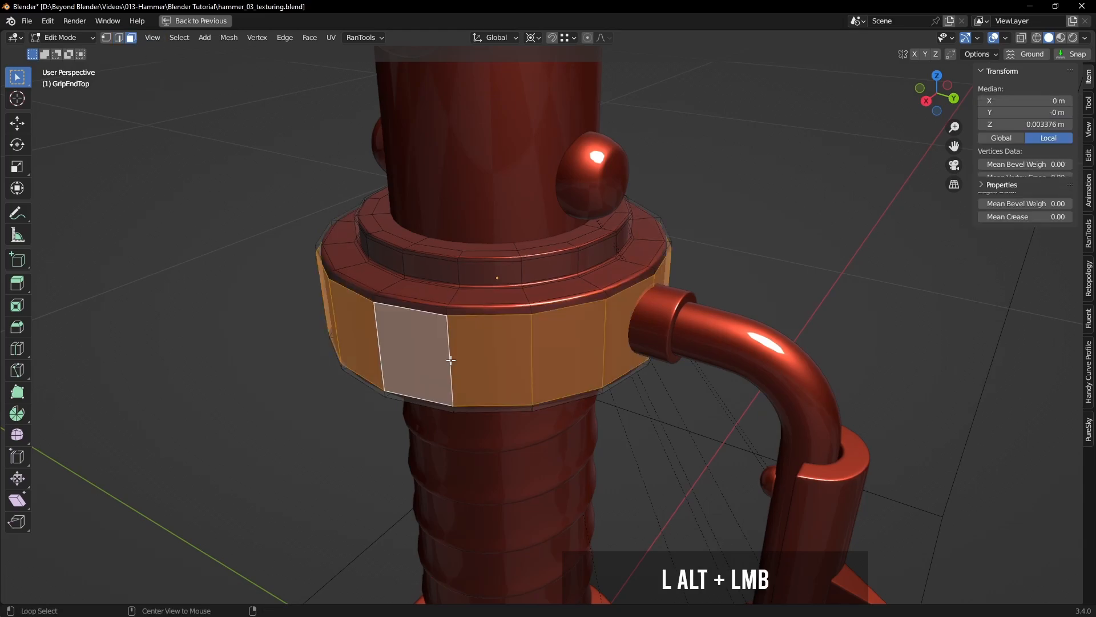
middle_drag(676, 358, 740, 315)
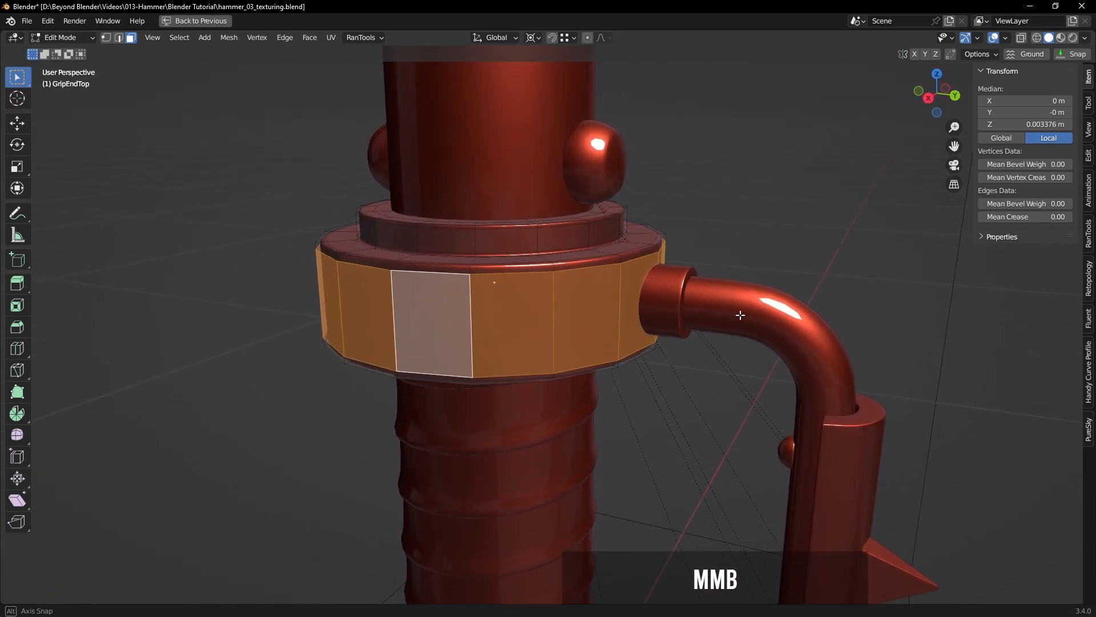
Step: Duplicate the selected collar faces in place, separate the copy into its own object, and select that object in Object Mode
middle_drag(718, 259, 710, 228)
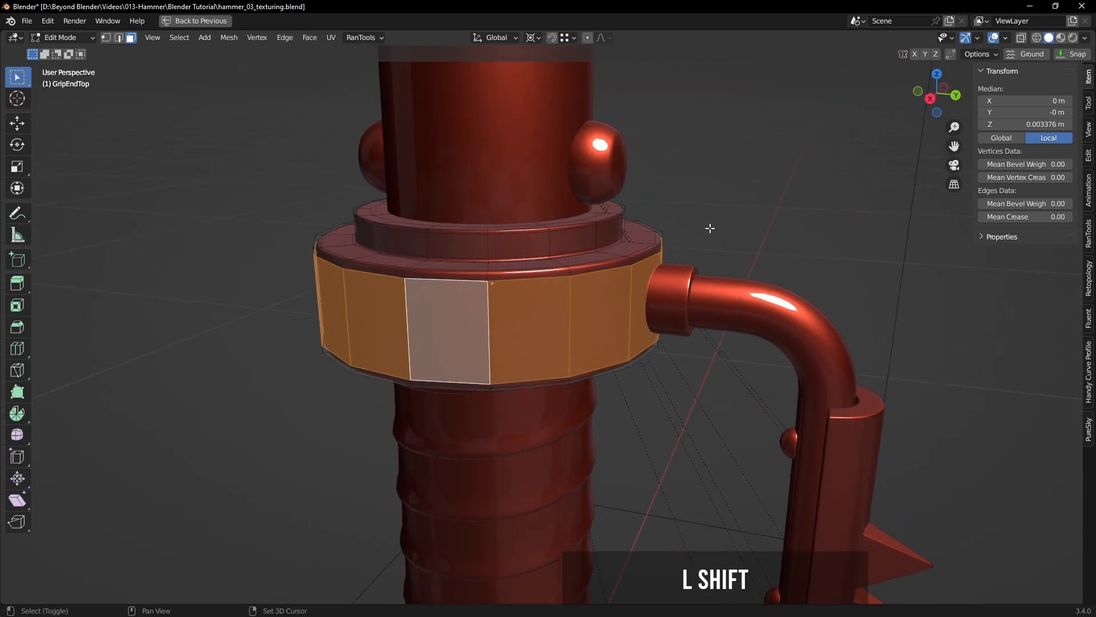
key(shift+d)
right_click(681, 227)
key(ctrl)
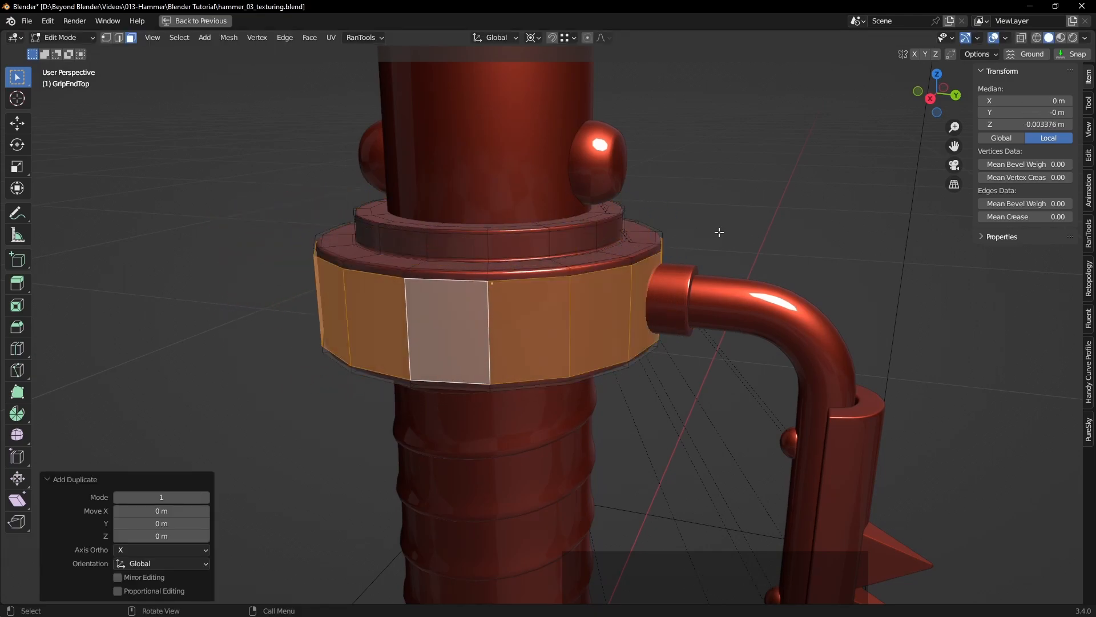
key(p)
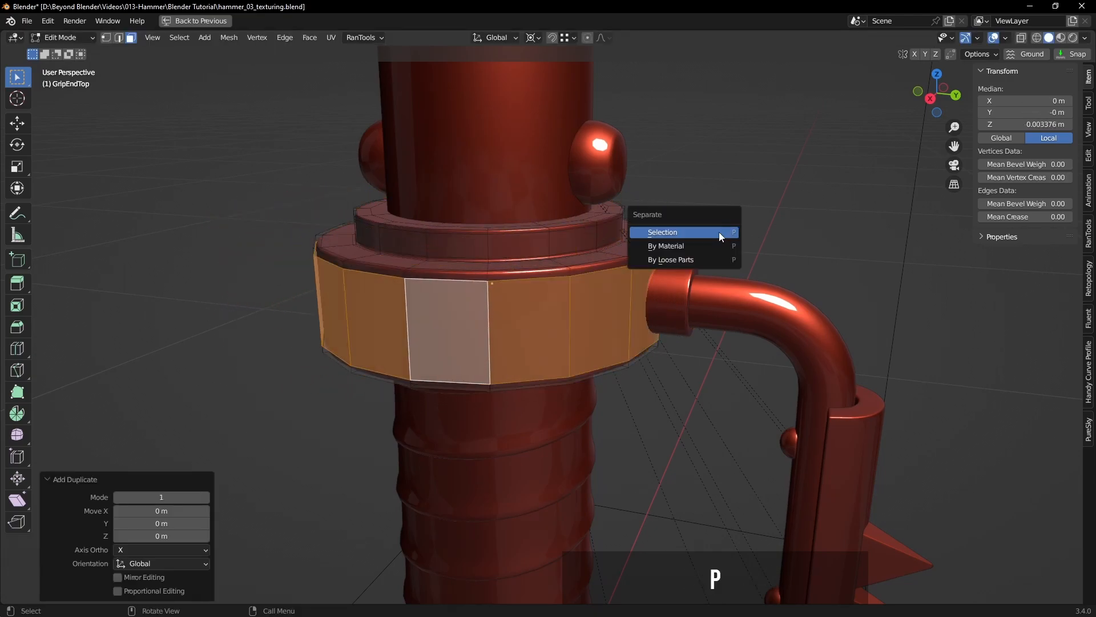
click(690, 231)
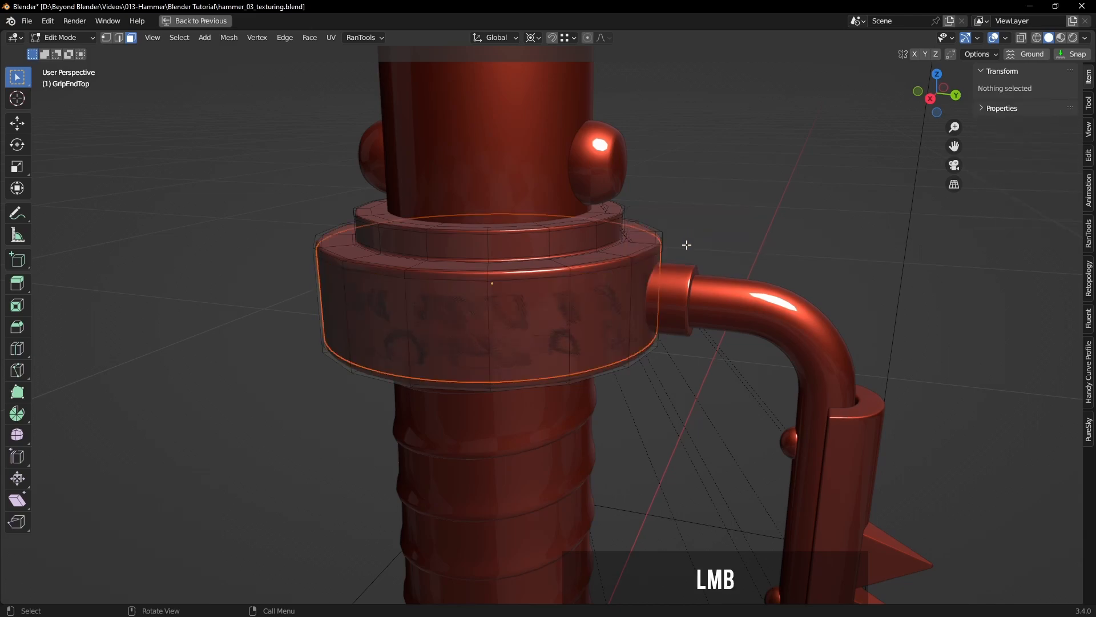
key(Tab)
click(602, 297)
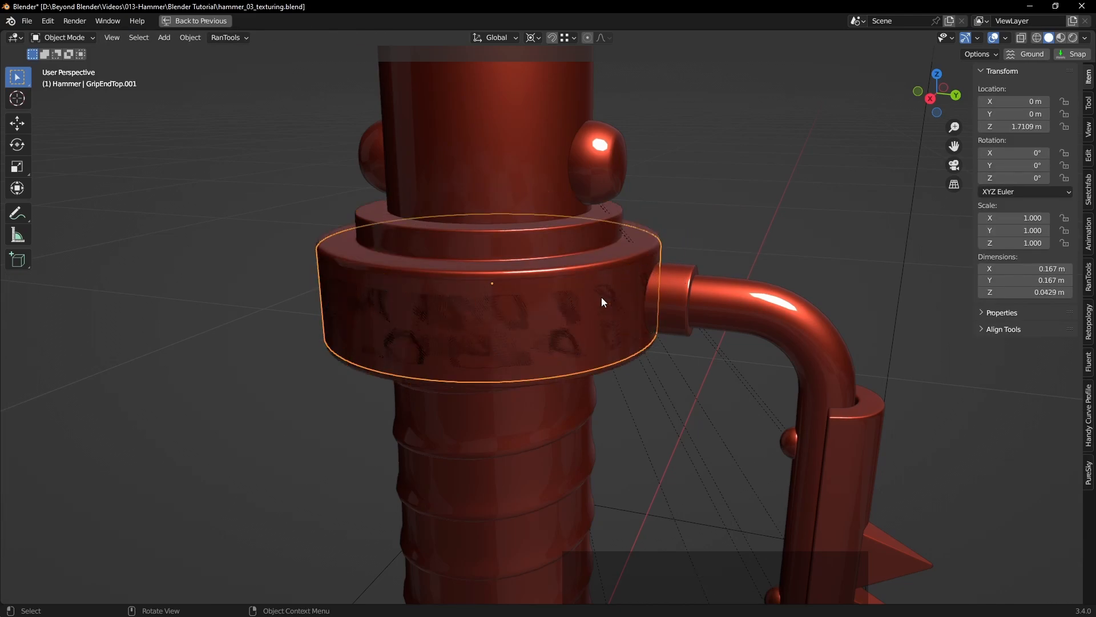
Step: Rename the separated band object as GripEndTopRib
click(601, 296)
key(ctrl+space)
click(970, 143)
double_click(970, 144)
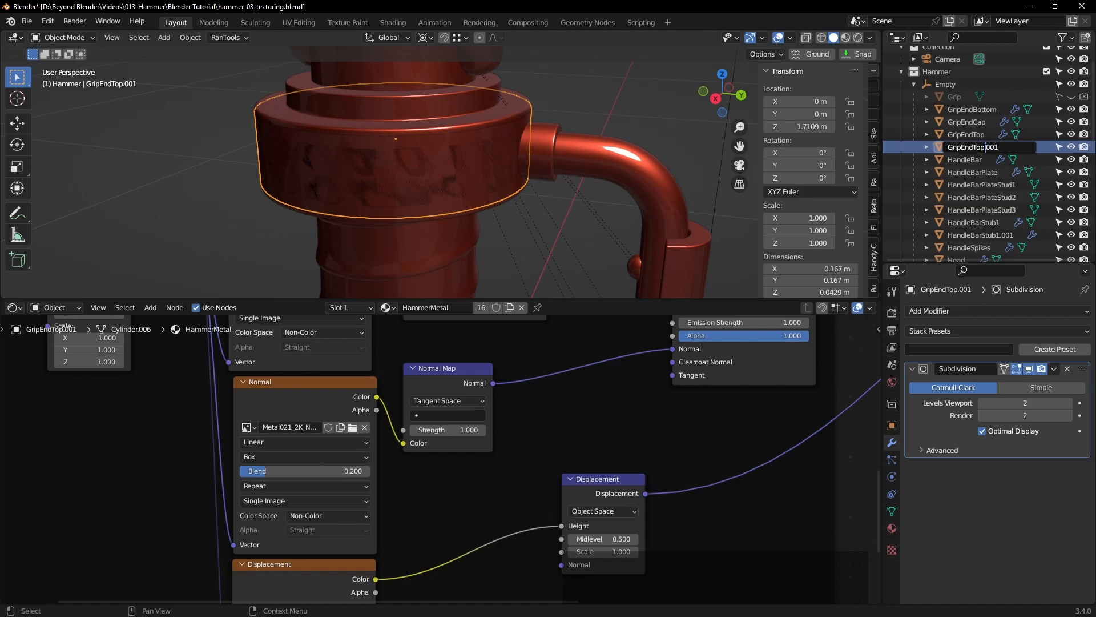
text(Rib)
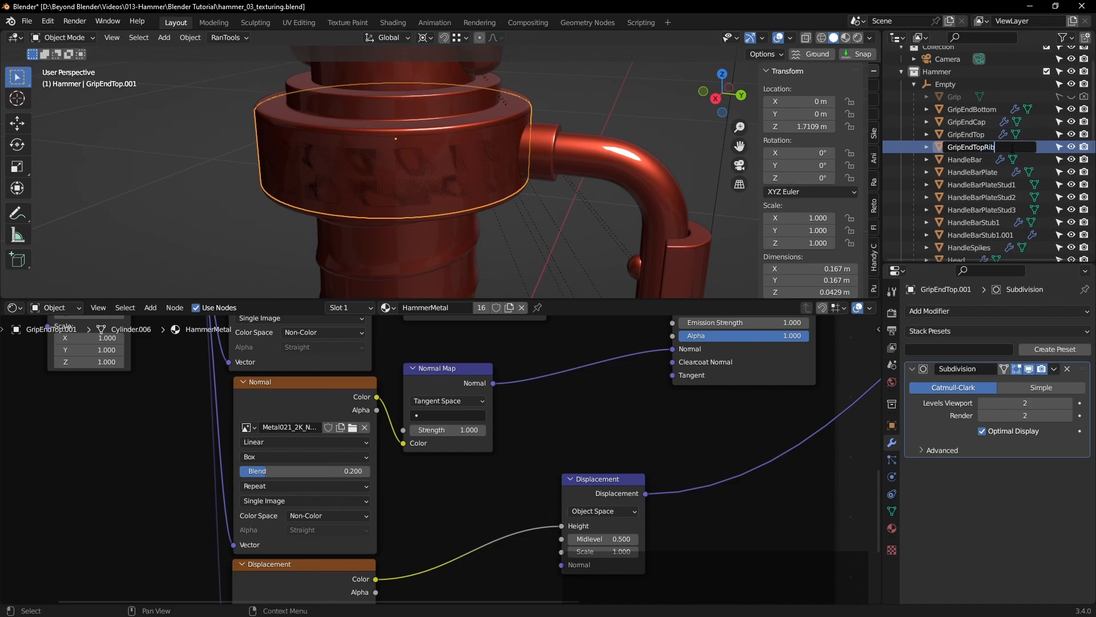
key(Return)
Step: Enter Edit Mode on the GripEndTopRib band and select all of its faces
scroll(448, 185, up, 2)
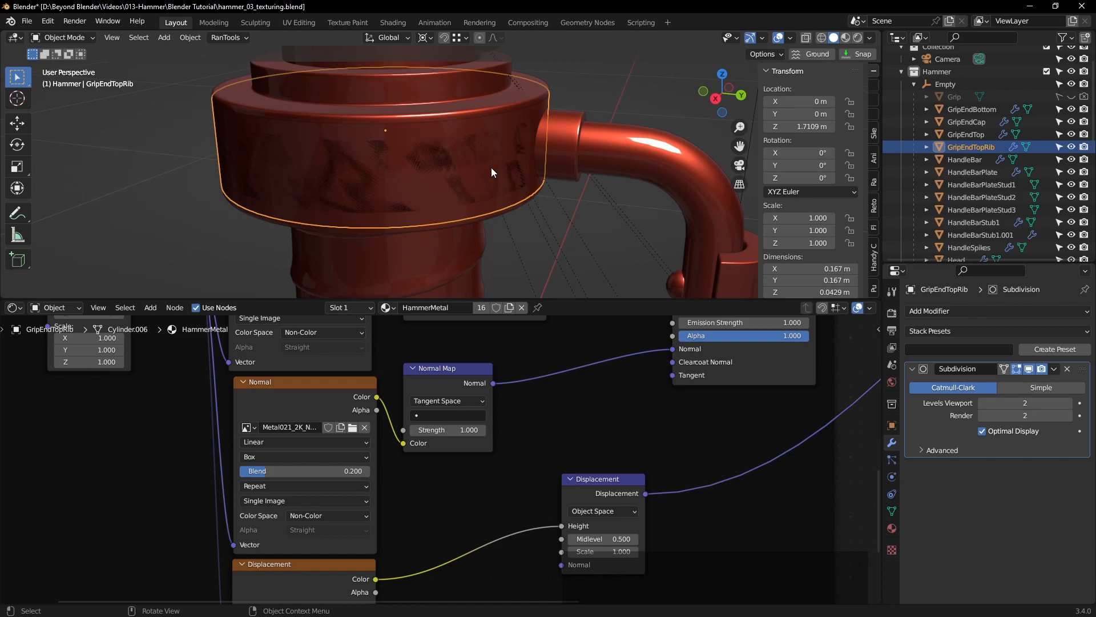
key(Tab)
mouse_move(495, 166)
shift+middle_down()
mouse_move(512, 166)
mouse_move(488, 162)
shift+middle_up()
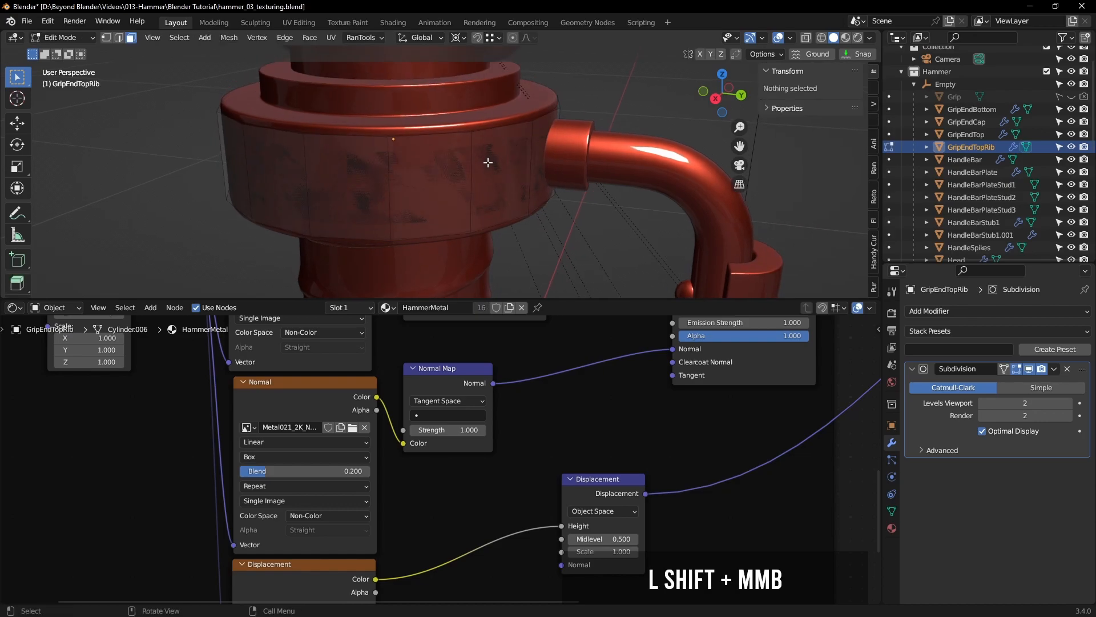
key(a)
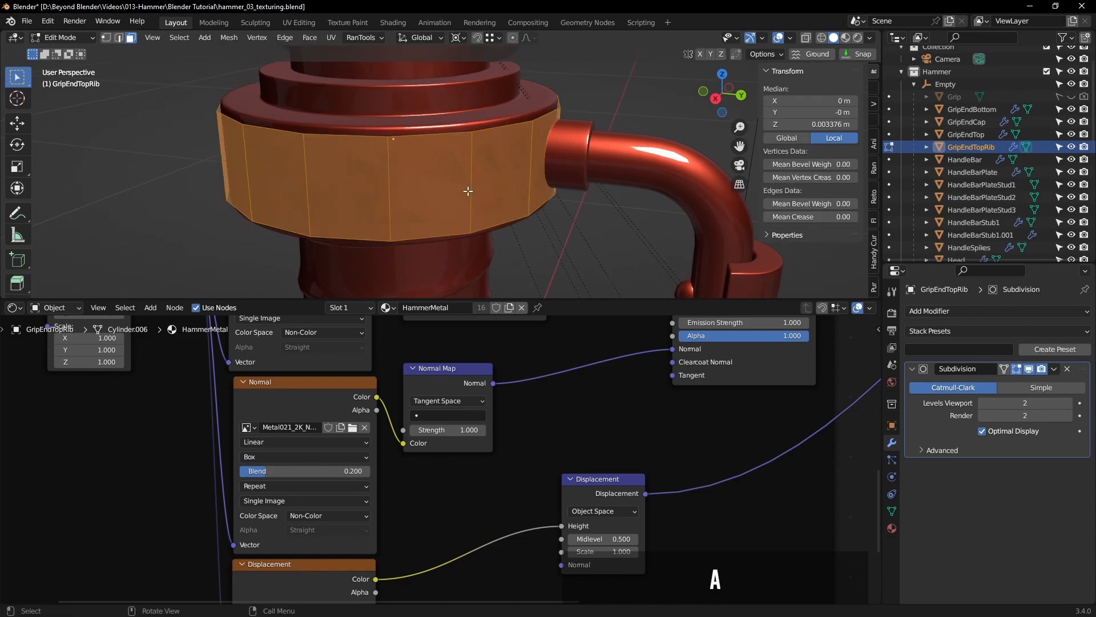
key(s)
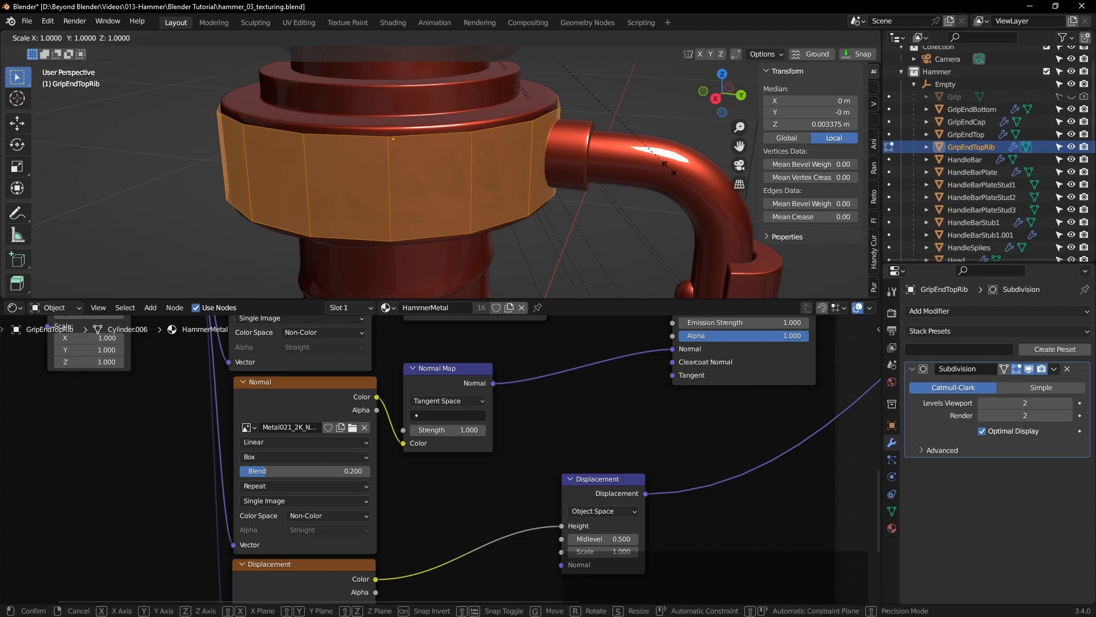
key(z)
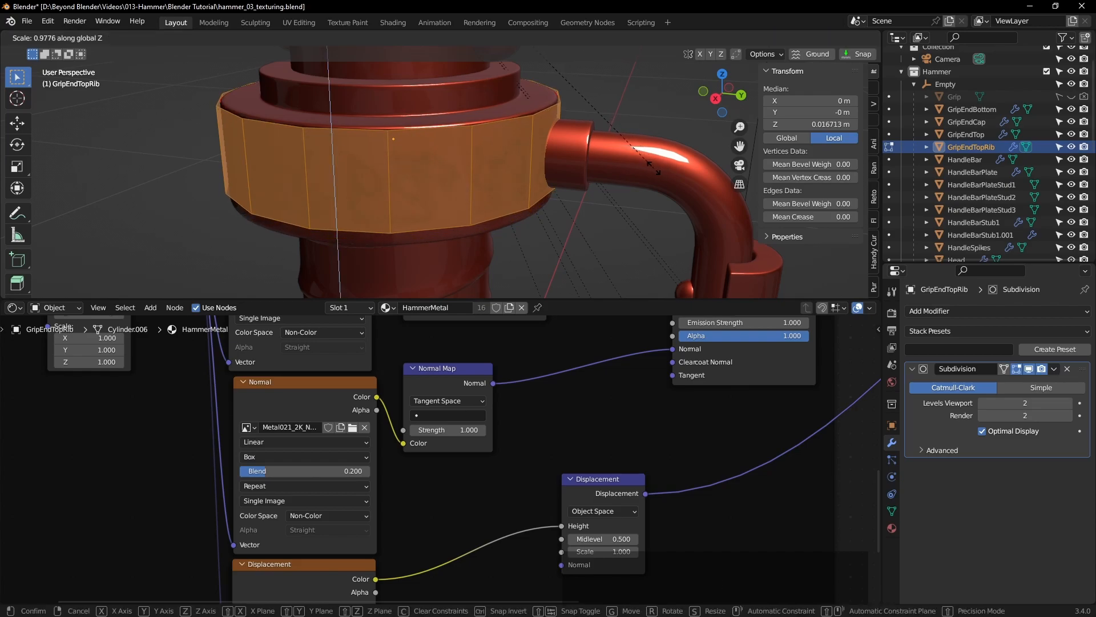
right_click(484, 100)
Step: Set the transform pivot point to Active Element and scale the rib band along Z to about 0.52
click(458, 38)
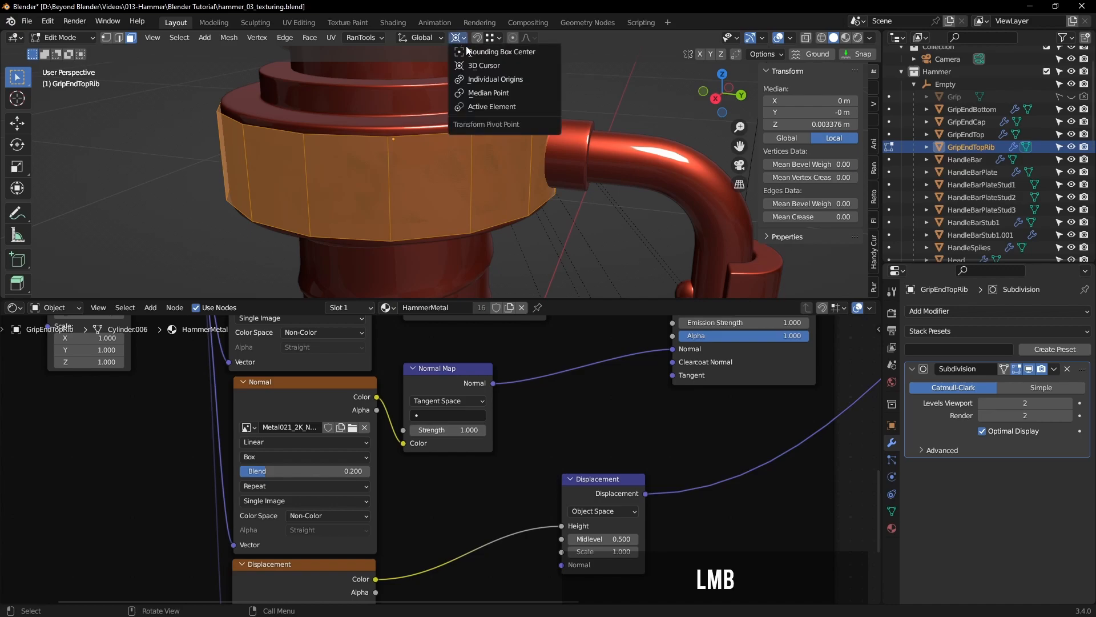
click(499, 104)
key(s)
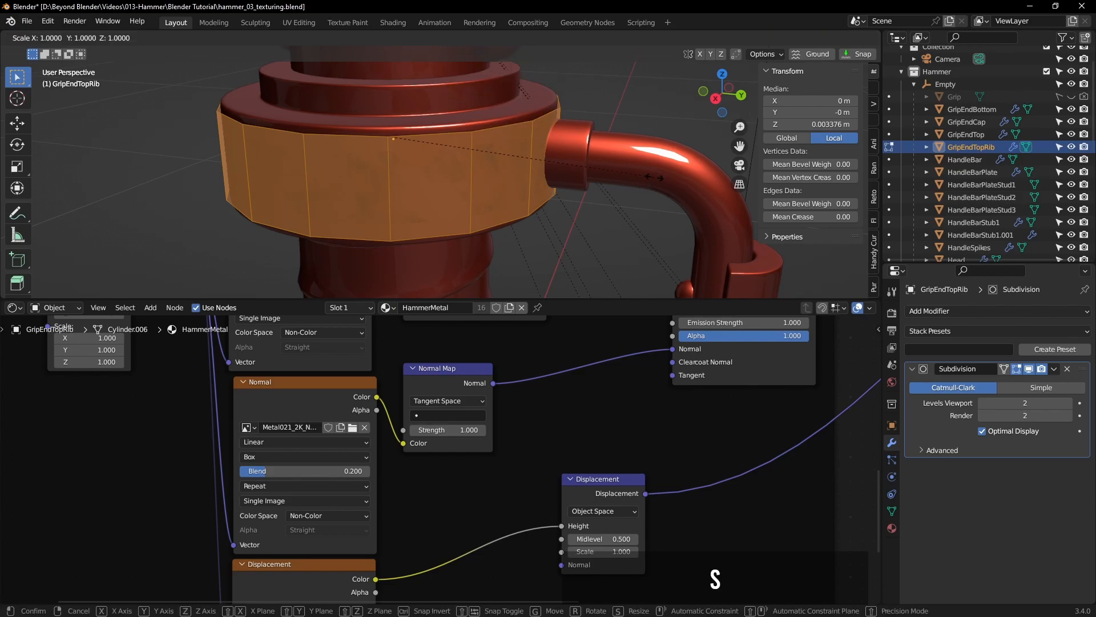
key(z)
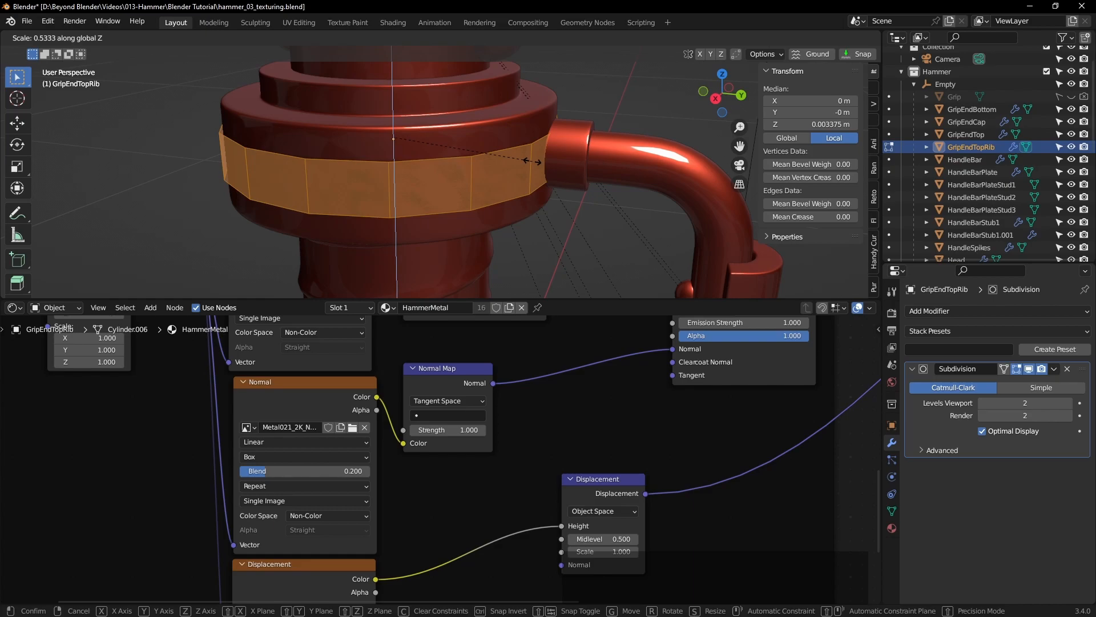
click(530, 161)
shift+middle_drag(588, 172, 583, 169)
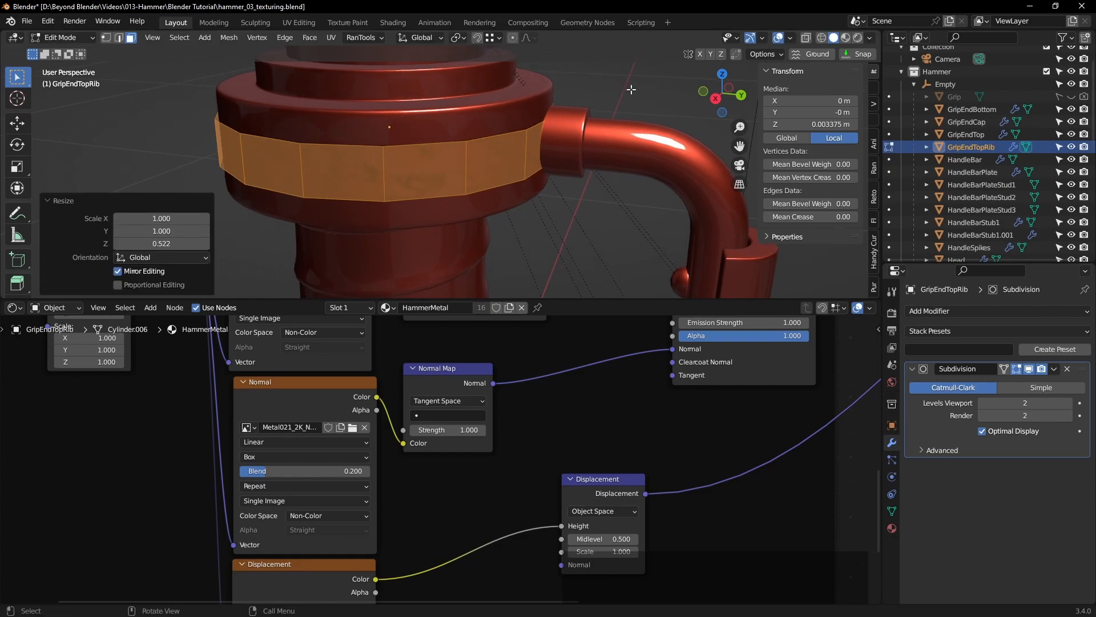
Step: Add four horizontal loop cuts around the rib band with Even and Mirror Editing enabled
click(542, 165)
key(ctrl+r)
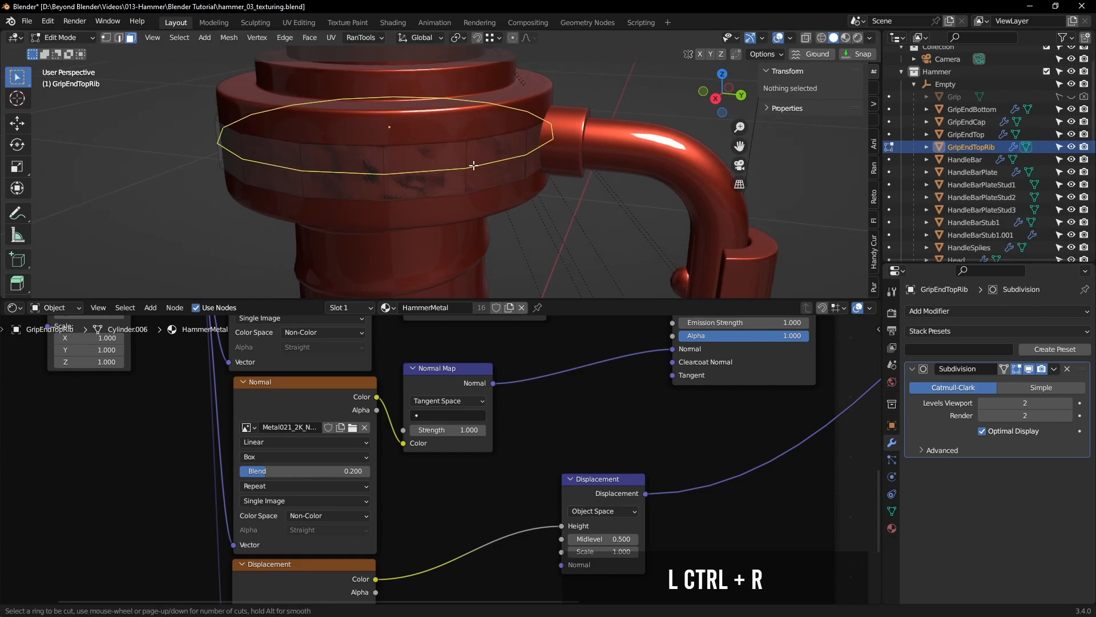
scroll(471, 164, up, 2)
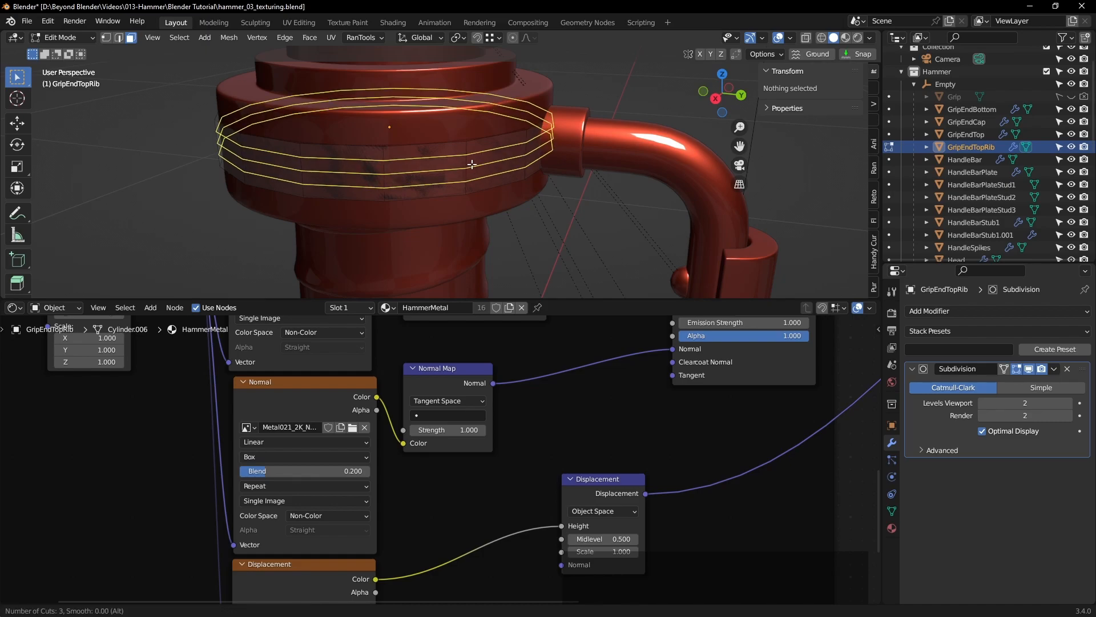
scroll(471, 164, up, 1)
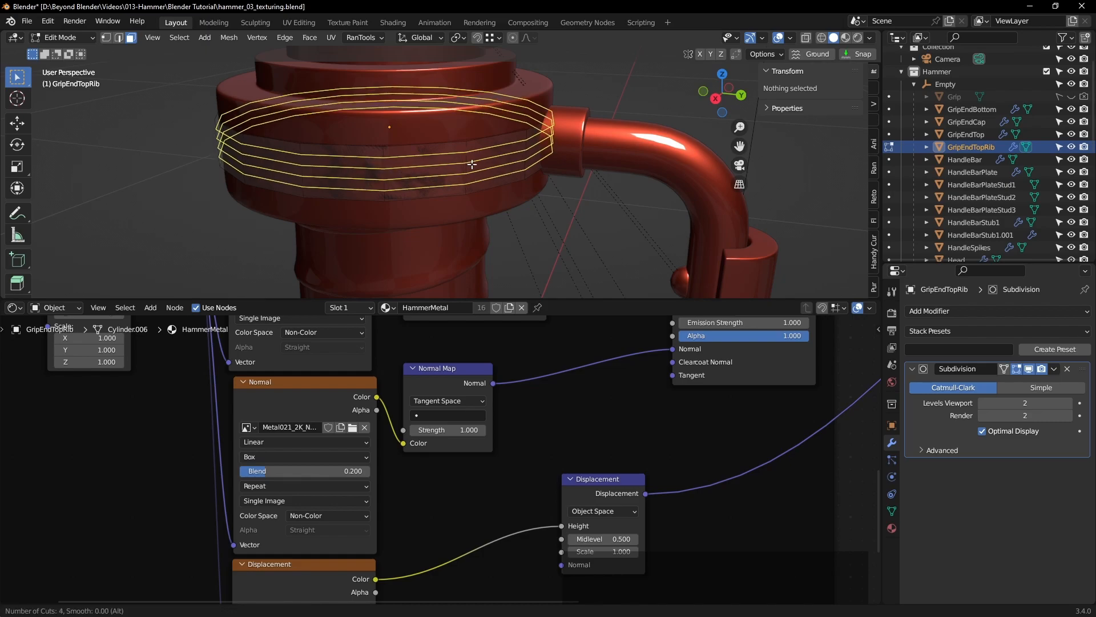
click(472, 165)
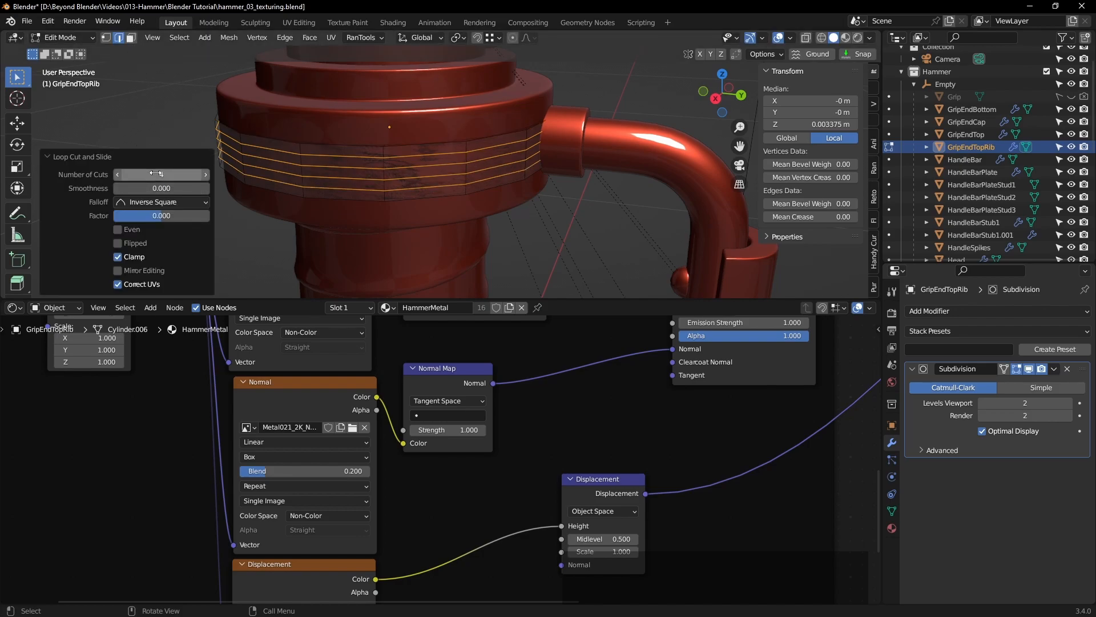
click(118, 229)
click(118, 271)
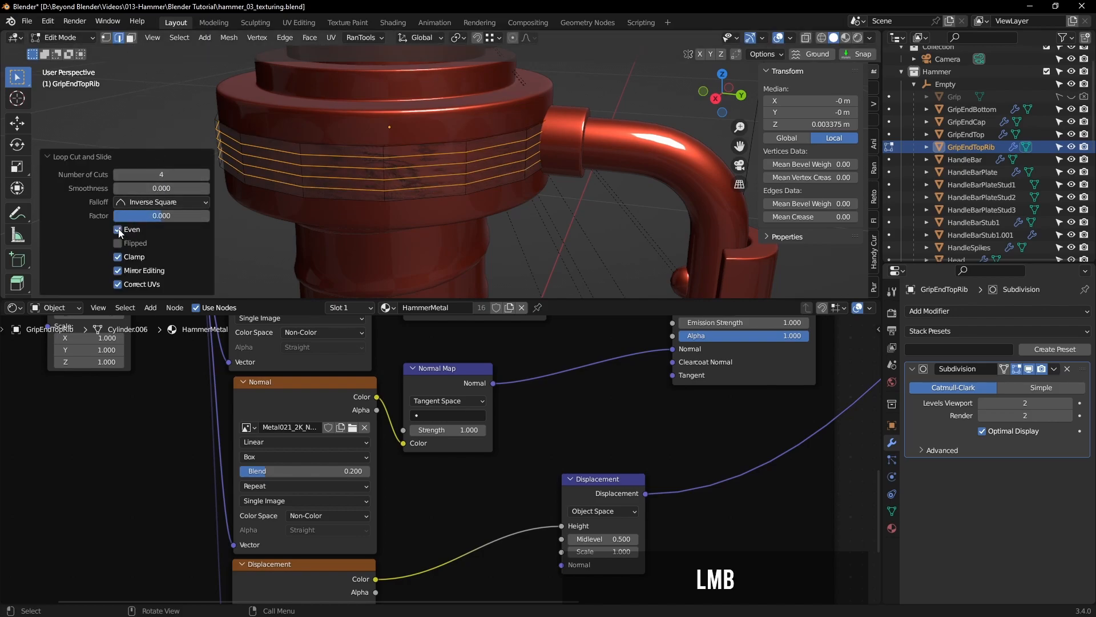
Step: Select the top, middle and bottom face loops of the rib band in face selection mode
click(131, 38)
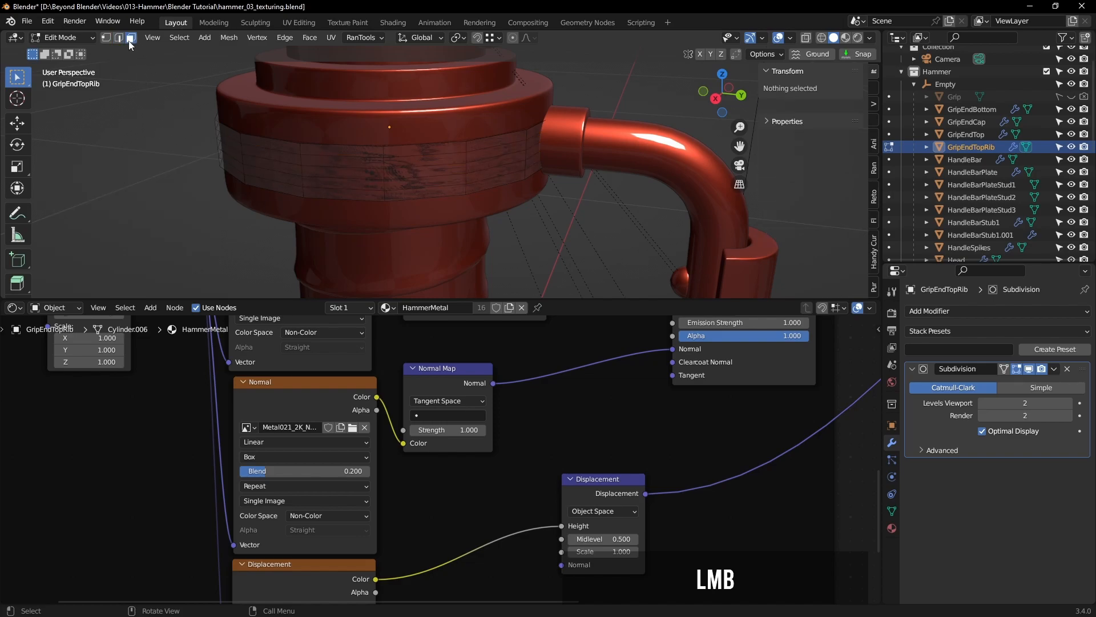
alt+click(467, 149)
alt+shift+click(477, 167)
alt+shift+click(465, 191)
middle_drag(465, 190, 609, 192)
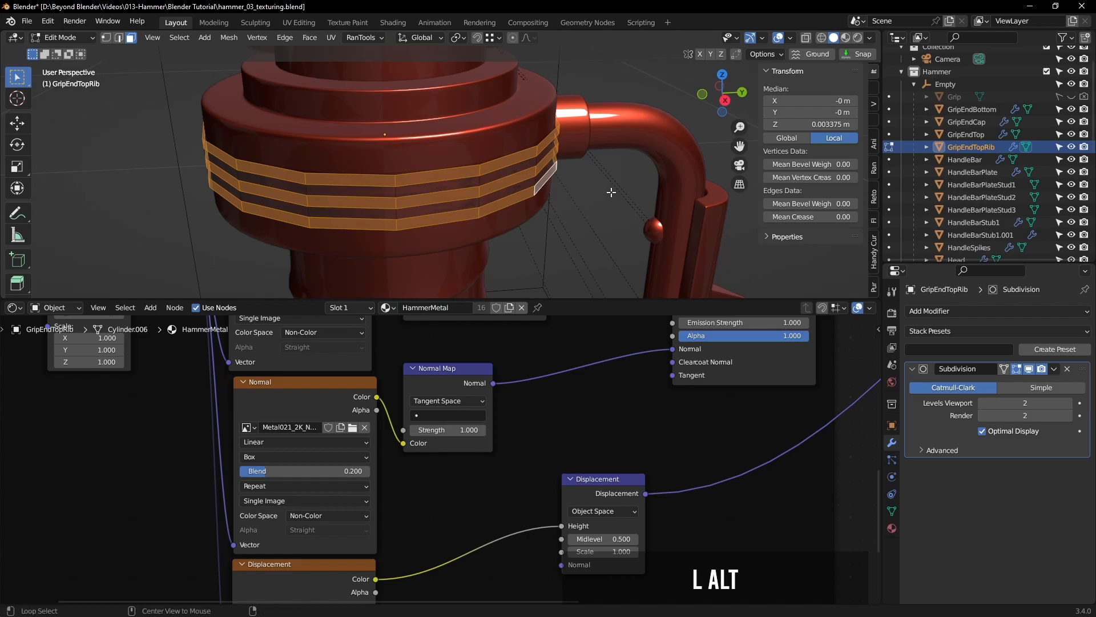
Step: Extrude the three selected face loops along their normals by about 0.015 m, then return to Object Mode and deselect the band
key(alt+e)
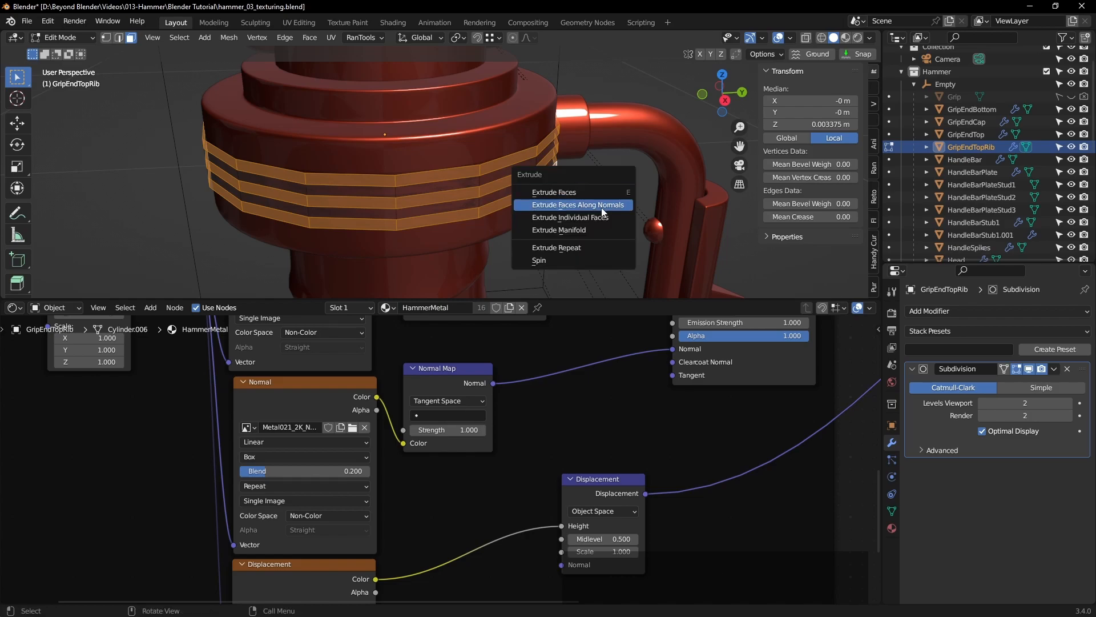
click(592, 206)
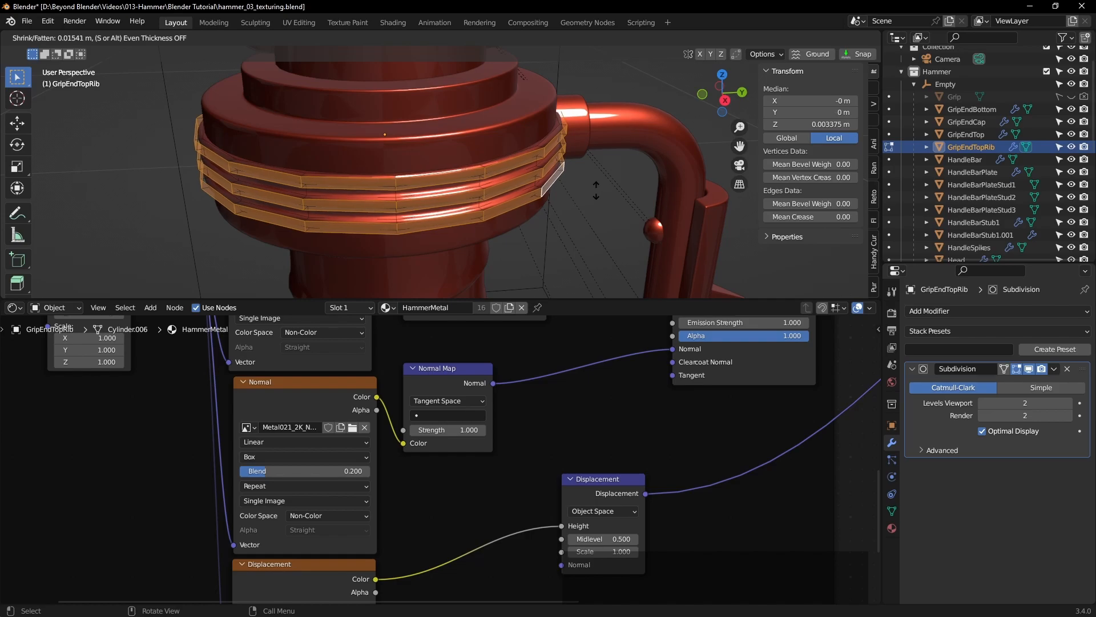
click(593, 197)
middle_drag(590, 216, 536, 218)
key(Tab)
scroll(536, 214, down, 6)
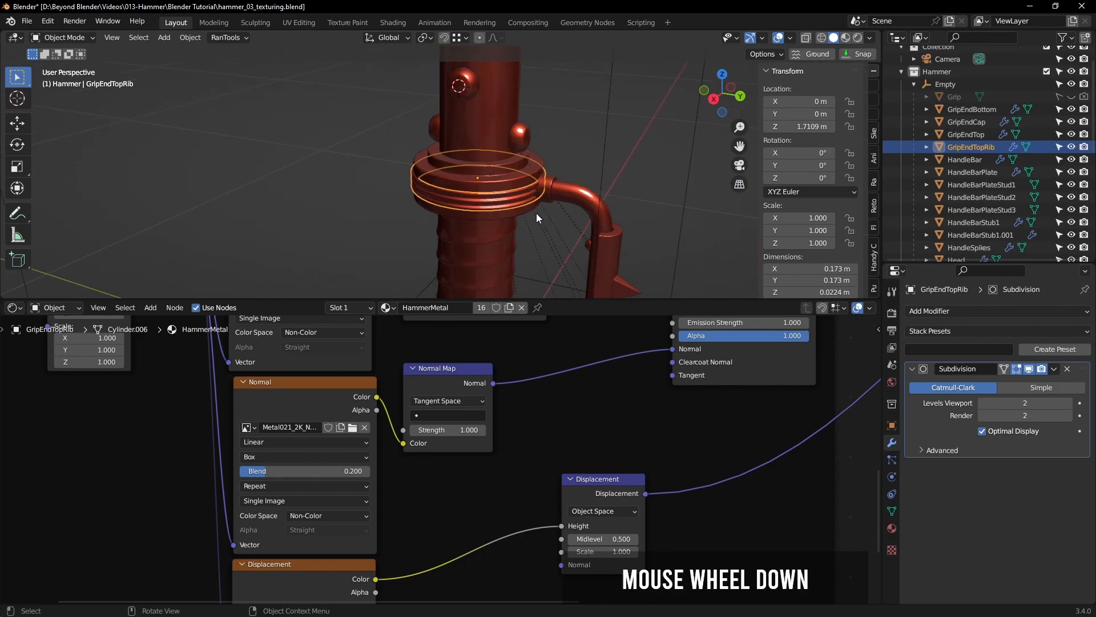
scroll(536, 214, down, 2)
click(677, 200)
middle_drag(678, 200, 646, 183)
Step: Delete the two recessed face loops between the three ribs in Edit Mode
scroll(537, 201, up, 7)
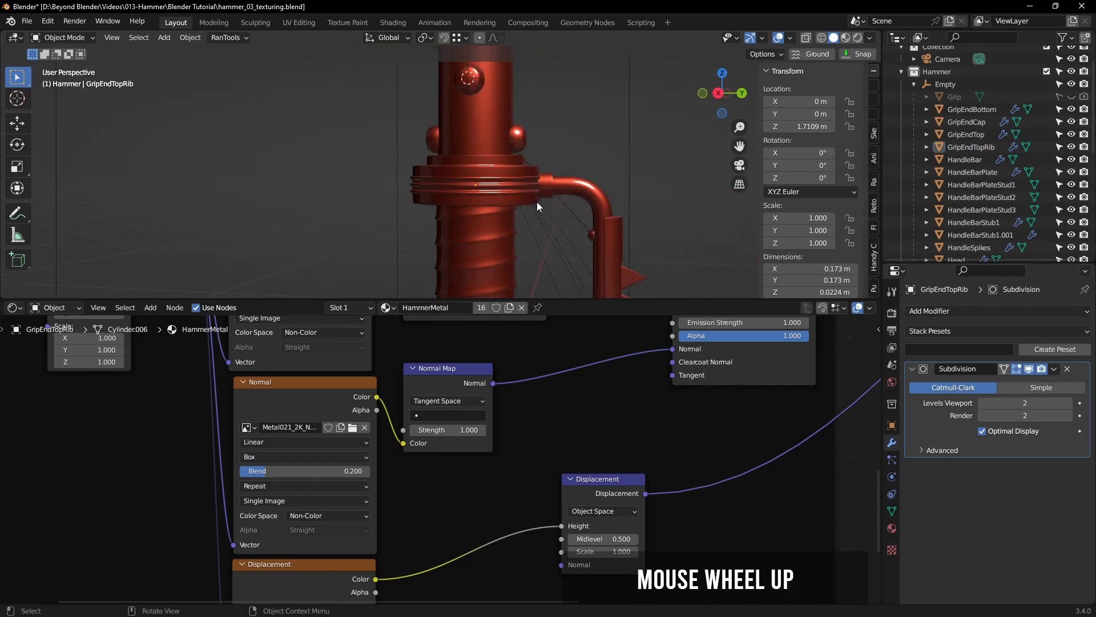
key(Tab)
middle_drag(499, 164, 531, 172)
alt+click(531, 172)
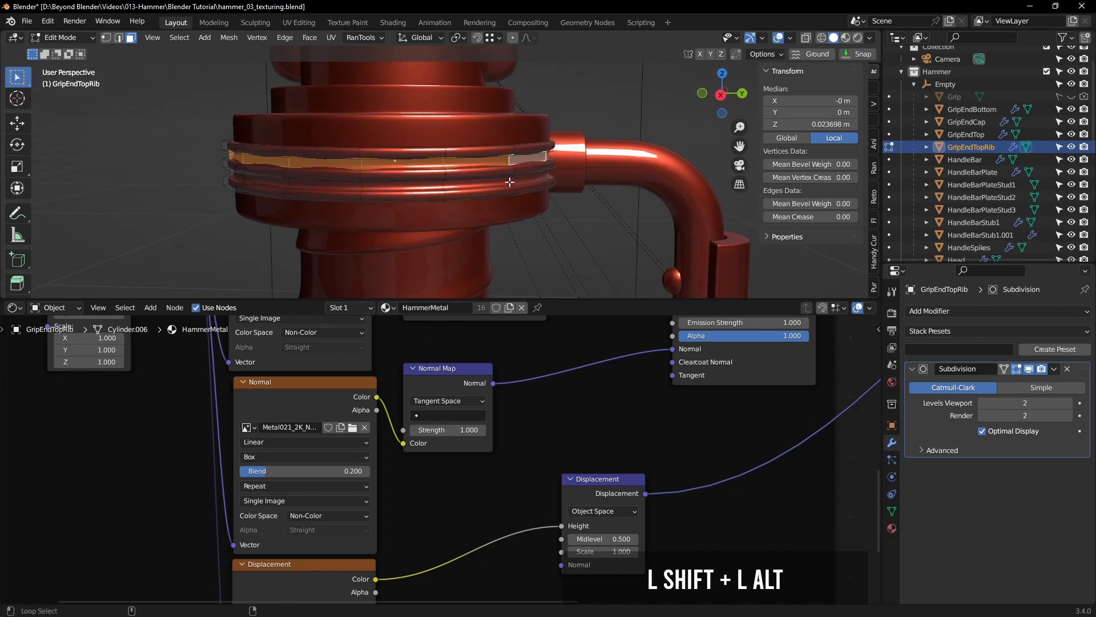
alt+shift+click(516, 183)
middle_drag(516, 183, 457, 199)
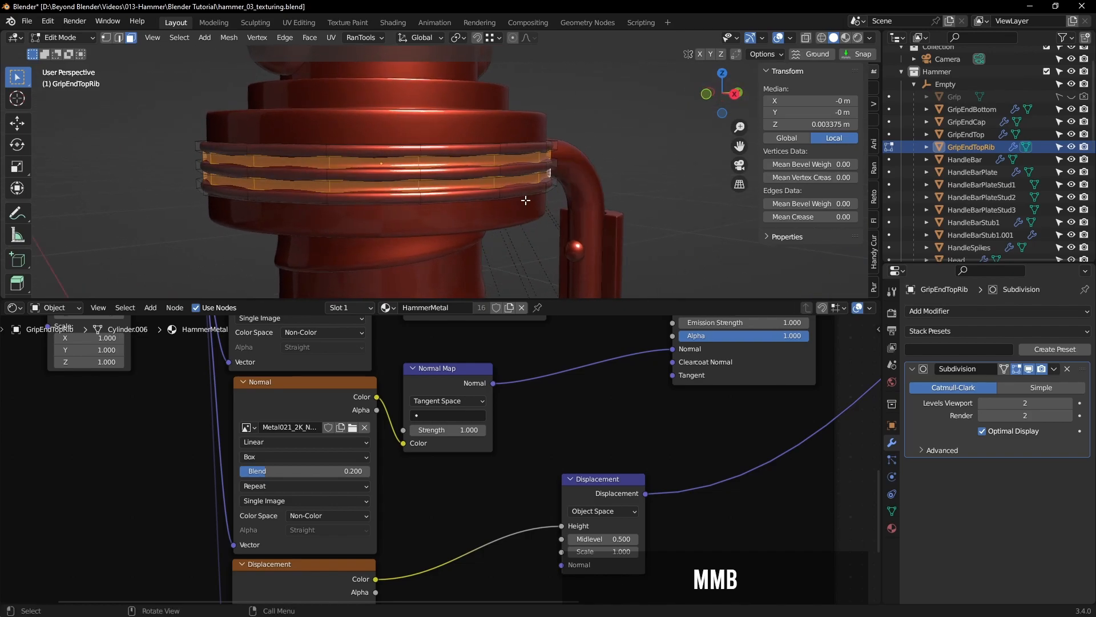
key(Delete)
click(477, 230)
Step: Select the upper and lower outer edge loops of the three ribs in edge selection mode
mouse_move(537, 187)
middle_down()
mouse_move(565, 205)
mouse_move(540, 191)
middle_up()
scroll(565, 206, up, 3)
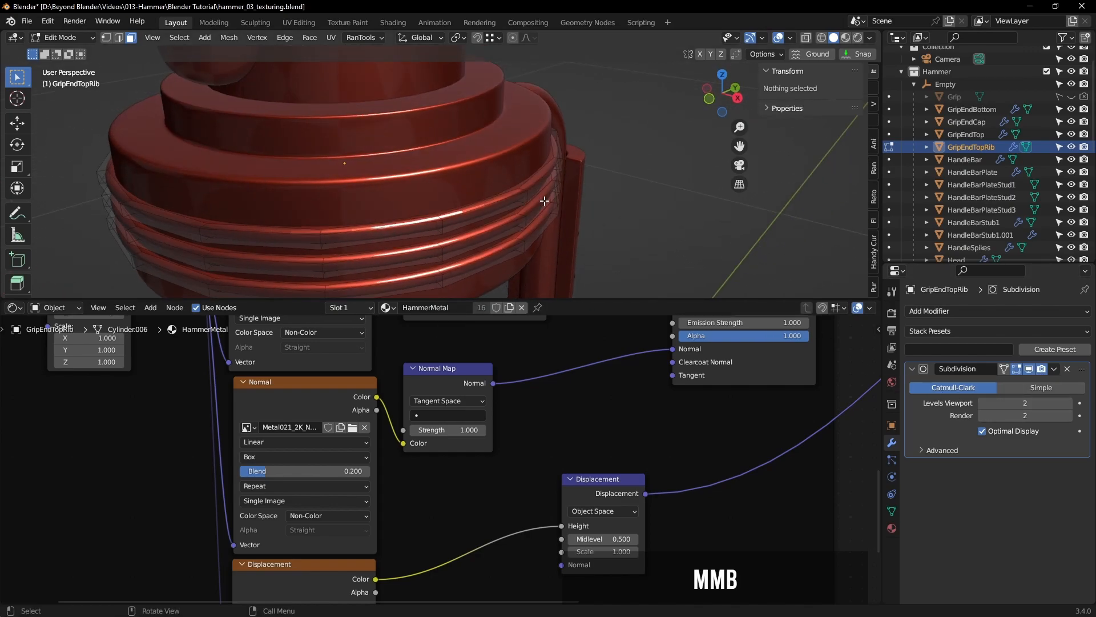
scroll(545, 201, up, 1)
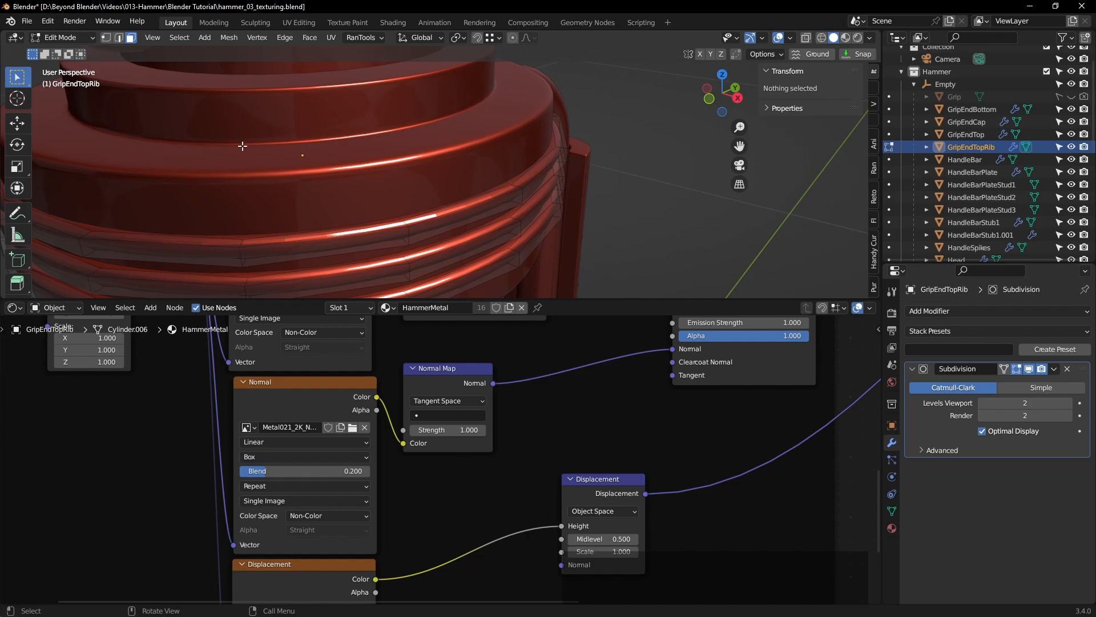
alt+shift+click(534, 192)
alt+shift+click(500, 209)
alt+shift+click(508, 229)
alt+shift+click(505, 245)
alt+shift+click(507, 257)
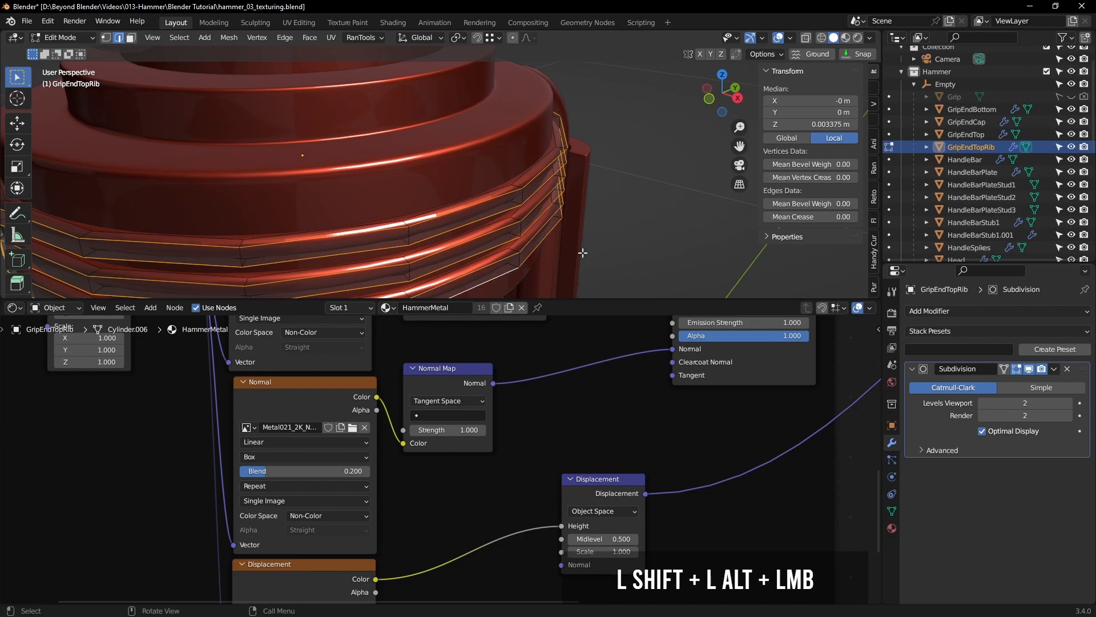
Step: Turn off the viewport display of the rib object's Subdivision modifier
middle_drag(570, 258, 610, 242)
click(1029, 369)
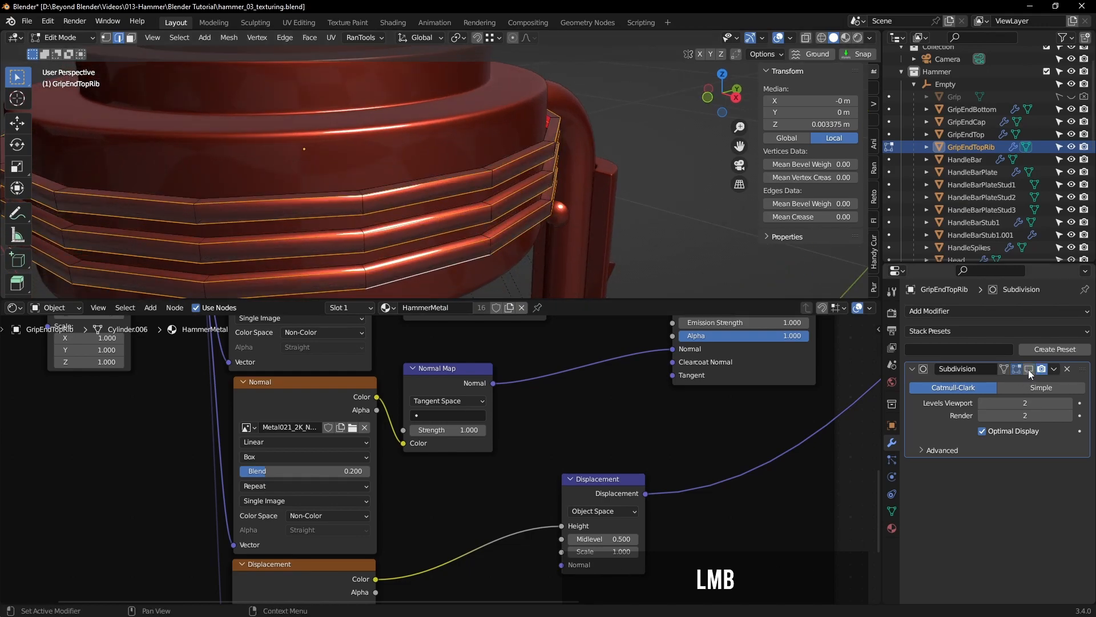
middle_drag(649, 199, 615, 188)
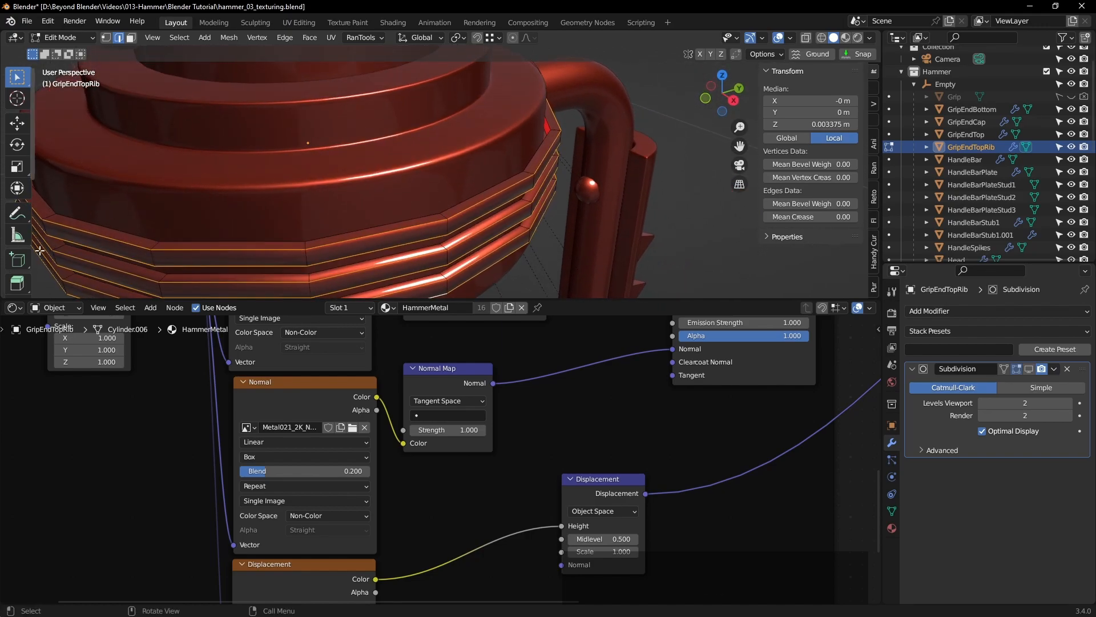
scroll(21, 220, down, 2)
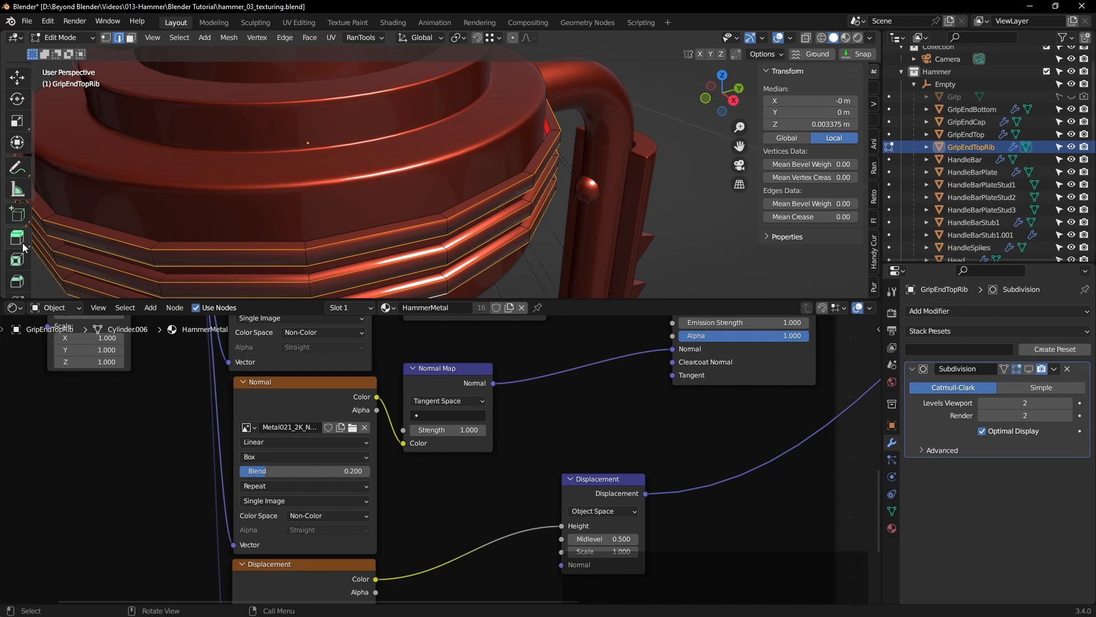
Step: Enlarge the 3D viewport and bevel the selected rib edges with 2 segments and a width of about 0.0043 m
drag(274, 297, 277, 558)
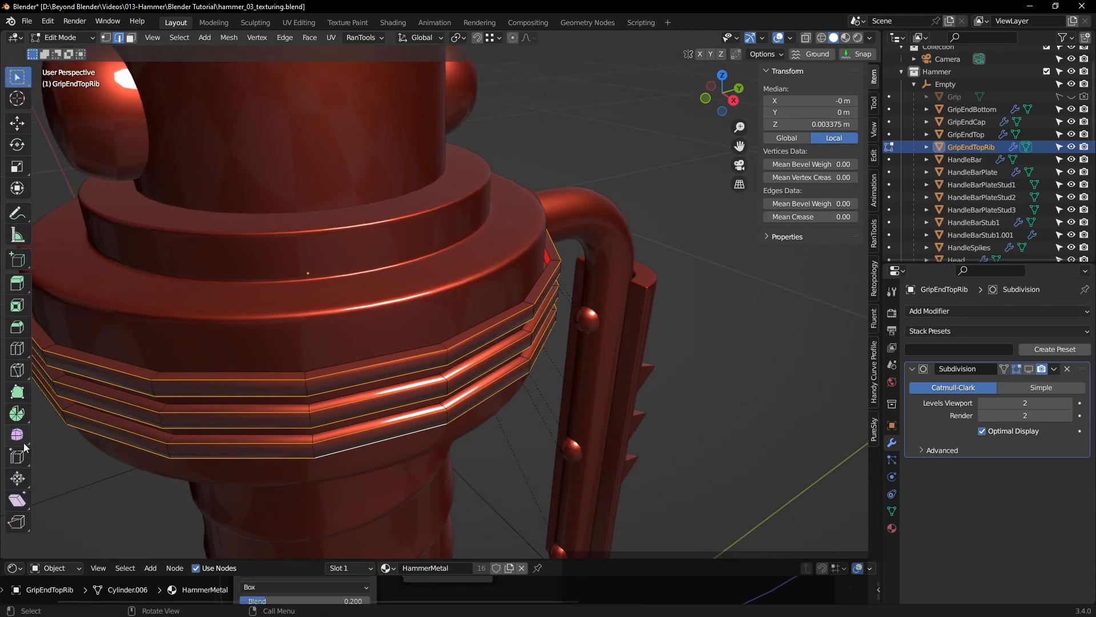
click(17, 329)
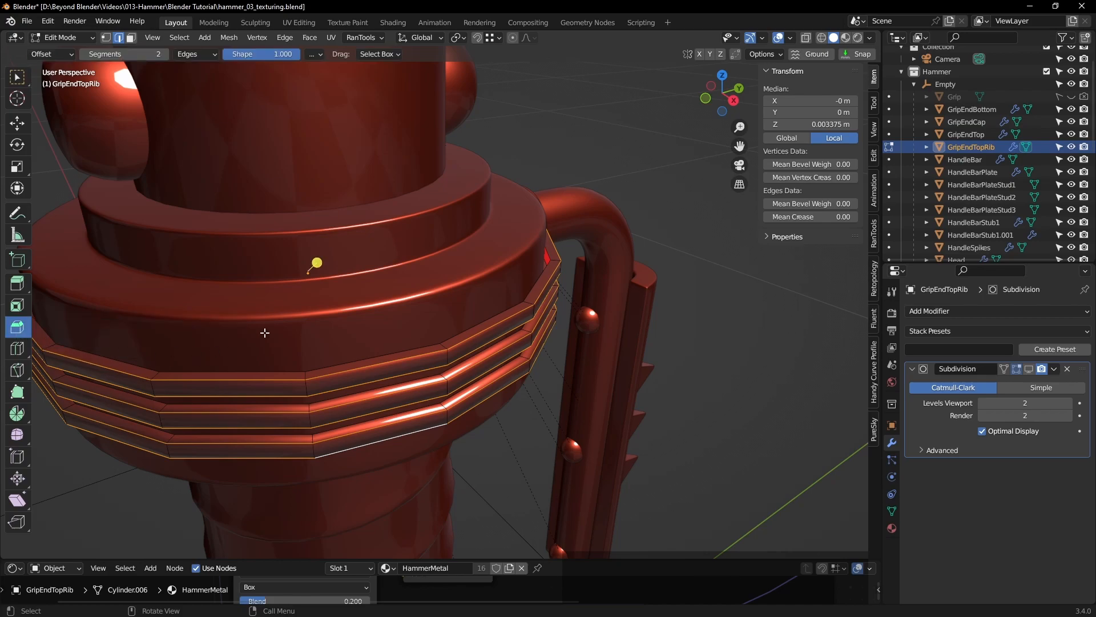
middle_drag(316, 267, 384, 284)
drag(359, 250, 345, 248)
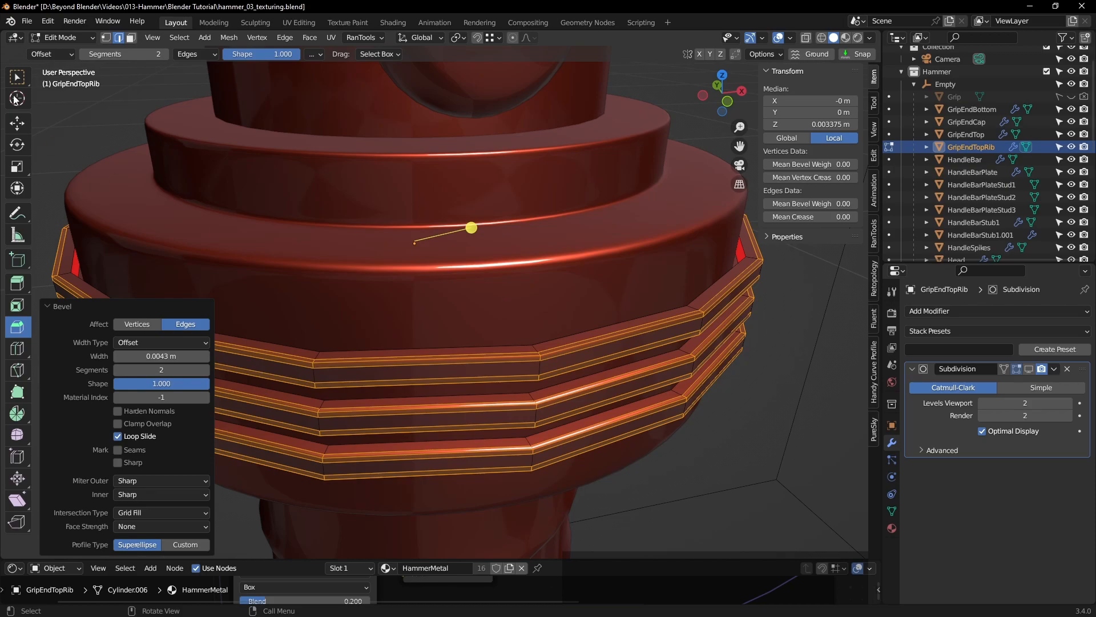
Step: Return to Object Mode, turn on the rib object's Subdivision display in the viewport and deselect it
click(17, 76)
key(Tab)
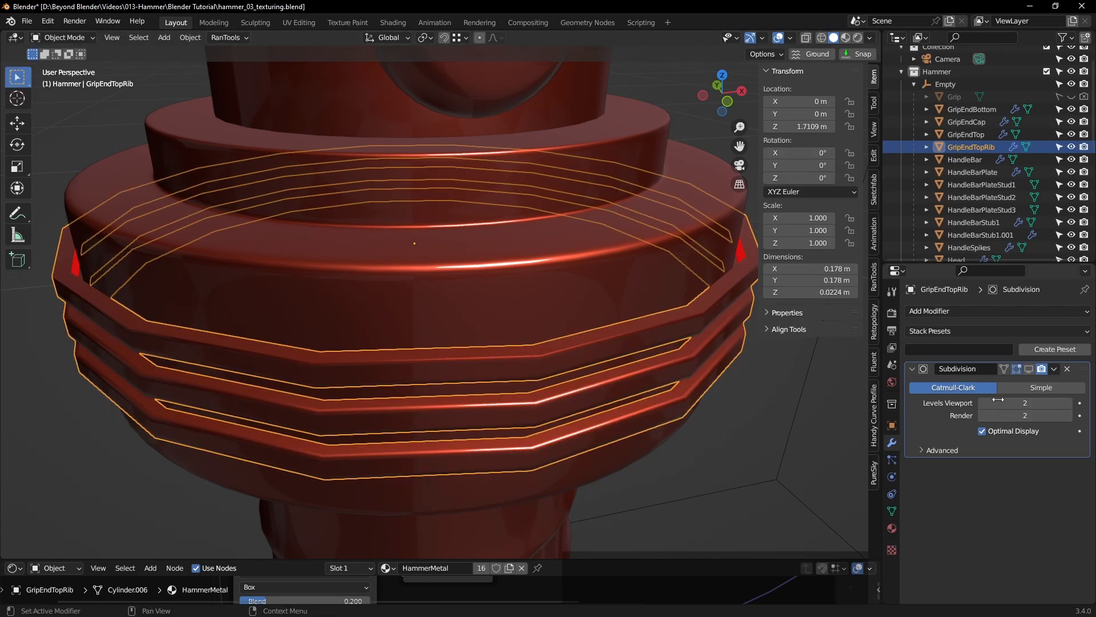
click(1029, 368)
click(759, 428)
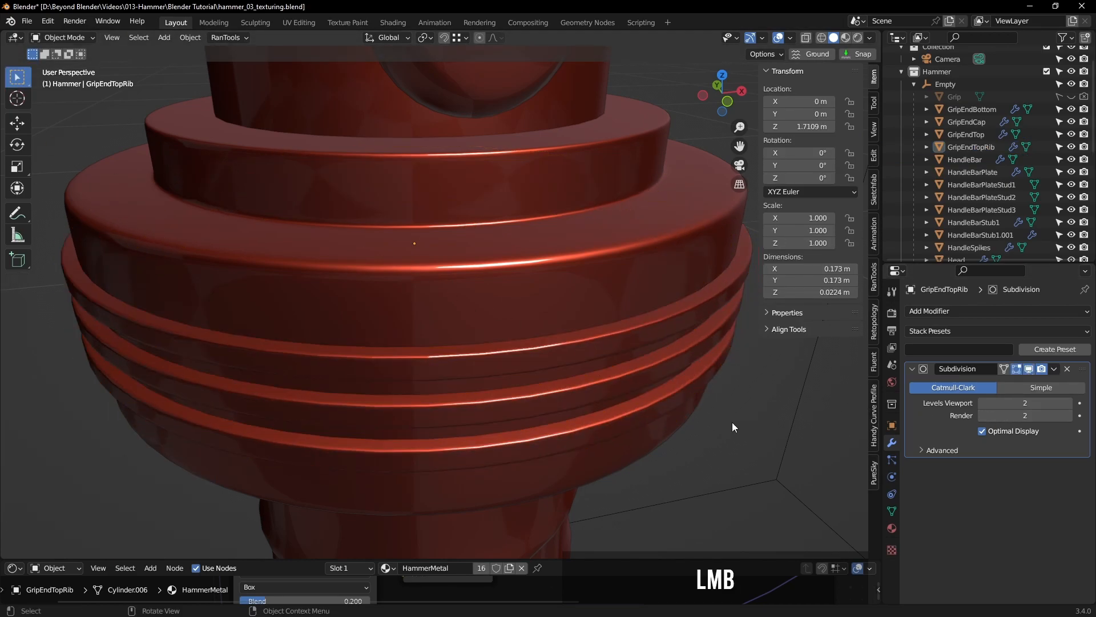
Step: Examine the ribbed upper collar and the handle in rendered shading with the overlays hidden
scroll(731, 423, down, 3)
shift+scroll(728, 423, down, 4)
shift+middle_drag(728, 422, 553, 338)
scroll(388, 330, down, 3)
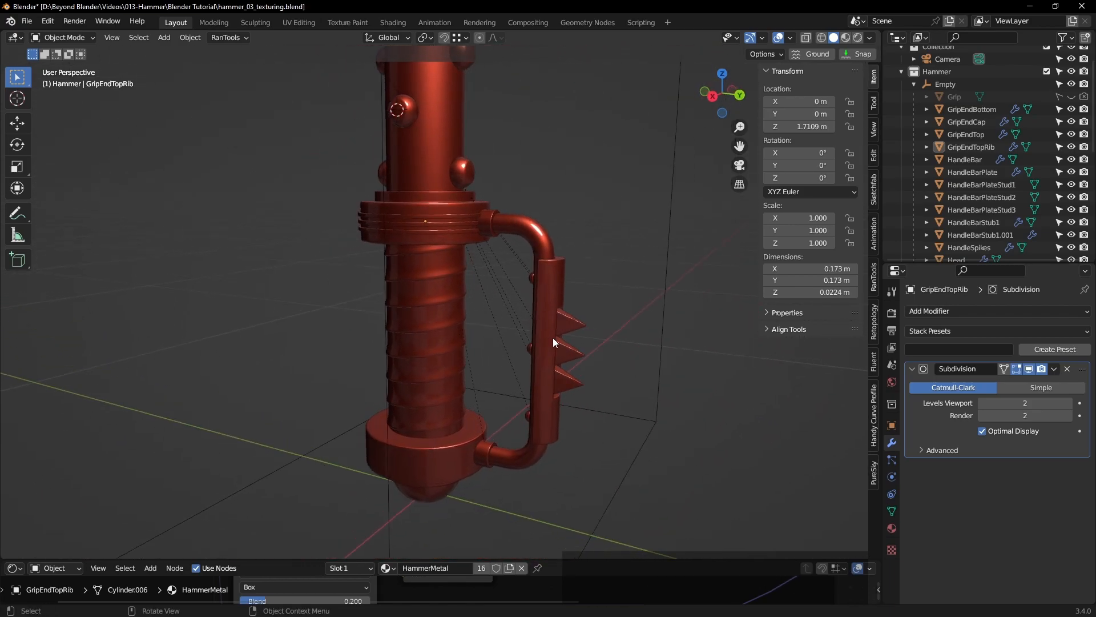
click(859, 38)
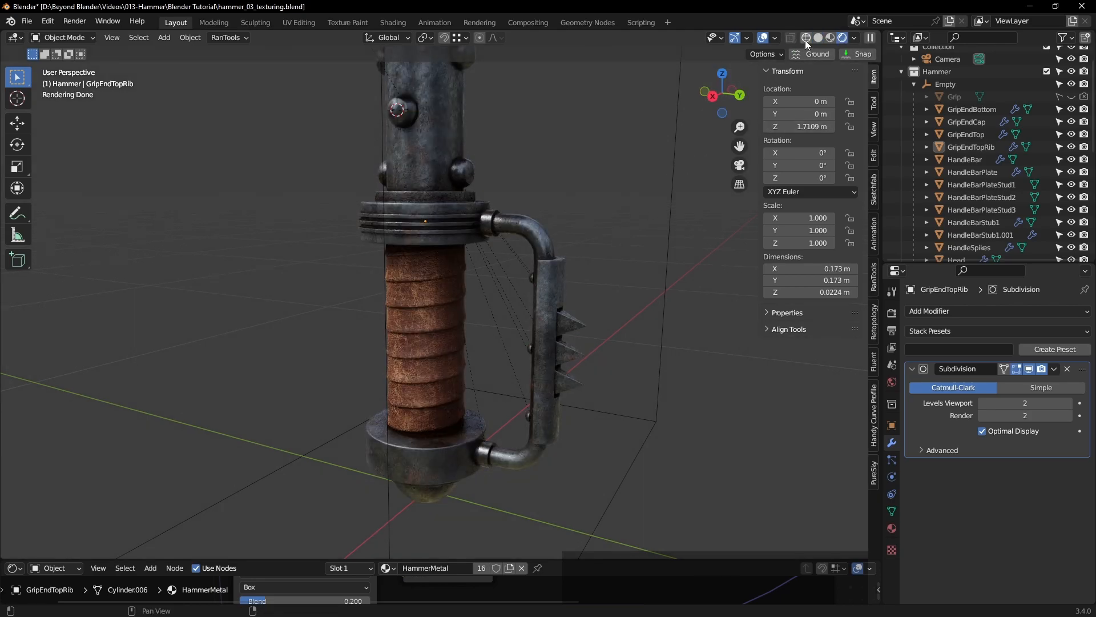
click(765, 39)
middle_drag(577, 184, 588, 289)
scroll(629, 186, down, 1)
scroll(579, 287, up, 4)
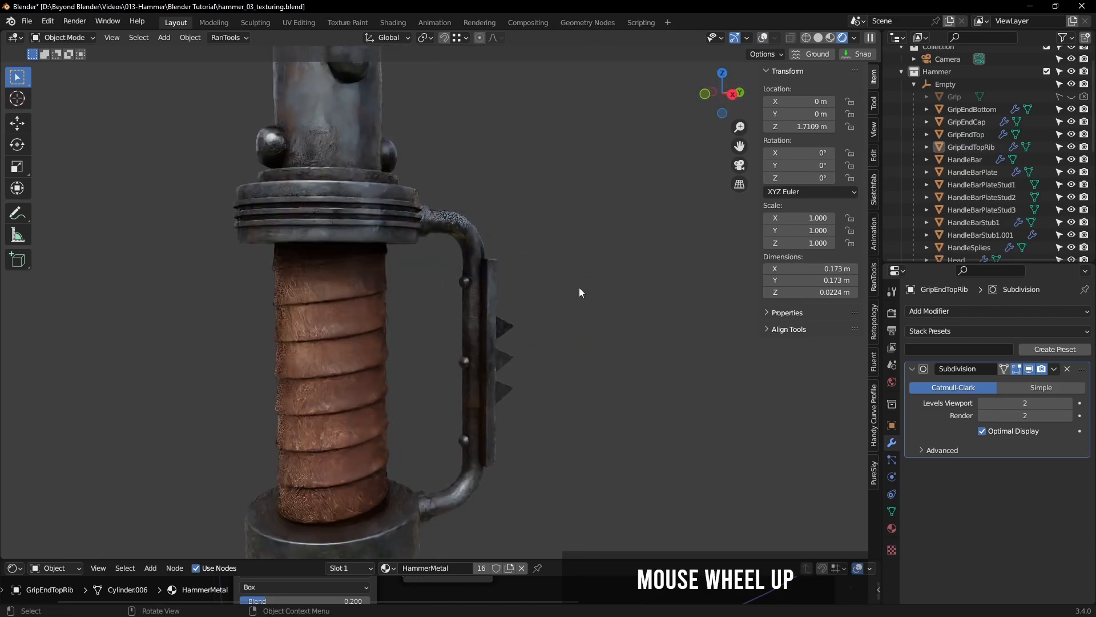
Step: Select the ribs, show the overlays and switch the viewport to solid shading
click(406, 217)
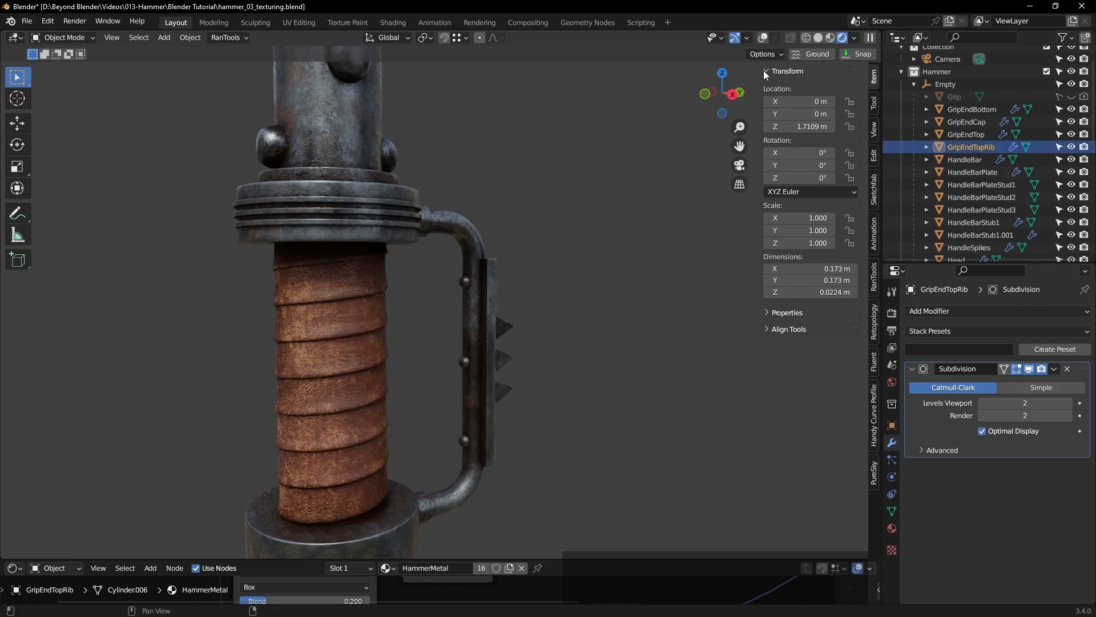
click(763, 38)
shift+middle_drag(544, 208, 595, 135)
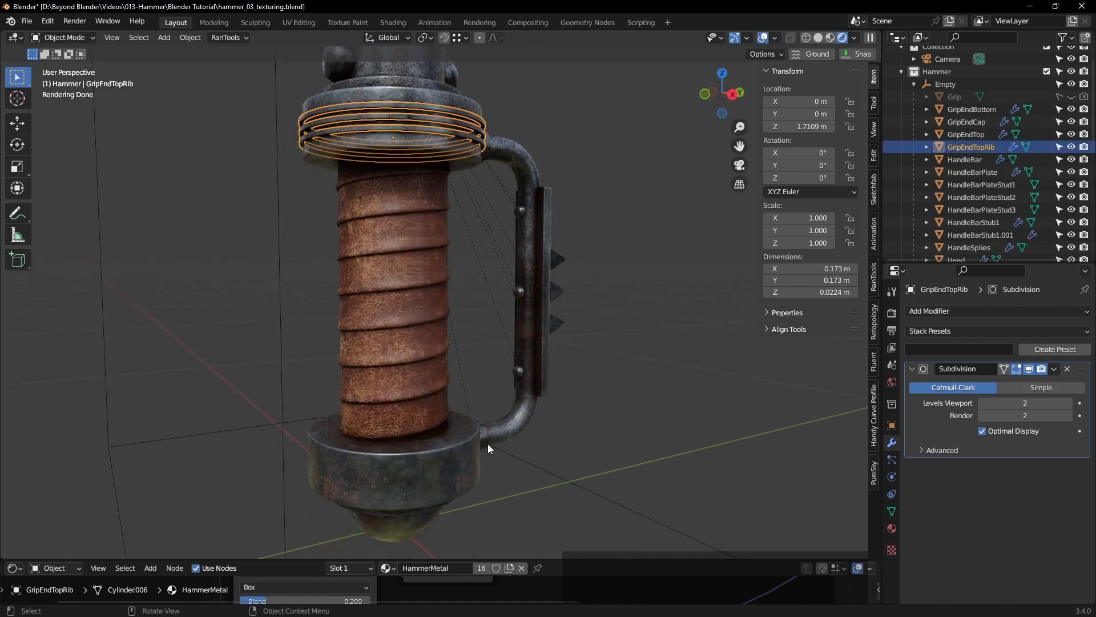
middle_drag(447, 460, 503, 356)
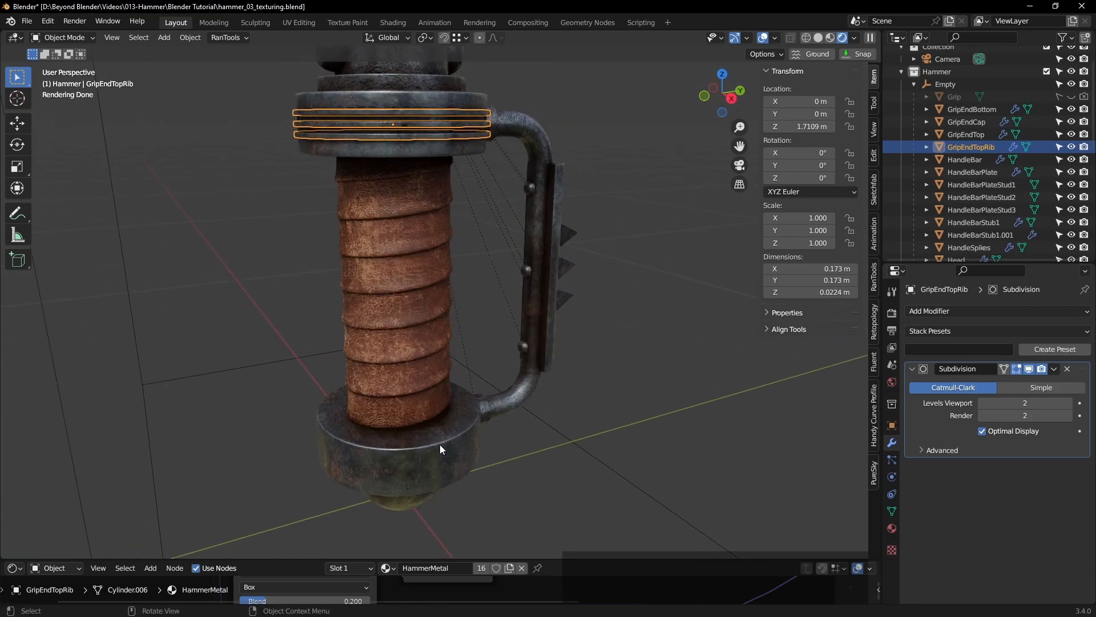
key(z)
click(709, 308)
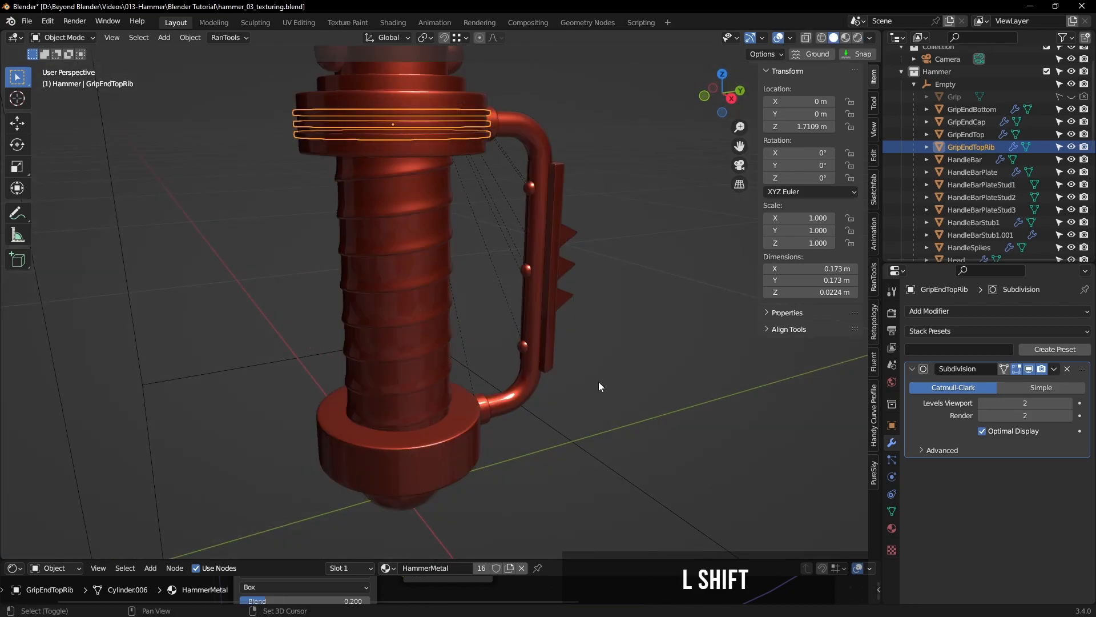
Step: Select the bottom grip collar and snap the 3D cursor to its origin
shift+middle_drag(599, 382, 616, 315)
click(474, 371)
scroll(549, 386, up, 3)
middle_drag(548, 385, 480, 344)
key(Tab)
key(Tab)
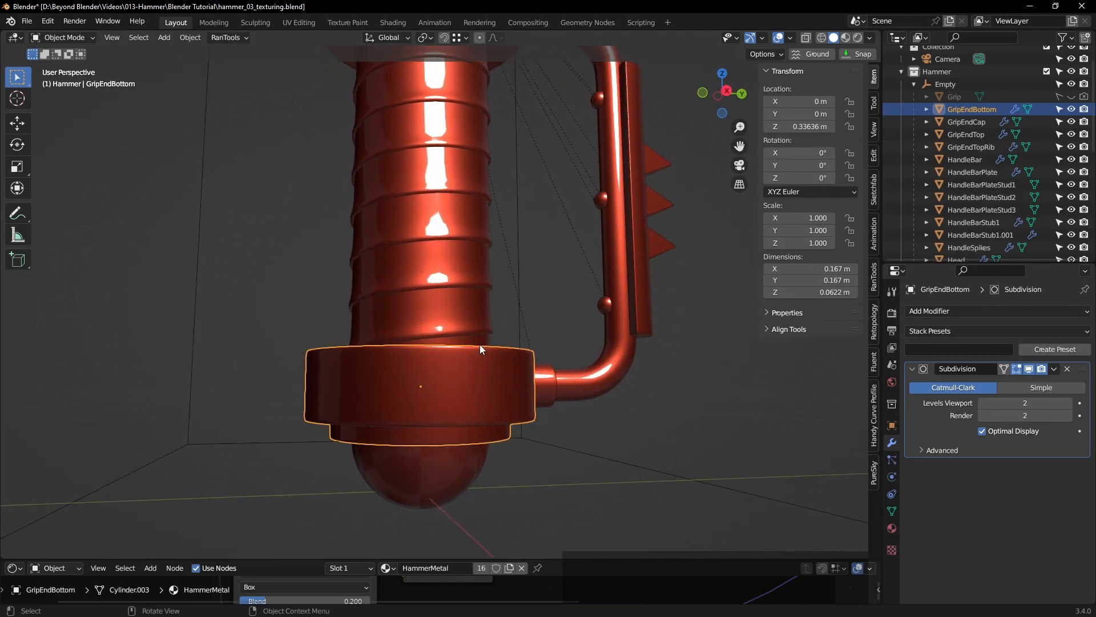
key(shift+s)
click(483, 414)
Step: Make a linked duplicate of the upper collar's three-rib object in place
middle_drag(519, 358, 478, 116)
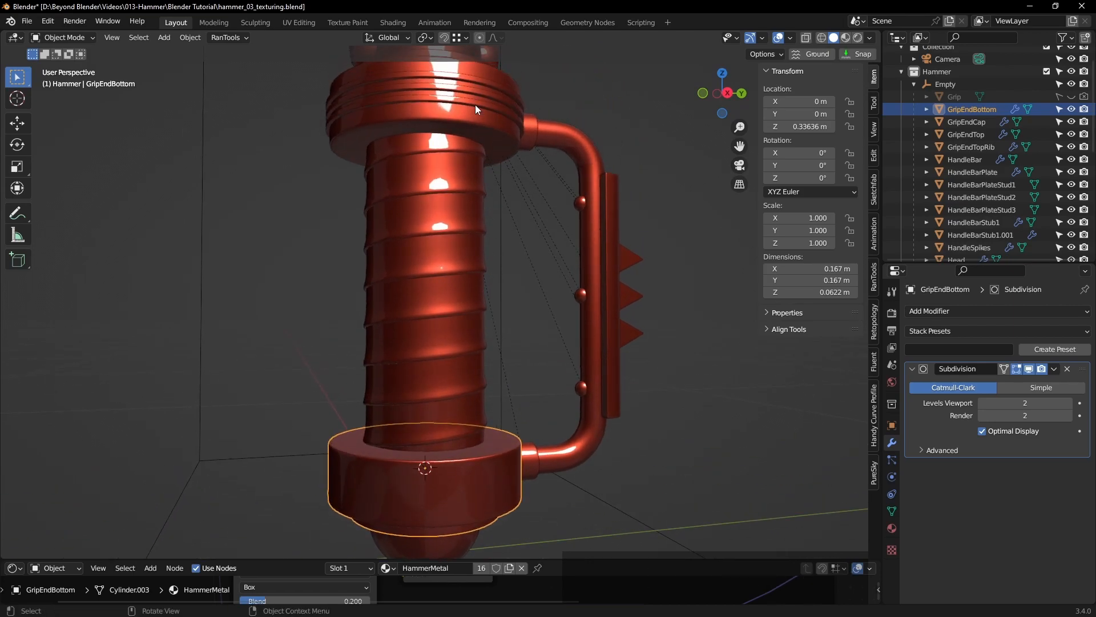
click(476, 108)
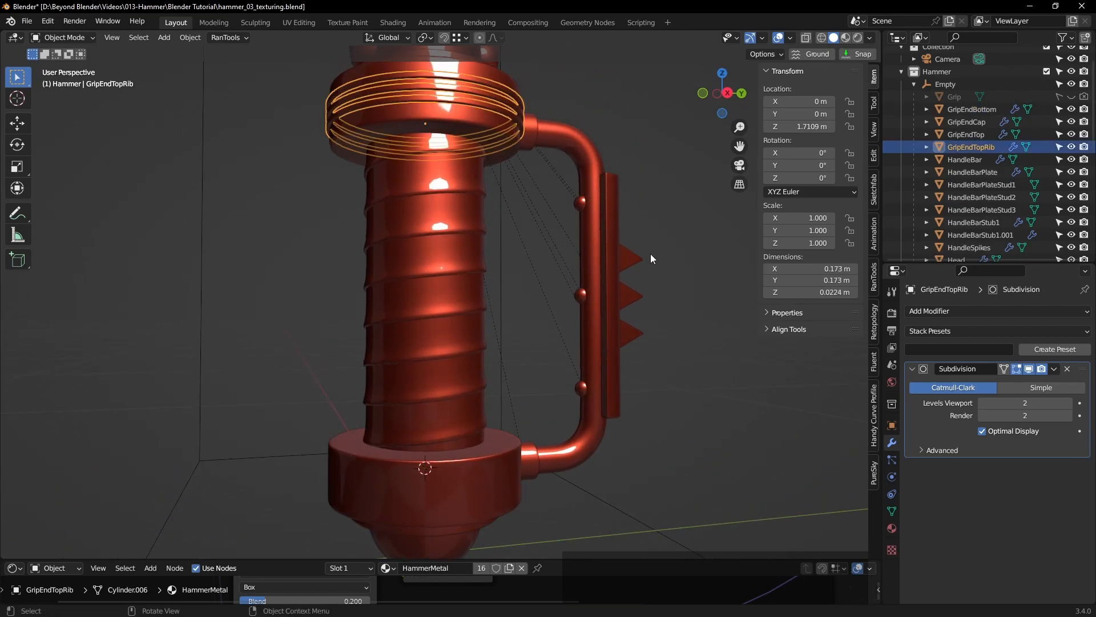
key(alt+d)
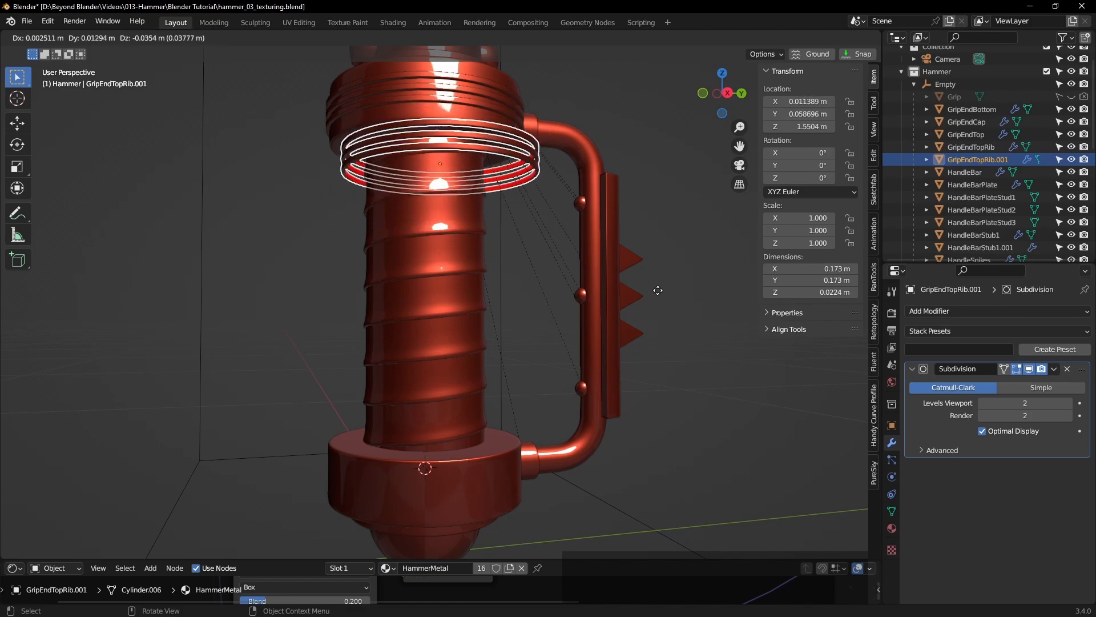
right_click(664, 297)
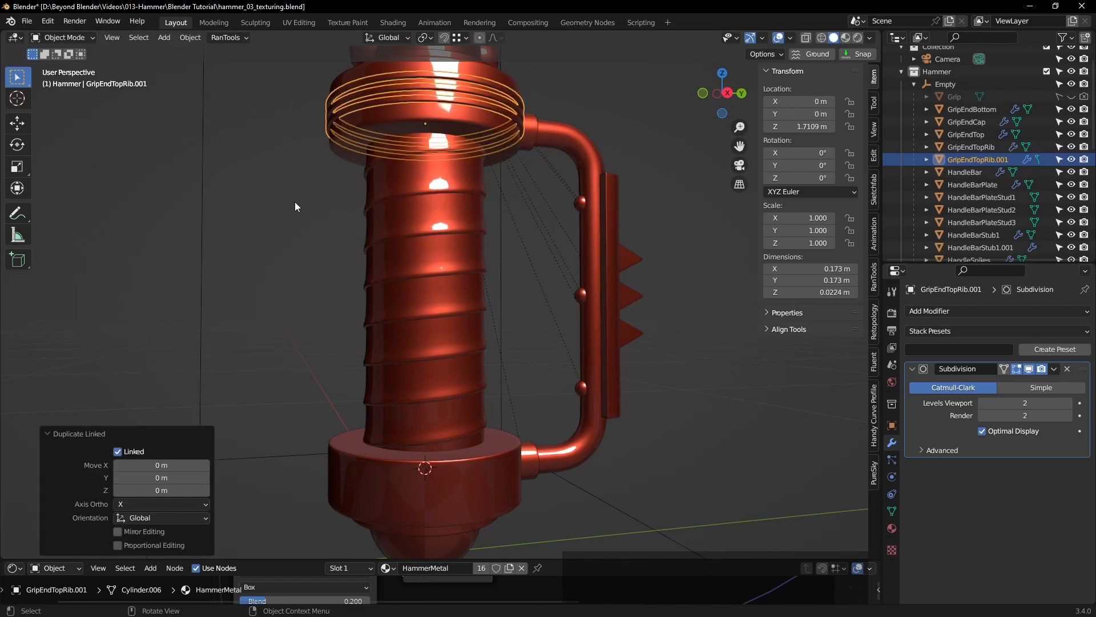
Step: Snap the duplicated ribs to the 3D cursor at the bottom grip collar and deselect them
key(shift+s)
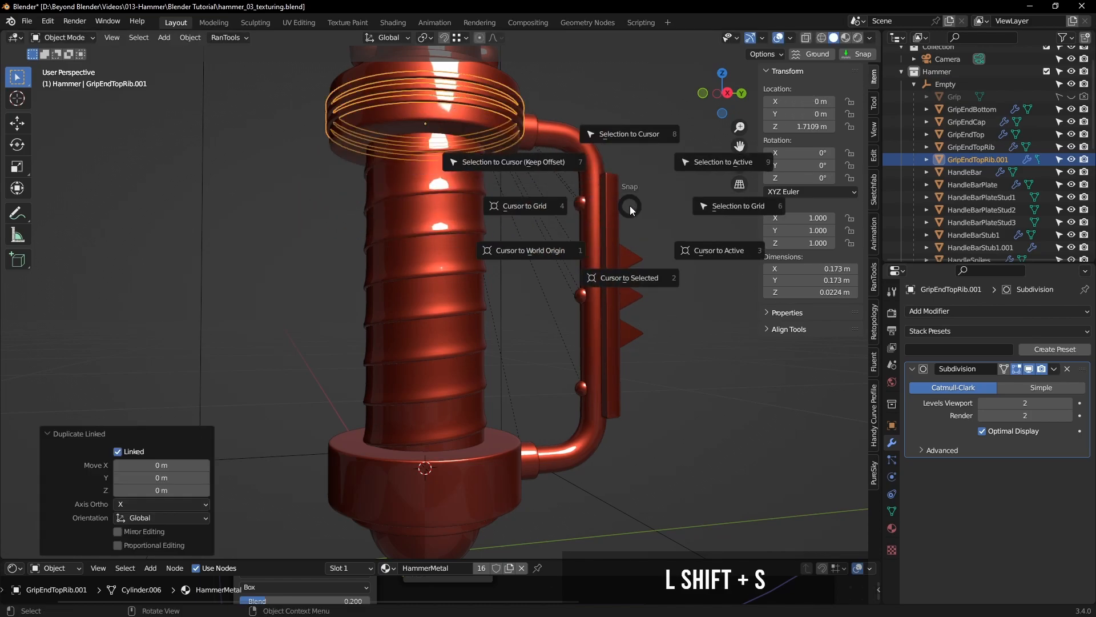
click(628, 135)
click(693, 399)
Step: Examine both ribbed collars and the upper shaft in rendered shading with the overlays hidden
middle_drag(693, 399, 565, 333)
scroll(590, 390, down, 2)
scroll(590, 389, down, 2)
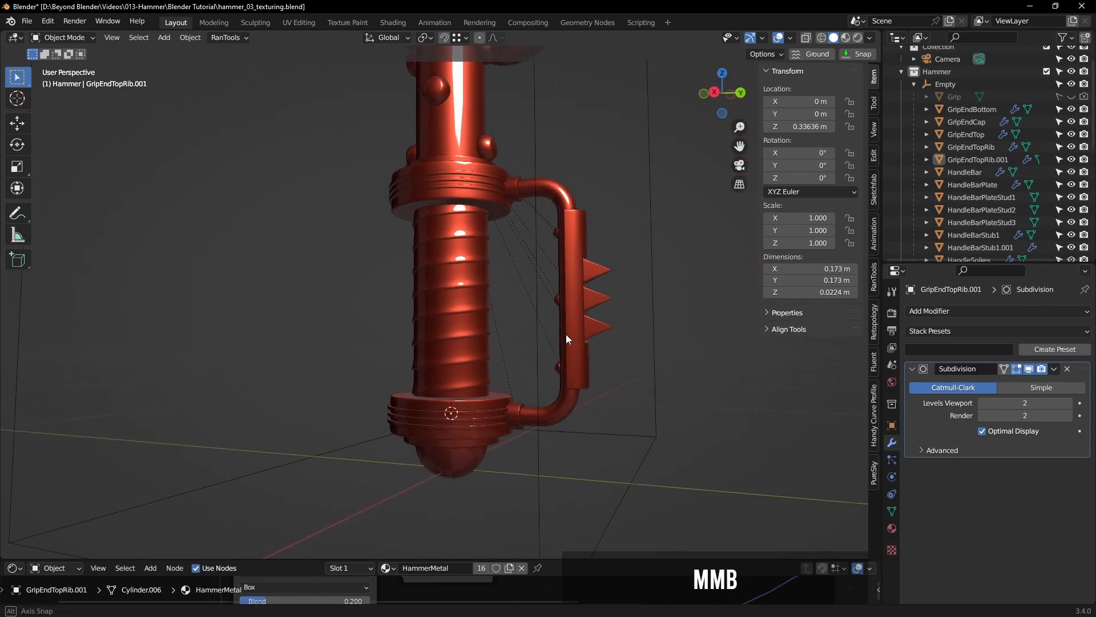
click(858, 38)
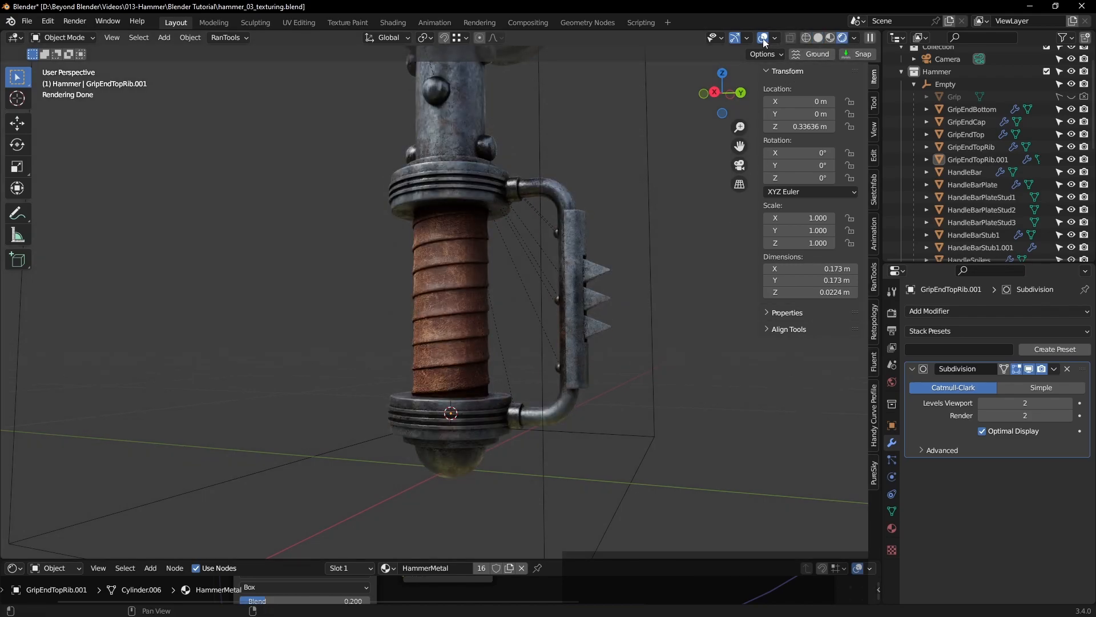
click(763, 38)
shift+middle_drag(599, 263, 656, 247)
shift+middle_drag(588, 223, 619, 363)
shift+middle_drag(597, 283, 619, 319)
mouse_move(580, 282)
shift+middle_down()
mouse_move(530, 289)
mouse_move(621, 308)
mouse_move(643, 298)
mouse_move(602, 249)
mouse_move(628, 276)
mouse_move(604, 286)
mouse_move(511, 282)
mouse_move(591, 286)
shift+middle_up()
scroll(598, 287, up, 2)
Step: Select the shaft's top collar in solid shading with overlays shown, and turn off its Subdivision display in the viewport
click(459, 258)
key(z)
click(563, 262)
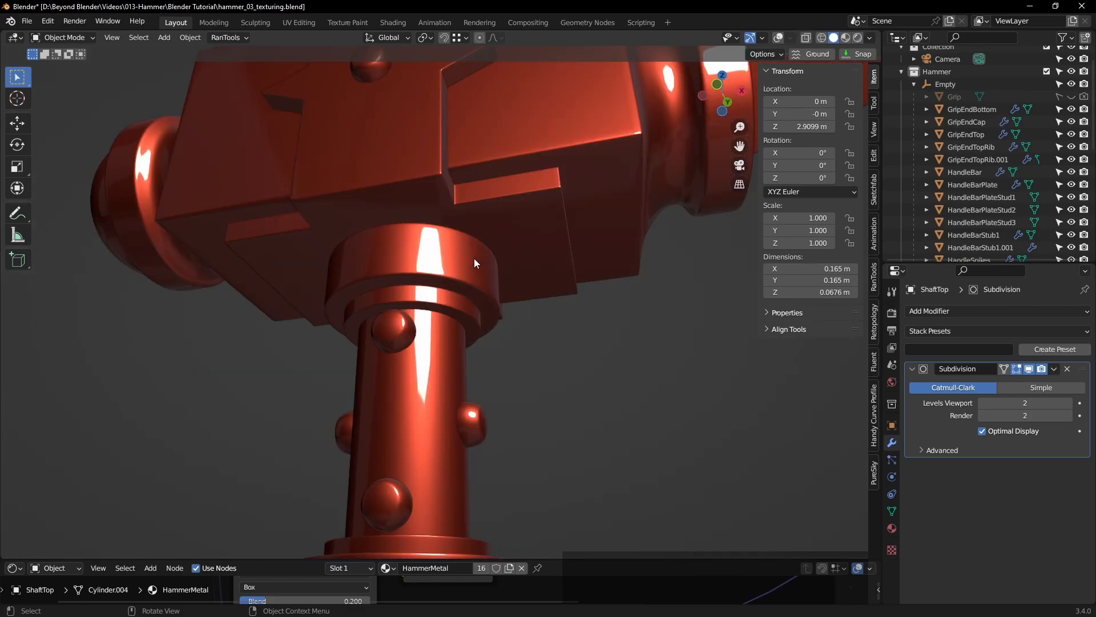
click(777, 38)
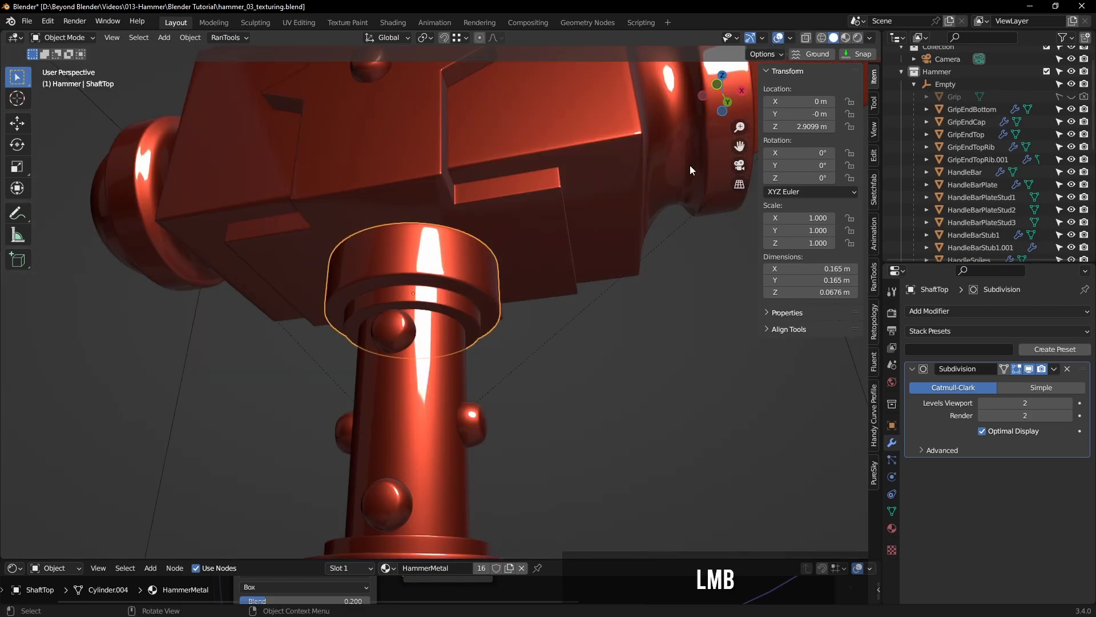
click(1029, 369)
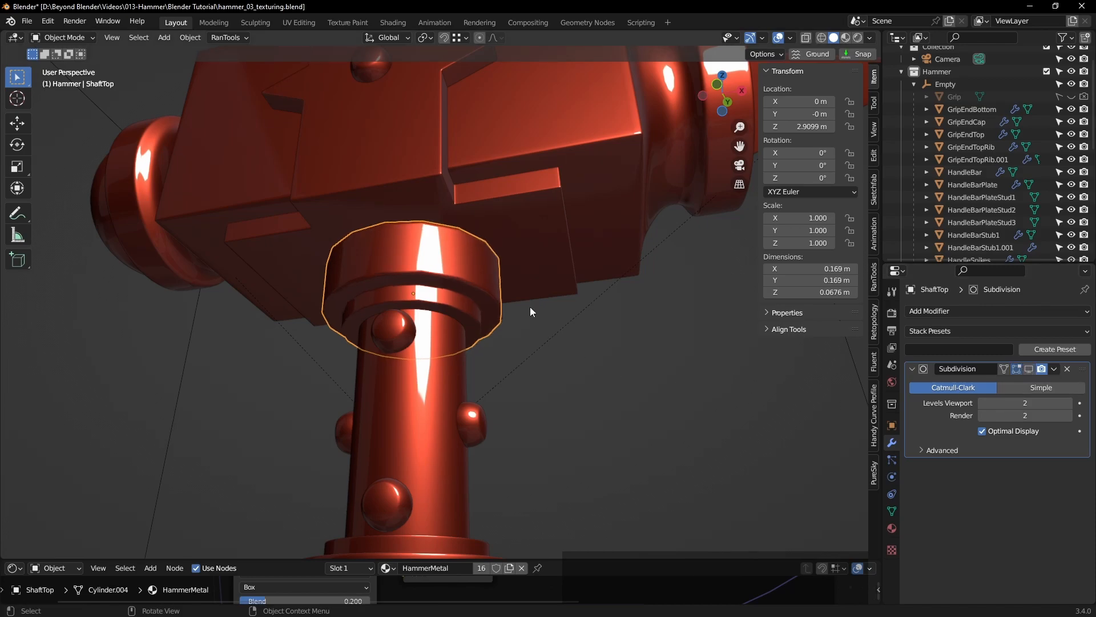
Step: Examine the top collar's base mesh in Edit Mode and isolated in local view, then return to the full hammer in Object Mode
key(Tab)
scroll(497, 282, up, 3)
click(709, 443)
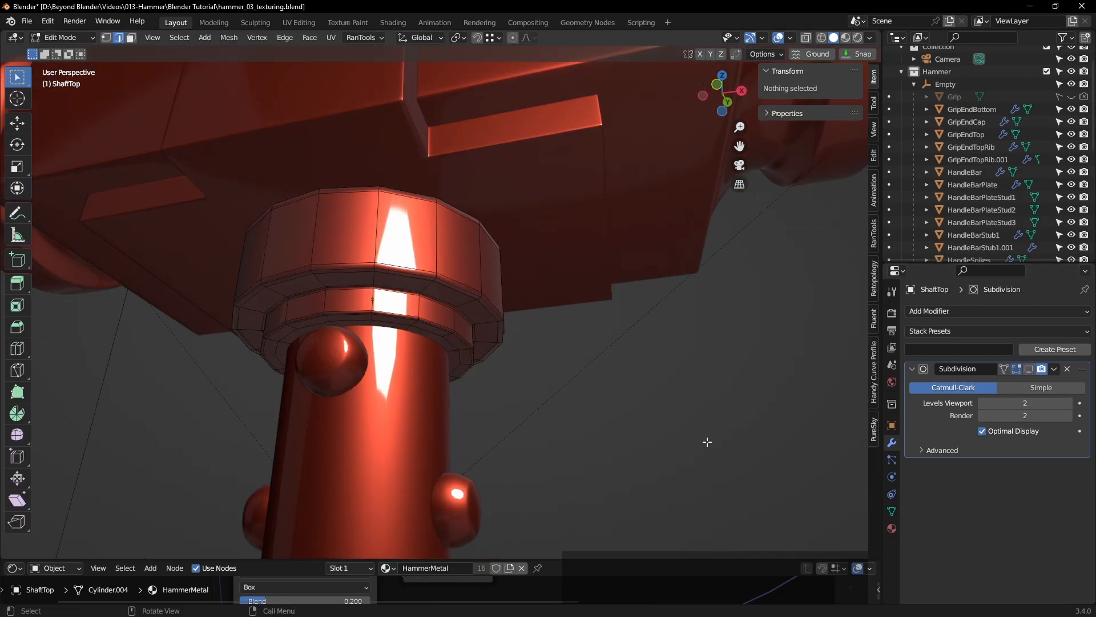
scroll(573, 364, up, 2)
scroll(574, 364, up, 2)
shift+middle_drag(482, 279, 633, 355)
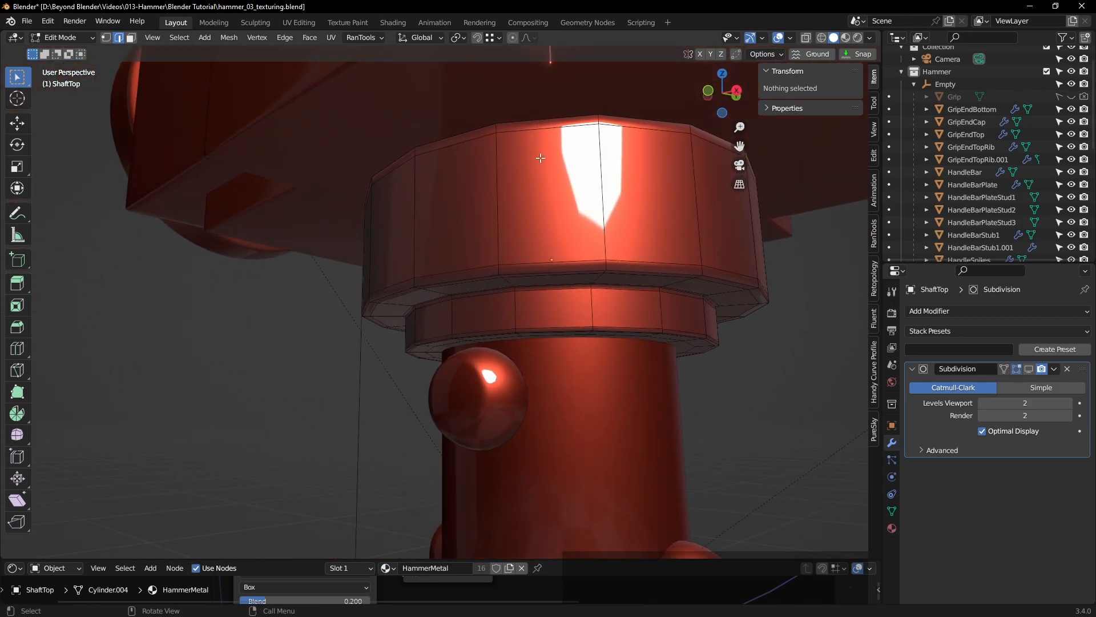
key(Tab)
key(KP_Divide)
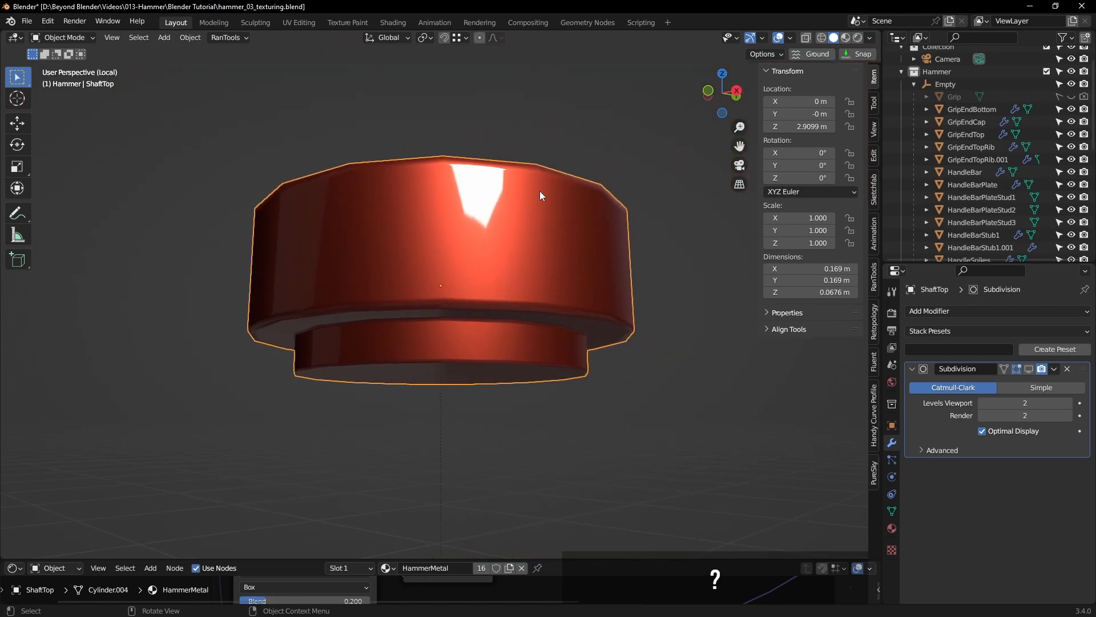
mouse_move(537, 177)
middle_down()
mouse_move(551, 249)
mouse_move(540, 174)
middle_up()
key(Tab)
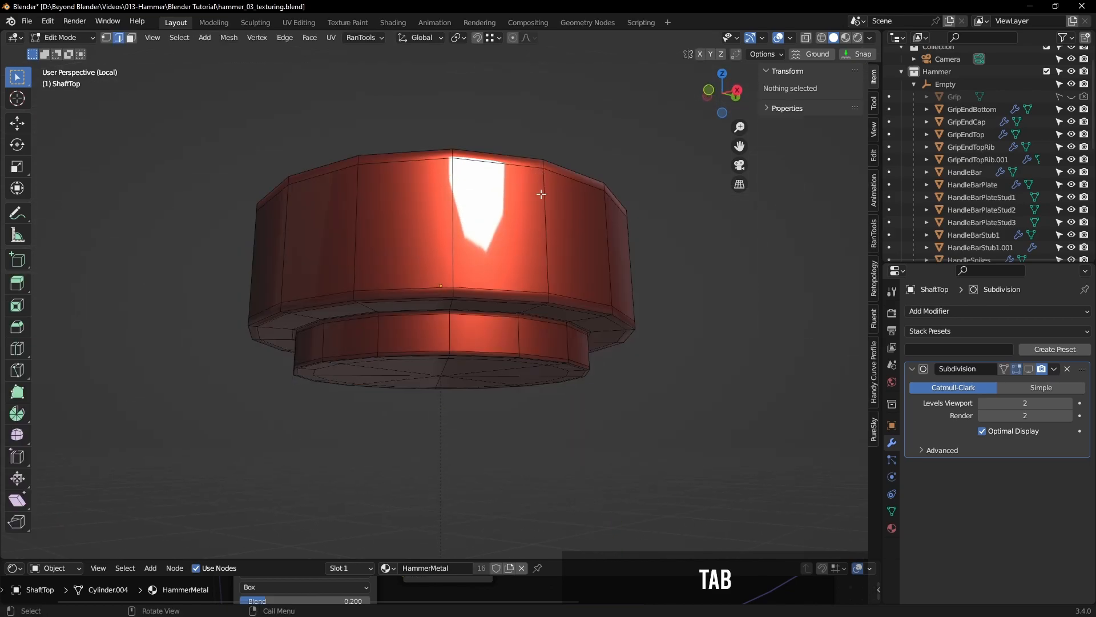
key(Tab)
key(KP_Divide)
scroll(594, 266, down, 5)
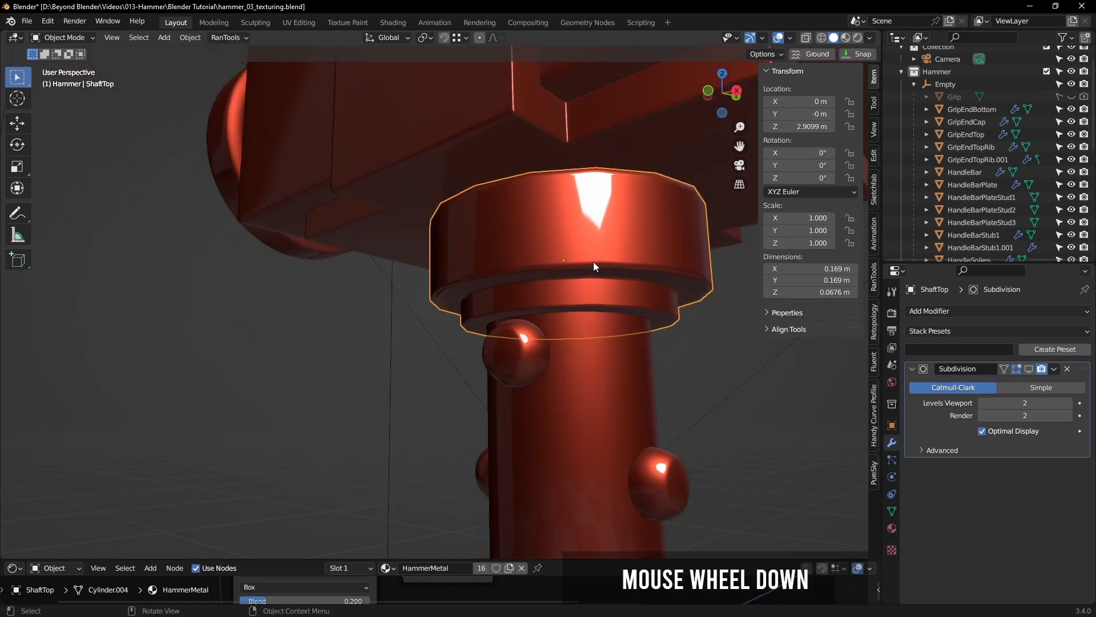
shift+middle_drag(659, 320, 709, 209)
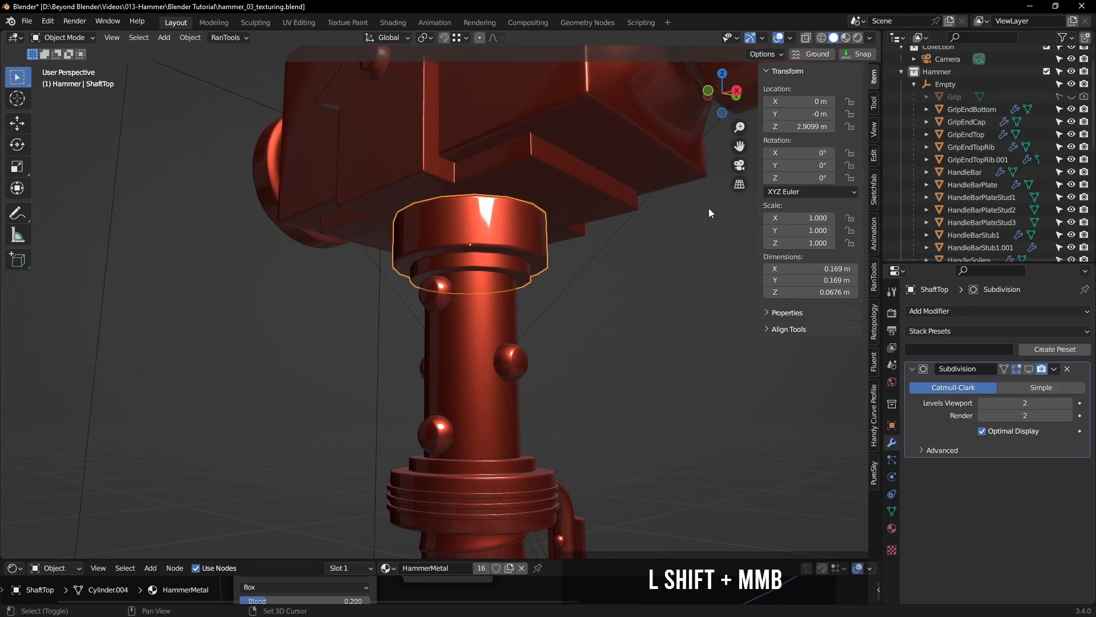
Step: Display the hammer in rendered shading without overlays and save the file
click(778, 38)
click(858, 38)
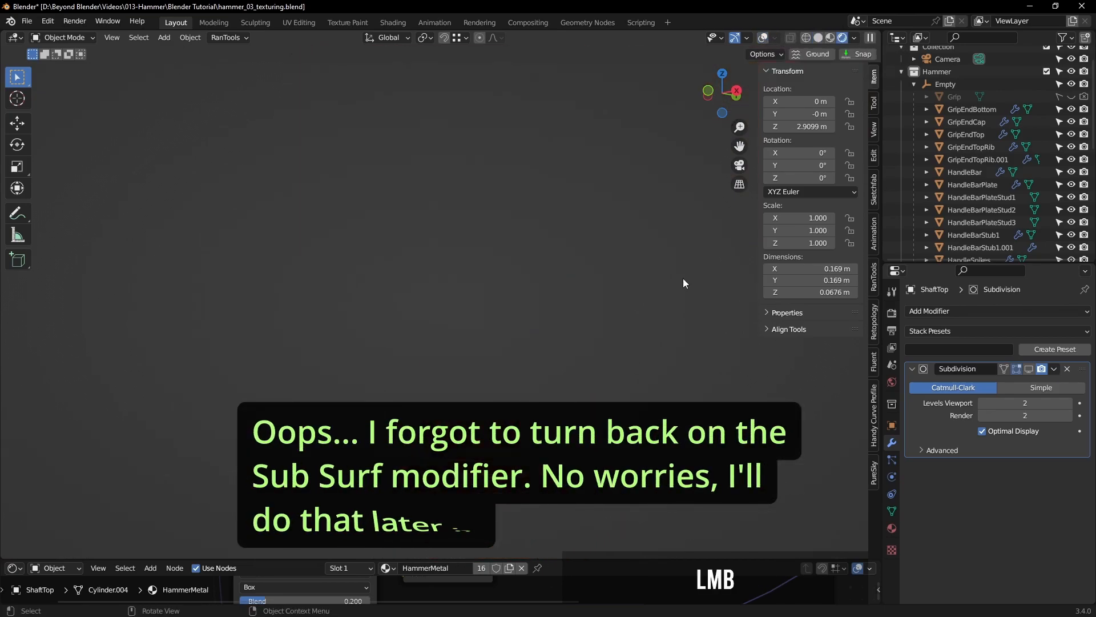
key(ctrl+s)
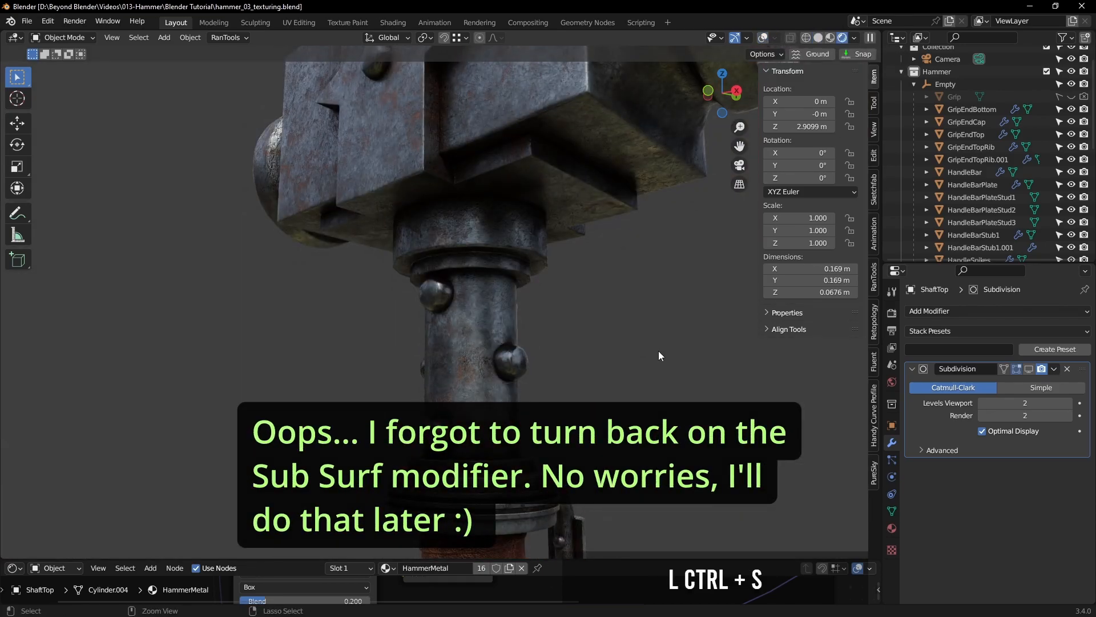
Step: Join the areas so that the 3D viewport takes over the space of the Shader Editor below the hammer
shift+middle_drag(609, 324, 554, 322)
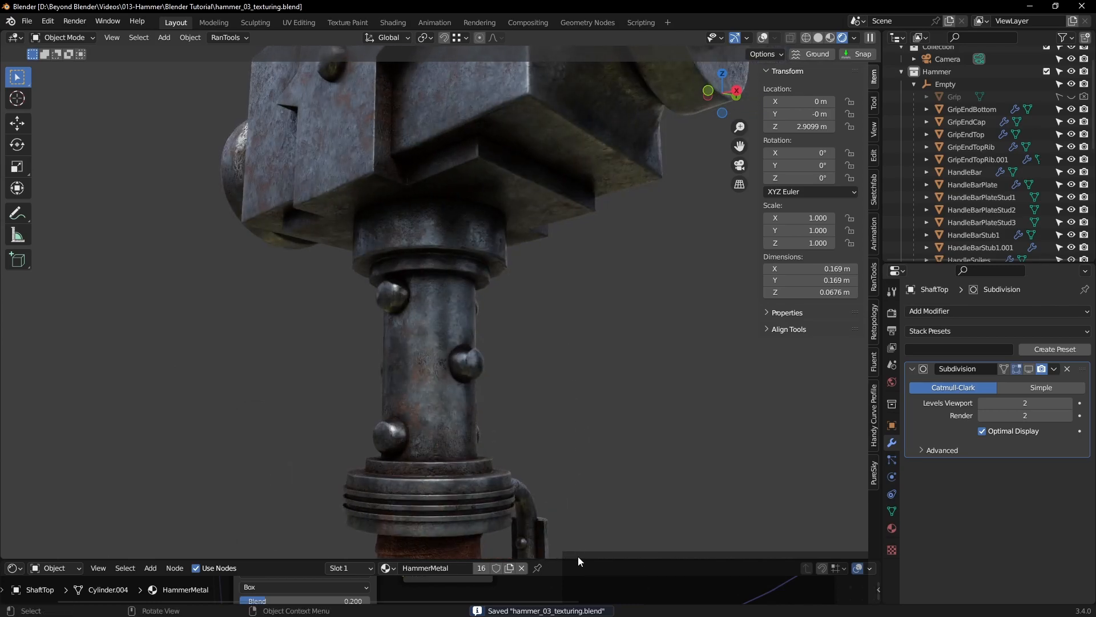
right_click(535, 558)
click(518, 561)
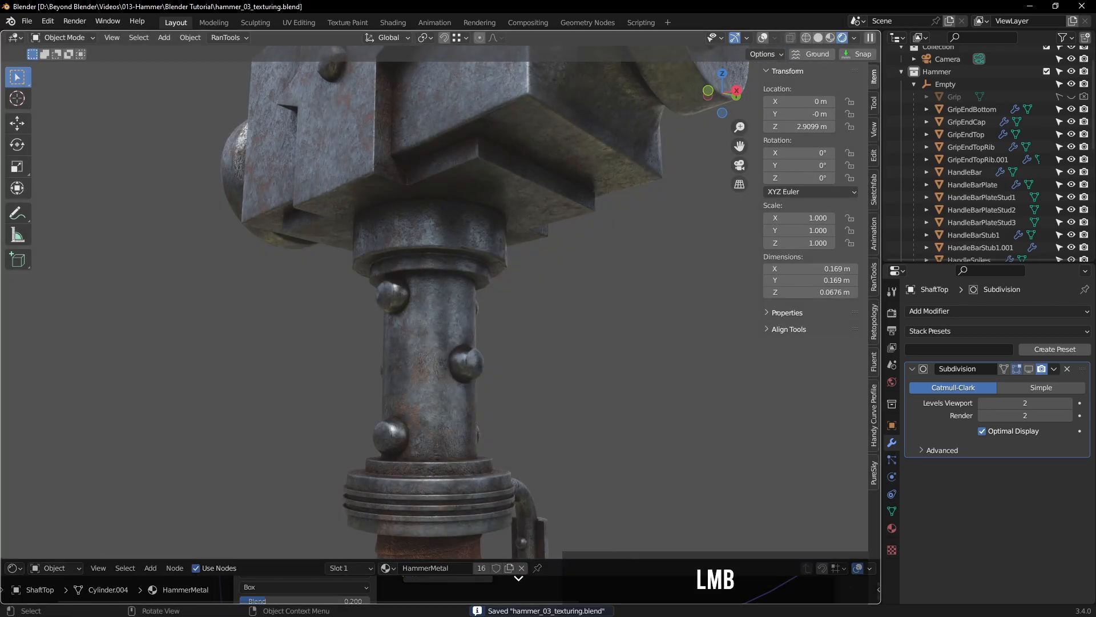
click(518, 579)
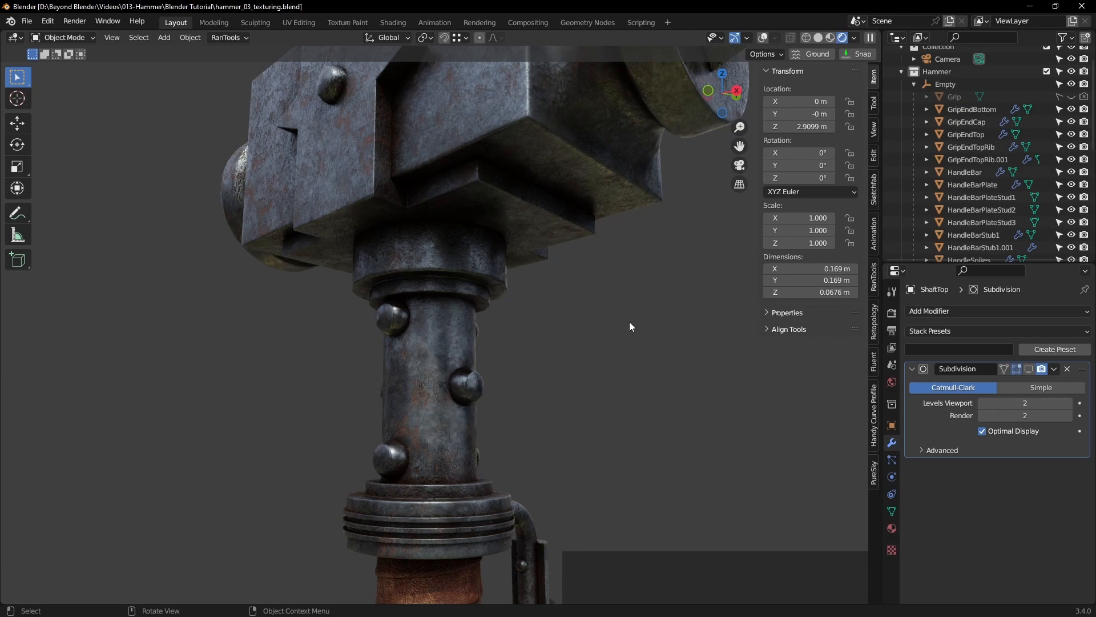
middle_drag(611, 311, 592, 371)
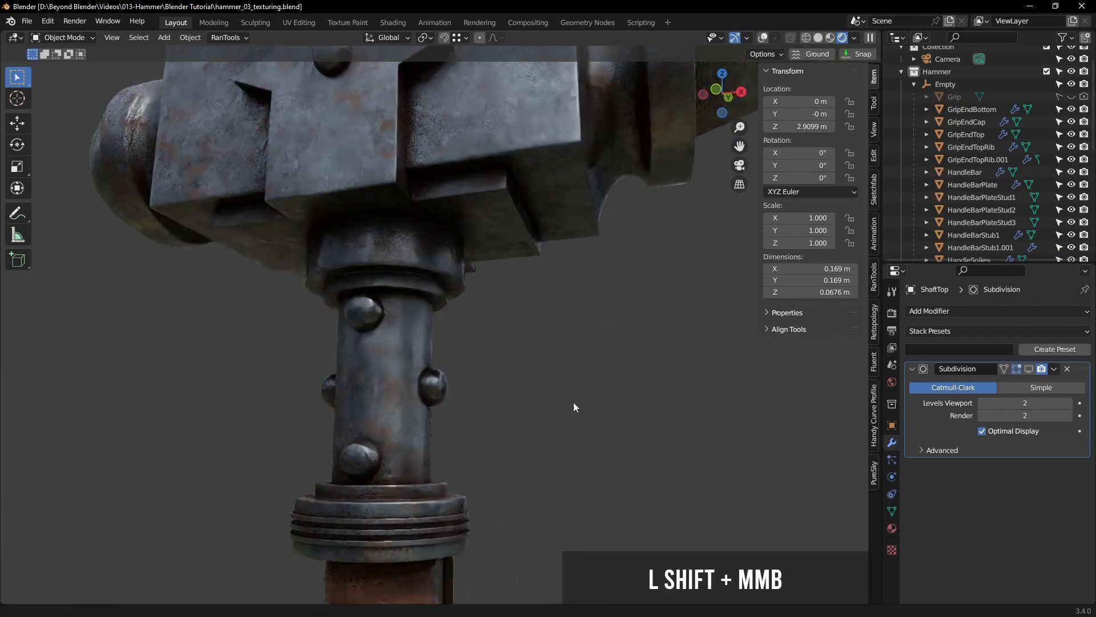
Step: Select the lower stud on the shaft, show the viewport overlays, and open the stud in Edit Mode with face selection
shift+middle_drag(573, 412, 619, 282)
scroll(487, 344, up, 5)
middle_drag(514, 336, 725, 216)
click(511, 375)
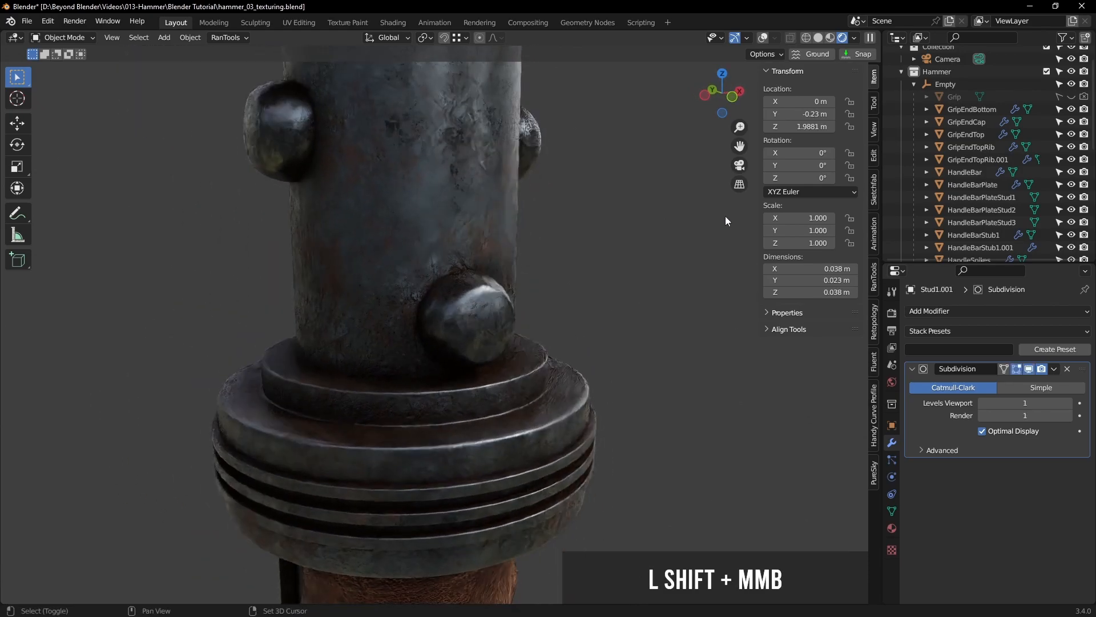
click(764, 37)
middle_drag(741, 73, 597, 285)
key(Tab)
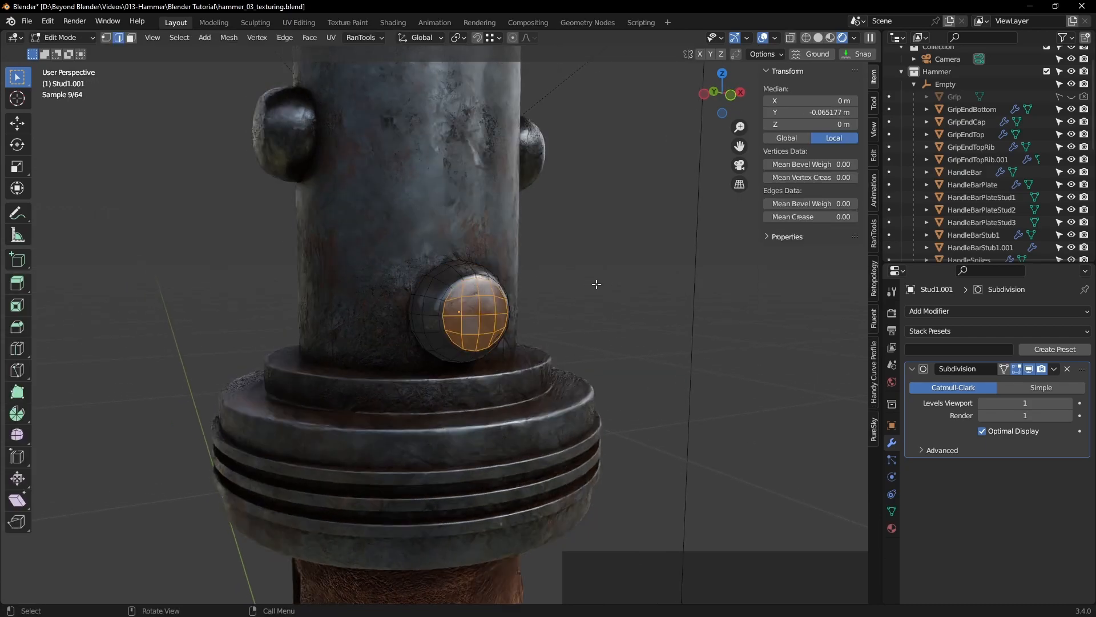
click(506, 314)
key(3)
click(492, 305)
key(g)
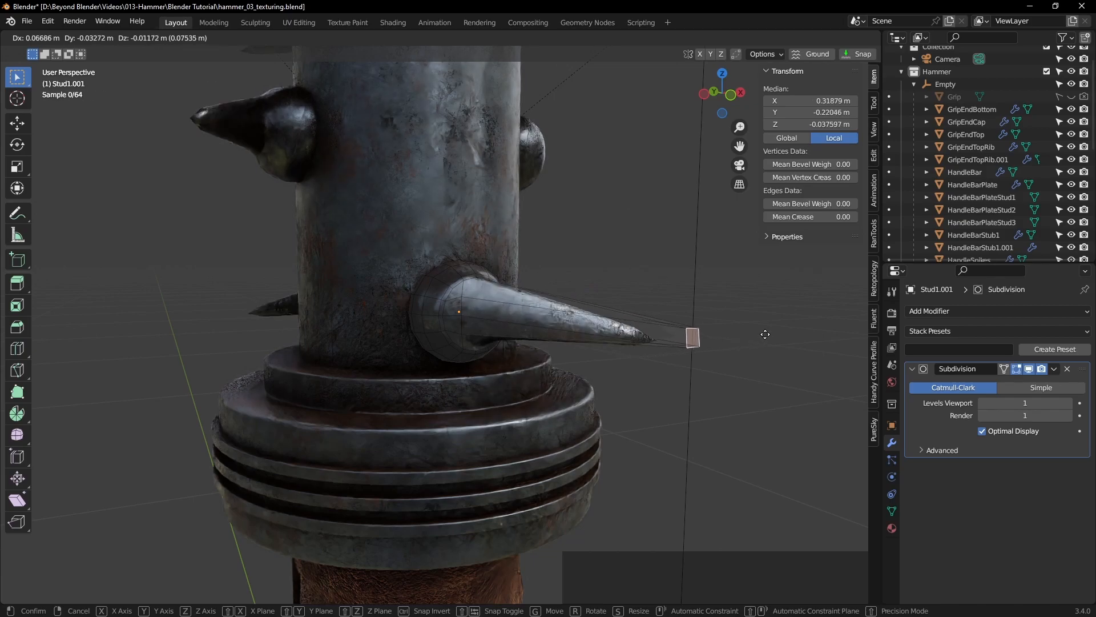
right_click(729, 336)
middle_drag(729, 335, 580, 337)
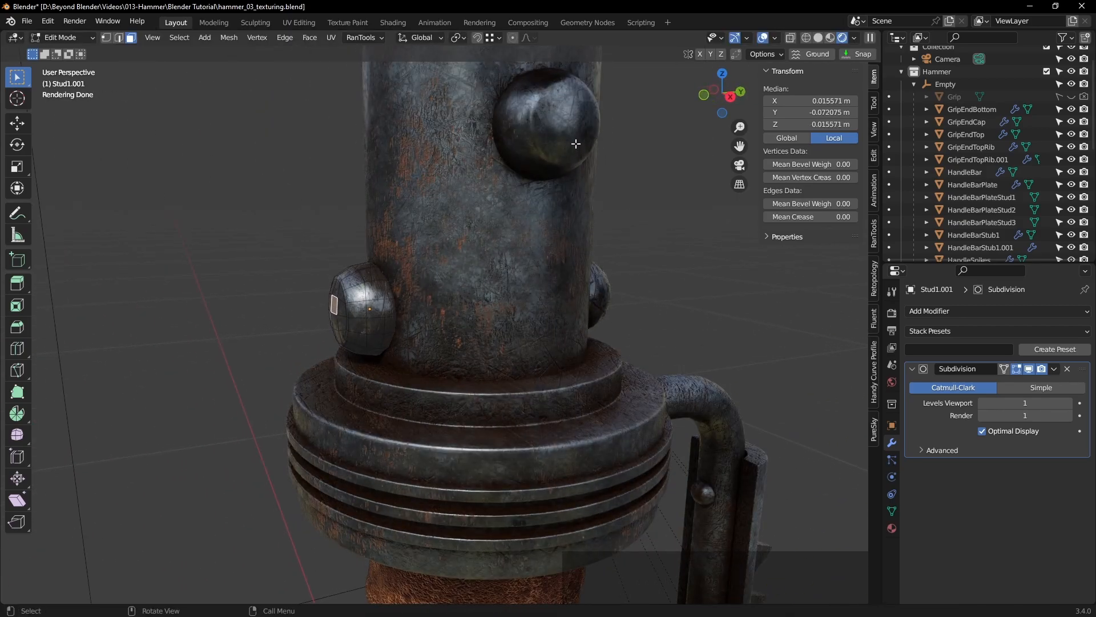
key(g)
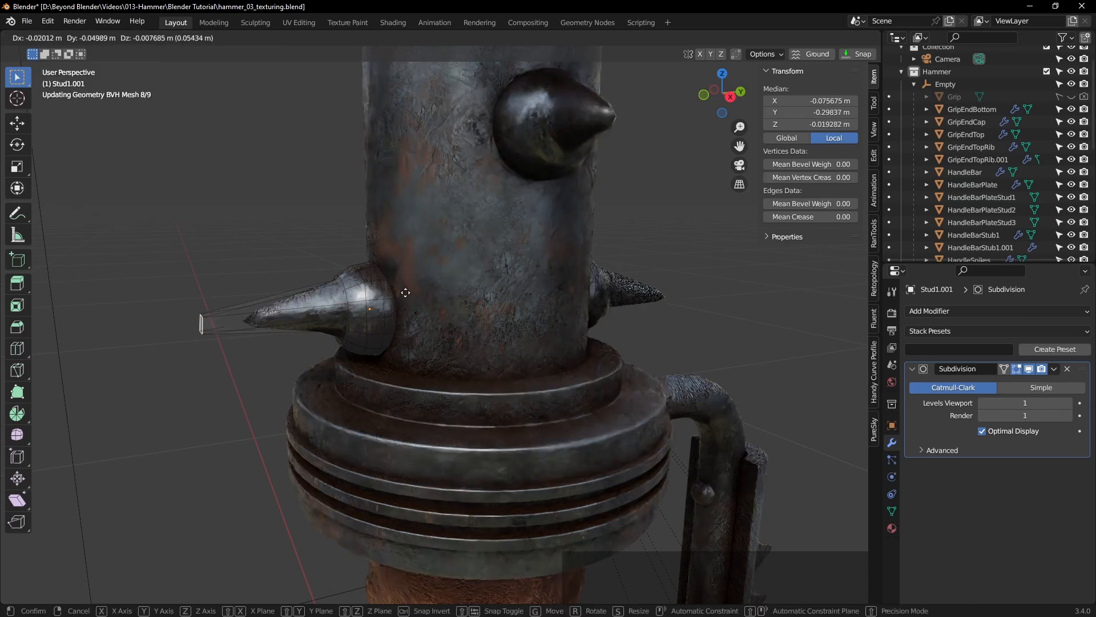
right_click(411, 294)
Step: Select two neighbouring faces on the stud's front and push them inward about 0.001 m along the Y axis with the Move tool
mouse_move(411, 294)
middle_down()
mouse_move(485, 303)
mouse_move(511, 291)
mouse_move(466, 305)
mouse_move(477, 284)
mouse_move(426, 296)
mouse_move(407, 287)
middle_up()
scroll(496, 295, up, 2)
scroll(408, 287, up, 2)
click(401, 280)
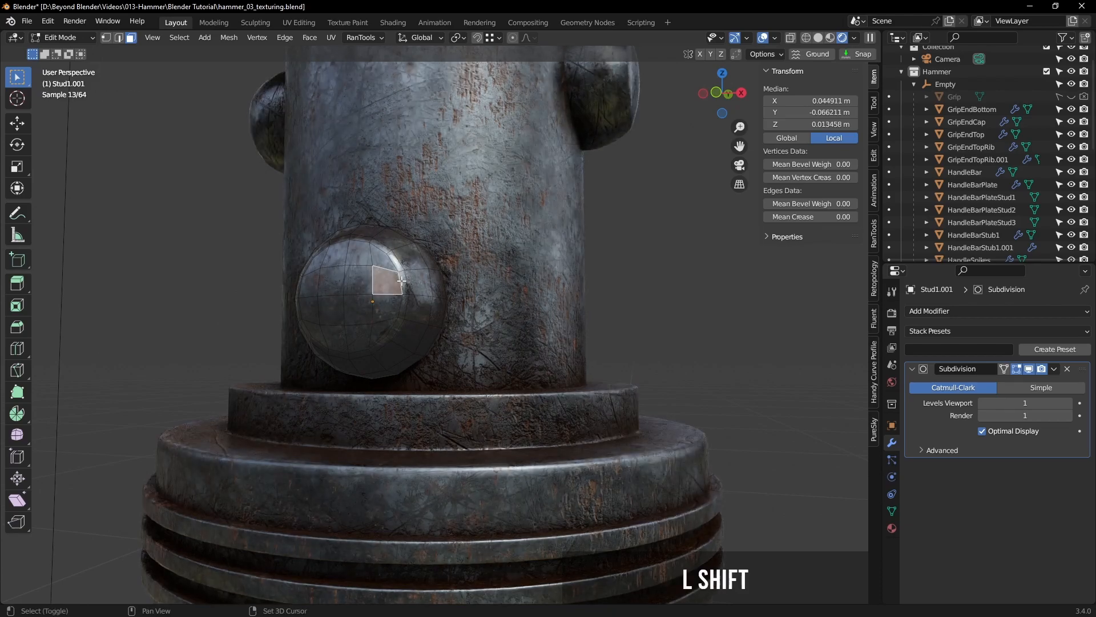
shift+click(404, 281)
middle_drag(404, 280, 440, 310)
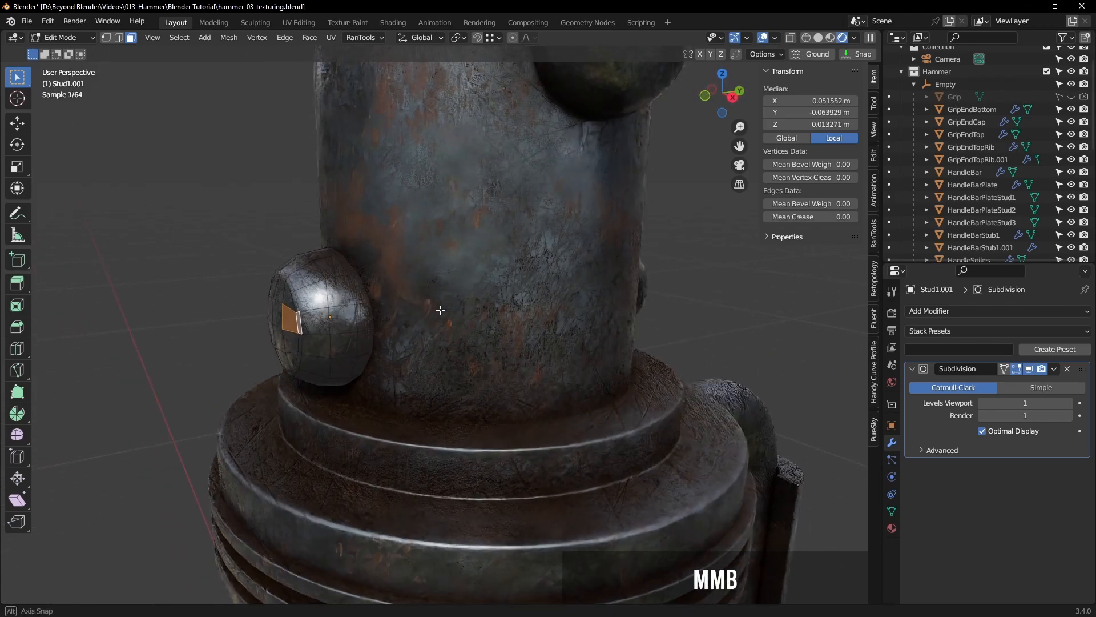
click(17, 124)
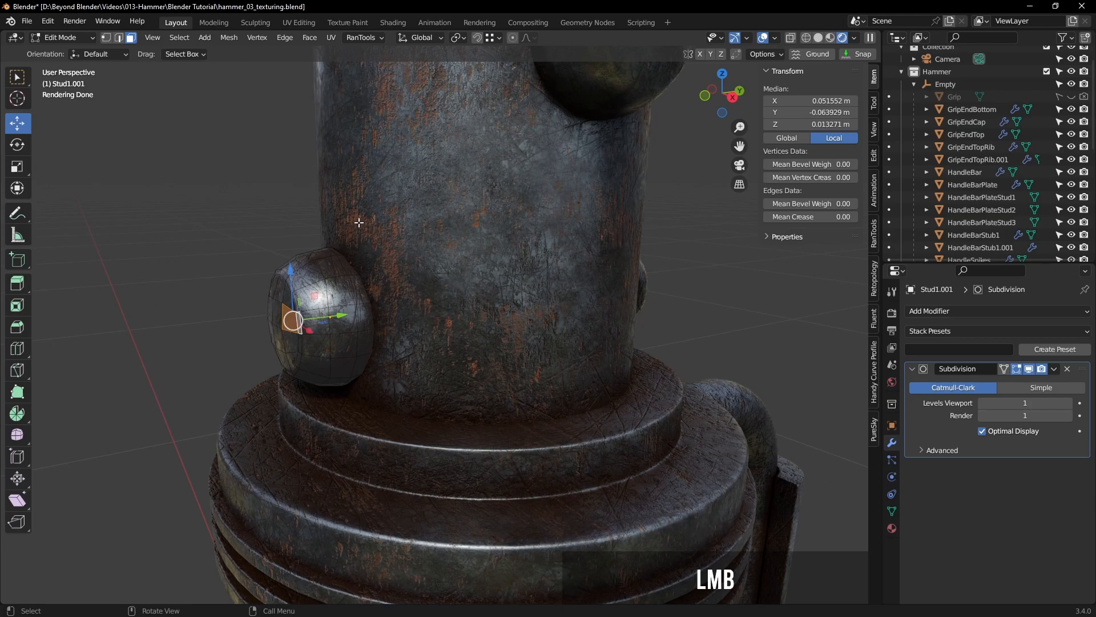
middle_drag(343, 214, 379, 242)
shift+middle_drag(455, 223, 457, 340)
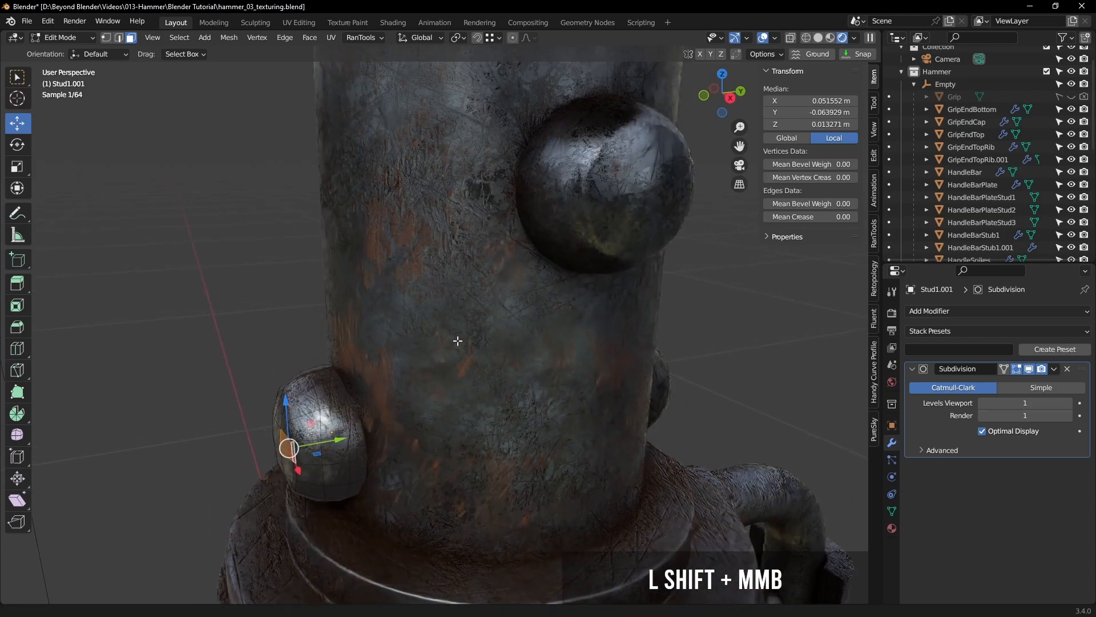
drag(340, 440, 343, 440)
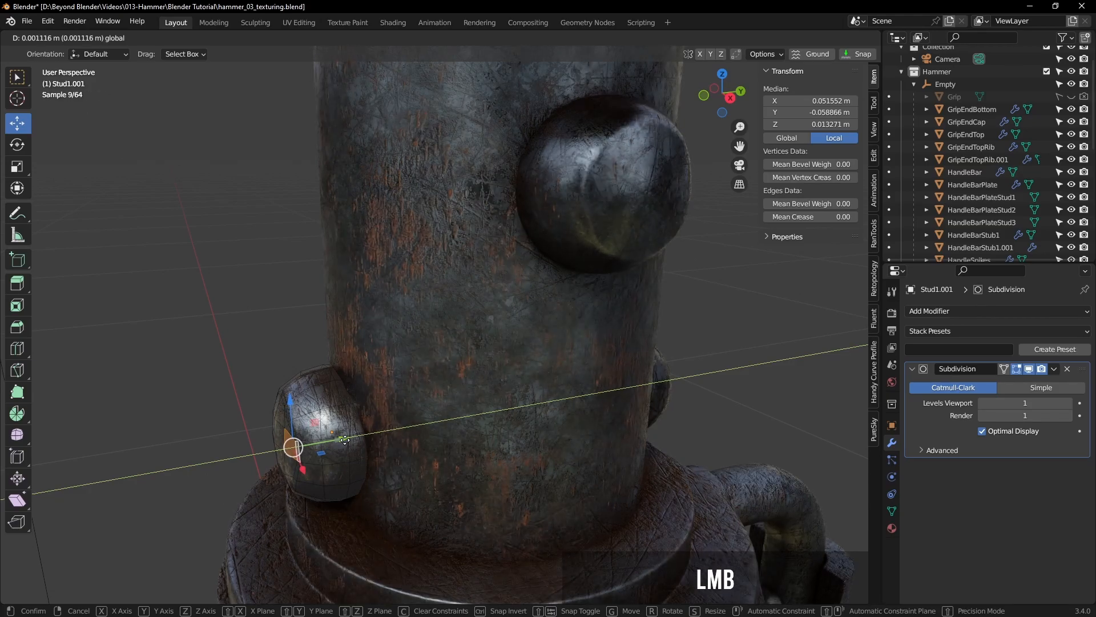
drag(345, 439, 344, 440)
Step: Select three neighbouring faces near the stud's lower front edge and push them slightly inward along the Y axis
middle_drag(417, 399, 603, 365)
scroll(350, 379, down, 2)
scroll(596, 406, up, 2)
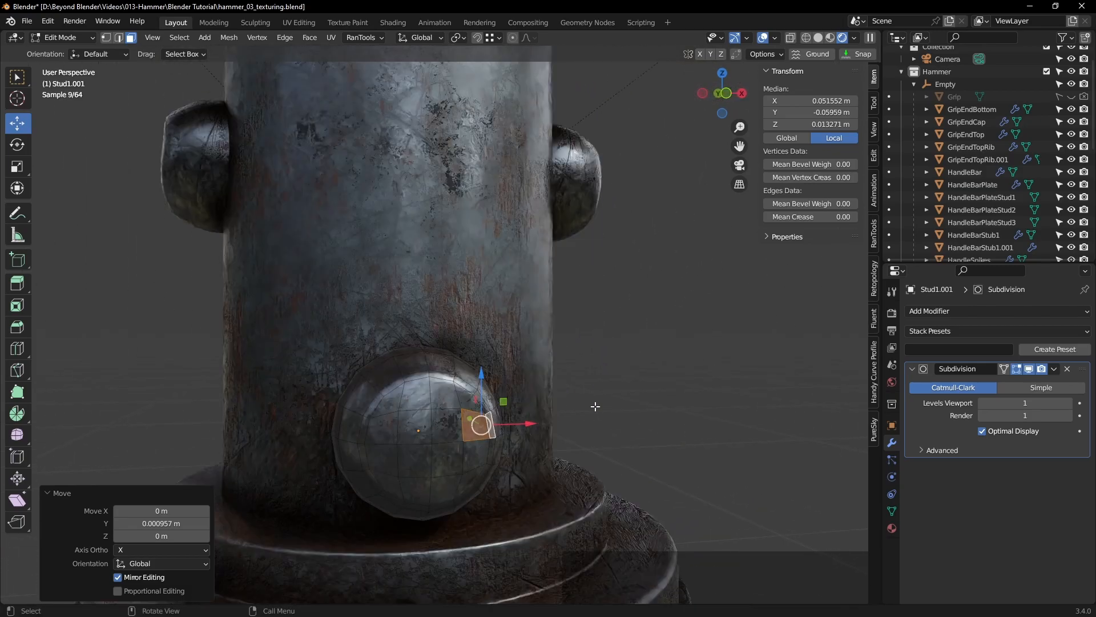
shift+middle_drag(595, 409, 624, 352)
scroll(641, 340, up, 3)
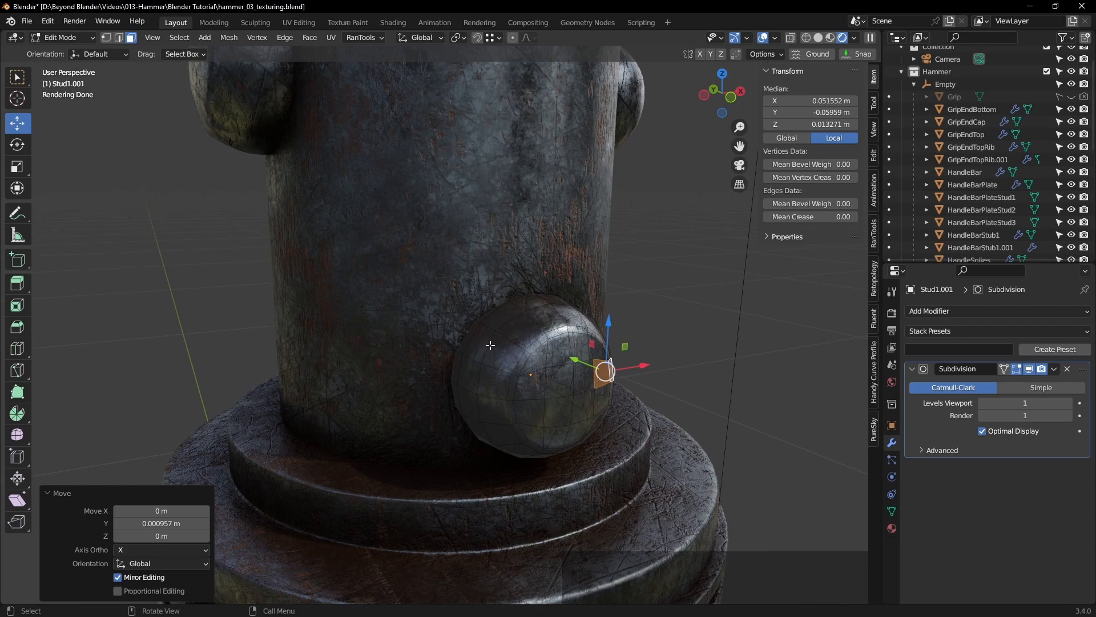
middle_drag(565, 393, 580, 390)
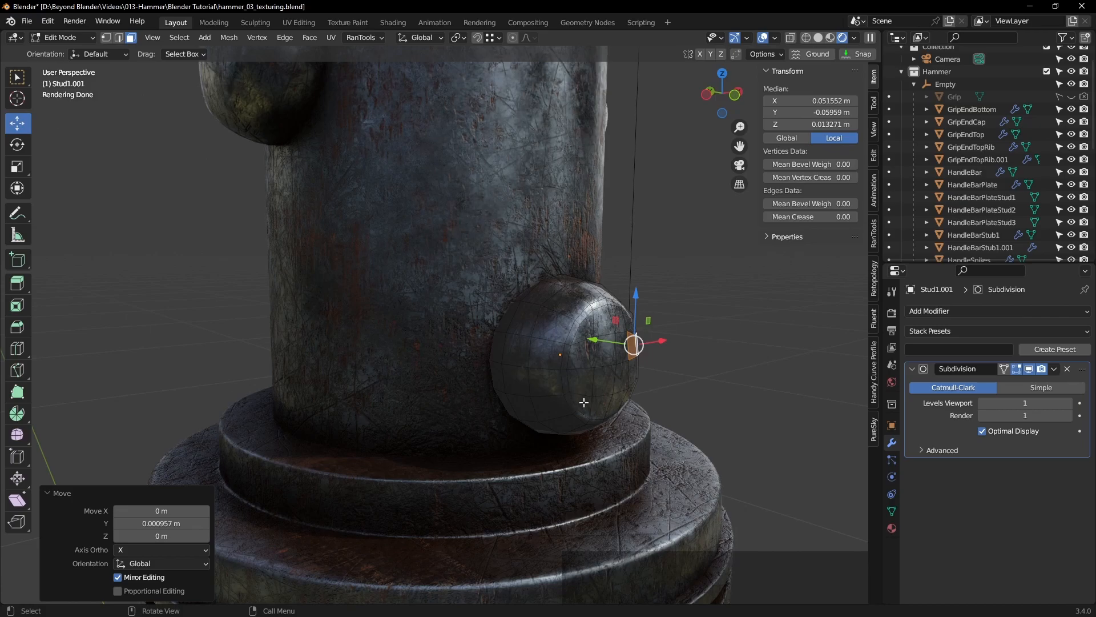
click(583, 403)
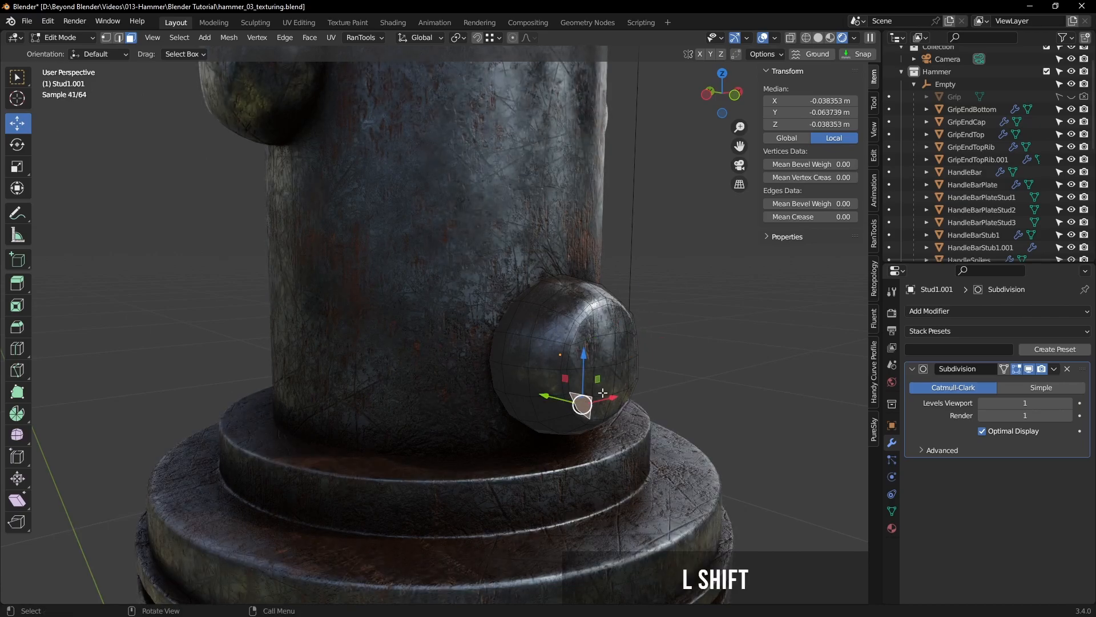
shift+middle_drag(597, 394, 502, 316)
scroll(501, 337, up, 5)
shift+click(464, 279)
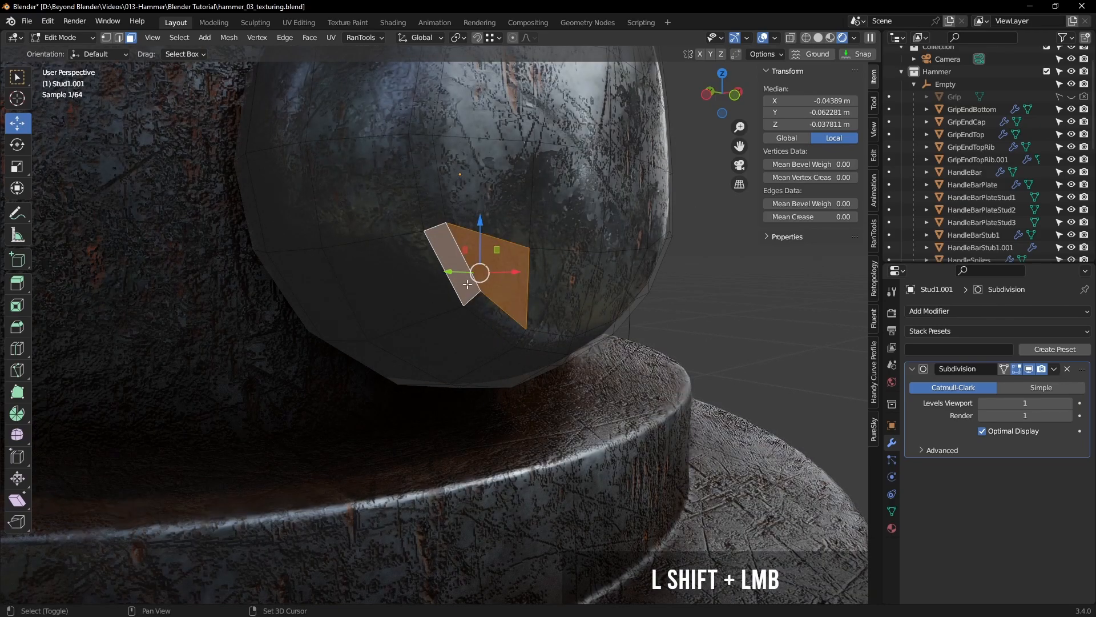
shift+click(497, 318)
middle_drag(558, 318, 597, 330)
scroll(686, 345, up, 3)
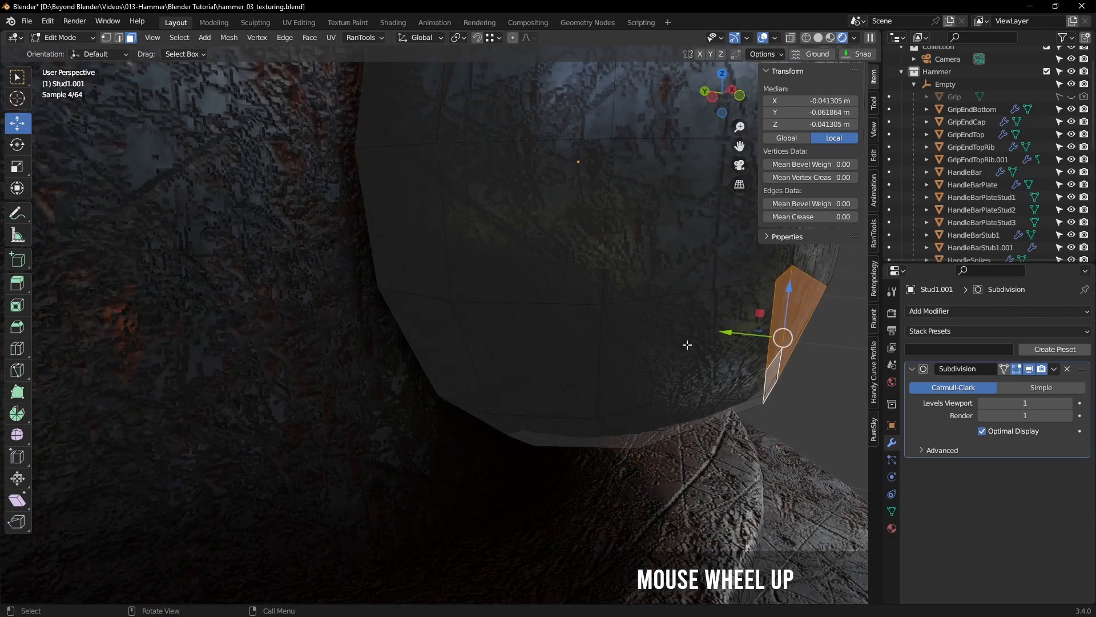
drag(729, 331, 719, 330)
Step: Leave Edit Mode and examine the dented stud on the shaft from several angles
scroll(720, 330, down, 3)
shift+middle_drag(719, 330, 668, 401)
scroll(668, 401, down, 3)
key(Tab)
click(788, 423)
middle_drag(788, 422, 500, 398)
scroll(637, 381, down, 3)
Step: Reopen the stud in Edit Mode with vertex selection and nudge one vertex near its outer rim slightly inward
key(Tab)
middle_drag(383, 381, 657, 404)
click(689, 380)
scroll(657, 404, up, 2)
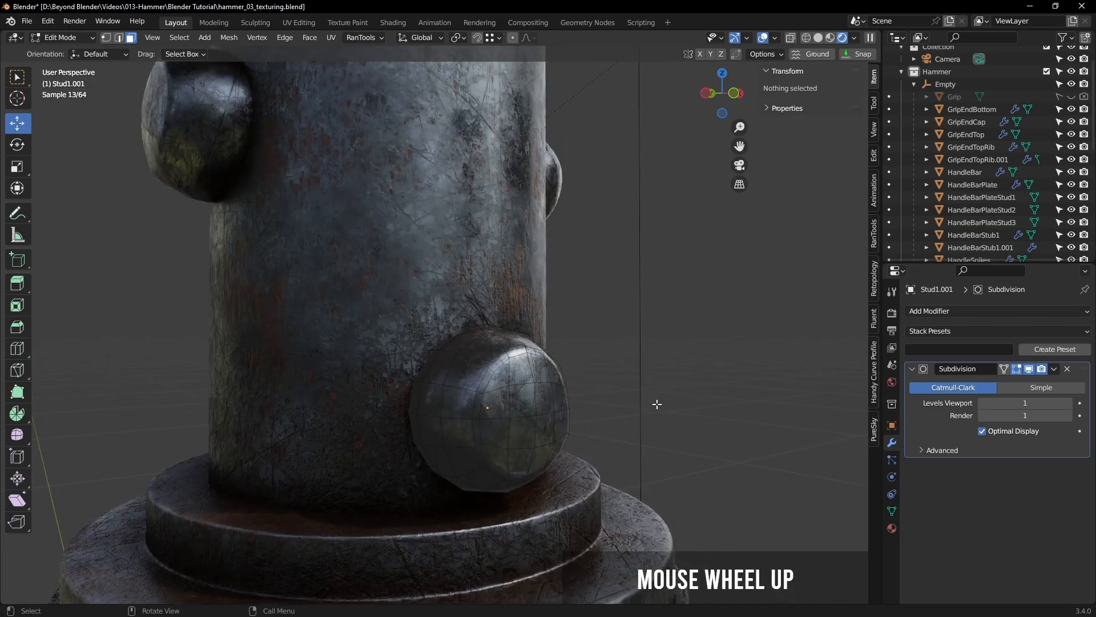
mouse_move(553, 420)
middle_down()
mouse_move(570, 398)
mouse_move(580, 409)
mouse_move(565, 409)
middle_up()
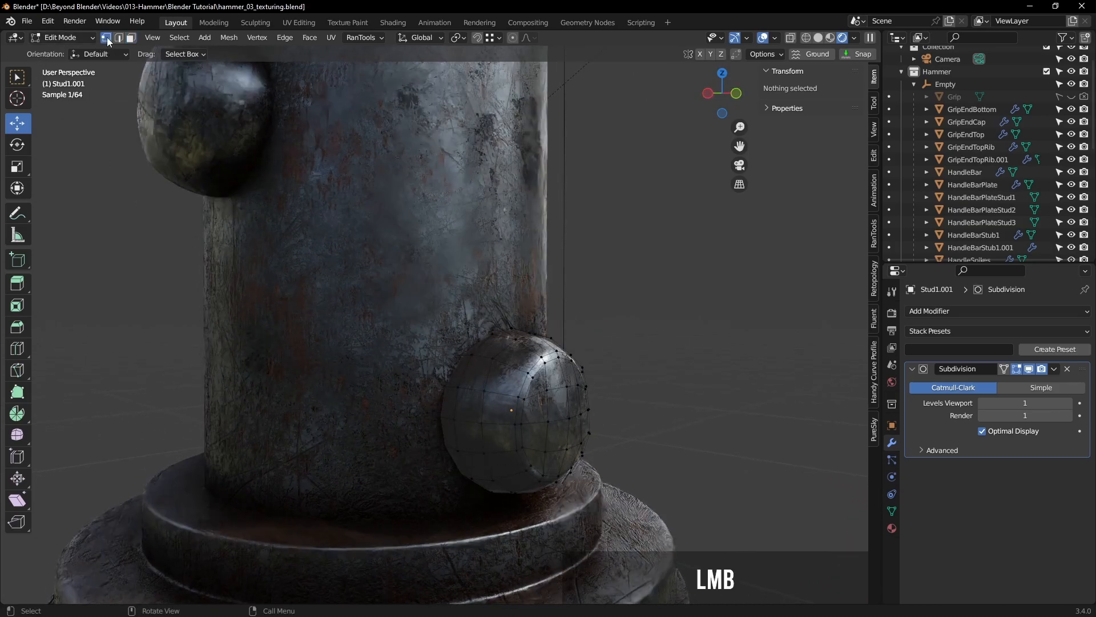
shift+middle_drag(600, 287, 512, 386)
scroll(602, 347, up, 2)
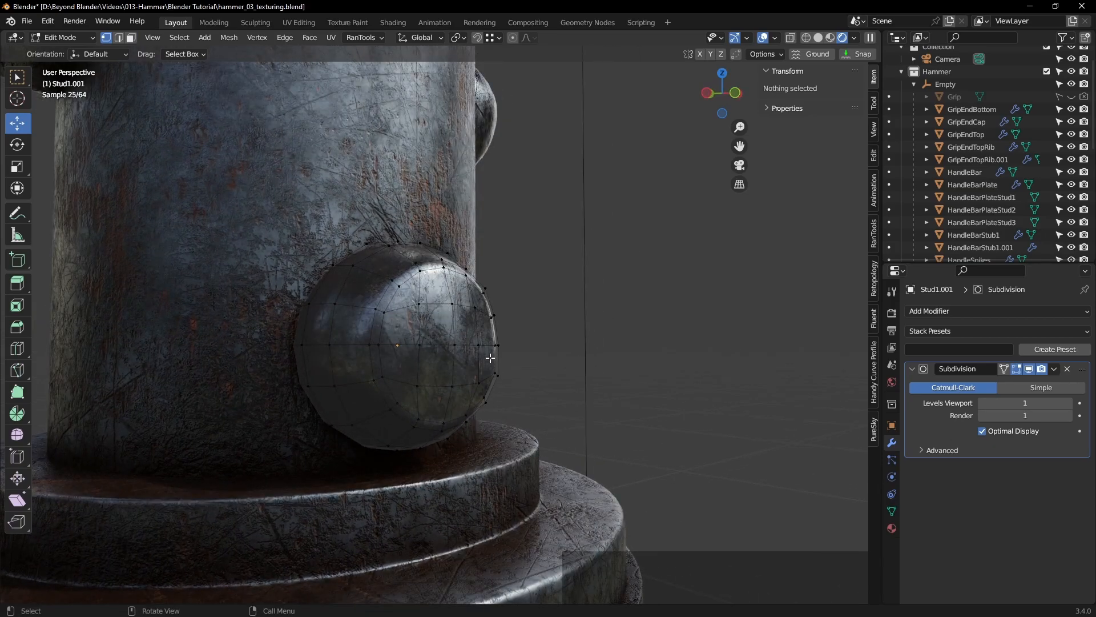
click(476, 308)
middle_drag(476, 308, 497, 355)
drag(497, 355, 493, 354)
Step: Return to Object Mode with the full hammer in view and save the file
key(Tab)
scroll(566, 355, down, 4)
middle_drag(637, 360, 684, 315)
scroll(410, 335, down, 3)
scroll(457, 364, down, 5)
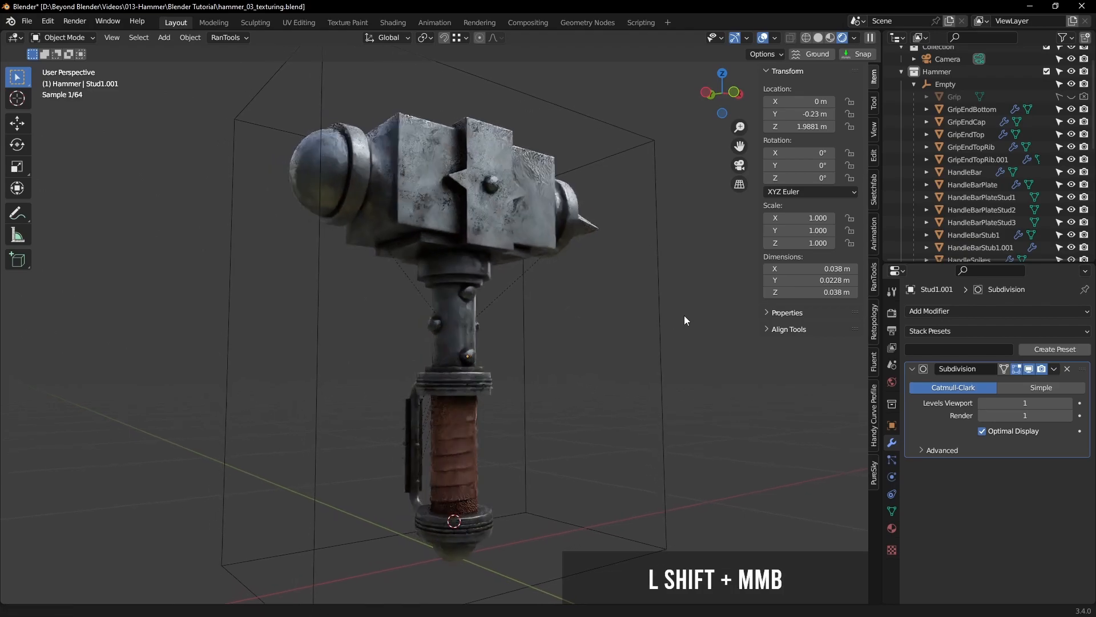
key(ctrl+s)
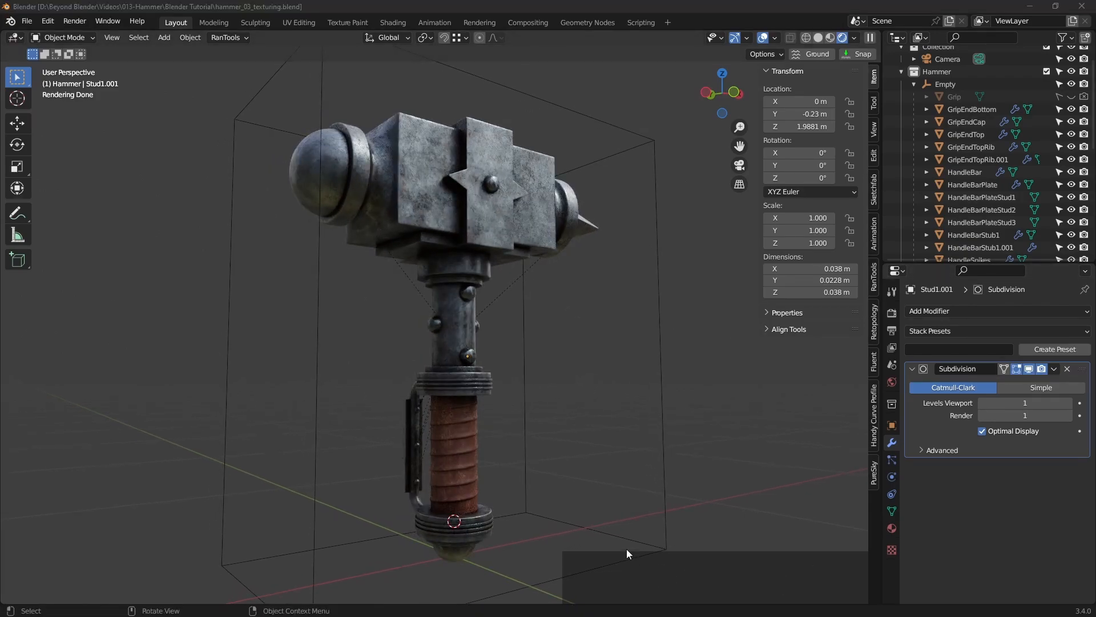
Step: Split the 3D viewport horizontally, switch the lower area to the Shader Editor, and save the file
middle_drag(648, 302, 550, 321)
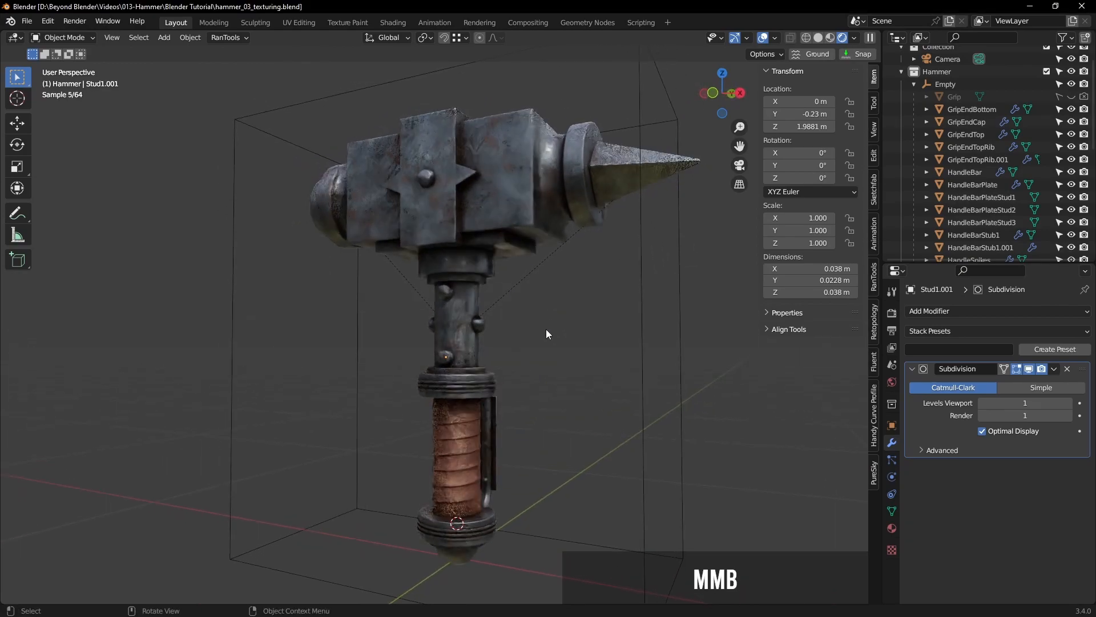
drag(879, 33, 856, 298)
click(15, 307)
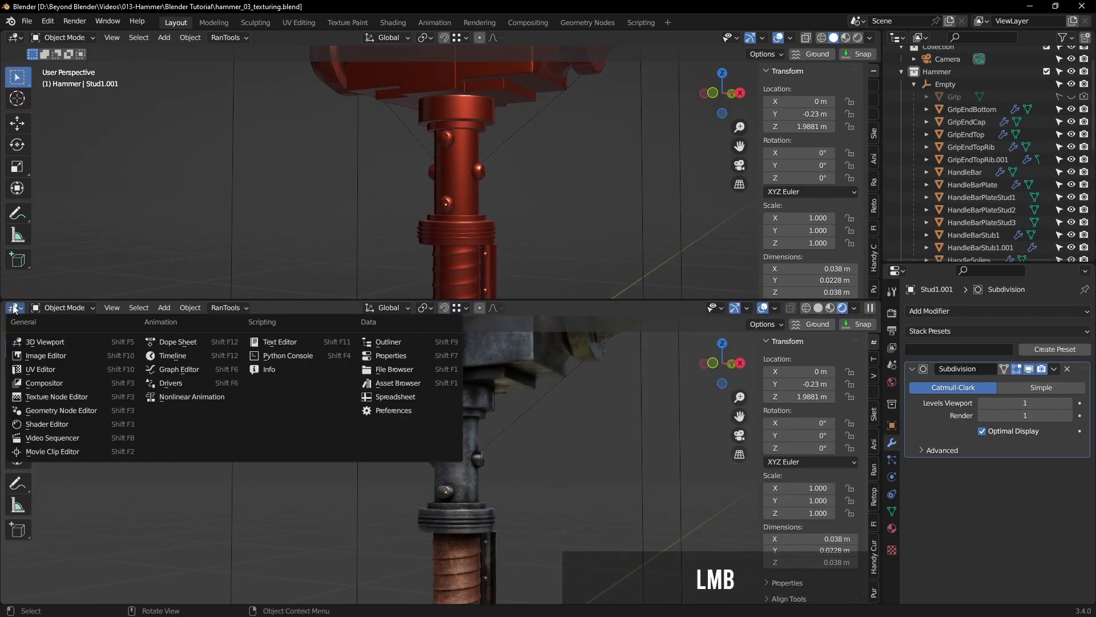
click(40, 428)
scroll(437, 183, down, 3)
shift+middle_drag(437, 183, 655, 179)
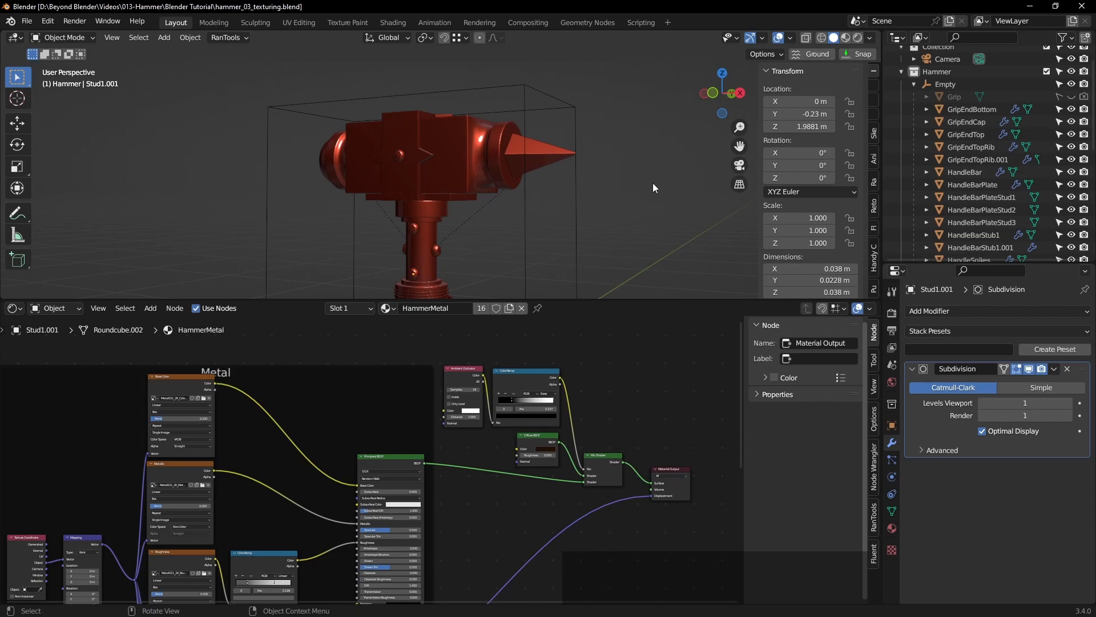
key(ctrl+s)
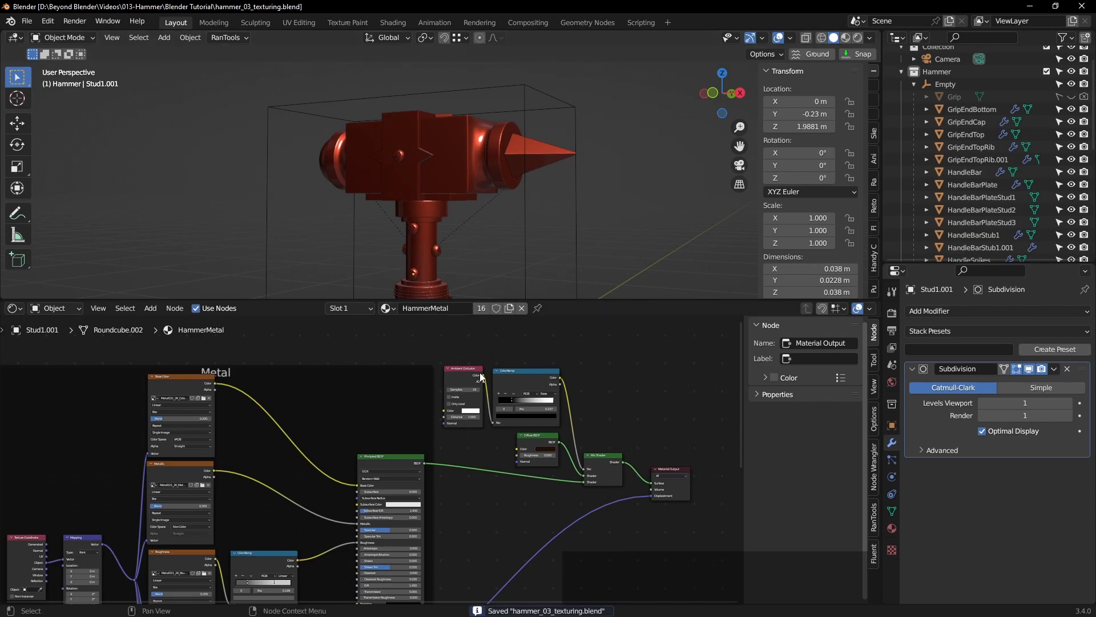
Step: Resize the areas so that the 3D viewport shows the whole hammer above a smaller Shader Editor
drag(592, 299, 594, 176)
scroll(515, 266, down, 3)
shift+middle_drag(516, 265, 567, 221)
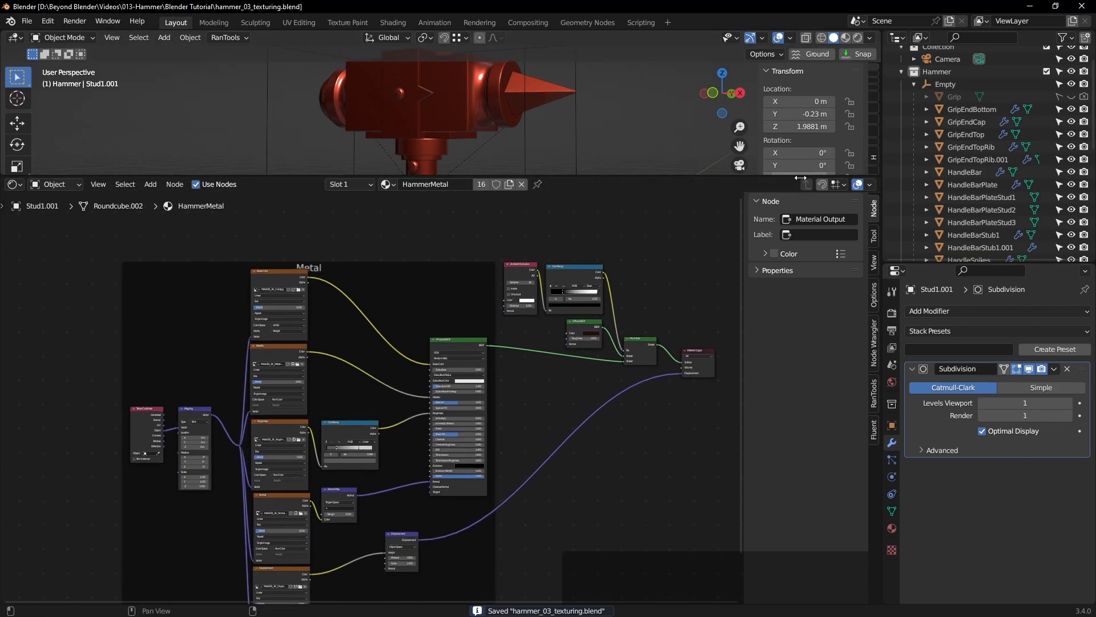
scroll(507, 154, down, 3)
shift+middle_drag(507, 155, 491, 114)
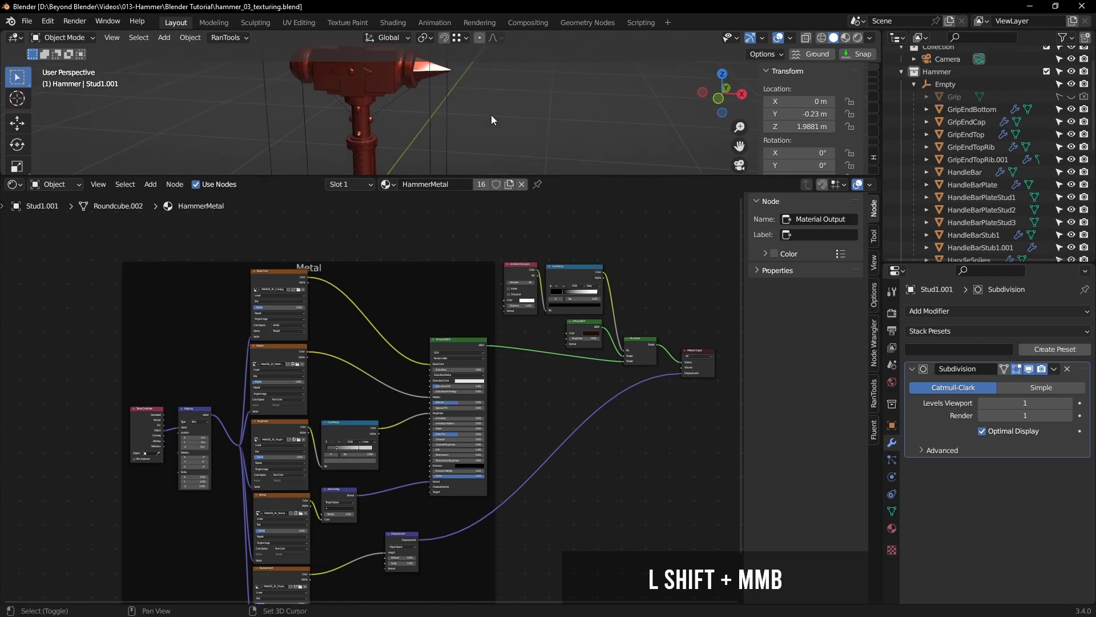
drag(513, 174, 513, 449)
Step: Make the Scene Collection active, add an ico sphere with 5 subdivisions, and shade it smooth
key(shift+a)
mouse_move(533, 350)
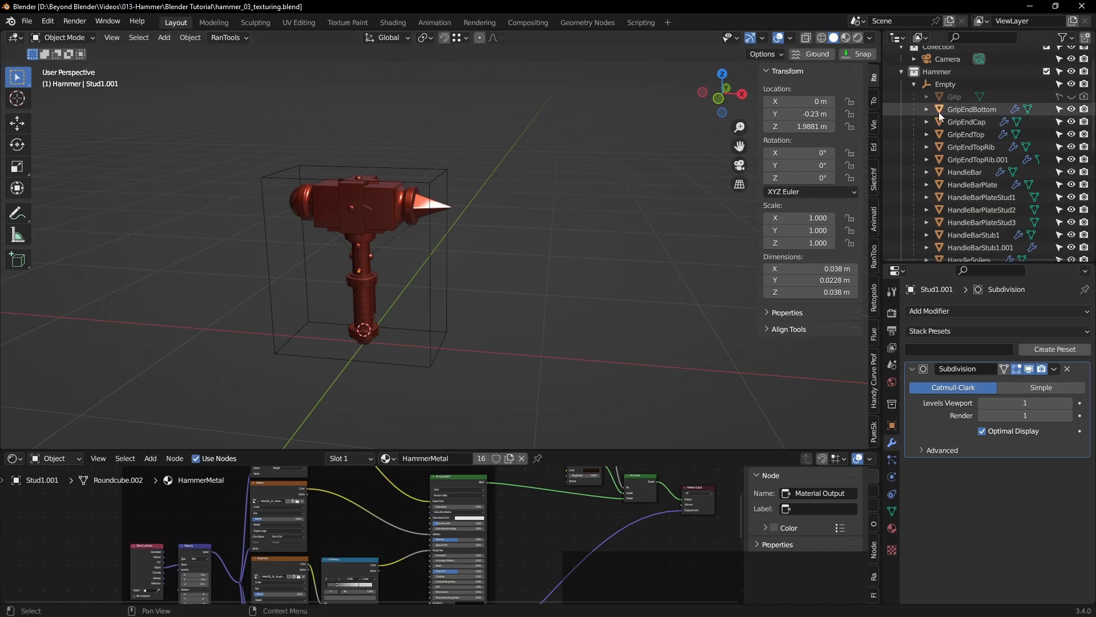
scroll(936, 102, up, 2)
click(944, 53)
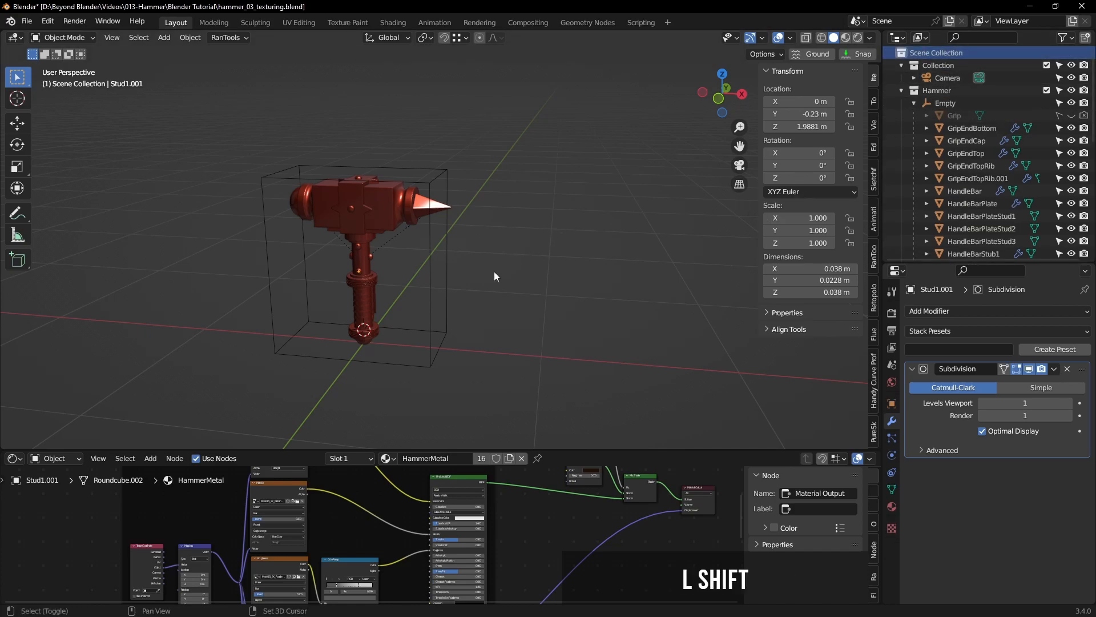
key(shift+a)
mouse_move(495, 272)
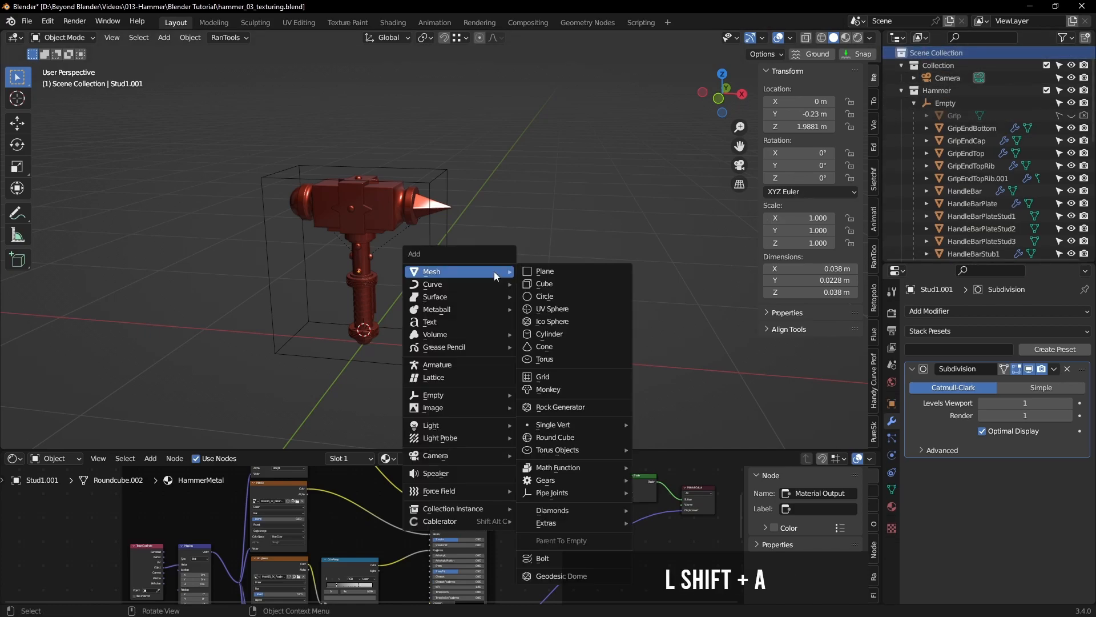
click(550, 323)
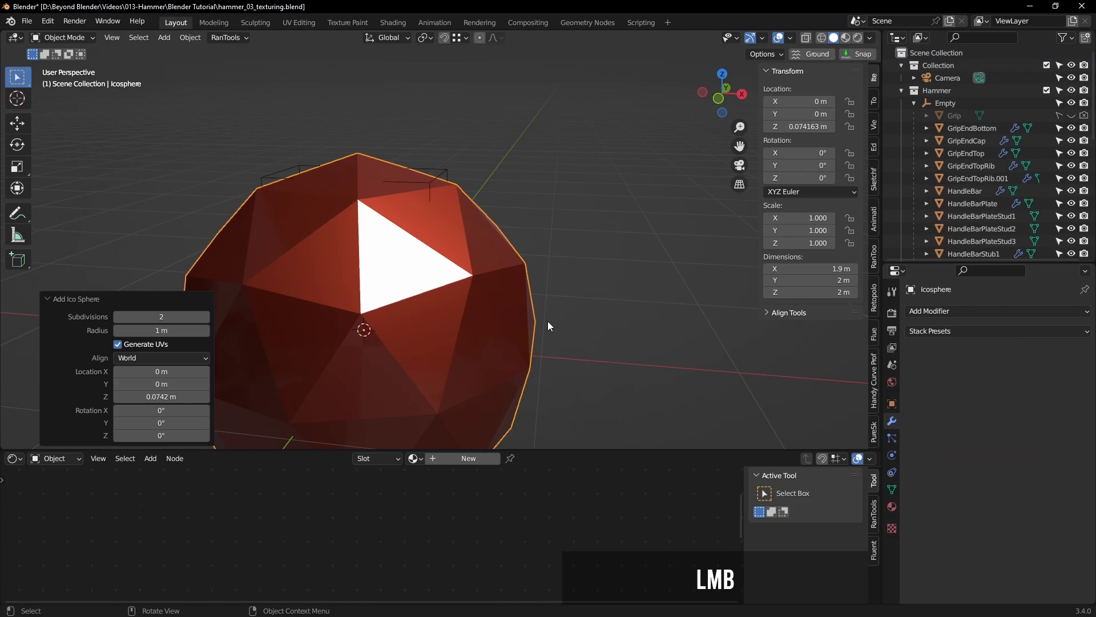
click(206, 317)
click(206, 318)
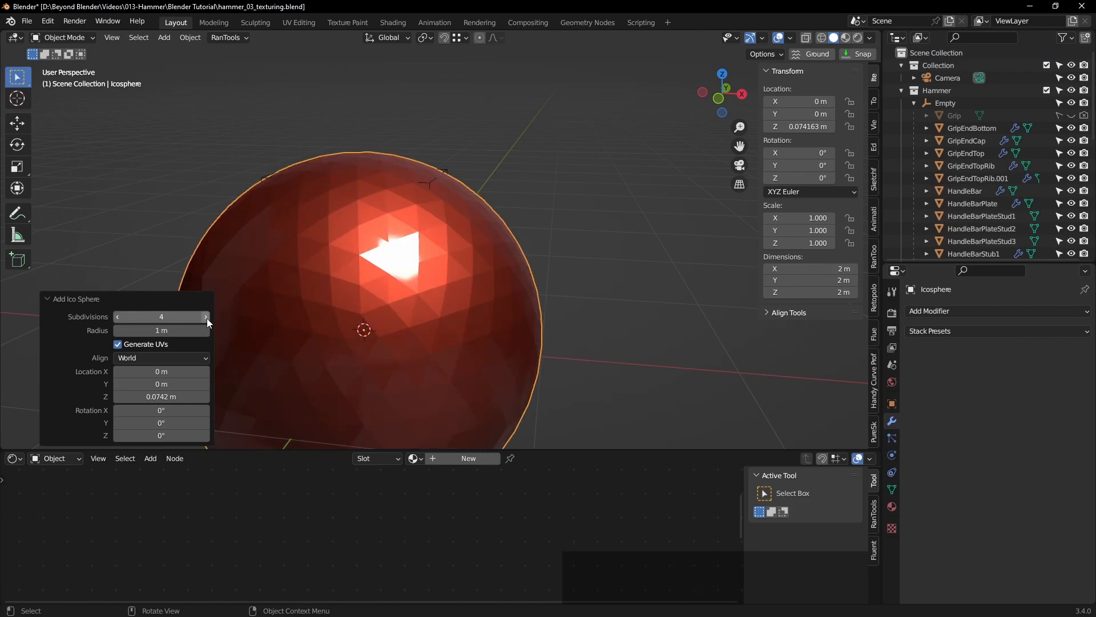
click(207, 317)
right_click(462, 279)
click(444, 279)
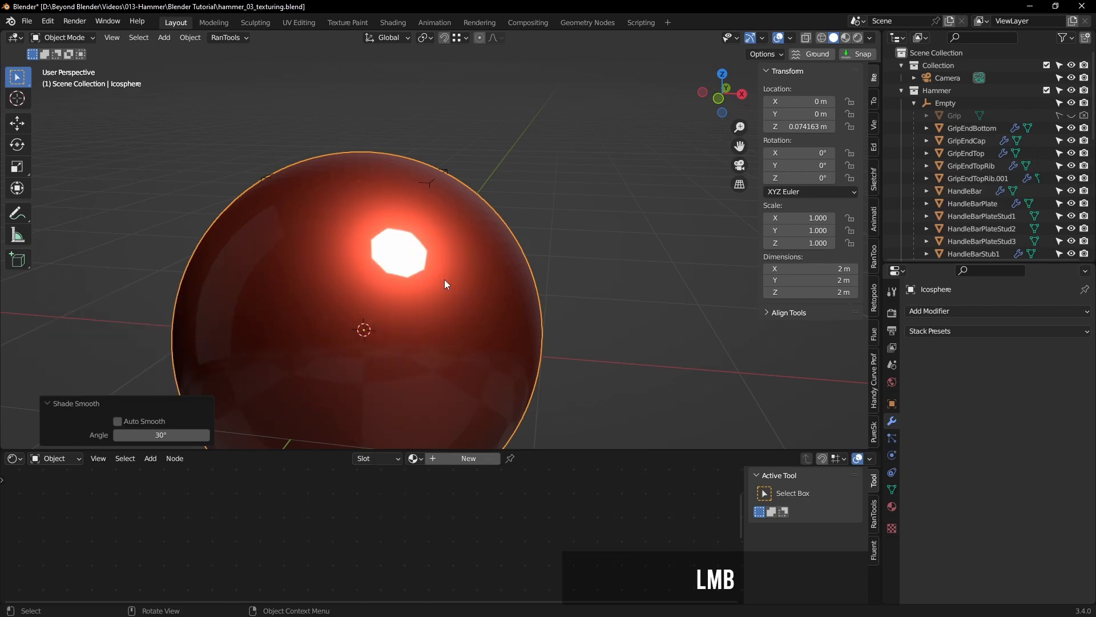
Step: Scale the ico sphere's mesh down to about 0.456 m in Edit Mode, then move the object about 1.06 m along X, beside the hammer
scroll(449, 286, down, 4)
key(Tab)
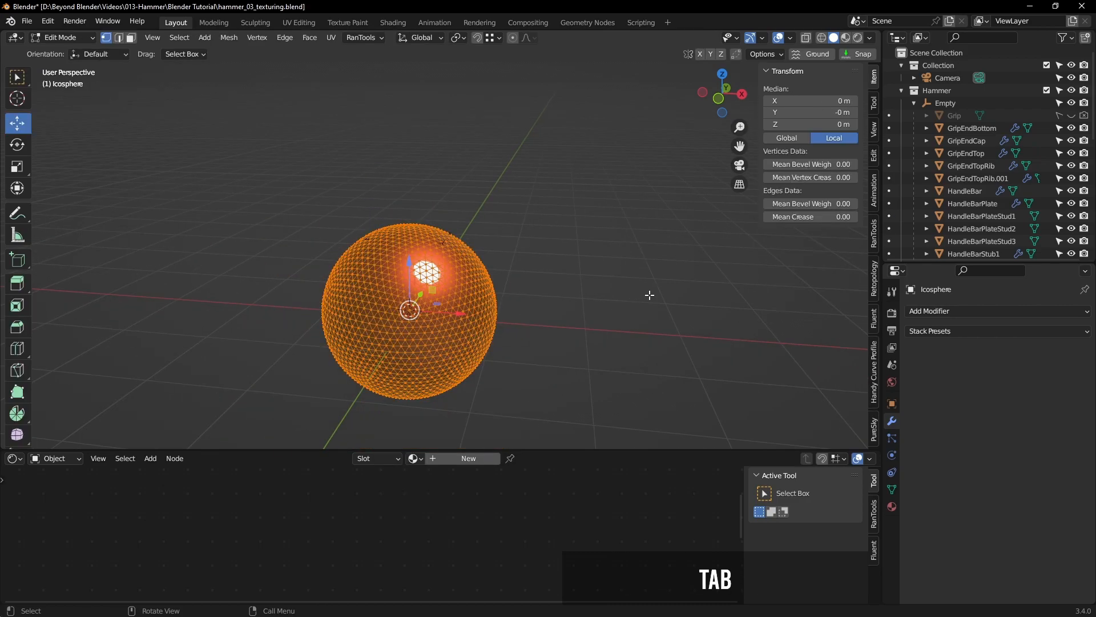
key(s)
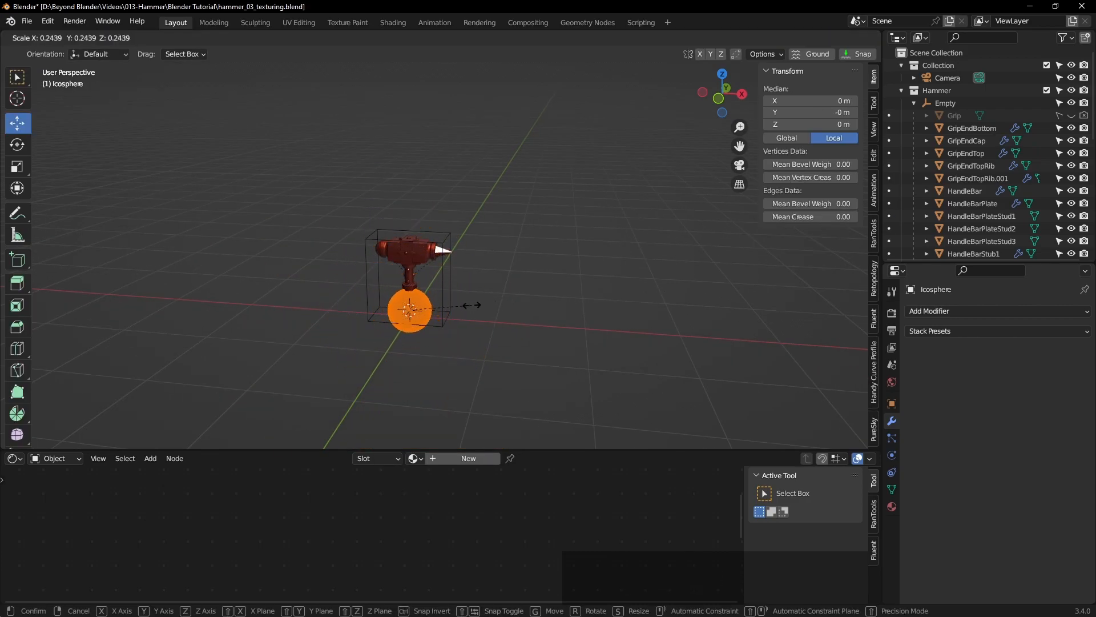
click(473, 305)
key(Tab)
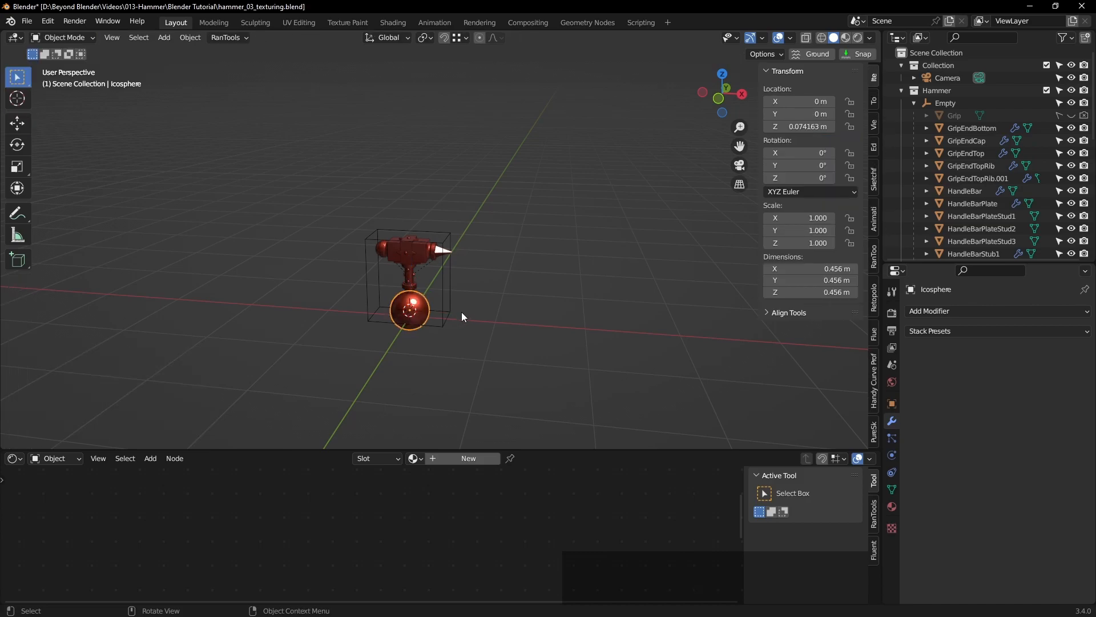
click(18, 123)
drag(456, 310, 553, 307)
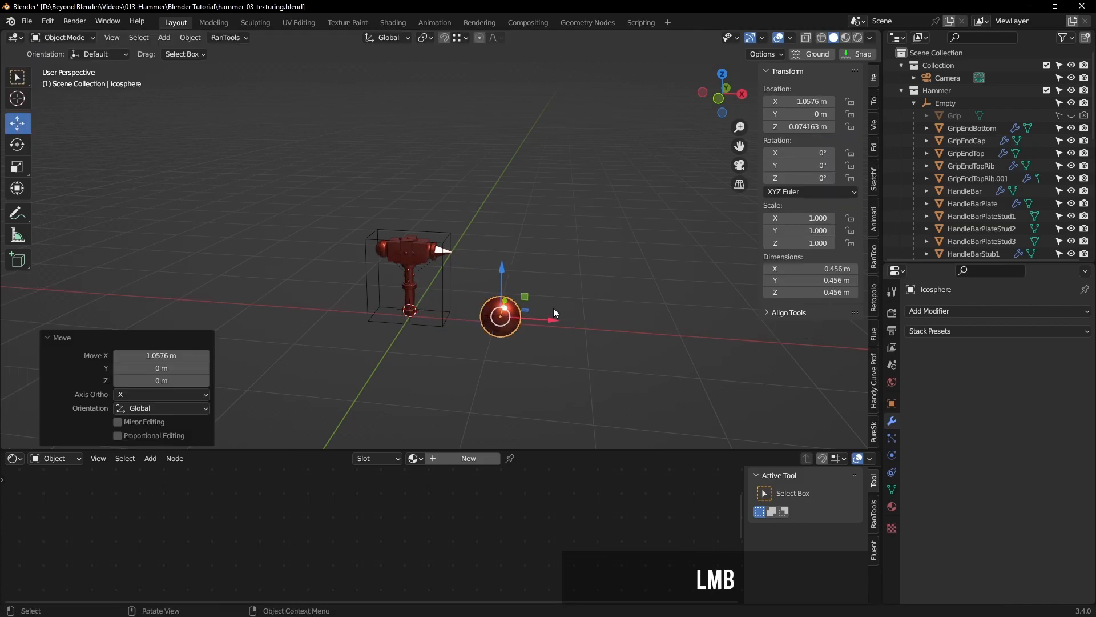
Step: Assign the existing HammerMetal material to the ico sphere and switch the viewport to rendered shading
click(892, 507)
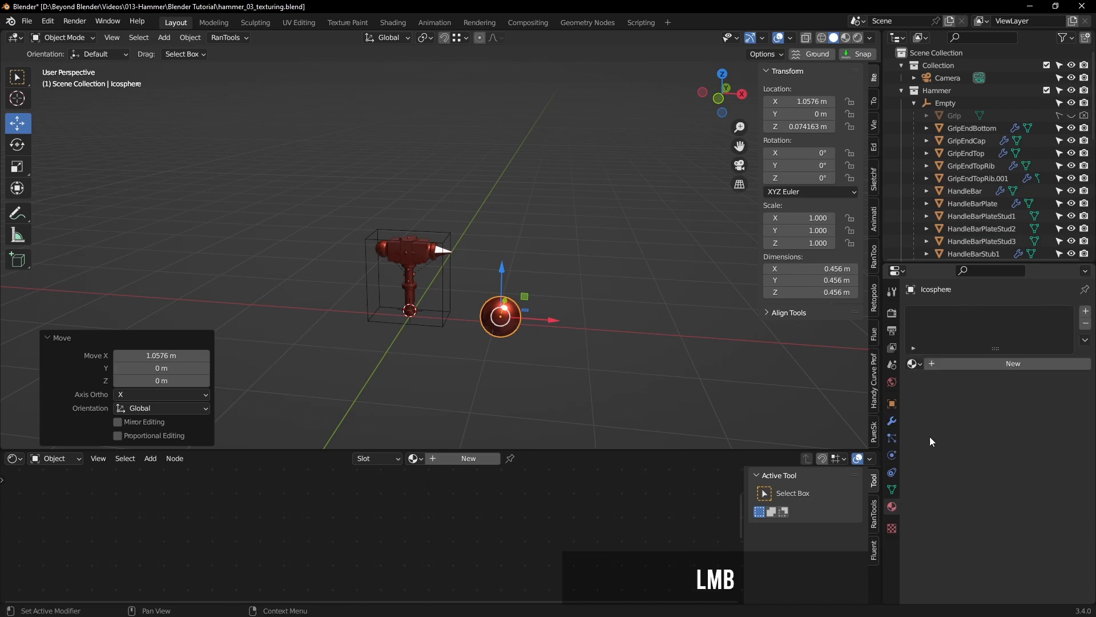
click(915, 365)
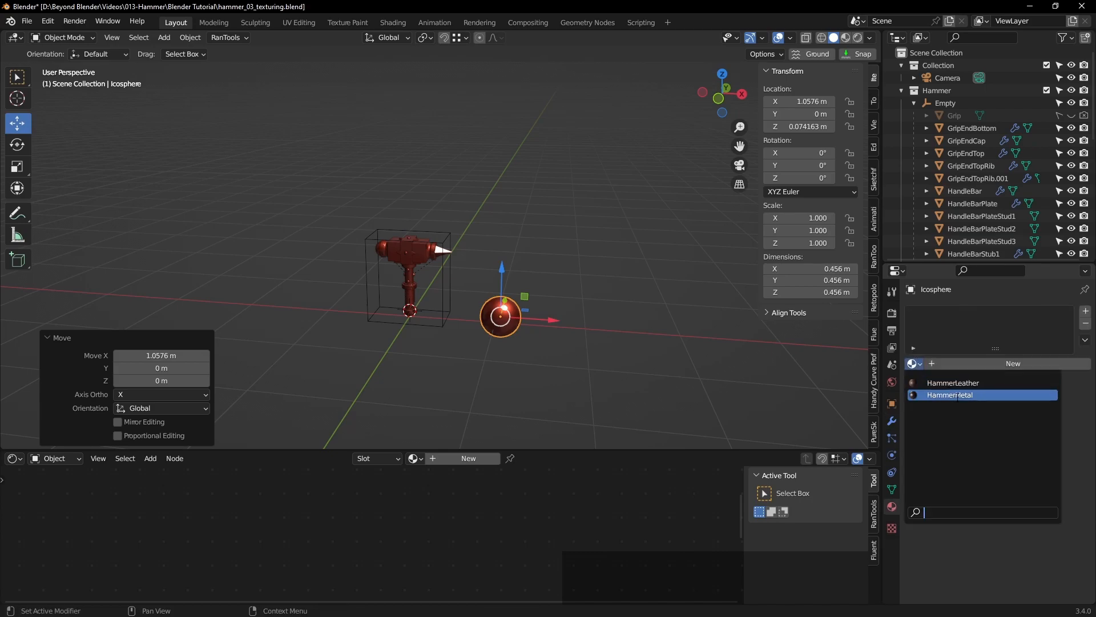
click(957, 395)
click(606, 215)
scroll(584, 309, up, 4)
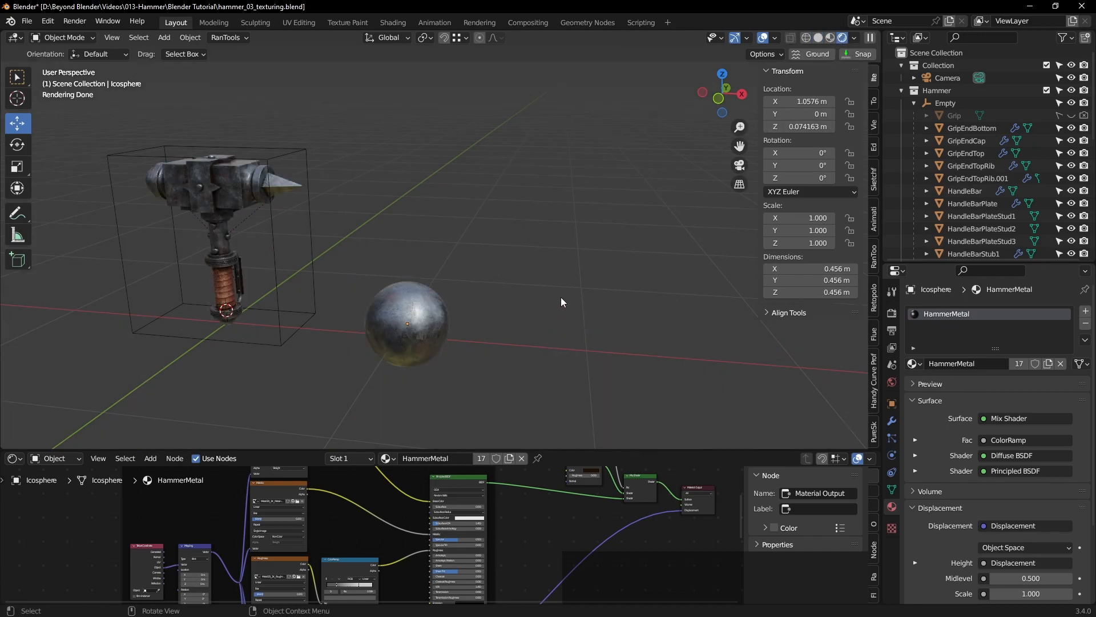
Step: Examine the metal material on the ico sphere next to the hammer from closer and different angles
shift+middle_drag(561, 297, 477, 271)
scroll(618, 273, up, 4)
middle_drag(553, 252, 648, 299)
scroll(601, 242, down, 2)
scroll(601, 242, up, 1)
scroll(652, 325, down, 1)
key(Tab)
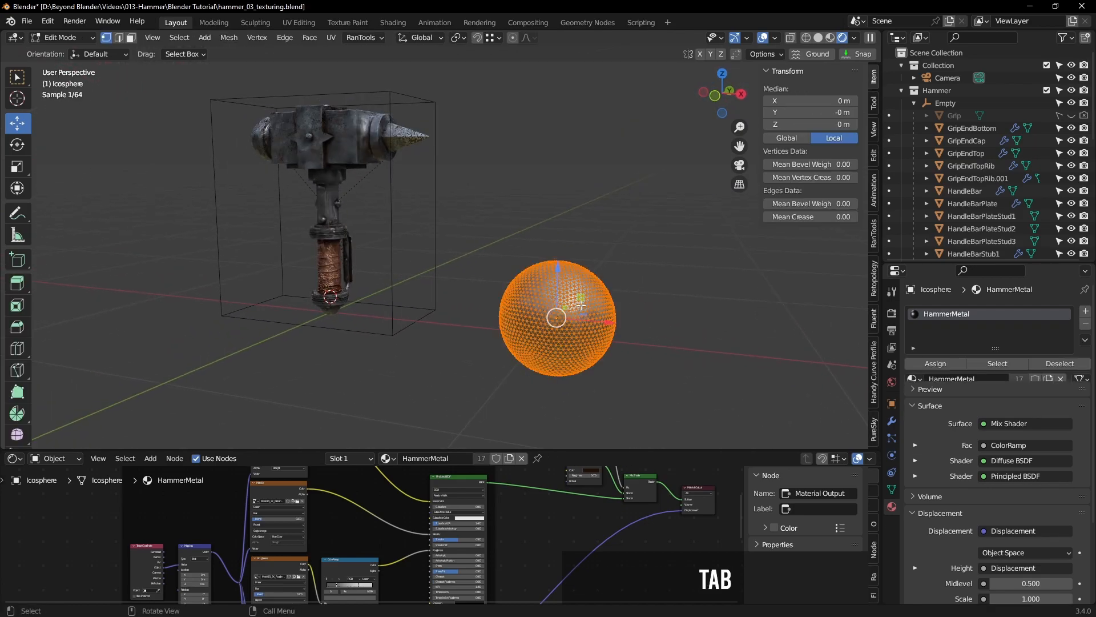
key(Tab)
click(595, 207)
Step: Rename the Icosphere object in the Outliner as HammerMetal
shift+middle_drag(503, 219, 544, 236)
scroll(927, 195, down, 5)
scroll(927, 196, down, 5)
double_click(973, 237)
text(Ha)
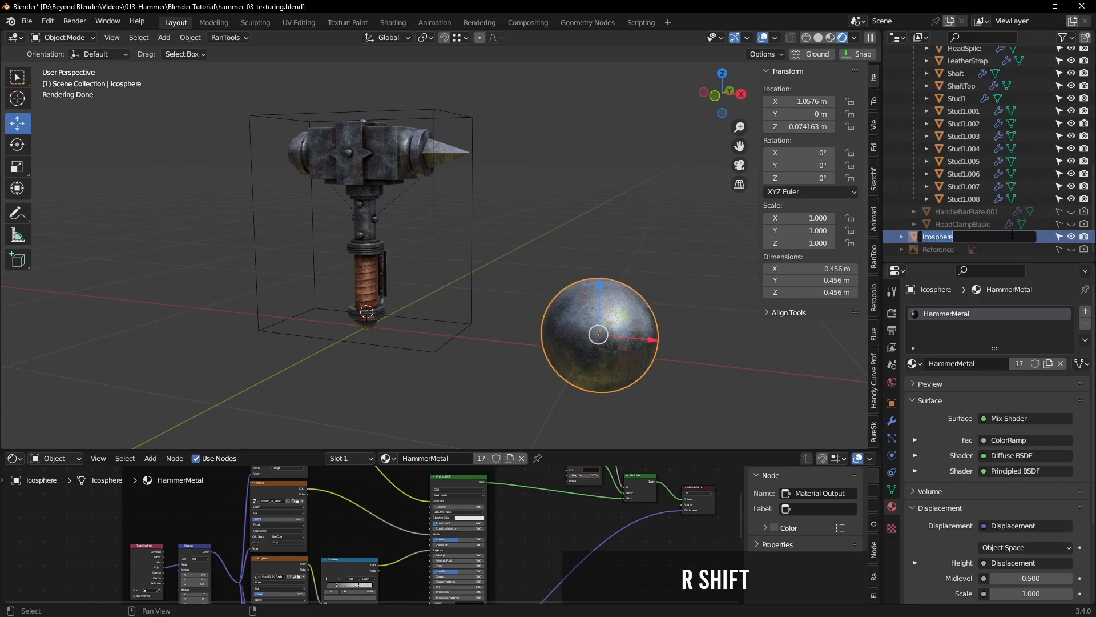
text(mmerMetal)
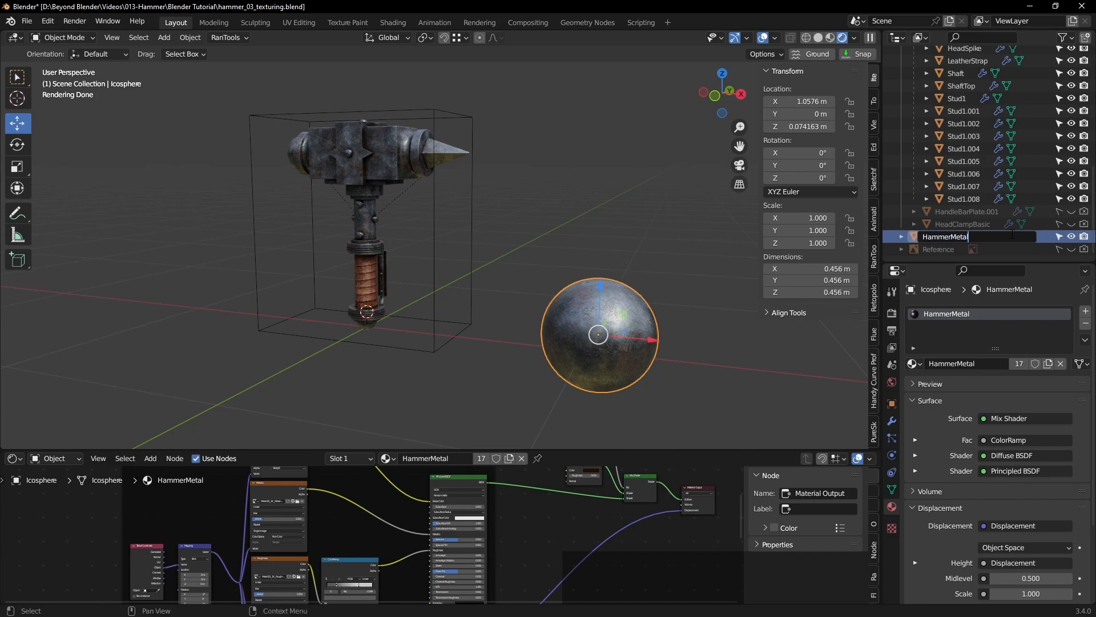
key(Return)
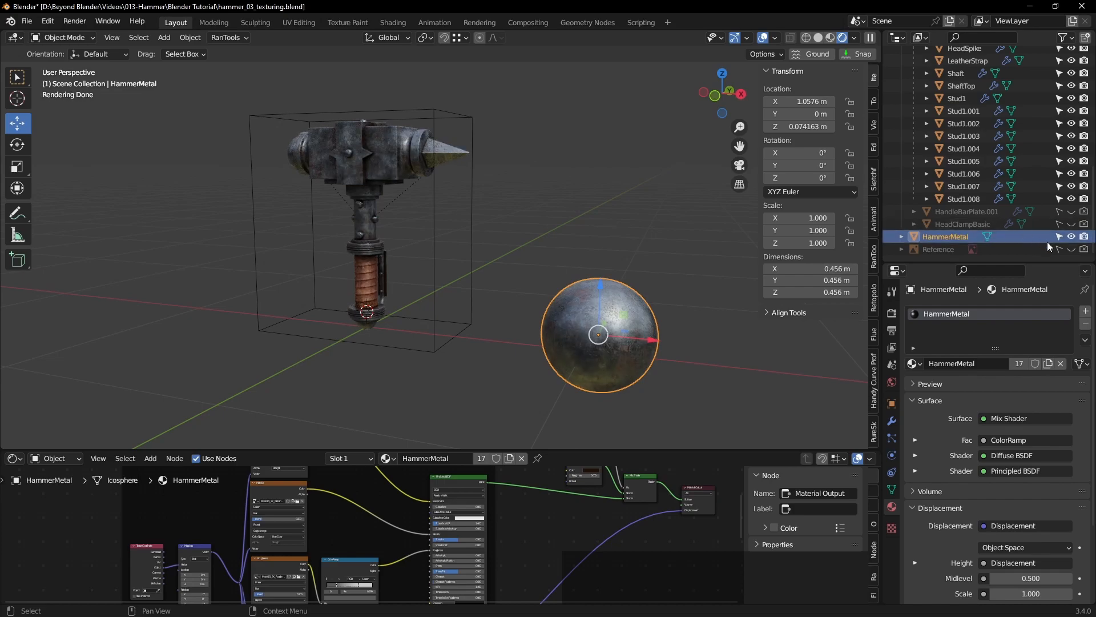
Step: Hide the HammerMetal sphere in the viewport and save the file
click(1072, 237)
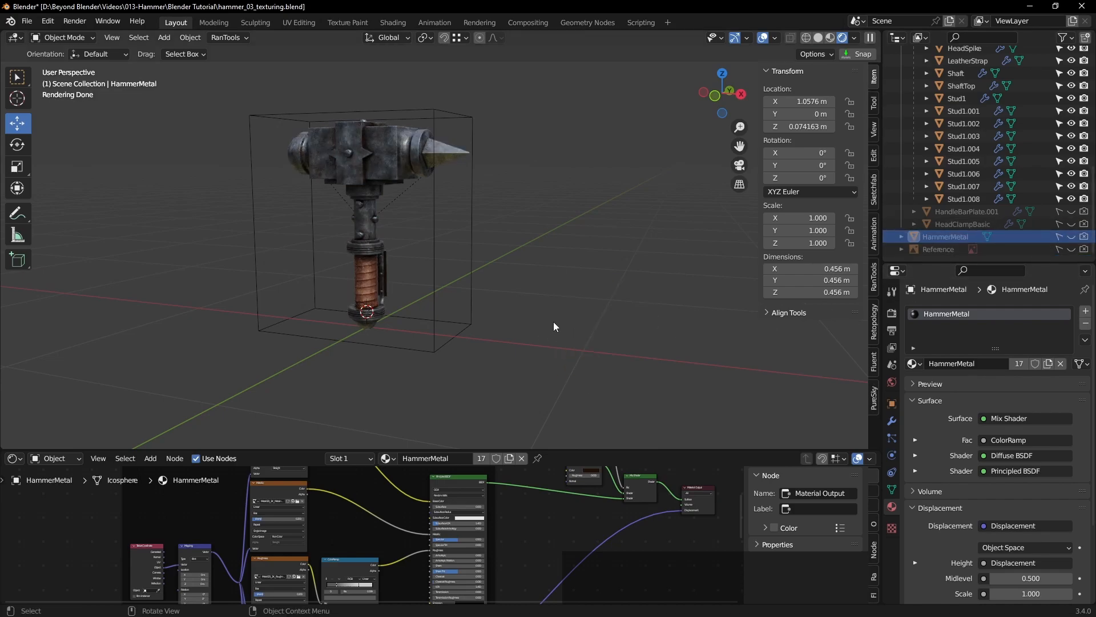
shift+middle_drag(536, 301, 583, 262)
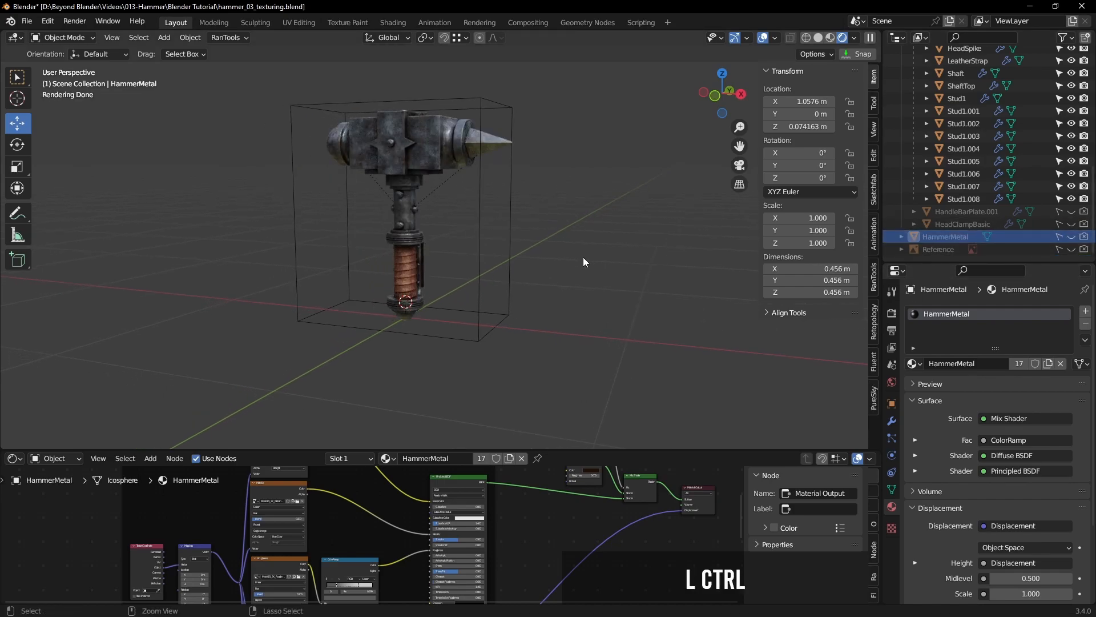
key(ctrl+s)
Step: Select the hammer head and enlarge the Shader Editor upward to give its material nodes more room
click(424, 142)
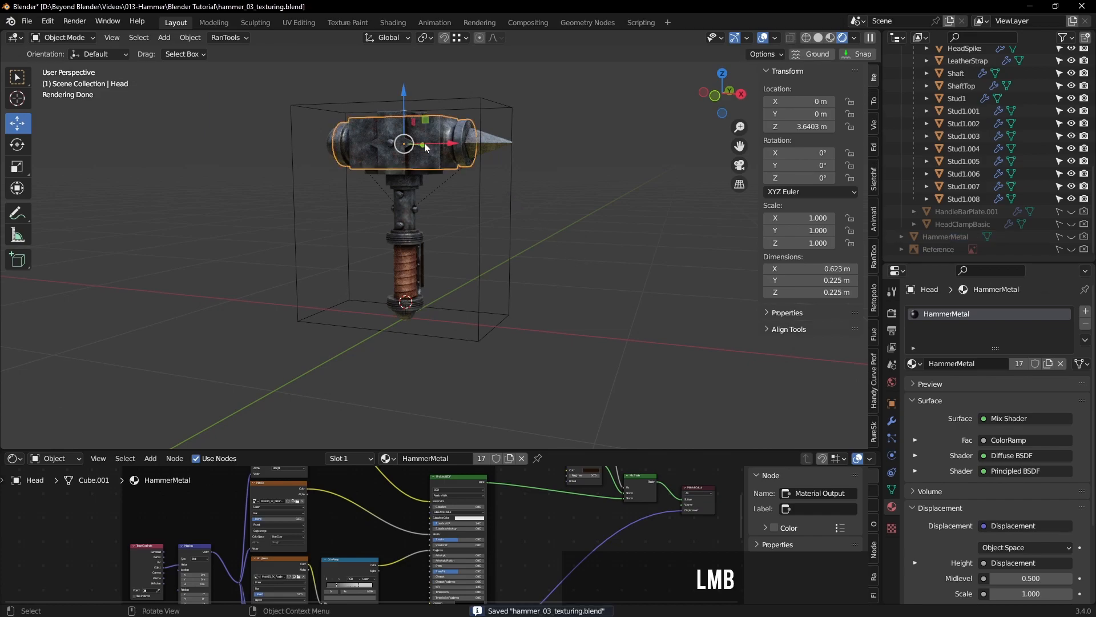
drag(502, 449, 502, 180)
scroll(448, 226, up, 3)
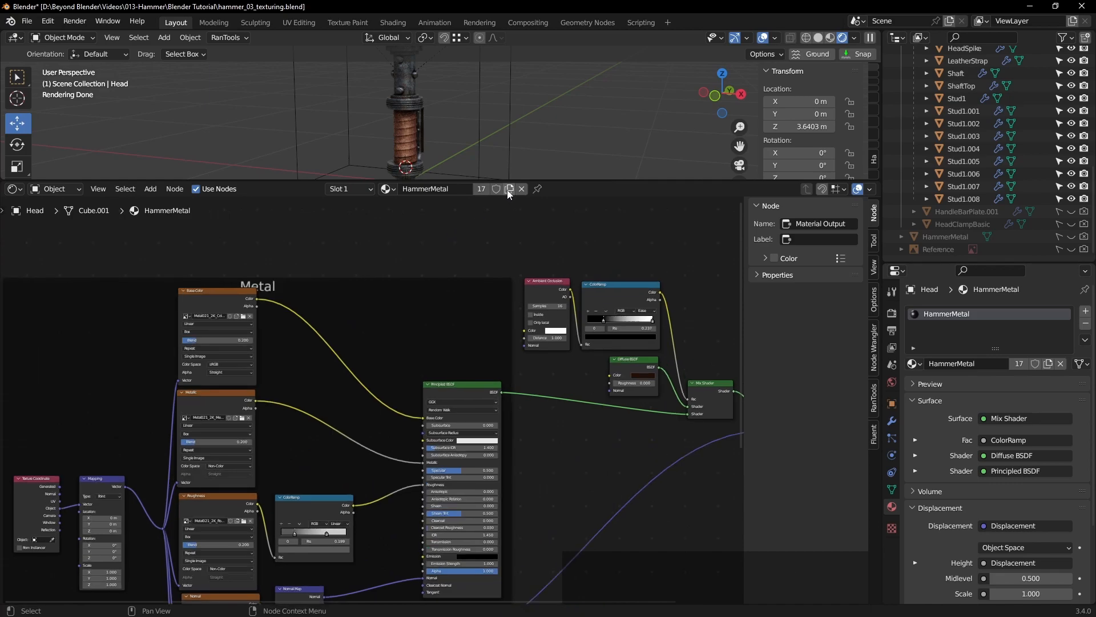
Step: Make a separate copy of the hammer head's HammerMetal material and name it HammerMetal2
click(509, 191)
click(458, 189)
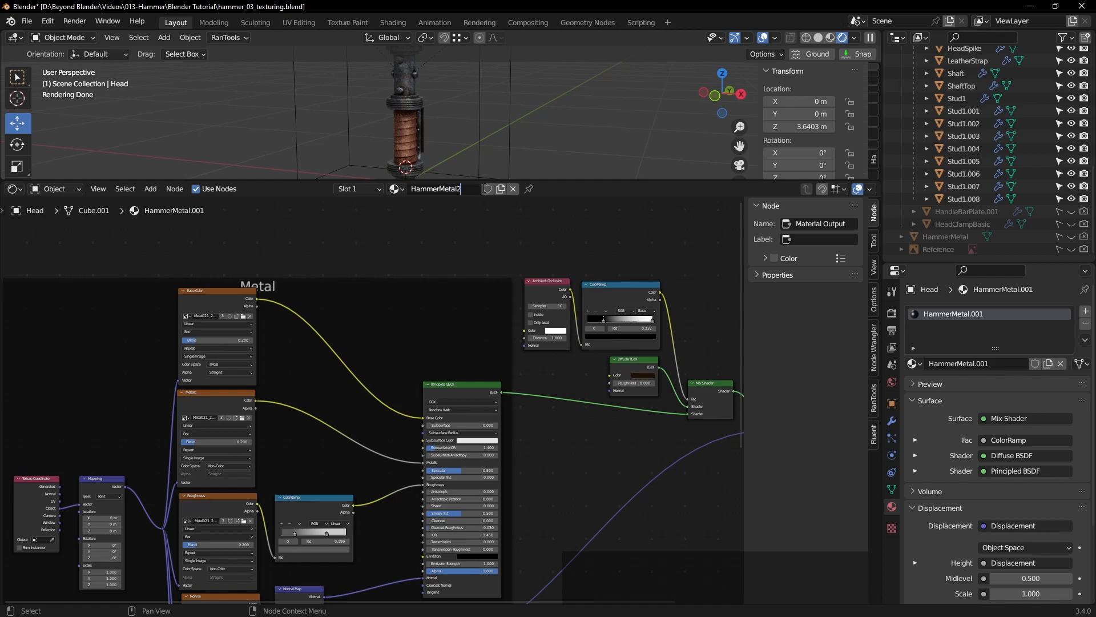
text(2)
key(Return)
scroll(502, 300, down, 4)
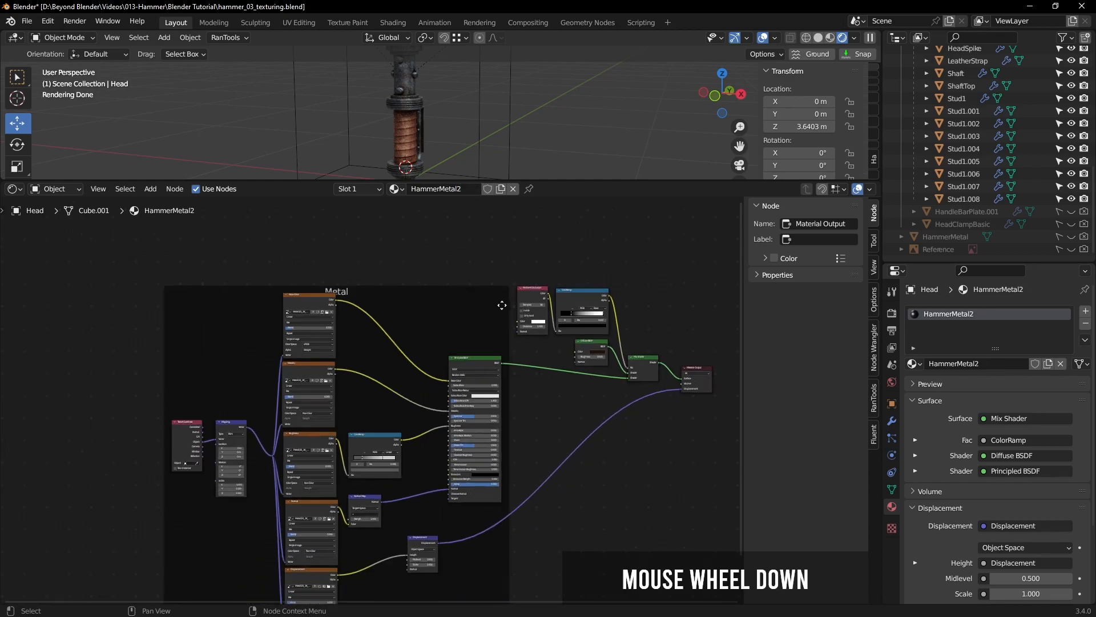
Step: Move the Ambient Occlusion, ColorRamp, Diffuse BSDF and Mix Shader nodes higher up, away from the Metal frame
middle_drag(568, 403, 592, 335)
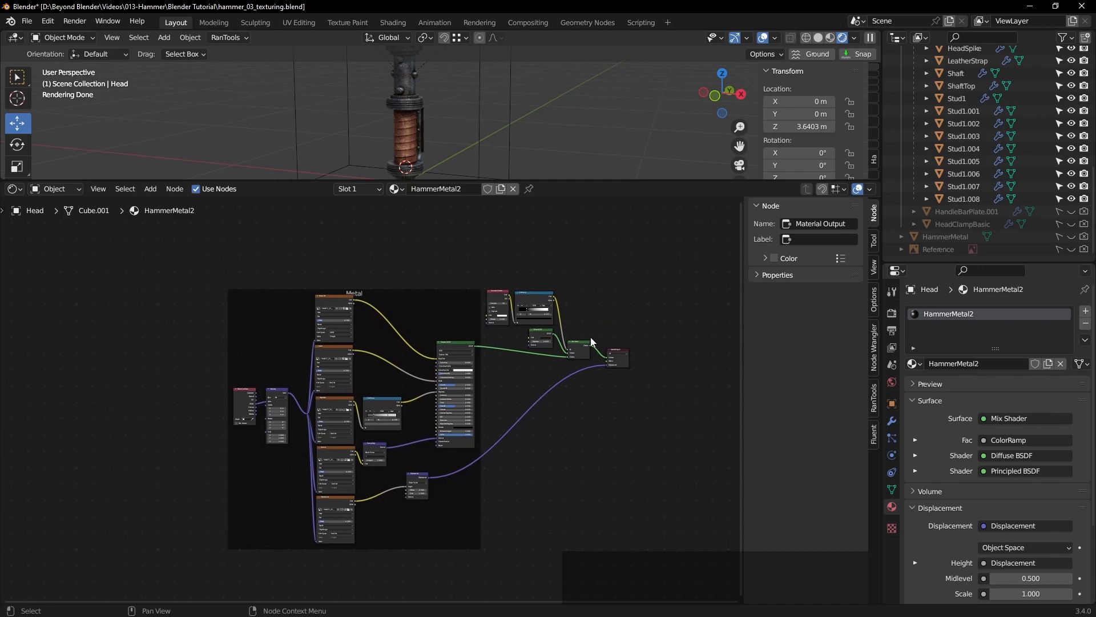
scroll(542, 319, up, 2)
drag(456, 250, 594, 347)
key(g)
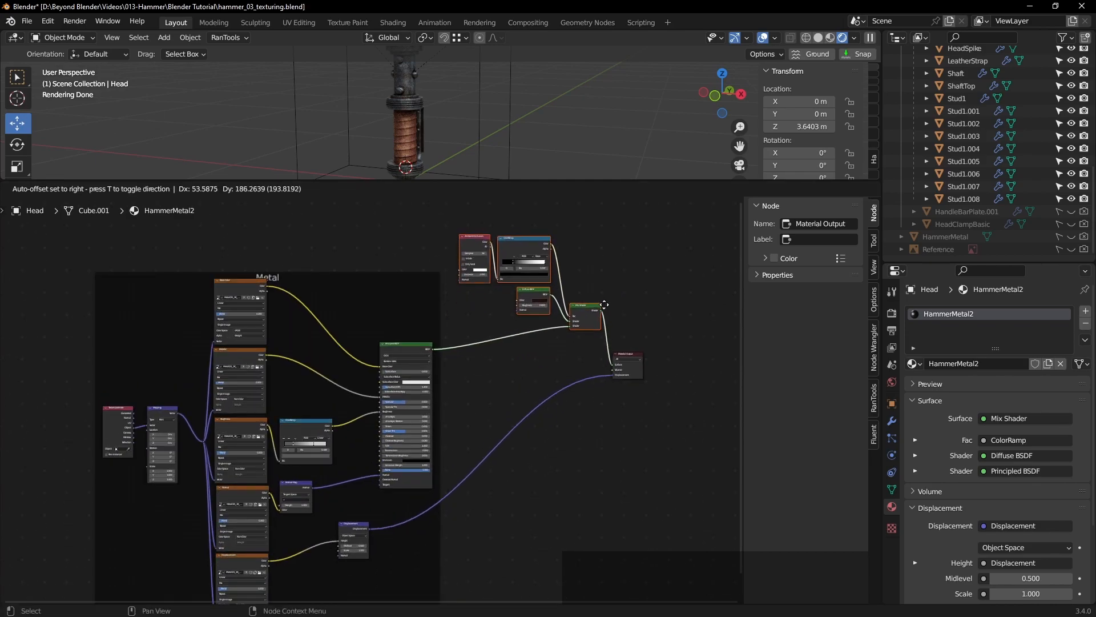
click(594, 304)
Step: Reposition the Mix Shader and Material Output nodes lower and shift the whole Metal frame down to free space above it
drag(582, 315, 641, 386)
drag(580, 354, 589, 362)
drag(357, 275, 307, 428)
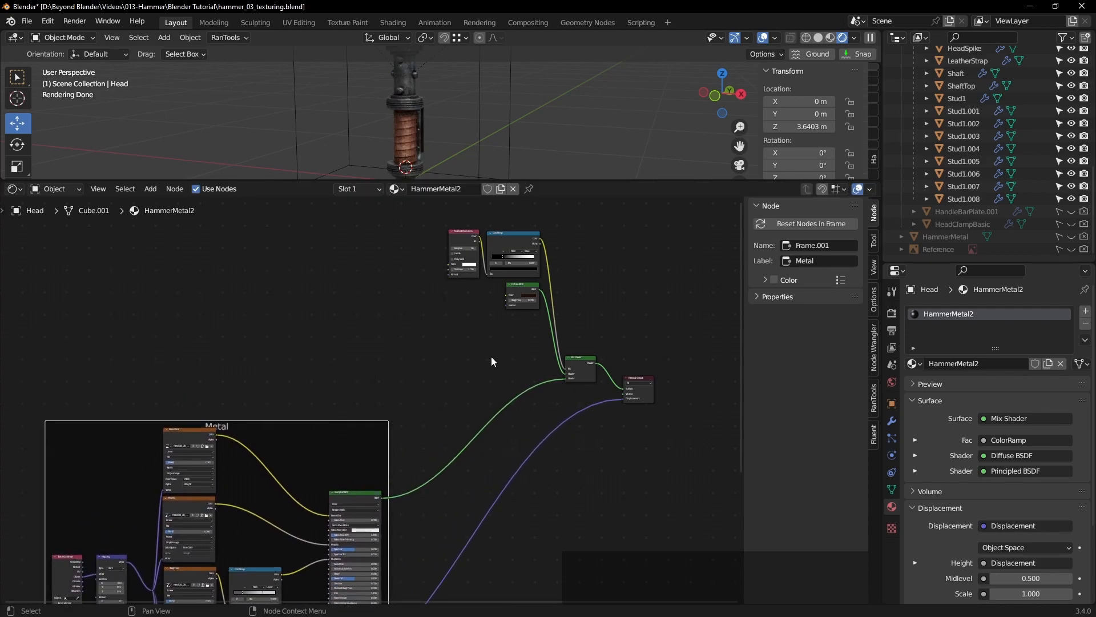
click(491, 356)
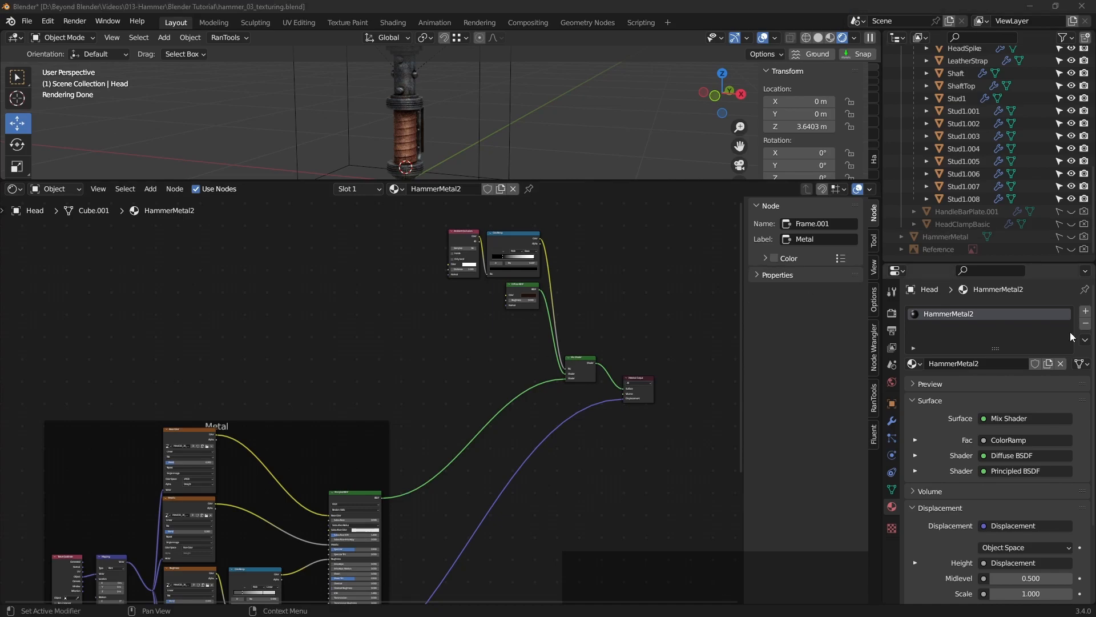
Step: Add a second Principled BSDF node in the empty space above the Metal frame
shift+middle_drag(479, 344, 527, 393)
key(n)
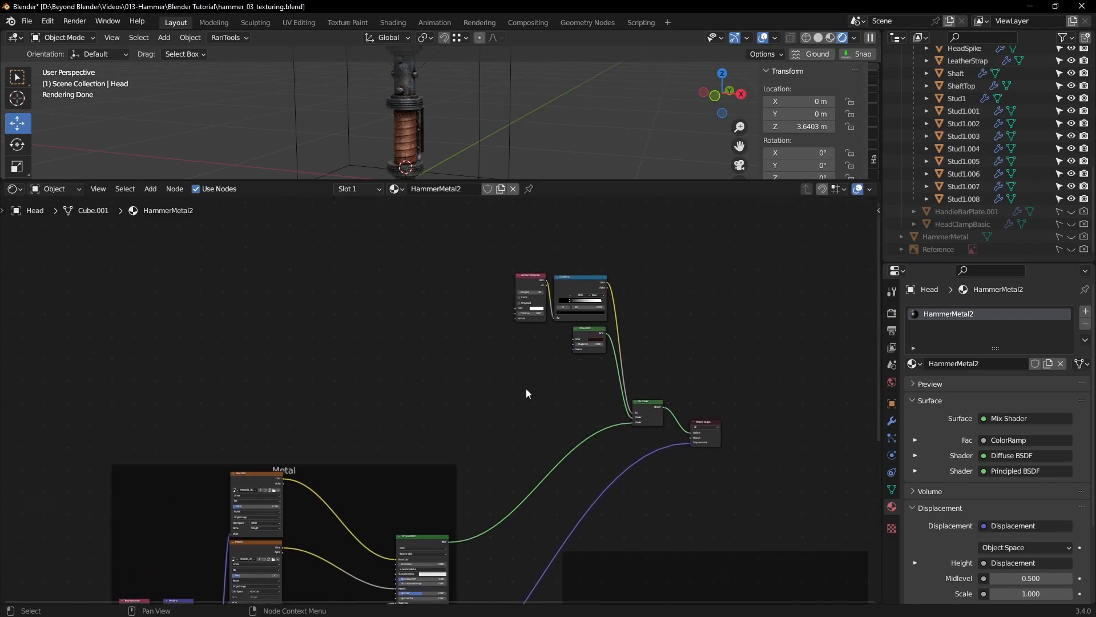
scroll(522, 392, up, 1)
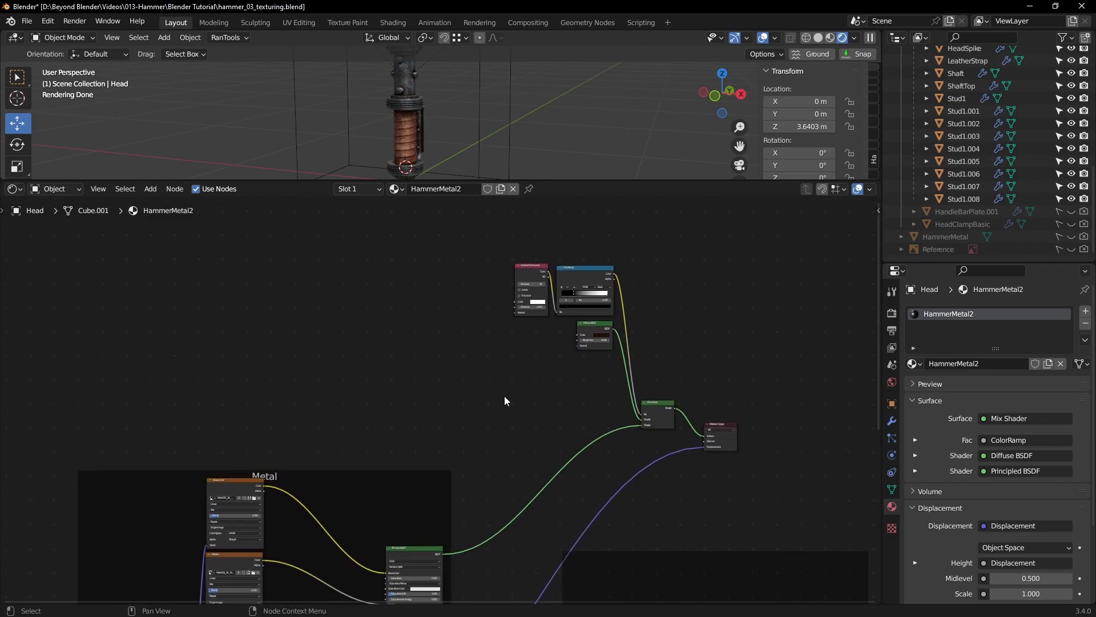
key(shift+a)
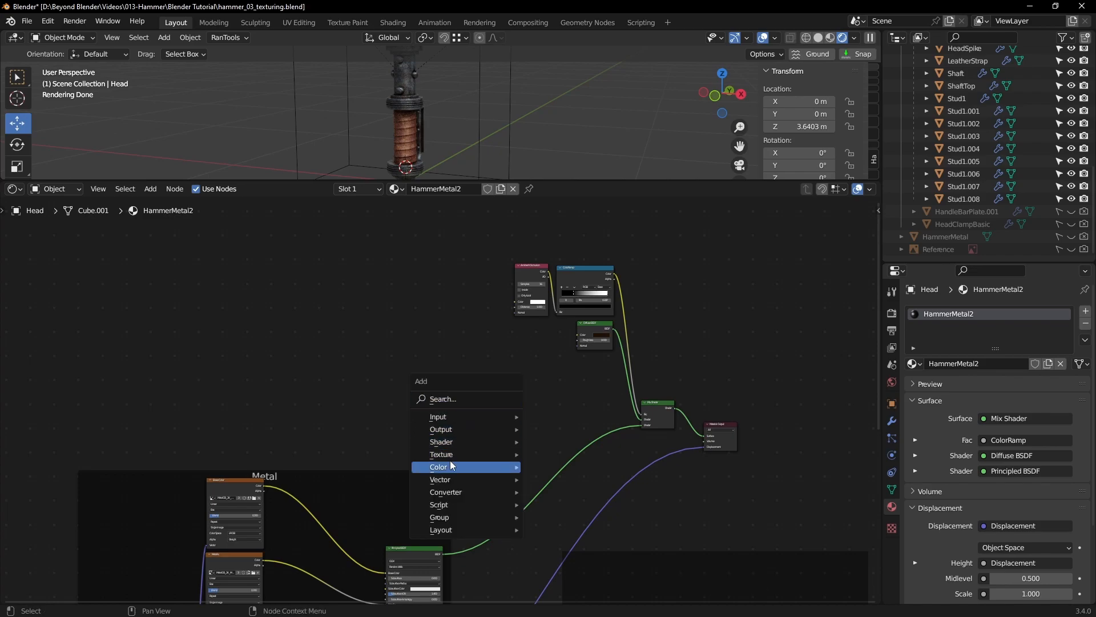
click(451, 444)
click(570, 318)
click(569, 318)
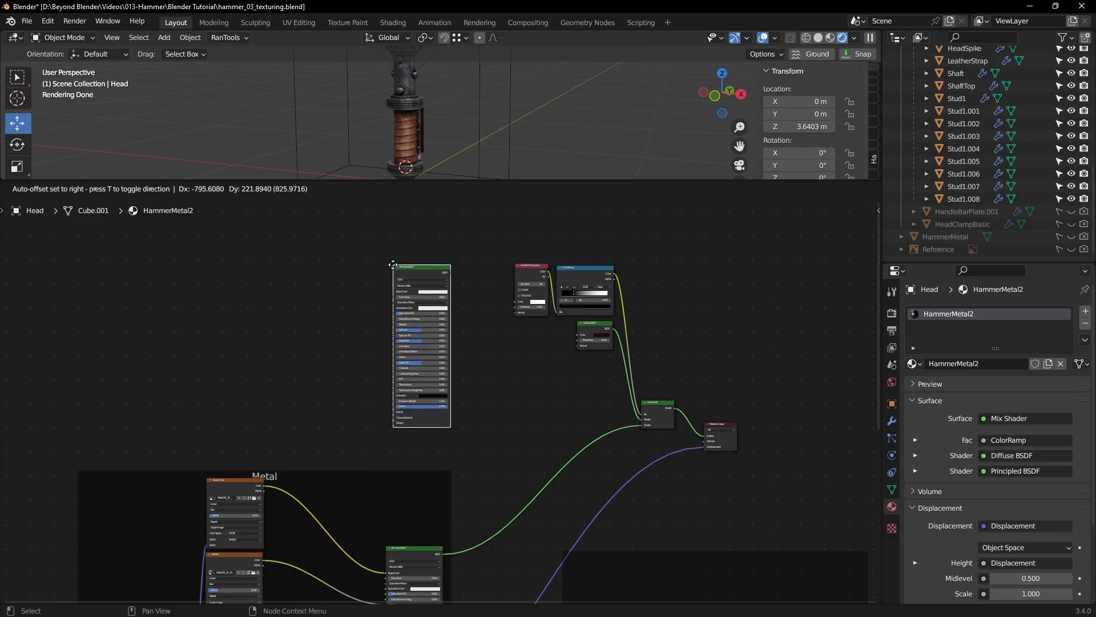
click(409, 284)
Step: Move the Ambient Occlusion, ColorRamp and Diffuse BSDF nodes further up, clear of the new Principled BSDF
scroll(408, 284, down, 2)
drag(482, 271, 617, 394)
key(g)
click(578, 286)
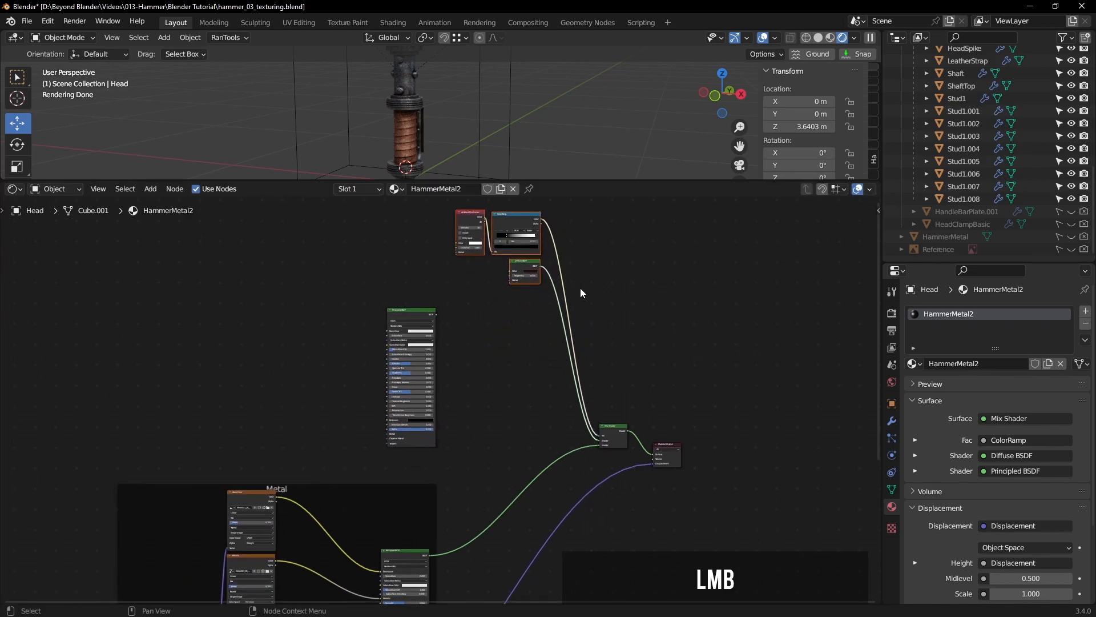
Step: Join the new Principled BSDF node in a new frame and select that frame
middle_drag(582, 345, 649, 391)
scroll(573, 394, up, 4)
scroll(639, 377, up, 1)
click(513, 251)
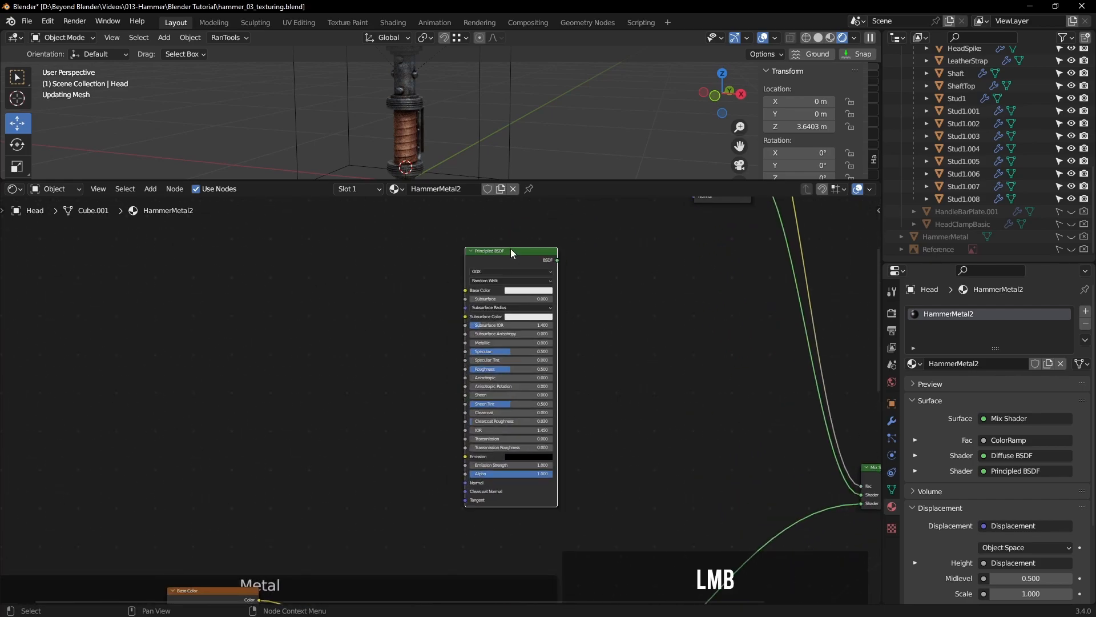
click(174, 189)
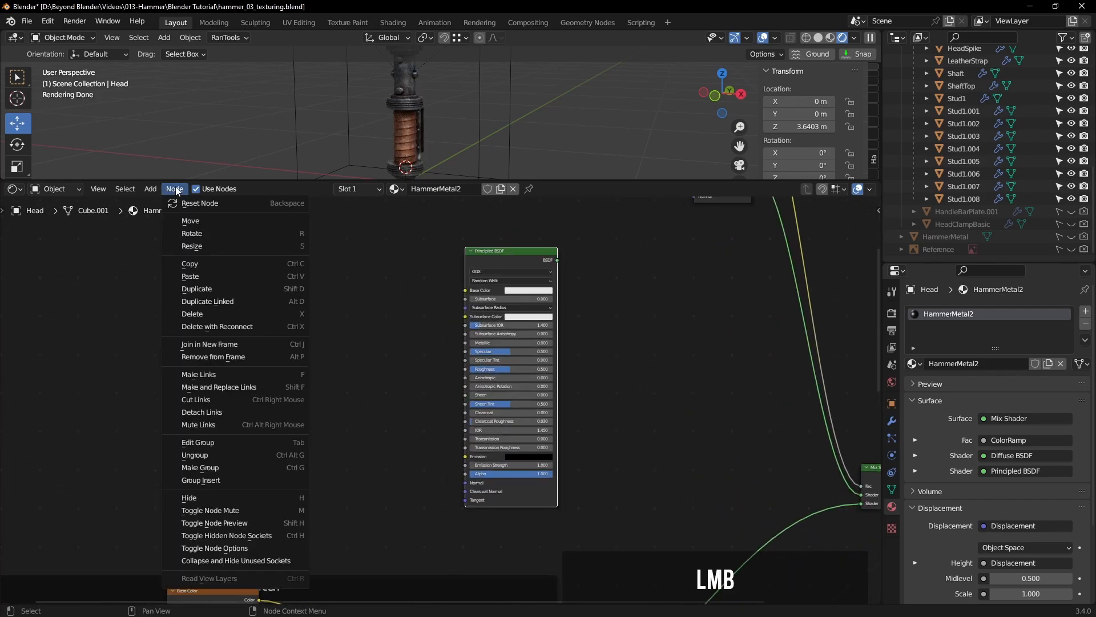
click(202, 350)
click(503, 237)
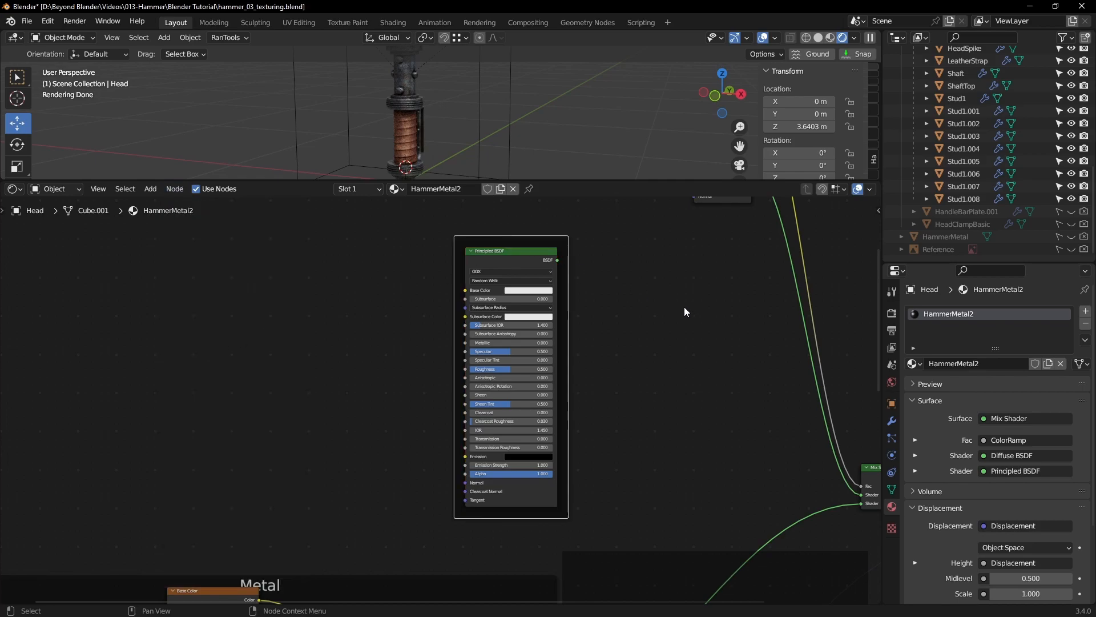
Step: Label the new frame "More Rust"
key(n)
click(822, 261)
text(Rust)
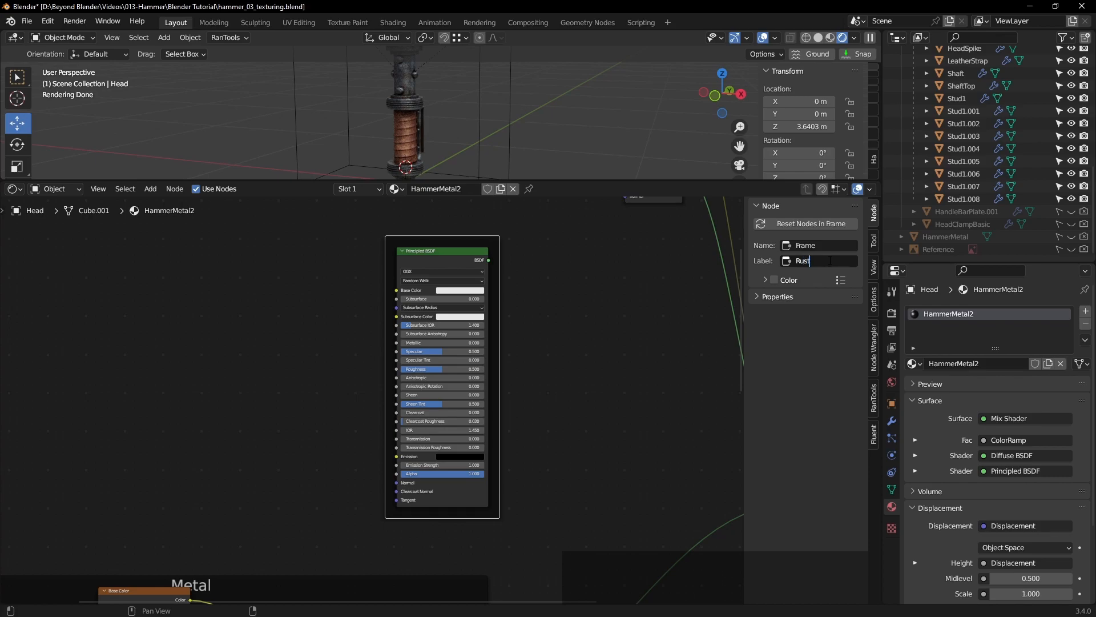
text(More)
key(Return)
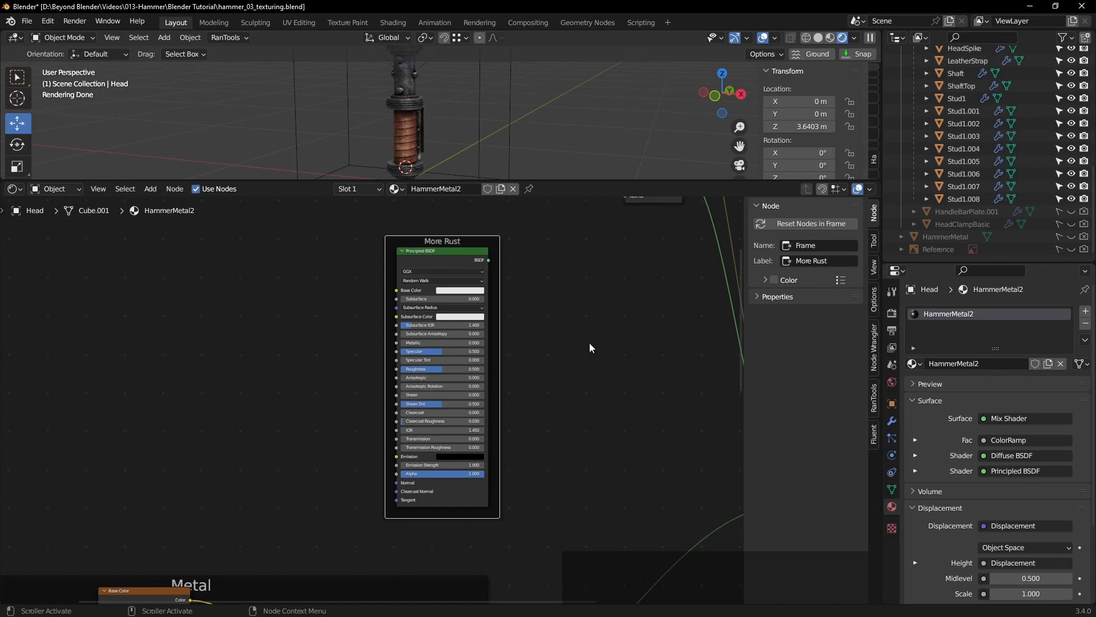
scroll(590, 347, down, 3)
click(540, 347)
Step: Add a Noise Texture node and place it inside the More Rust frame, ahead of the Principled BSDF
scroll(487, 330, up, 2)
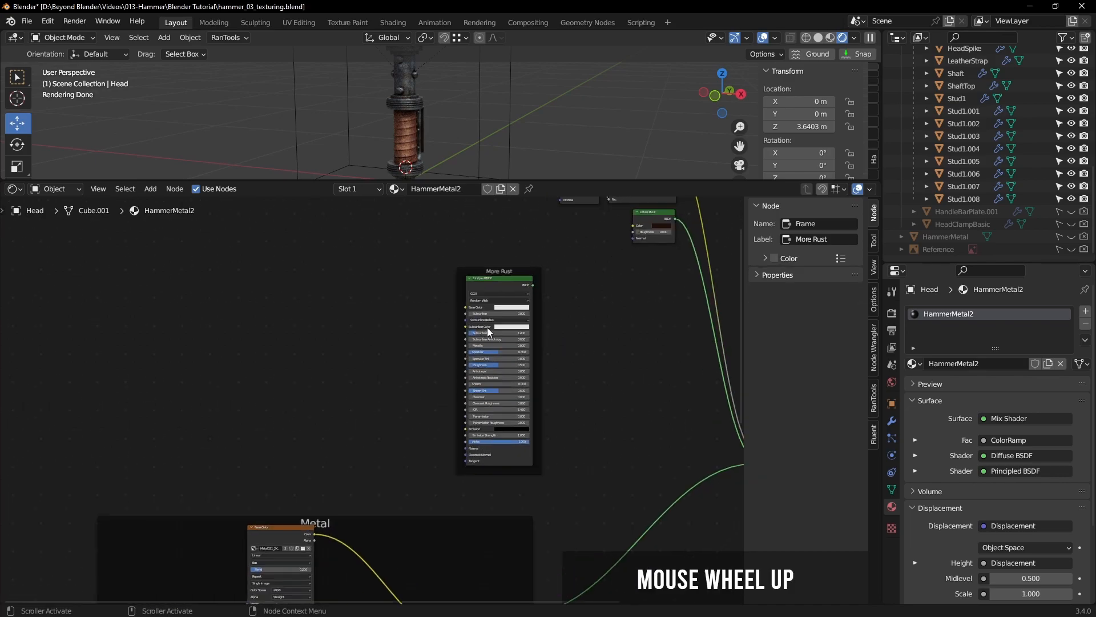
scroll(488, 327, up, 2)
key(shift+a)
mouse_move(308, 375)
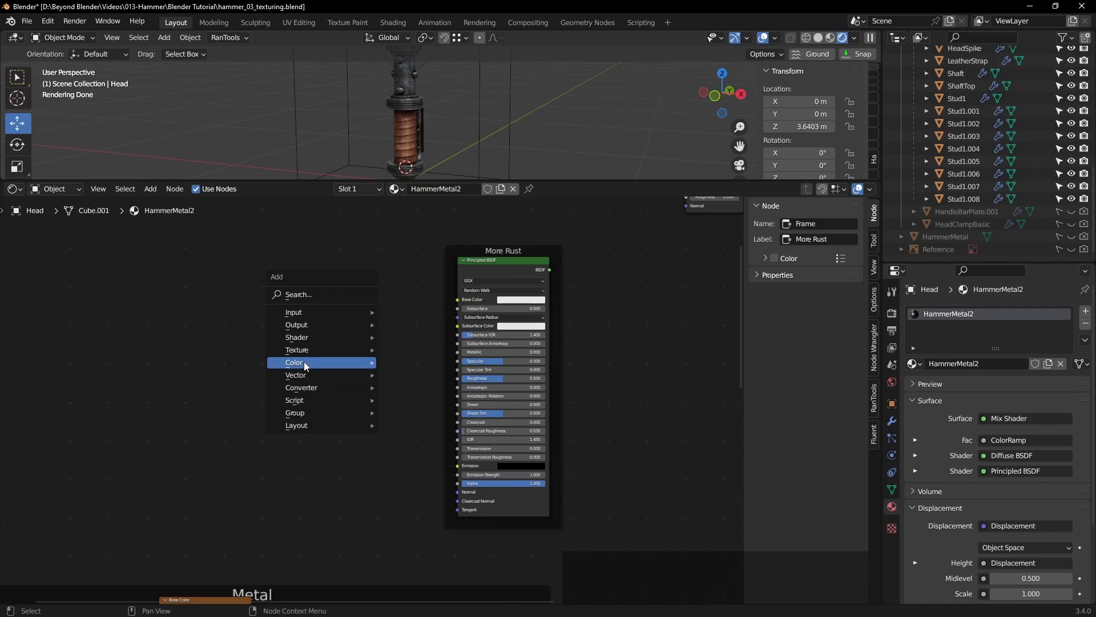
mouse_move(305, 338)
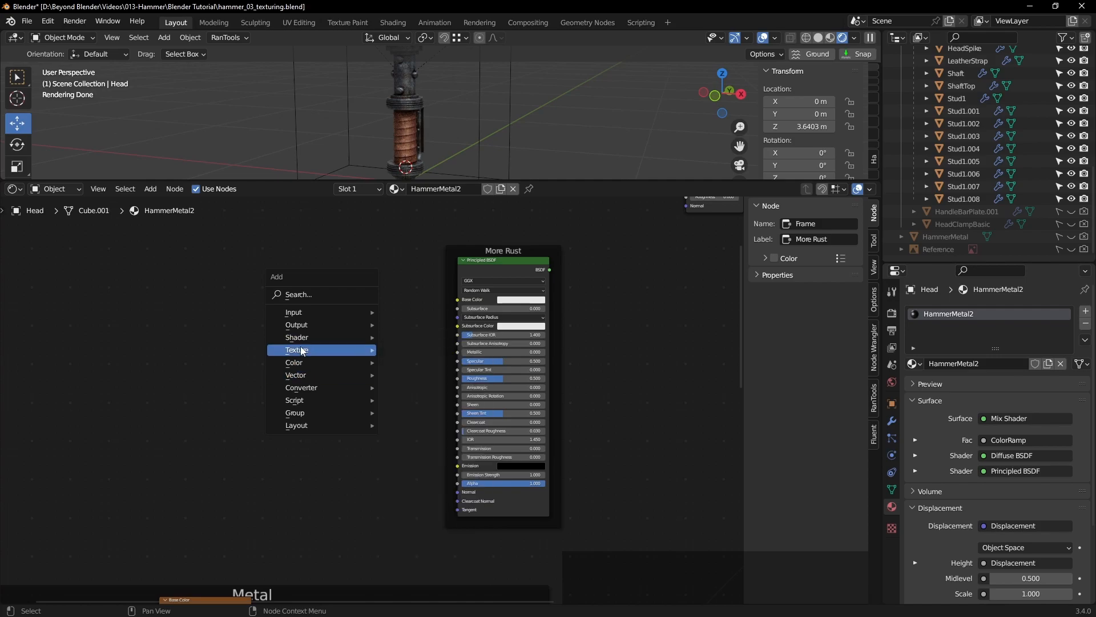
click(410, 485)
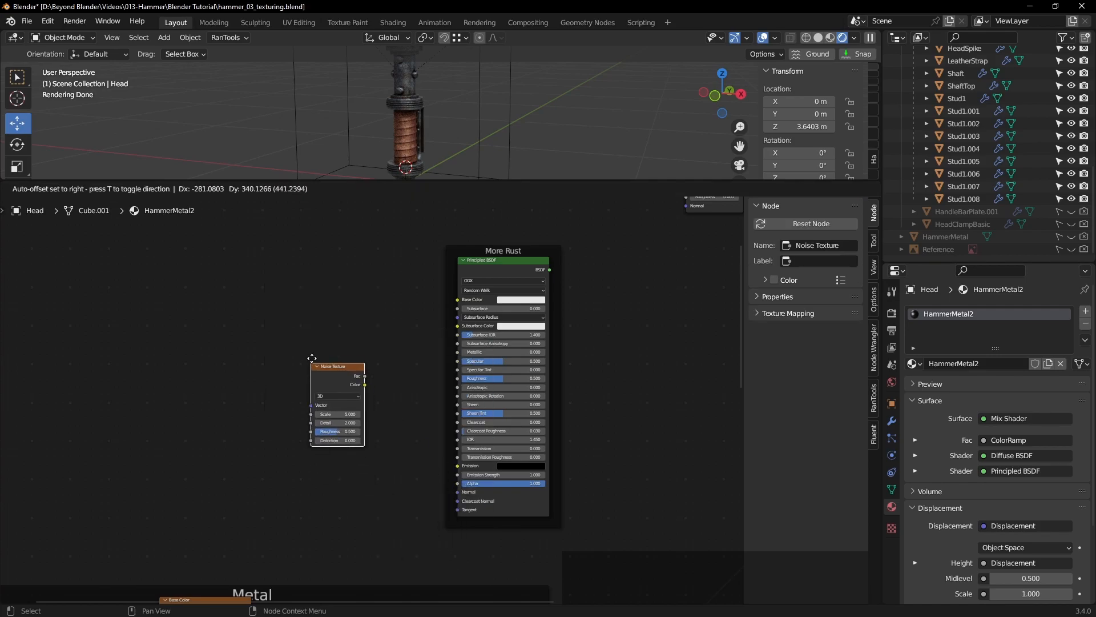
click(486, 356)
drag(486, 356, 300, 320)
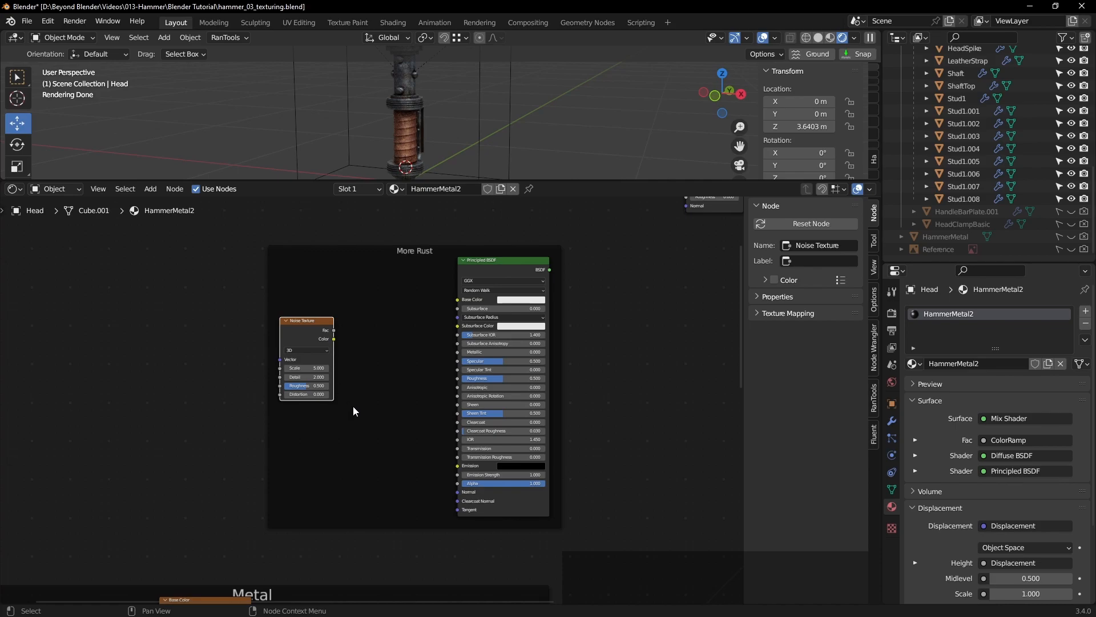
Step: Connect the Noise Texture's Color output to the Base Color of the More Rust Principled BSDF
scroll(340, 413, up, 2)
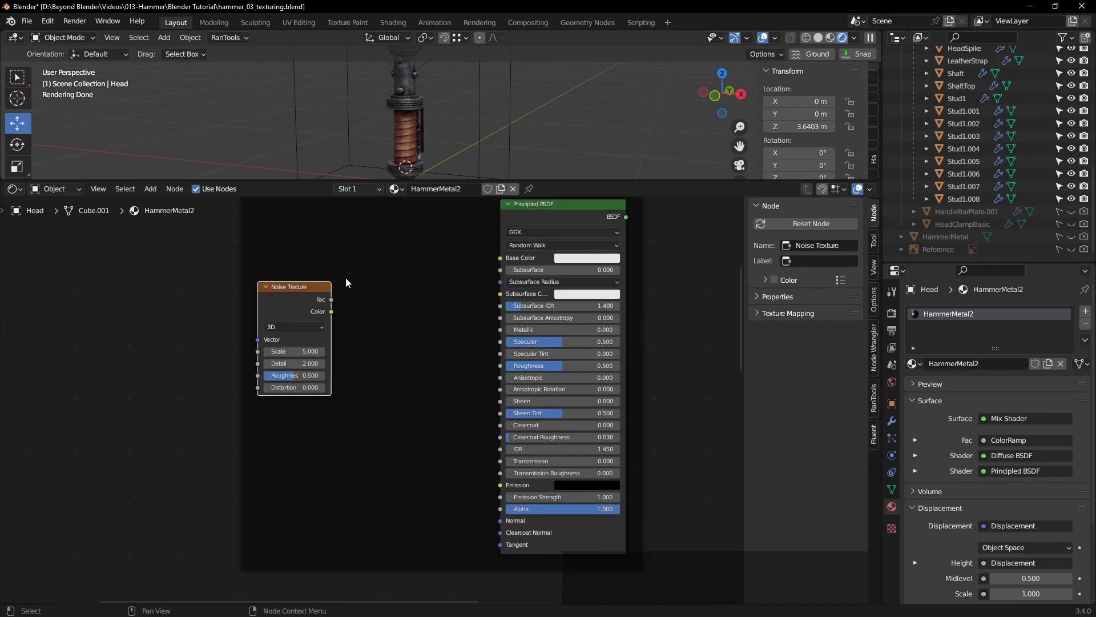
drag(331, 312, 464, 293)
drag(499, 262, 499, 260)
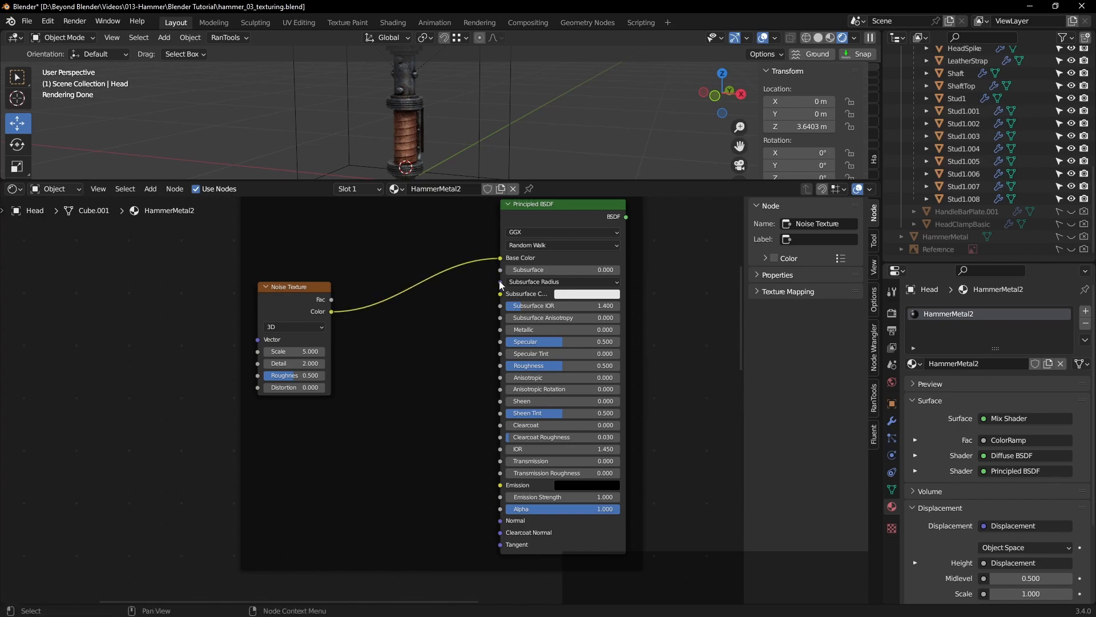
Step: Insert a ColorRamp node into the link between the Noise Texture and the Principled BSDF's Base Color
scroll(554, 356, down, 4)
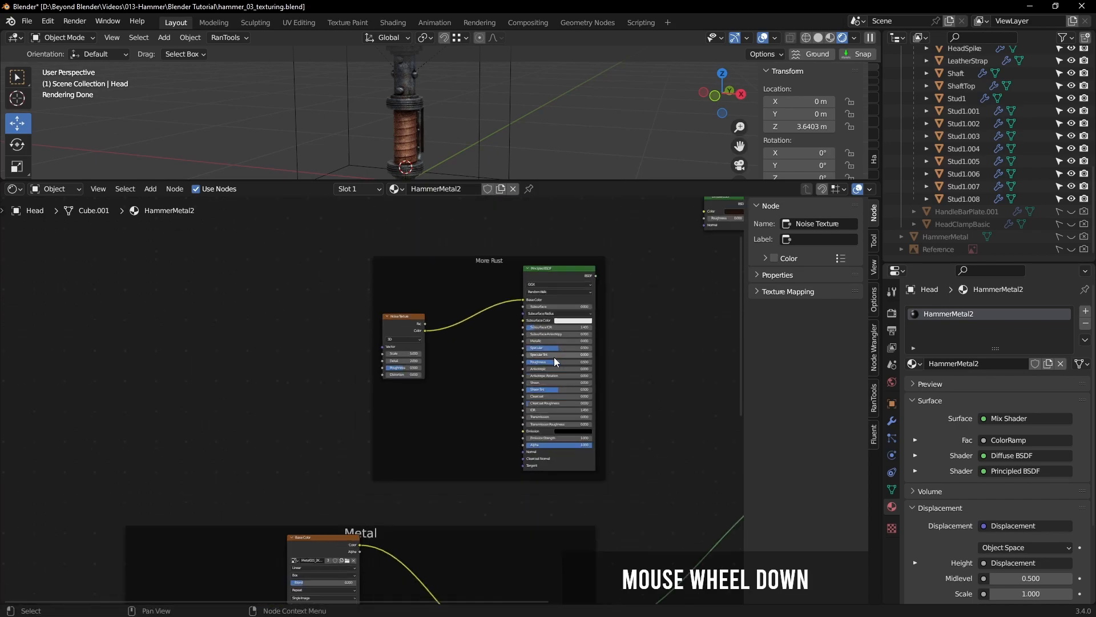
shift+middle_drag(554, 358, 449, 380)
scroll(454, 371, up, 2)
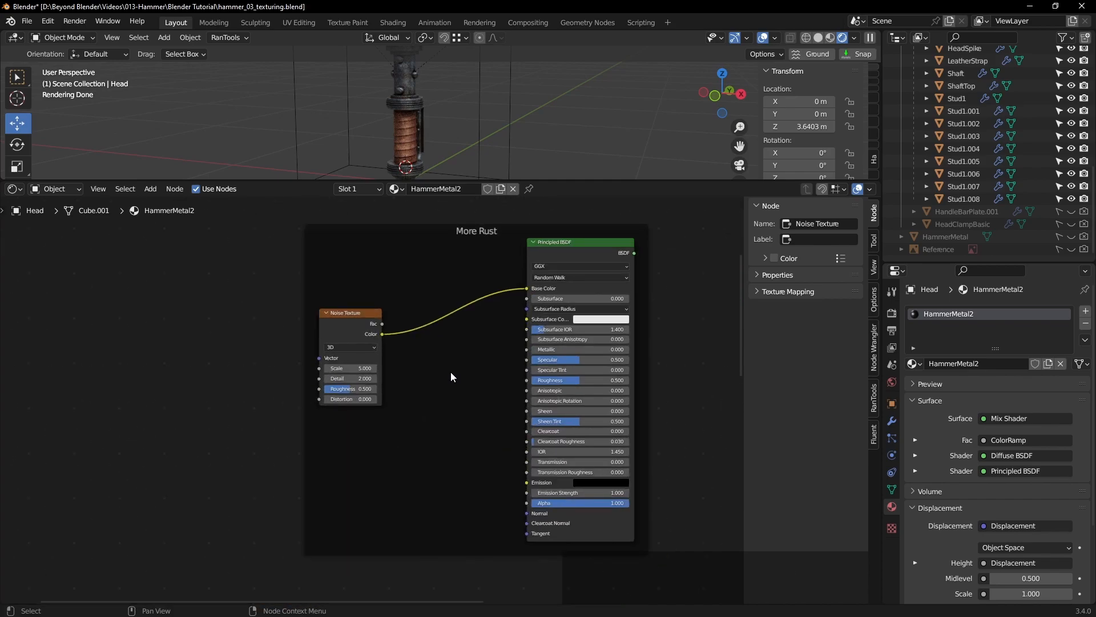
key(shift+a)
mouse_move(398, 415)
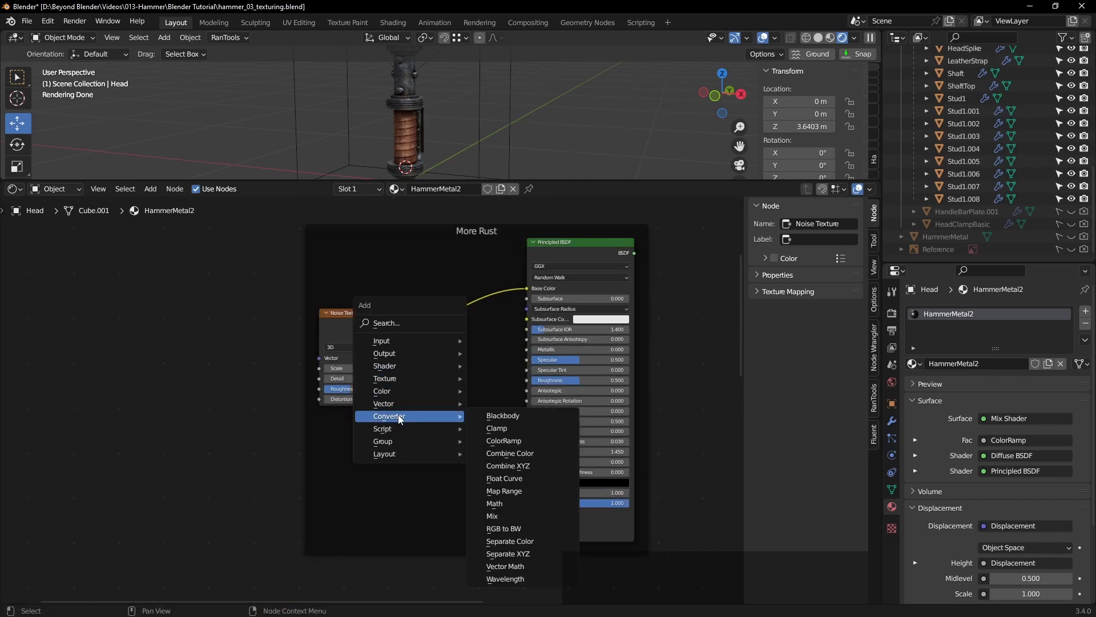
click(502, 440)
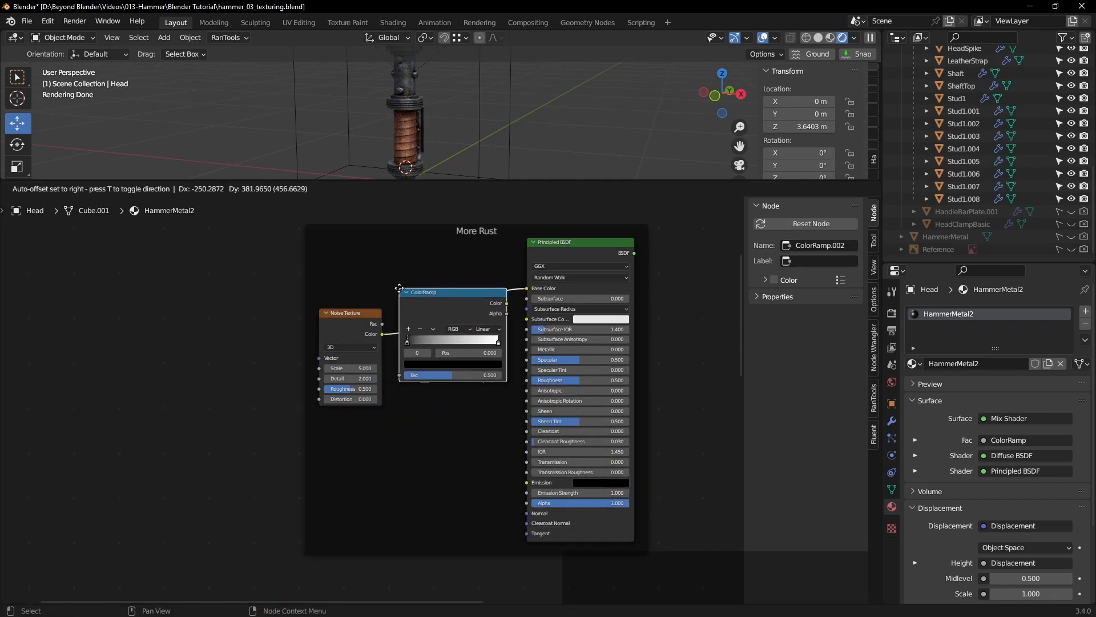
click(402, 289)
Step: Enlarge the 3D viewport, frame the hammer head close up and hide the viewport overlays
shift+middle_drag(550, 128, 548, 157)
scroll(402, 124, up, 6)
drag(544, 181, 543, 308)
scroll(500, 203, up, 2)
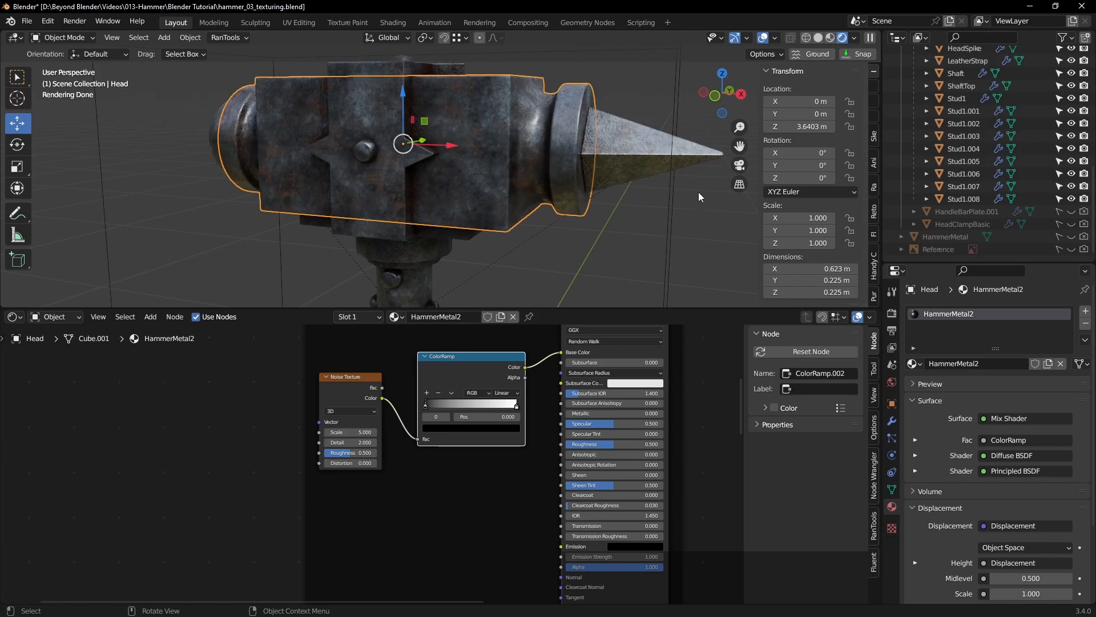
click(764, 38)
shift+middle_drag(577, 138, 577, 166)
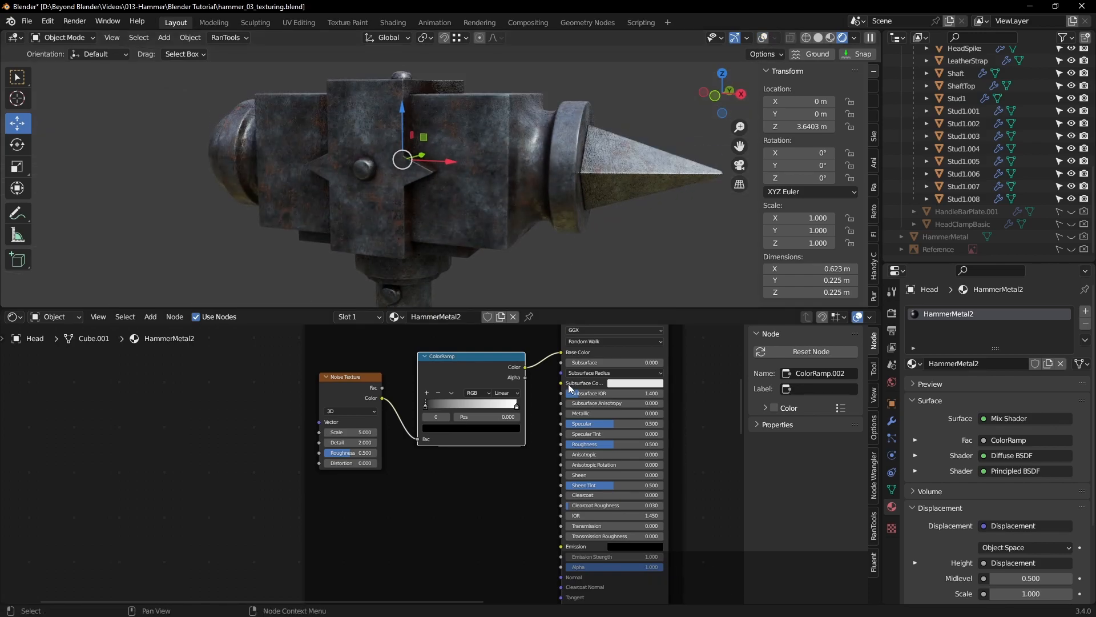
Step: Preview the More Rust Principled BSDF on the hammer head
scroll(571, 443, down, 1)
ctrl+shift+click(608, 334)
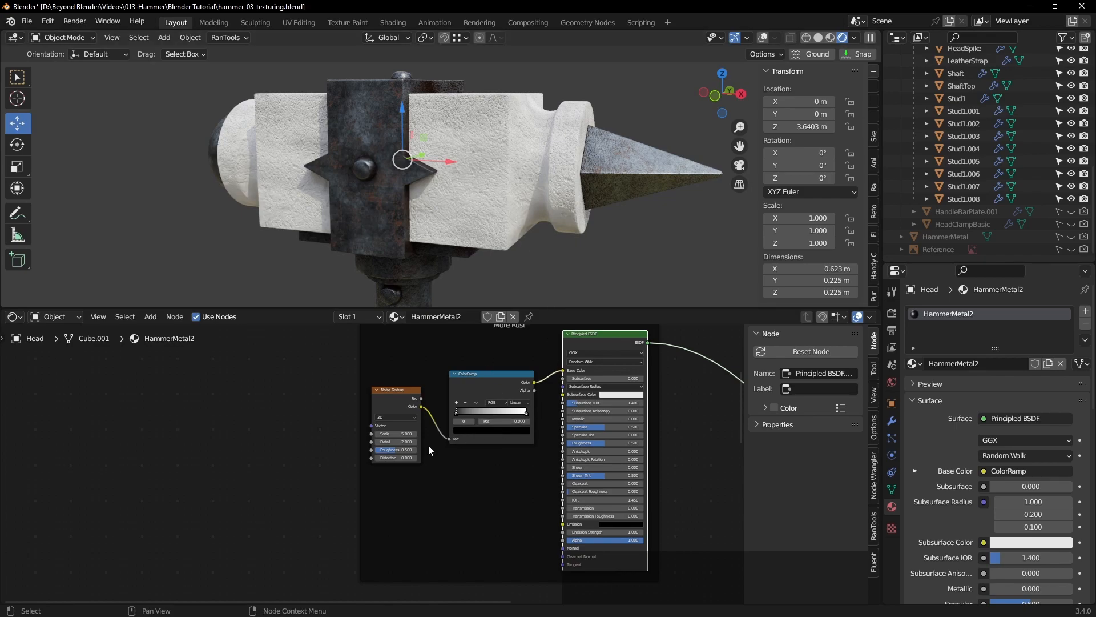
middle_drag(532, 482, 395, 497)
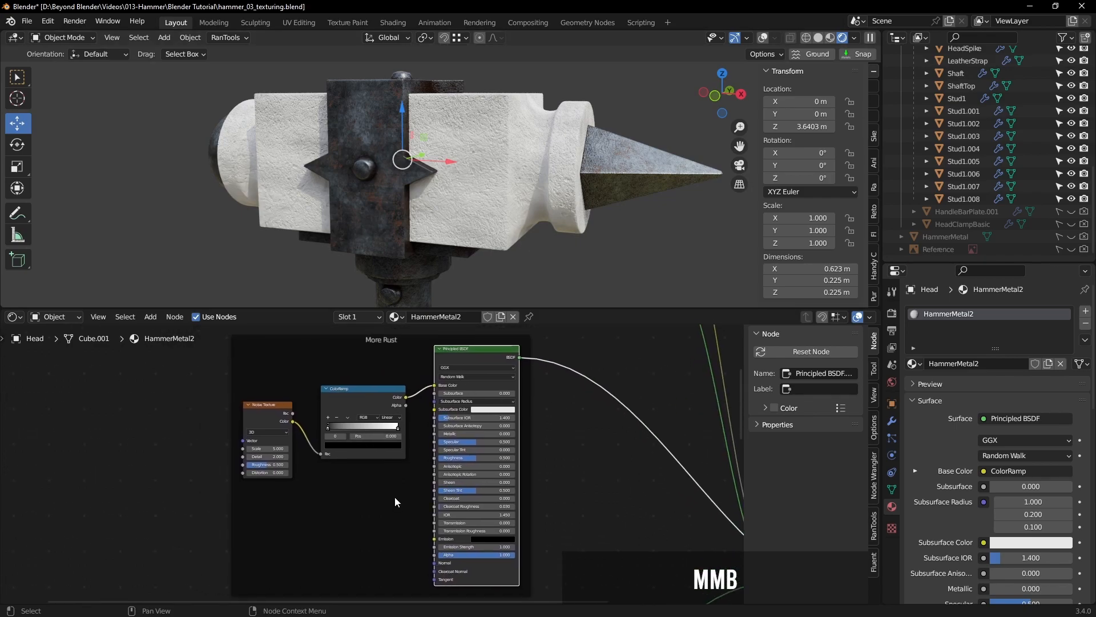
scroll(375, 489, up, 1)
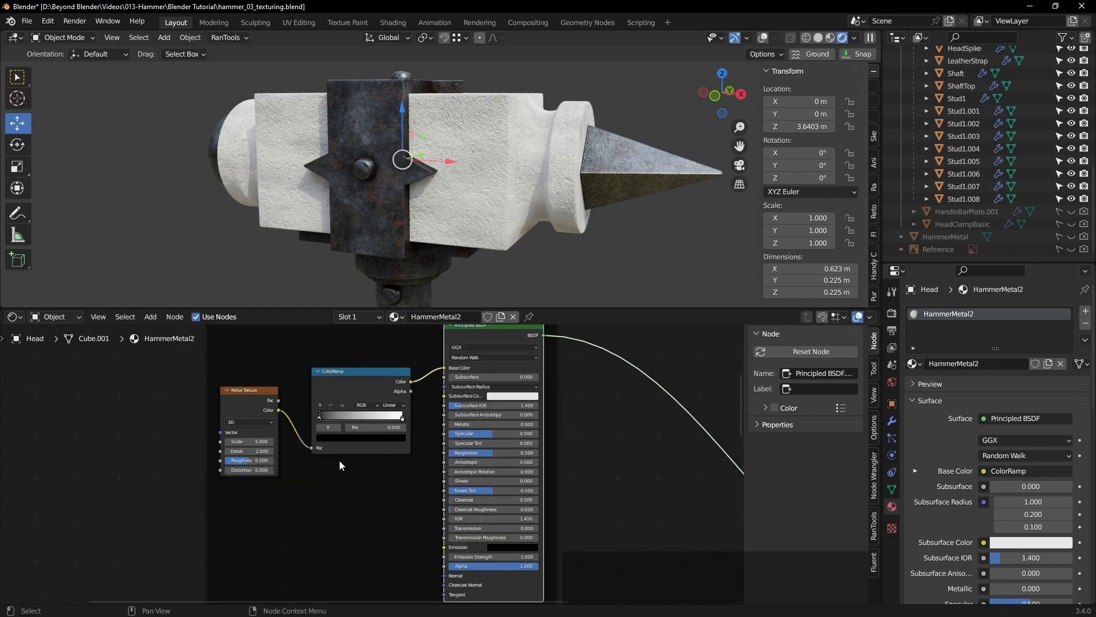
scroll(374, 415, up, 2)
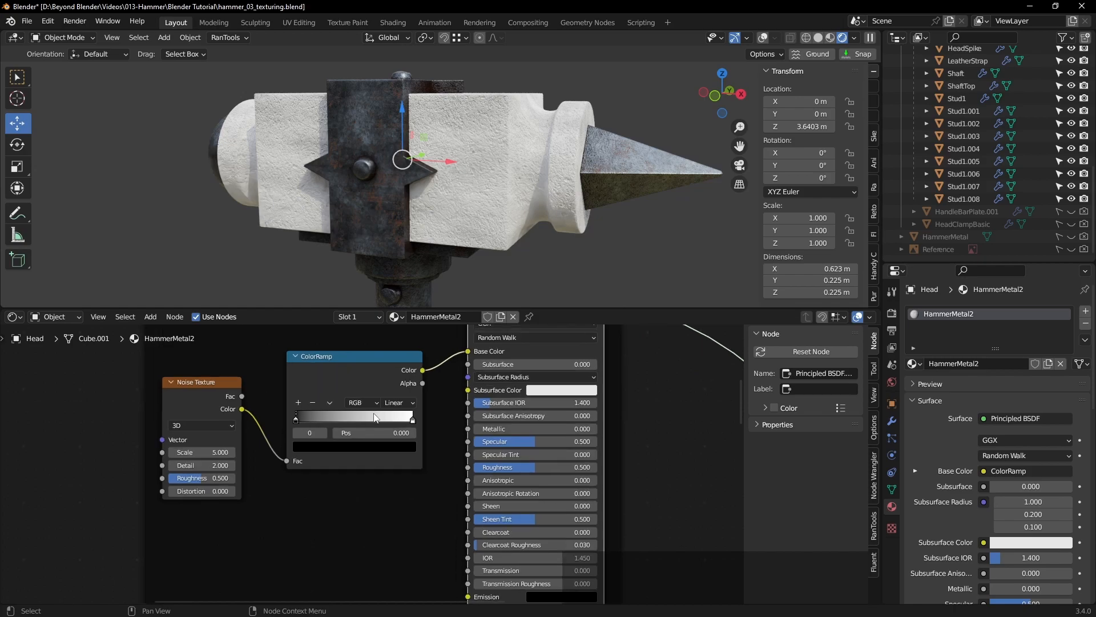
Step: Preview the Noise Texture and ColorRamp on the hammer head, and set the ramp's black stop to position 0.369
ctrl+shift+click(212, 378)
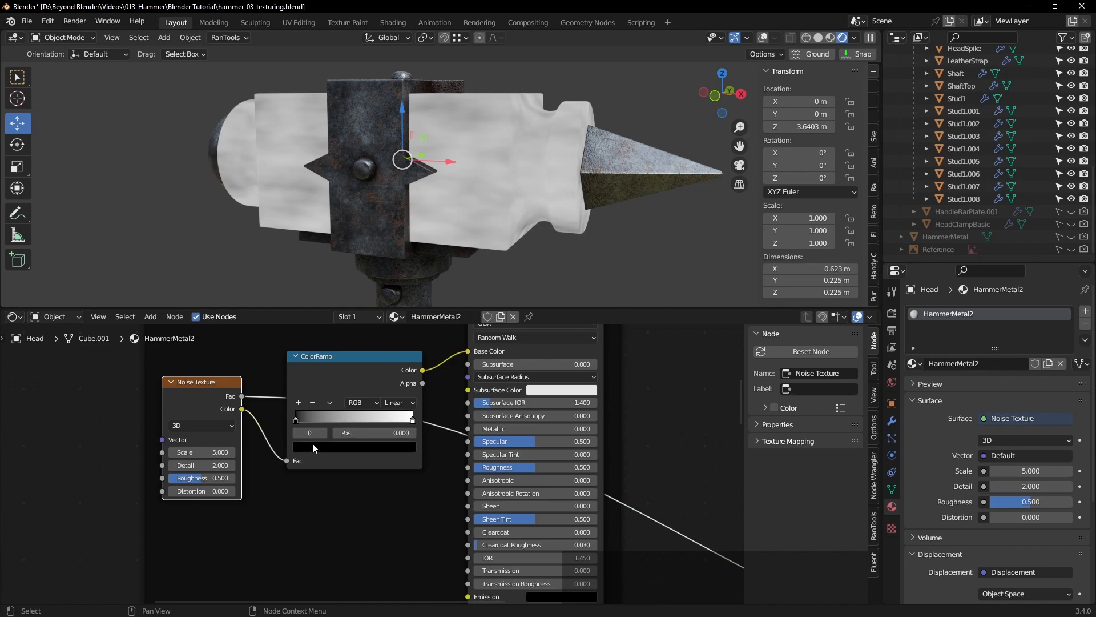
ctrl+shift+click(364, 364)
drag(295, 419, 340, 419)
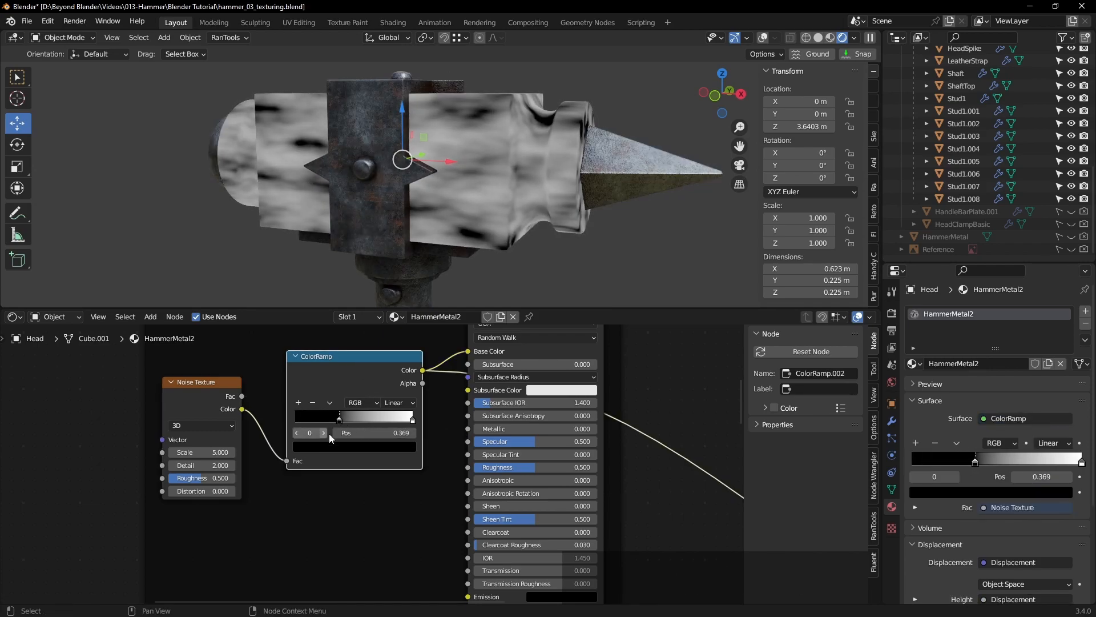
Step: Add Texture Coordinate and Mapping nodes feeding the Noise Texture's Vector input
scroll(342, 471, down, 4)
middle_drag(344, 471, 429, 463)
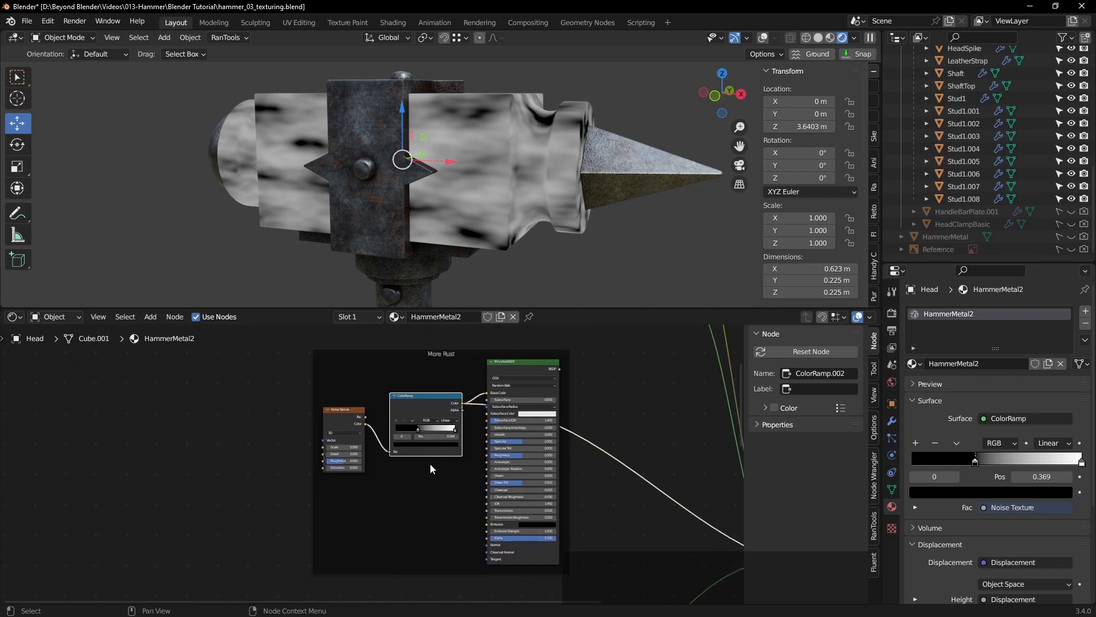
click(352, 409)
key(ctrl+t)
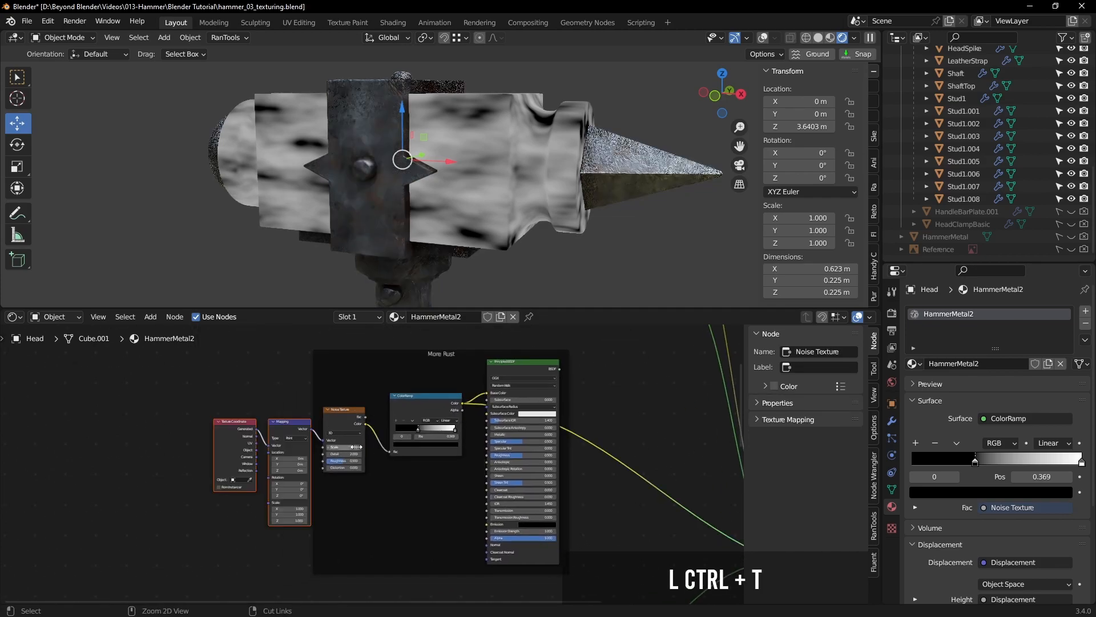
Step: Feed the Mapping node's Vector input from the Texture Coordinate's Object output and inspect the noise on the hammer head
mouse_move(283, 422)
mouse_down()
mouse_move(399, 457)
mouse_move(266, 428)
mouse_move(286, 411)
mouse_move(249, 435)
mouse_move(263, 425)
mouse_up()
scroll(259, 443, up, 2)
scroll(257, 443, up, 2)
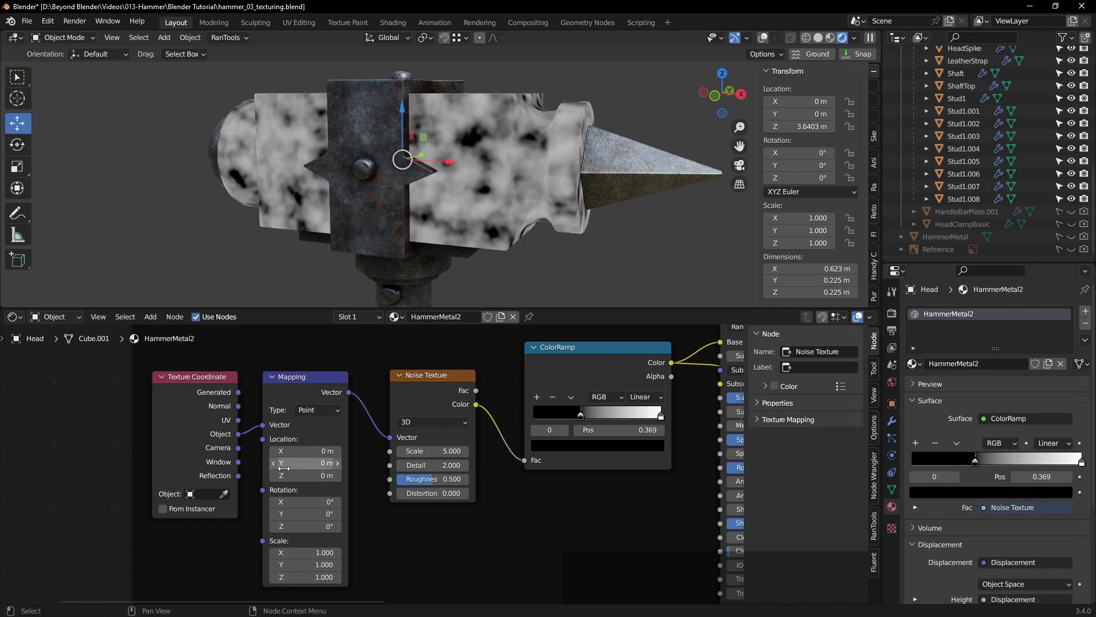
mouse_move(470, 118)
middle_down()
mouse_move(455, 154)
mouse_move(484, 132)
middle_up()
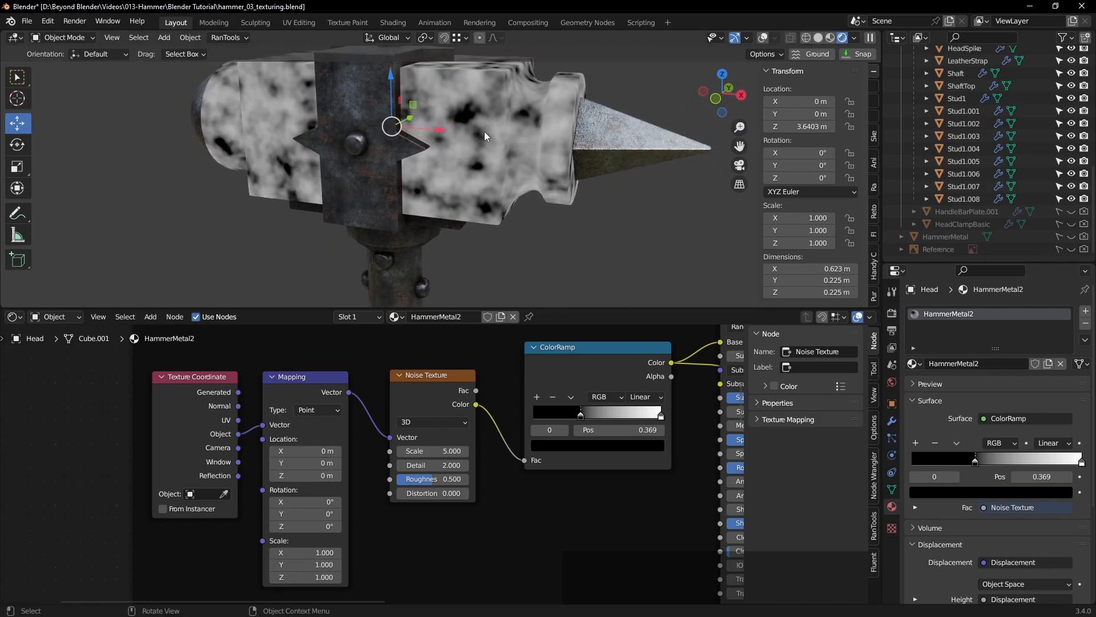
key(KP_Decimal)
scroll(472, 173, up, 4)
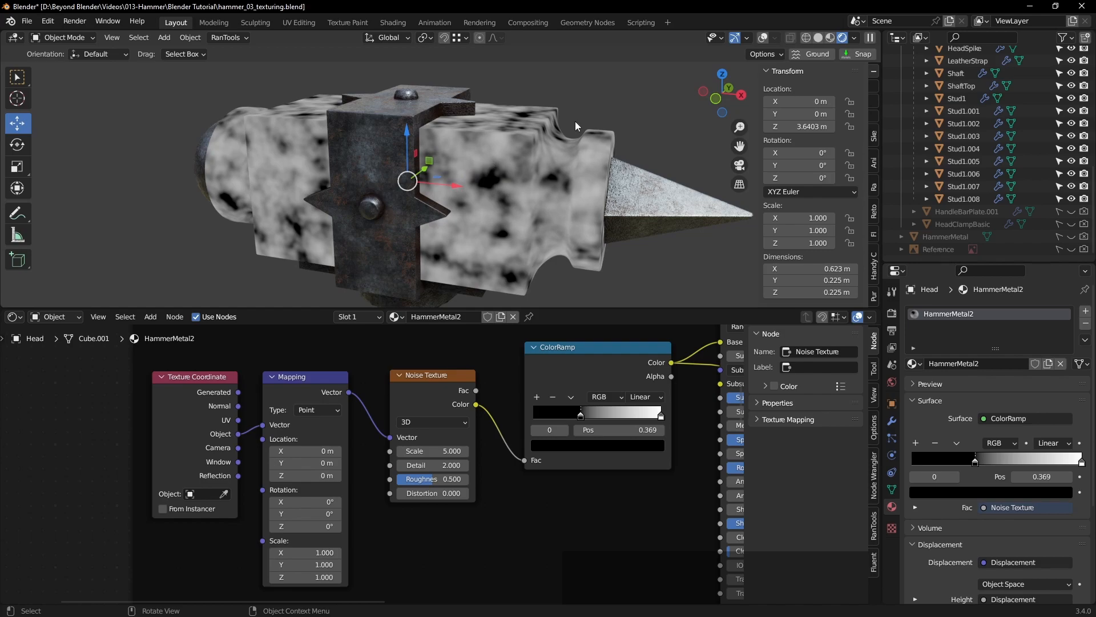
scroll(387, 494, up, 1)
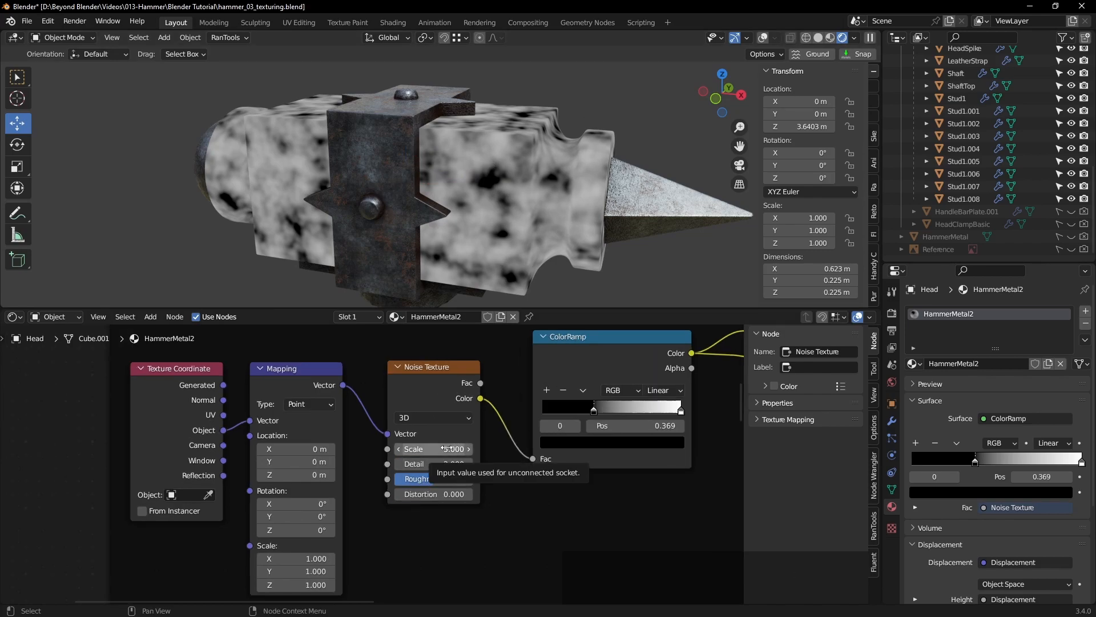
Step: Set the Noise Texture's Scale to 9 and its Detail to 12
drag(446, 449, 443, 480)
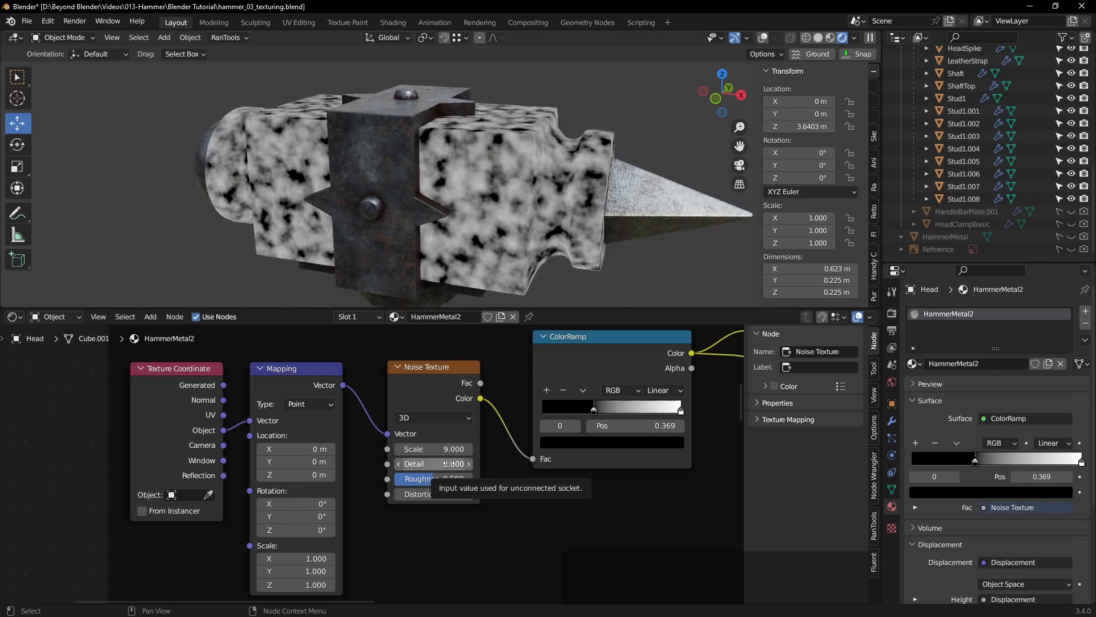
drag(450, 463, 539, 464)
click(467, 463)
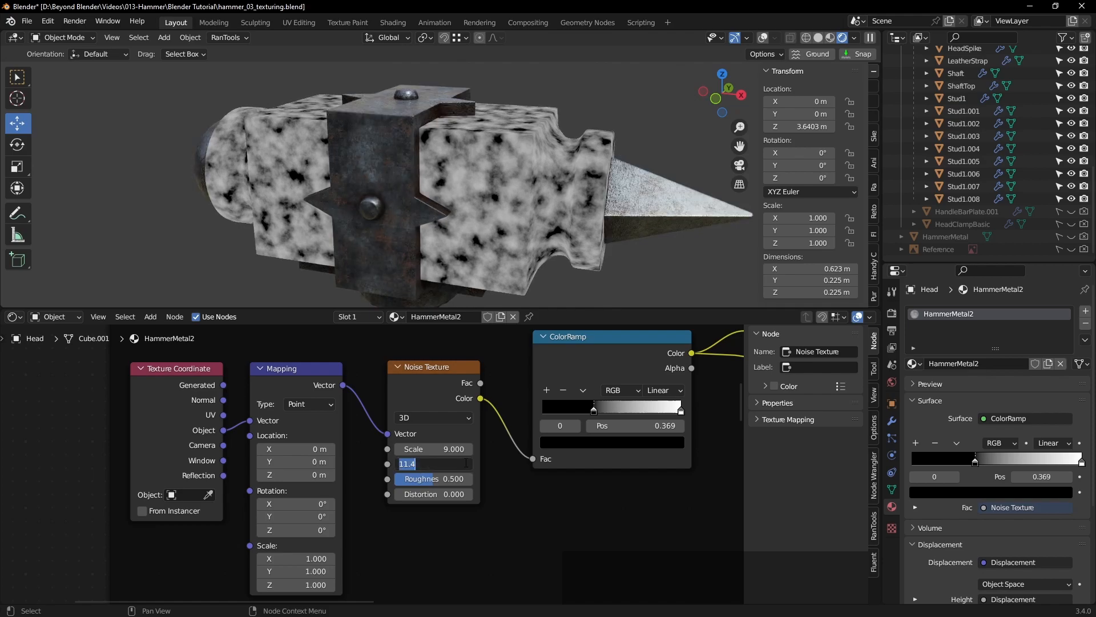
text(12)
key(Return)
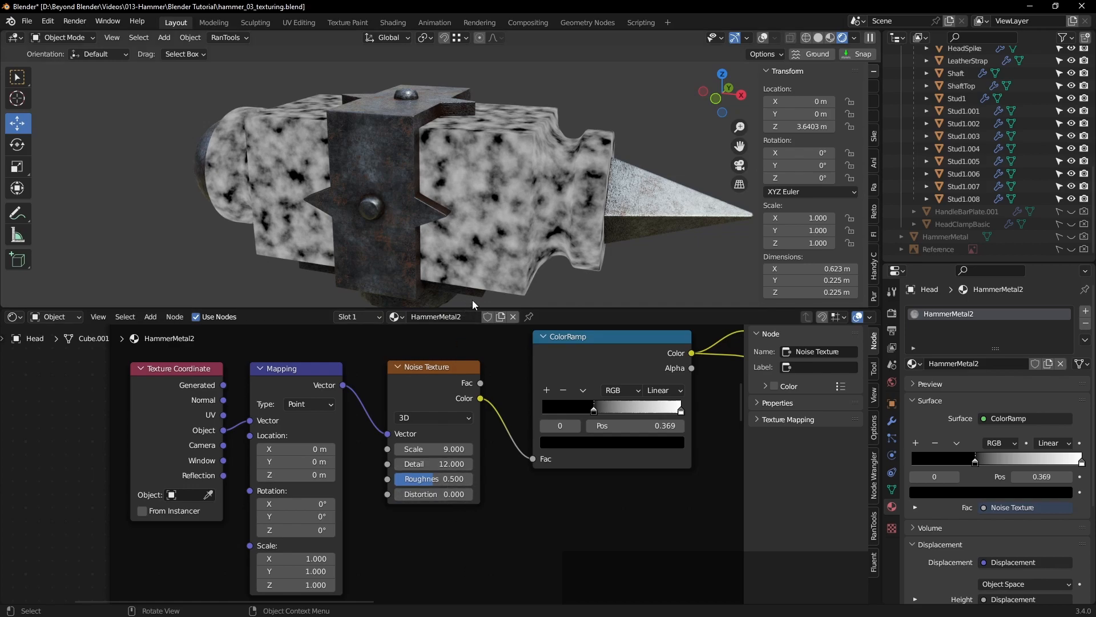
Step: Set the Noise Texture's Roughness to 0.7 and check the finer noise on the hammer head
scroll(494, 249, up, 5)
drag(446, 480, 470, 481)
click(461, 483)
text(0.7)
key(Return)
scroll(487, 183, down, 6)
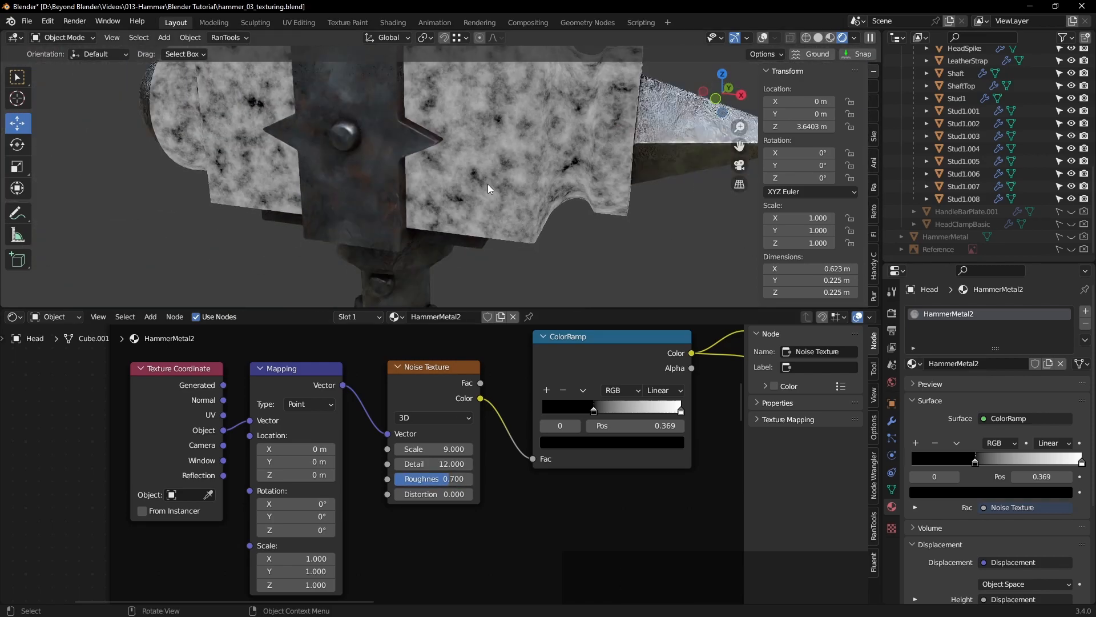
shift+middle_drag(492, 180, 499, 197)
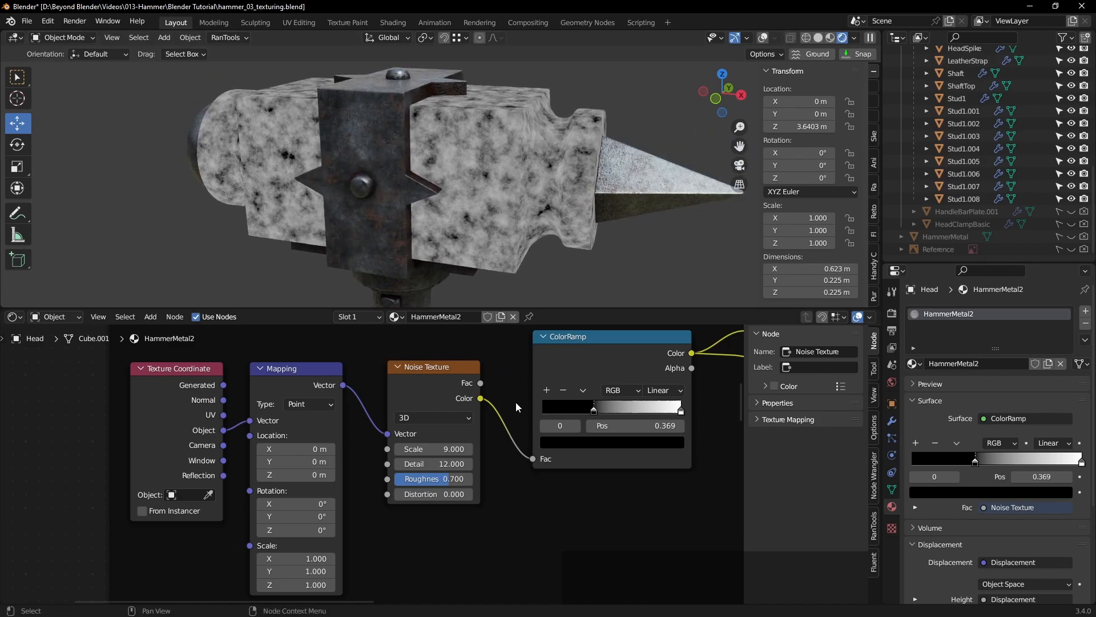
Step: Recolor the ColorRamp's white stop to a dark, desaturated rust brown while previewing its Color output on the head
scroll(513, 415, down, 2)
shift+middle_drag(598, 467, 527, 358)
ctrl+shift+click(440, 389)
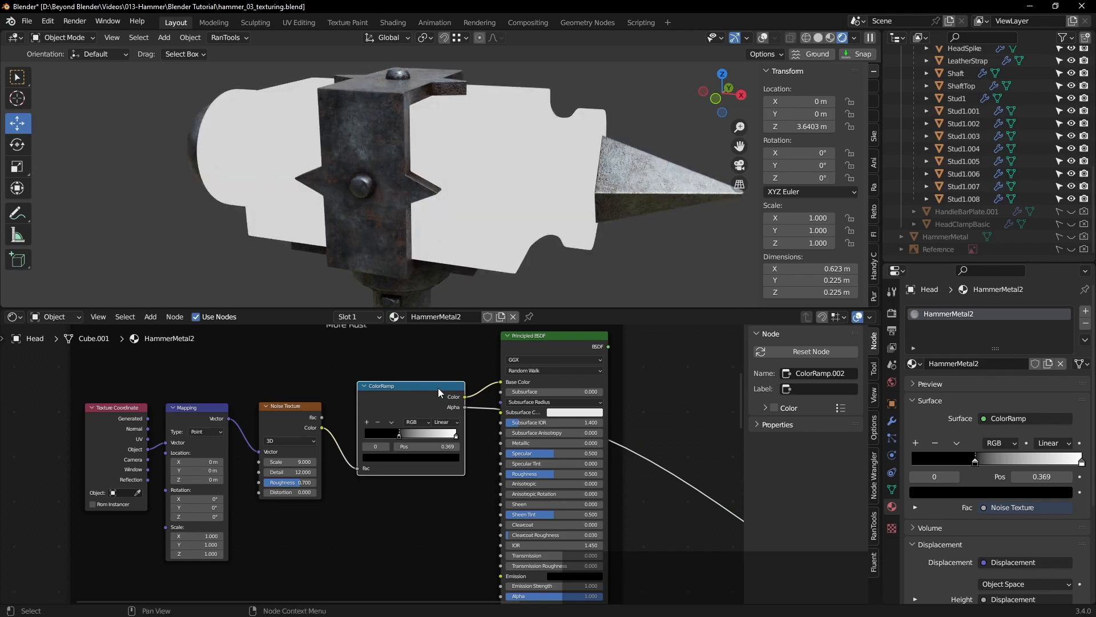
ctrl+shift+click(451, 391)
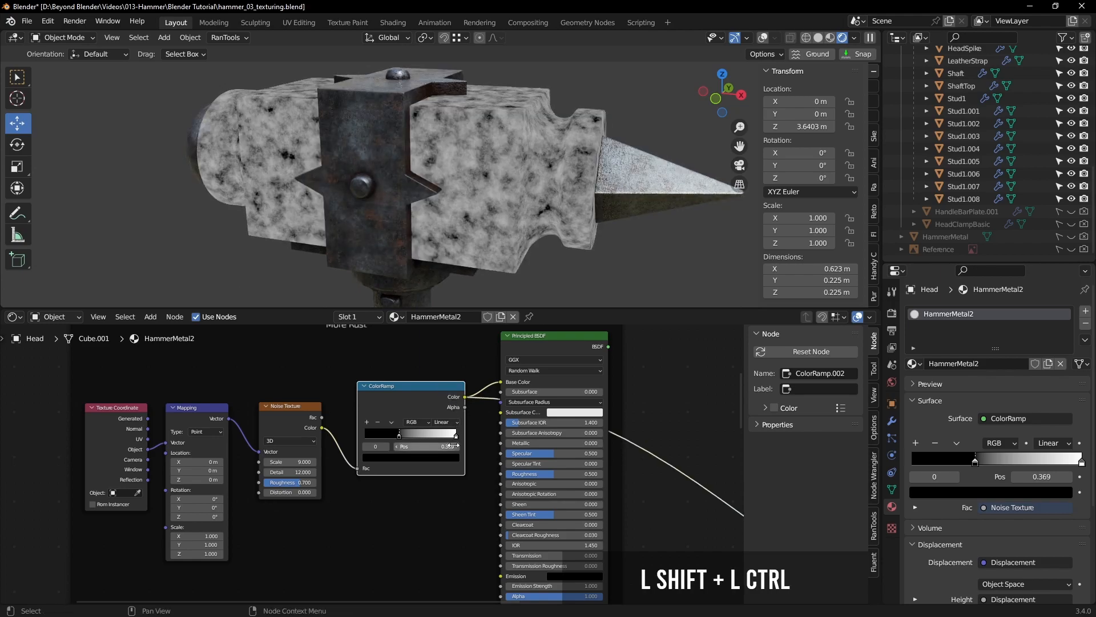
scroll(423, 461, up, 3)
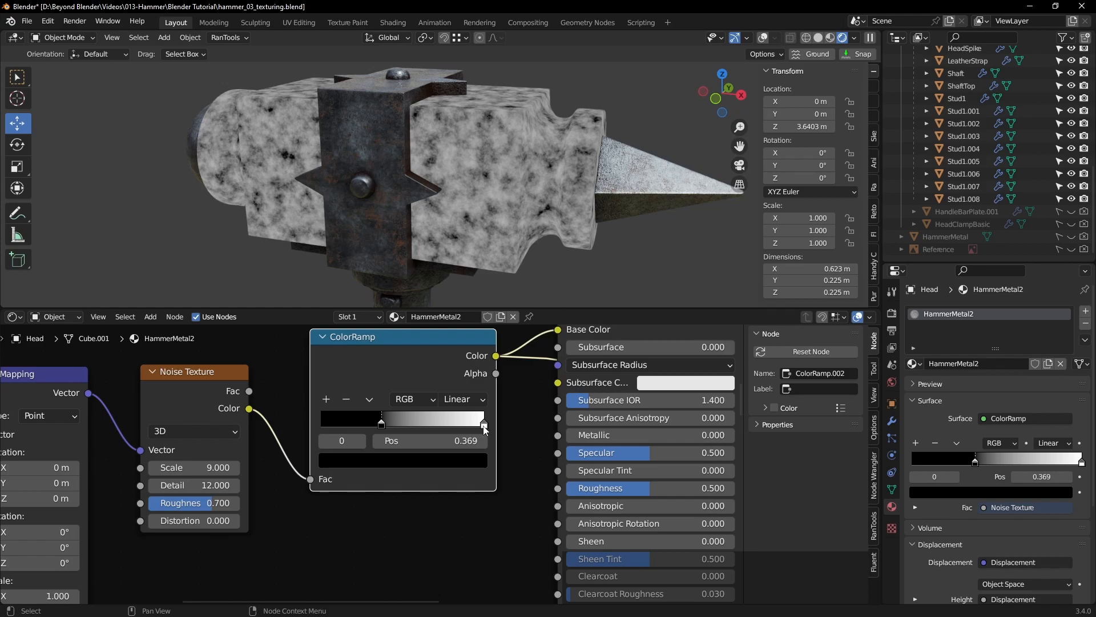
click(483, 425)
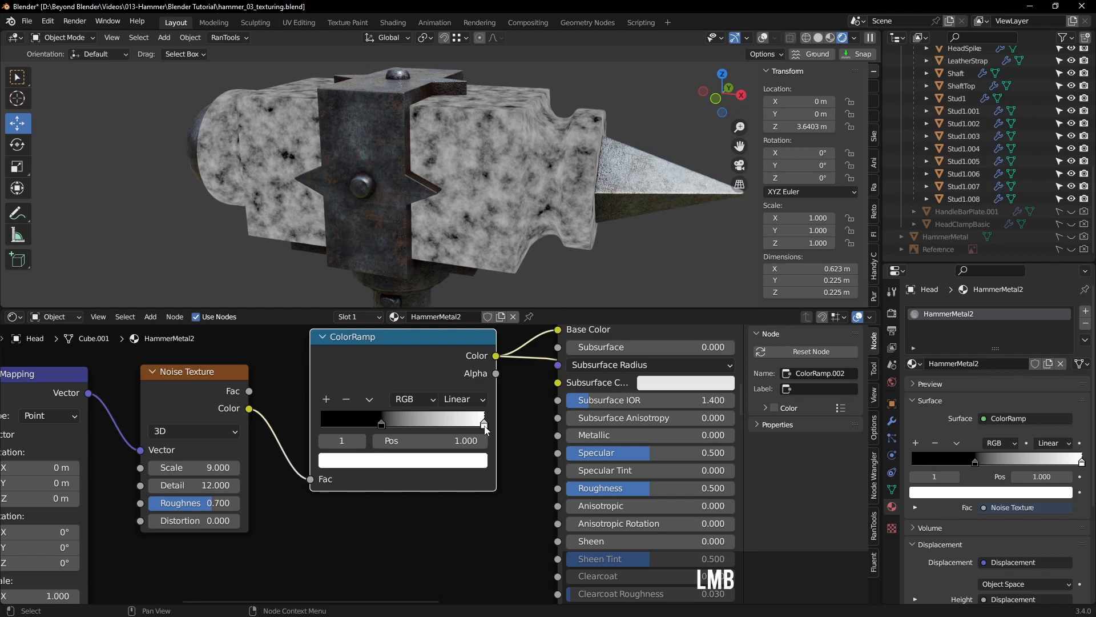
click(469, 464)
drag(392, 325, 363, 337)
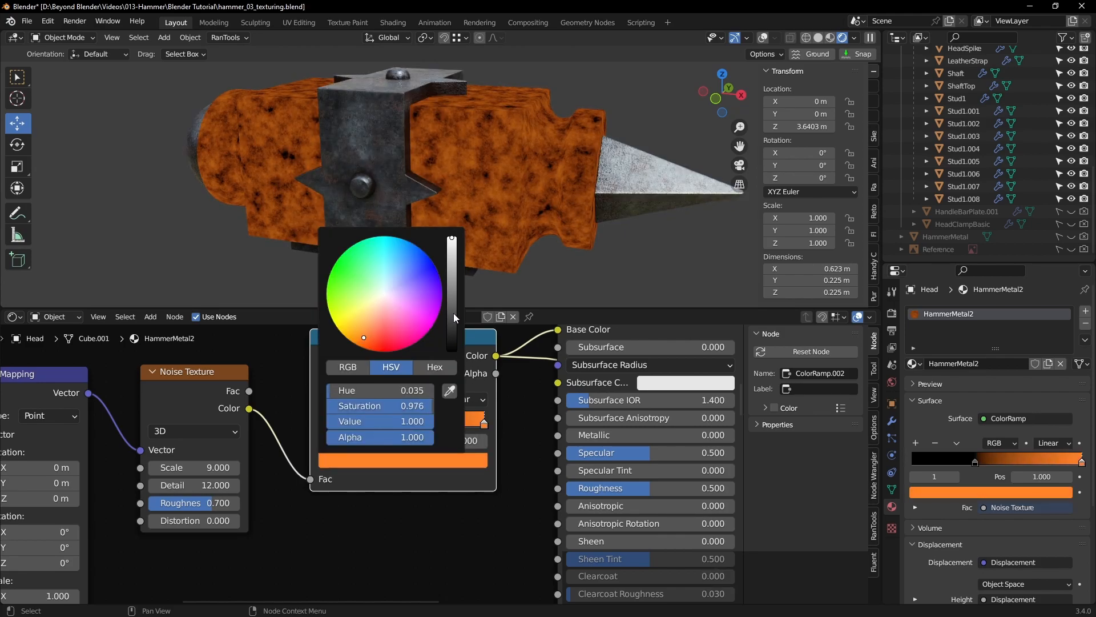
drag(390, 413, 369, 412)
drag(452, 253, 451, 333)
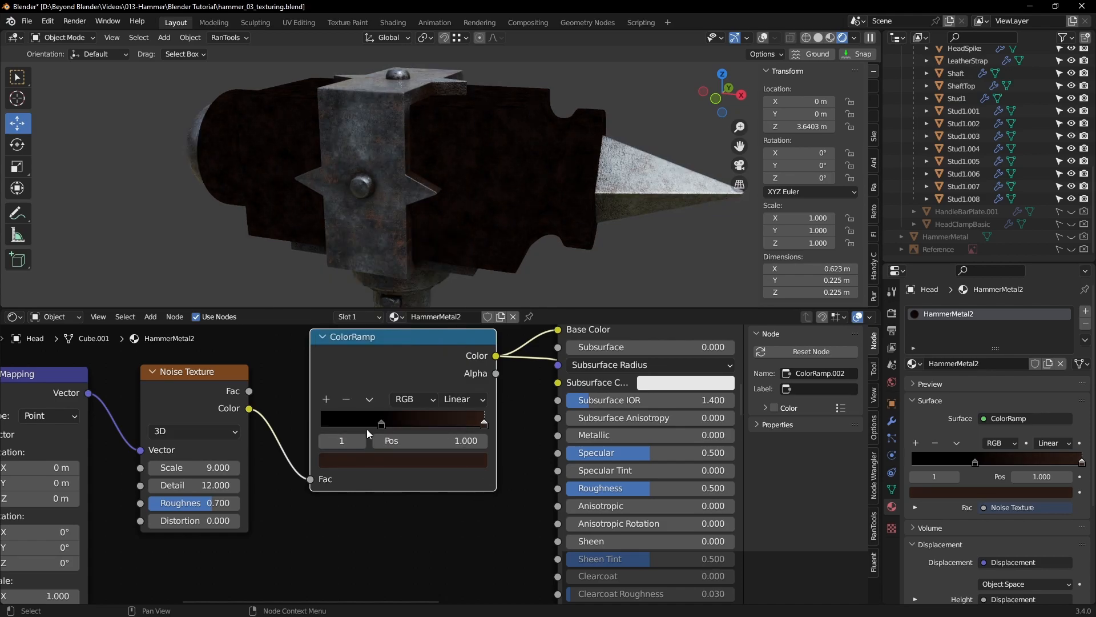
Step: Move the ColorRamp's black stop to position 0
drag(380, 424, 316, 426)
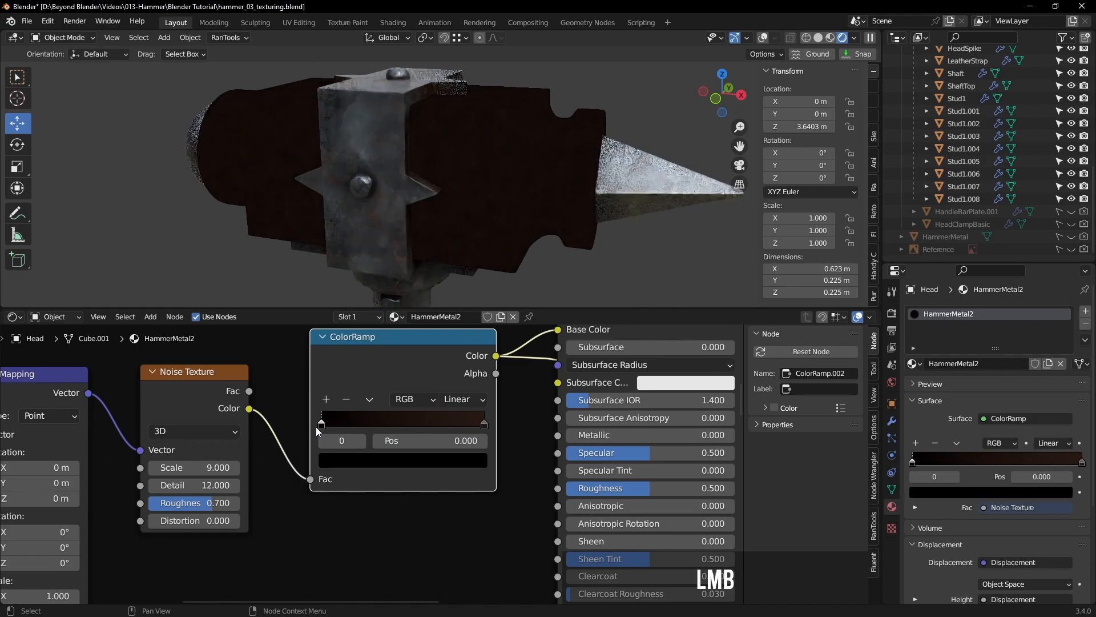
click(361, 460)
click(506, 427)
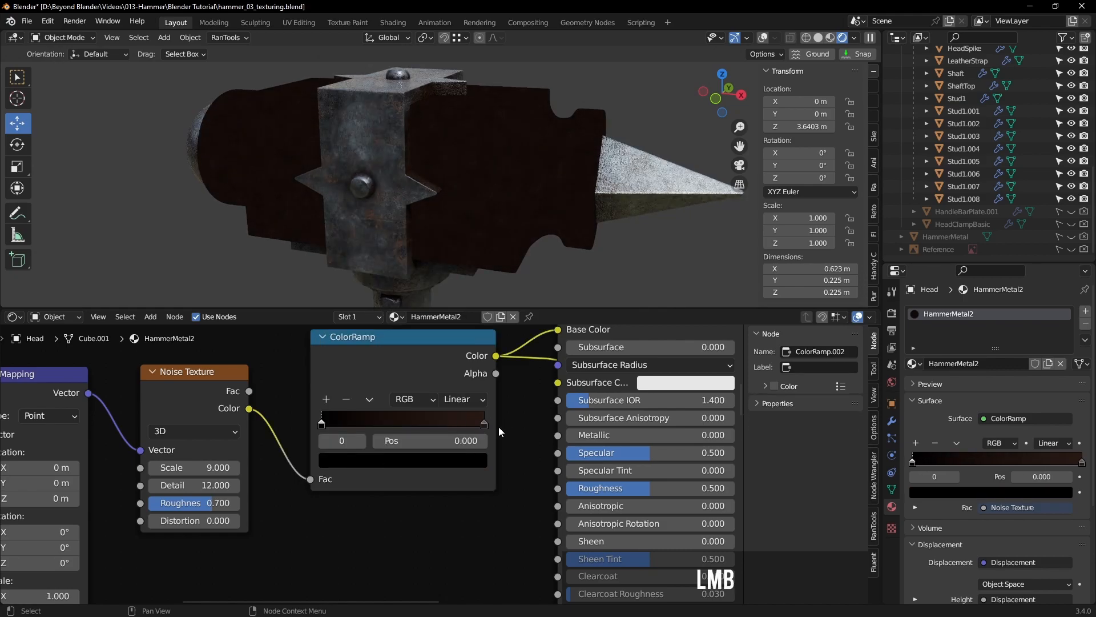
Step: Copy the dark brown color to the ColorRamp's first stop and lighten and desaturate it to a muted reddish brown
click(484, 424)
key(ctrl+c)
click(321, 425)
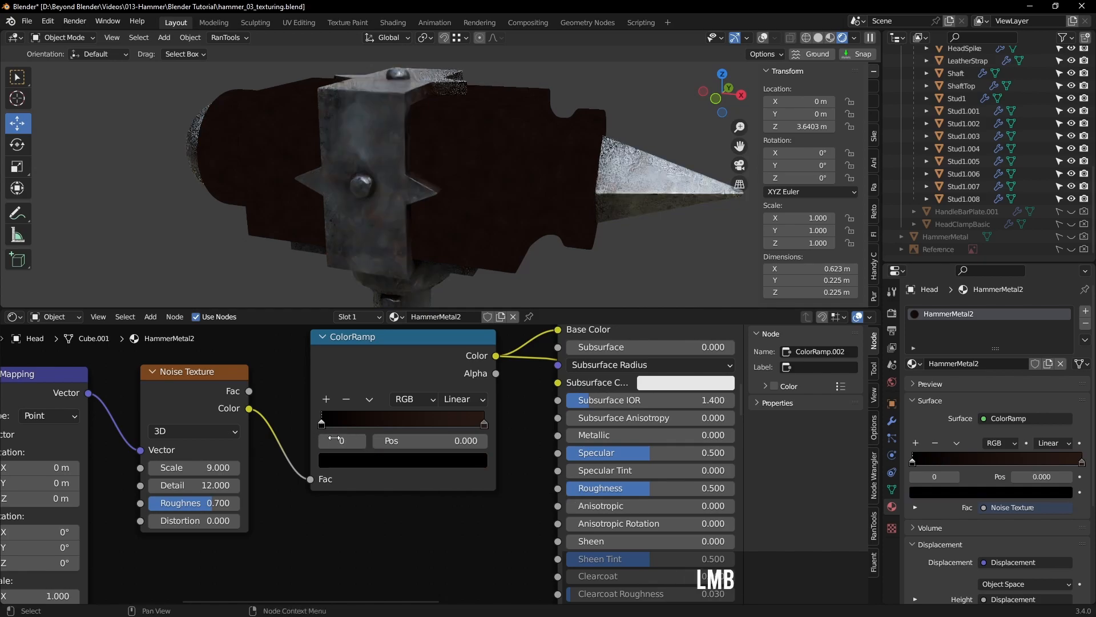
key(ctrl+v)
click(357, 460)
drag(452, 334, 452, 311)
drag(402, 406, 375, 406)
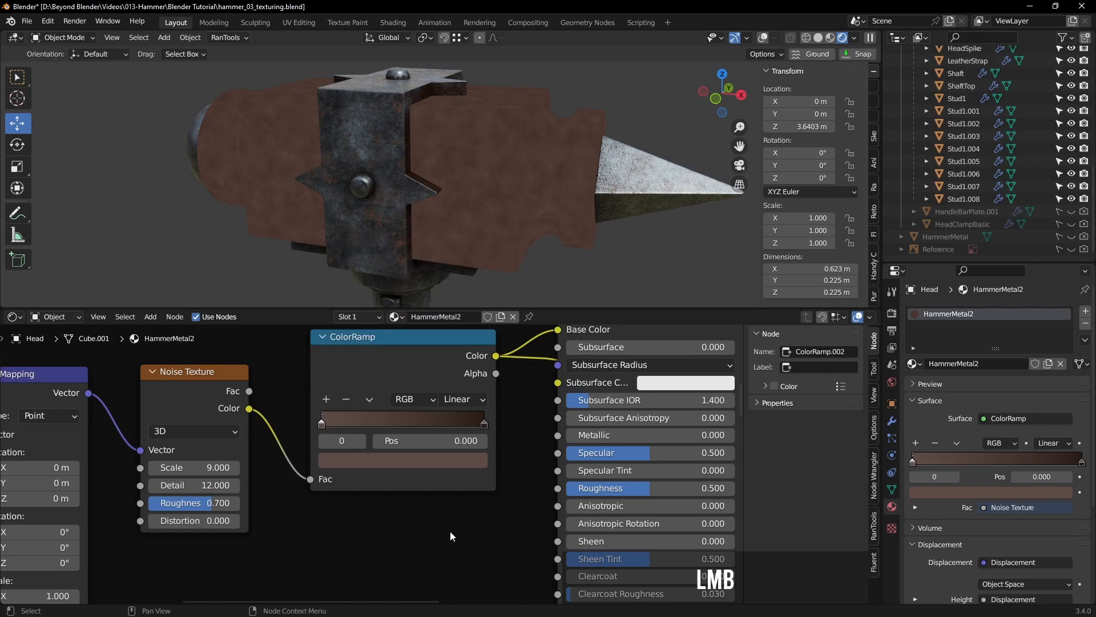
Step: Set the More Rust Principled BSDF's Metallic to 1 and preview the shader on the hammer head
scroll(449, 531, down, 3)
middle_drag(451, 527, 404, 502)
drag(489, 433, 537, 429)
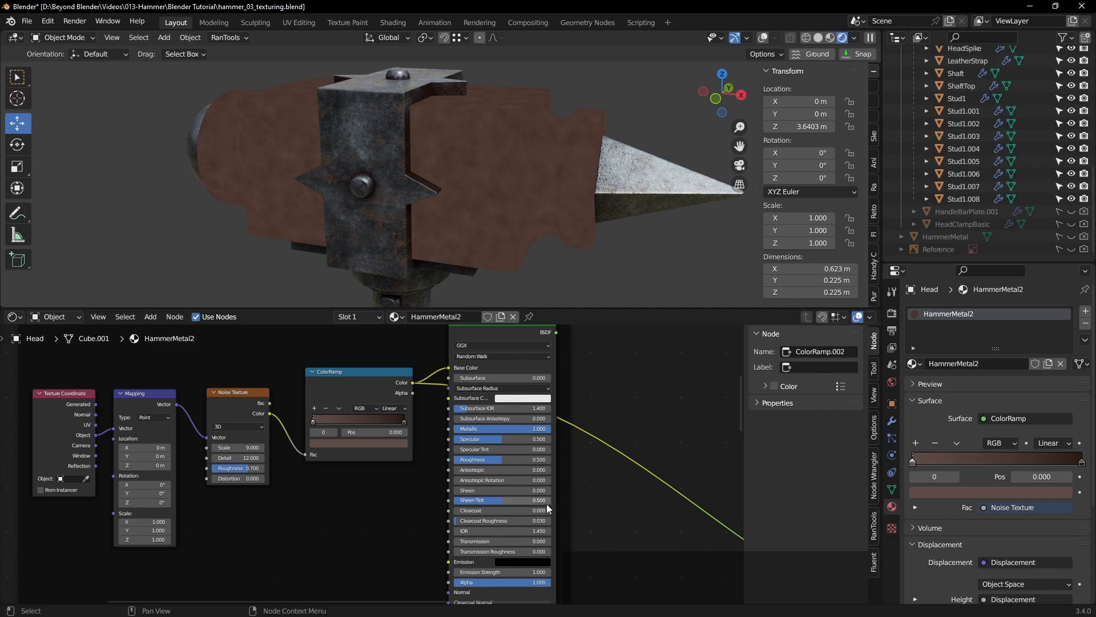
scroll(612, 493, down, 1)
ctrl+shift+click(544, 366)
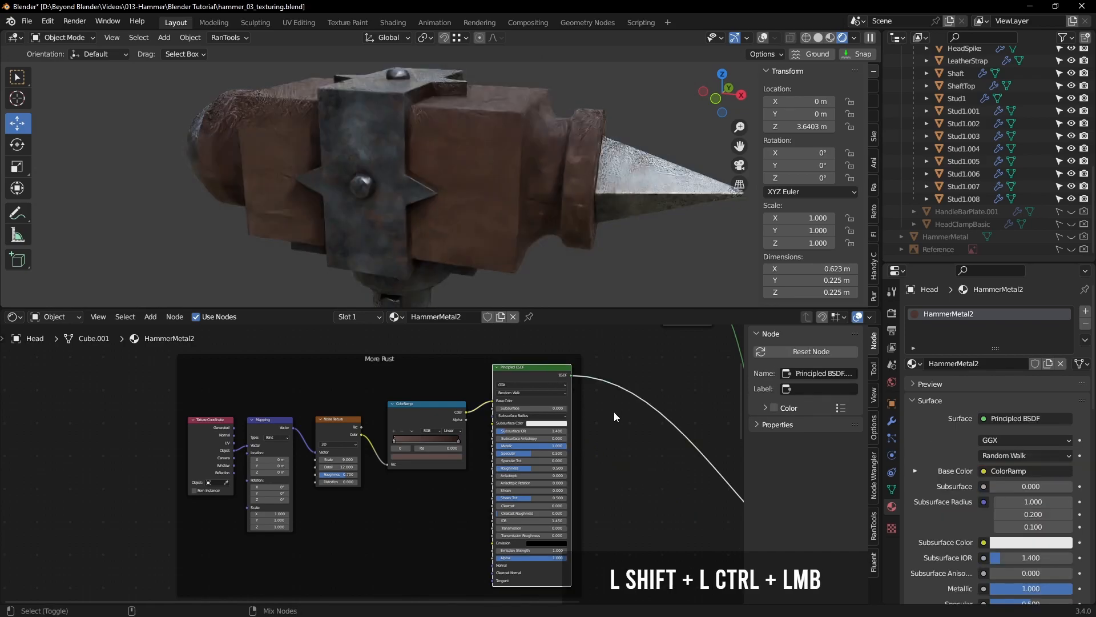
middle_drag(500, 236, 525, 243)
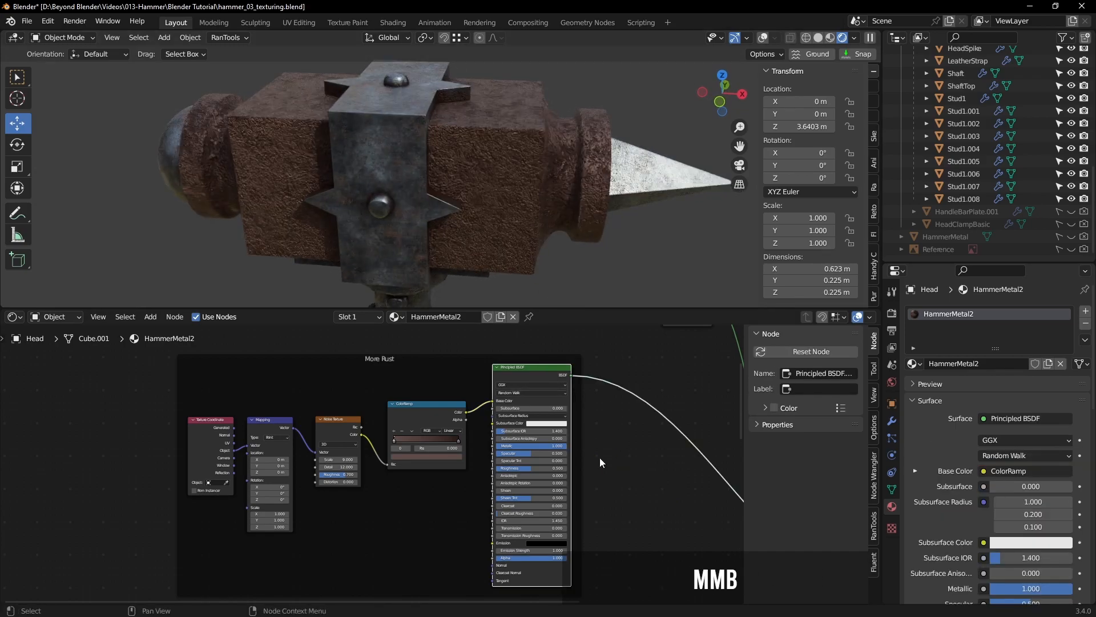
Step: Move the Noise Texture, Mapping and Texture Coordinate nodes up and closer to the ColorRamp inside the More Rust frame
scroll(599, 457, down, 2)
mouse_move(608, 465)
middle_down()
mouse_move(530, 437)
mouse_move(615, 467)
middle_up()
scroll(586, 449, up, 3)
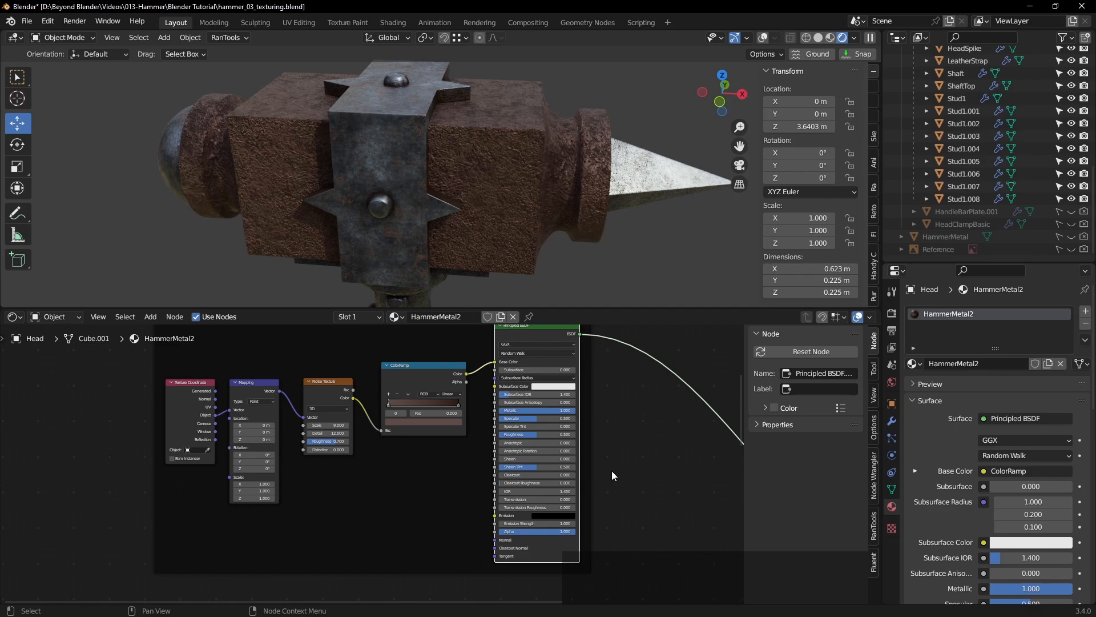
scroll(613, 467, down, 3)
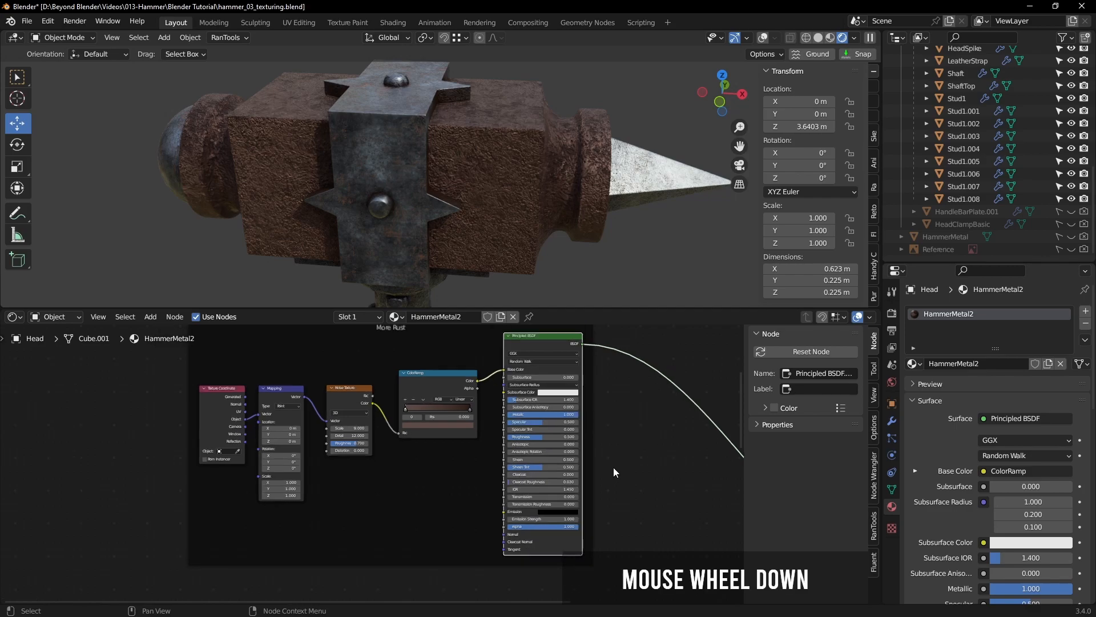
middle_drag(628, 475, 585, 449)
drag(347, 372, 356, 357)
drag(293, 371, 306, 358)
drag(241, 370, 257, 355)
click(596, 455)
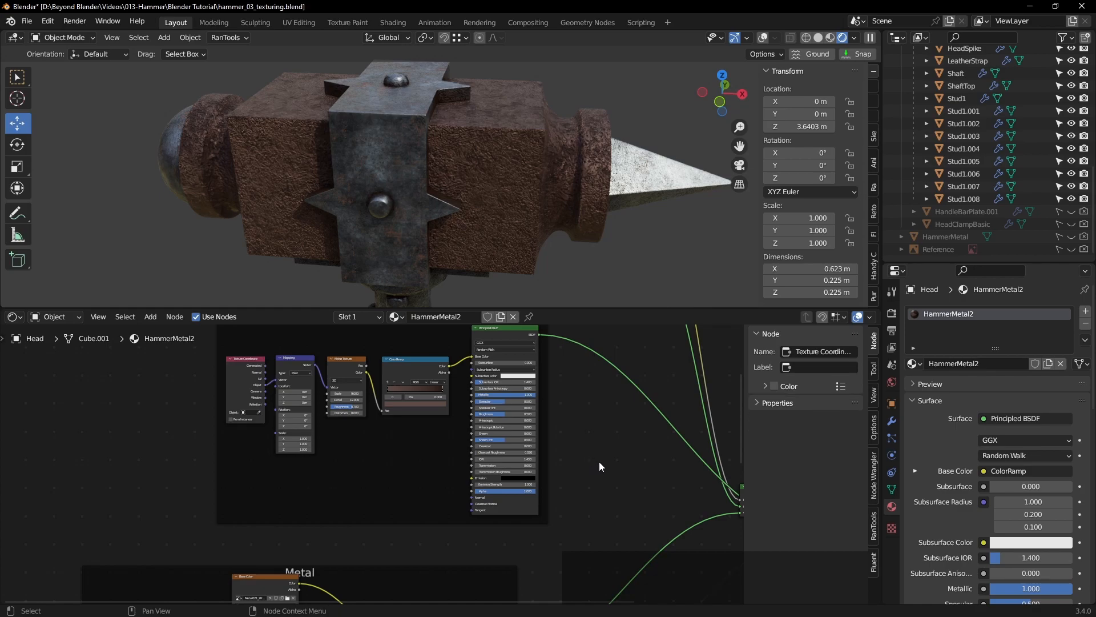
Step: Add a second ColorRamp below the first one and feed its Fac input from the Noise Texture's Fac output
scroll(598, 462, up, 1)
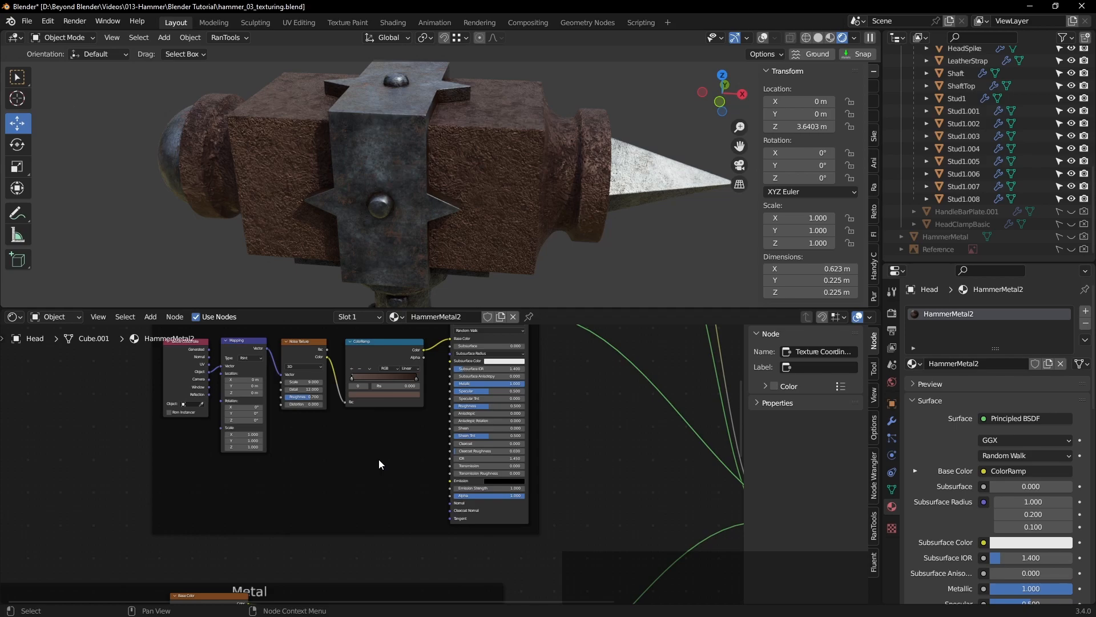
key(shift+a)
mouse_move(369, 455)
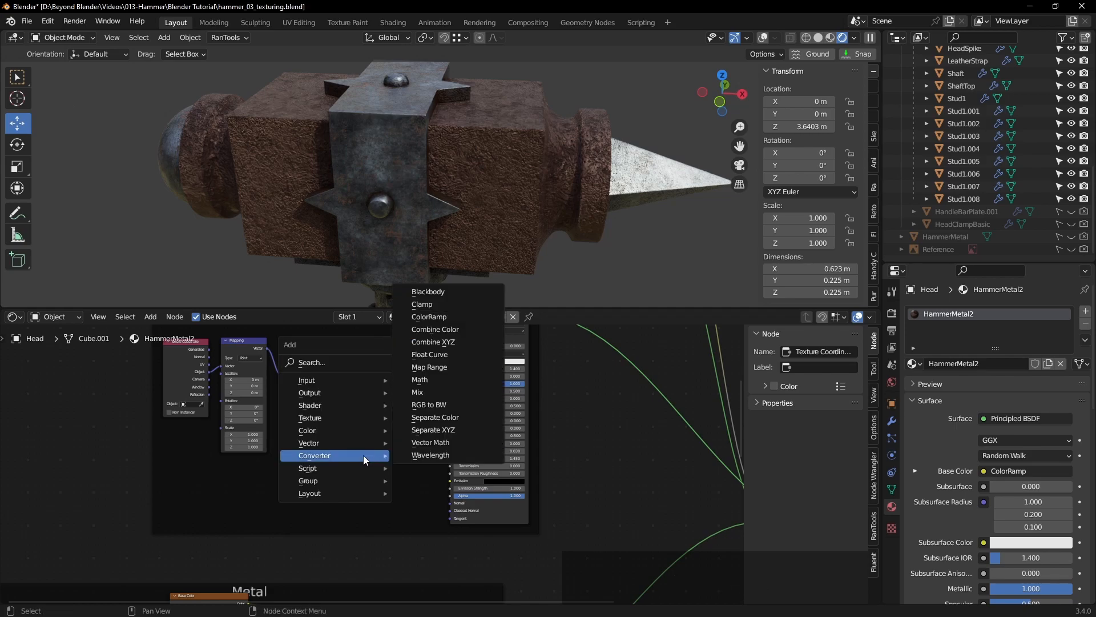
click(429, 318)
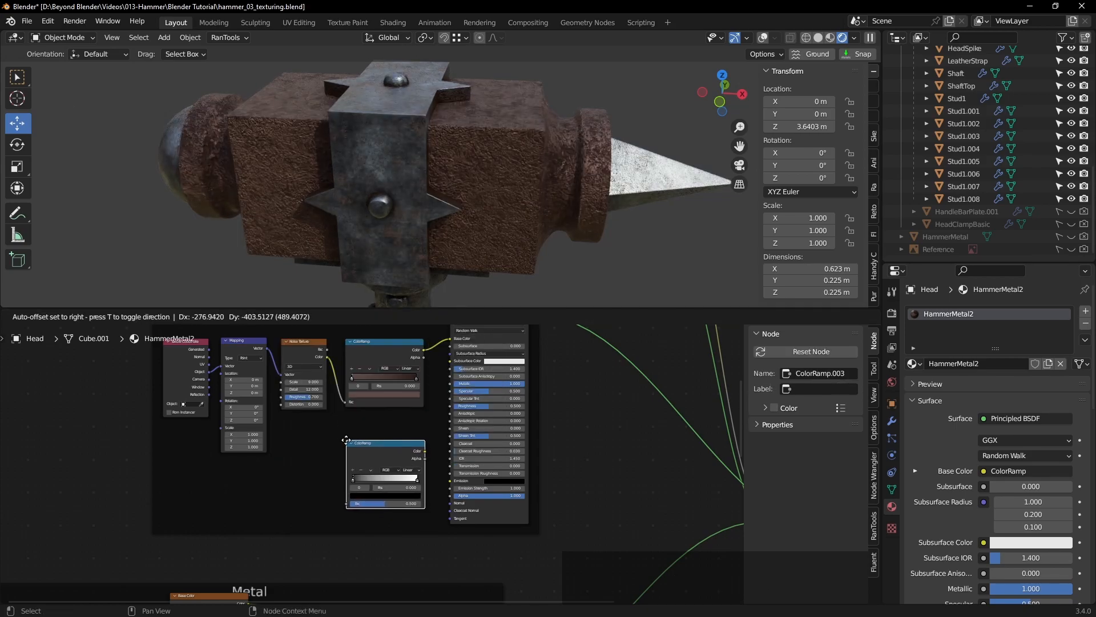
click(381, 453)
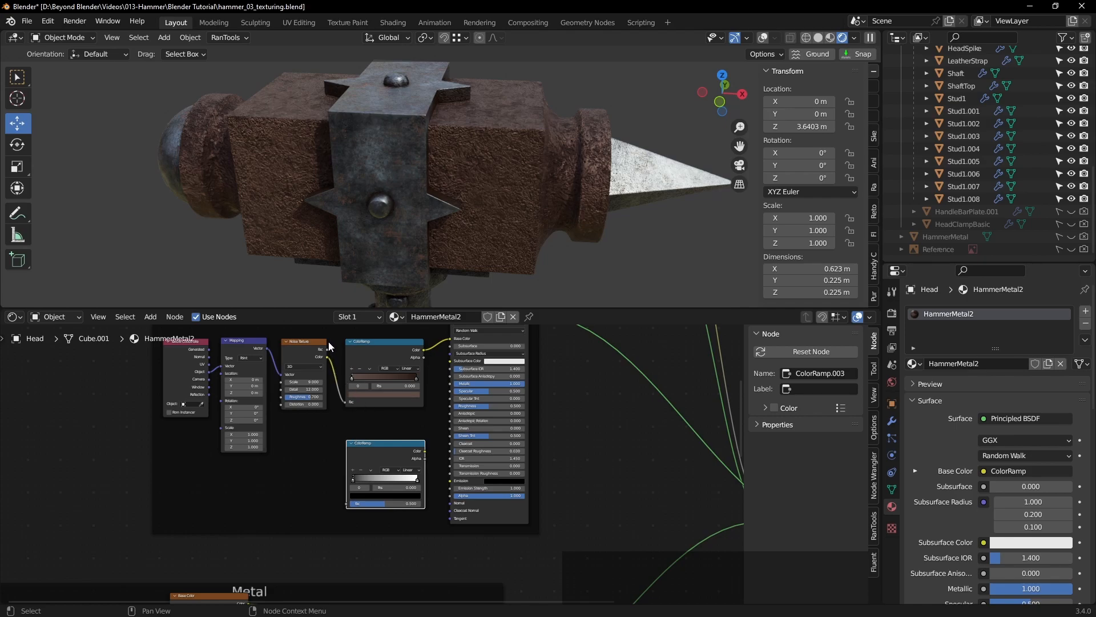
drag(328, 350, 347, 503)
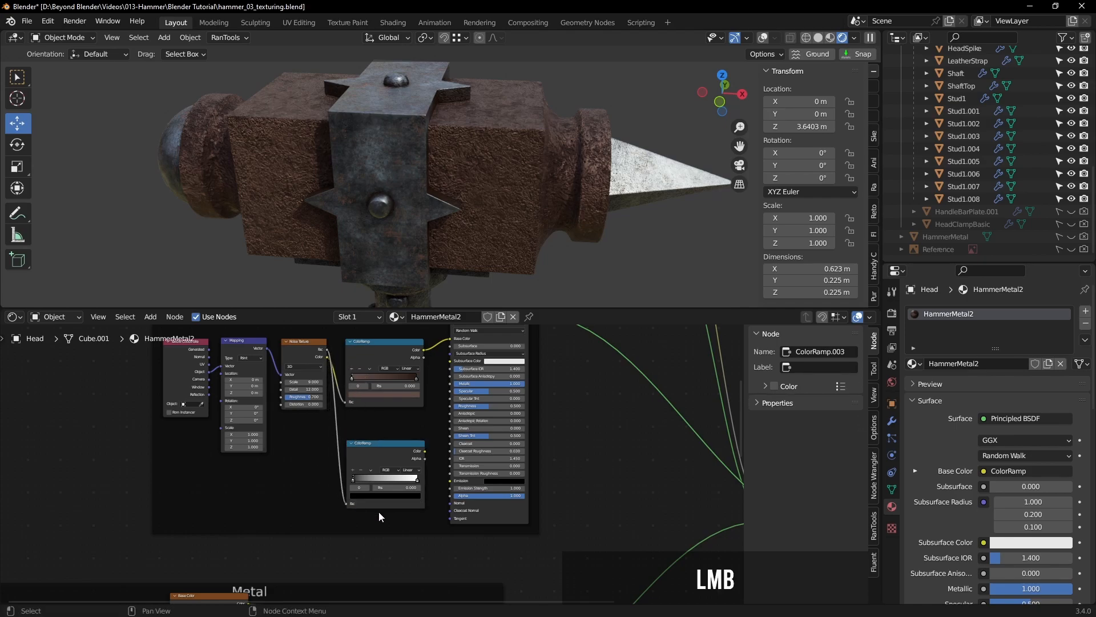
Step: Preview the new ColorRamp on the head, with its black stop at position 0.373 and Ease interpolation
ctrl+shift+click(397, 443)
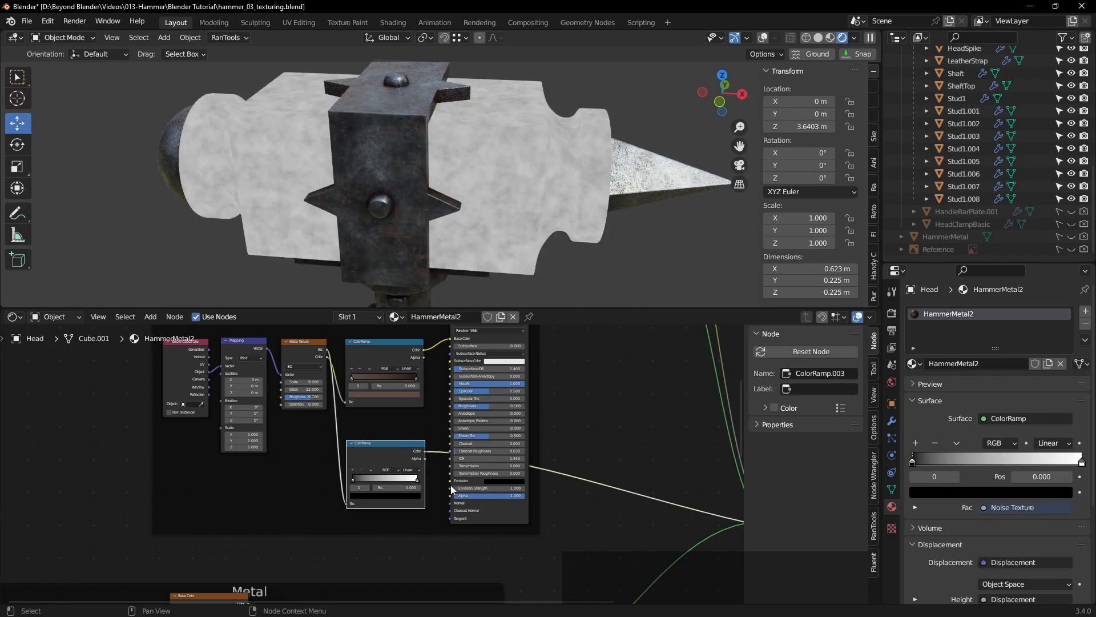
scroll(364, 491, up, 4)
drag(342, 474, 389, 474)
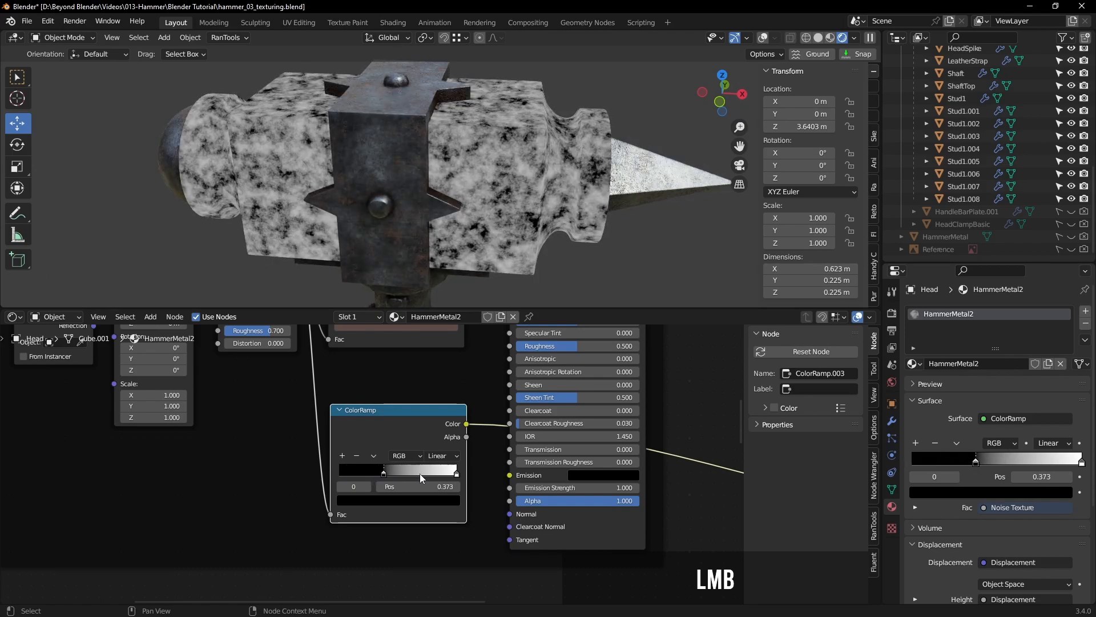
click(442, 455)
click(443, 469)
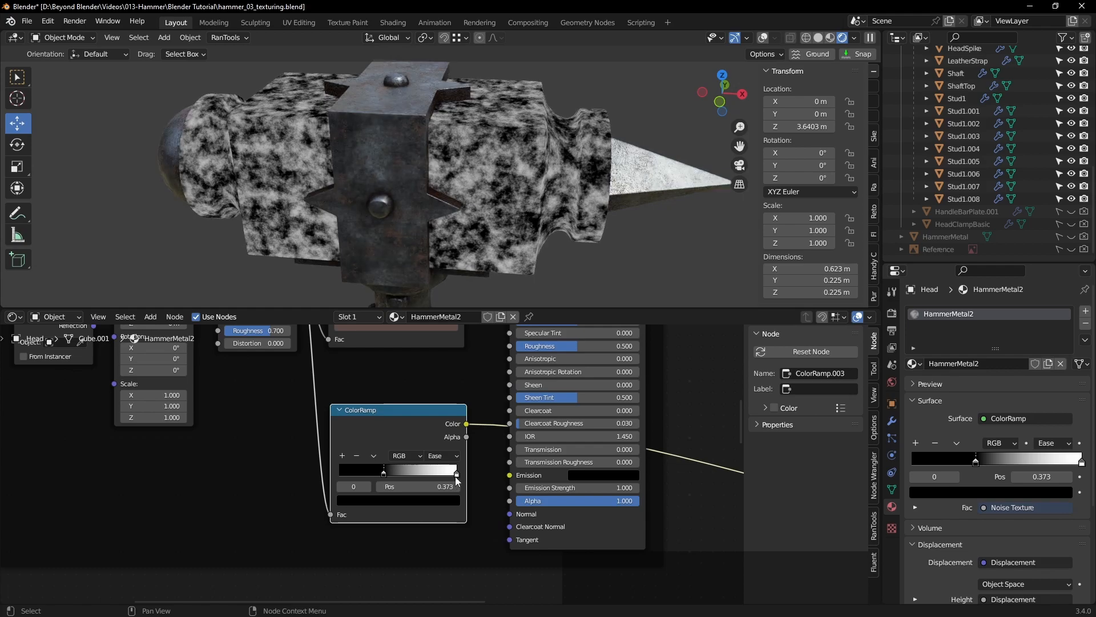
Step: Move the new ColorRamp's white stop to position 0.577 to sharpen the noise contrast
drag(458, 474, 408, 478)
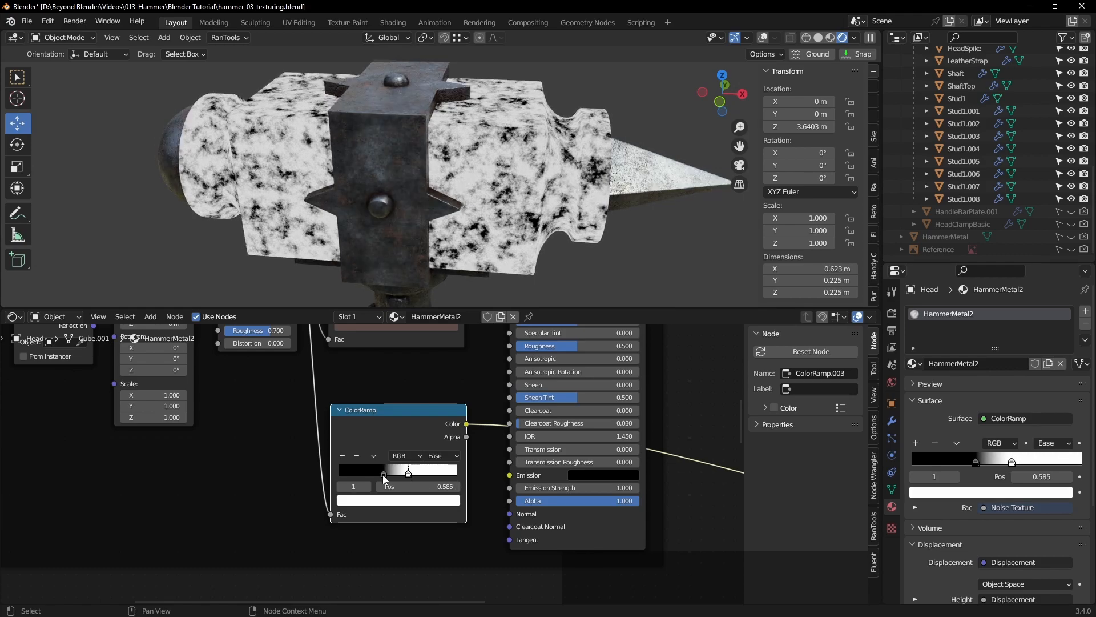
click(384, 474)
drag(409, 473, 407, 475)
scroll(436, 483, down, 2)
scroll(435, 481, down, 1)
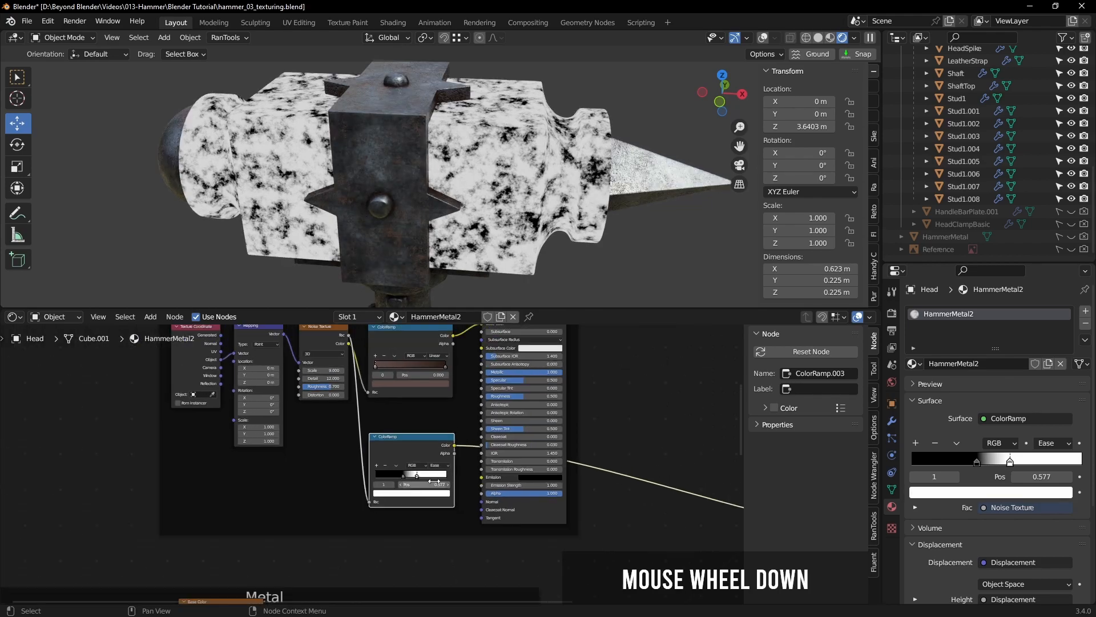
Step: Preview the More Rust Principled BSDF on the head and feed its Roughness from the black-and-white ColorRamp's Color output
ctrl+shift+click(537, 510)
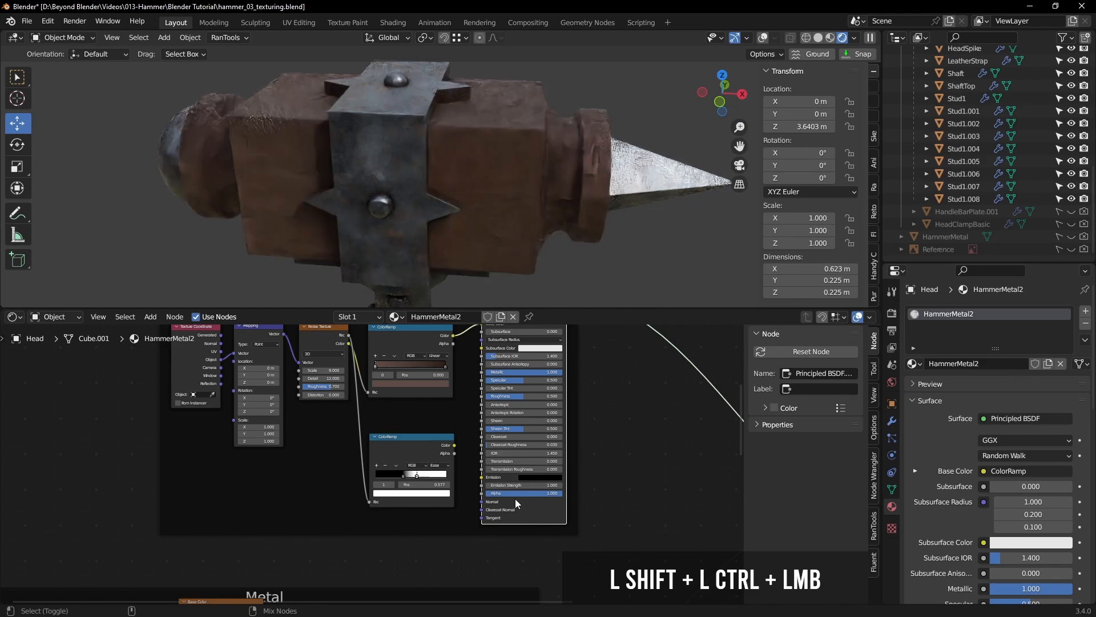
drag(455, 446, 479, 397)
middle_drag(410, 200, 560, 226)
scroll(475, 208, up, 4)
scroll(560, 226, down, 3)
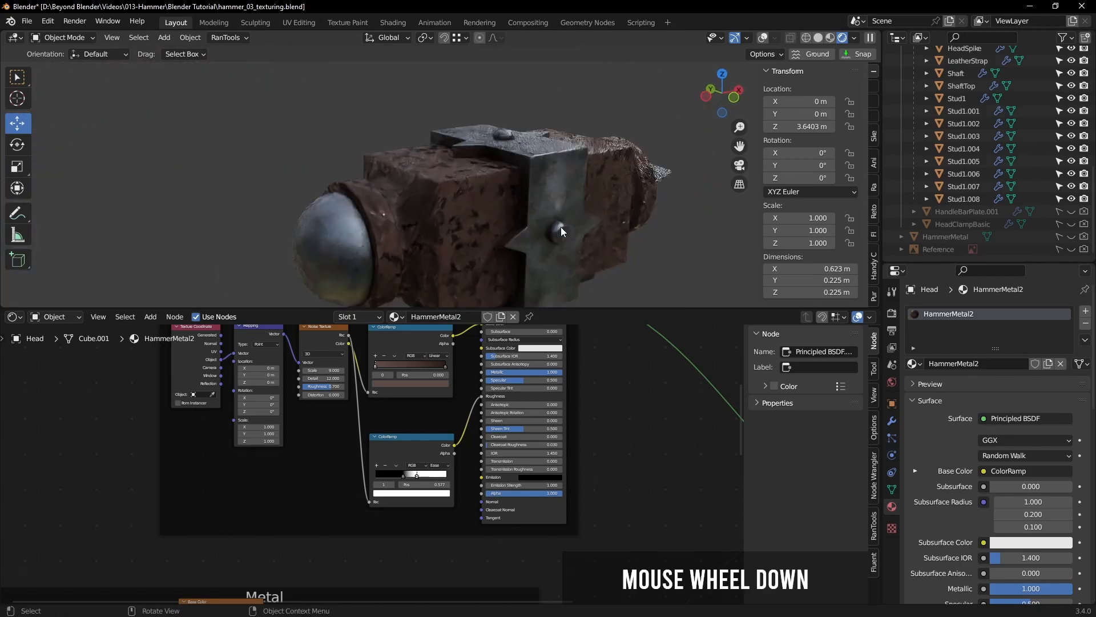
shift+middle_drag(593, 258, 543, 235)
scroll(586, 398, down, 1)
scroll(586, 393, down, 3)
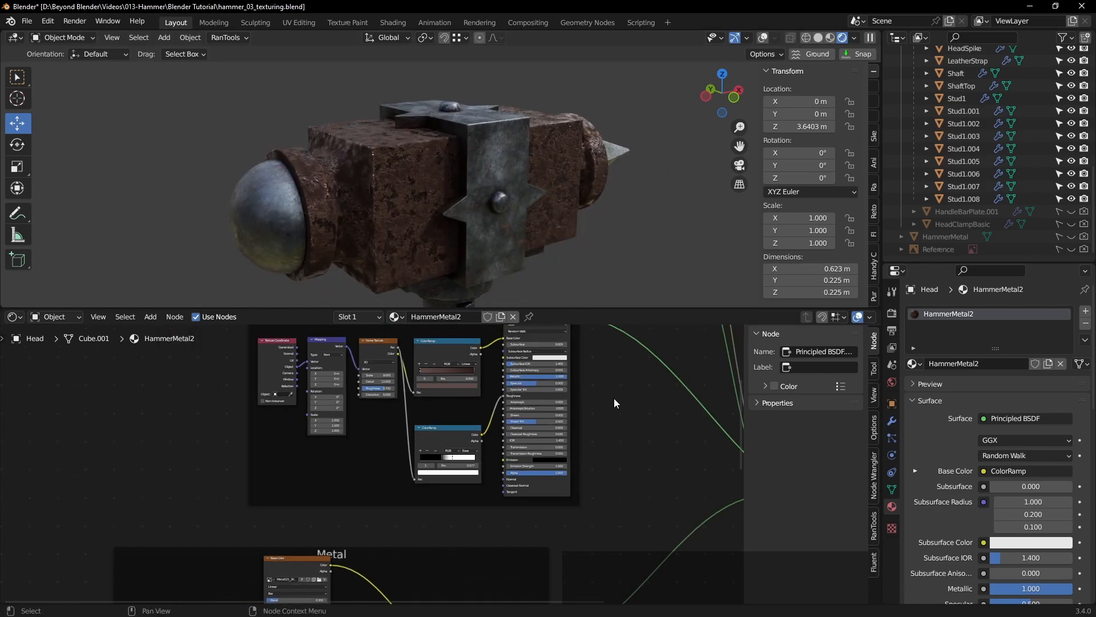
Step: Preview the Mix Shader in front of the Material Output on the head again
middle_drag(639, 436, 564, 478)
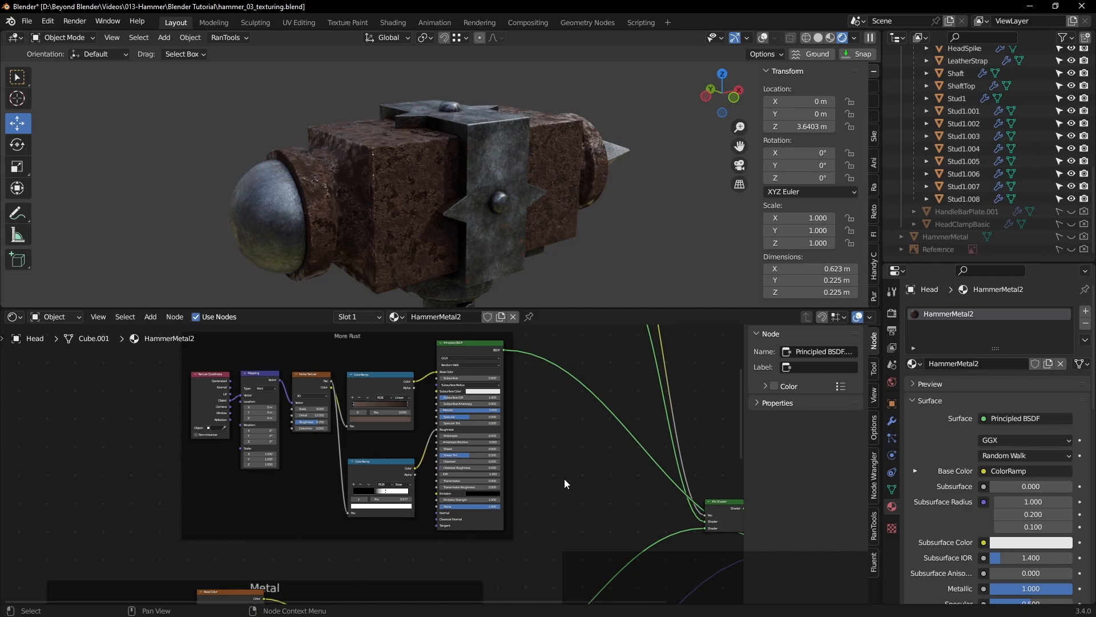
scroll(564, 478, down, 3)
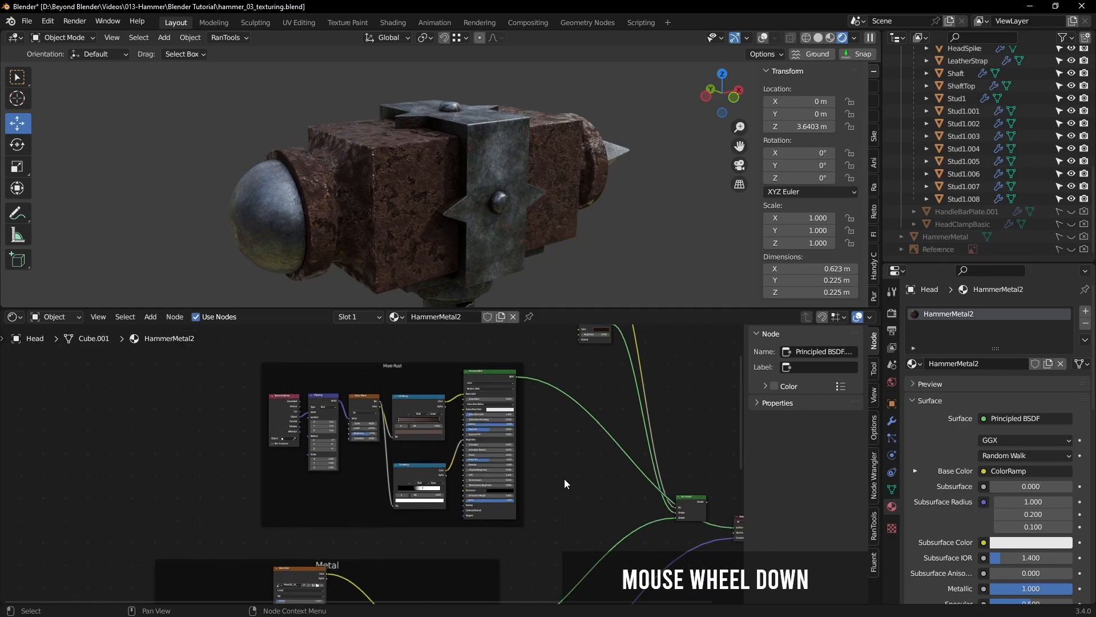
middle_drag(564, 479, 447, 468)
scroll(448, 468, down, 1)
scroll(447, 469, down, 1)
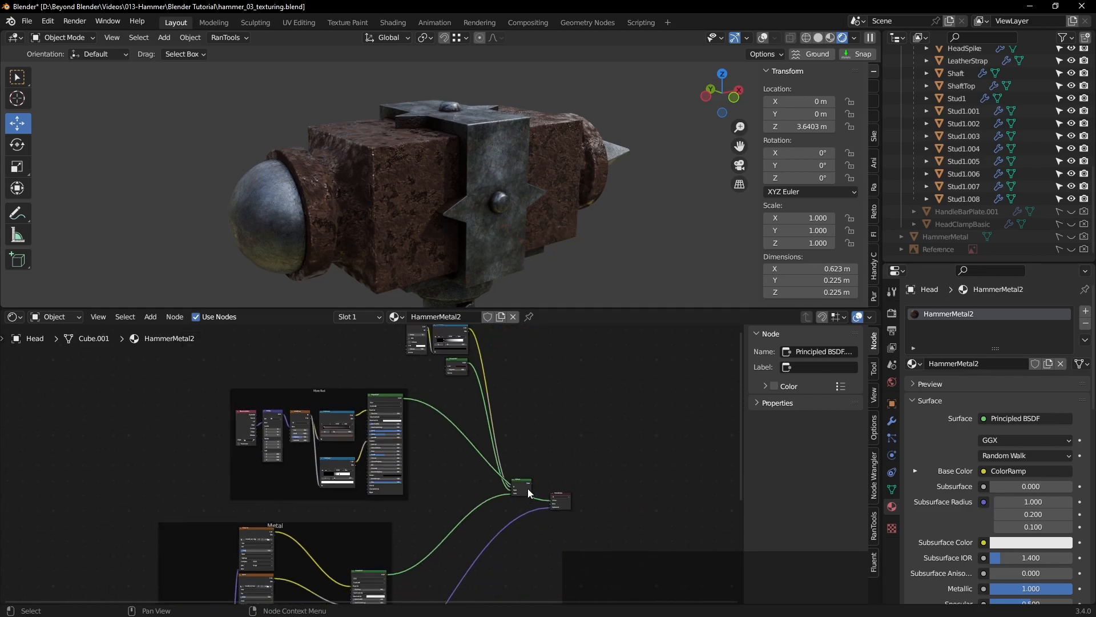
ctrl+shift+click(523, 488)
middle_drag(611, 436, 639, 427)
scroll(637, 461, up, 5)
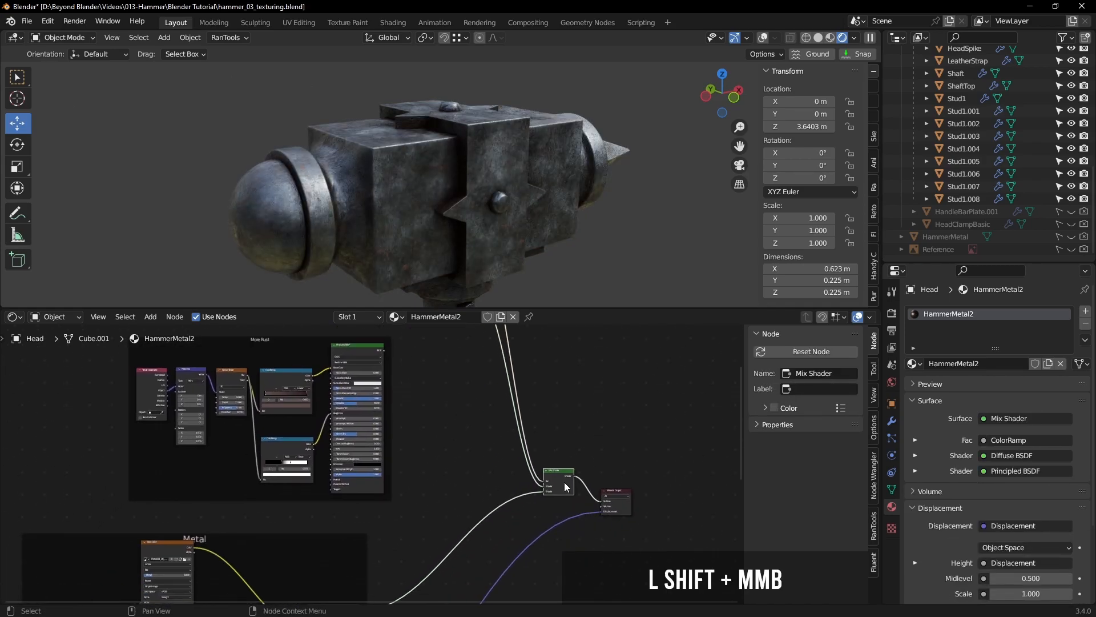
scroll(565, 475, up, 2)
scroll(565, 475, down, 4)
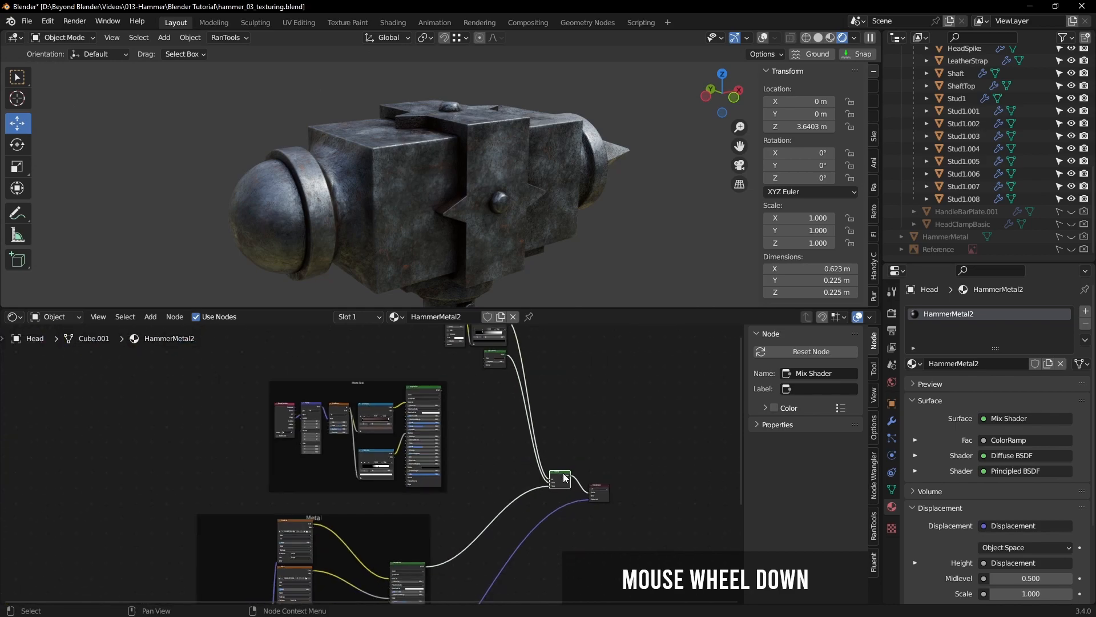
Step: Move the More Rust frame slightly left and down, closer to the Metal frame
click(381, 394)
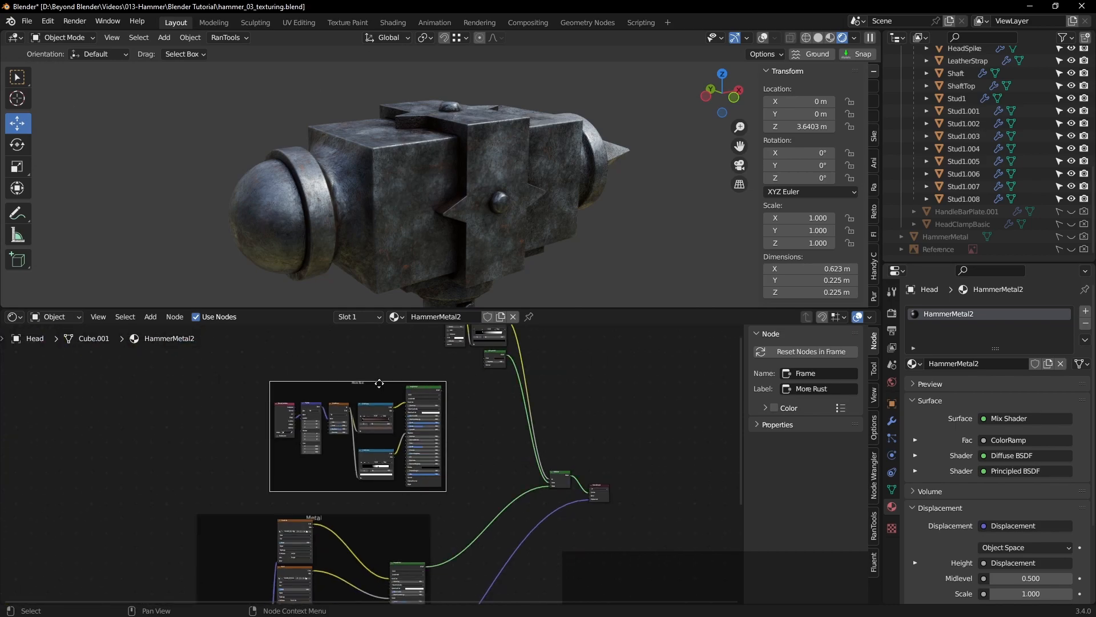
key(g)
click(358, 390)
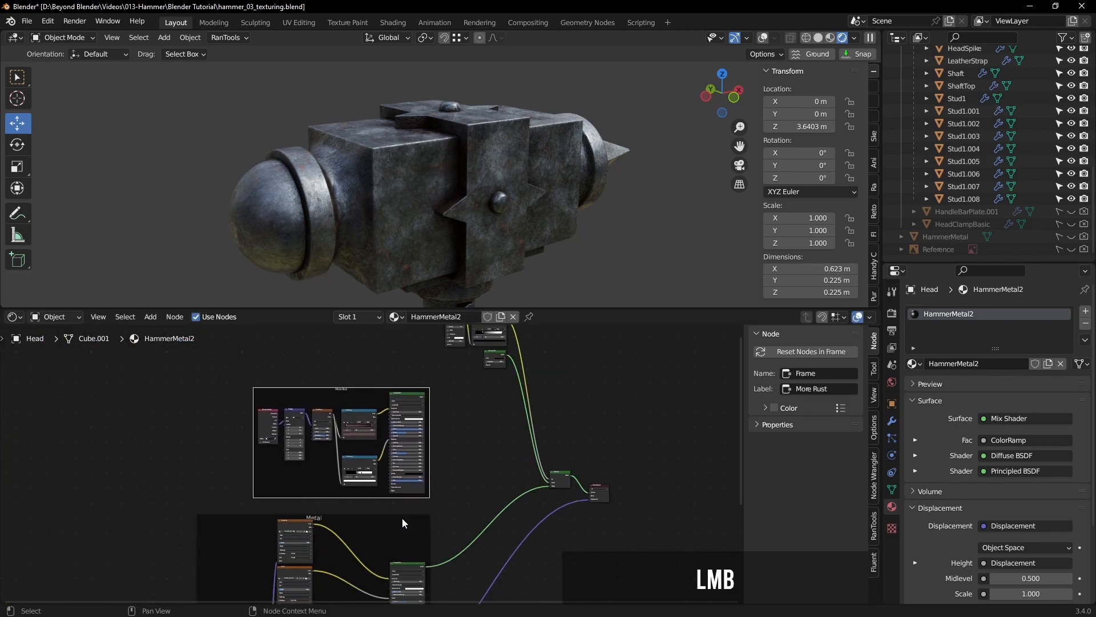
Step: Duplicate the Mix Shader and place the copy to the left of the original
middle_drag(486, 450, 481, 412)
click(482, 423)
scroll(492, 438, up, 4)
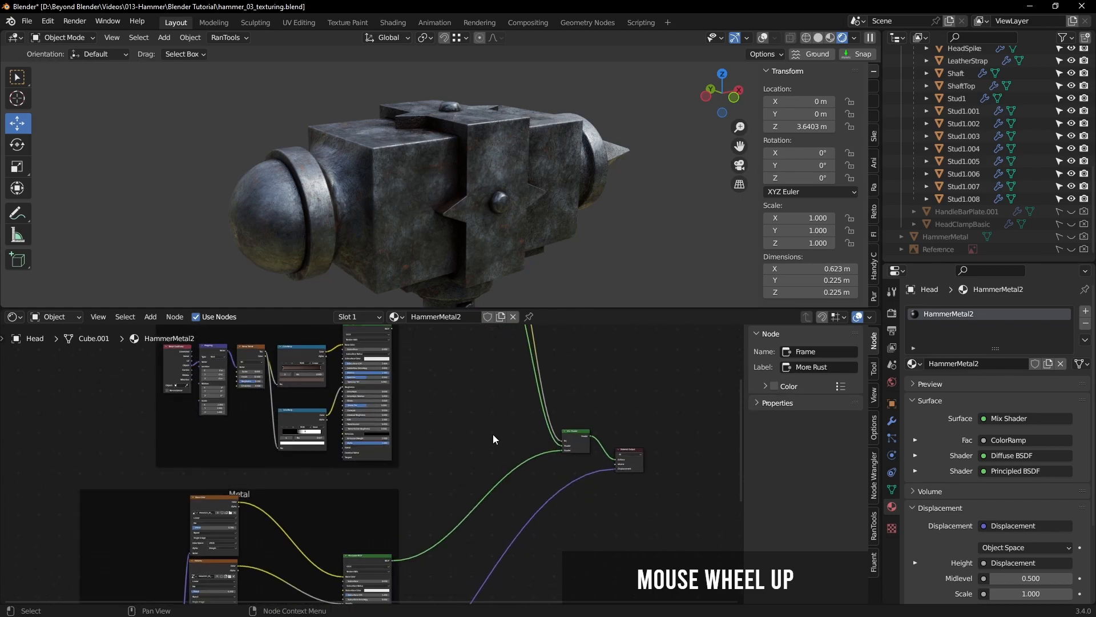
click(579, 434)
key(shift+d)
click(496, 434)
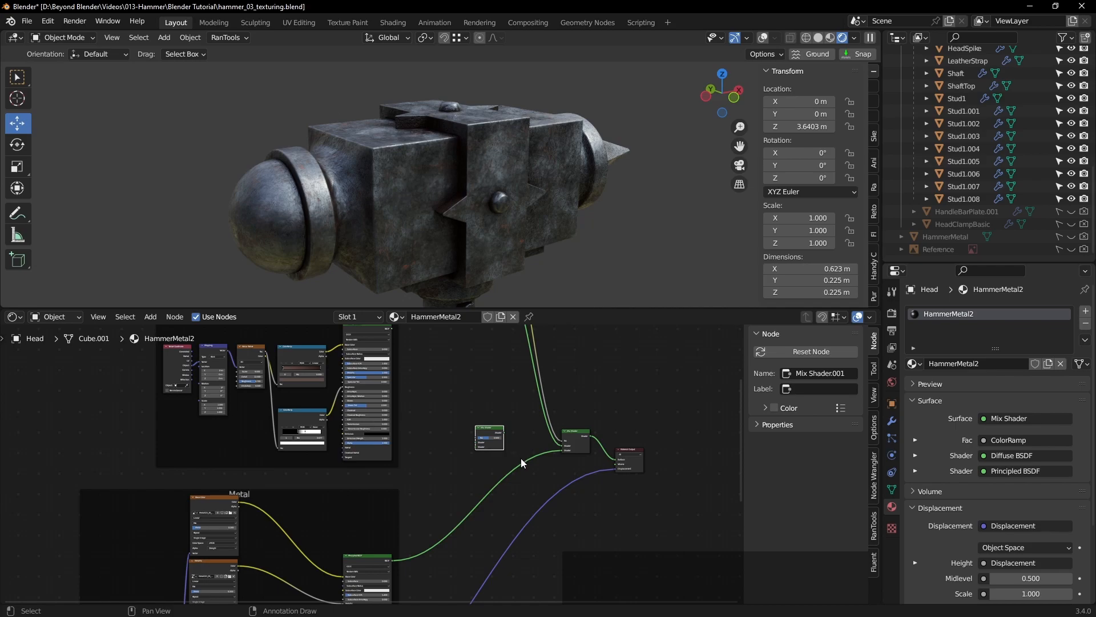
Step: Connect the duplicate Mix Shader to the original's second Shader input, and the Metal Principled BSDF to the duplicate's second Shader input
scroll(521, 458, up, 3)
drag(478, 405, 586, 445)
scroll(508, 504, down, 3)
shift+middle_drag(509, 505, 483, 418)
drag(393, 484, 472, 380)
Step: Connect the More Rust Principled BSDF to the duplicate Mix Shader's first Shader input and view the blend on the head
shift+middle_drag(506, 400, 530, 530)
scroll(511, 497, up, 1)
drag(394, 354, 495, 509)
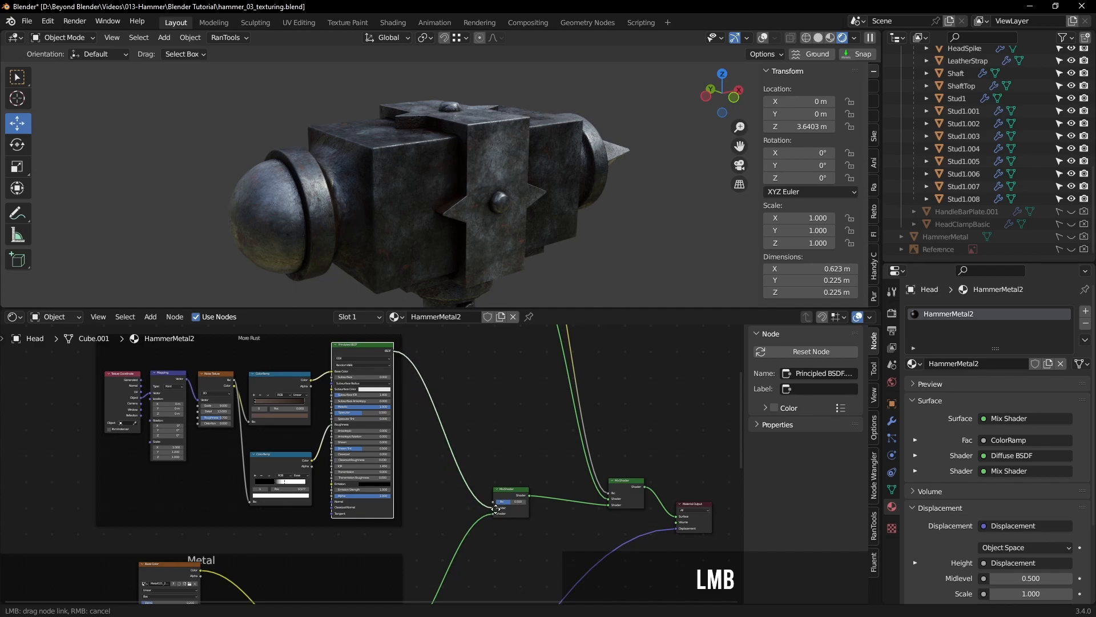
drag(495, 508, 494, 508)
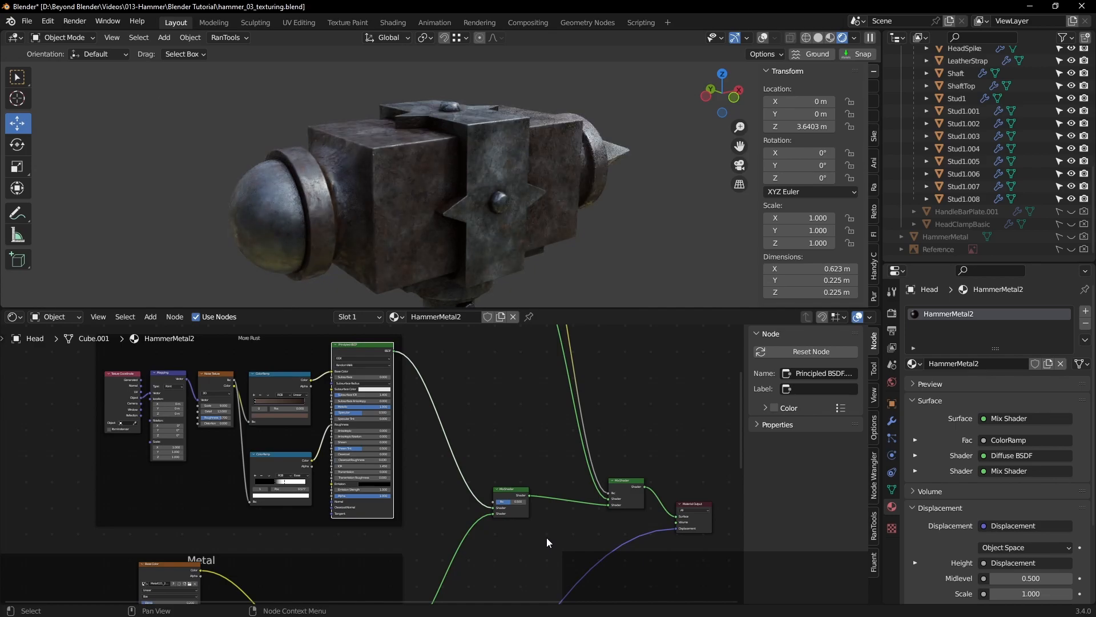
middle_drag(470, 265, 419, 242)
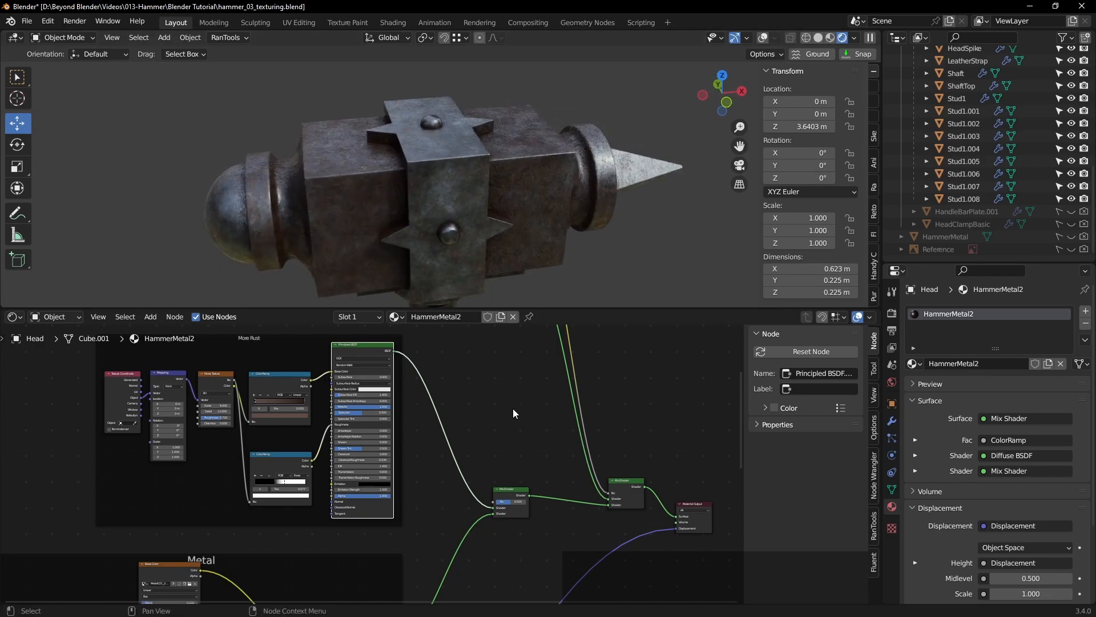
Step: Preview the More Rust frame's Noise Texture on the head
shift+middle_drag(509, 387, 520, 468)
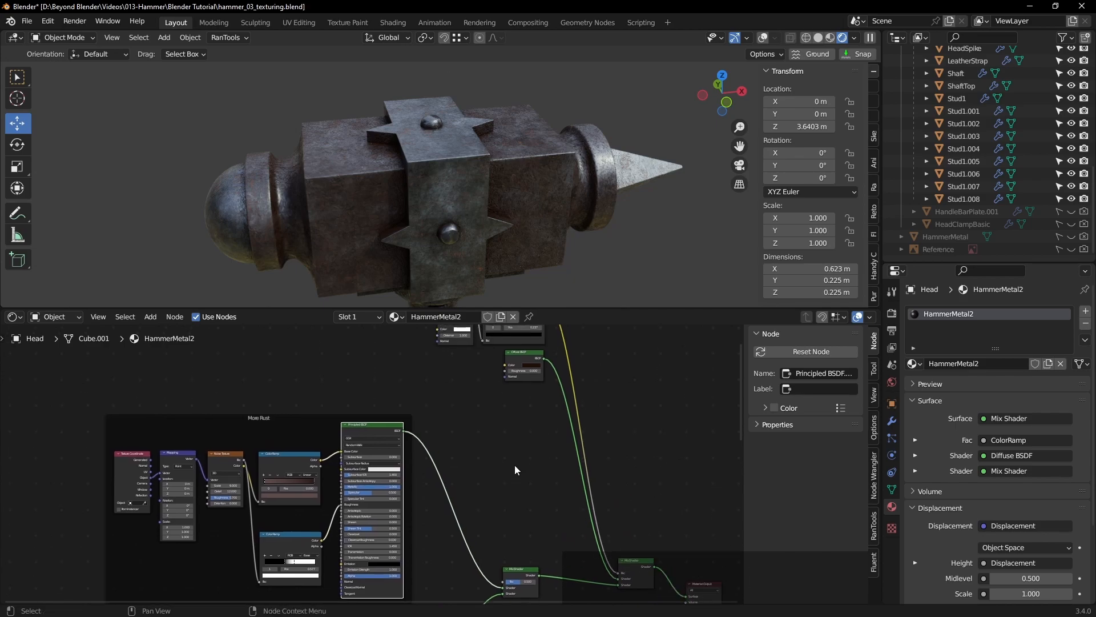
scroll(485, 468, down, 2)
shift+middle_drag(485, 468, 577, 496)
scroll(506, 476, up, 2)
scroll(577, 497, up, 1)
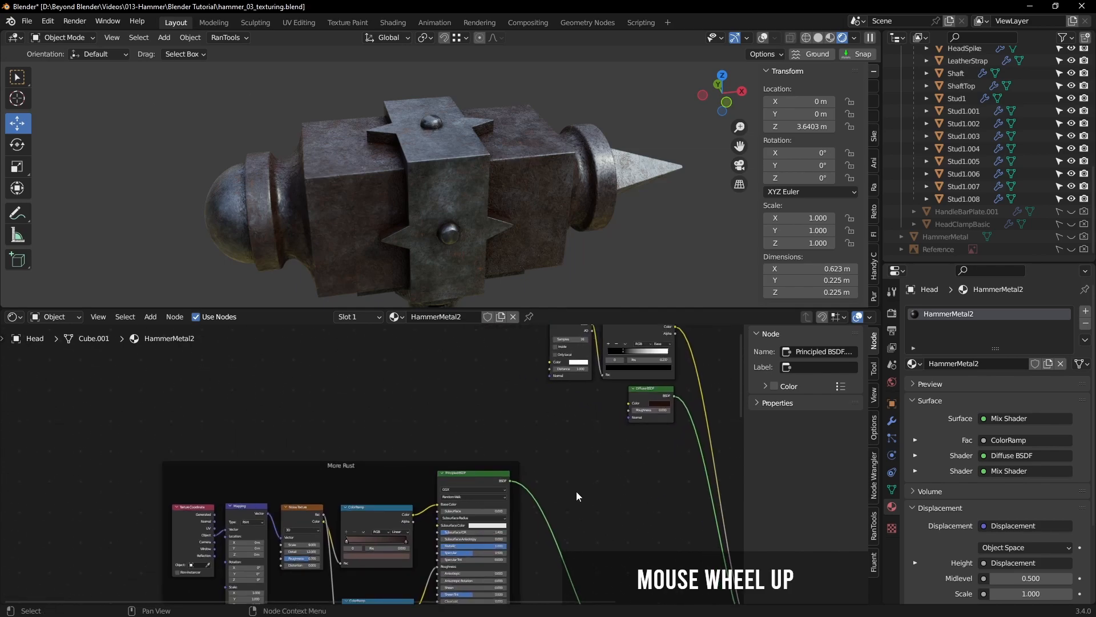
scroll(577, 496, up, 1)
drag(143, 483, 285, 557)
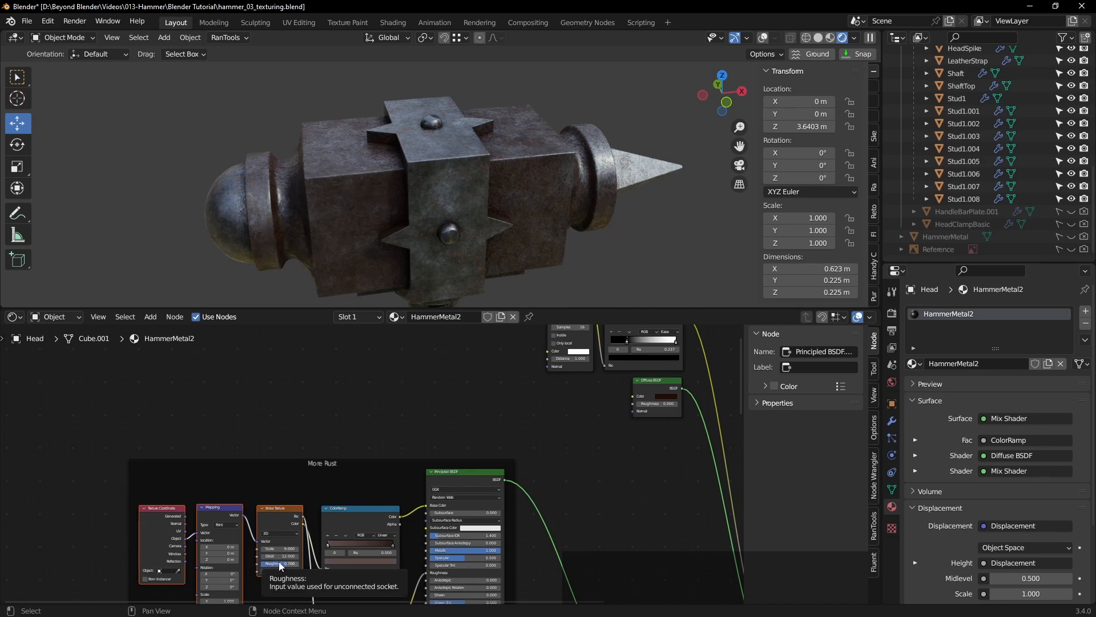
ctrl+shift+click(291, 513)
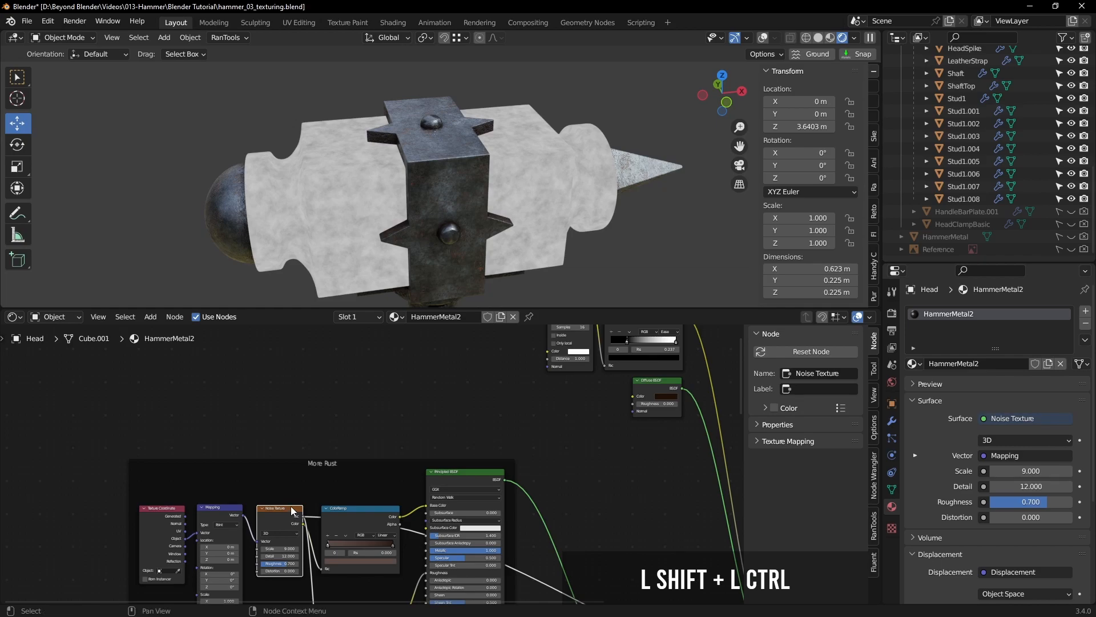
Step: Add a new ColorRamp node above the More Rust frame
click(375, 502)
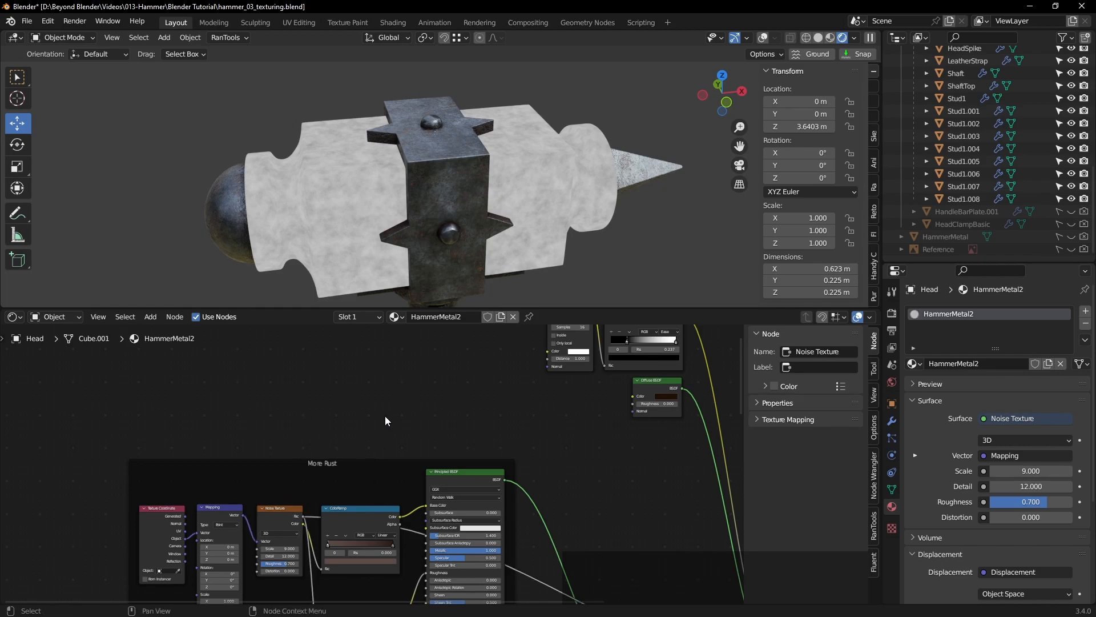
key(shift+a)
mouse_move(386, 421)
click(445, 440)
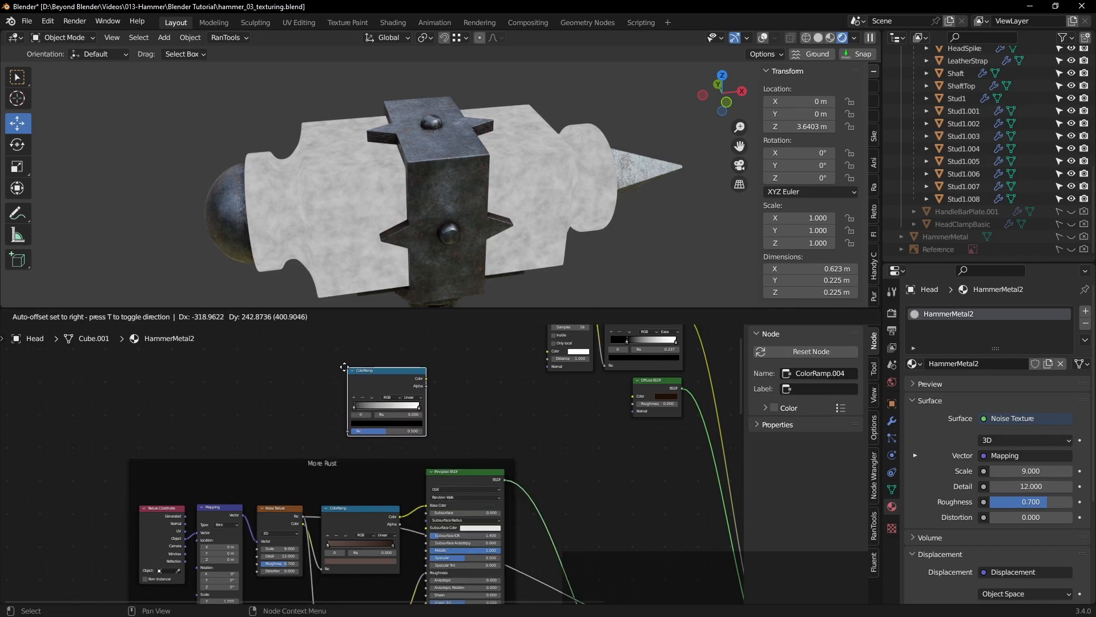
click(326, 352)
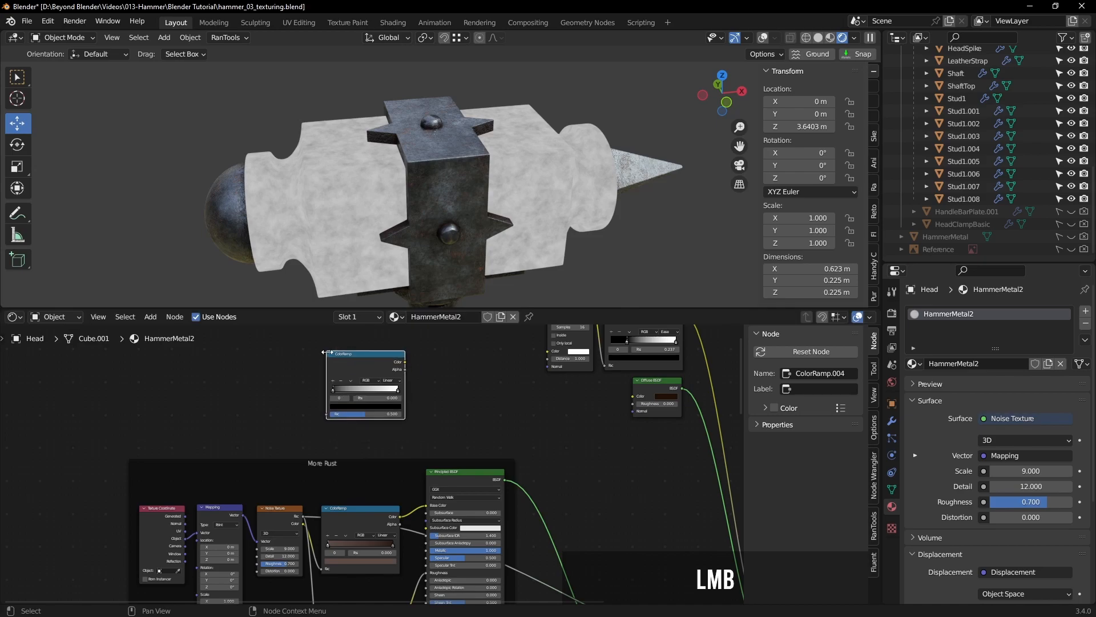
Step: Join the new ColorRamp in its own frame and label it "Rust Mask"
click(174, 317)
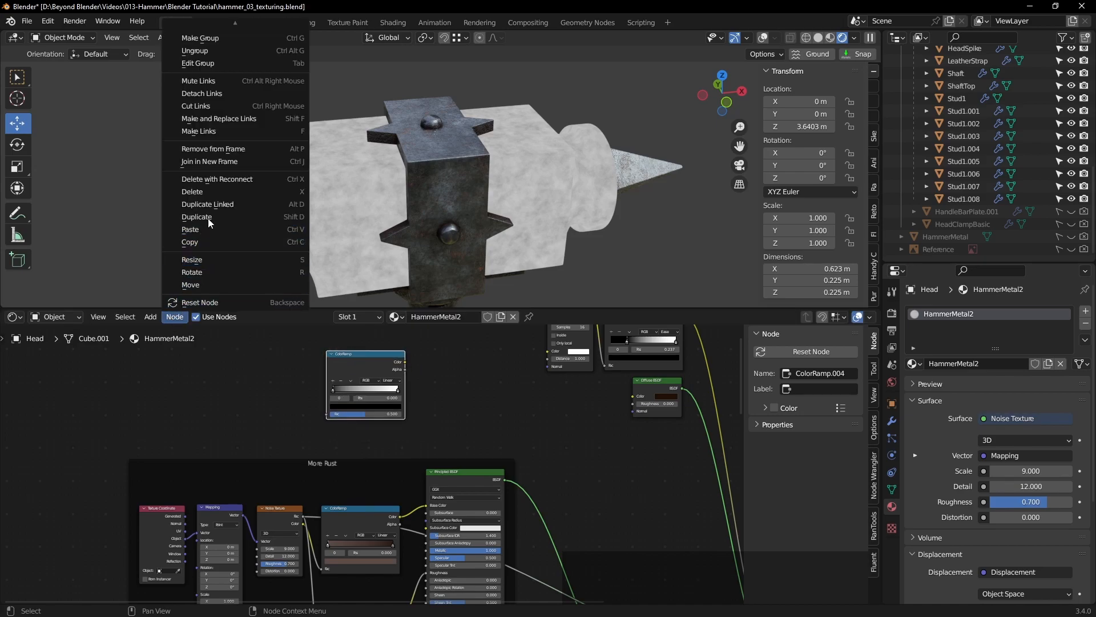
click(209, 162)
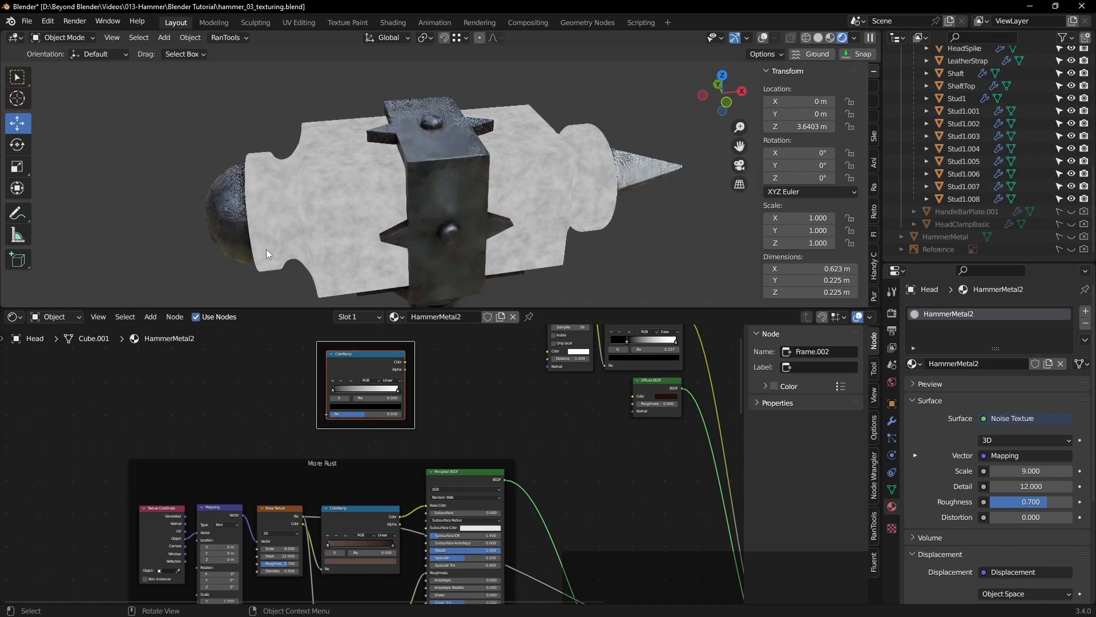
text(Rust Mask)
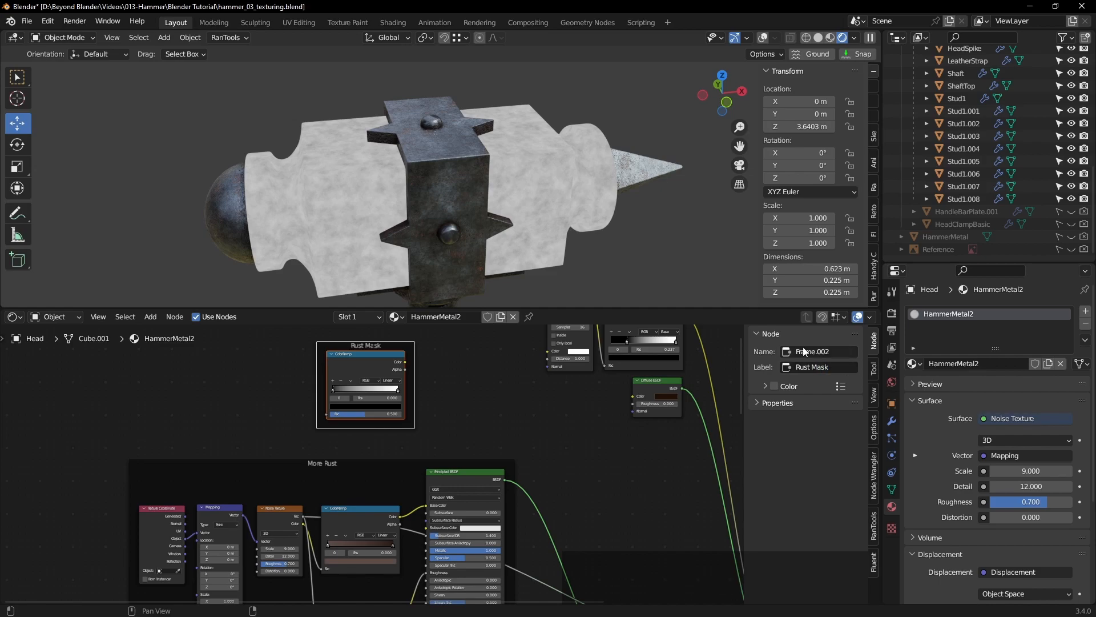
Step: Connect the Noise Texture's Fac output to the Fac input of the Rust Mask ColorRamp
scroll(460, 421, up, 1)
click(461, 405)
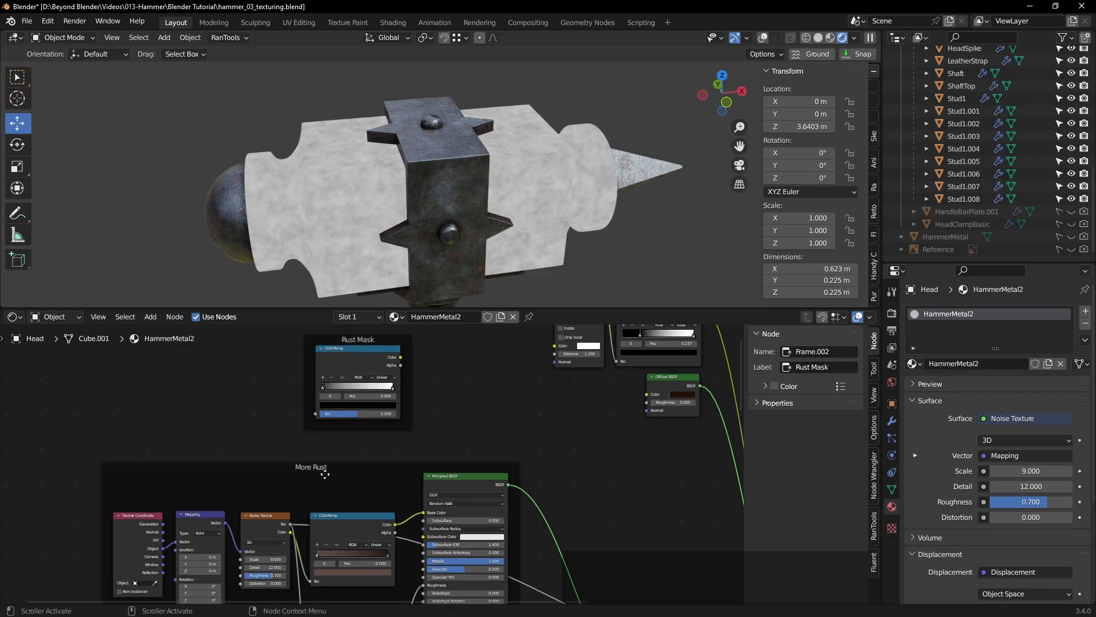
drag(291, 523, 296, 467)
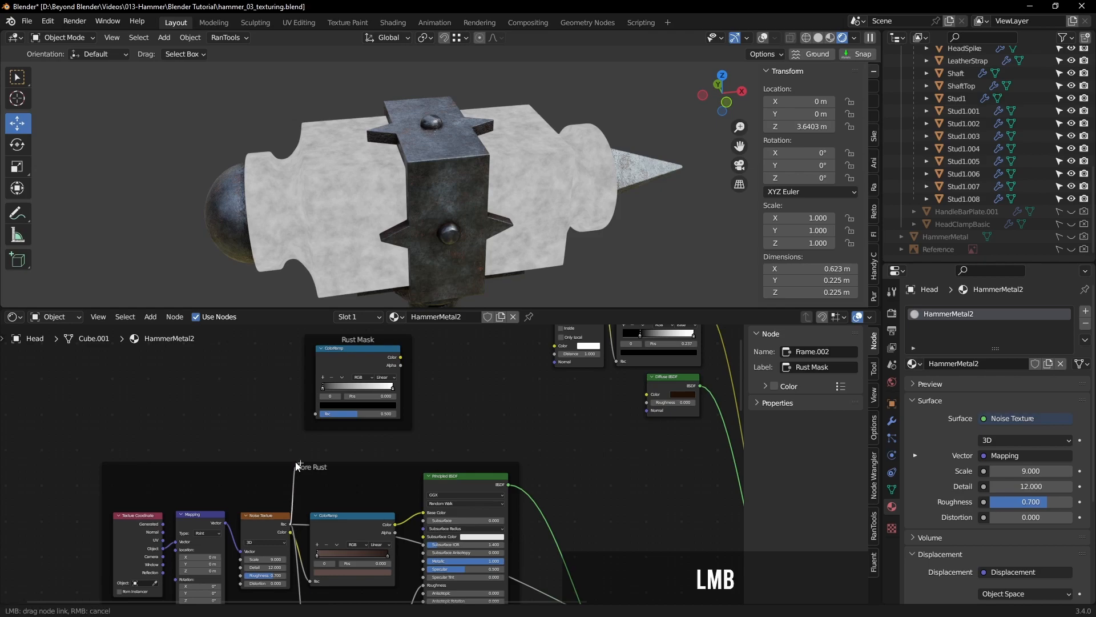
drag(310, 413, 316, 413)
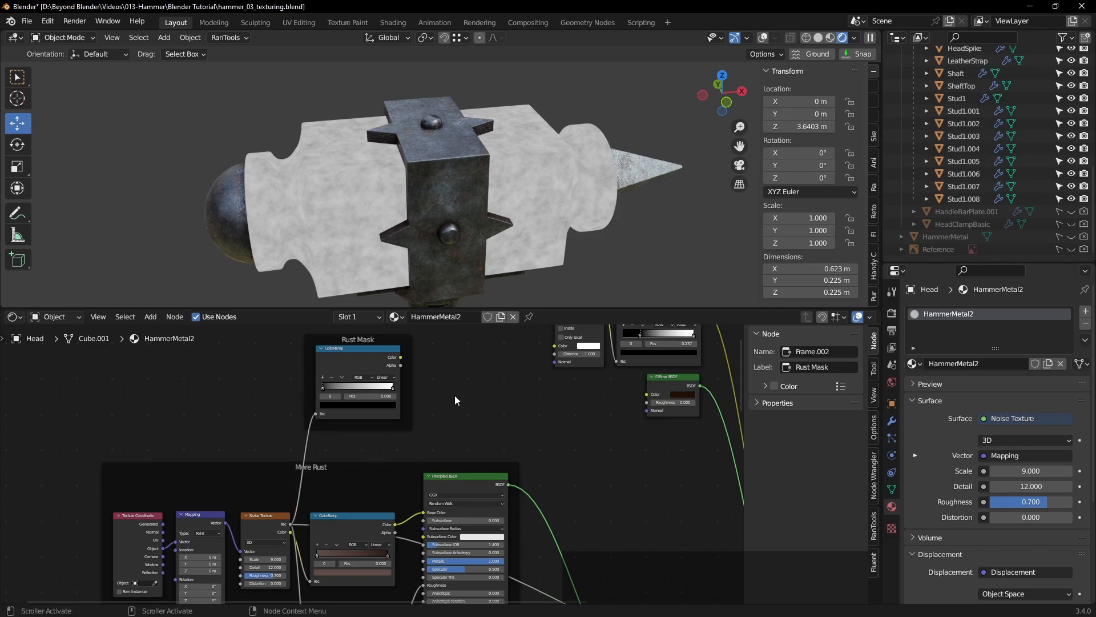
Step: Preview the duplicate Mix Shader on the head, try a different mix factor, and set its Fac to 0.5
middle_drag(486, 412, 395, 332)
scroll(435, 440, down, 2)
mouse_move(435, 440)
middle_down()
mouse_move(460, 416)
mouse_move(446, 426)
middle_up()
scroll(462, 423, down, 2)
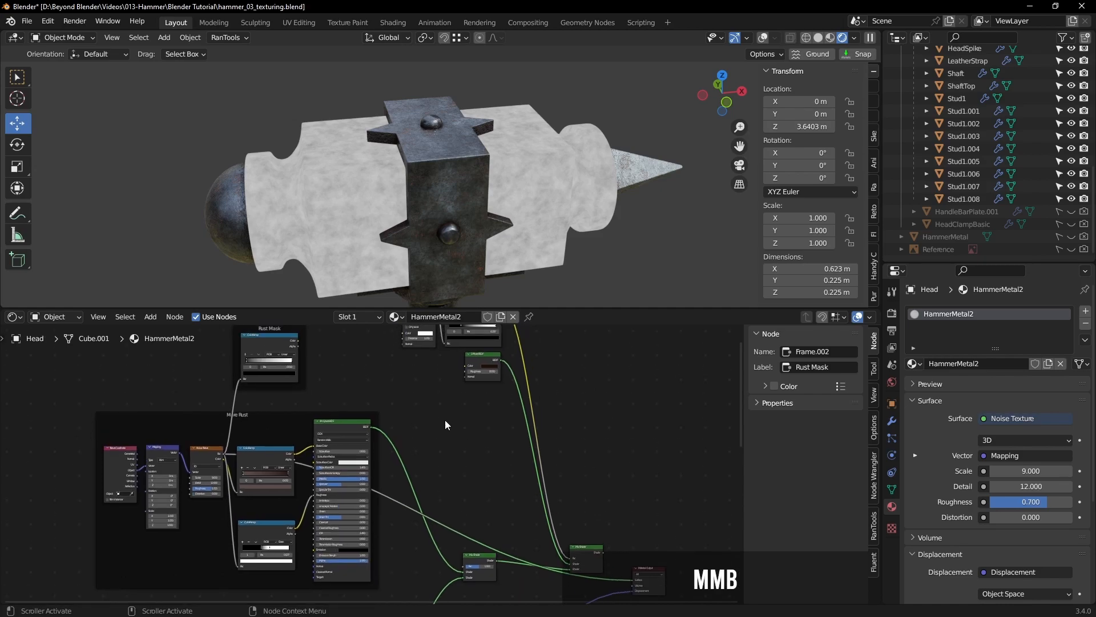
ctrl+shift+click(486, 565)
mouse_move(467, 565)
mouse_down()
mouse_move(495, 565)
mouse_move(469, 566)
mouse_move(483, 566)
mouse_up()
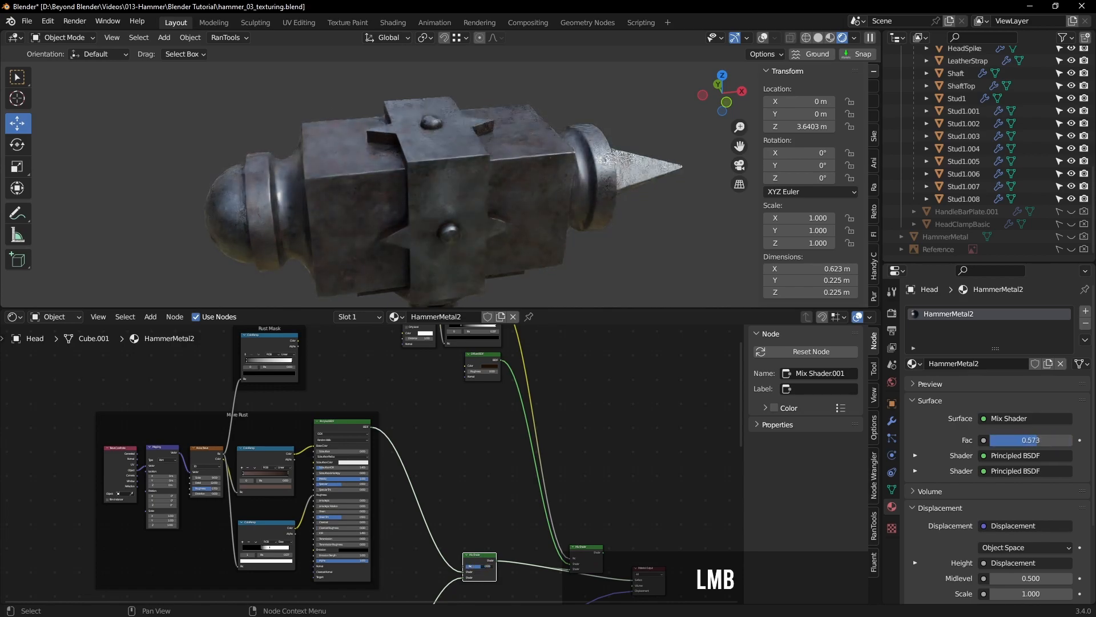
scroll(478, 573, up, 2)
scroll(478, 568, up, 2)
click(478, 567)
text(.5)
key(Return)
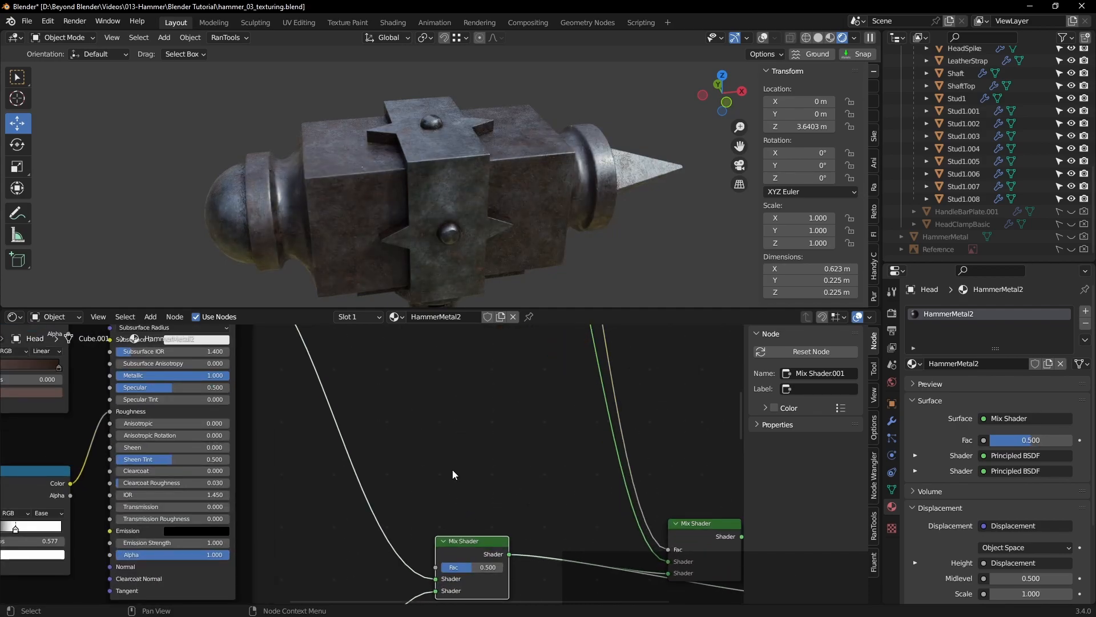
Step: Move the Rust Mask frame to the right and connect its ColorRamp's Color output to the duplicate Mix Shader's Fac
scroll(452, 471, down, 3)
mouse_move(464, 480)
middle_down()
mouse_move(448, 440)
mouse_move(471, 465)
middle_up()
key(ctrl+space)
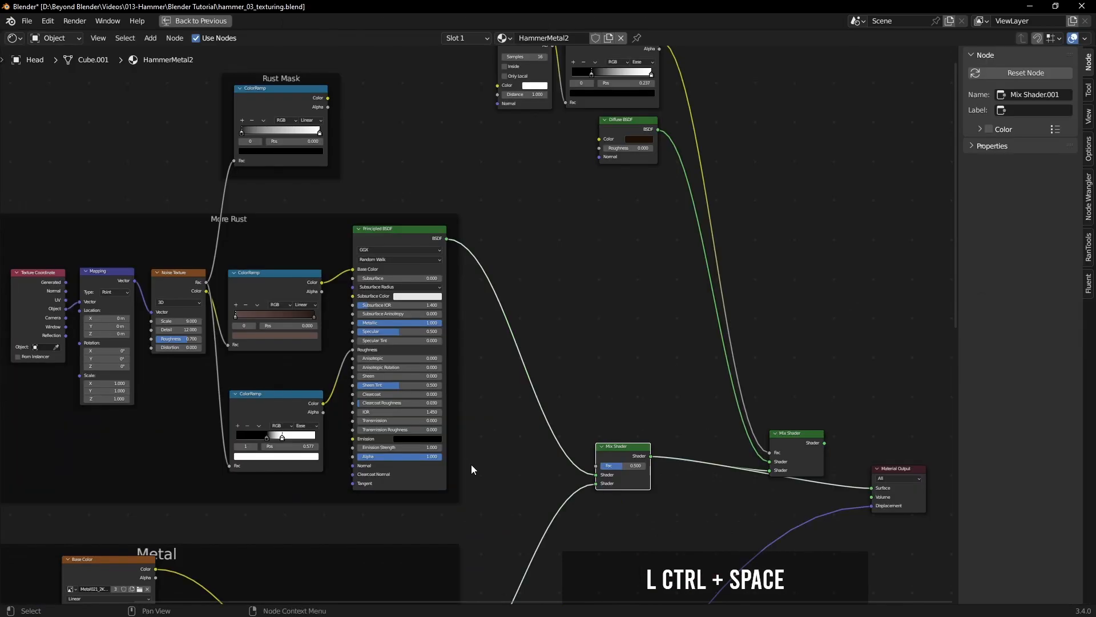
middle_drag(543, 274, 518, 278)
drag(271, 100, 583, 482)
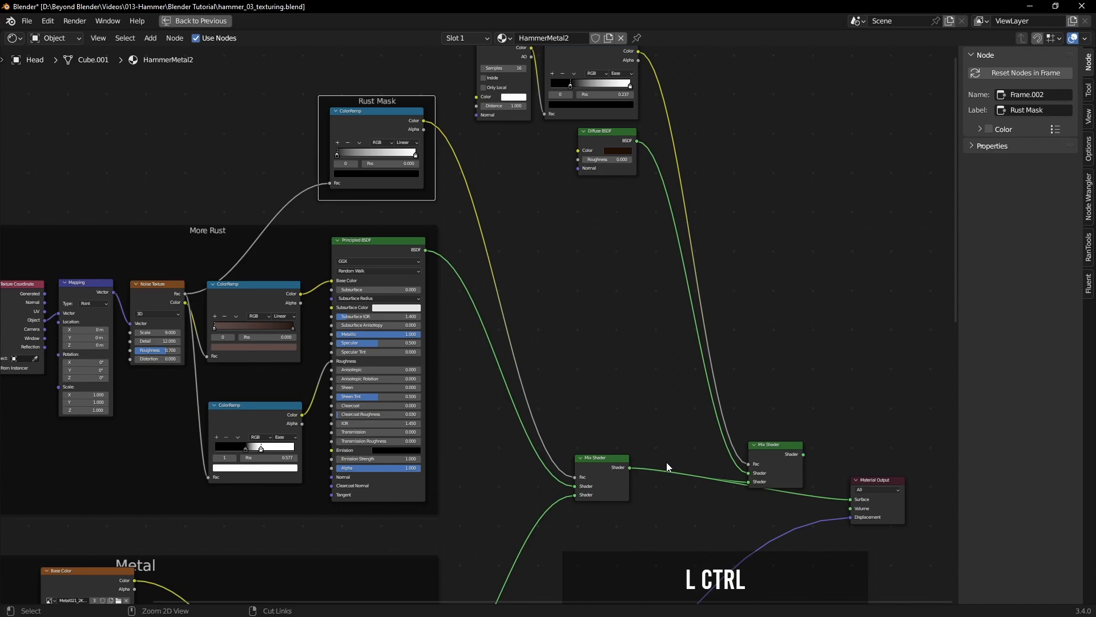
Step: Preview the final Mix Shader on the head and examine the masked rust up close
key(ctrl+space)
middle_drag(639, 460, 562, 444)
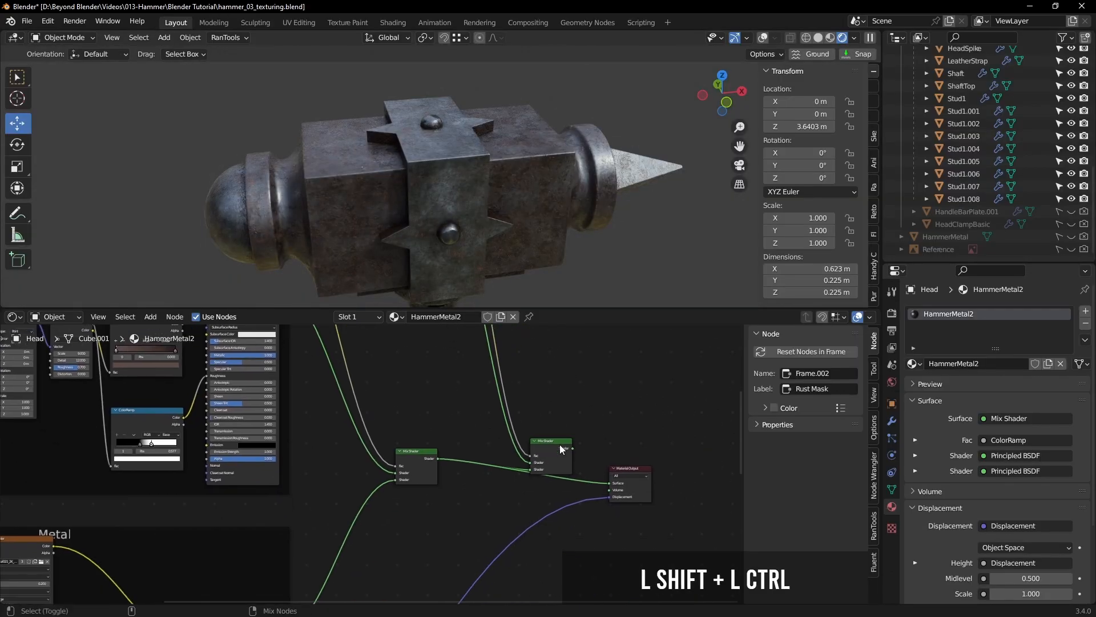
ctrl+shift+click(553, 440)
middle_drag(432, 222, 451, 255)
scroll(422, 231, up, 3)
shift+middle_drag(408, 409, 607, 584)
shift+middle_drag(560, 438, 523, 473)
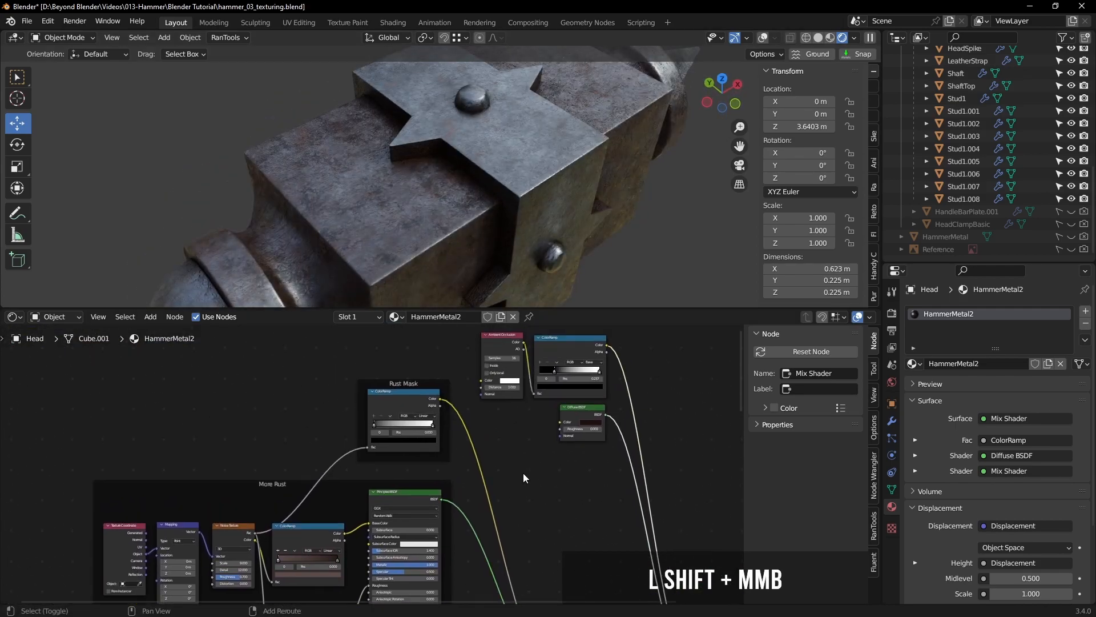
Step: Preview the Rust Mask ColorRamp on the head and tighten its black and white stops, placing the white stop at 0.531
ctrl+shift+click(408, 389)
scroll(412, 446, up, 3)
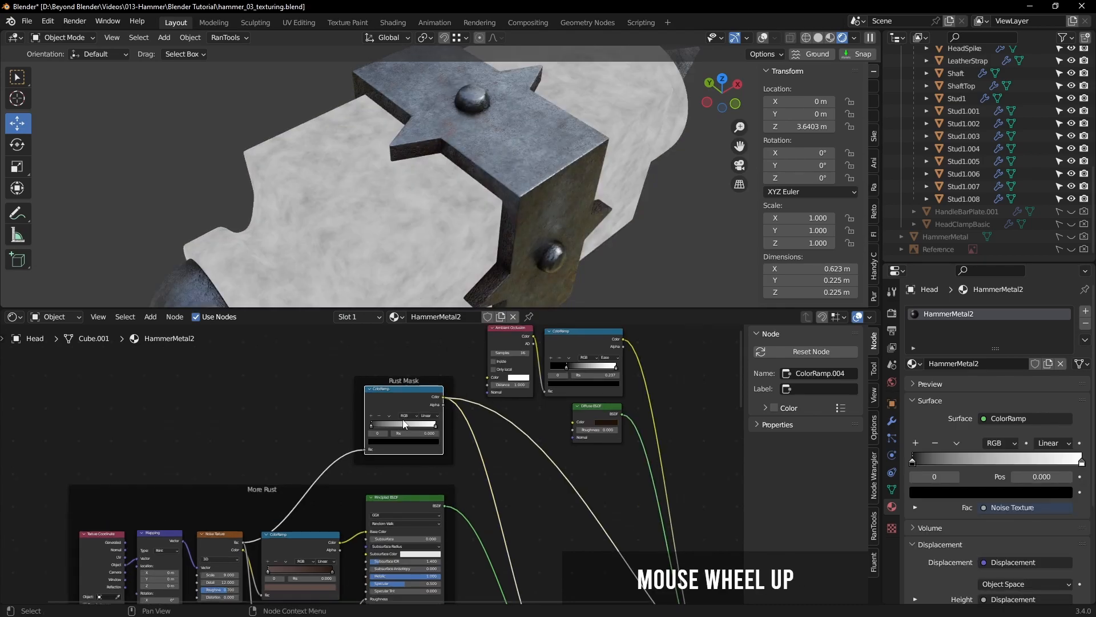
drag(352, 430, 421, 433)
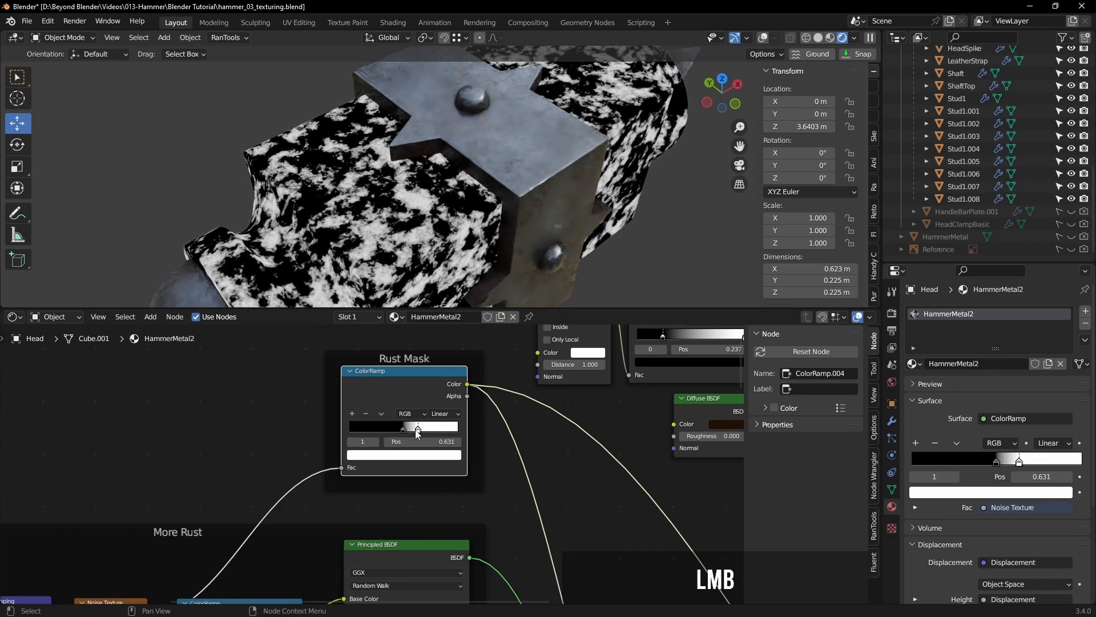
drag(418, 433, 407, 432)
Step: Preview the final Mix Shader on the head and examine the rust coverage from a wider angle
scroll(472, 462, down, 2)
middle_drag(557, 514, 335, 428)
scroll(422, 448, down, 3)
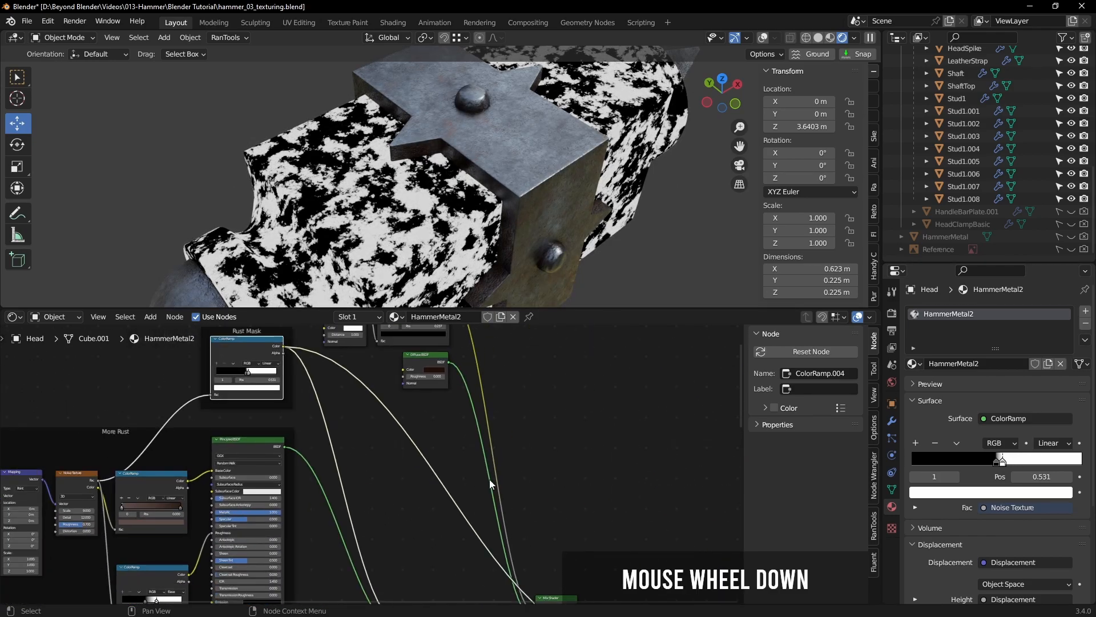
middle_drag(489, 502, 396, 382)
ctrl+shift+click(460, 470)
middle_drag(559, 189, 543, 213)
scroll(557, 152, down, 3)
scroll(457, 403, down, 1)
Step: Duplicate More Rust's Texture Coordinate, Mapping and Noise Texture nodes above that frame, and detach the copies from it
middle_drag(320, 353, 594, 459)
scroll(336, 460, up, 2)
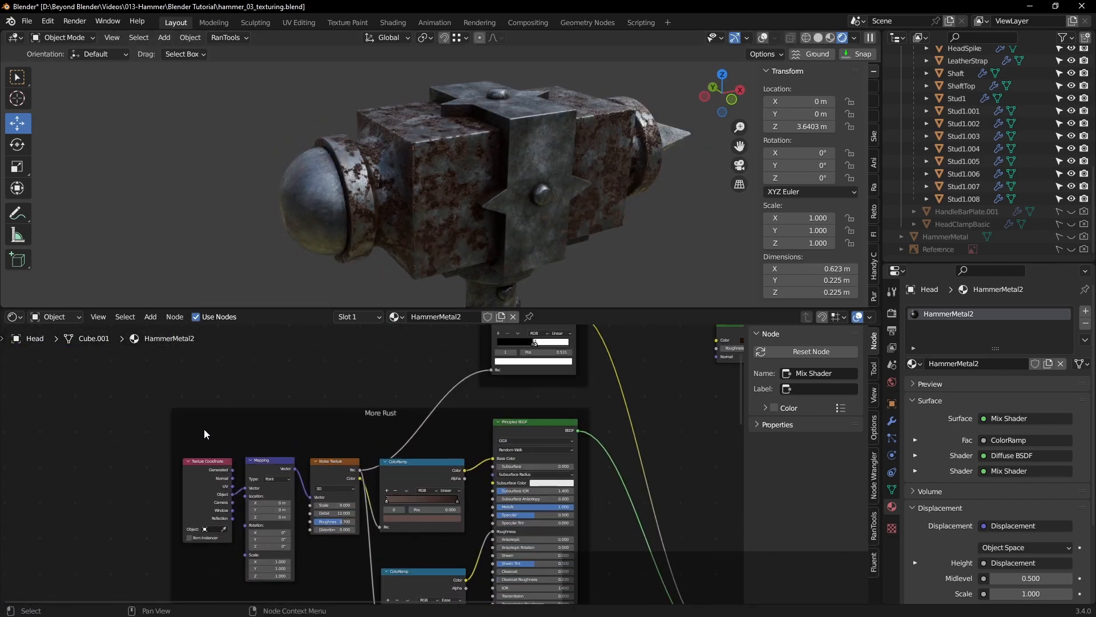
drag(204, 434, 313, 505)
key(shift+d)
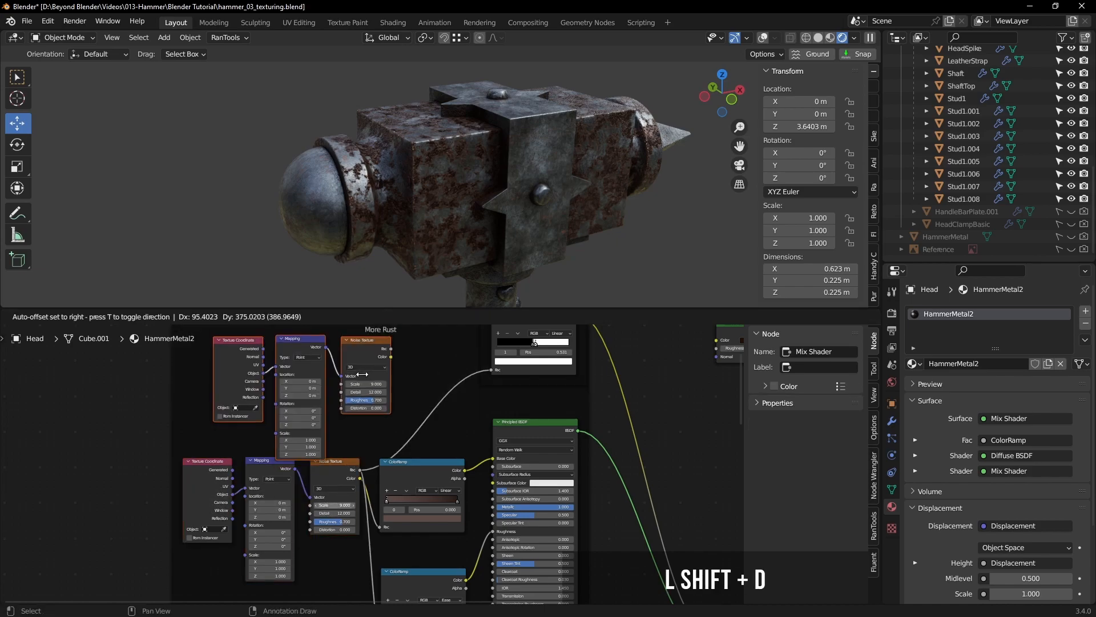
click(345, 398)
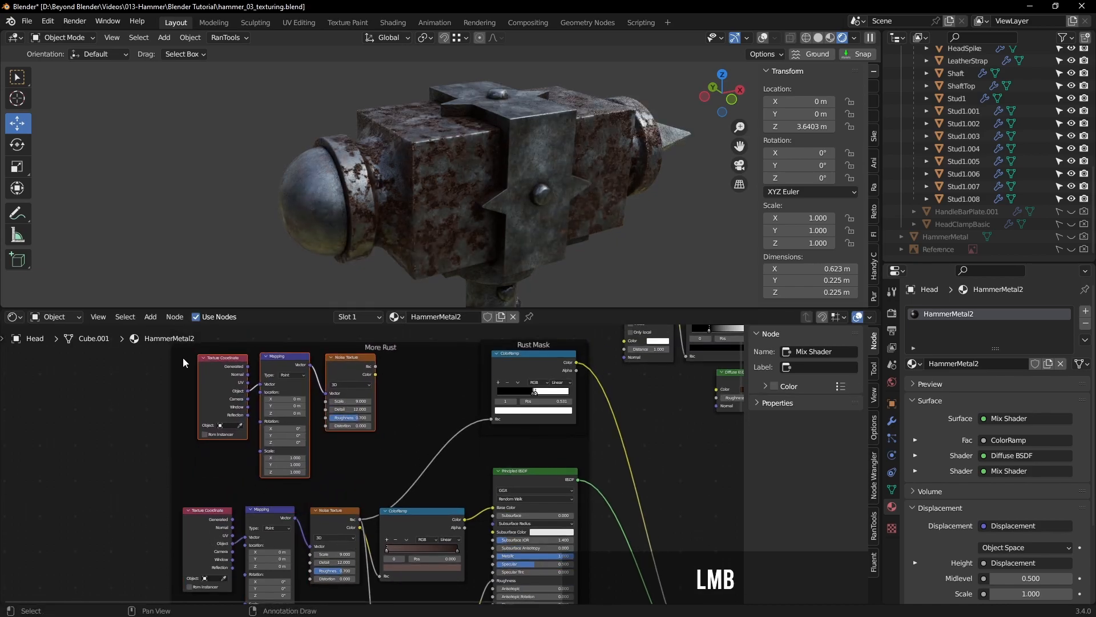
click(174, 316)
click(217, 167)
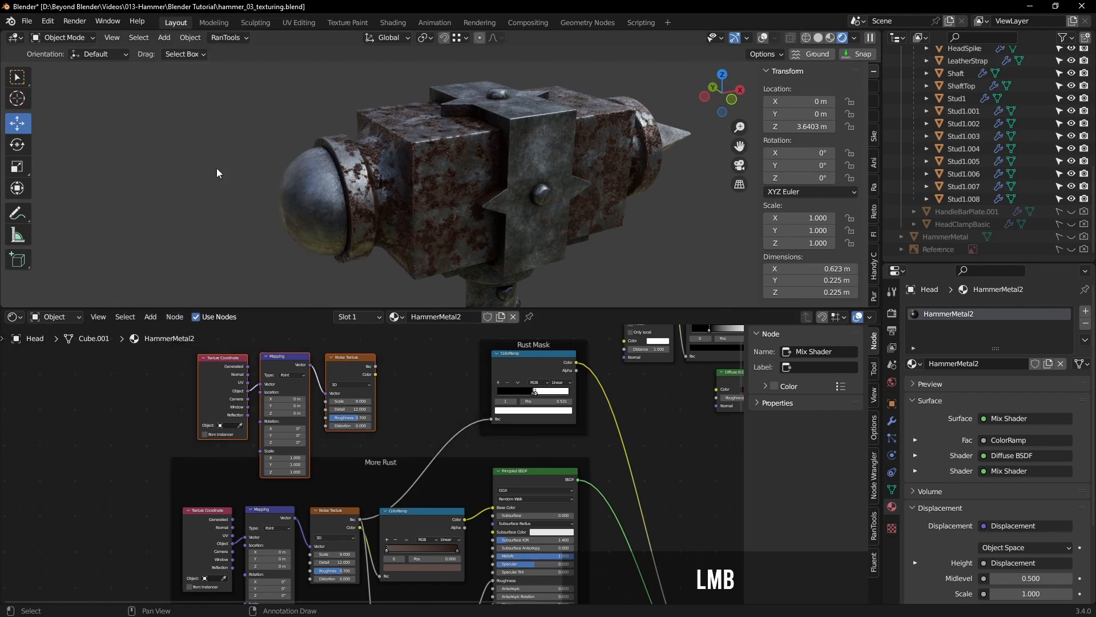
Step: Connect the duplicated Noise Texture's Fac to the Rust Mask ColorRamp and arrange the three duplicated nodes inside the Rust Mask frame
middle_drag(416, 367, 368, 444)
drag(341, 445, 413, 390)
drag(512, 441, 260, 382)
key(g)
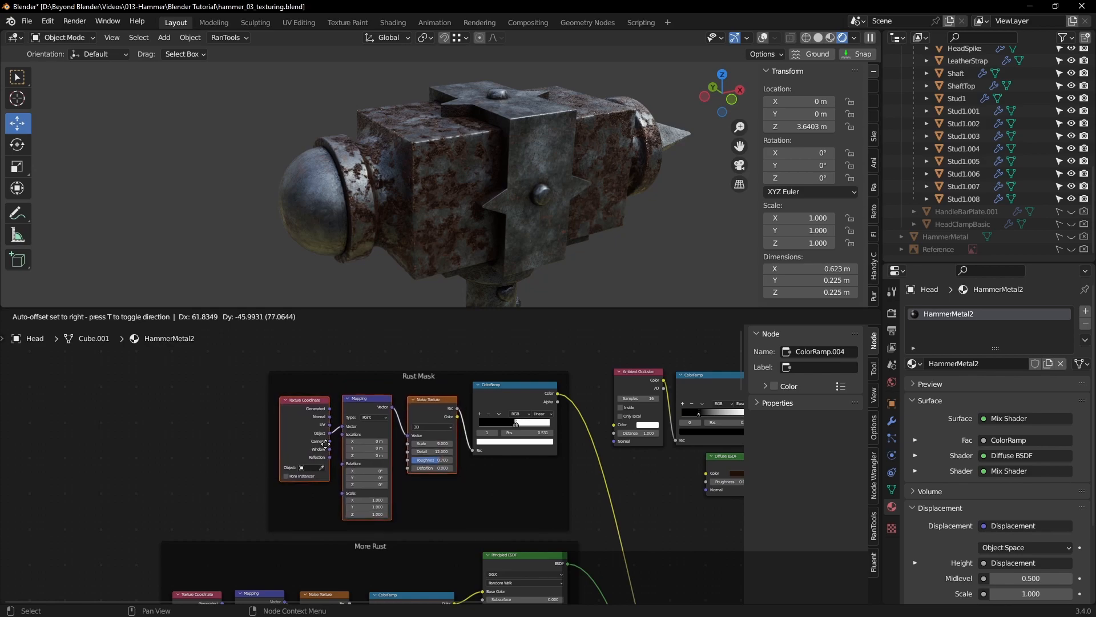
click(328, 445)
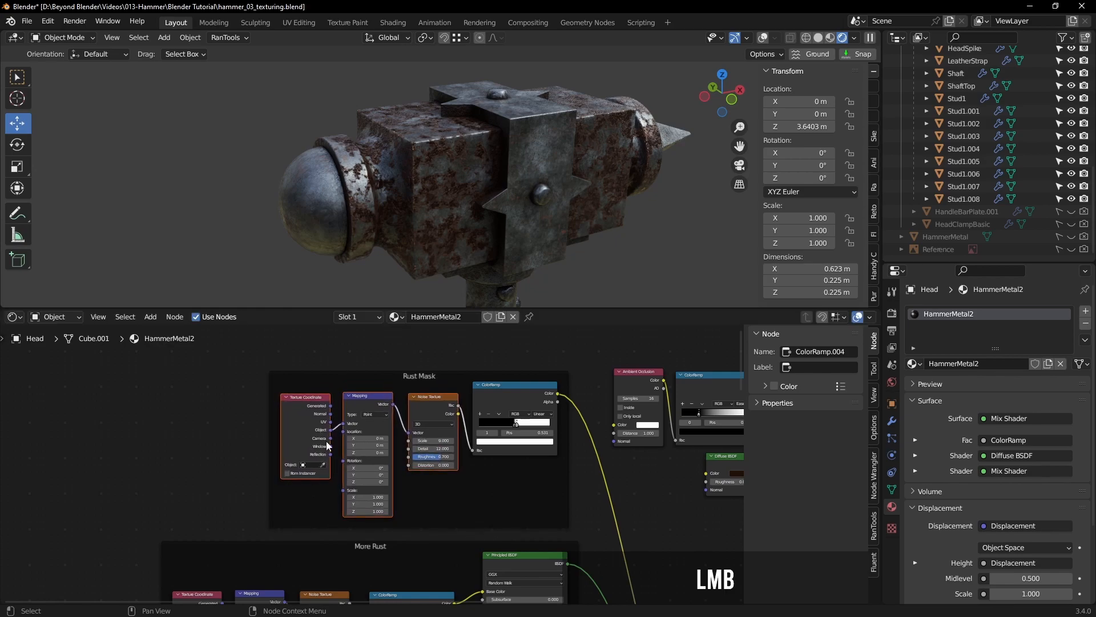
click(437, 398)
Step: Preview the Rust Mask ColorRamp and set its Noise Texture's Scale to 1.3 and Detail to 15
ctrl+shift+click(516, 390)
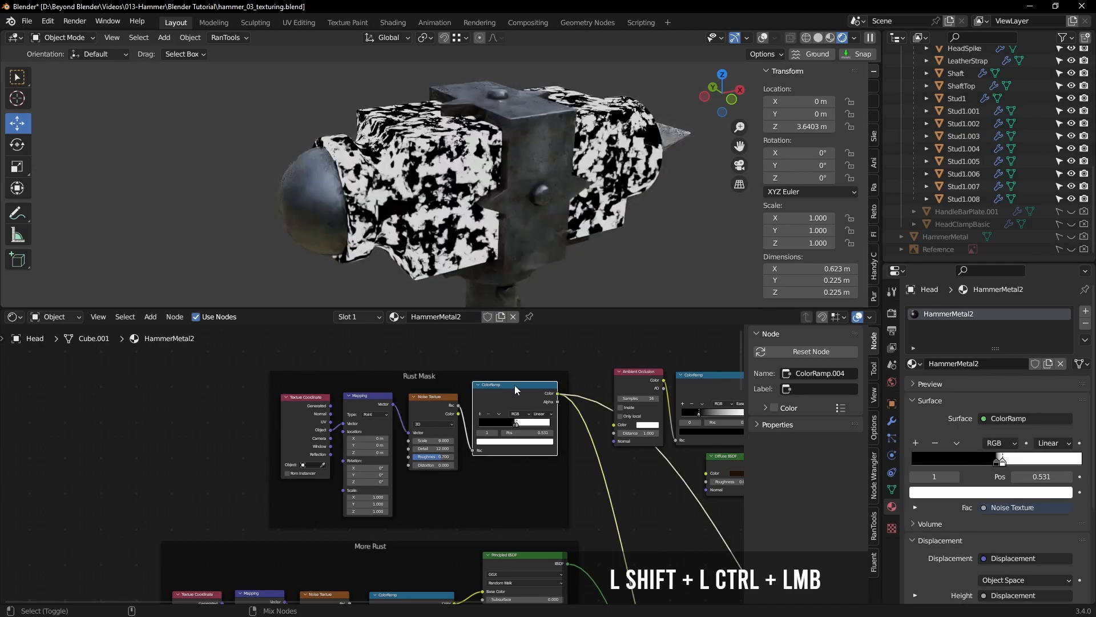
scroll(437, 438, up, 3)
drag(438, 438, 356, 438)
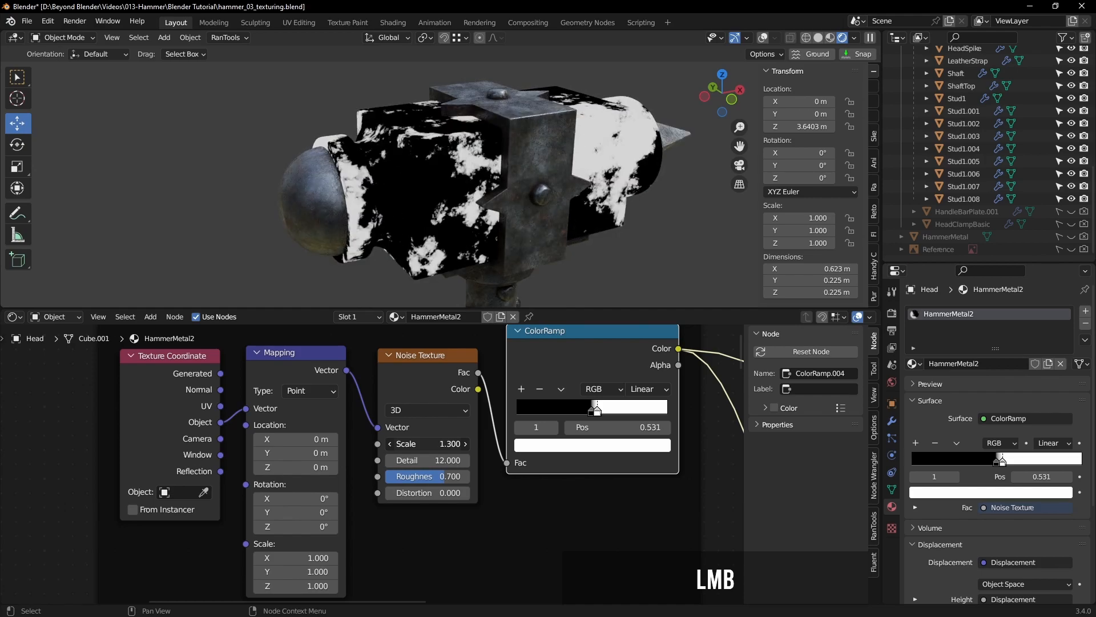
drag(411, 460, 428, 460)
Step: Inspect the mask up close, then set the Rust Mask Noise Texture's Roughness to 0.654 and Scale to 2.5
scroll(470, 270, up, 5)
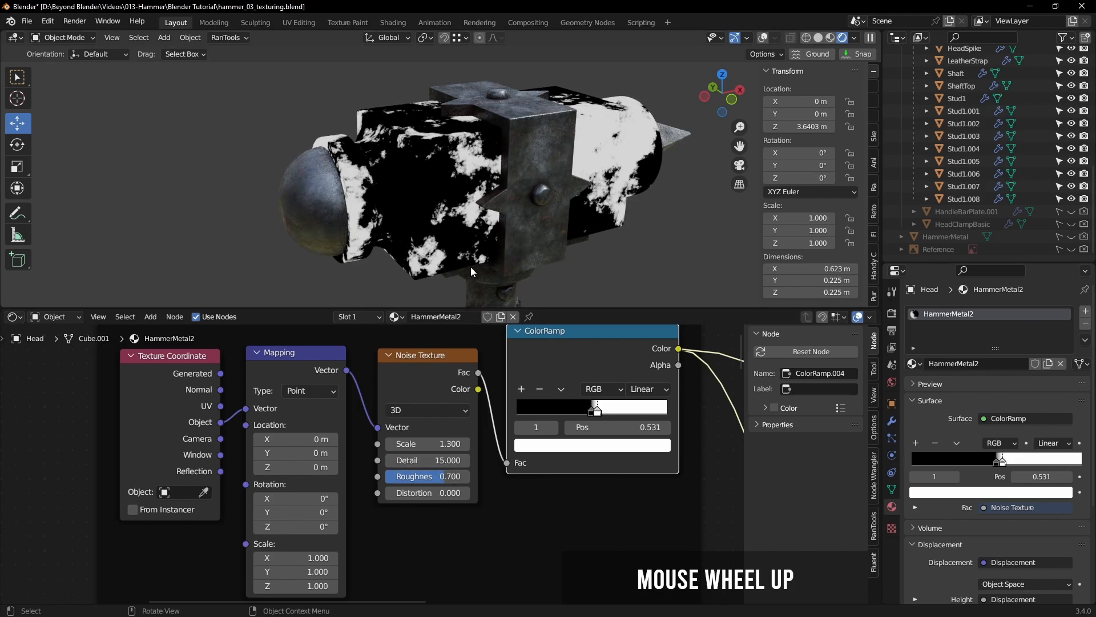
middle_drag(430, 225, 454, 216)
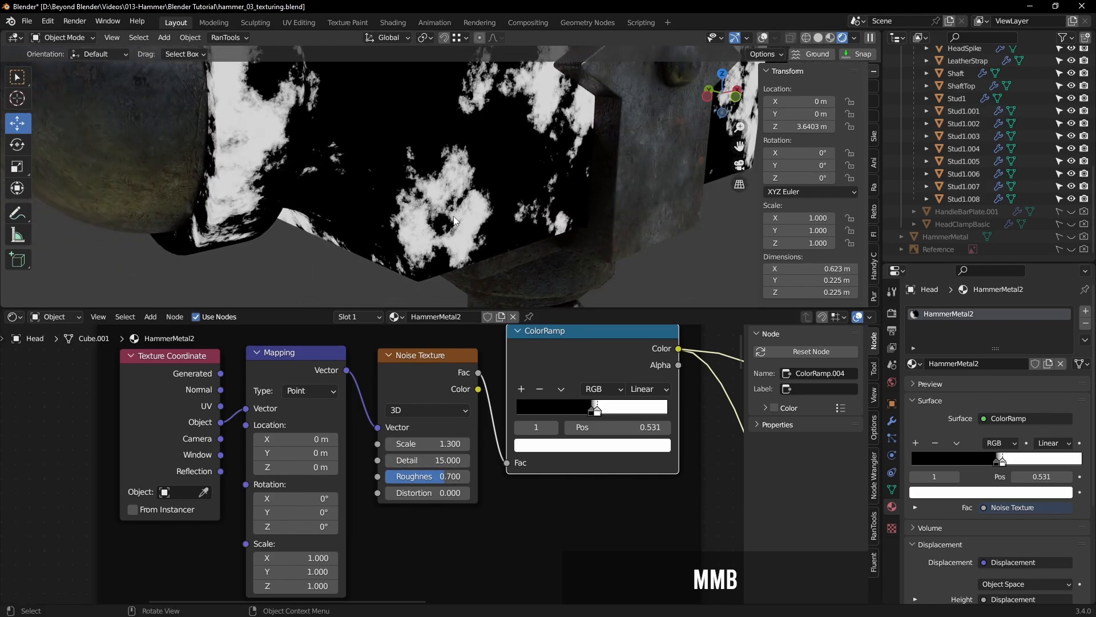
scroll(453, 216, up, 3)
mouse_move(434, 478)
mouse_down()
mouse_move(457, 479)
mouse_move(429, 477)
mouse_up()
scroll(451, 249, down, 7)
shift+middle_drag(472, 218, 548, 191)
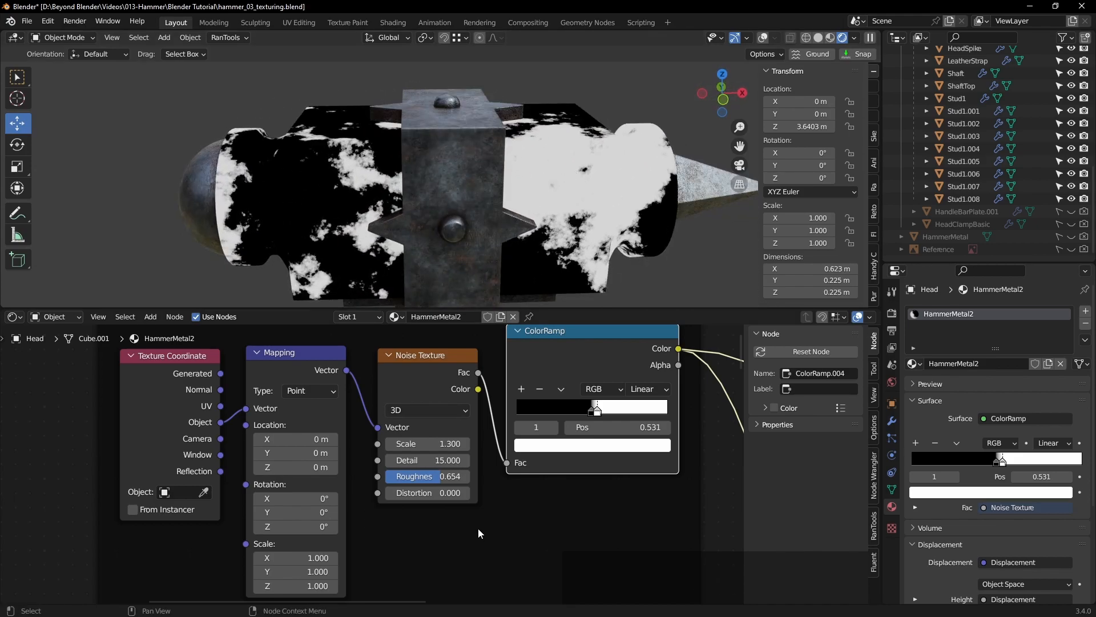
click(429, 443)
drag(430, 443, 488, 443)
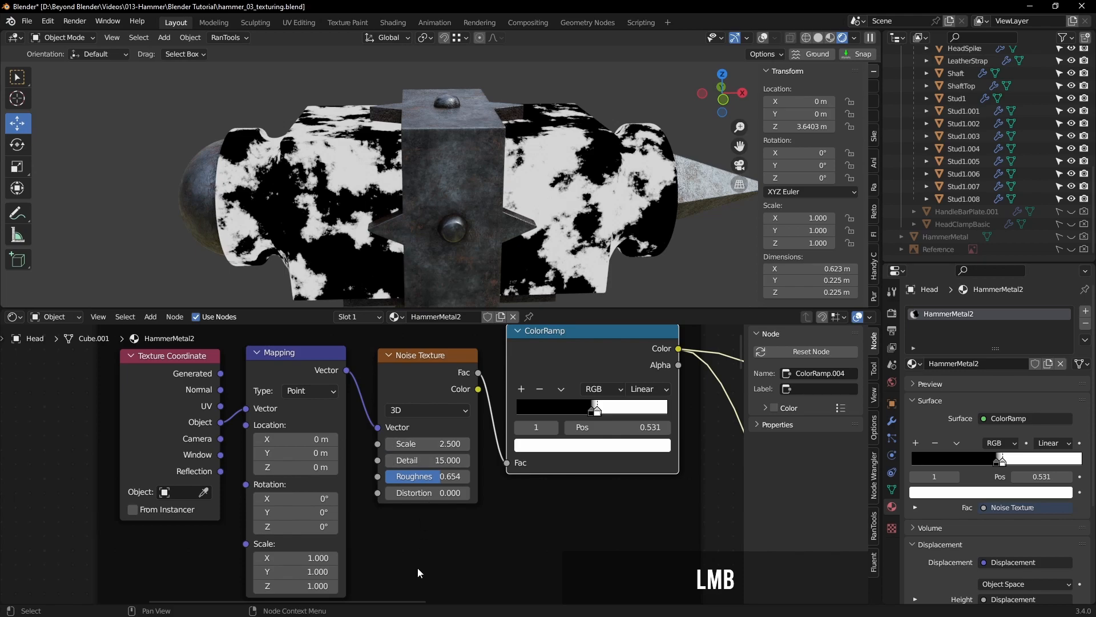
Step: Move the Rust Mask ColorRamp's white stop further towards white and place its black stop at 0.544
scroll(578, 489, down, 2)
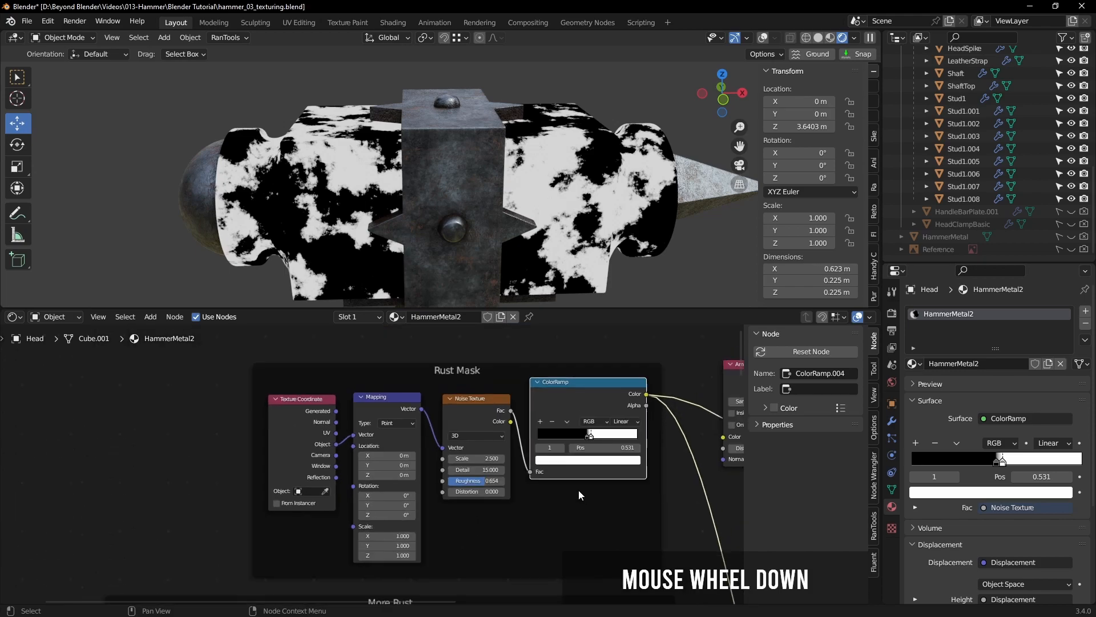
scroll(588, 438, up, 2)
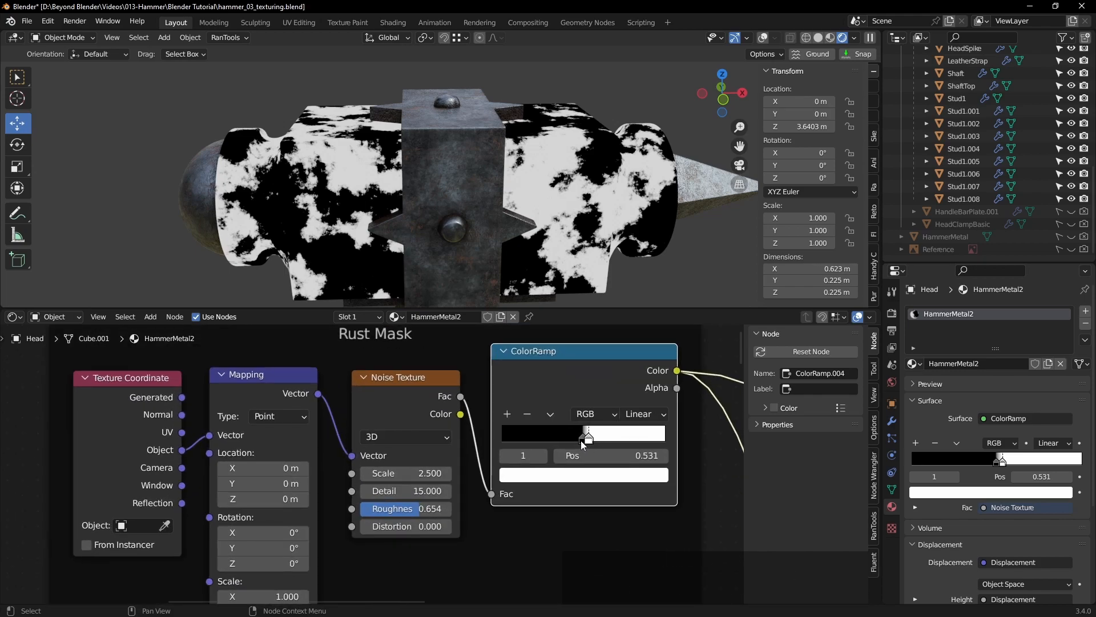
click(578, 442)
mouse_move(576, 444)
mouse_down()
mouse_move(557, 445)
mouse_move(618, 441)
mouse_move(591, 439)
mouse_up()
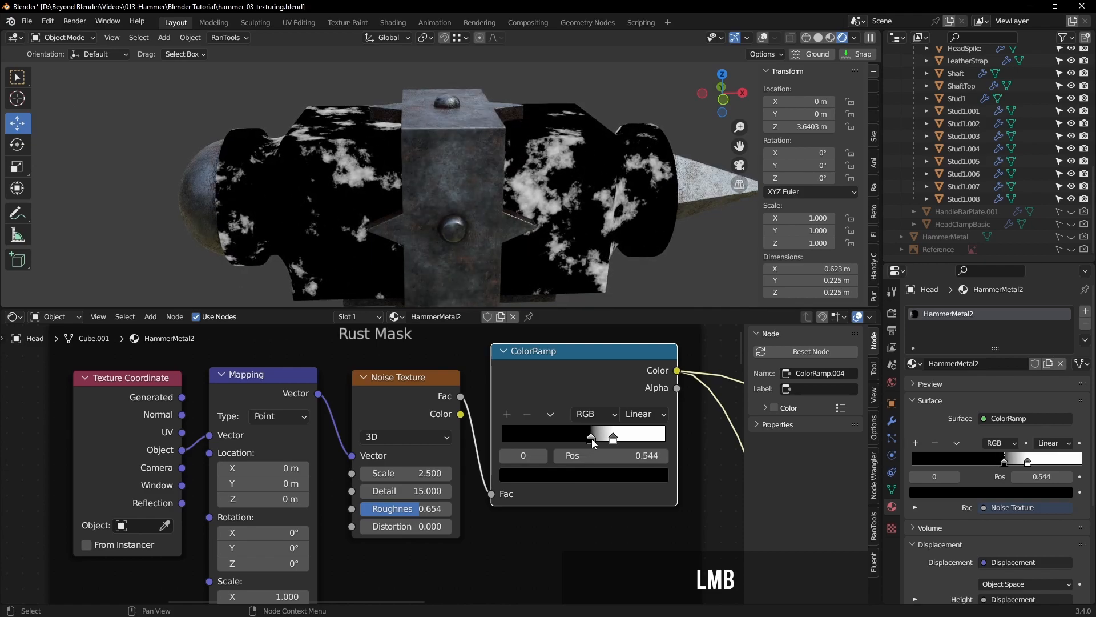
Step: Preview the final Mix Shader on the head to check the adjusted Rust Mask
scroll(618, 464, down, 3)
middle_drag(618, 464, 514, 454)
scroll(448, 451, down, 1)
middle_drag(447, 451, 499, 453)
ctrl+shift+click(490, 451)
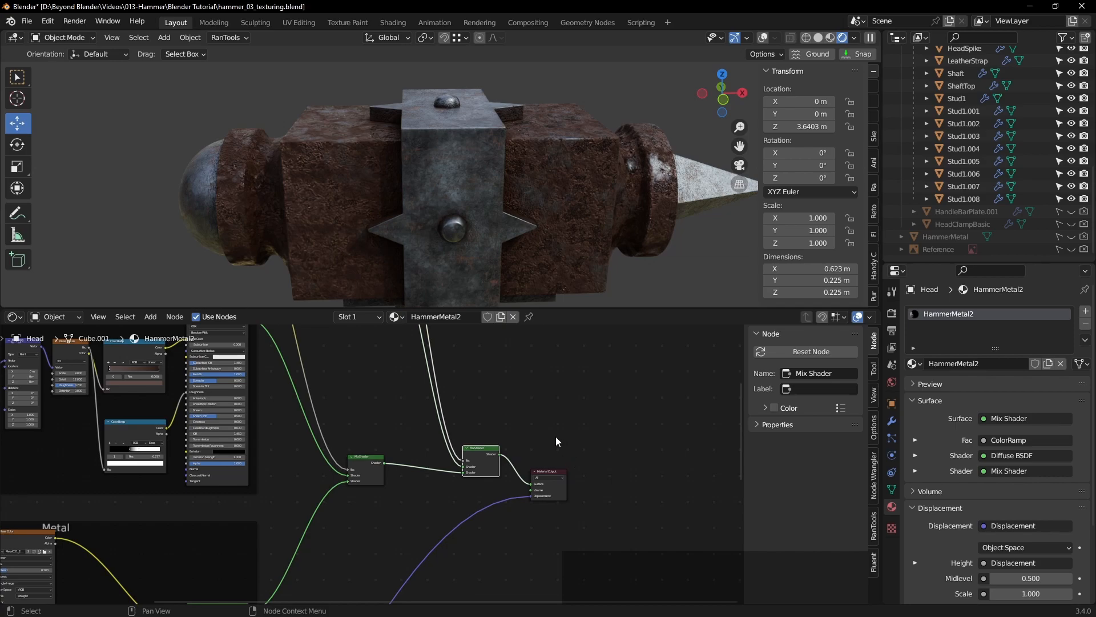
Step: Preview the Rust Mask ColorRamp again, then switch back to the final Mix Shader to compare them
middle_drag(386, 406, 520, 526)
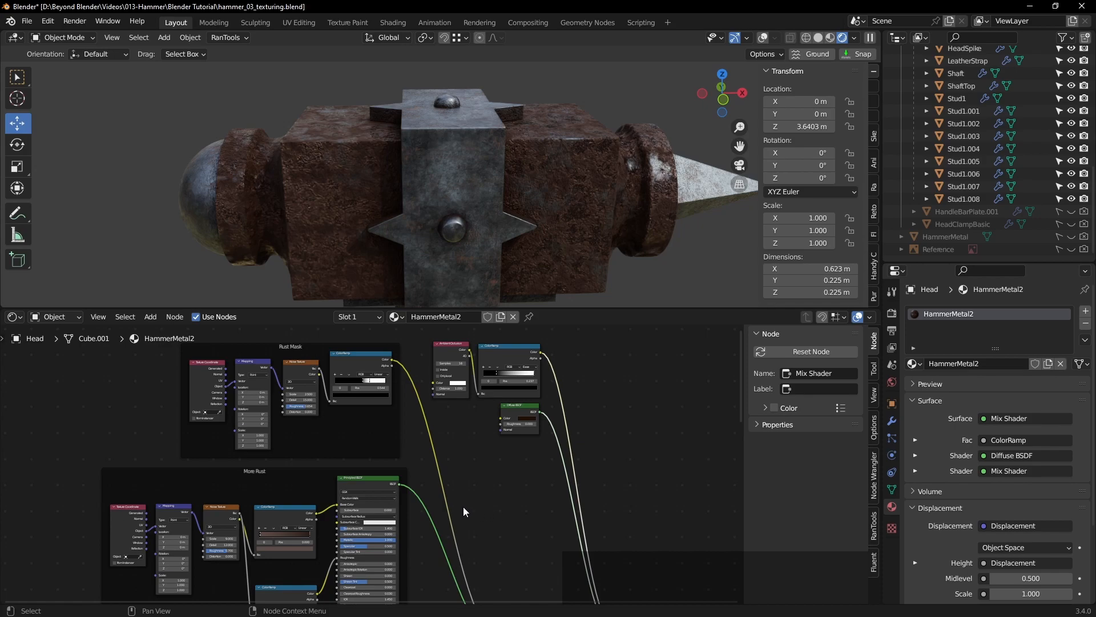
middle_drag(449, 503, 473, 523)
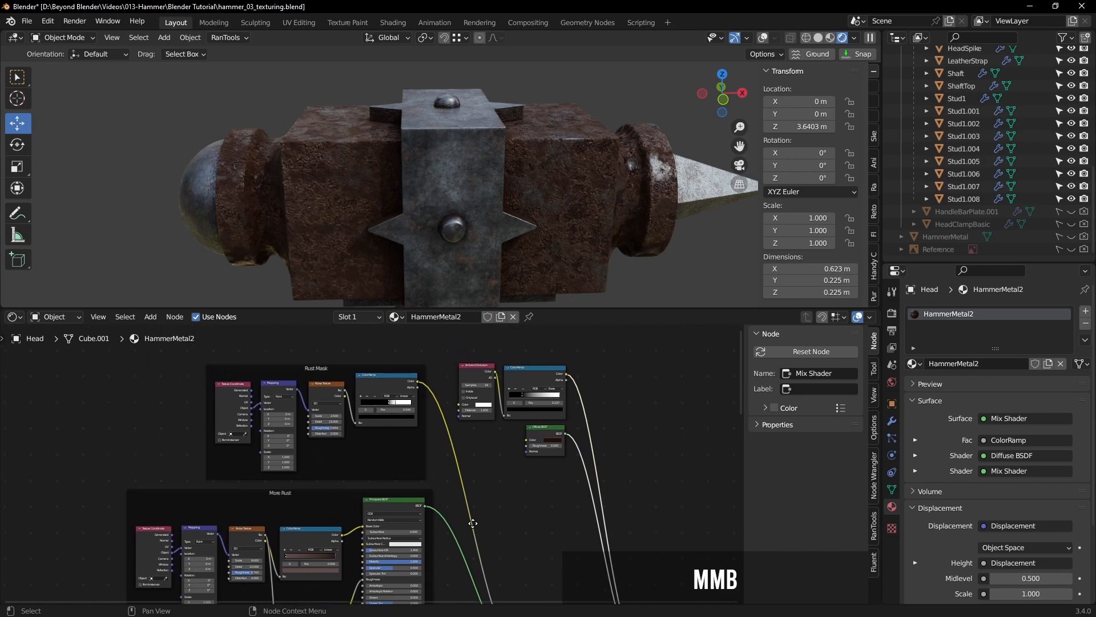
ctrl+shift+click(391, 374)
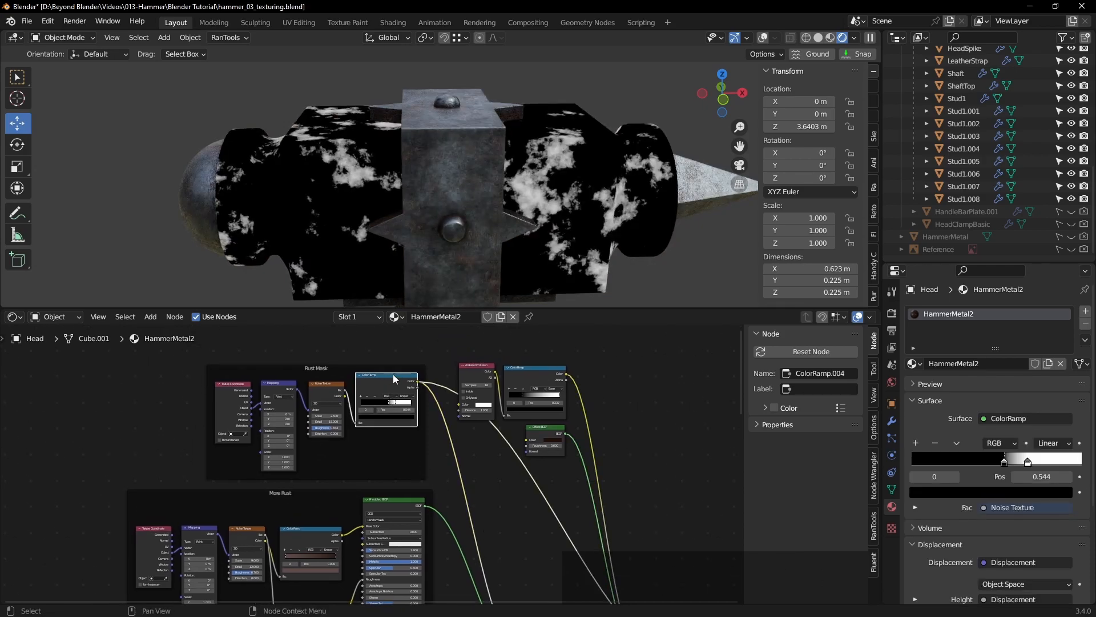
scroll(375, 397, up, 2)
scroll(376, 398, down, 4)
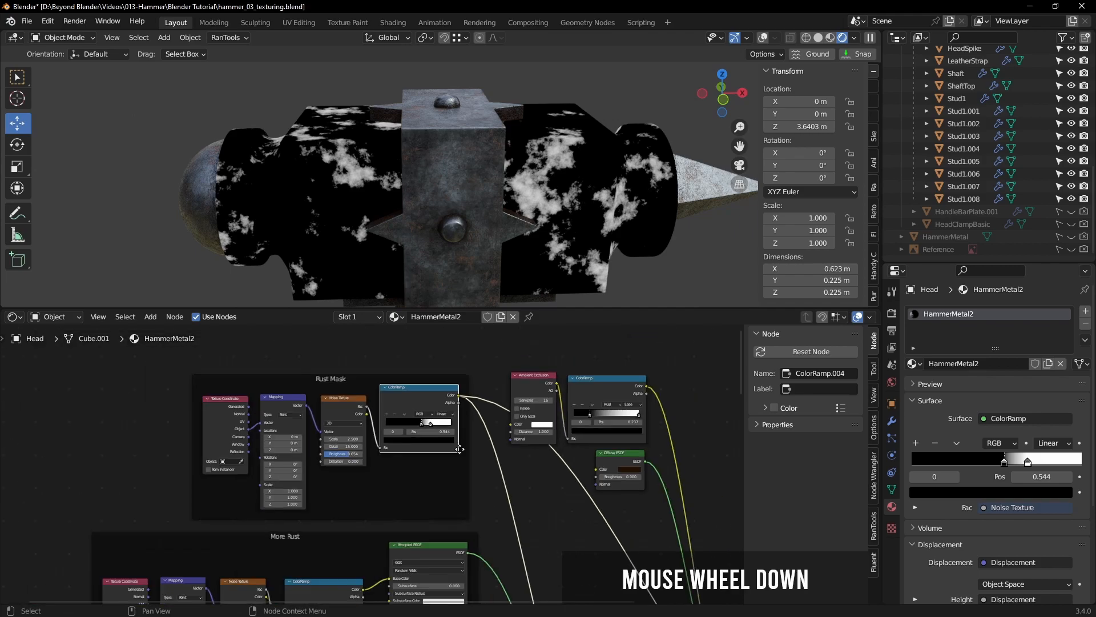
middle_drag(530, 491, 471, 474)
ctrl+shift+click(438, 450)
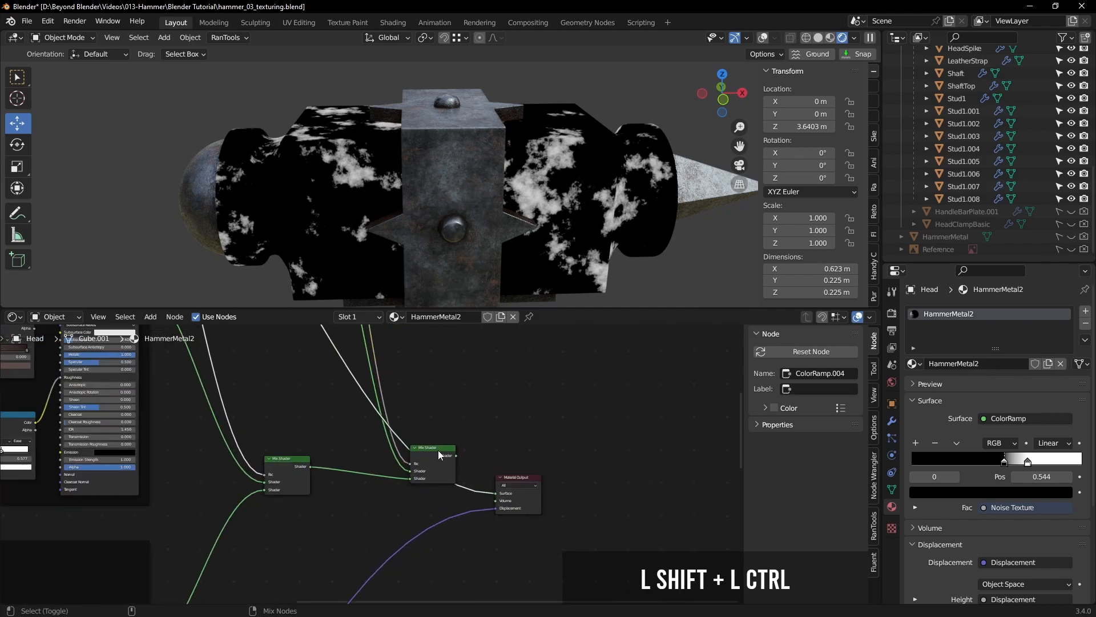
Step: Flip the Rust Mask ColorRamp, placing the black stop at 0.614 and the white stop close before it
shift+middle_drag(278, 329, 514, 511)
scroll(403, 454, up, 2)
scroll(403, 454, up, 3)
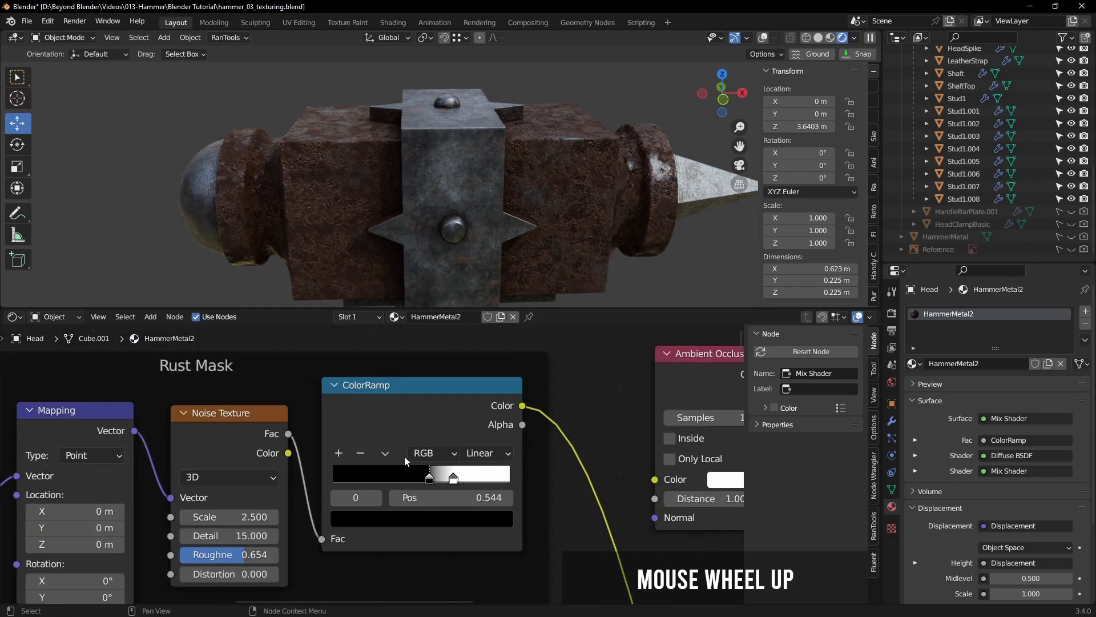
click(385, 454)
click(423, 478)
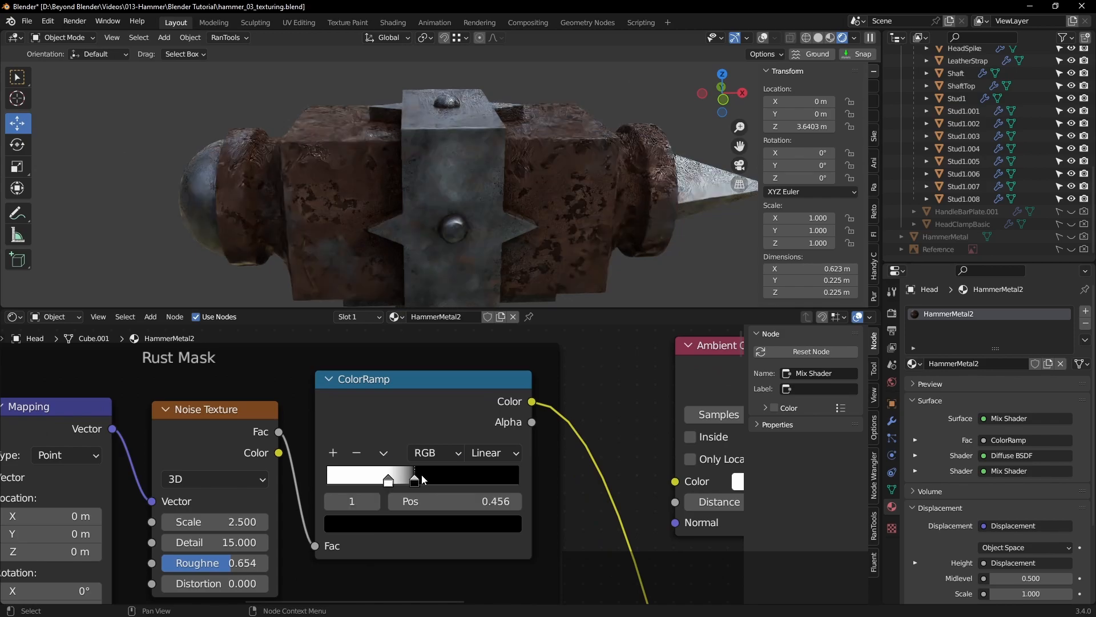
drag(416, 484, 463, 484)
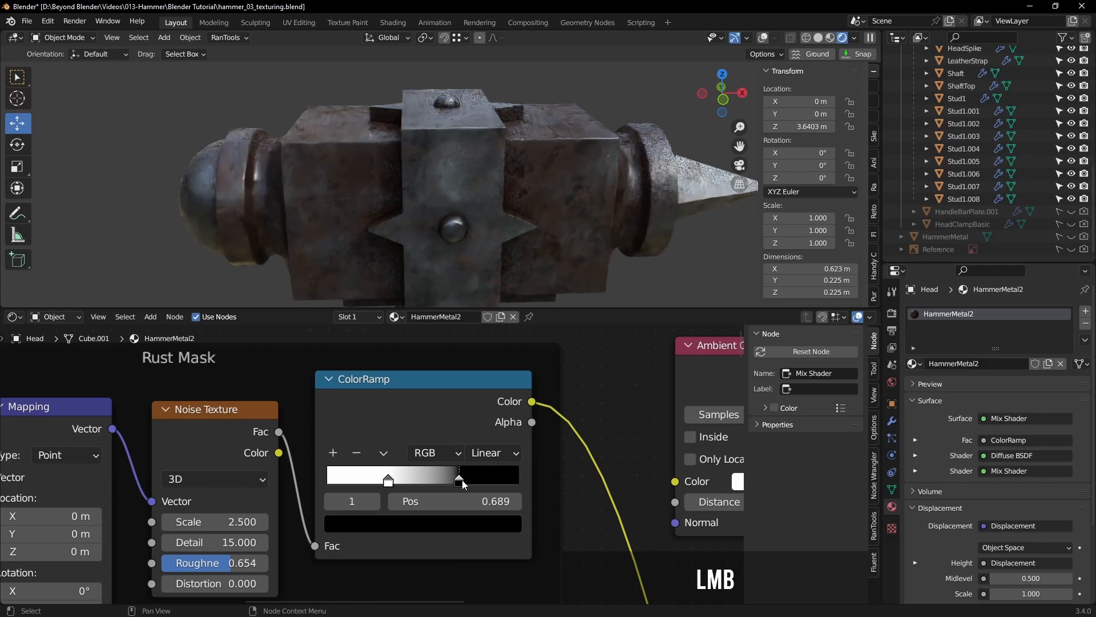
drag(391, 483, 445, 484)
Step: Examine the reduced rust on the hammer head from several angles and save the file
middle_drag(514, 260, 602, 225)
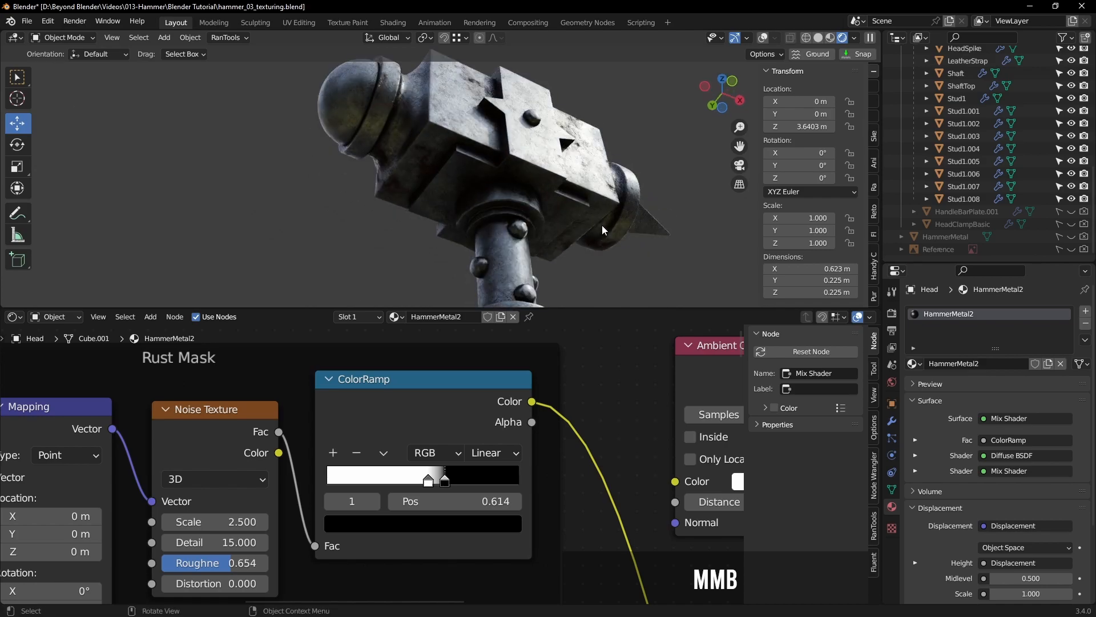
scroll(601, 224, down, 3)
middle_drag(507, 212, 563, 225)
scroll(542, 230, up, 4)
scroll(562, 225, up, 1)
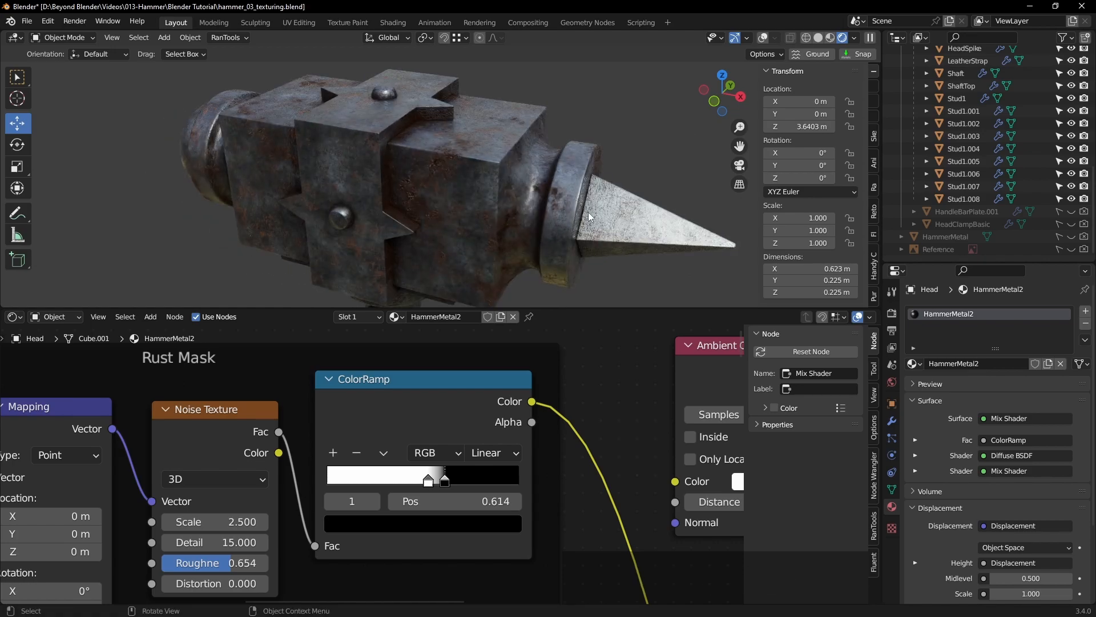
key(ctrl+s)
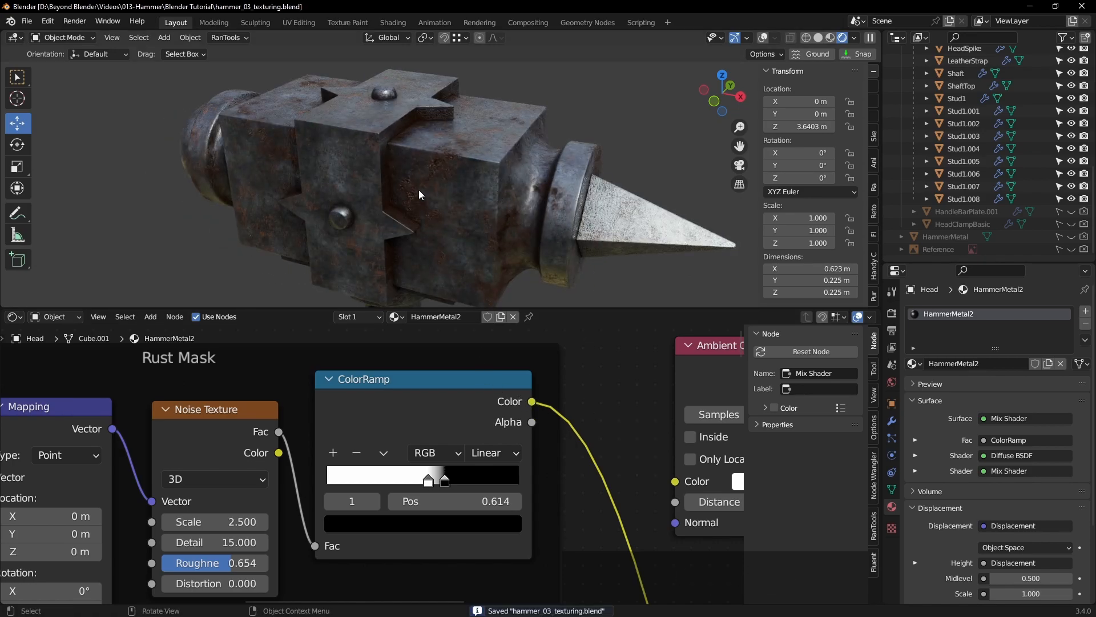
Step: Assign the HammerMetal2 material to the star-shaped clamp on the hammer head
click(360, 166)
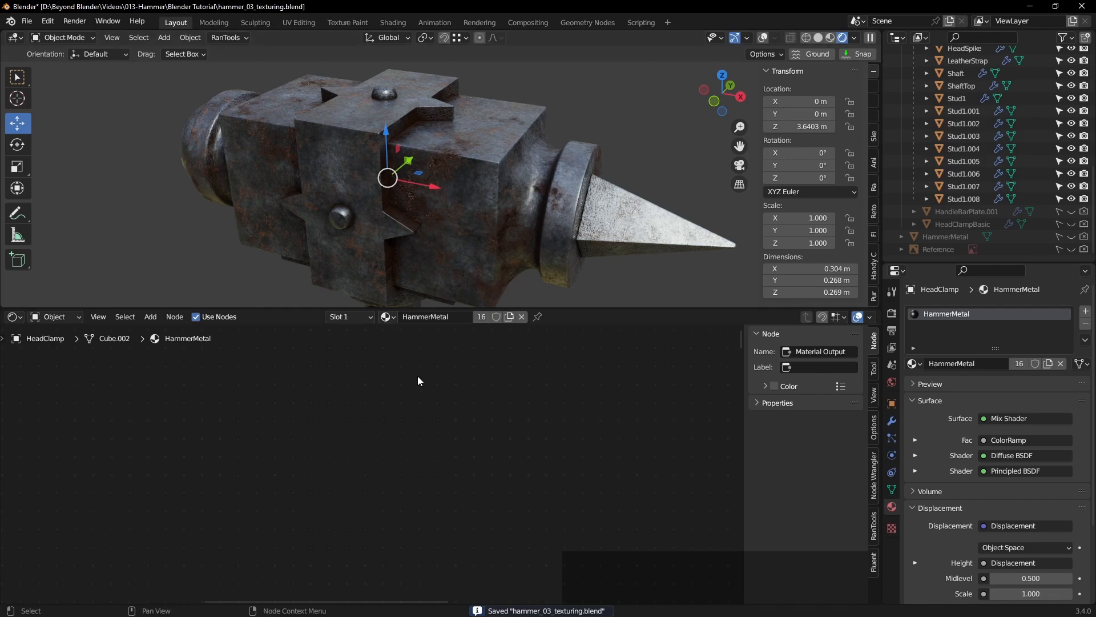
scroll(457, 453, down, 5)
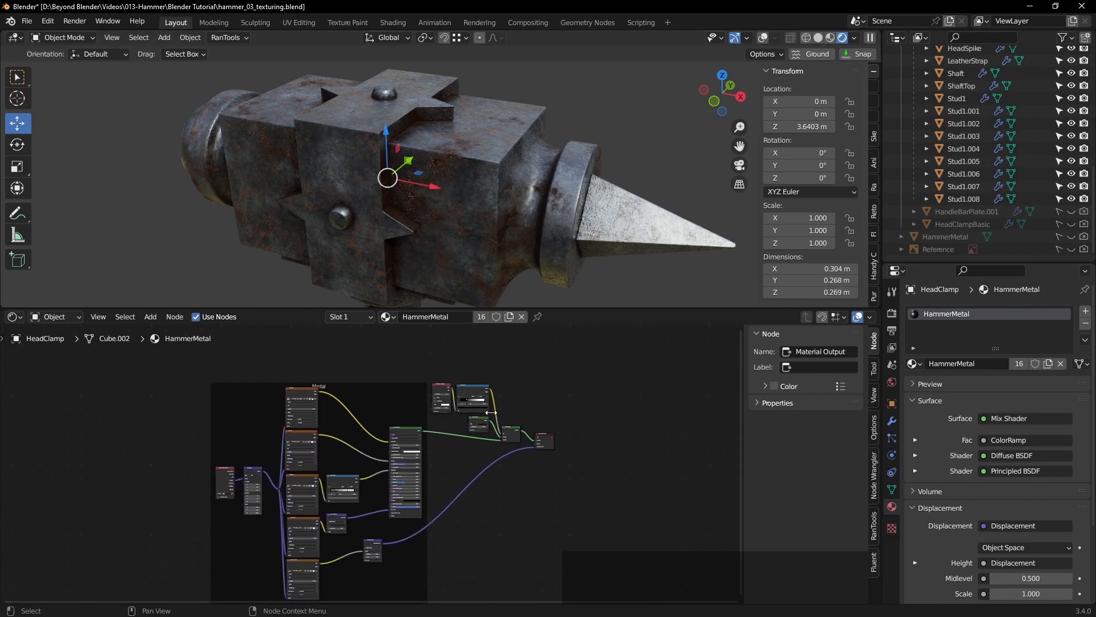
click(389, 317)
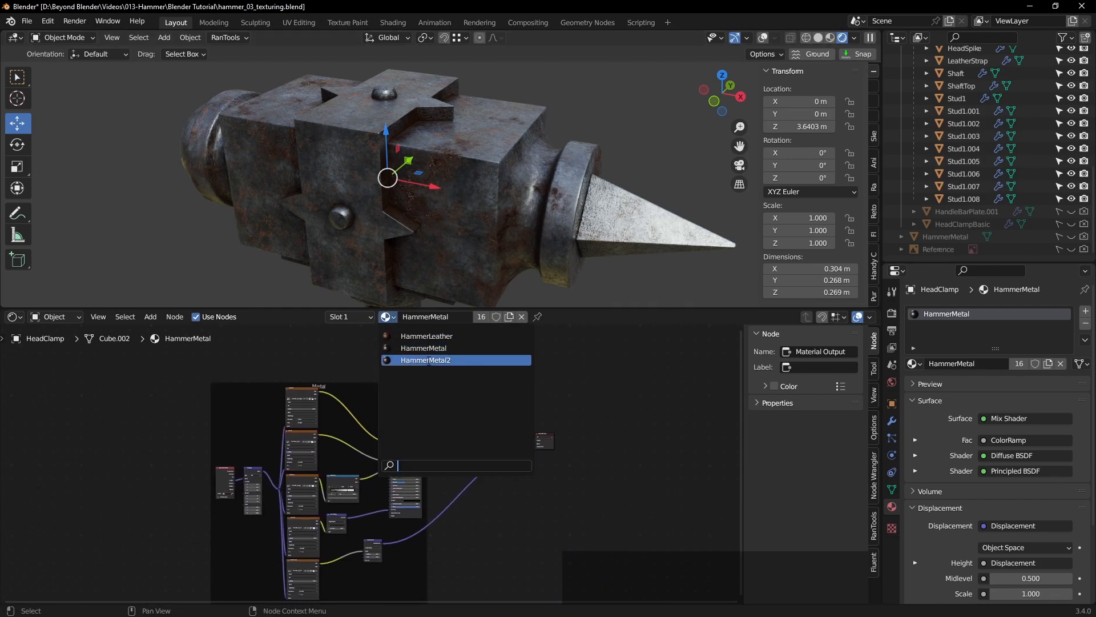
click(428, 360)
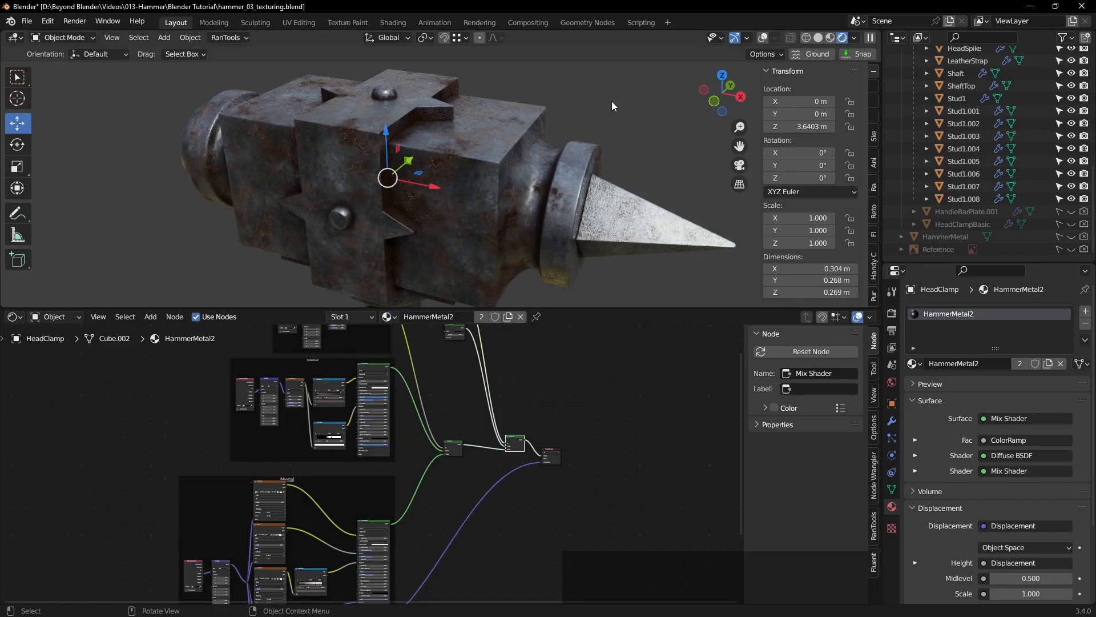
Step: Assign the HammerMetal2 material to the rounded ball at the blunt end of the hammer head
middle_drag(574, 213, 560, 231)
middle_drag(189, 147, 287, 196)
click(204, 266)
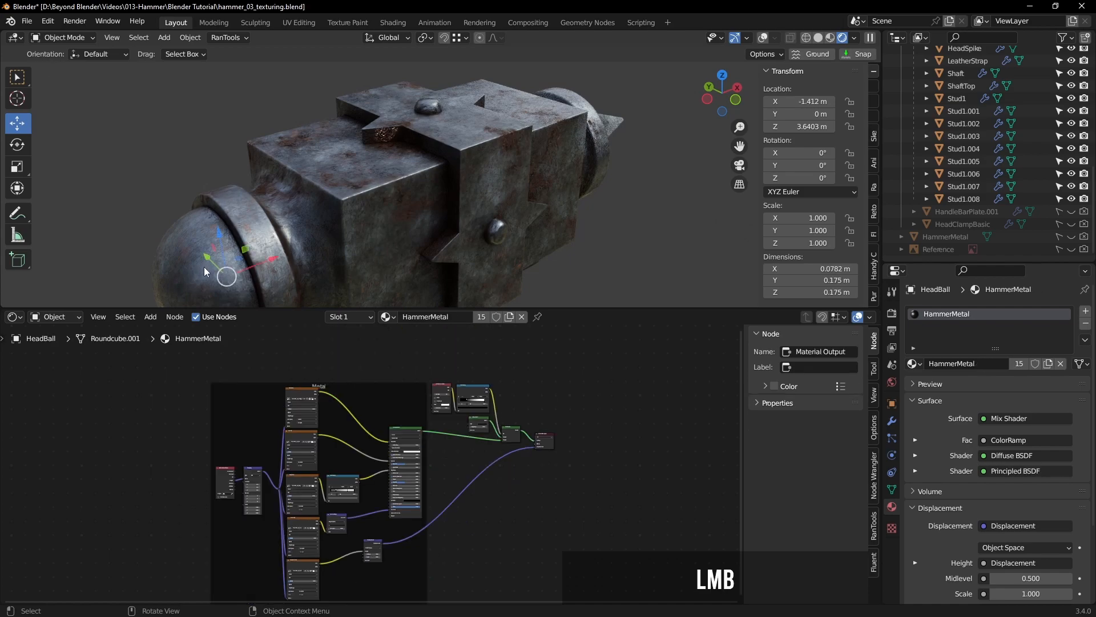
click(397, 318)
click(413, 360)
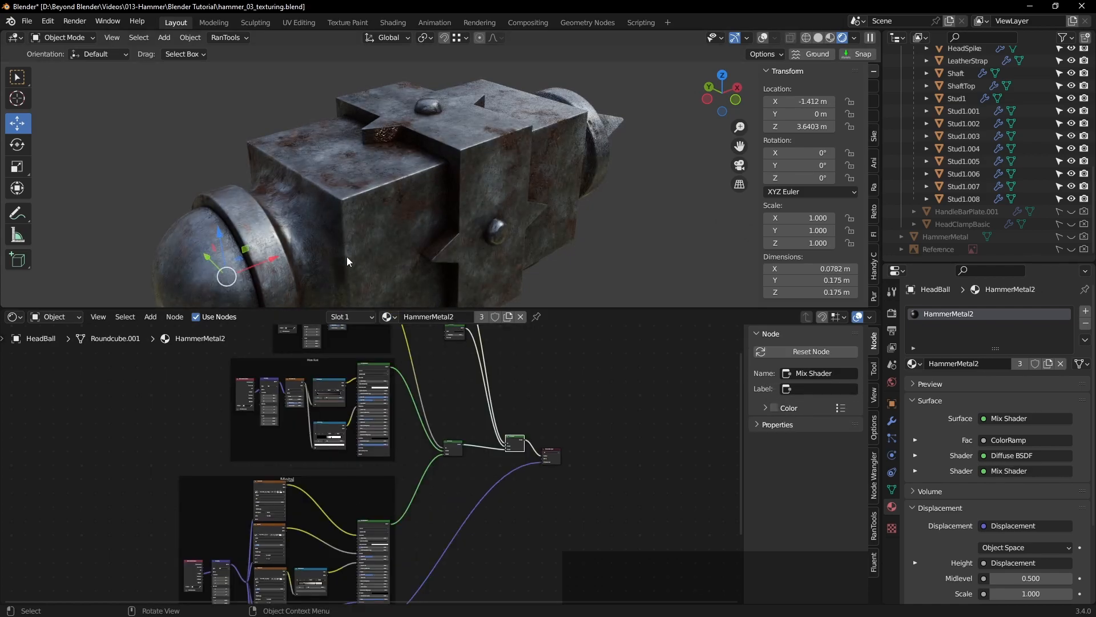
Step: Show the viewport overlays and assign the HammerMetal2 material to the spike on the hammer head
click(762, 39)
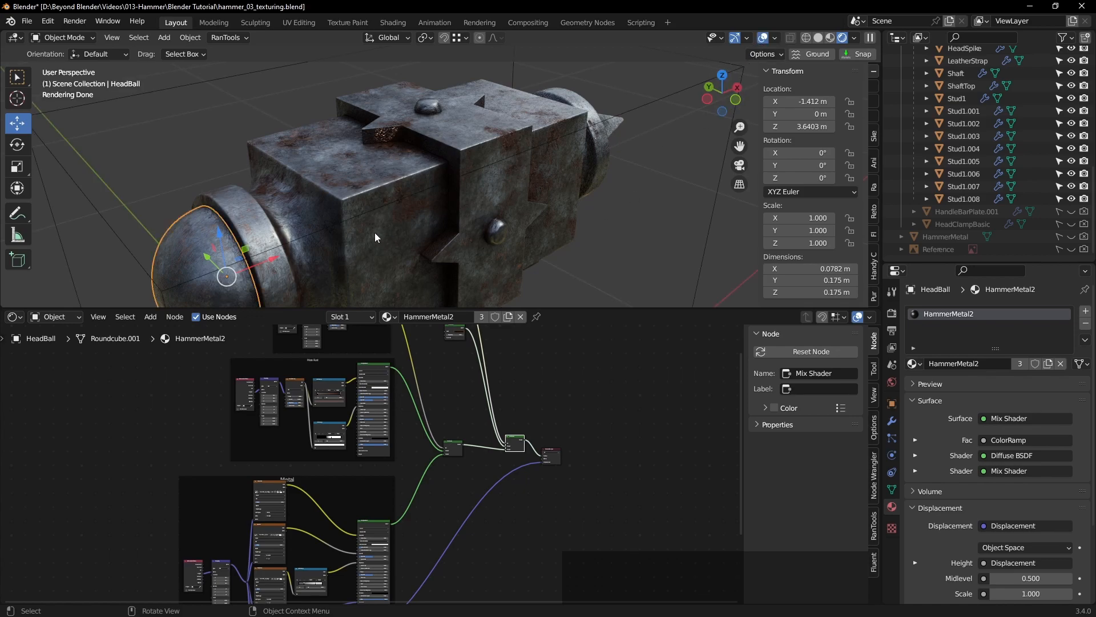
click(370, 191)
click(615, 128)
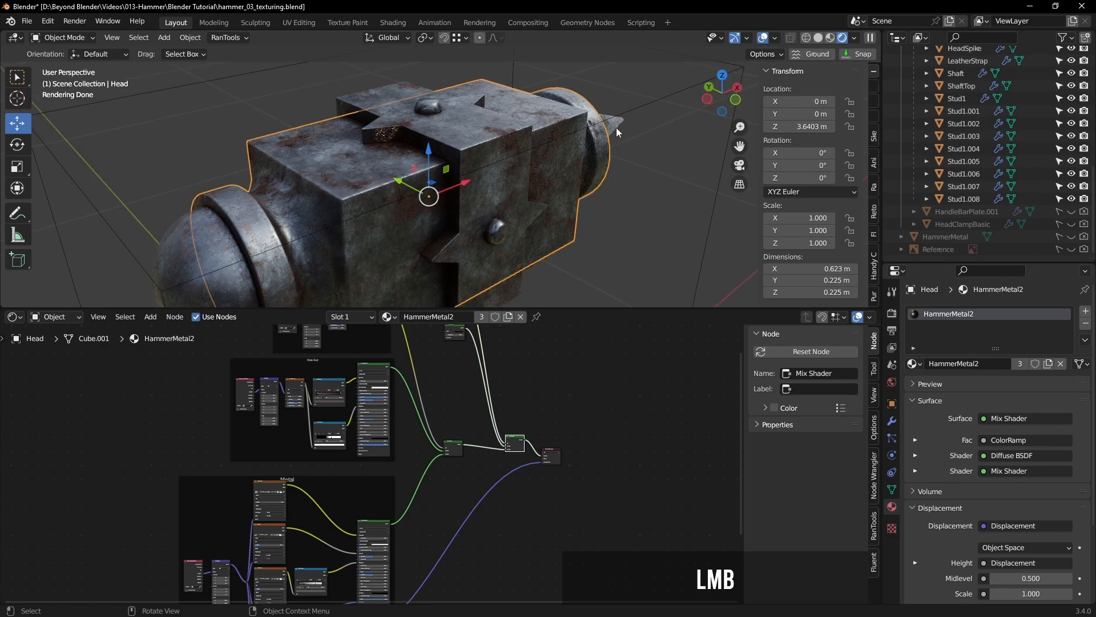
click(387, 316)
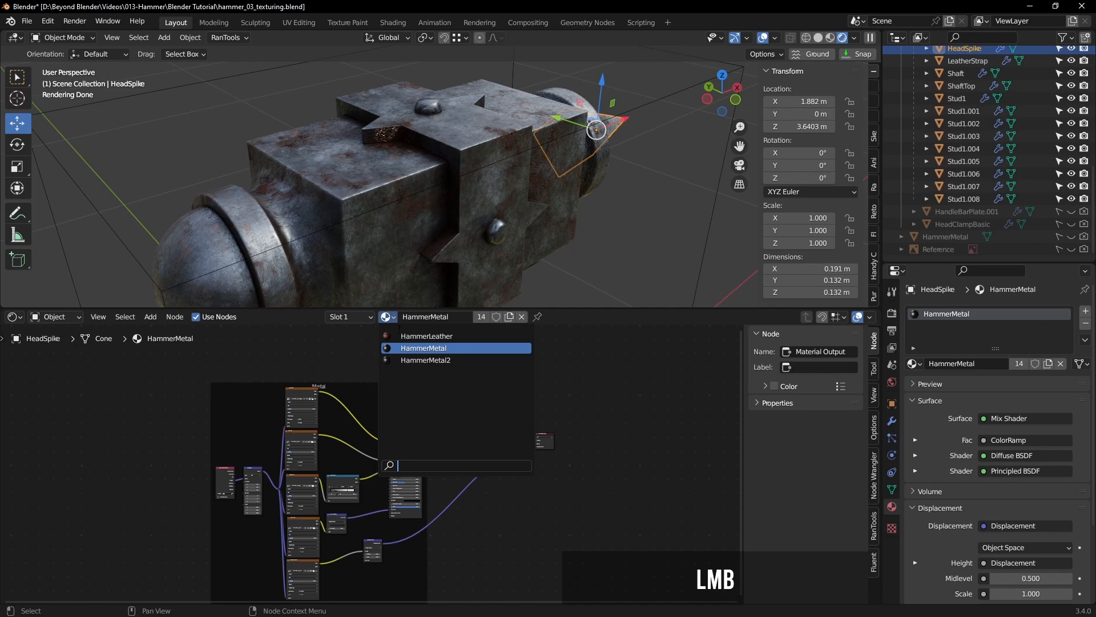
click(428, 360)
click(660, 208)
Step: Assign the HammerMetal2 material to the collar at the top of the shaft, under the hammer head
middle_drag(659, 208, 583, 188)
scroll(582, 212, down, 2)
middle_drag(542, 155, 460, 127)
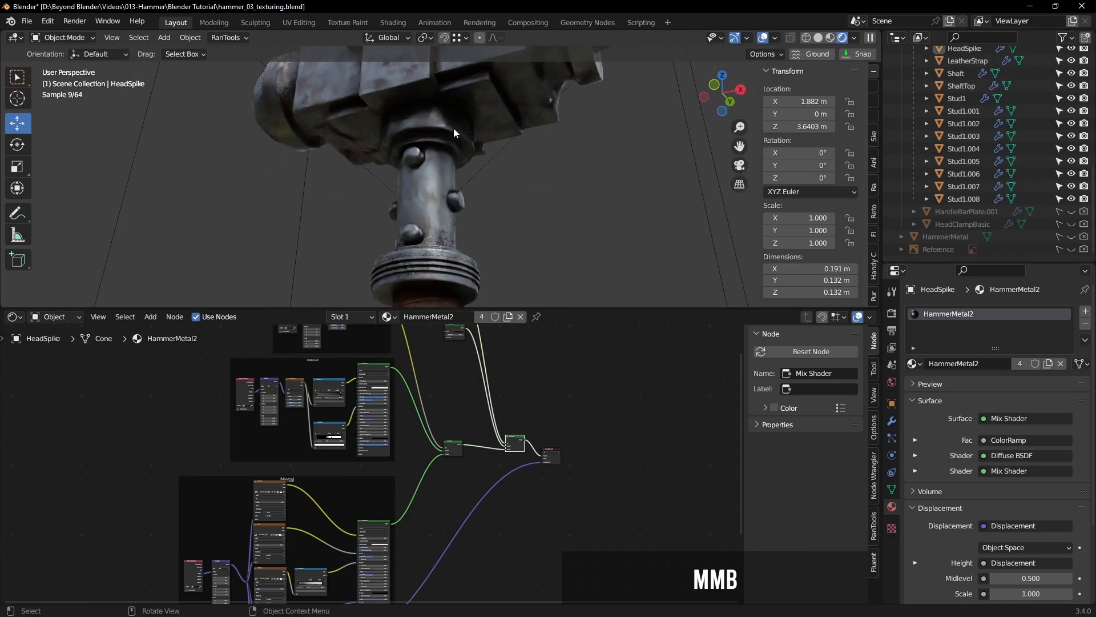
click(444, 129)
click(388, 318)
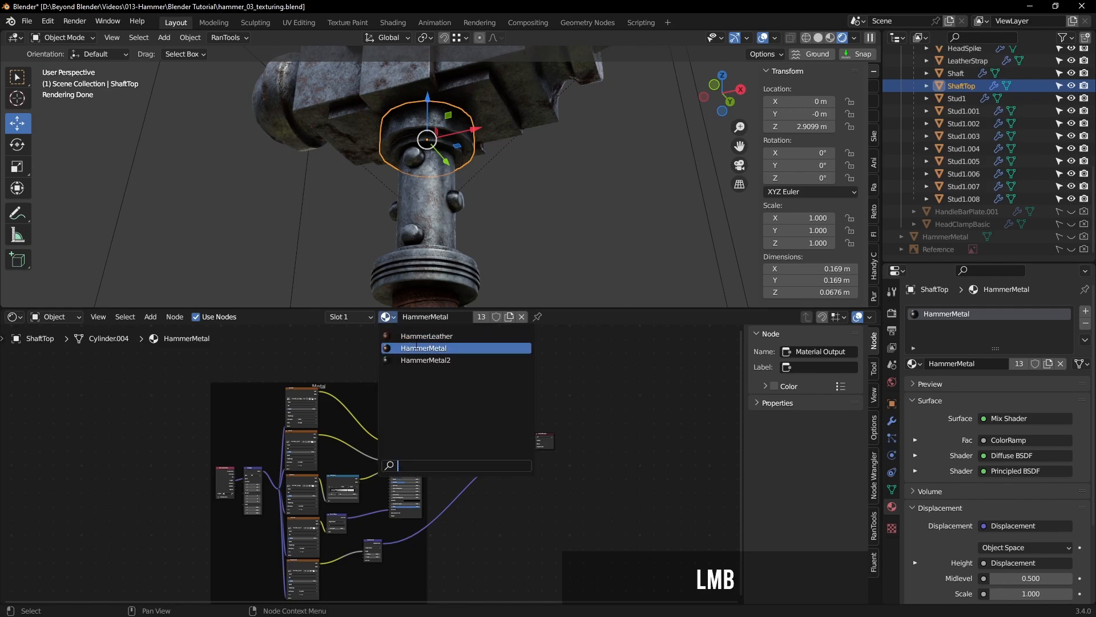
click(422, 360)
Step: Assign the HammerMetal2 material to the metal shaft below the collar
click(429, 199)
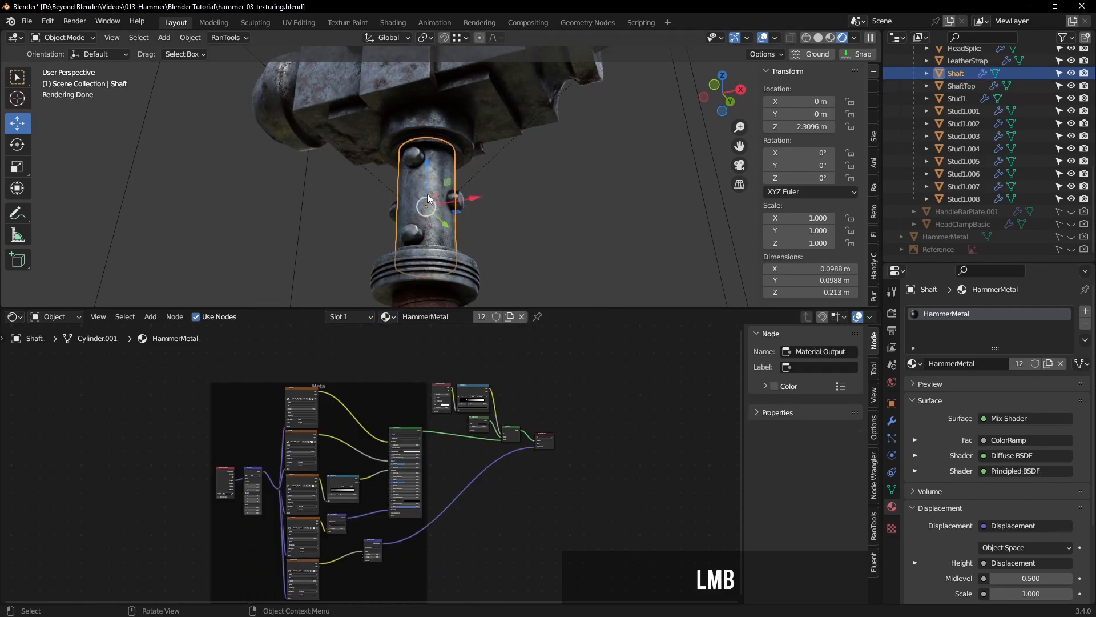
click(389, 317)
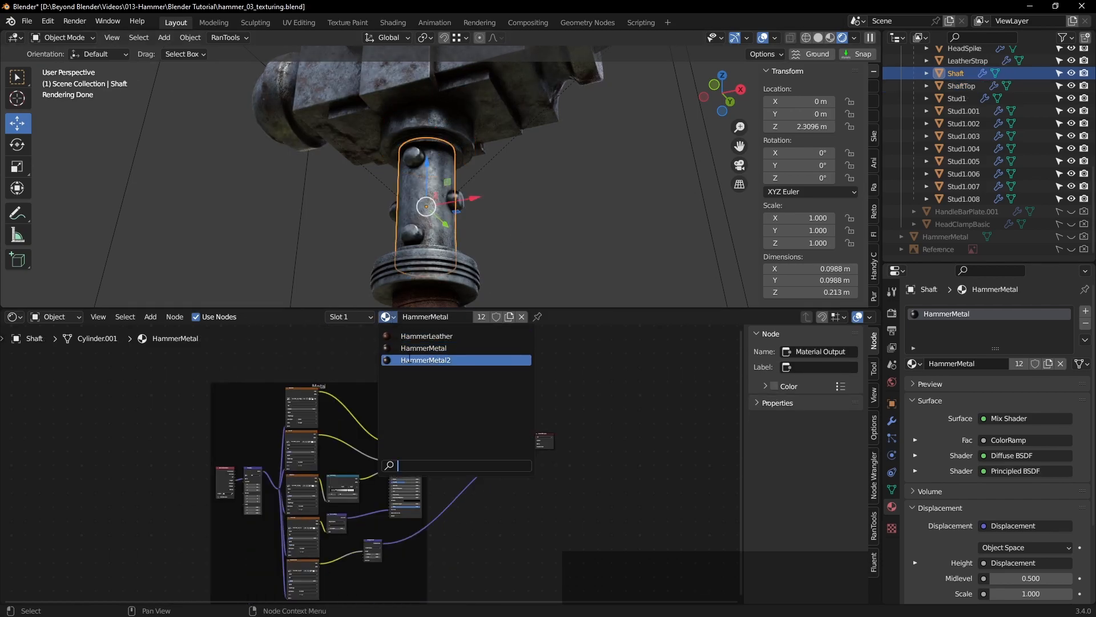
click(425, 359)
click(544, 183)
Step: Assign the HammerMetal2 material to the studs through a stud on the side of the shaft
middle_drag(544, 184, 576, 223)
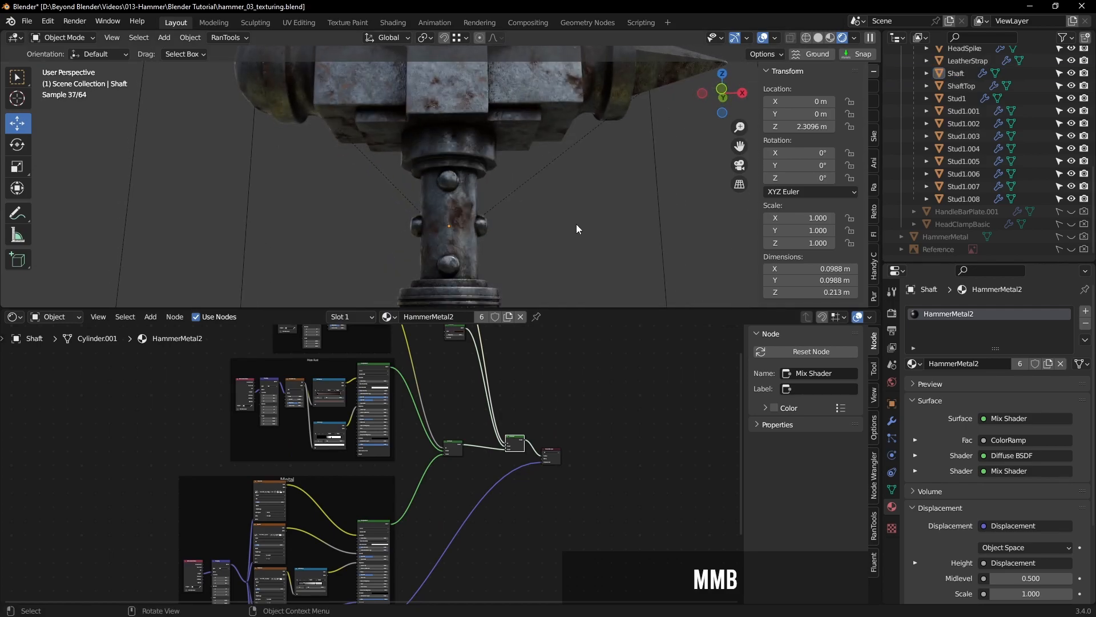
scroll(577, 222, up, 4)
click(430, 228)
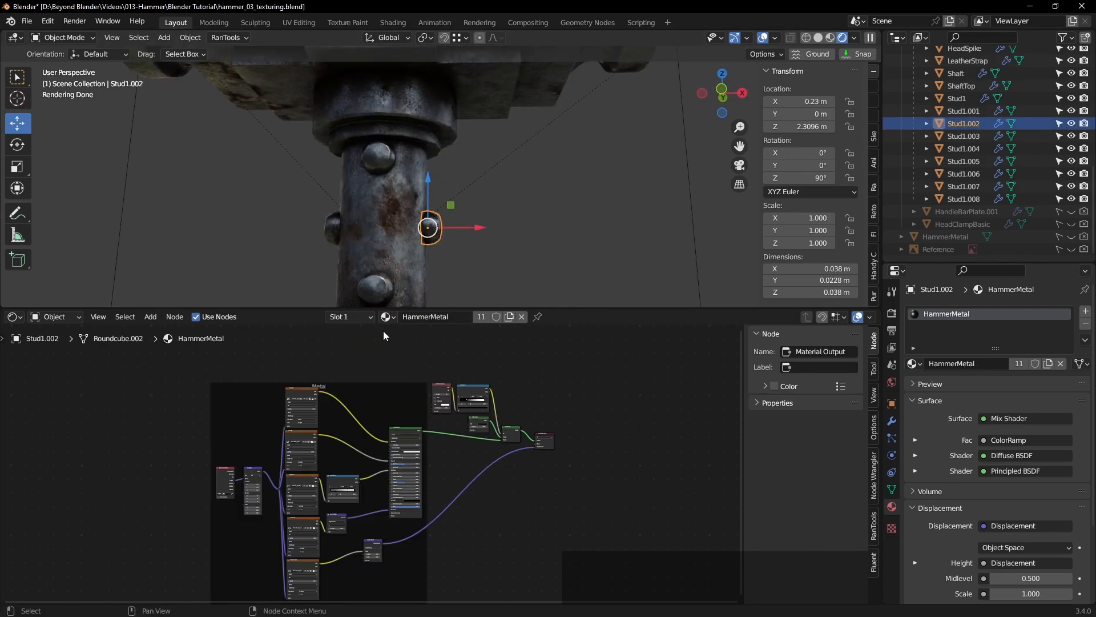
click(389, 317)
click(425, 359)
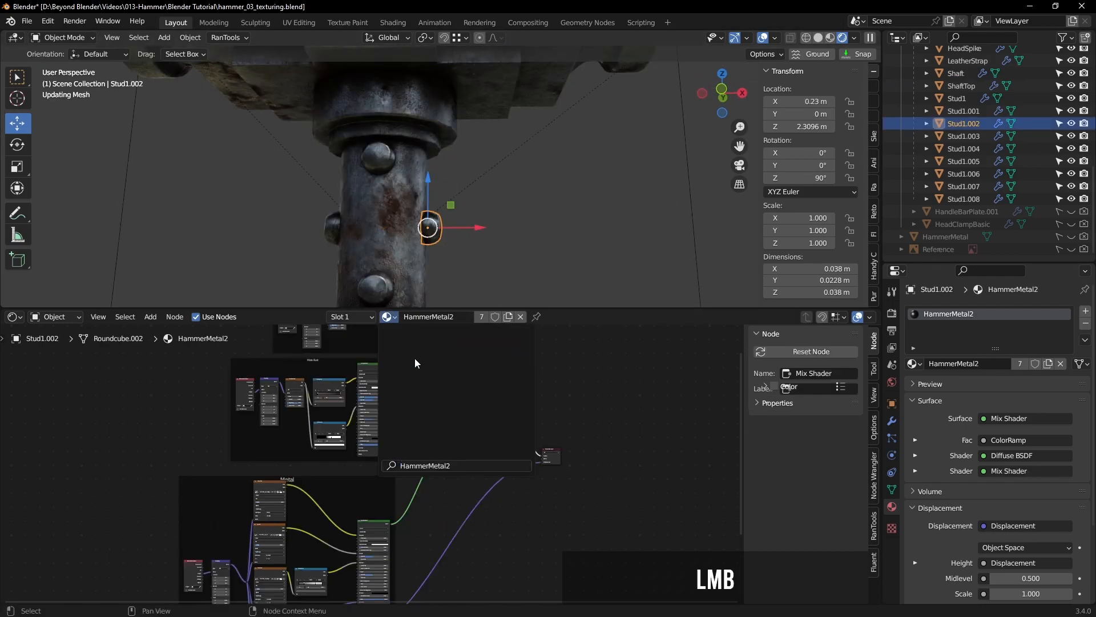
click(595, 221)
Step: Assign the HammerMetal2 material to the ribs around the upper grip end
middle_drag(453, 224, 431, 194)
click(420, 191)
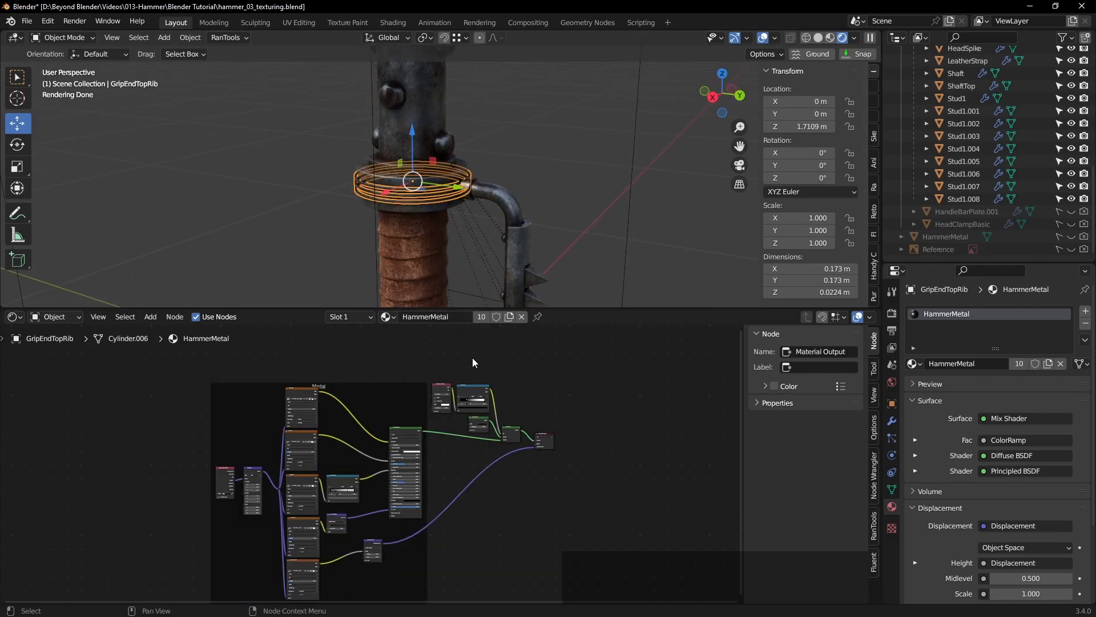
click(390, 318)
click(426, 360)
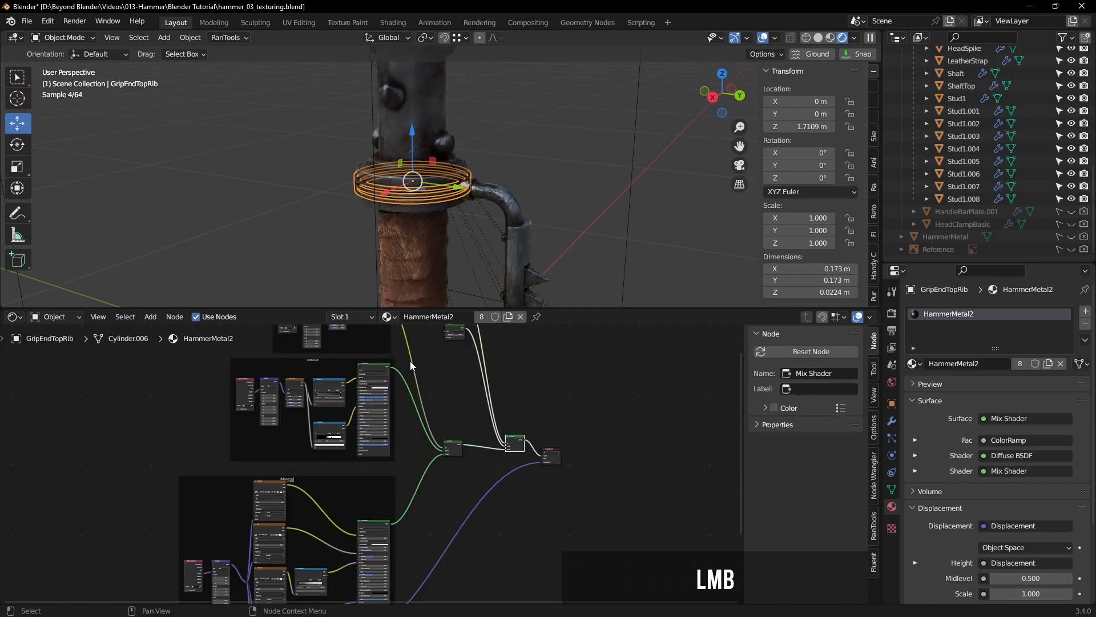
click(555, 142)
Step: Assign the HammerMetal2 material to the upper grip end itself, inside the ribs
scroll(480, 190, up, 5)
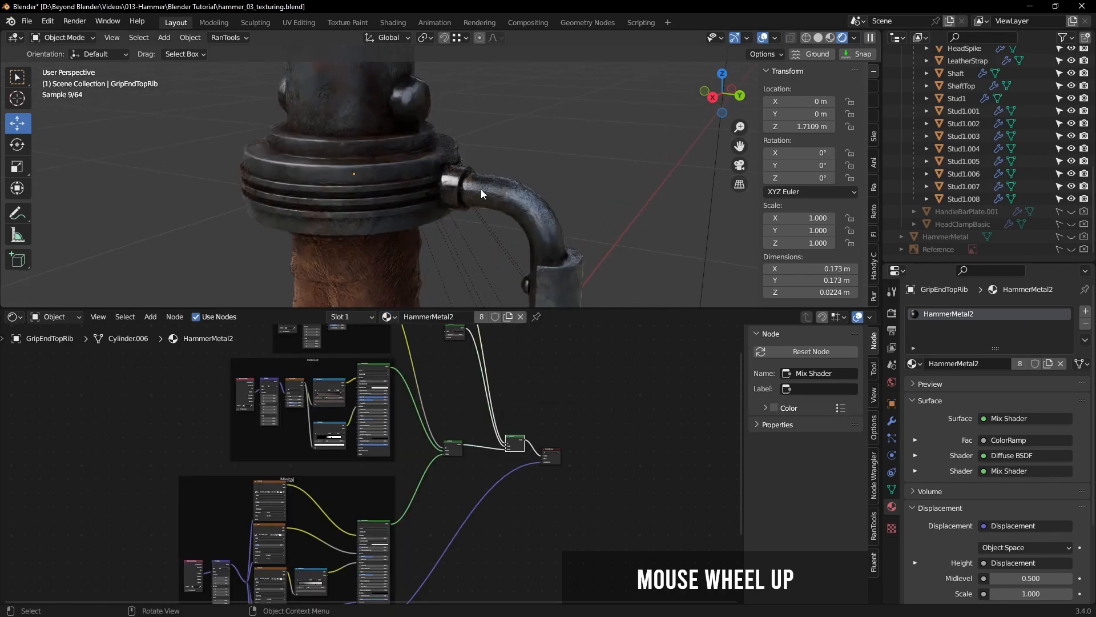
click(403, 162)
click(390, 317)
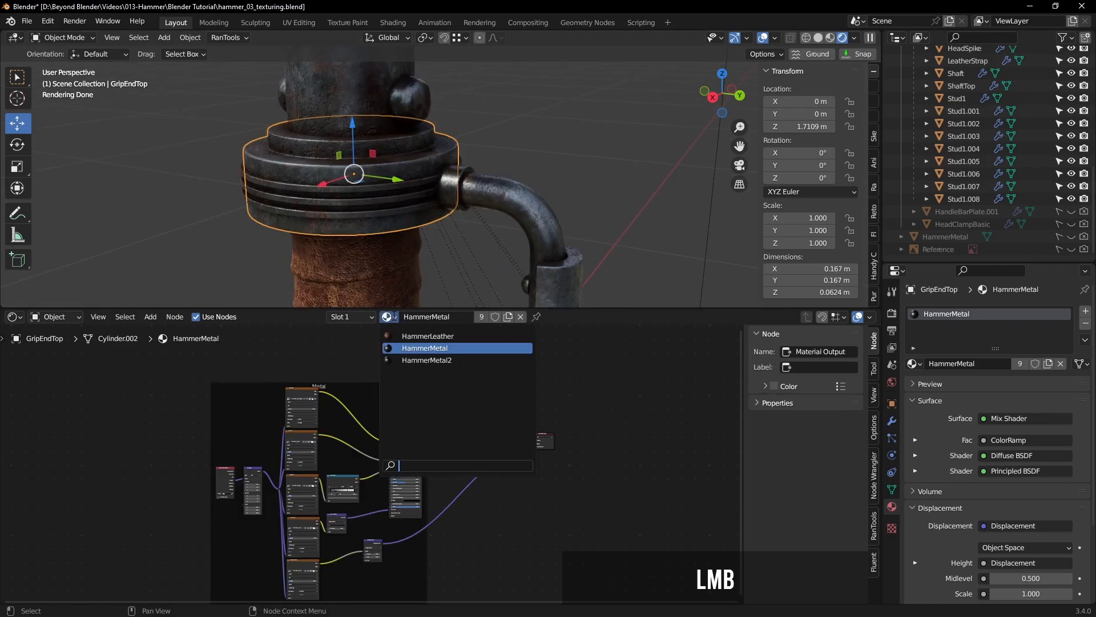
click(410, 360)
click(605, 131)
Step: Assign the HammerMetal2 material to the handle bar's upper connecting stub and to the curved handle bar
click(453, 184)
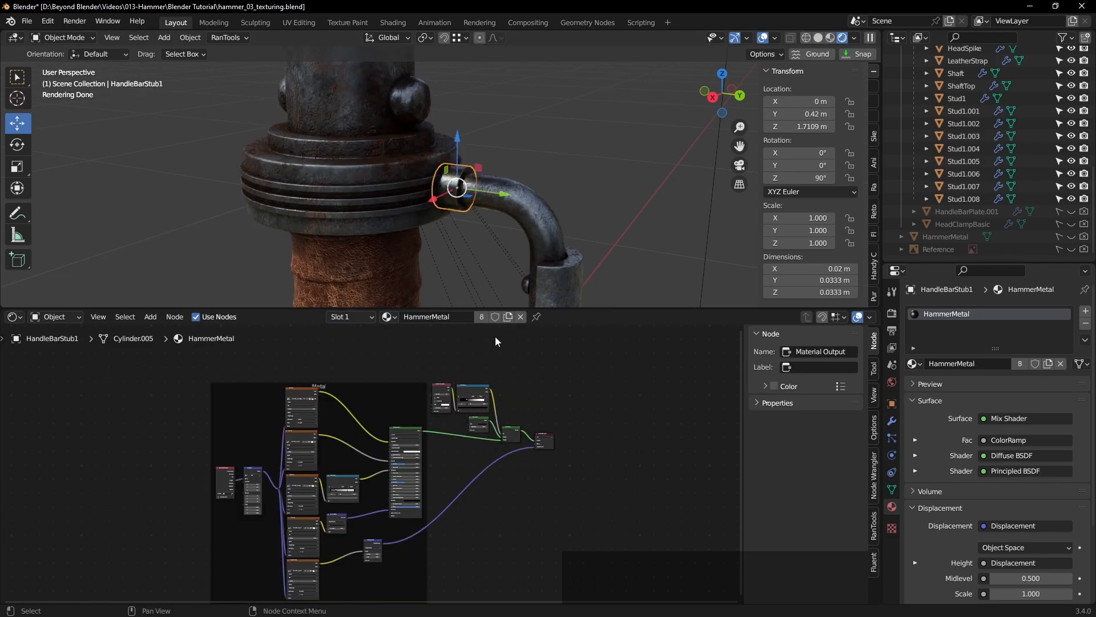
click(395, 317)
click(407, 362)
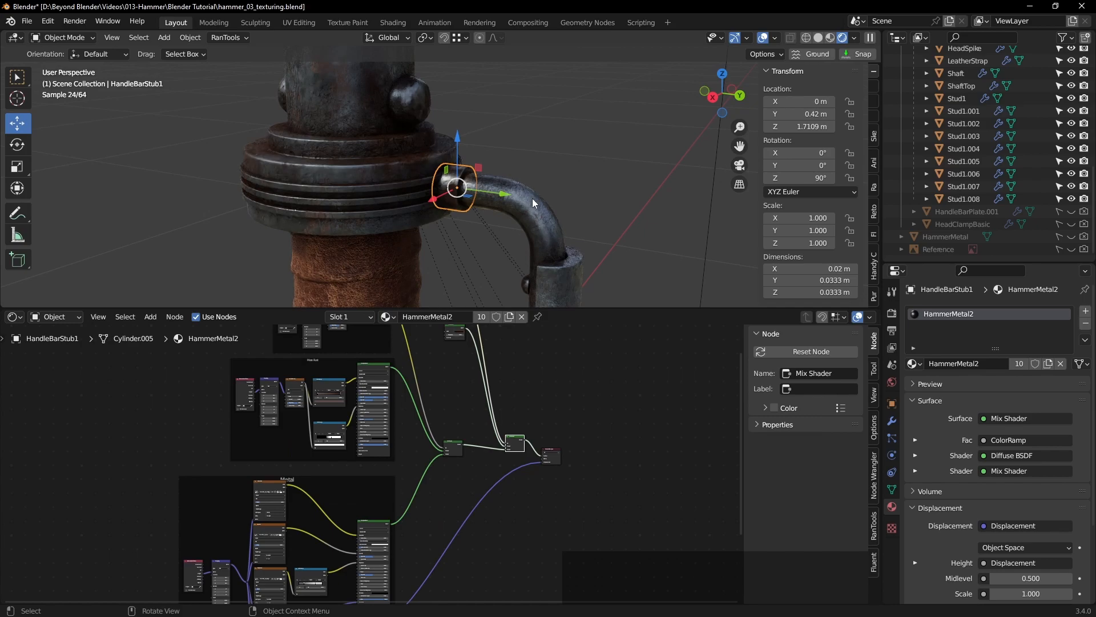
click(530, 286)
click(388, 317)
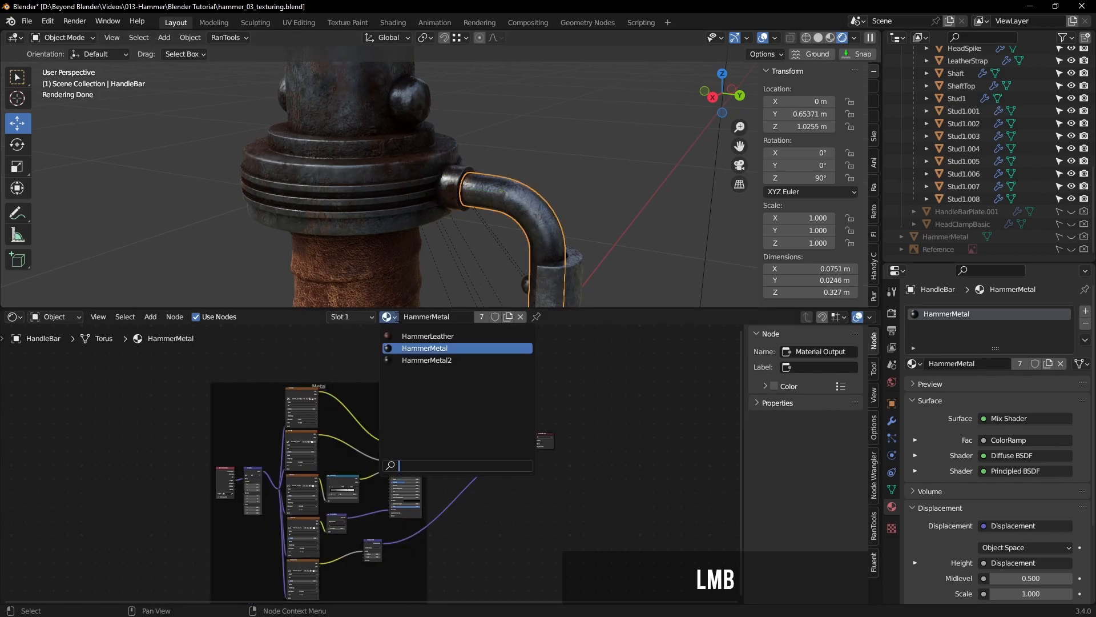
click(408, 360)
click(594, 161)
Step: Assign the HammerMetal2 material to the plate wrapped around the handle bar
click(570, 274)
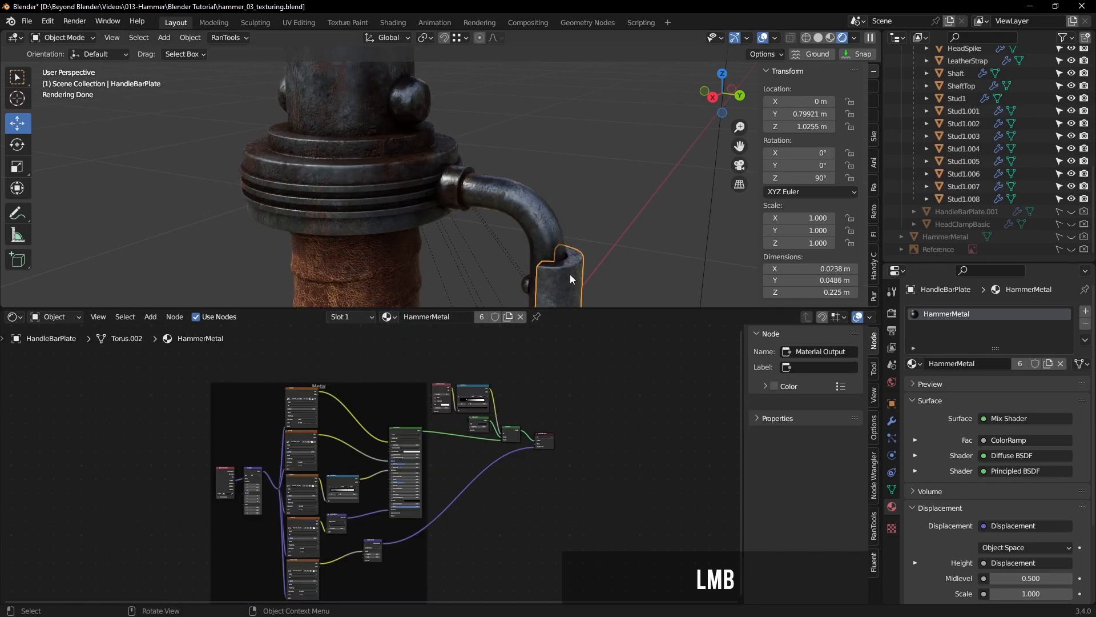
click(390, 317)
click(425, 360)
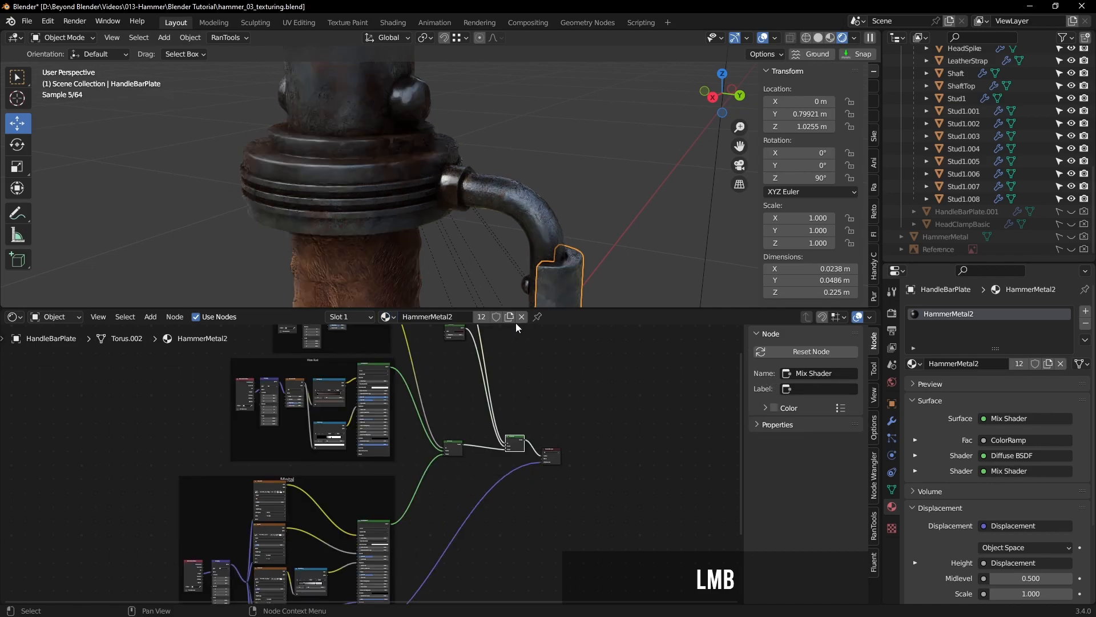
click(619, 179)
Step: Assign the HammerMetal2 material to the row of spikes on the handle bar plate
middle_drag(571, 198, 467, 121)
scroll(498, 199, down, 2)
click(467, 121)
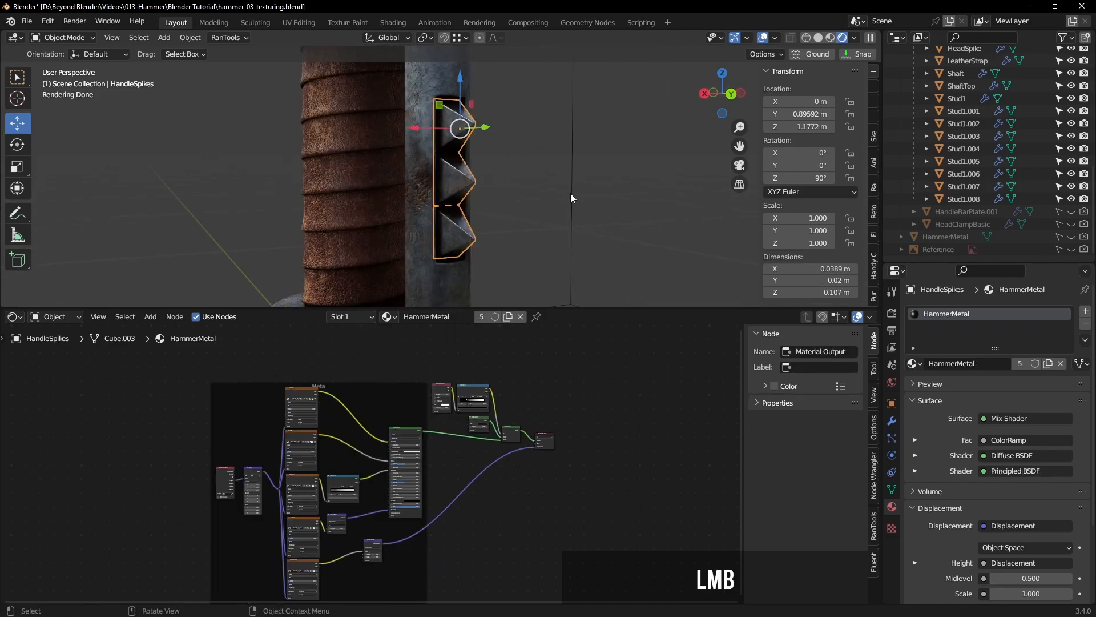
click(390, 317)
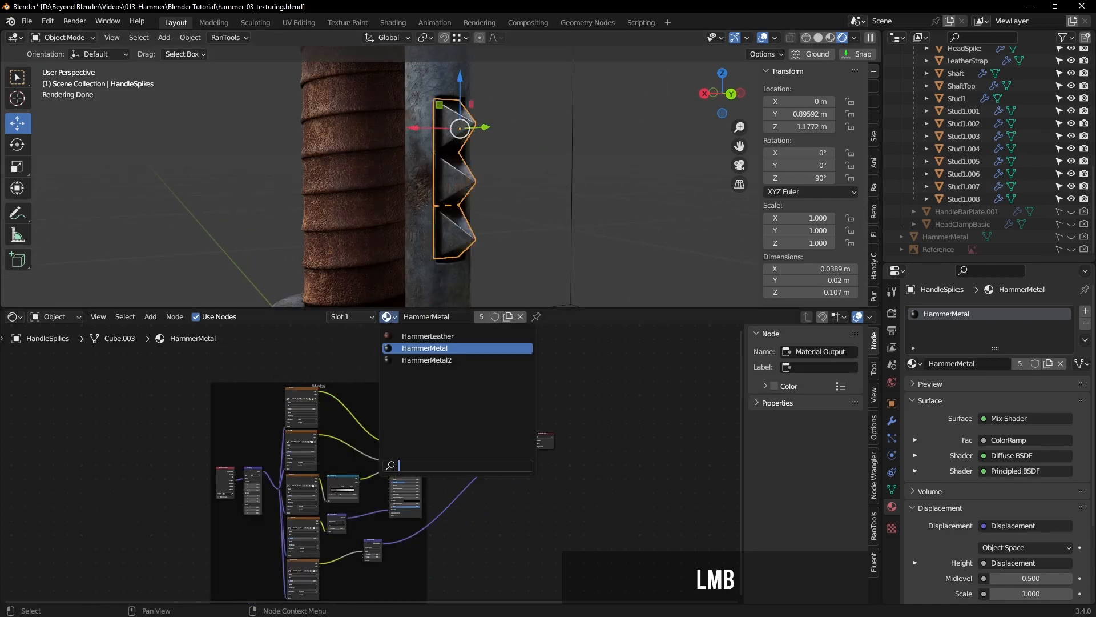
click(417, 361)
click(639, 161)
Step: Assign the HammerMetal2 material to the uppermost small stud on the handle bar plate
middle_drag(548, 248, 593, 228)
scroll(592, 229, down, 3)
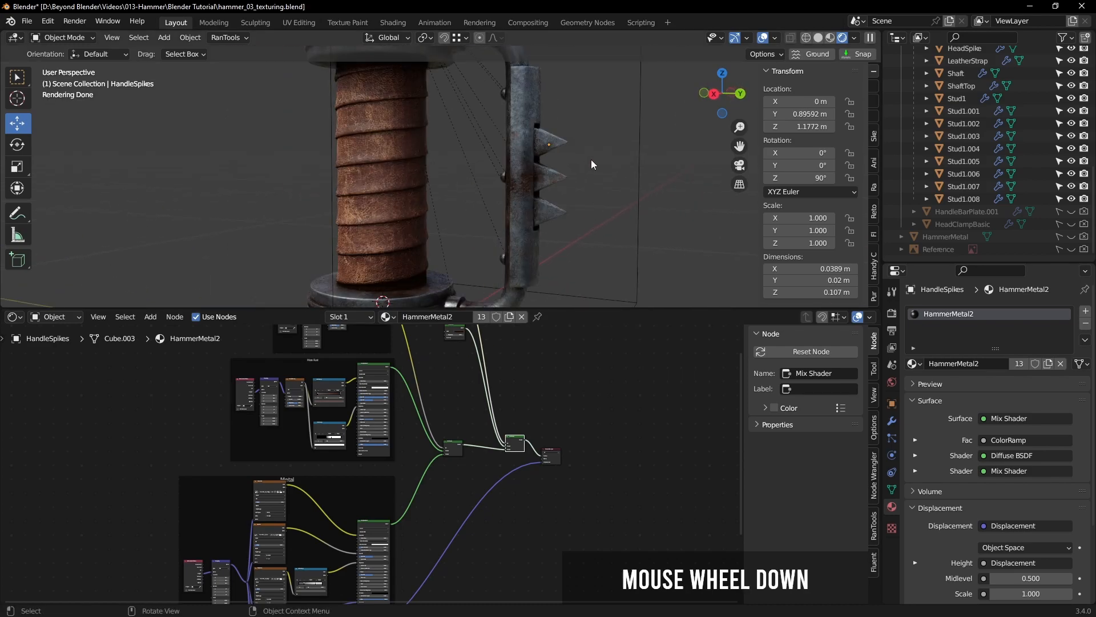
middle_drag(605, 126, 597, 186)
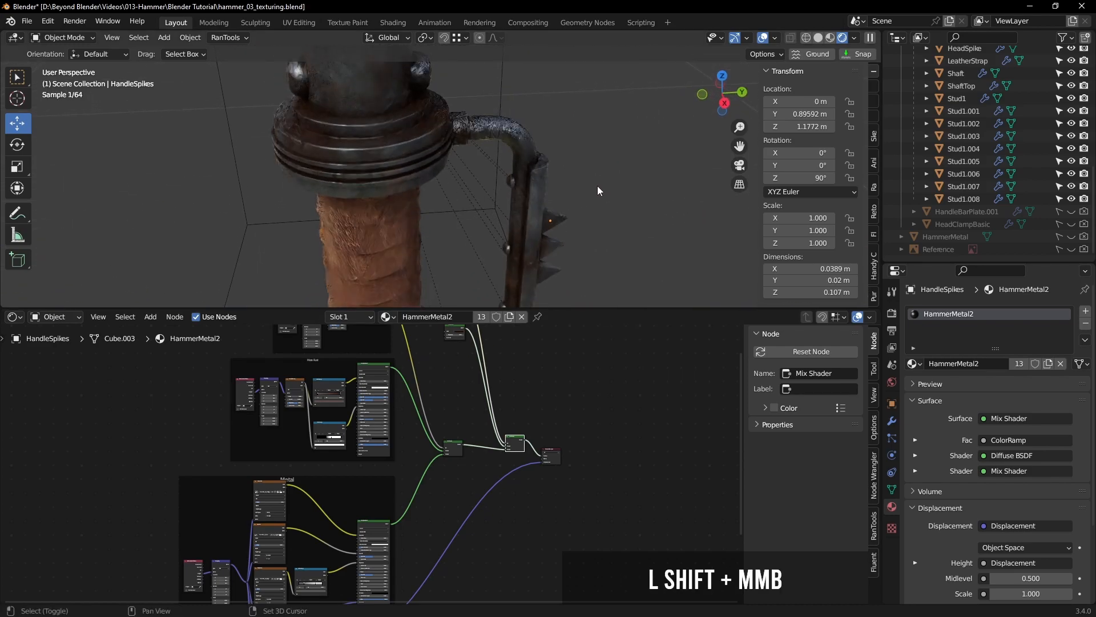
click(461, 136)
click(512, 181)
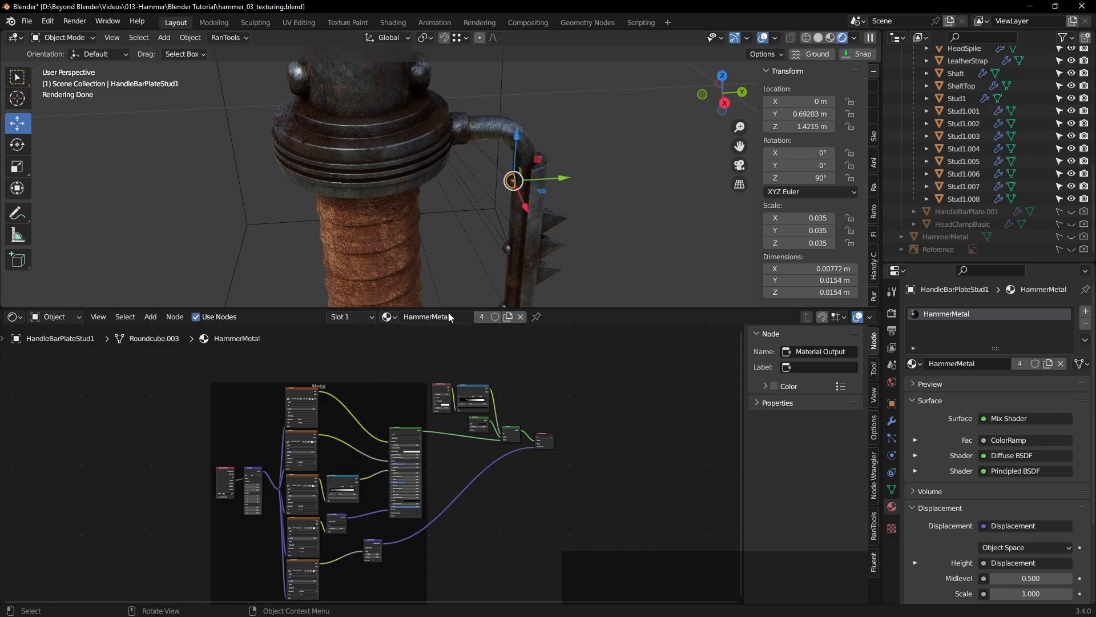
click(391, 317)
click(419, 359)
Step: Choose the HammerMetal2 material for the middle stud on the handle bar plate
shift+middle_drag(559, 235, 501, 190)
scroll(501, 190, up, 5)
click(472, 194)
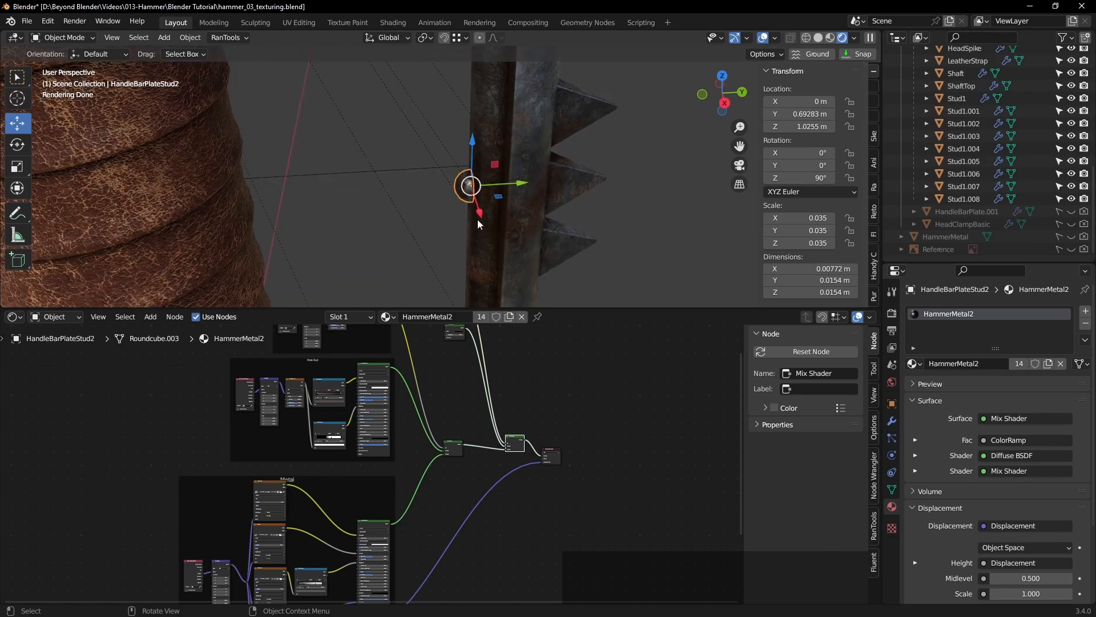
click(388, 317)
click(420, 359)
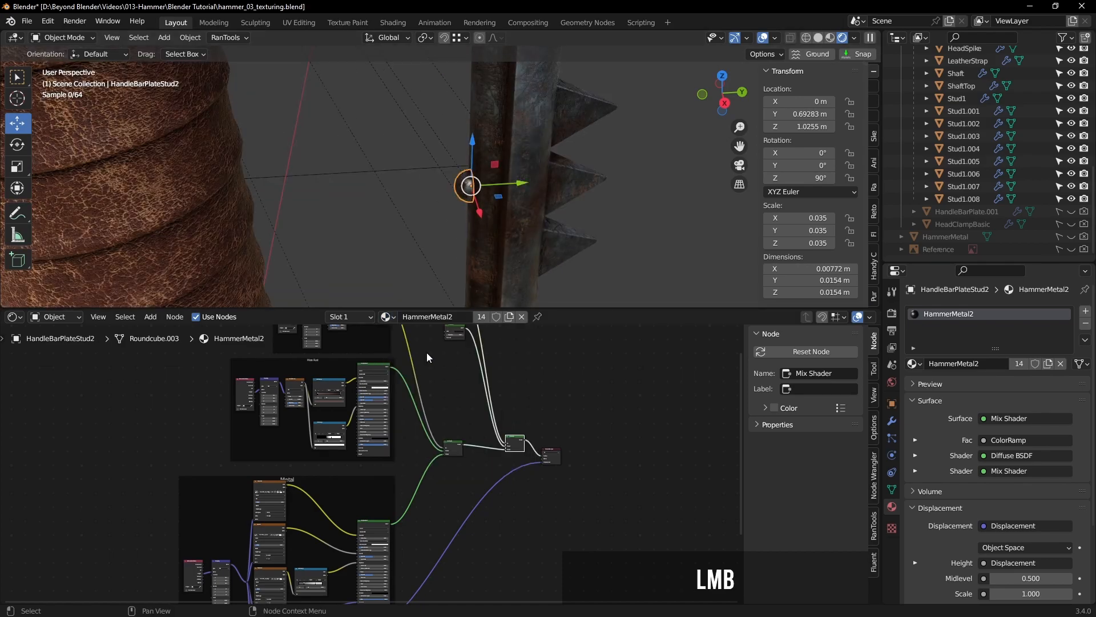
Step: Check which material is used by the lowest plate stud, the lower handle bar stub and the handle bar plate
shift+middle_drag(559, 278, 591, 129)
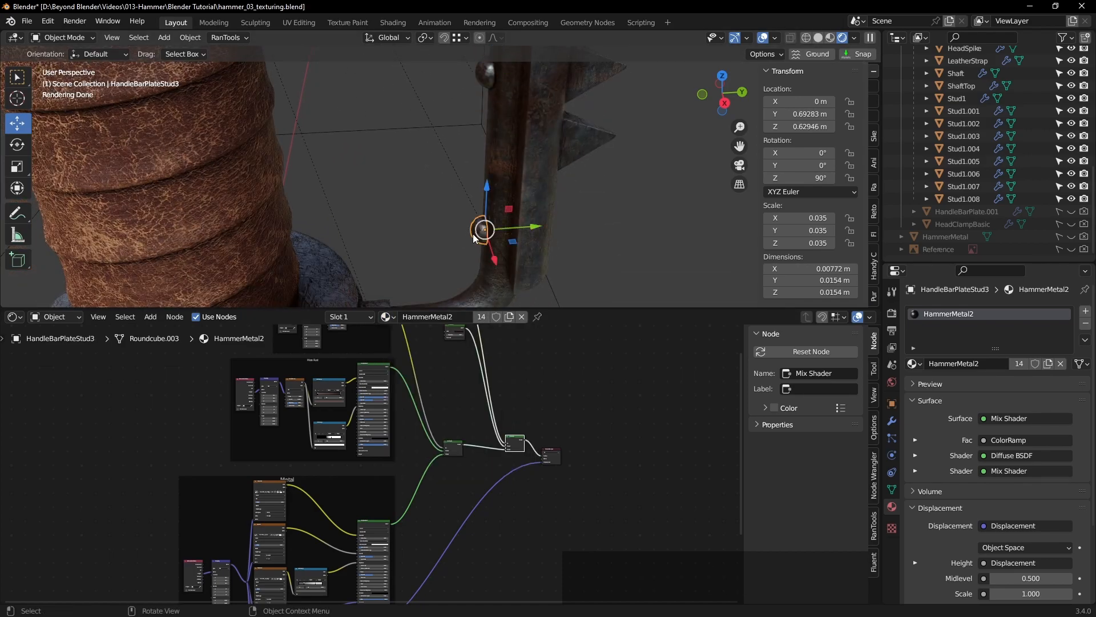
shift+middle_drag(573, 258, 574, 194)
click(403, 269)
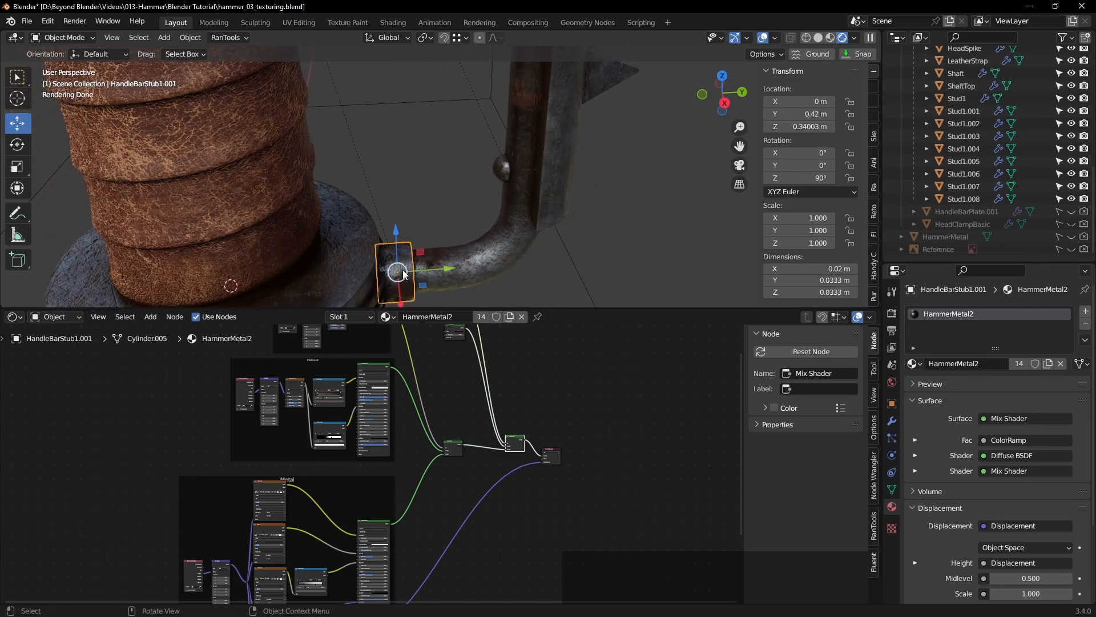
click(556, 216)
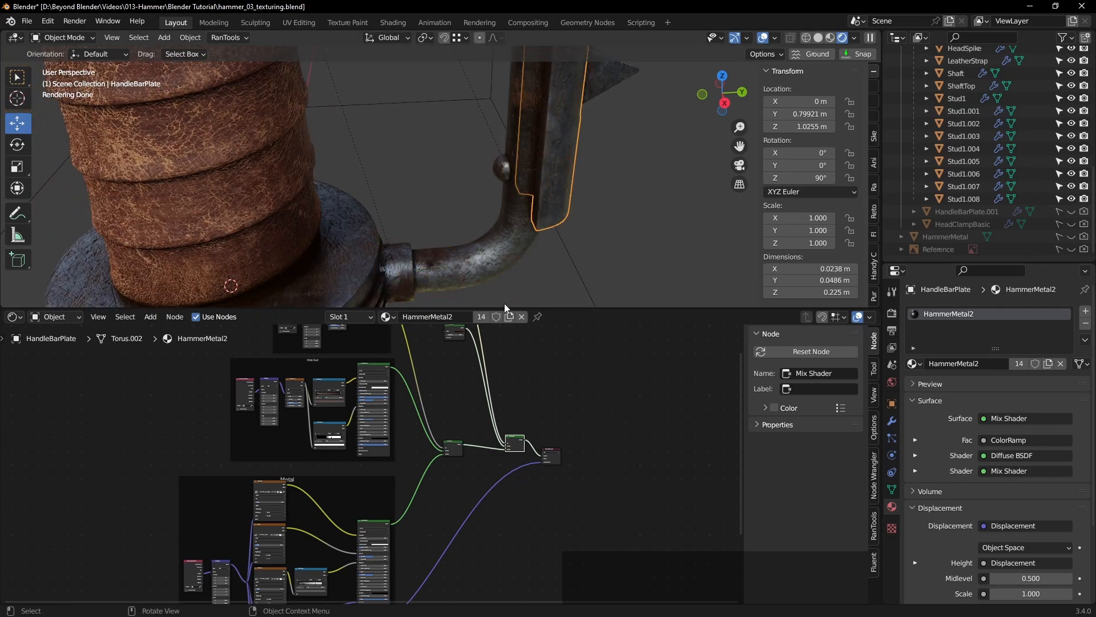
Step: Assign the HammerMetal2 material to the lower grip end
click(367, 267)
click(389, 317)
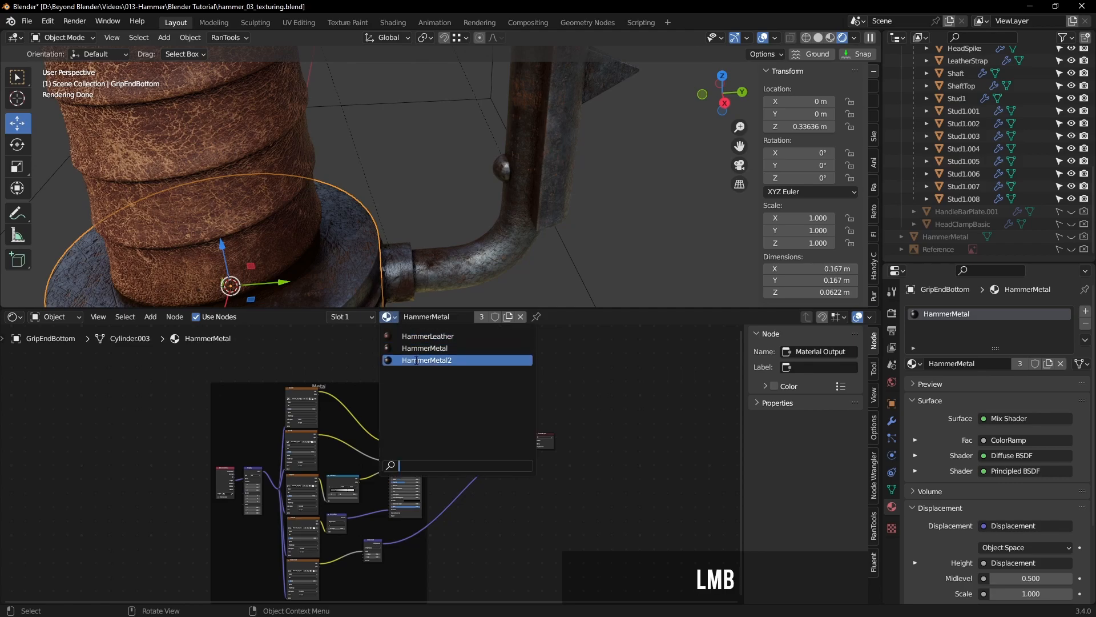
click(434, 359)
click(644, 242)
Step: Choose the HammerMetal2 material for the ribs around the lower grip end, and recheck the grip end's material
middle_drag(571, 255, 556, 237)
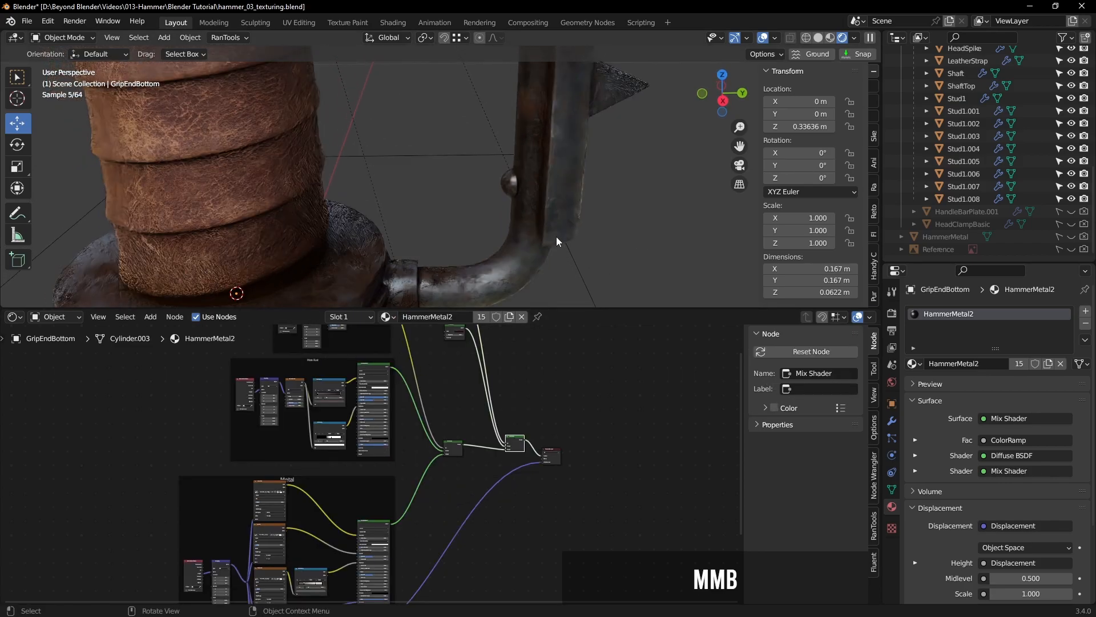
shift+scroll(547, 244, down, 3)
shift+scroll(547, 243, down, 3)
click(437, 218)
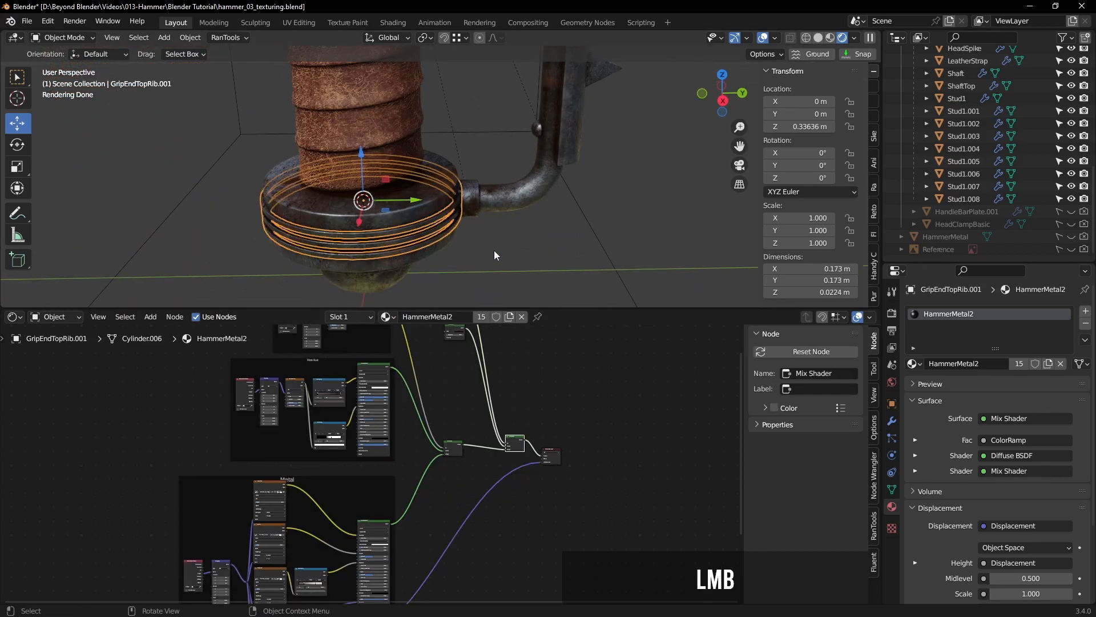
click(389, 317)
click(410, 361)
middle_drag(498, 259, 497, 213)
click(429, 258)
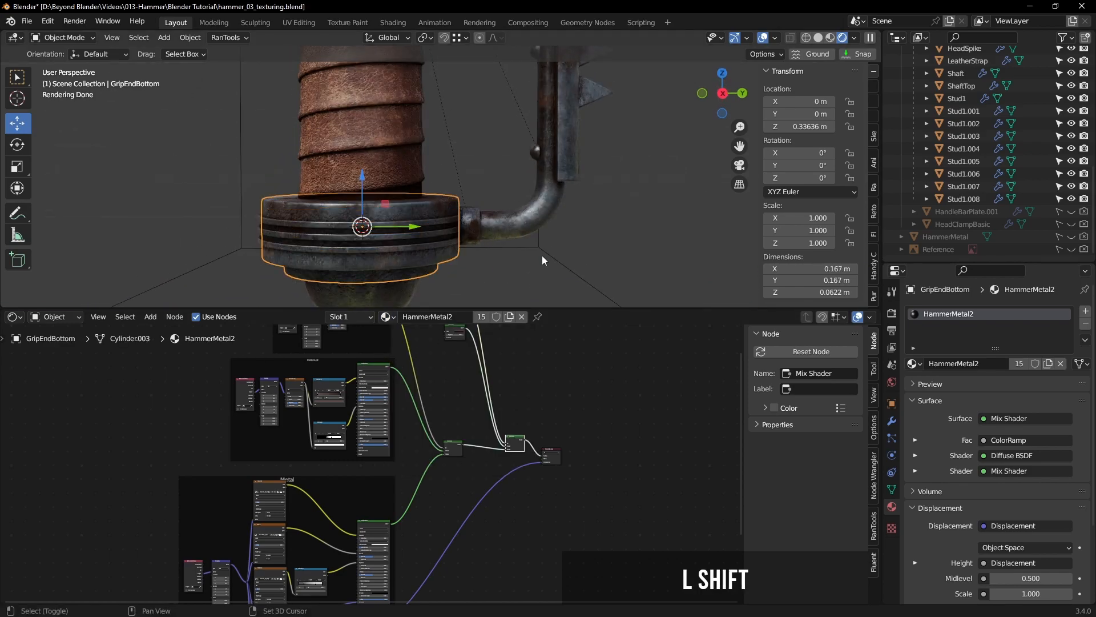
Step: Assign the HammerMetal2 material to the rounded cap at the bottom of the grip
shift+middle_drag(541, 257, 580, 158)
click(407, 218)
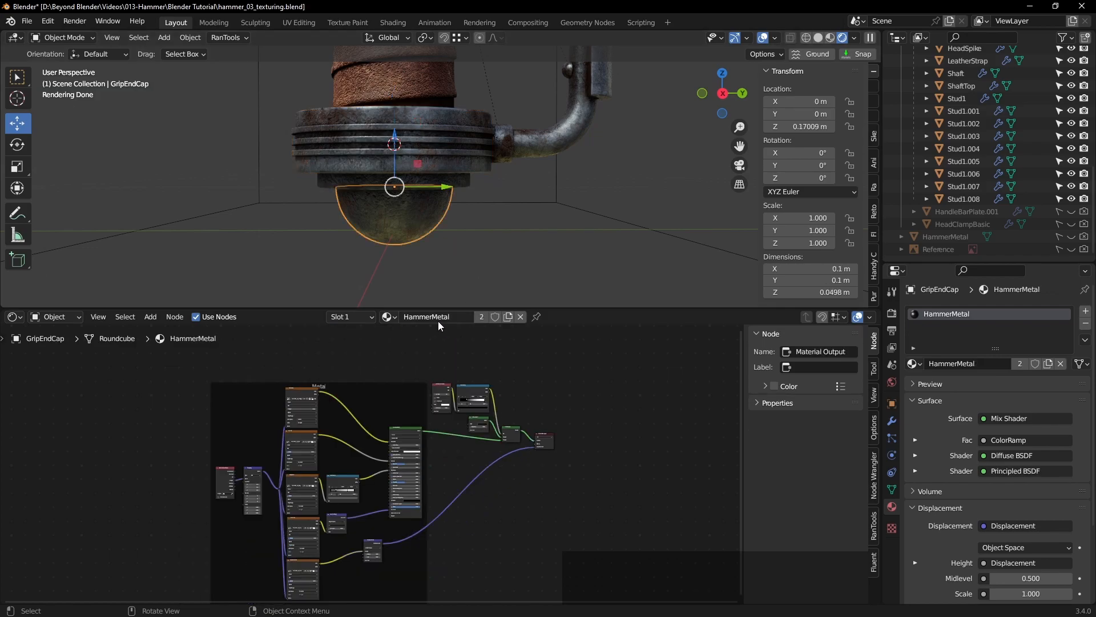
click(389, 316)
click(410, 360)
click(450, 256)
Step: Examine the rust and surface relief on the hammer head from several angles and close up
middle_drag(450, 258, 513, 271)
scroll(501, 165, down, 3)
scroll(513, 186, down, 2)
shift+middle_drag(542, 164, 494, 245)
shift+scroll(544, 154, down, 2)
shift+middle_drag(544, 155, 530, 239)
shift+scroll(523, 203, up, 2)
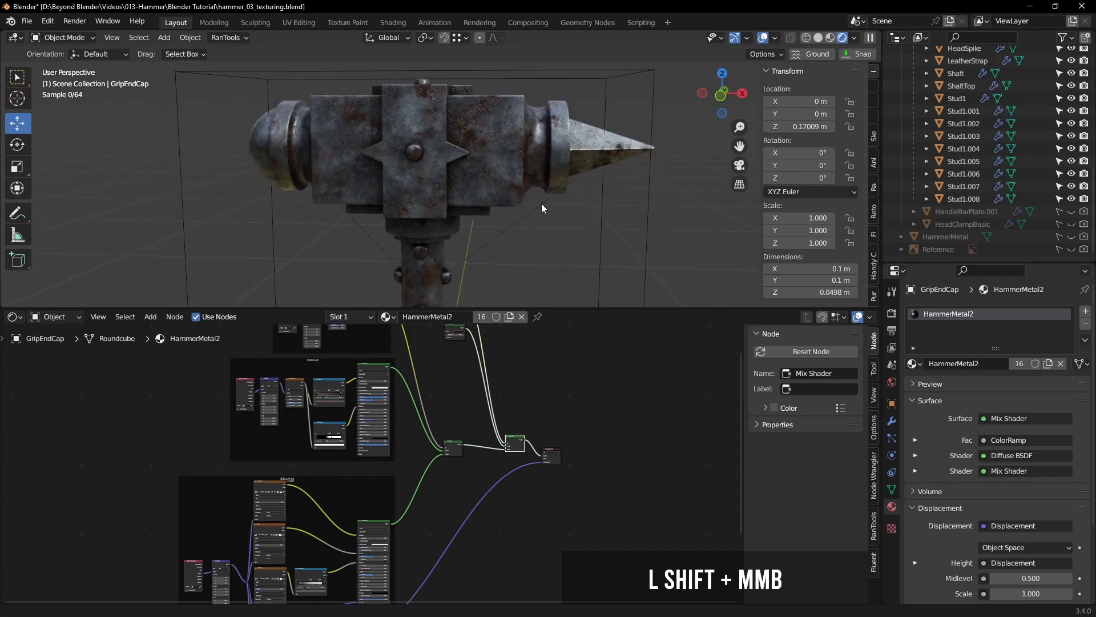
middle_drag(543, 191, 478, 214)
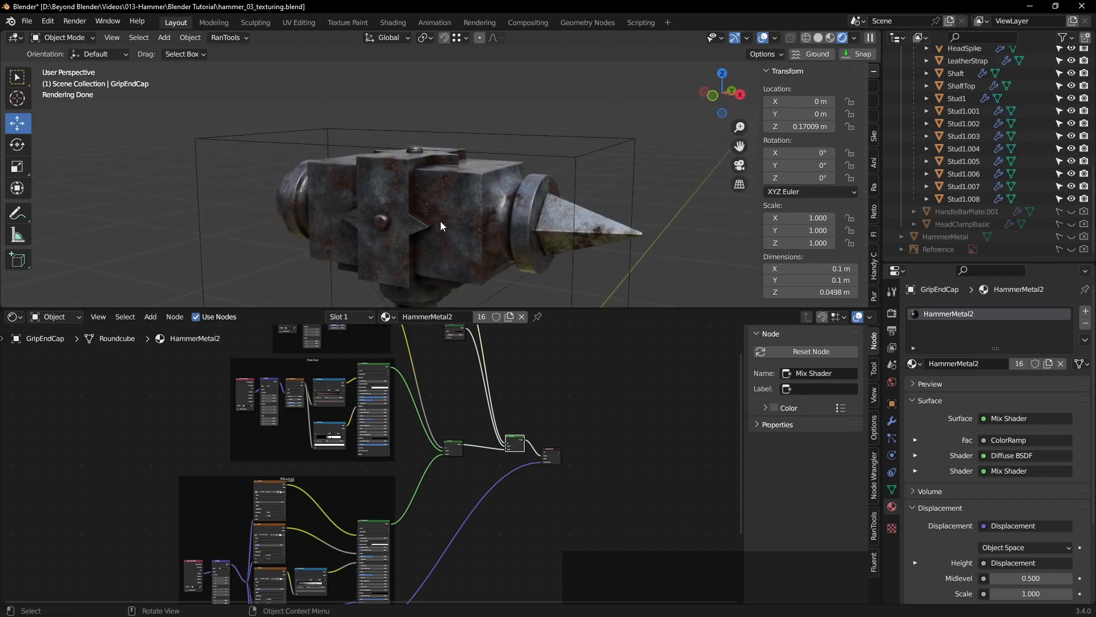
scroll(438, 224, up, 5)
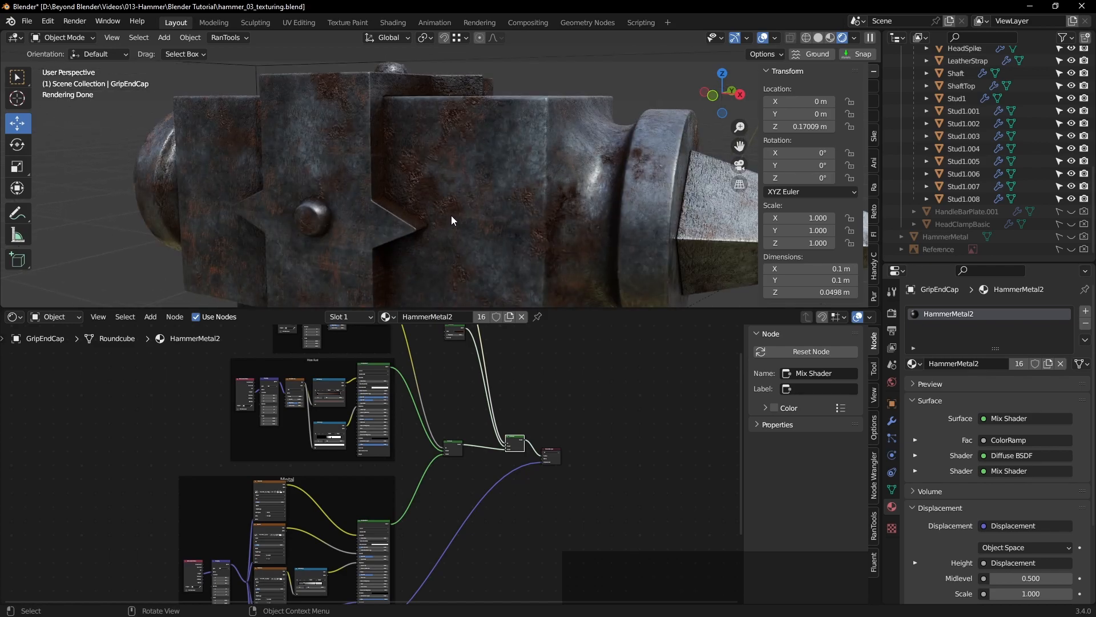
scroll(451, 215, up, 2)
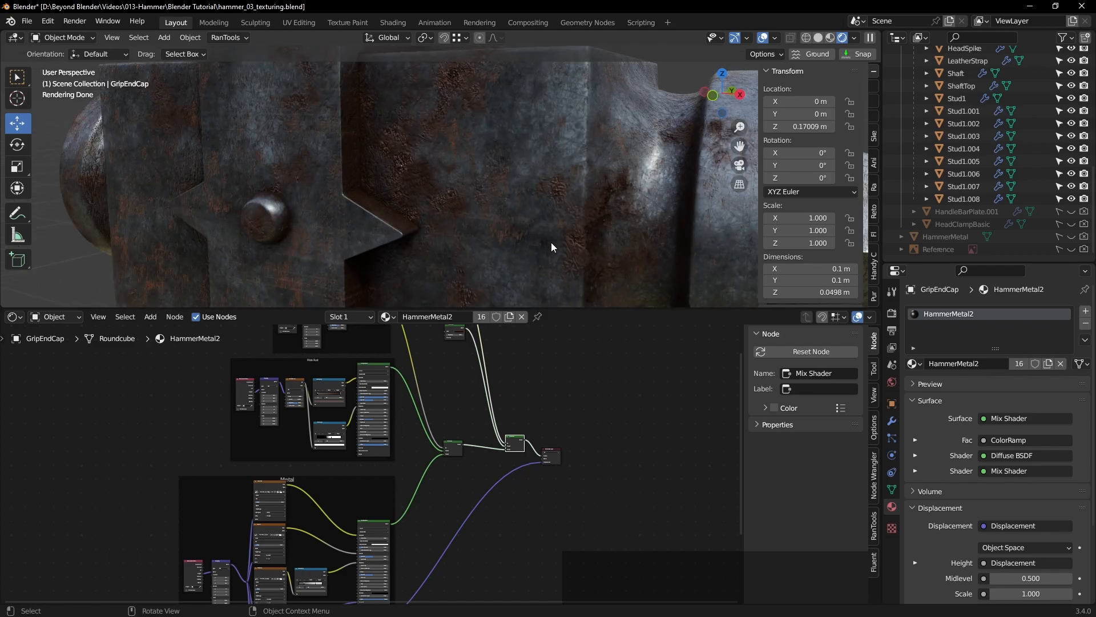
scroll(555, 436, down, 2)
Step: Mute the metal's Displacement image texture and the Displacement node in the HammerMetal2 material
middle_drag(555, 437, 587, 430)
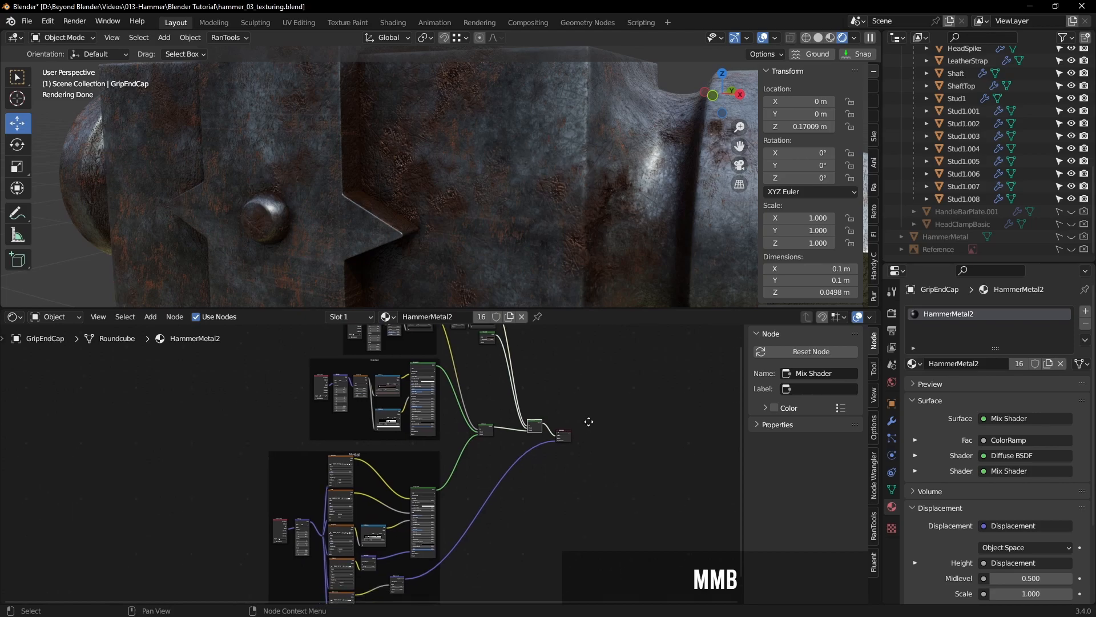
scroll(587, 429, up, 3)
scroll(587, 428, up, 5)
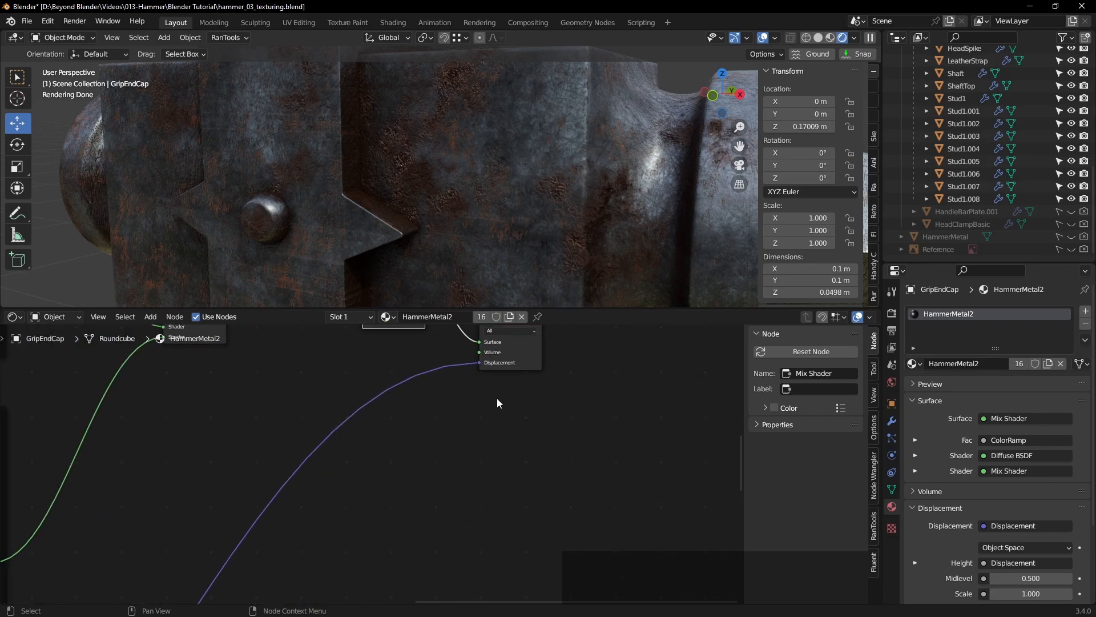
scroll(423, 494, down, 4)
middle_drag(482, 468, 543, 435)
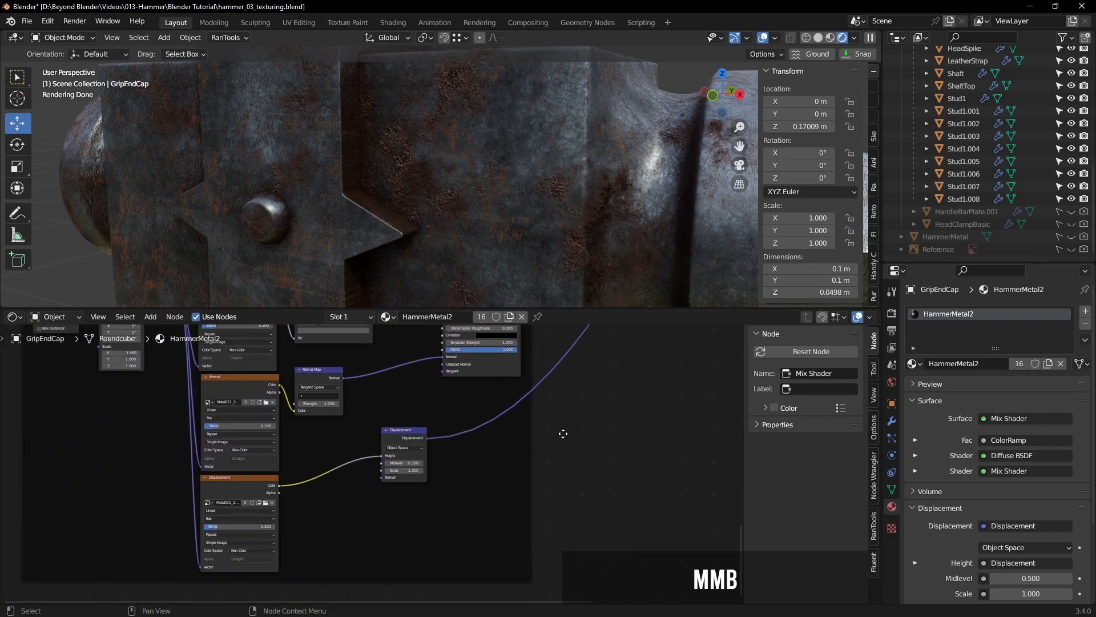
scroll(514, 466, up, 3)
scroll(514, 462, up, 1)
shift+click(233, 489)
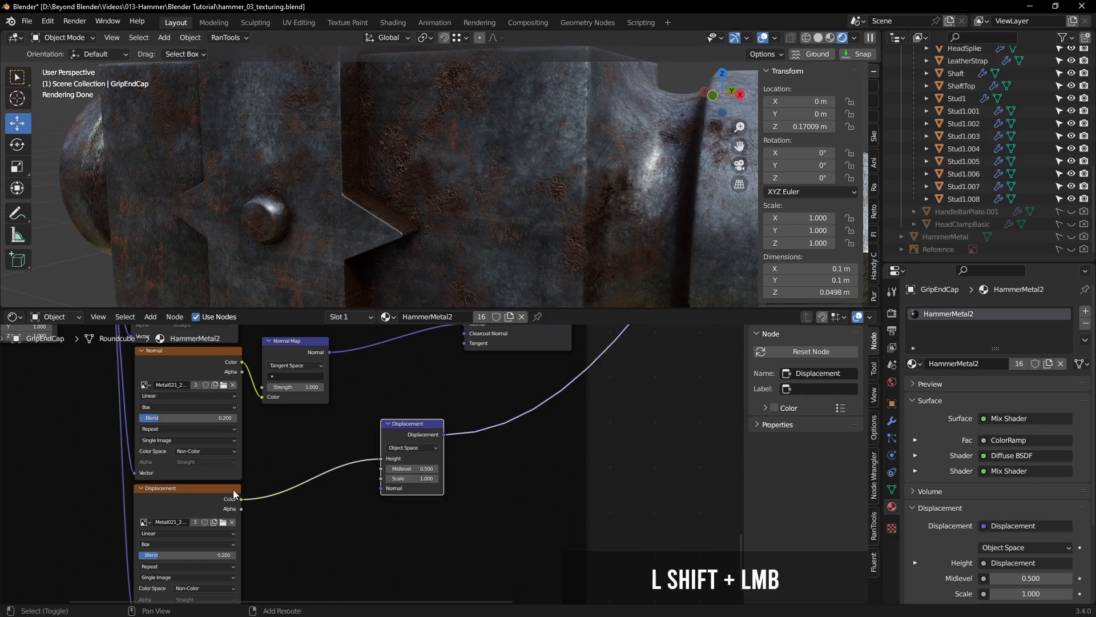
key(m)
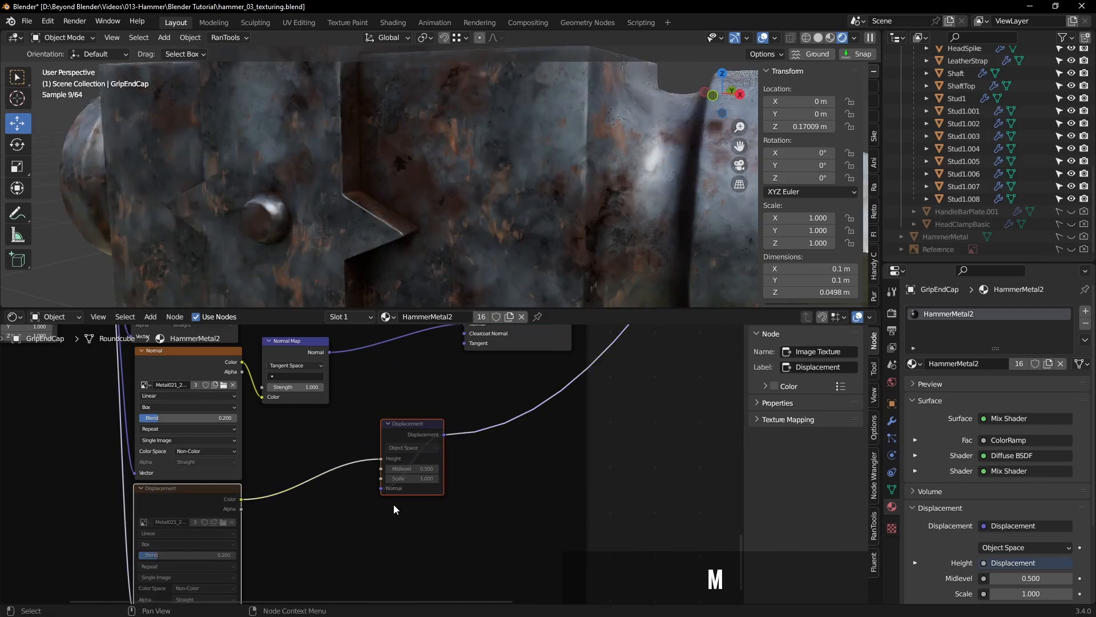
Step: Inspect the hammer head from another side without displacement, and unmute both displacement nodes
scroll(468, 211, down, 4)
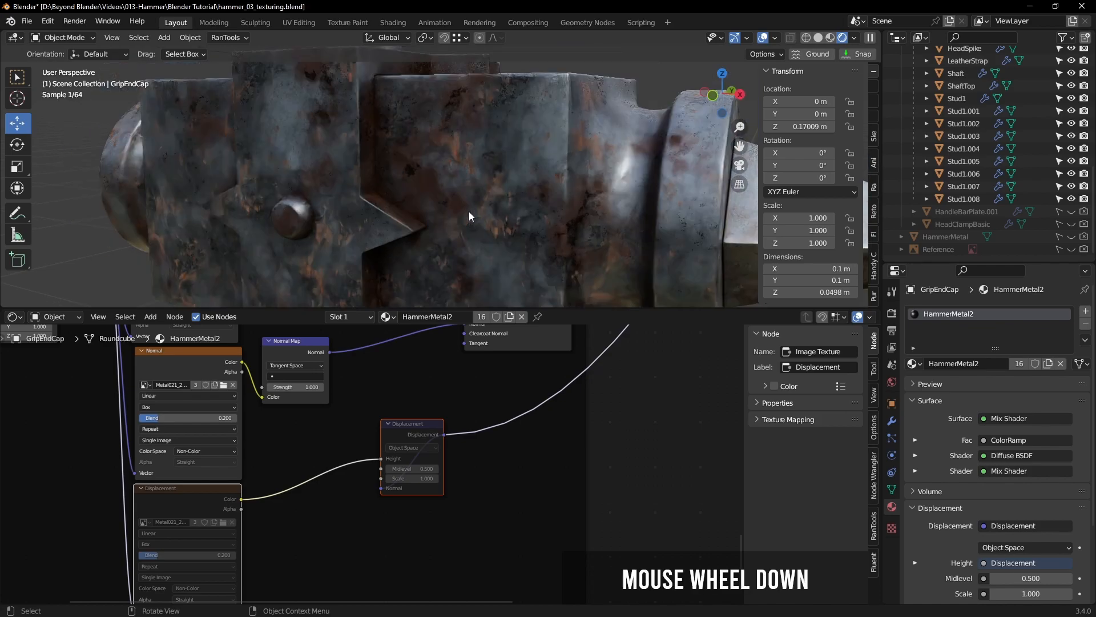
middle_drag(468, 216, 573, 228)
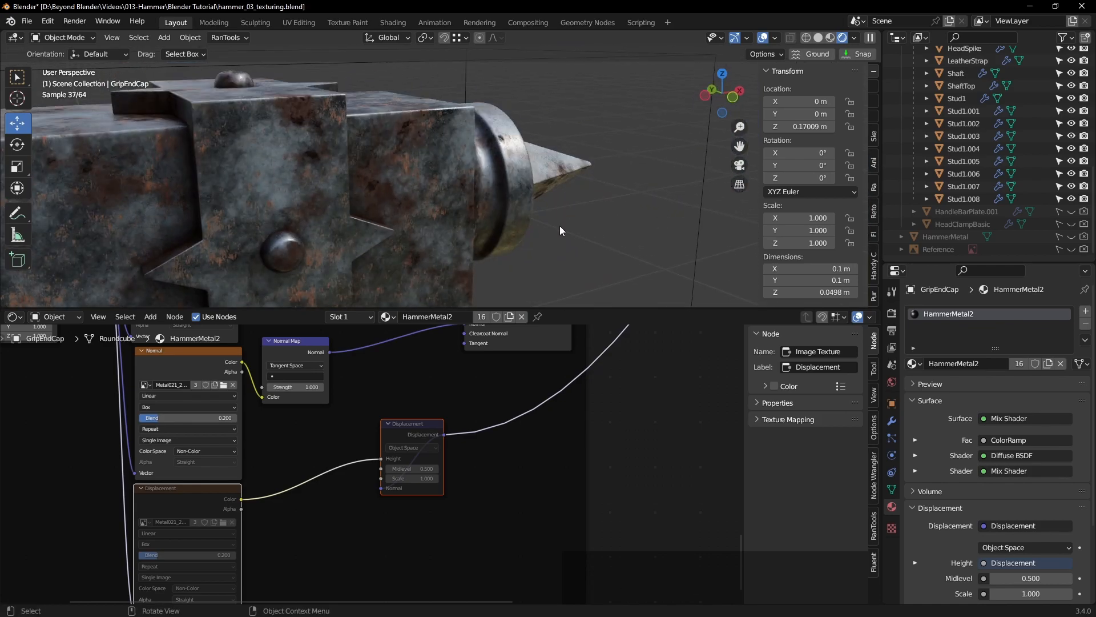
scroll(515, 219, down, 3)
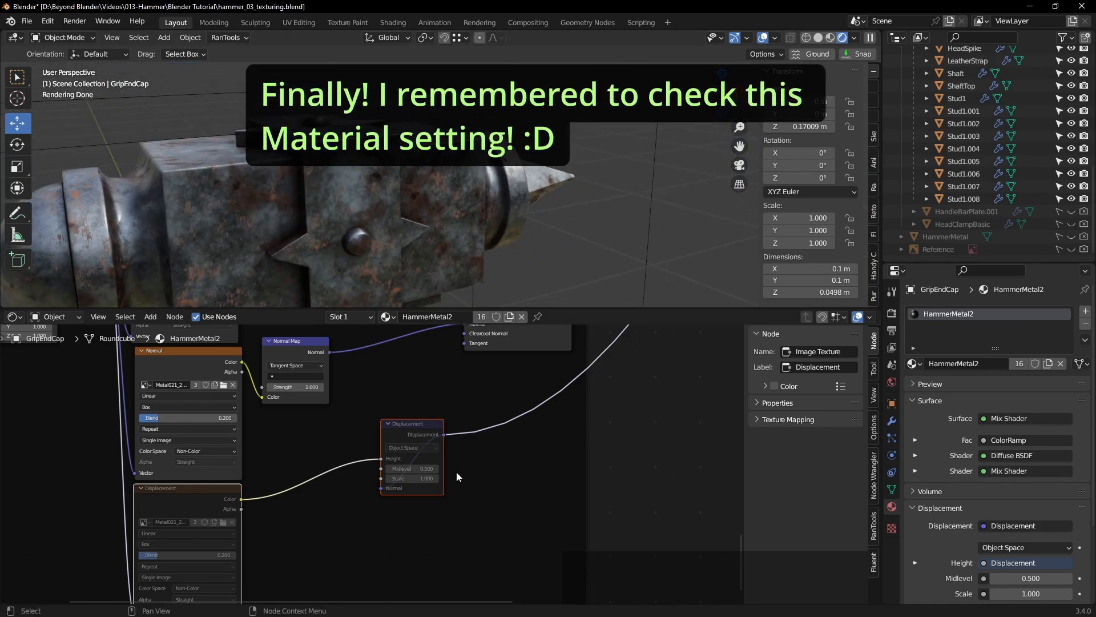
key(m)
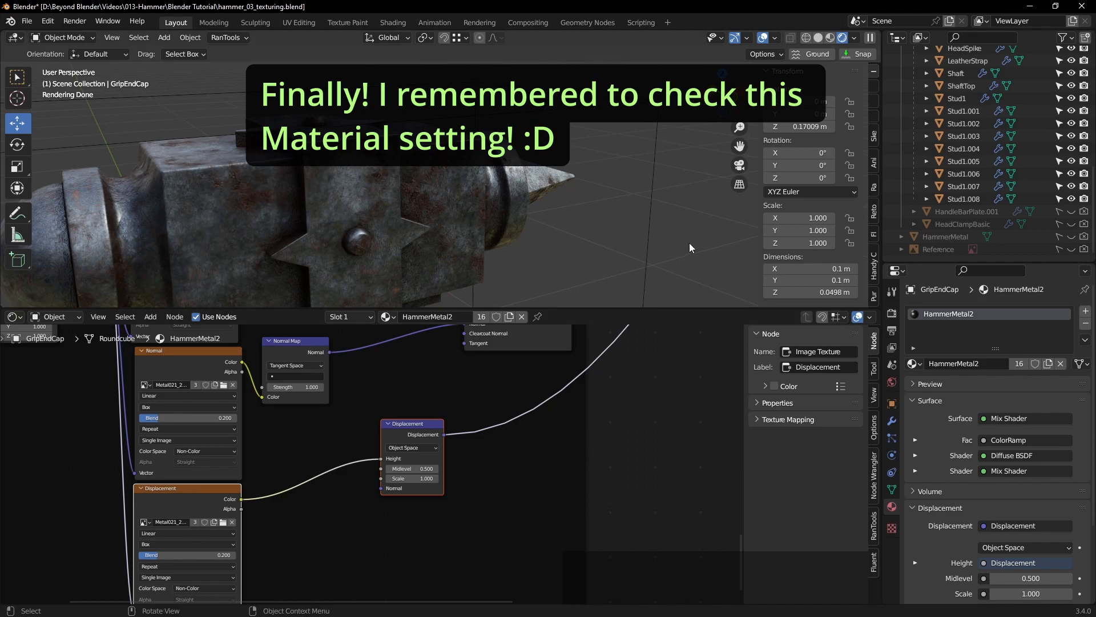
Step: Set the surface displacement method of the HammerMetal2 material to Displacement and Bump
click(892, 506)
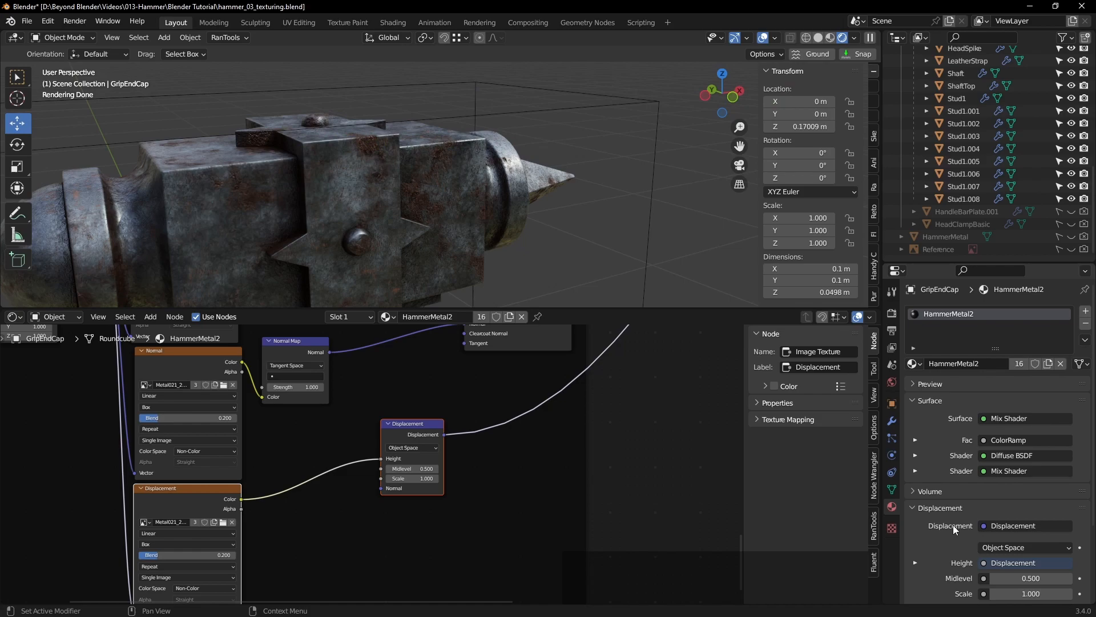
scroll(941, 502, down, 4)
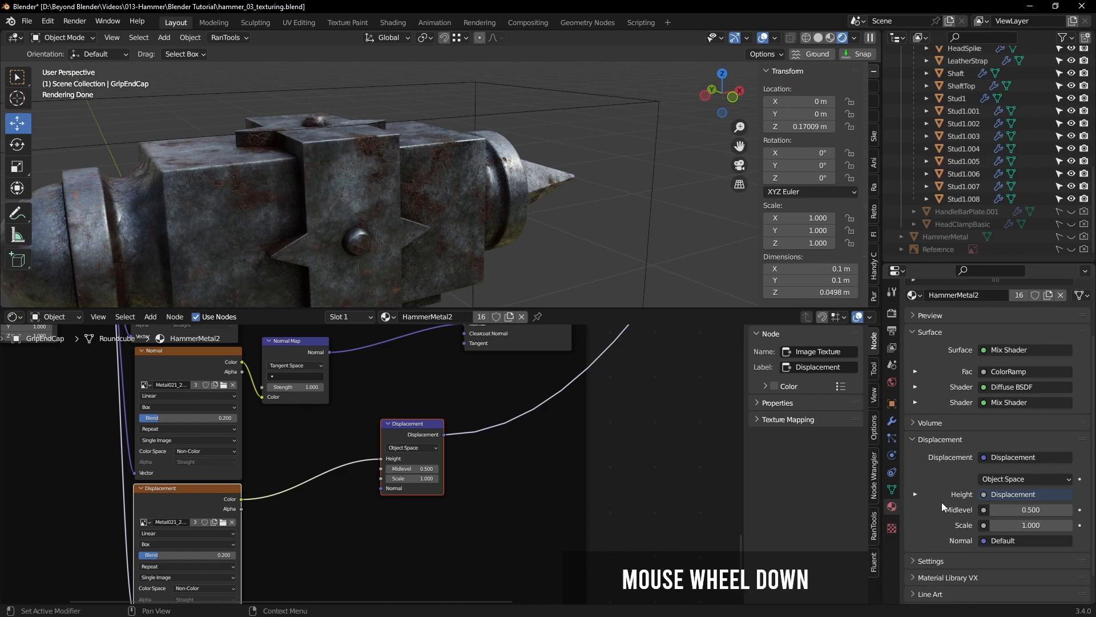
click(930, 529)
scroll(929, 530, down, 6)
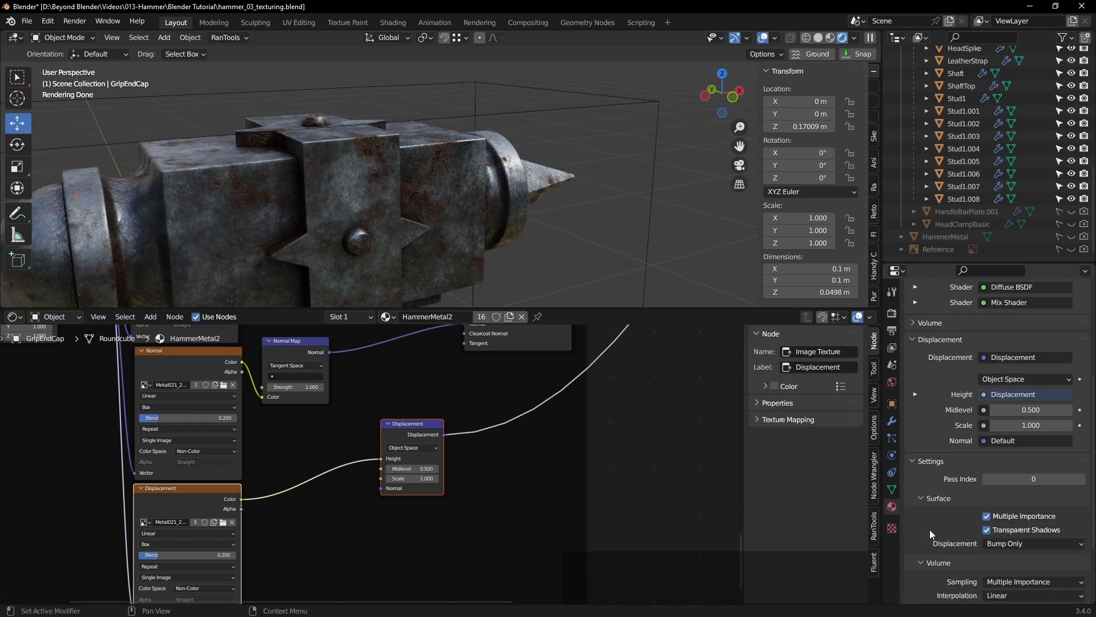
click(999, 449)
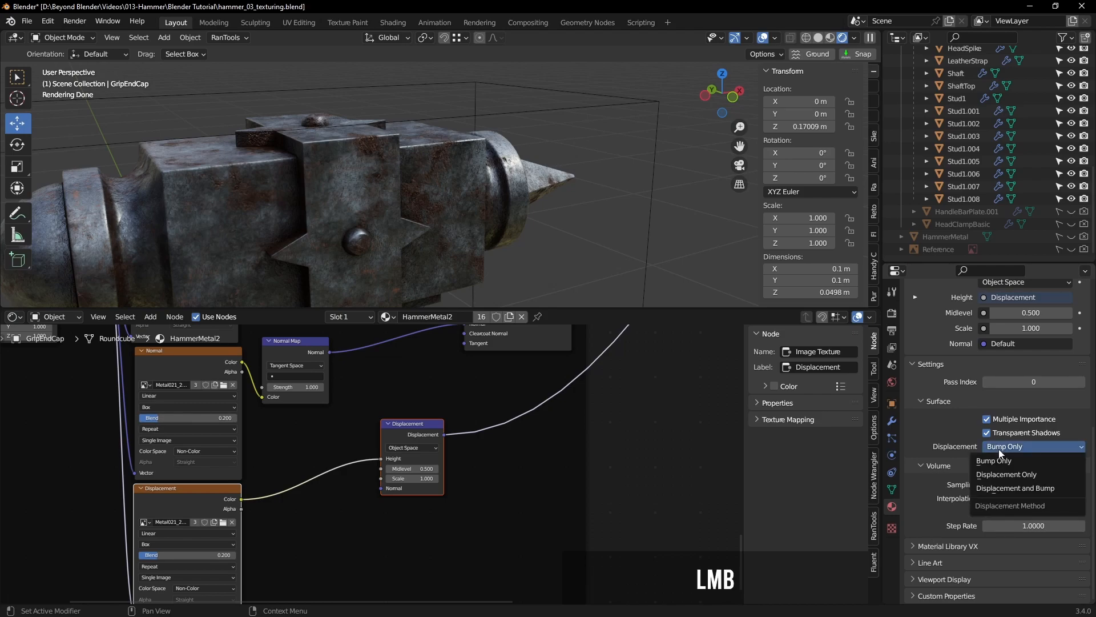
click(1001, 490)
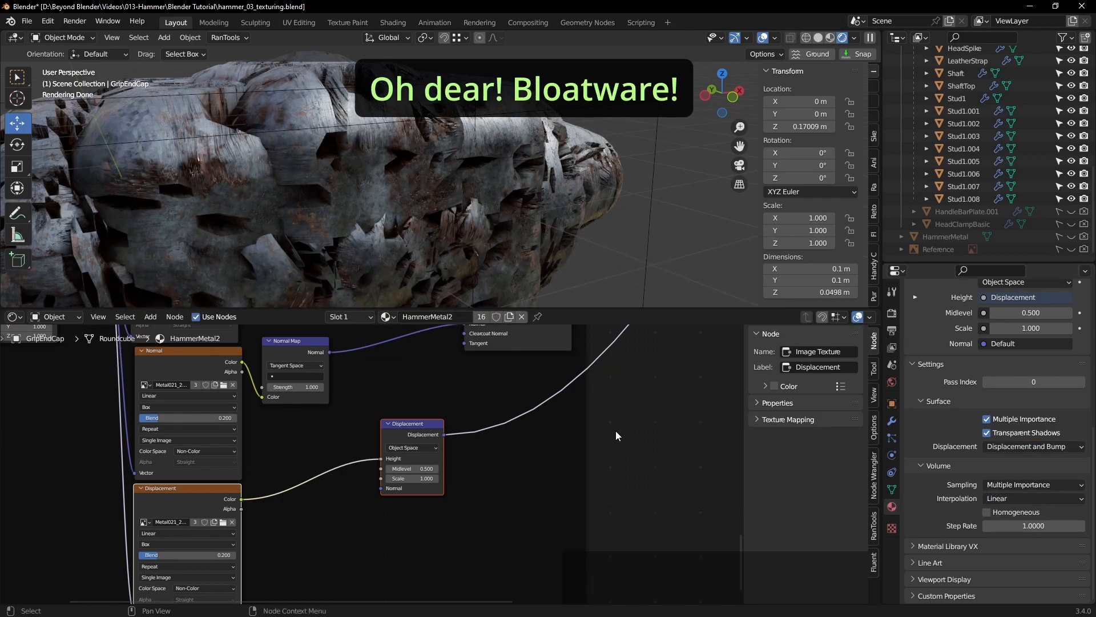
Step: Enlarge the 3D viewport, lock the camera to the view and frame the hammer head closely in the camera
scroll(642, 424, down, 1)
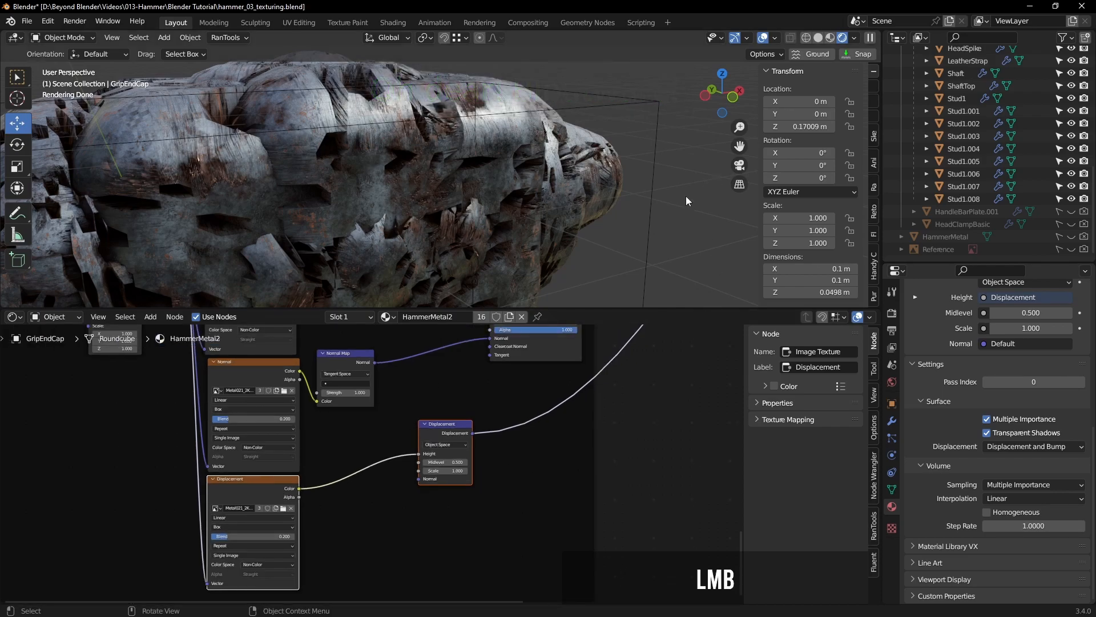
key(KP_0)
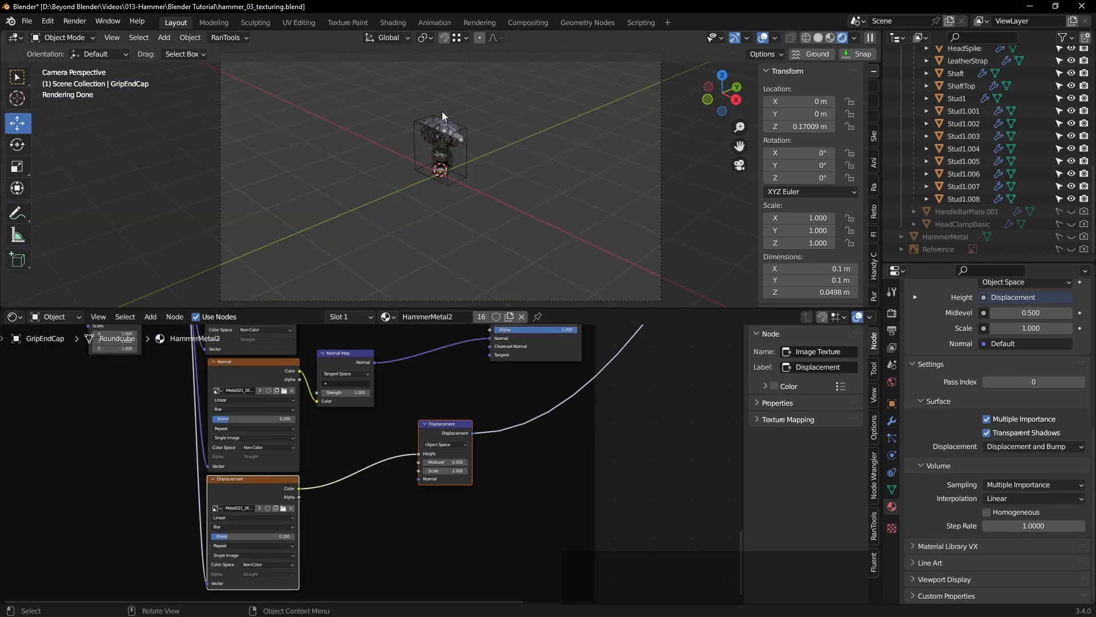
click(874, 88)
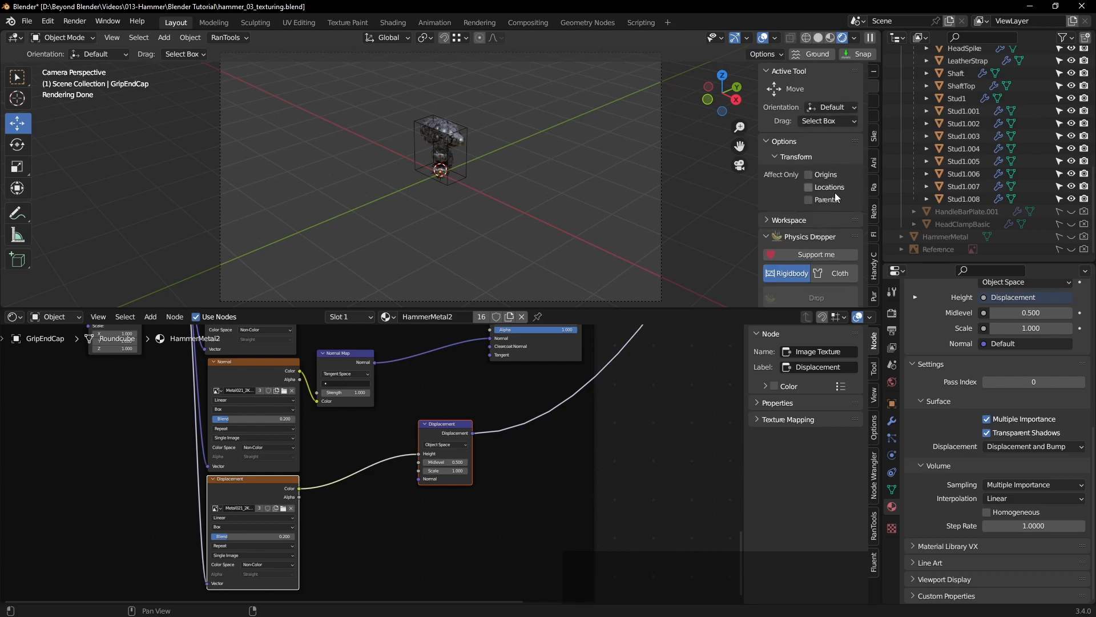
click(722, 308)
drag(722, 306, 722, 516)
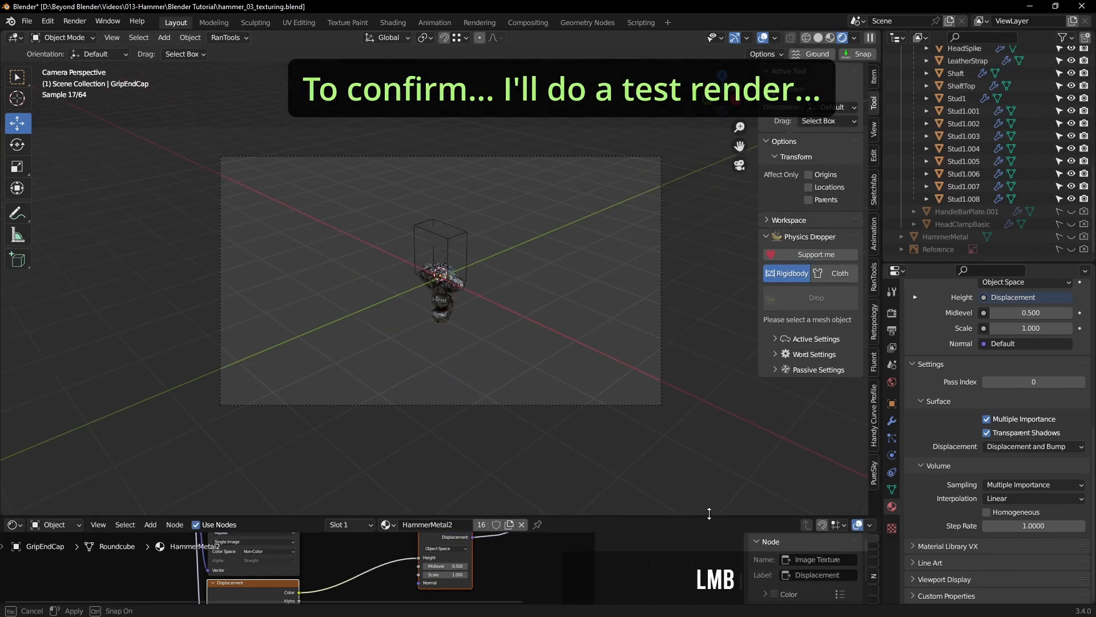
click(874, 129)
ctrl+middle_drag(536, 270, 574, 292)
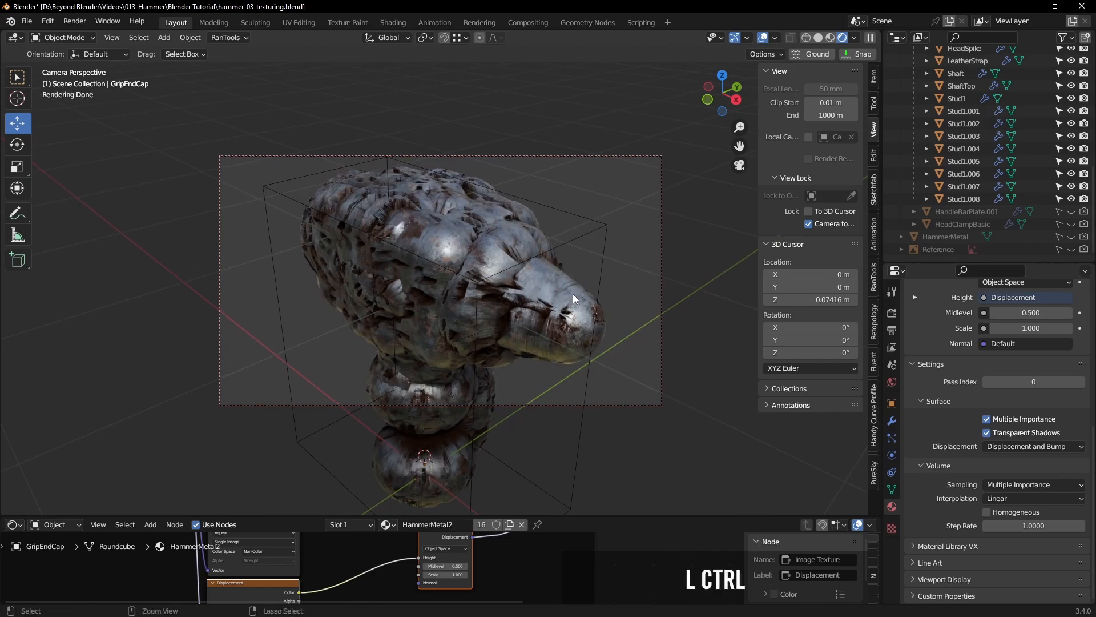
Step: Save the file, render a test image from the camera and close the render window
key(ctrl+s)
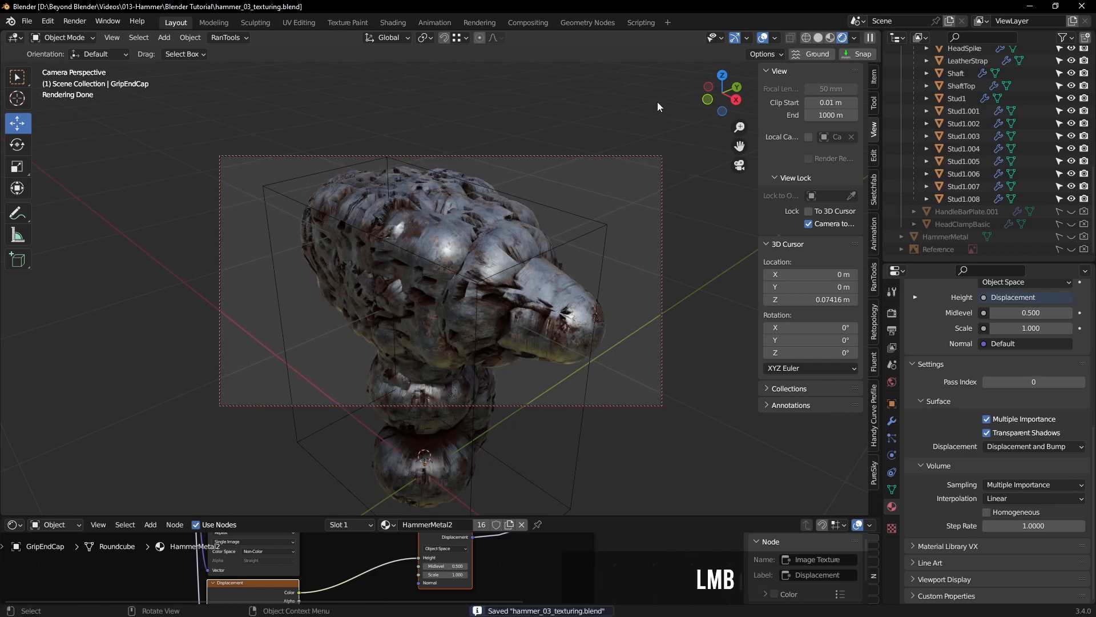
key(F12)
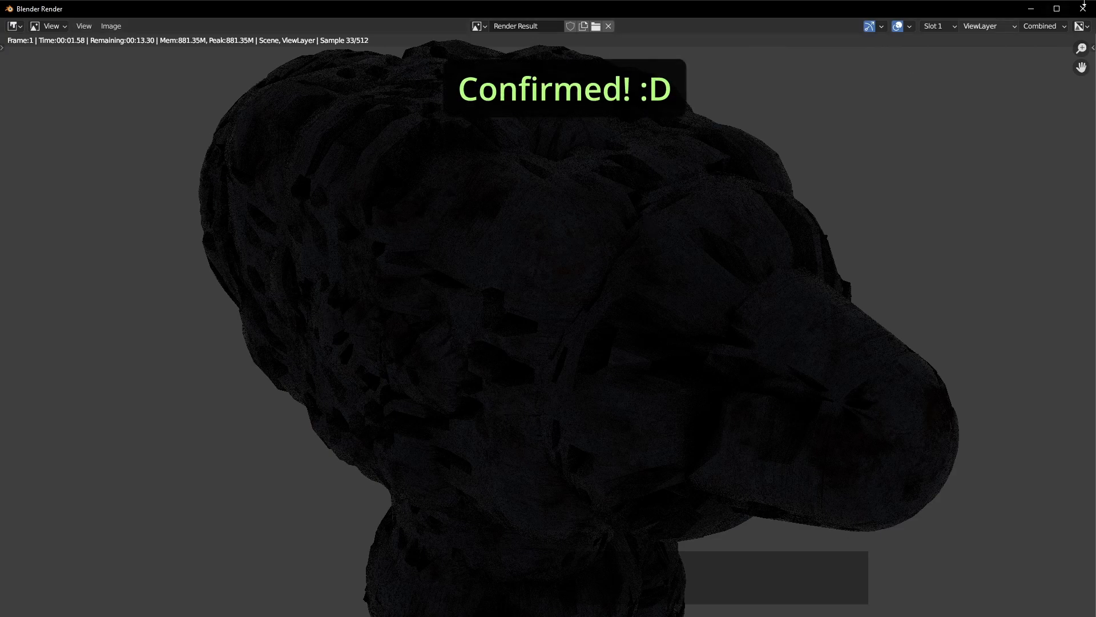
click(1081, 16)
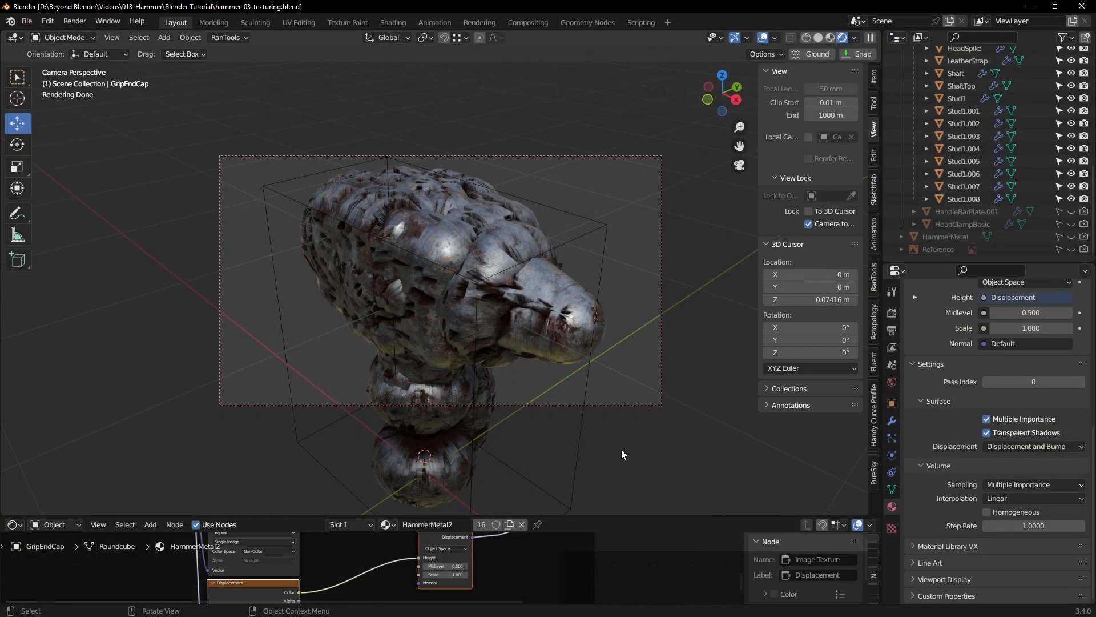
Step: Unlock the camera from the view and enlarge the node editor around the metal's Displacement node
drag(593, 508, 592, 205)
scroll(811, 150, down, 2)
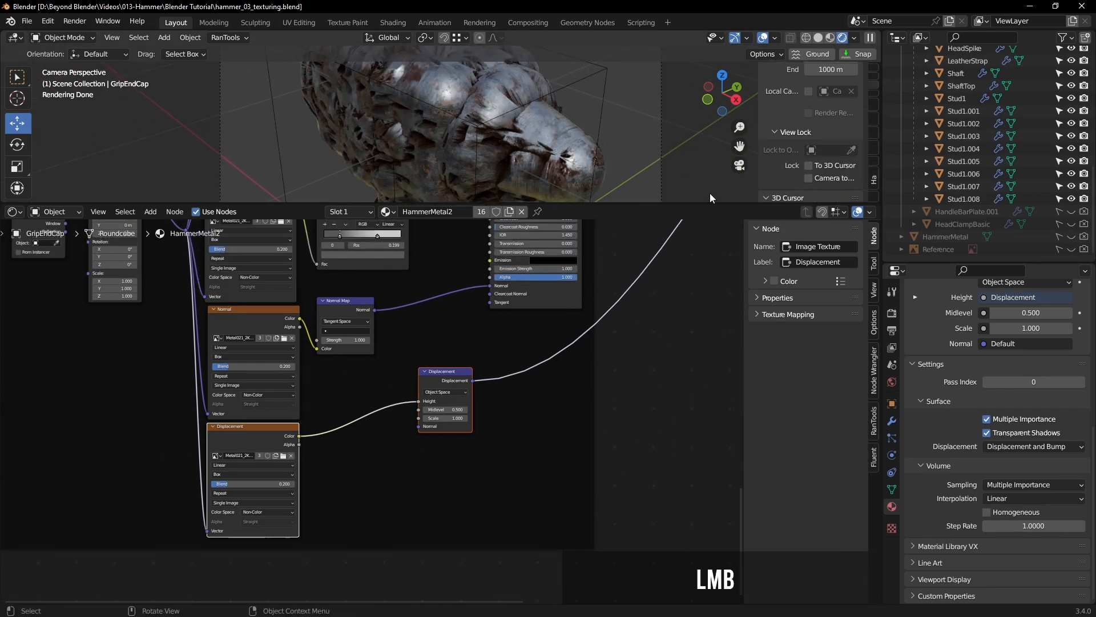
scroll(531, 418, up, 2)
scroll(530, 416, up, 1)
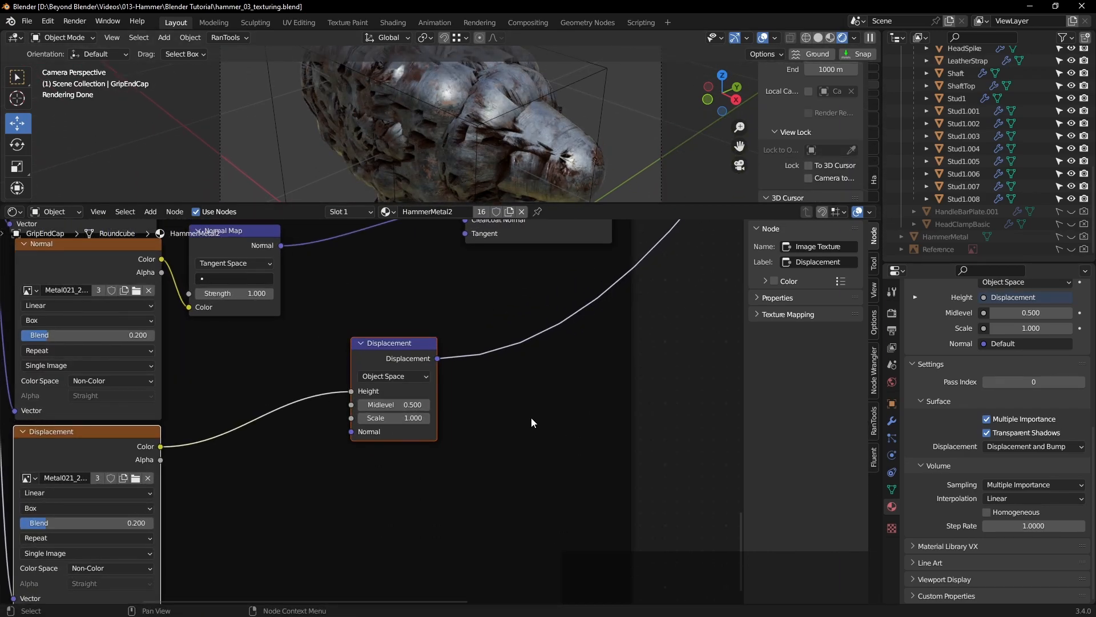
shift+middle_drag(553, 399, 621, 421)
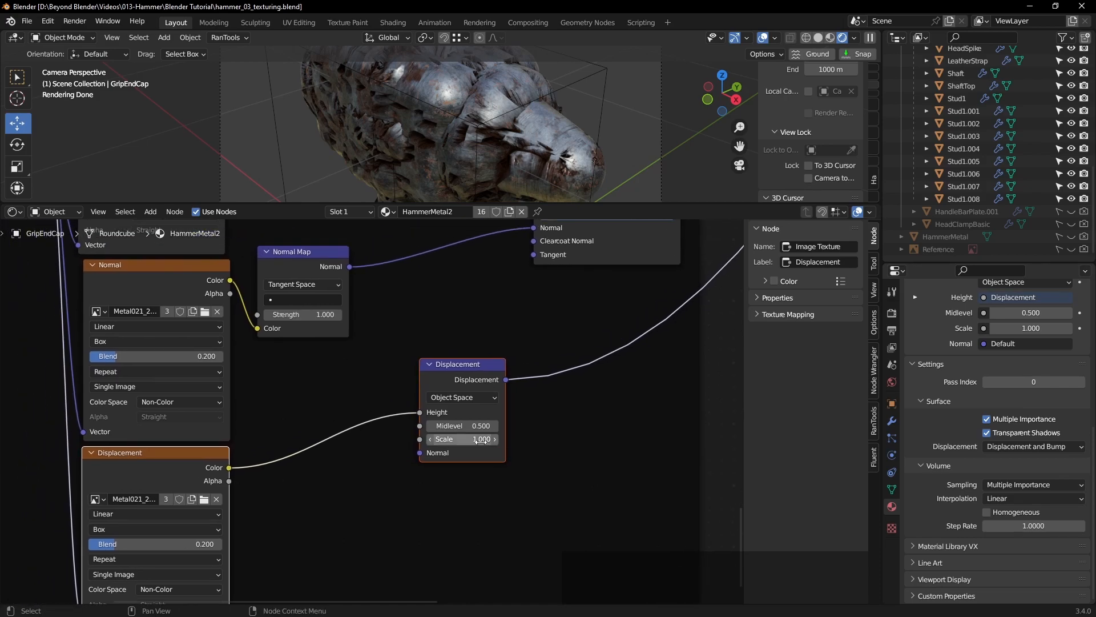
Step: Try the Displacement node's Midlevel at 0 and at 1, and inspect the hammer head up close
text(0)
key(Return)
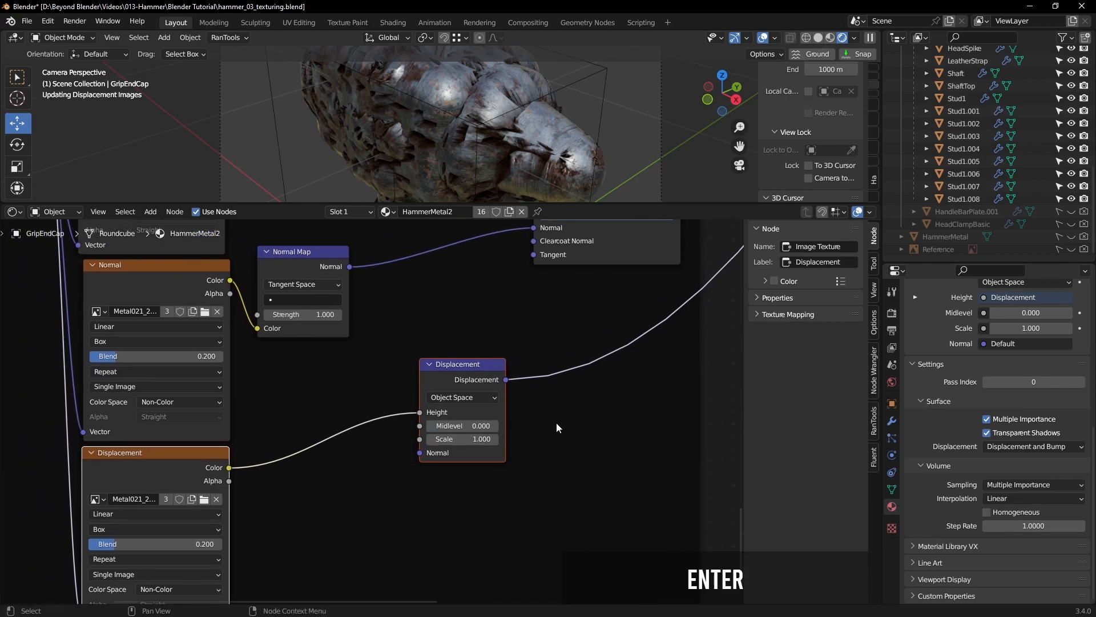
click(465, 426)
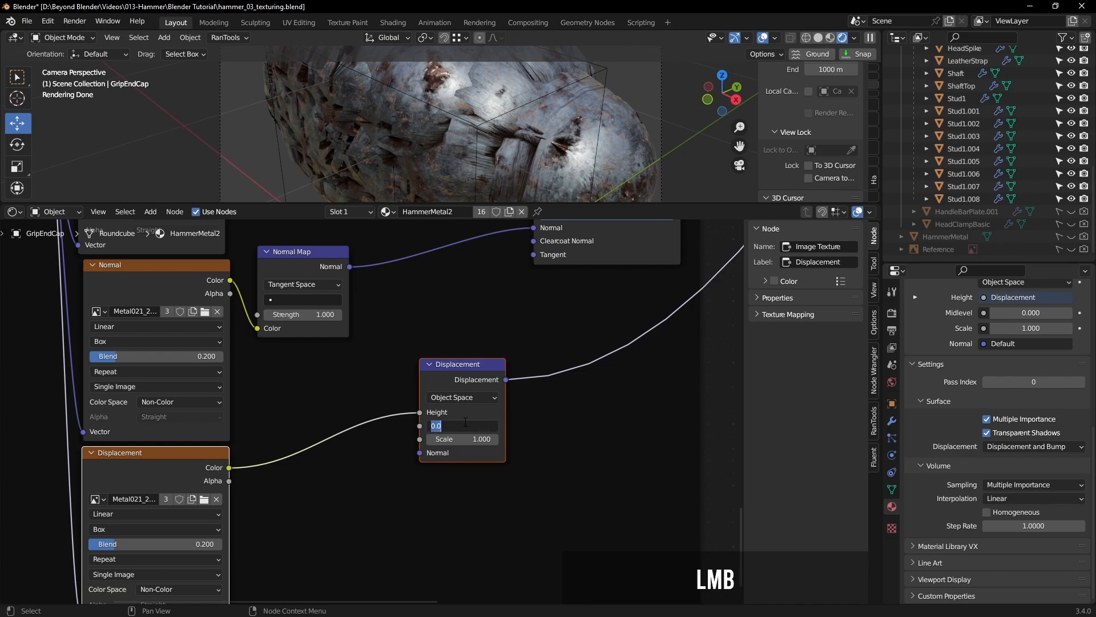
text(1)
key(Return)
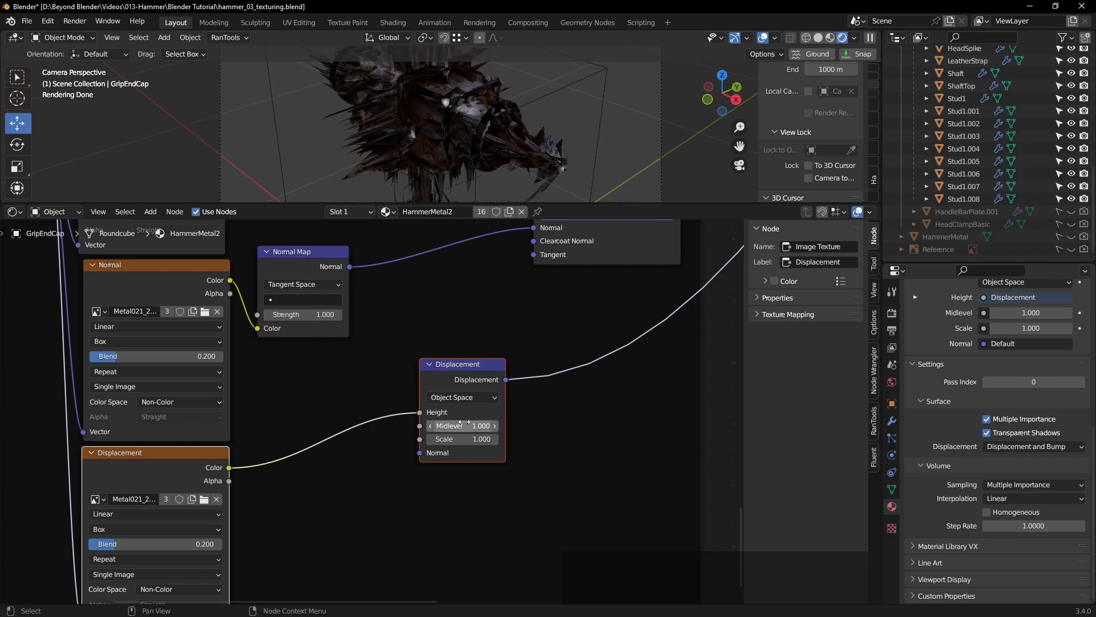
middle_drag(491, 108, 472, 75)
scroll(470, 112, up, 4)
middle_drag(500, 128, 482, 156)
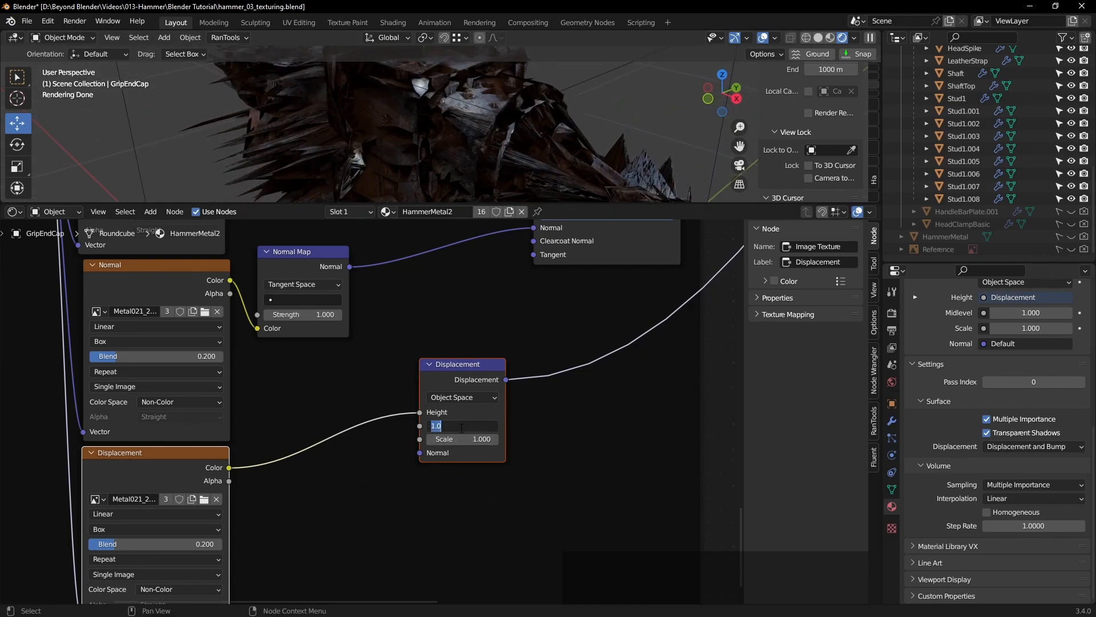
Step: Set the Displacement node's Midlevel to 0.5 and reduce its Scale to 0.070
text(5)
key(Return)
shift+drag(462, 439, 406, 439)
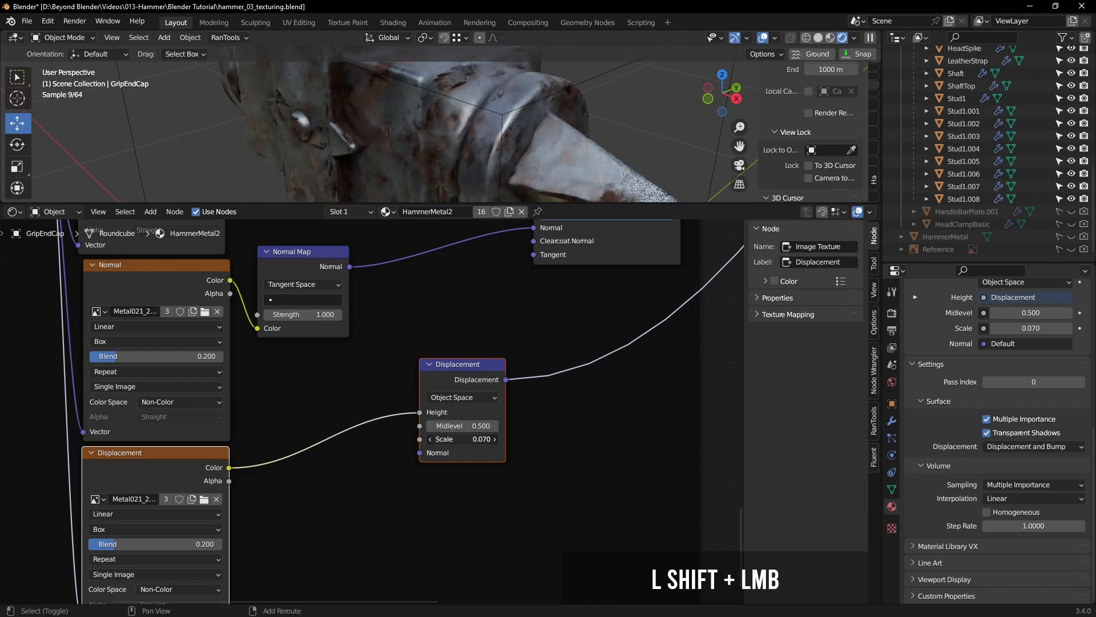
Step: Disconnect the Displacement node from the Material Output's Displacement input
scroll(531, 437, down, 3)
shift+middle_drag(598, 407, 490, 496)
shift+middle_drag(617, 382, 602, 348)
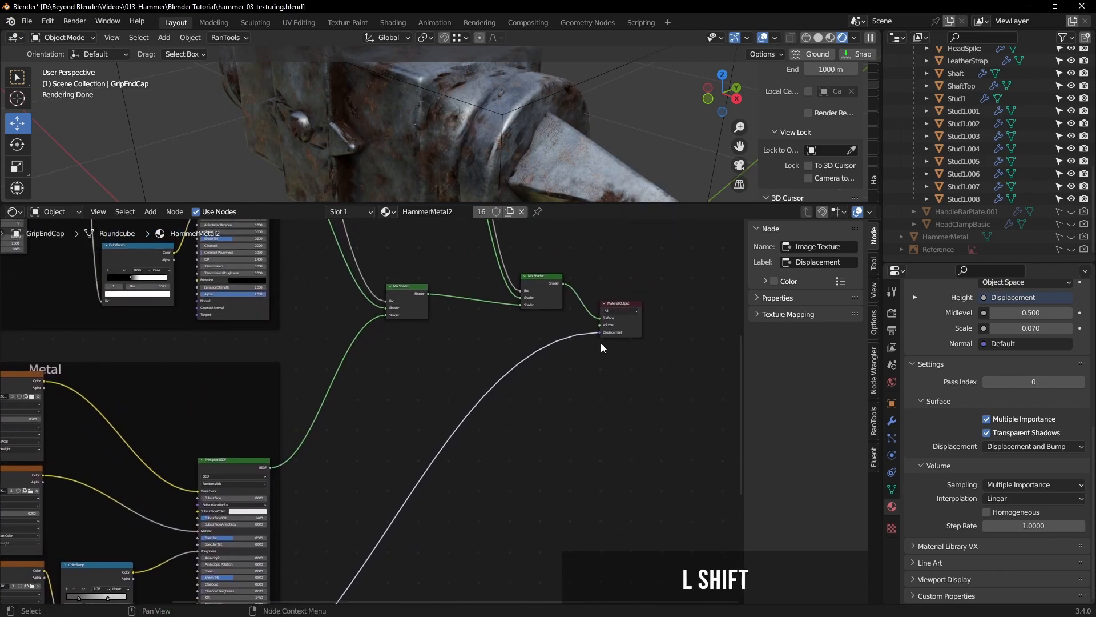
mouse_move(599, 331)
mouse_down()
mouse_move(577, 349)
mouse_move(594, 351)
mouse_up()
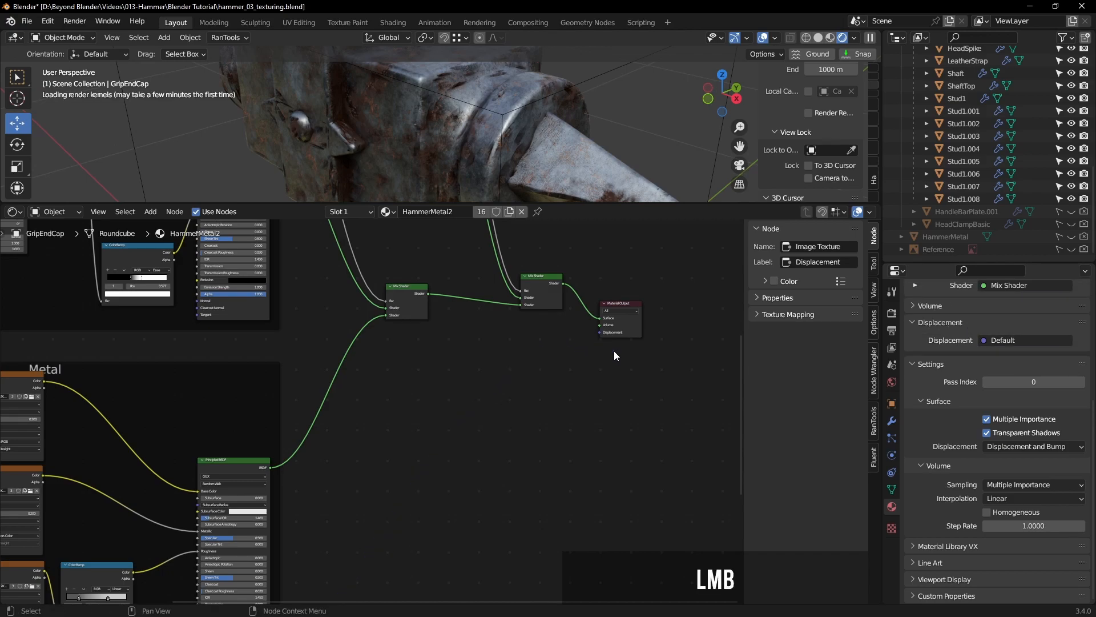
Step: Convert the metal's disconnected Displacement node into a Bump node, keeping the displacement texture linked to its Height
mouse_move(461, 464)
shift+middle_down()
mouse_move(556, 412)
mouse_move(458, 464)
shift+middle_up()
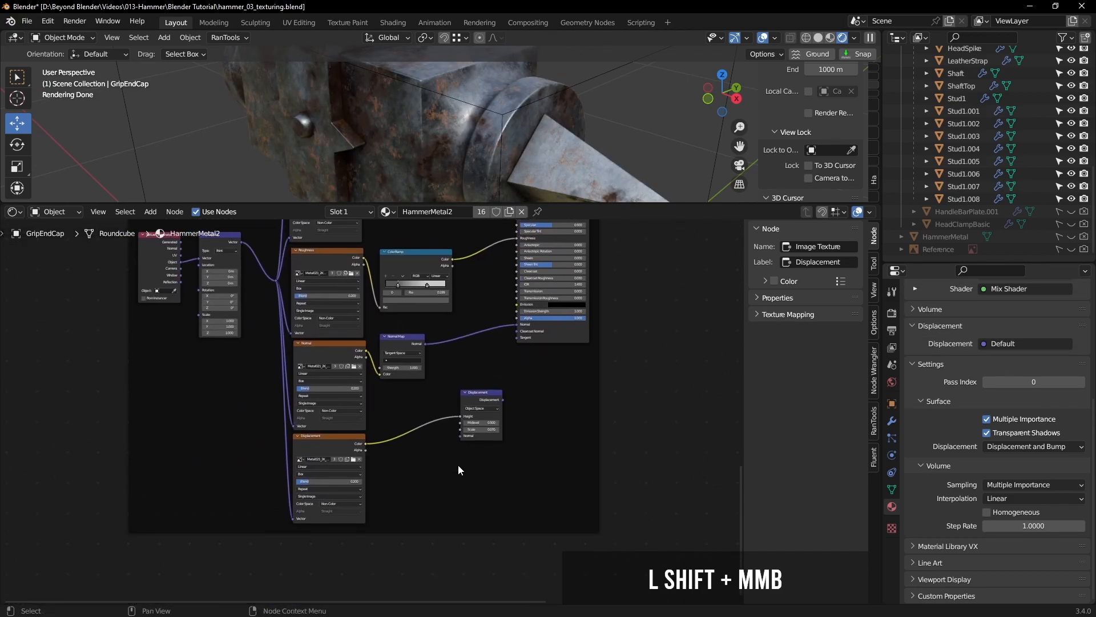
scroll(458, 464, up, 3)
scroll(484, 447, up, 2)
click(504, 341)
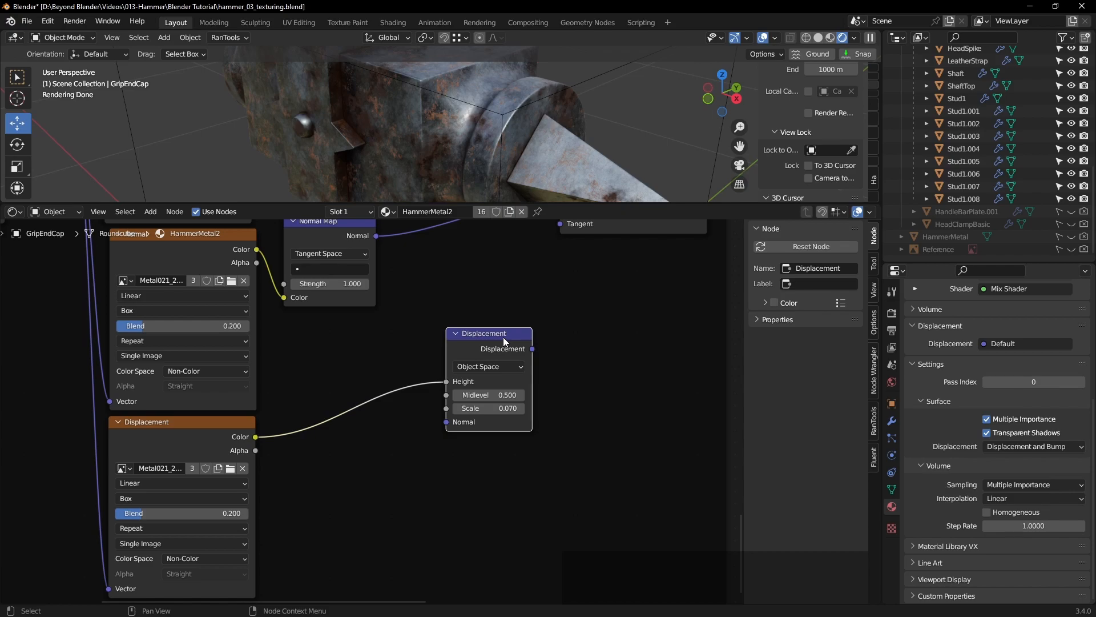
key(shift+s)
mouse_move(502, 337)
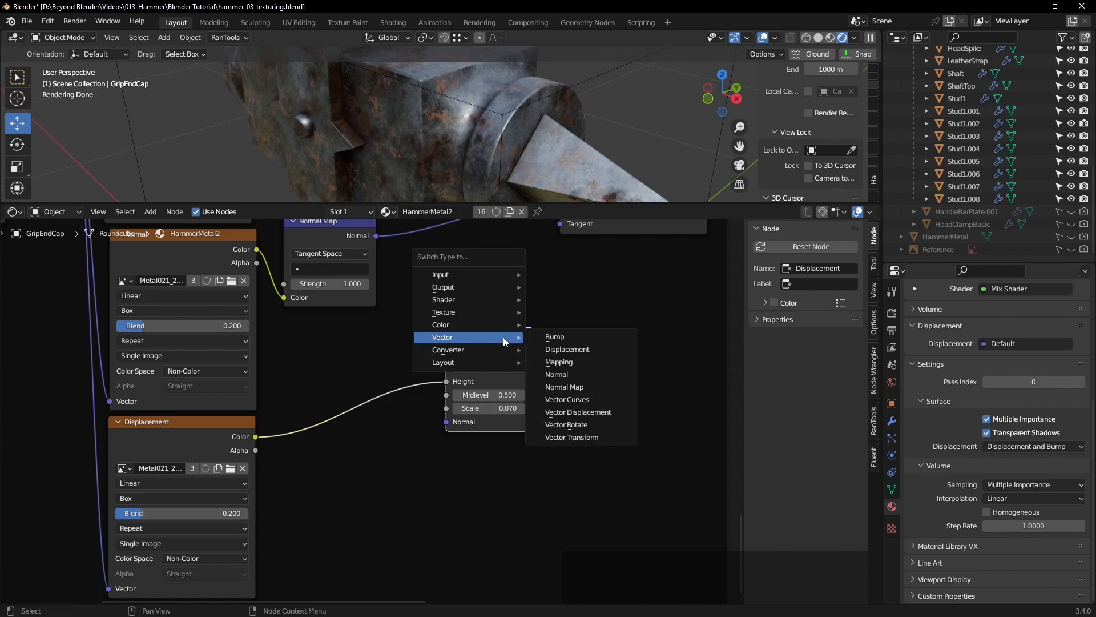
click(543, 336)
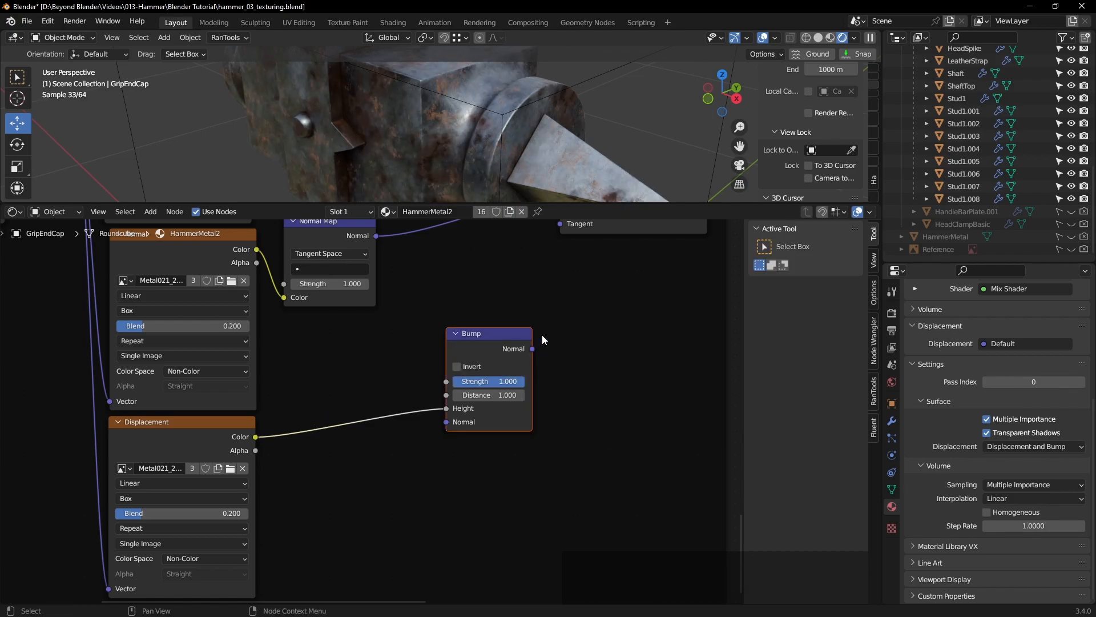
Step: Feed the Normal Map into the Bump node's Normal and link the Bump output to the metal Principled BSDF's Normal
drag(378, 236, 442, 424)
shift+middle_drag(605, 310, 535, 410)
drag(461, 449, 483, 303)
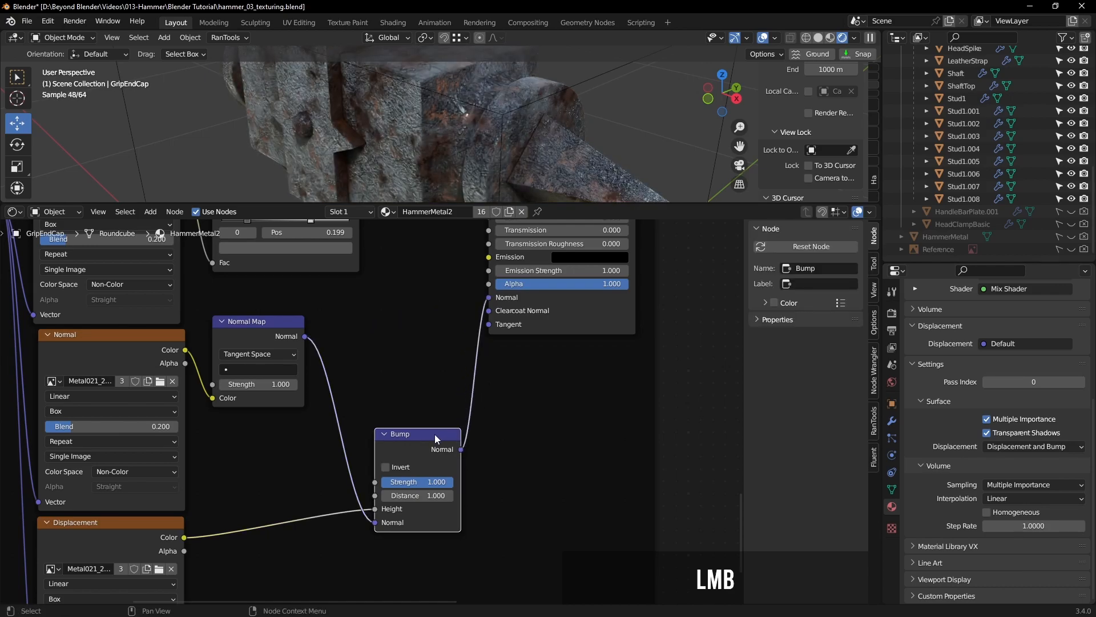
drag(434, 434, 408, 381)
Step: Set the Bump node's Strength to 0.1
shift+drag(393, 429, 220, 428)
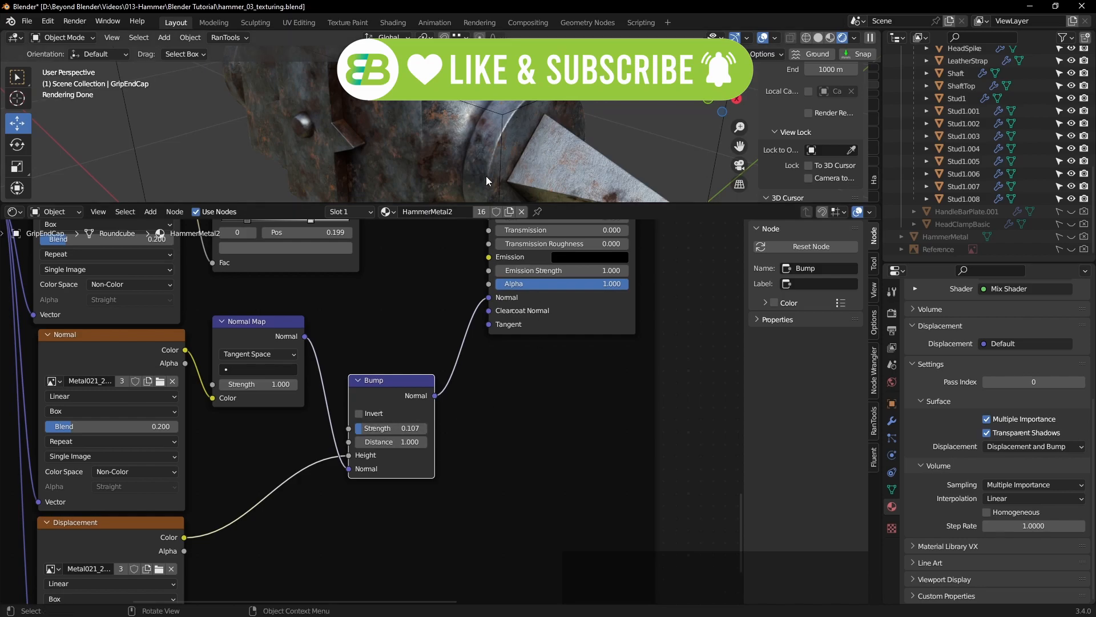
click(394, 428)
text(.1)
key(Return)
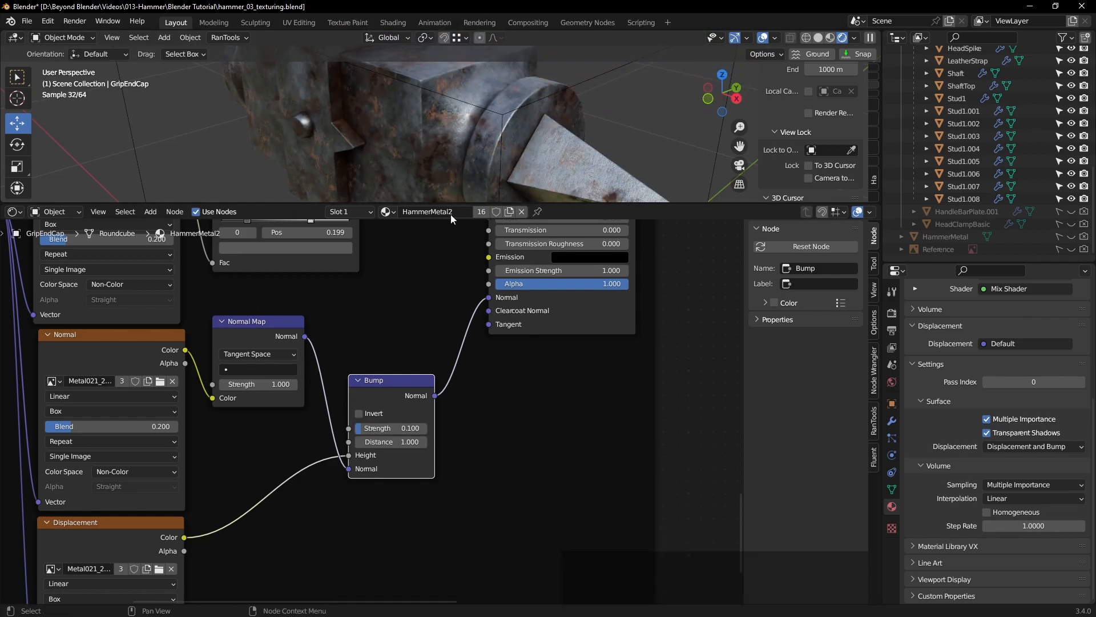
Step: Enlarge the 3D viewport and inspect the bumped metal on the hammer head from several angles
drag(490, 203, 489, 538)
scroll(502, 336, up, 2)
scroll(503, 335, up, 1)
middle_drag(516, 332, 607, 241)
scroll(608, 323, down, 1)
scroll(608, 324, down, 2)
click(586, 374)
middle_drag(586, 374, 622, 205)
middle_drag(630, 247, 556, 346)
middle_drag(540, 197, 656, 137)
Step: Switch the viewport's studio lighting to the forest HDRI and inspect the hammer head's metal under it
click(852, 39)
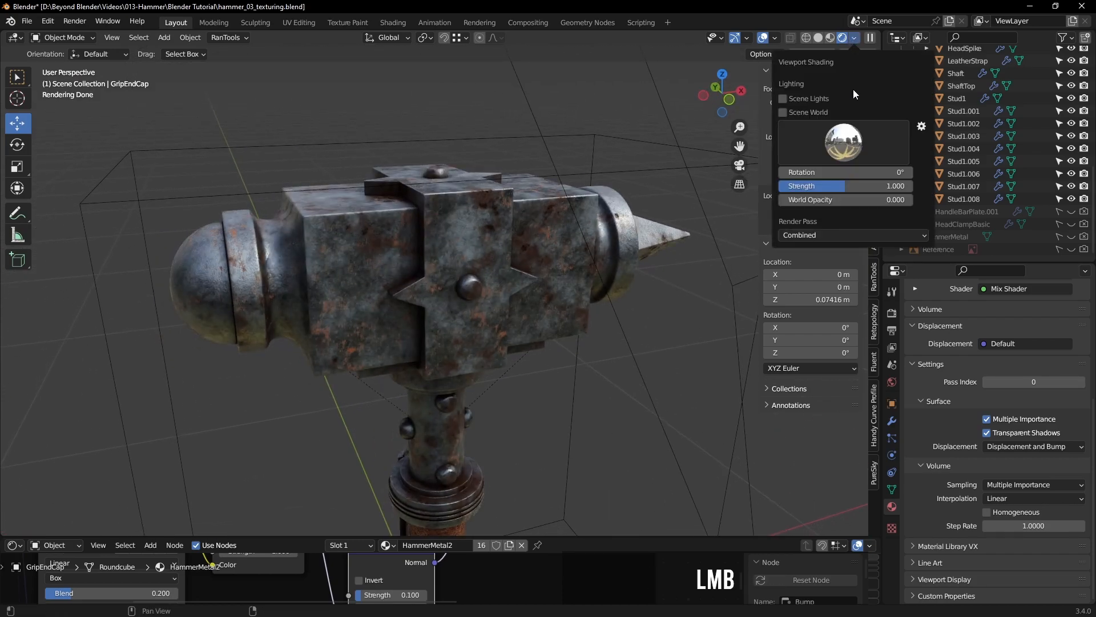
click(845, 139)
click(775, 186)
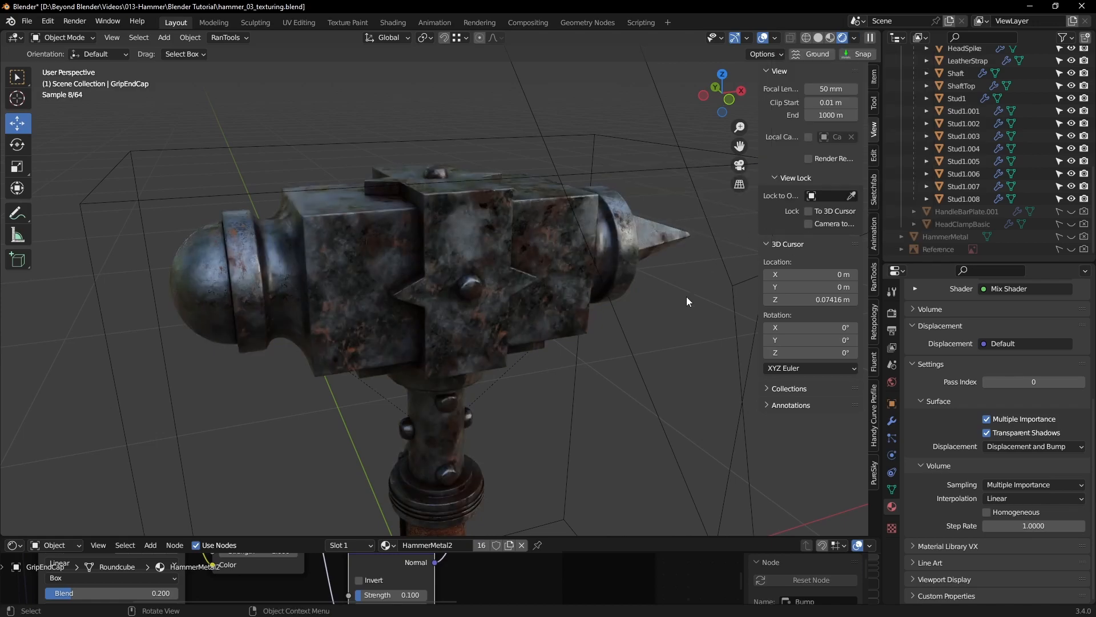
middle_drag(635, 302, 369, 320)
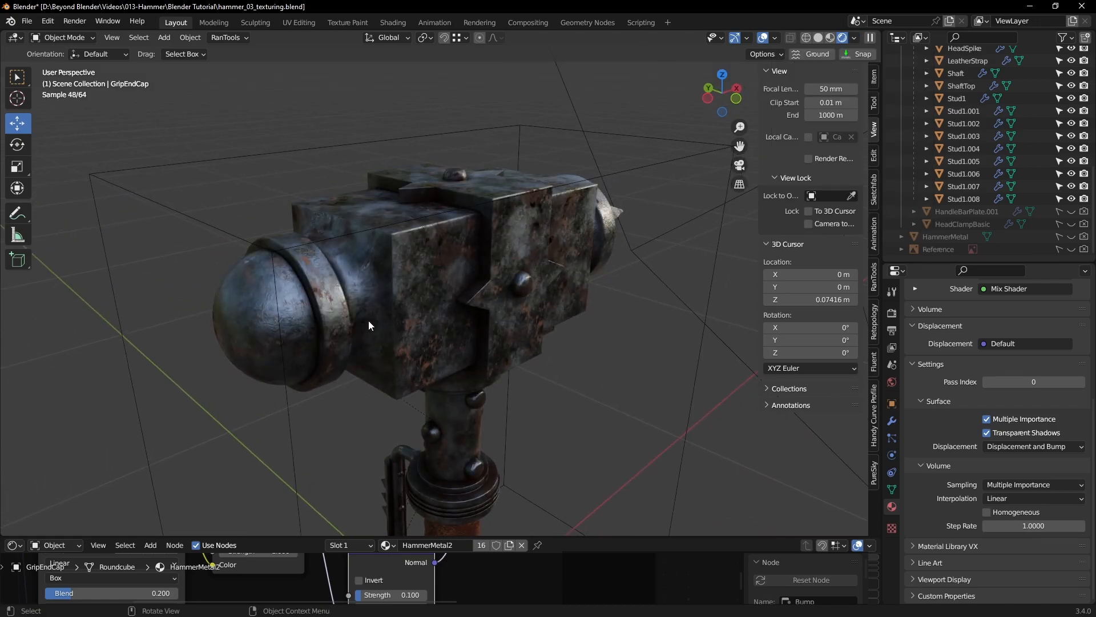
scroll(368, 321, up, 4)
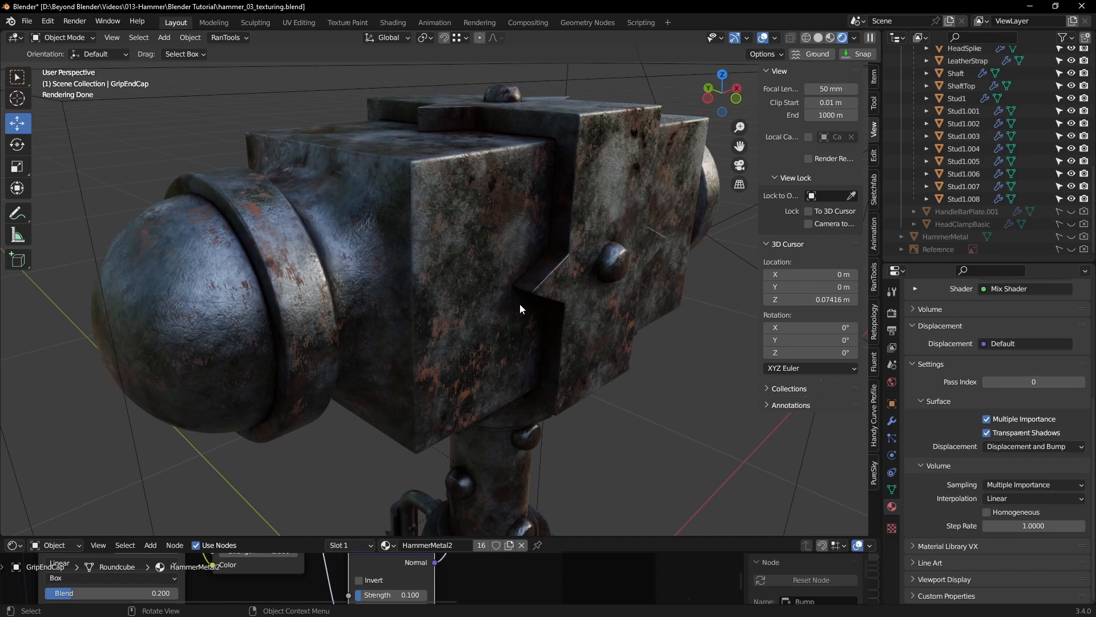
middle_drag(527, 304, 475, 308)
scroll(475, 303, down, 2)
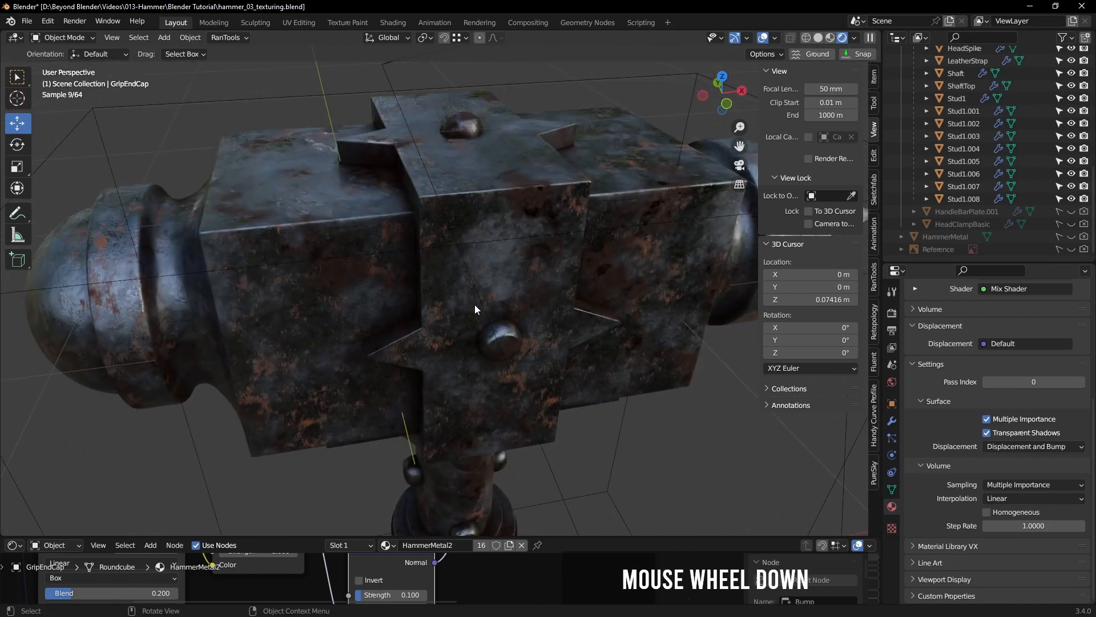
Step: Enlarge the node editor again and save the file
scroll(474, 308, down, 5)
drag(567, 537, 571, 256)
scroll(522, 448, down, 5)
click(636, 412)
middle_drag(636, 412, 591, 466)
key(ctrl+s)
Step: Try the More Rust Principled BSDF's Metallic at 0, inspect the rust up close, and return it to 1
middle_drag(612, 383, 505, 435)
scroll(505, 435, up, 3)
scroll(505, 435, up, 5)
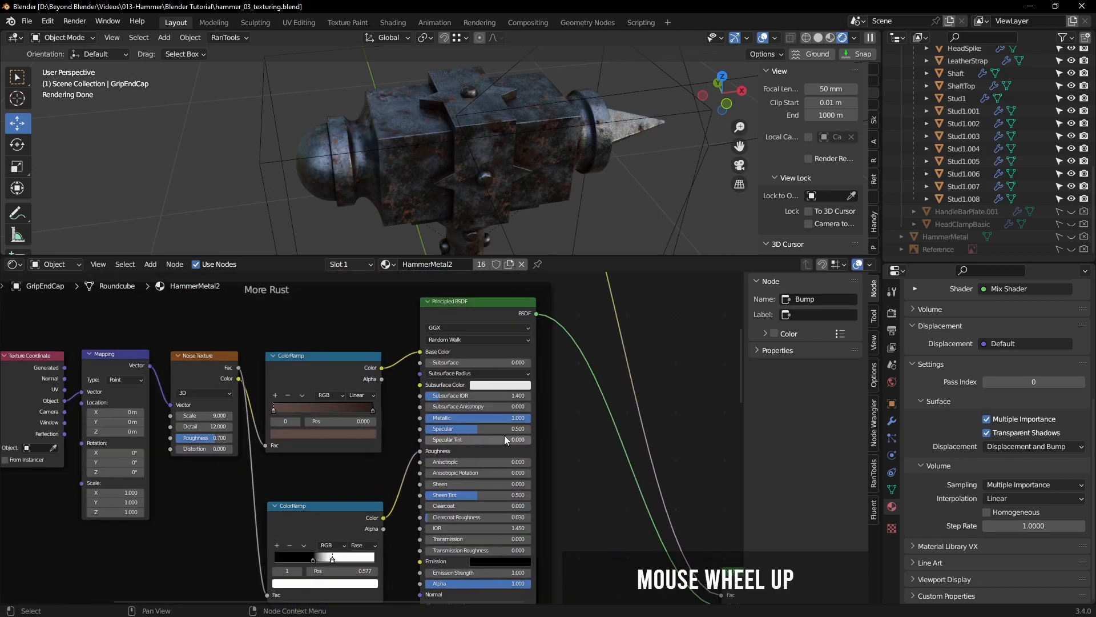
middle_drag(511, 98, 581, 171)
scroll(570, 170, up, 3)
scroll(570, 170, up, 2)
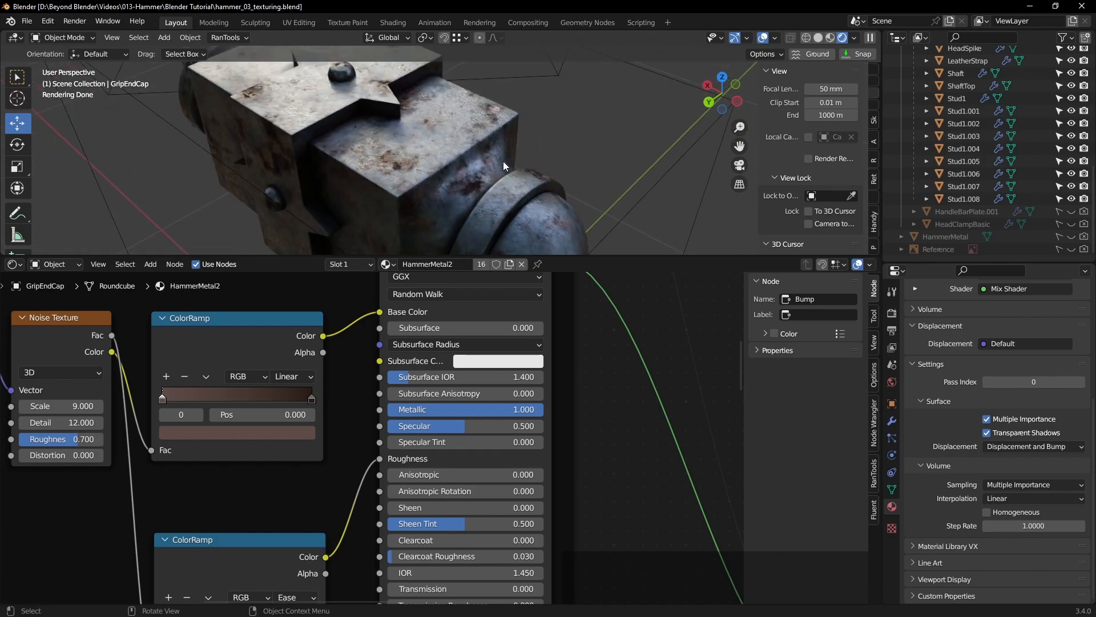
shift+middle_drag(344, 441, 412, 377)
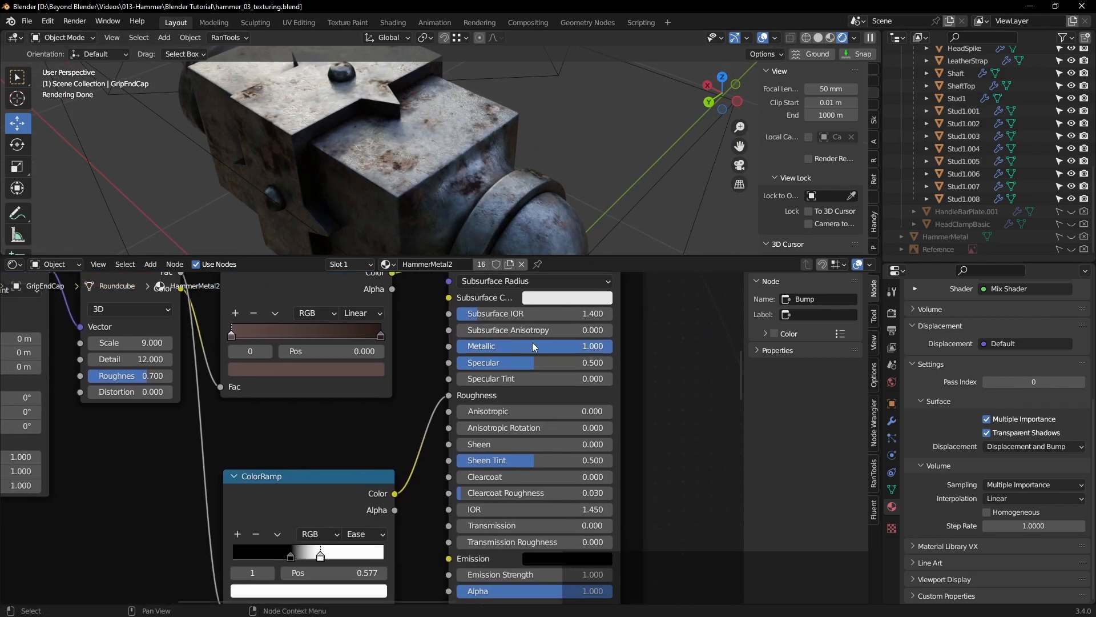
drag(606, 346, 456, 346)
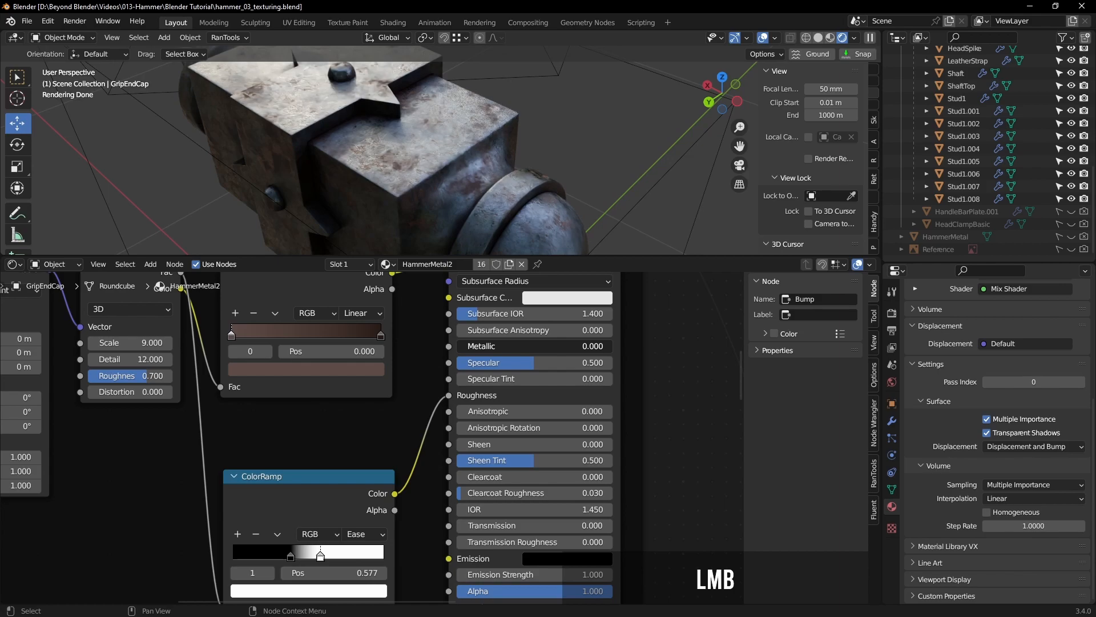
middle_drag(536, 171, 383, 188)
scroll(383, 188, up, 5)
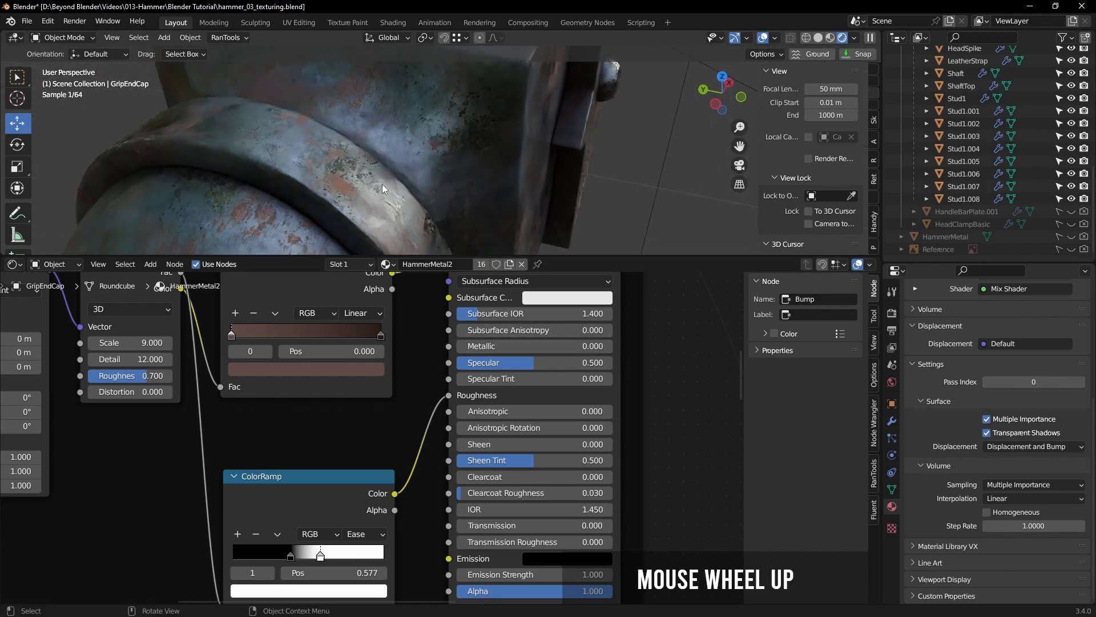
drag(493, 346, 593, 346)
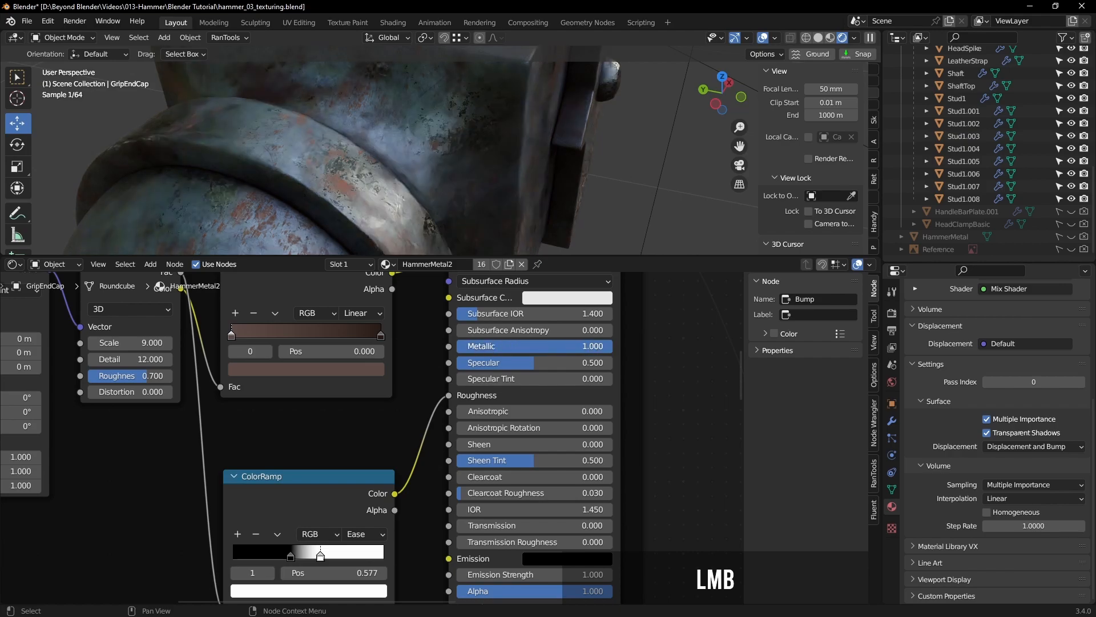
Step: Preview the More Rust roughness ColorRamp on its own, then return the preview to the final Mix Shader
scroll(398, 444, down, 2)
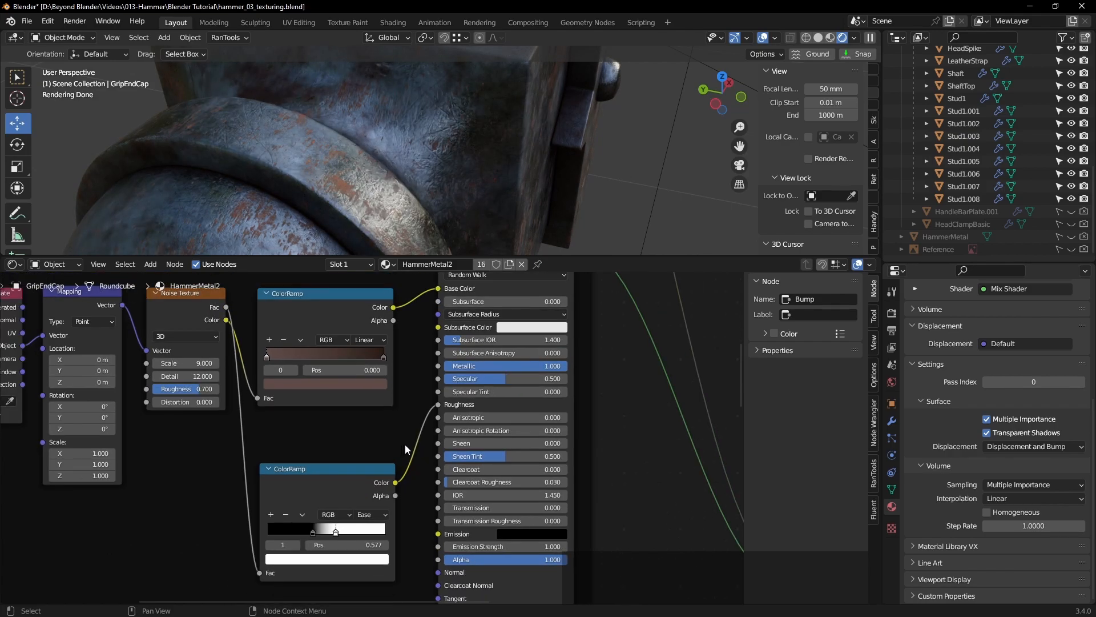
middle_drag(403, 445, 429, 415)
ctrl+shift+click(412, 420)
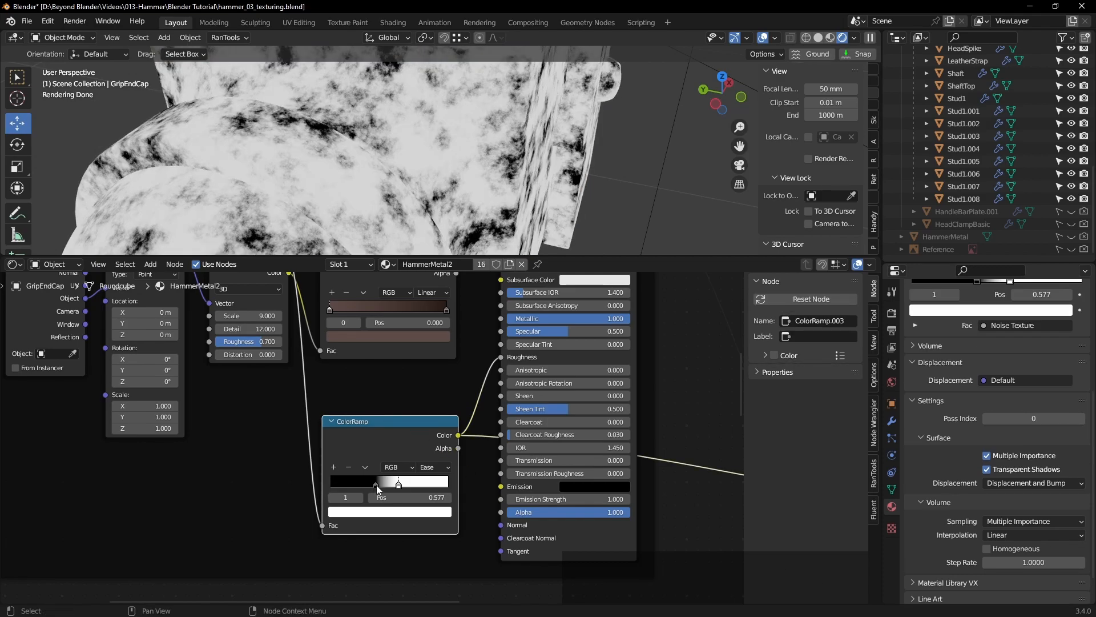
scroll(397, 484, down, 5)
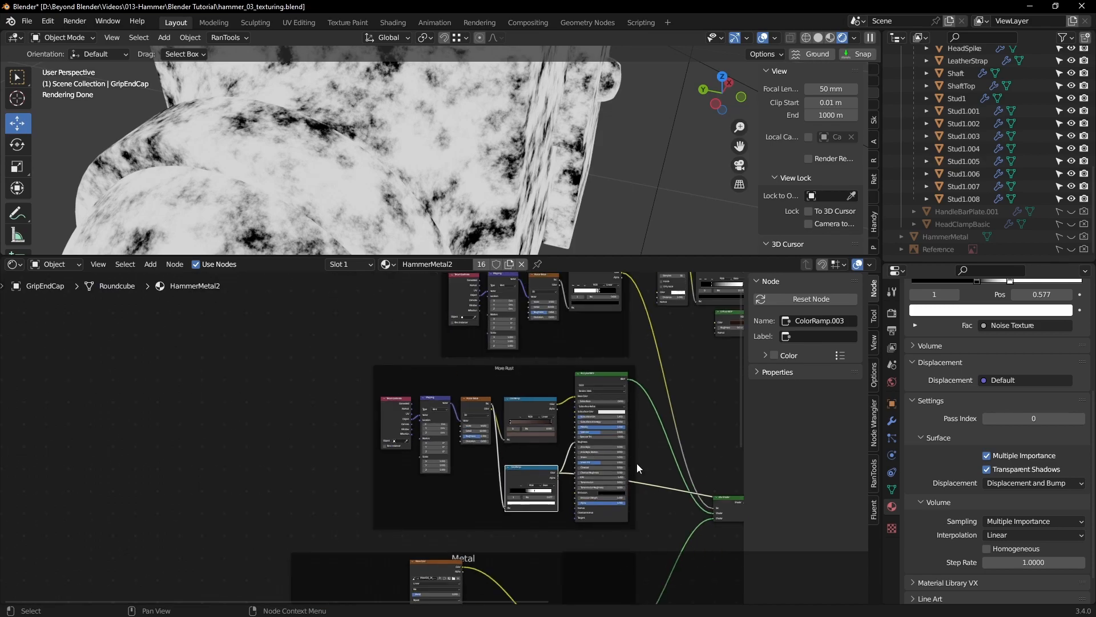
ctrl+shift+click(485, 432)
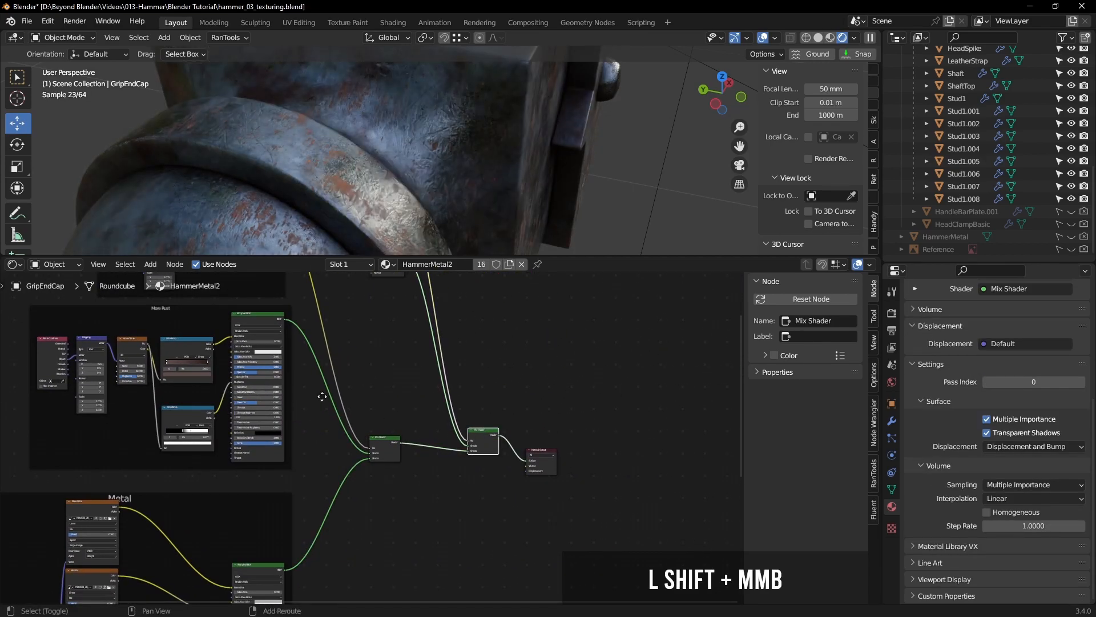
shift+middle_drag(263, 394, 522, 429)
scroll(495, 473, up, 2)
Step: Switch the viewport's studio lighting to the city HDRI and view the hammer head's rust up close
middle_drag(464, 241, 519, 194)
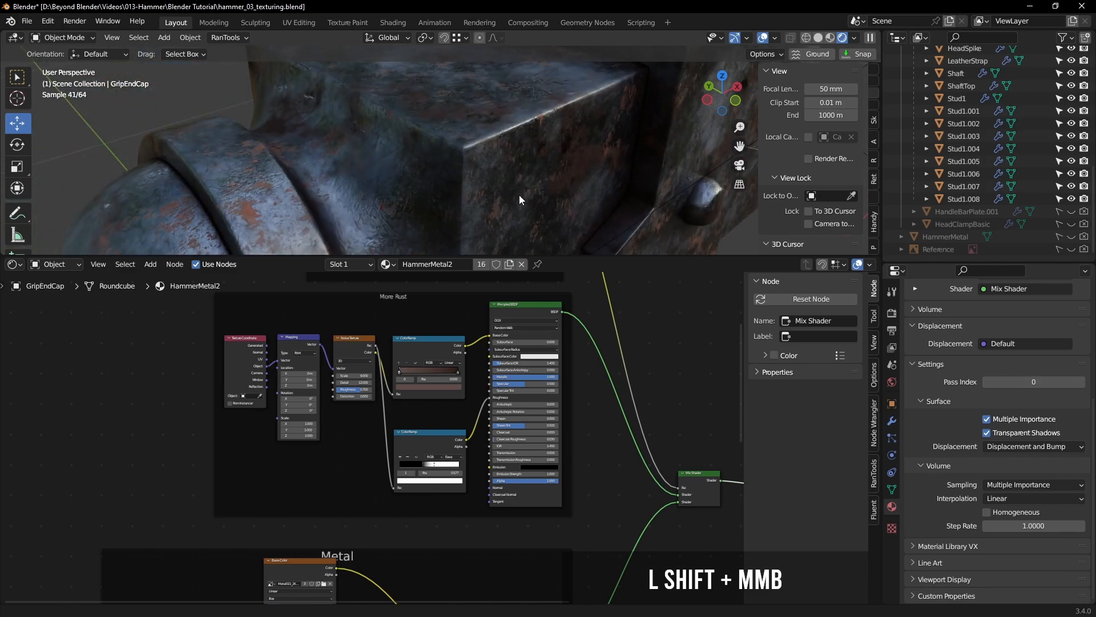
click(855, 39)
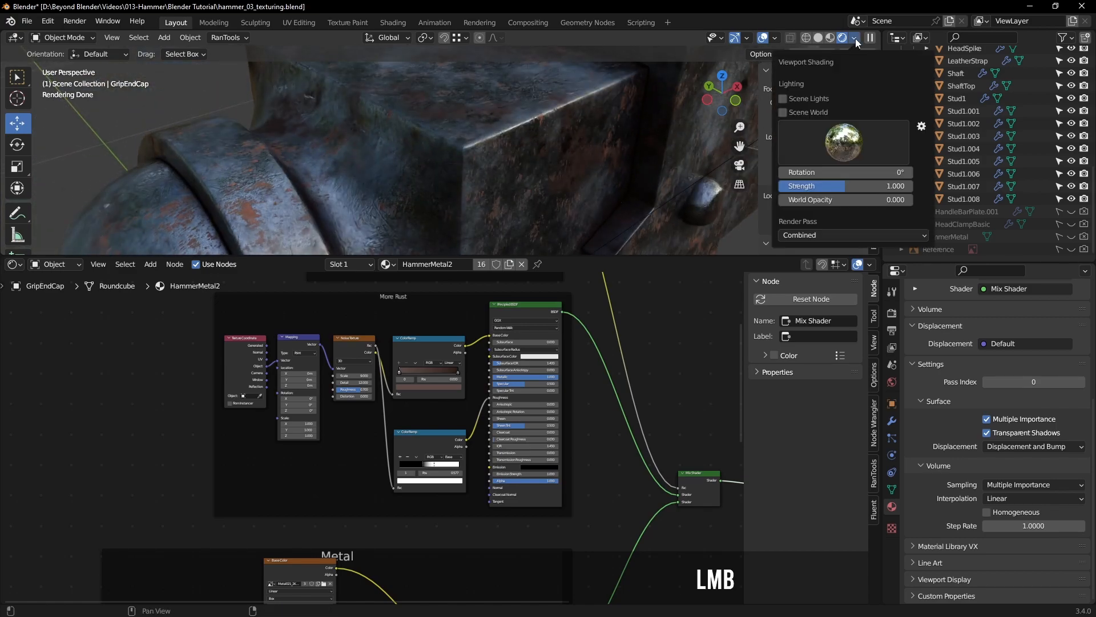
click(843, 149)
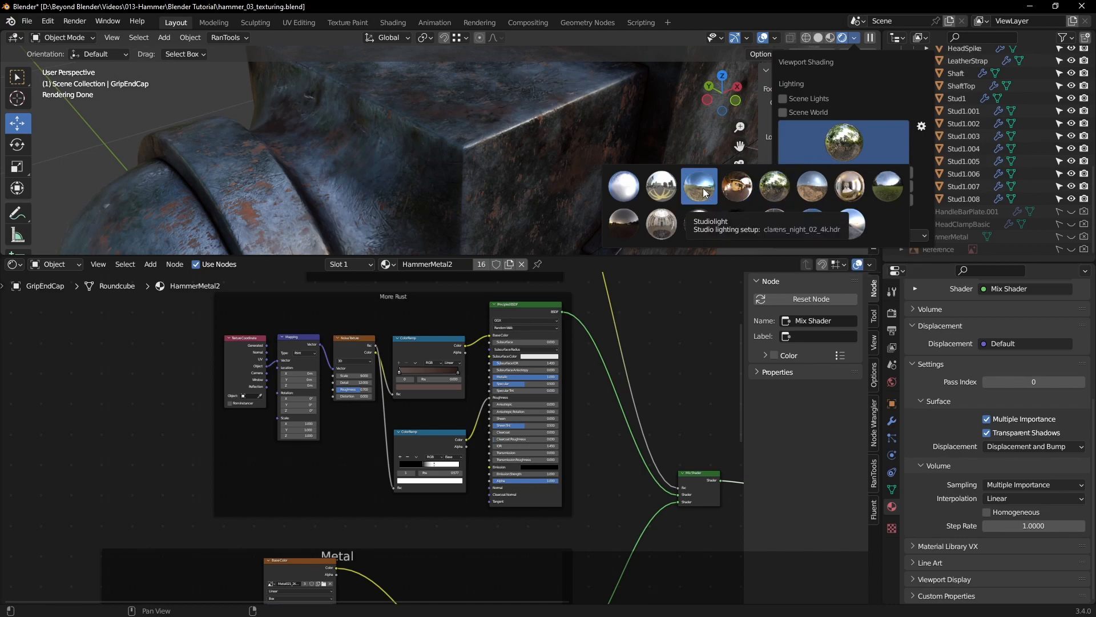
click(662, 187)
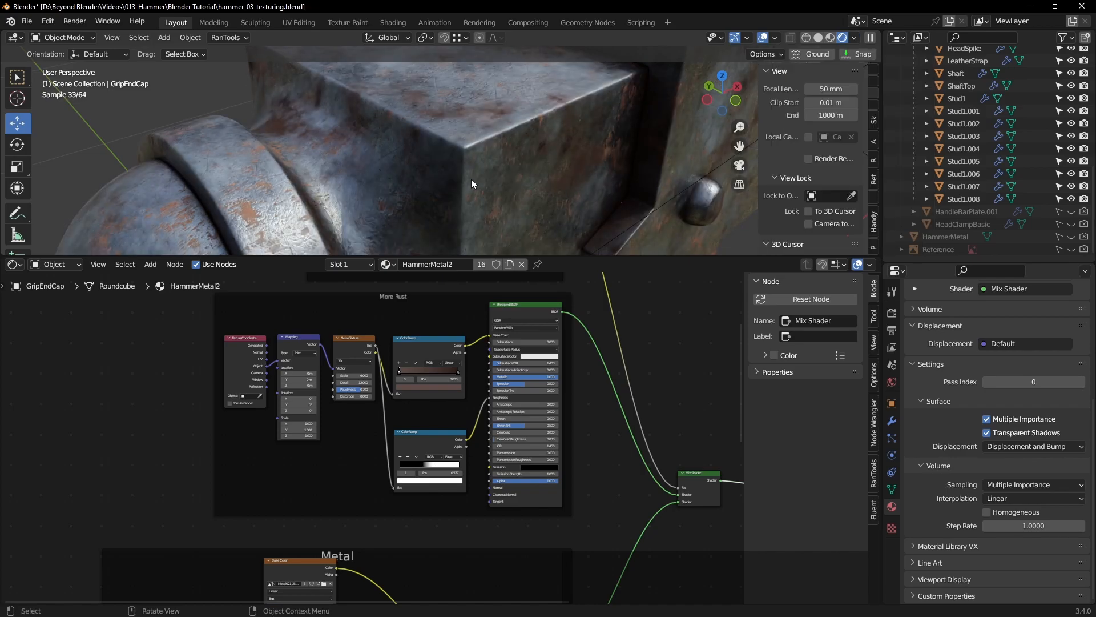
middle_drag(478, 173, 587, 196)
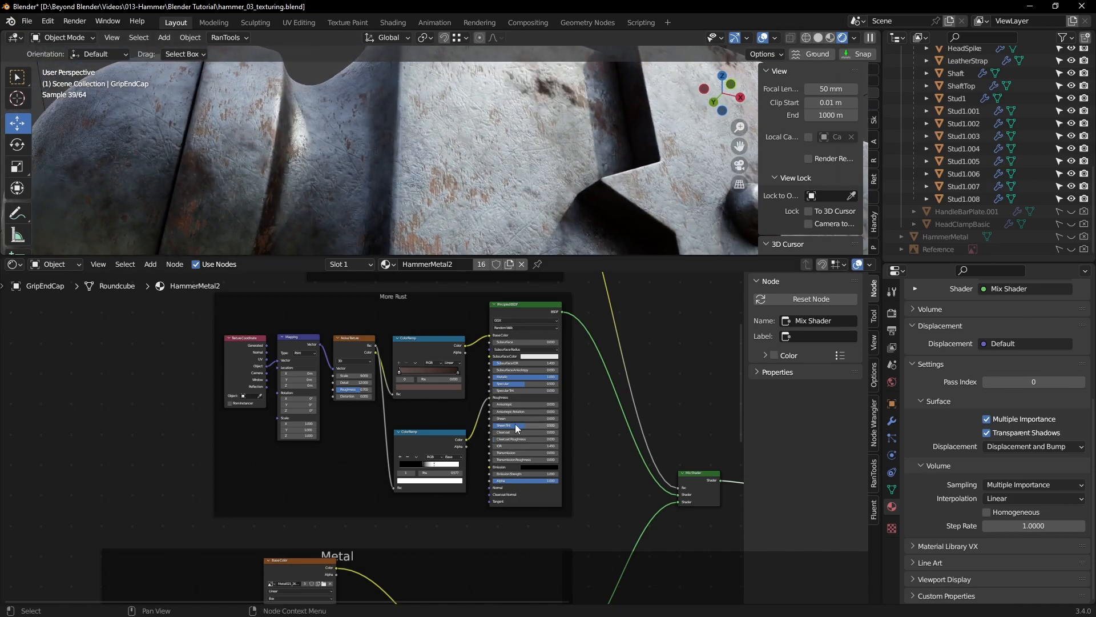
Step: Brighten the black stop of the More Rust roughness ColorRamp to a Value of 0.343
scroll(445, 467, up, 4)
scroll(443, 467, up, 2)
click(388, 464)
click(408, 497)
drag(455, 346, 457, 319)
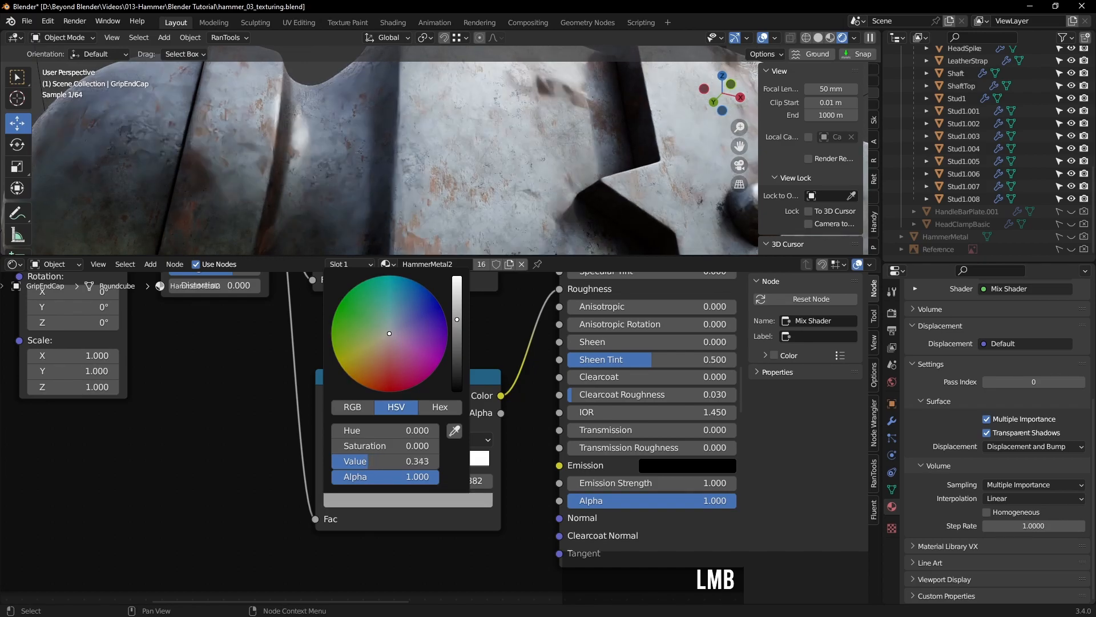
Step: Darken the white stop of the More Rust roughness ColorRamp to a Value of 0.910
click(420, 461)
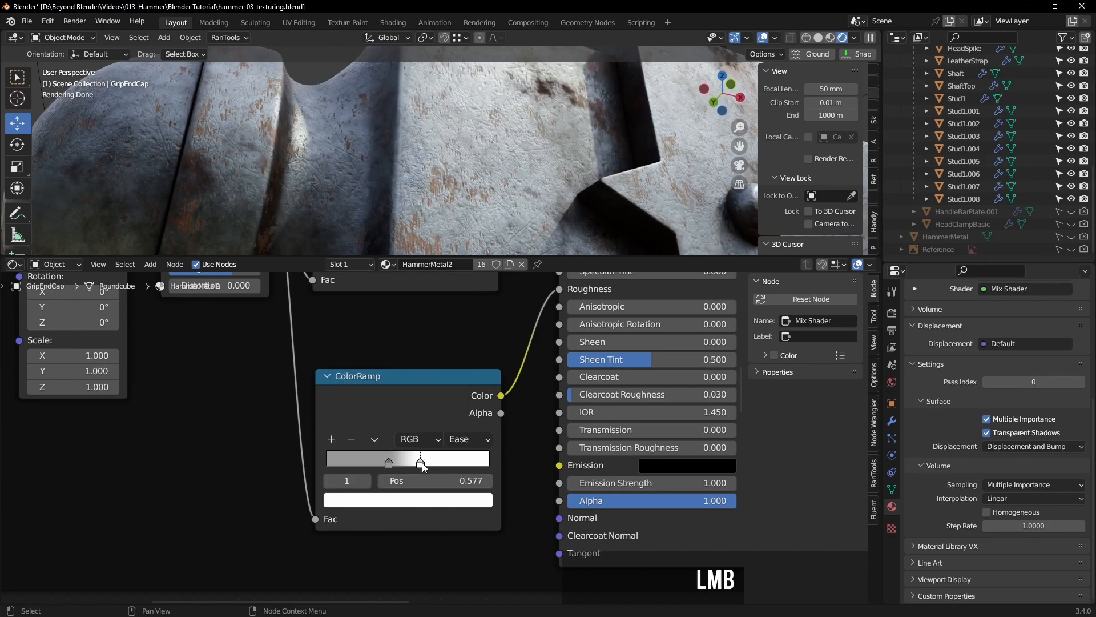
click(433, 500)
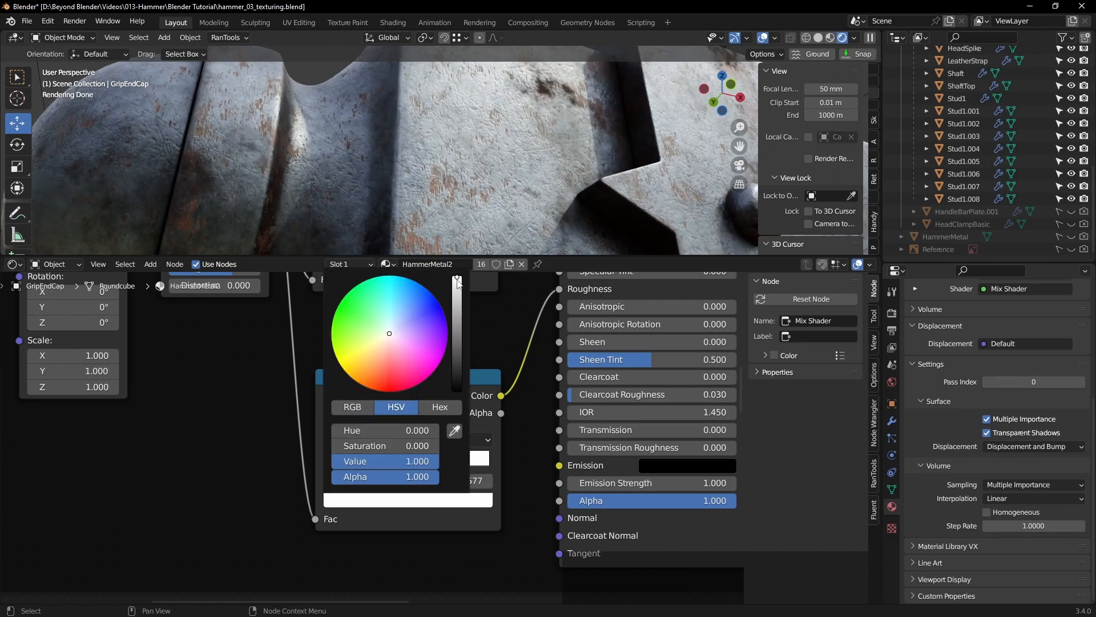
drag(457, 279, 457, 280)
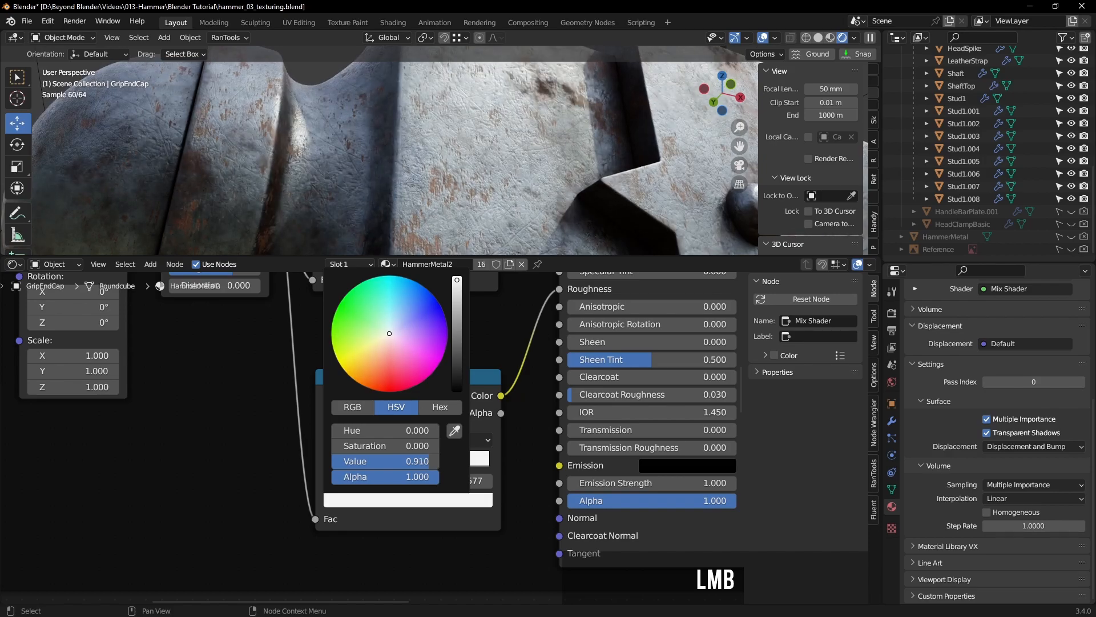
scroll(502, 365, down, 5)
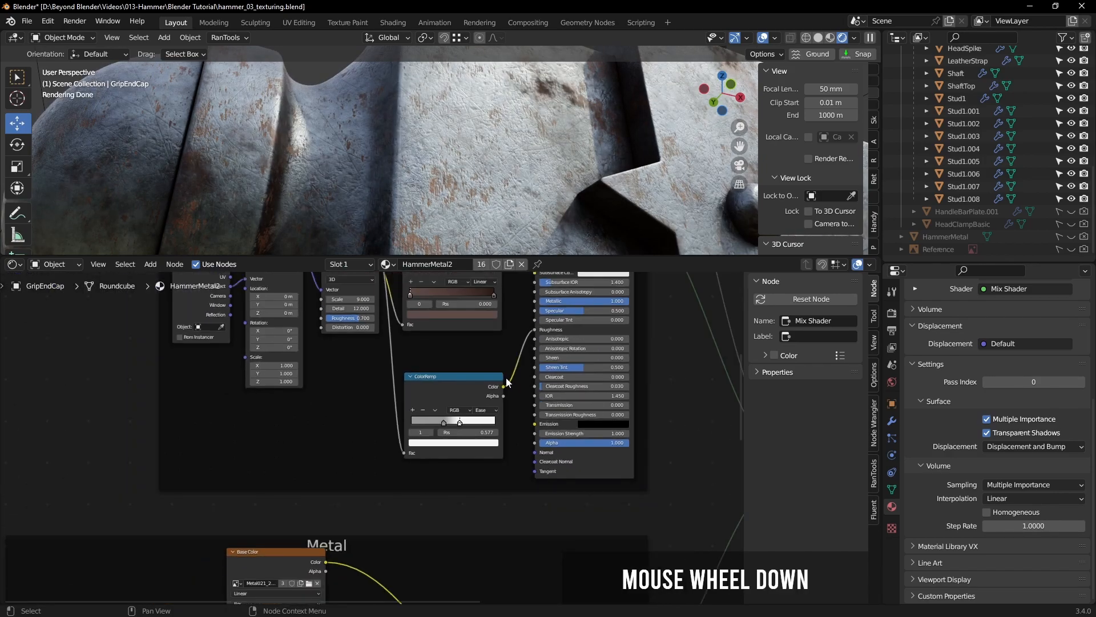
middle_drag(499, 415, 491, 443)
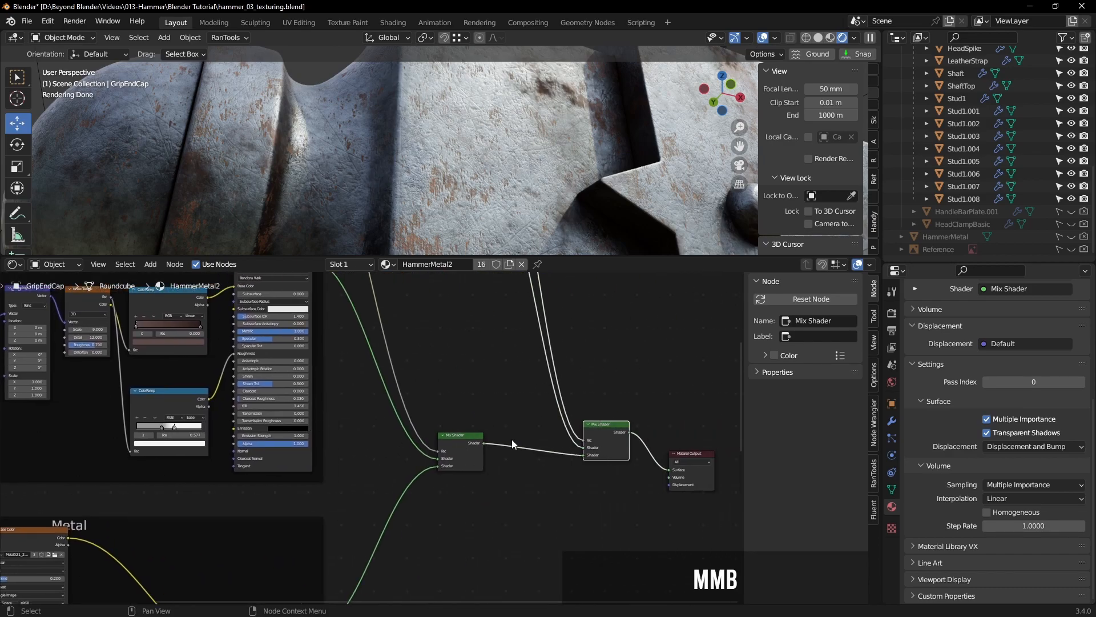
Step: Preview the Rust Mask ColorRamp on its own, then return the preview to the final Mix Shader
scroll(571, 160, down, 4)
shift+middle_drag(630, 169, 549, 183)
scroll(508, 160, down, 2)
scroll(474, 399, down, 2)
shift+middle_drag(474, 399, 485, 435)
scroll(485, 435, up, 3)
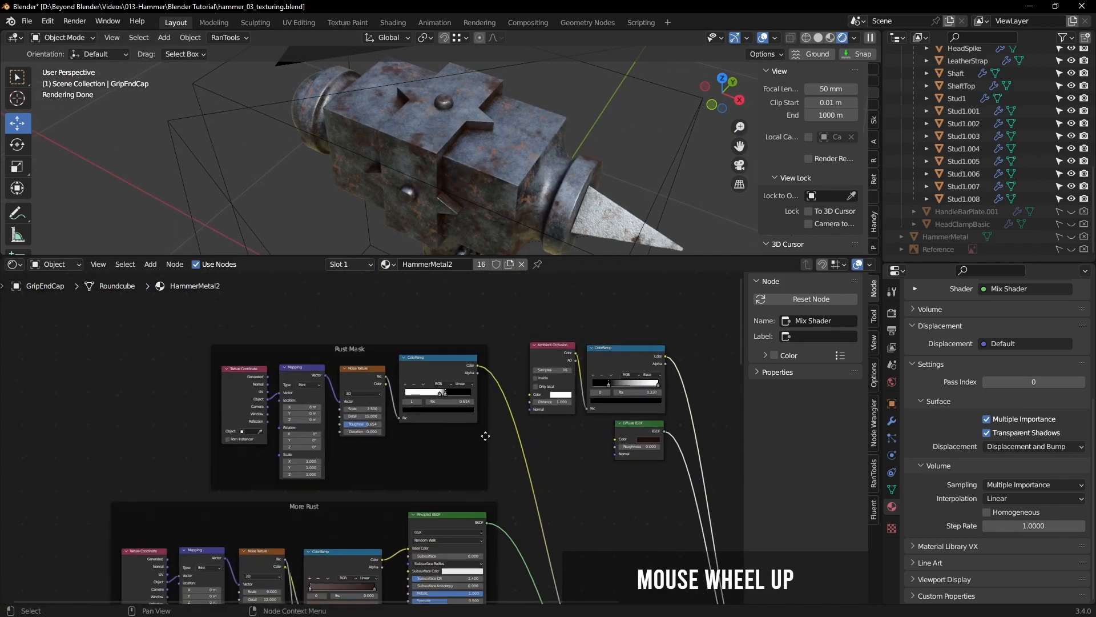
click(594, 452)
scroll(407, 363, up, 2)
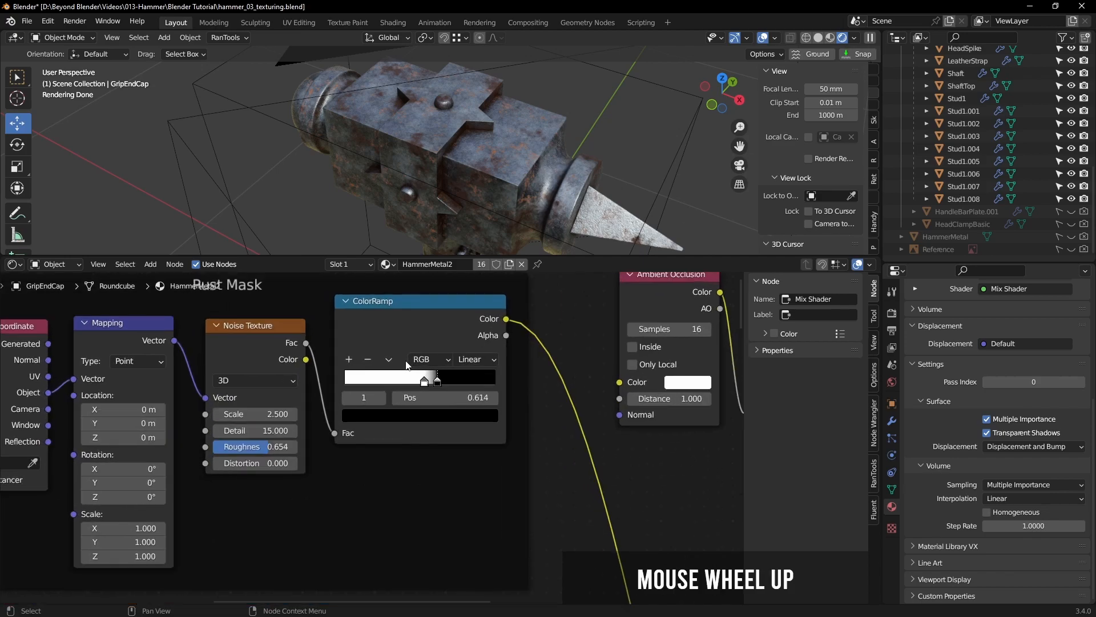
ctrl+shift+click(437, 312)
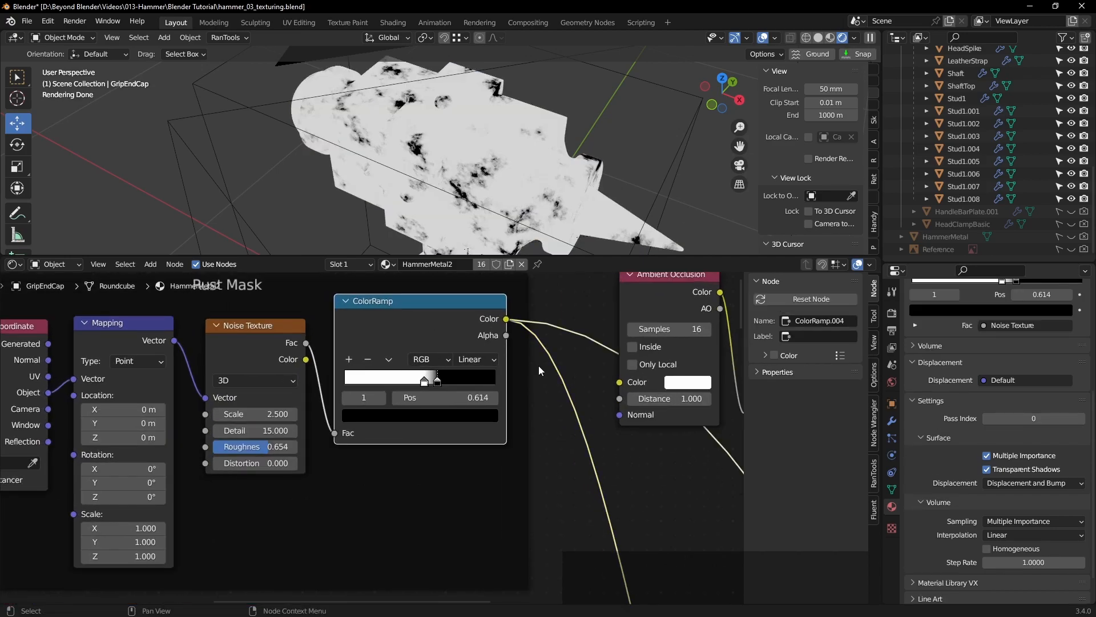
scroll(542, 434, down, 3)
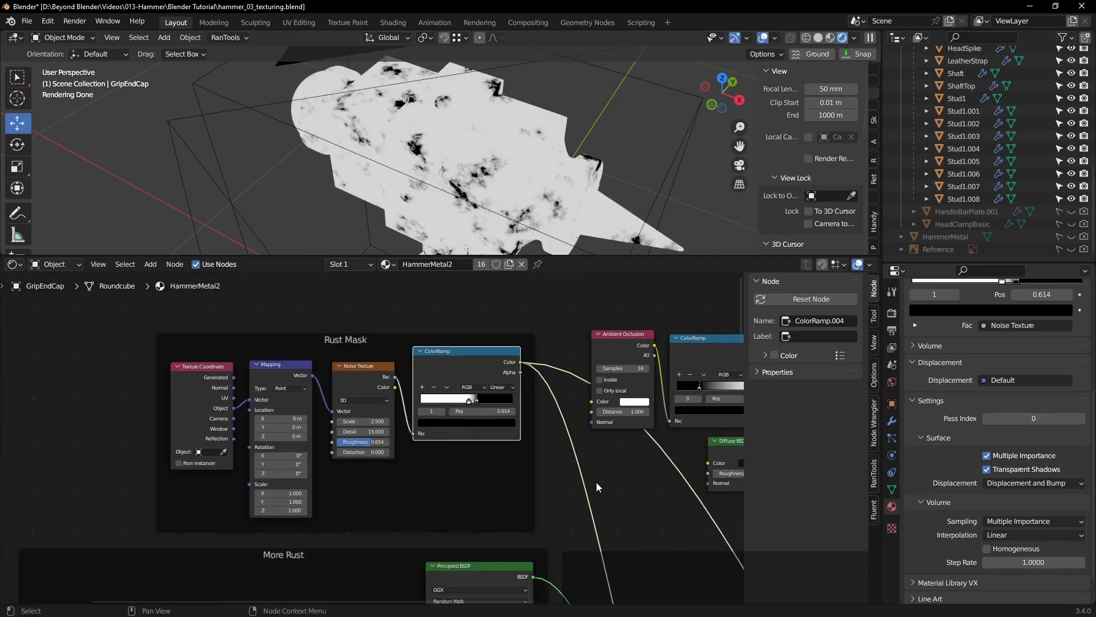
middle_drag(621, 478, 411, 439)
scroll(386, 291, down, 3)
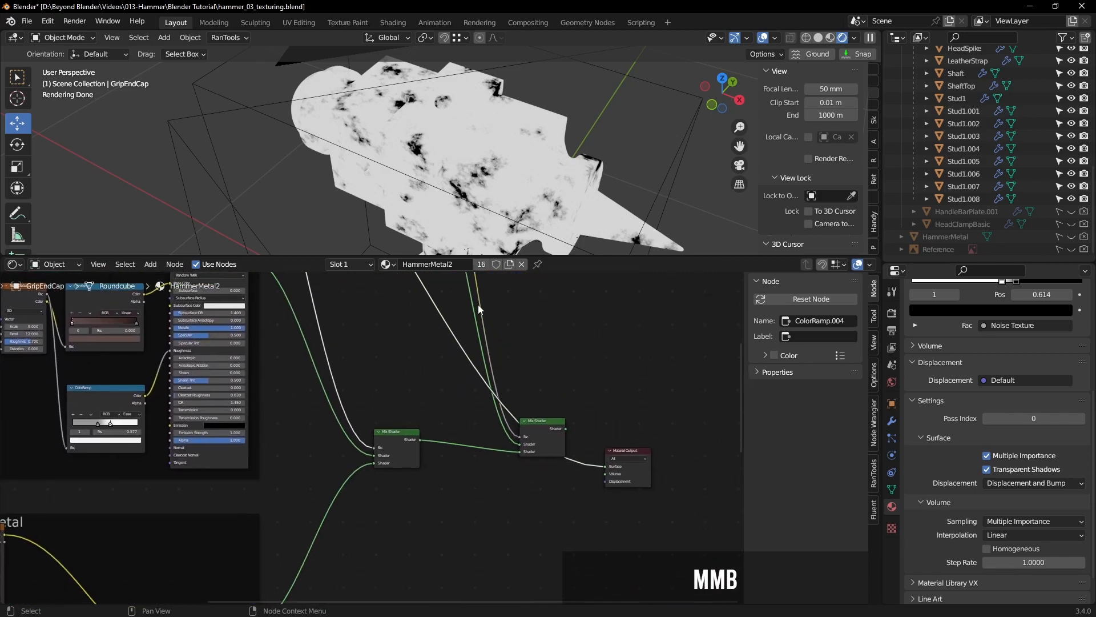
ctrl+shift+click(557, 424)
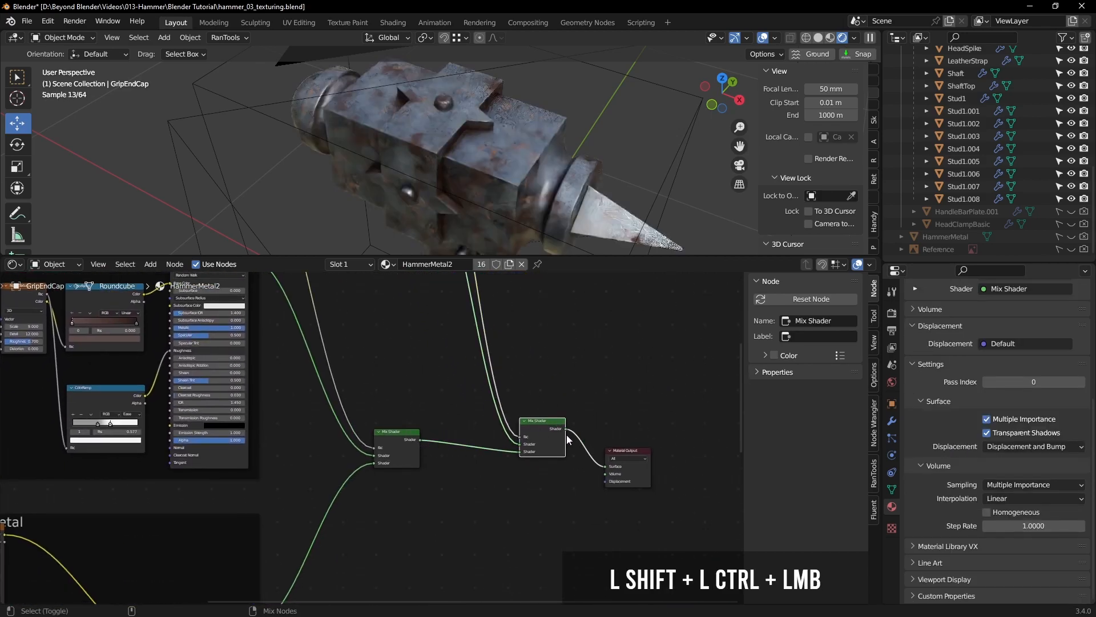
Step: Preview the Rust Mask's Noise Texture and ColorRamp, and raise the Noise Texture's Roughness to about 0.74
shift+middle_drag(400, 365, 603, 462)
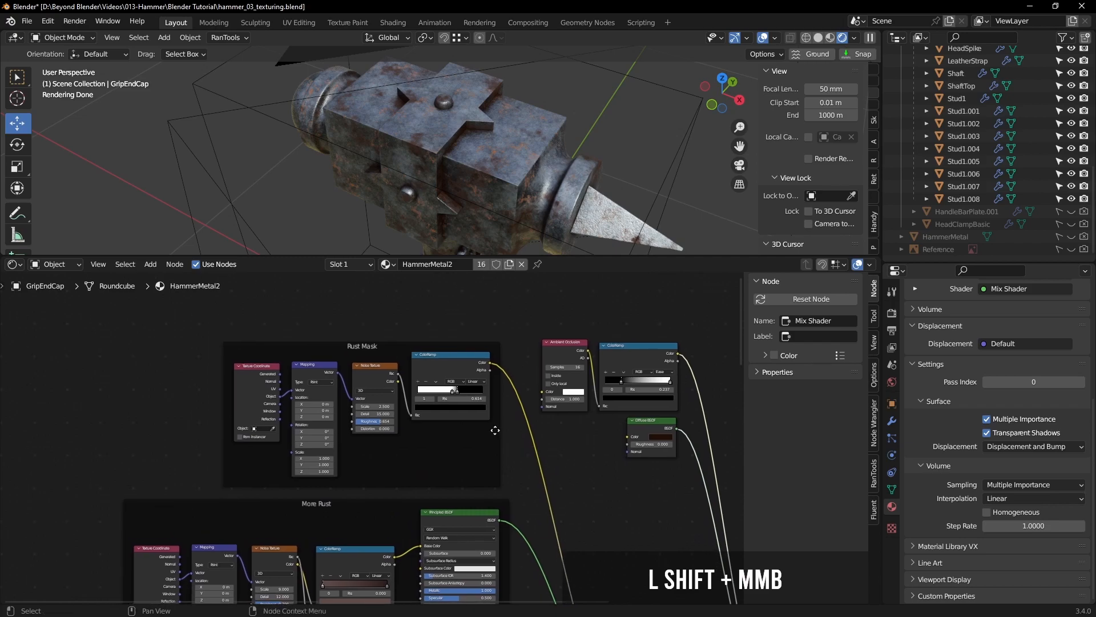
scroll(342, 363, up, 3)
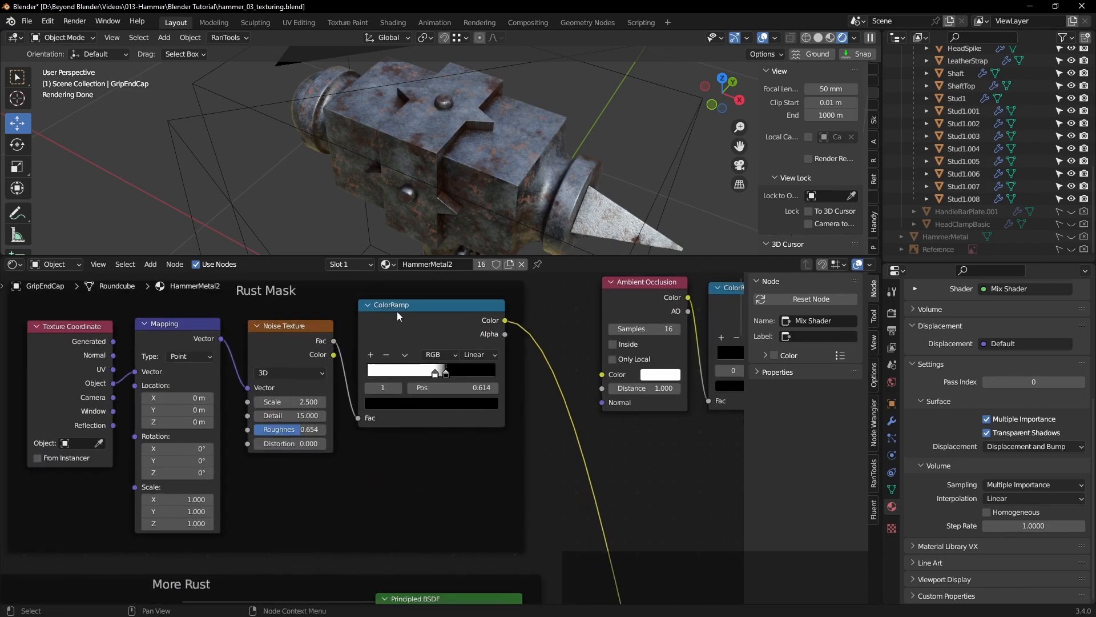
ctrl+shift+click(309, 327)
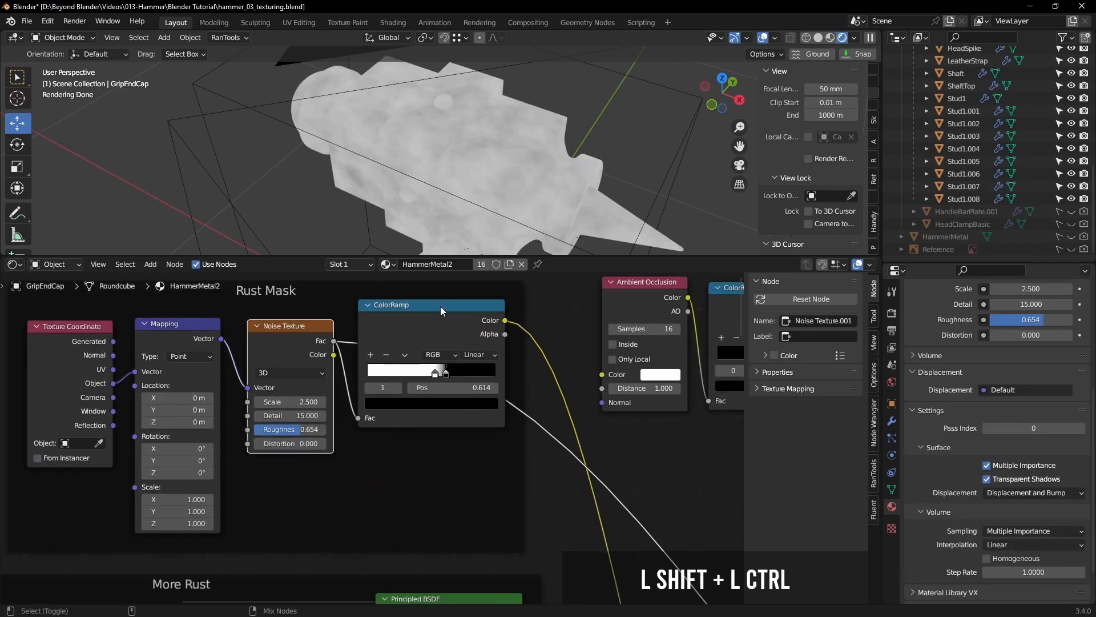
ctrl+shift+click(440, 306)
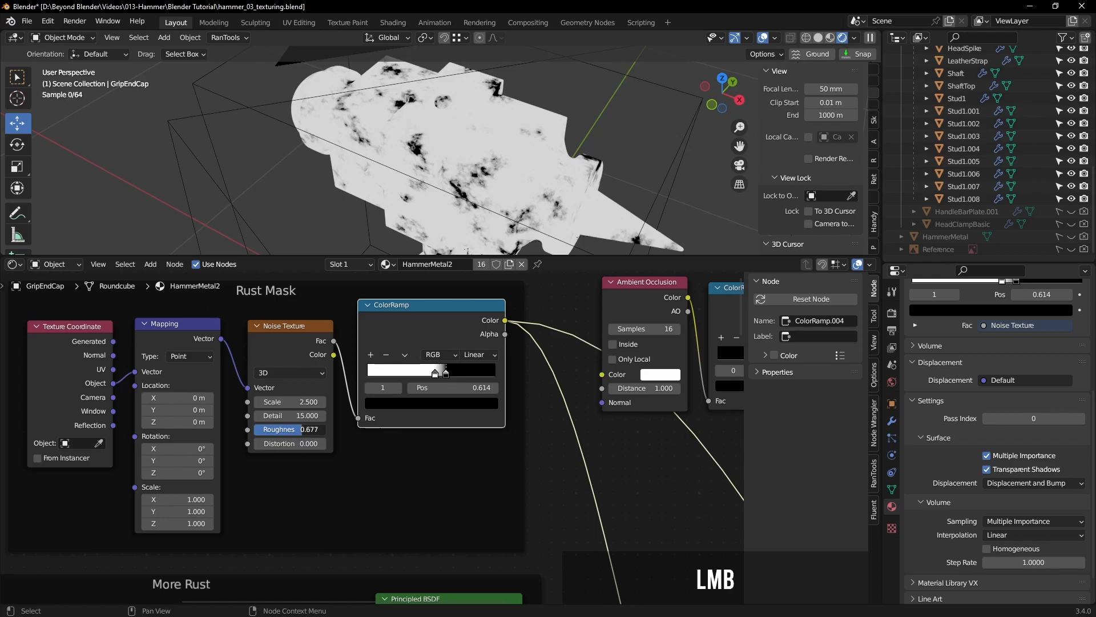
drag(300, 429, 310, 429)
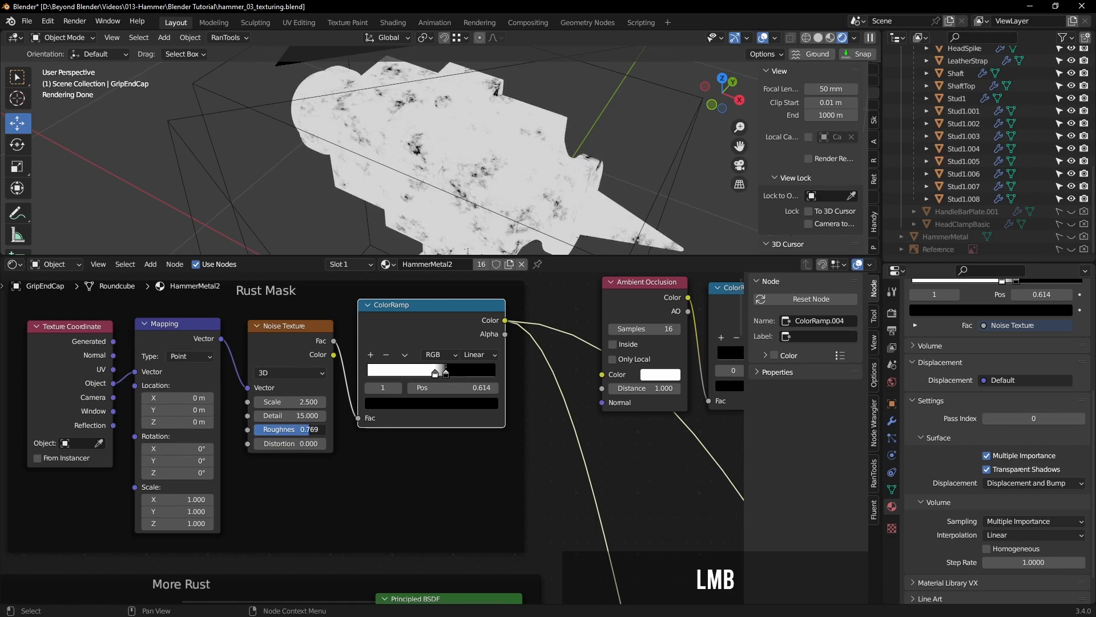
drag(310, 429, 308, 429)
Step: Return the preview to the final Mix Shader, check the hammer head from the front and save the file
scroll(490, 467, down, 6)
middle_drag(624, 496, 432, 373)
middle_drag(595, 473, 444, 324)
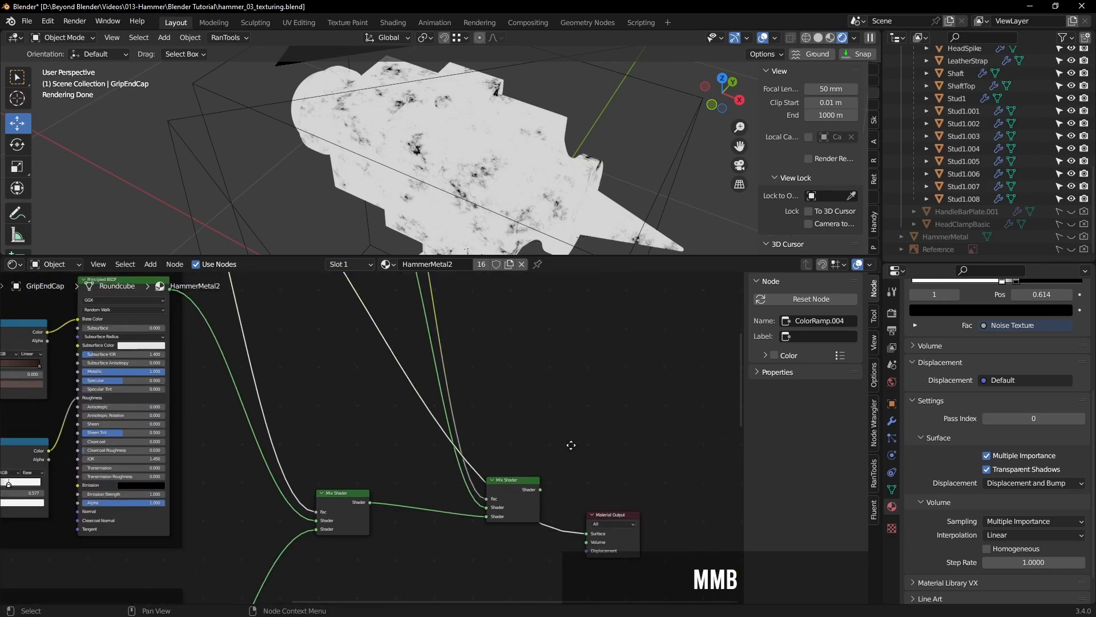
middle_drag(574, 449, 505, 369)
ctrl+shift+click(456, 411)
middle_drag(488, 175, 561, 142)
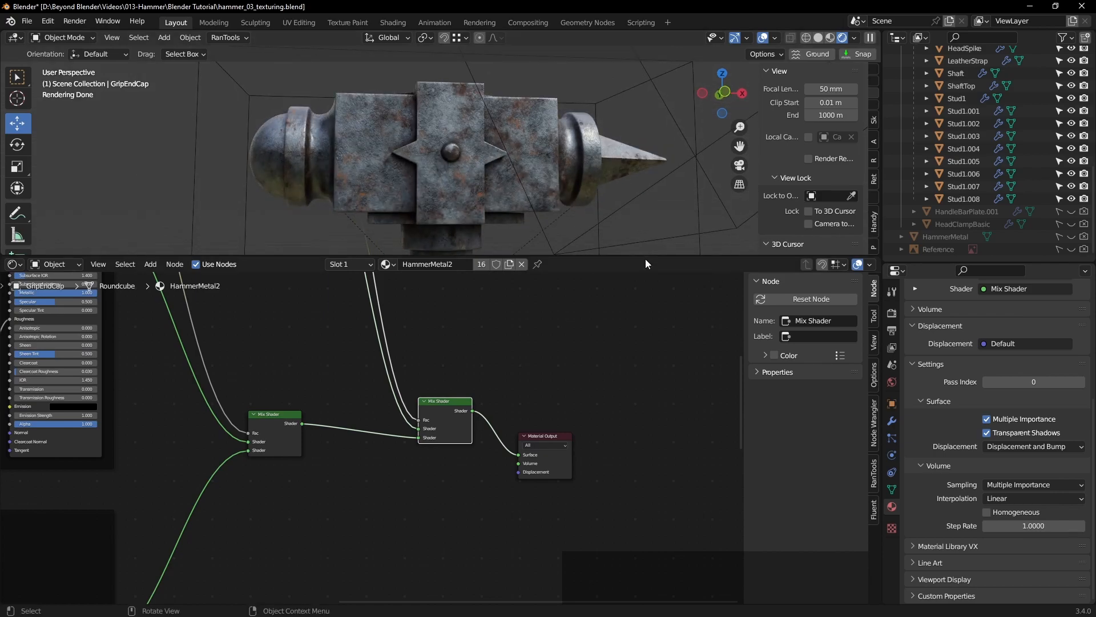
key(ctrl+s)
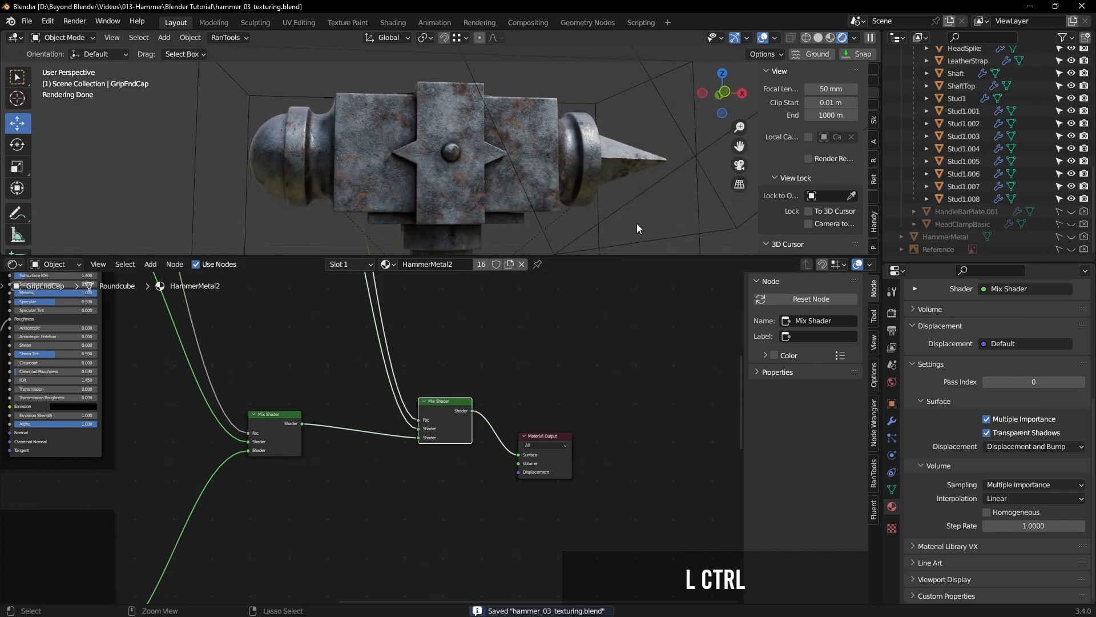
Step: Maximize the 3D viewport with overlays hidden and inspect the rusted metal on the whole hammer and close up on its head
key(ctrl+space)
shift+middle_drag(616, 454, 508, 270)
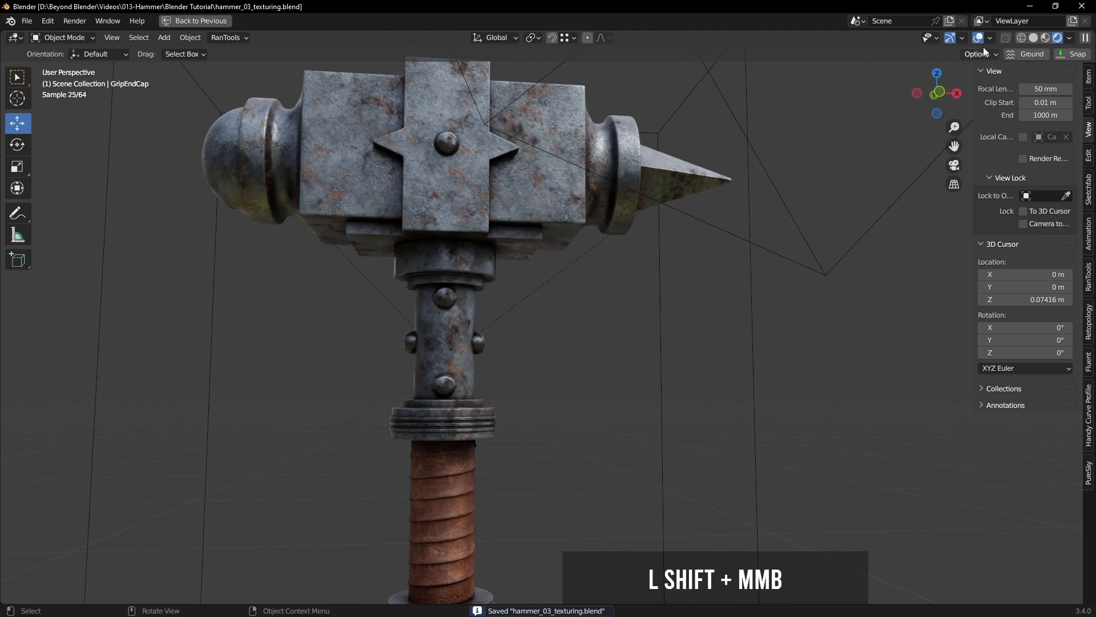
click(978, 38)
shift+middle_drag(659, 352, 661, 327)
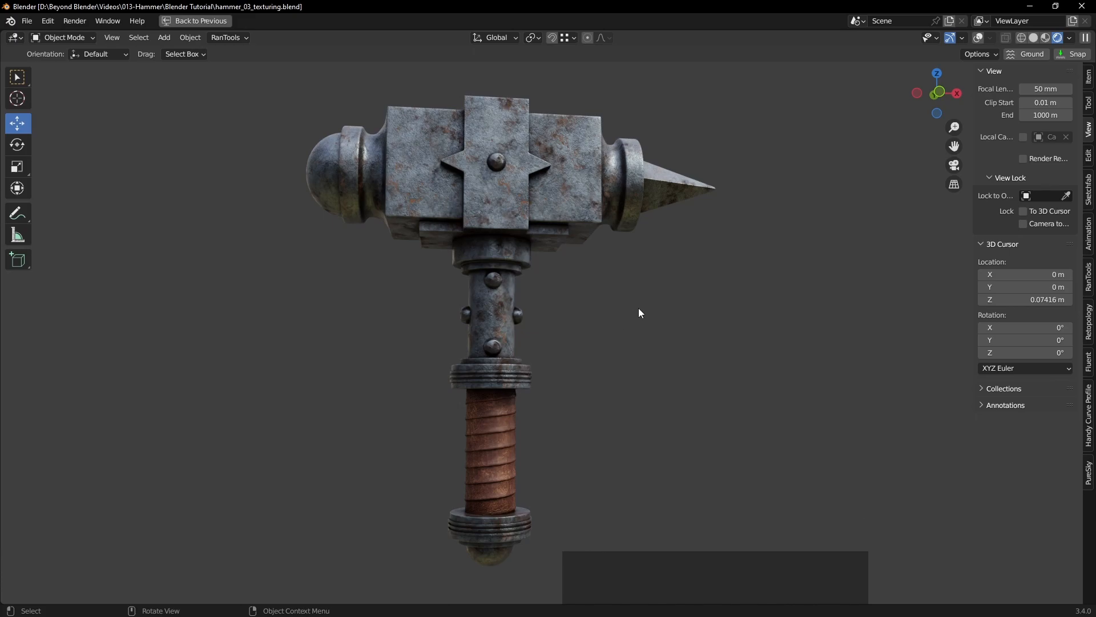
middle_drag(608, 319, 468, 310)
middle_drag(714, 310, 614, 324)
middle_drag(728, 312, 811, 326)
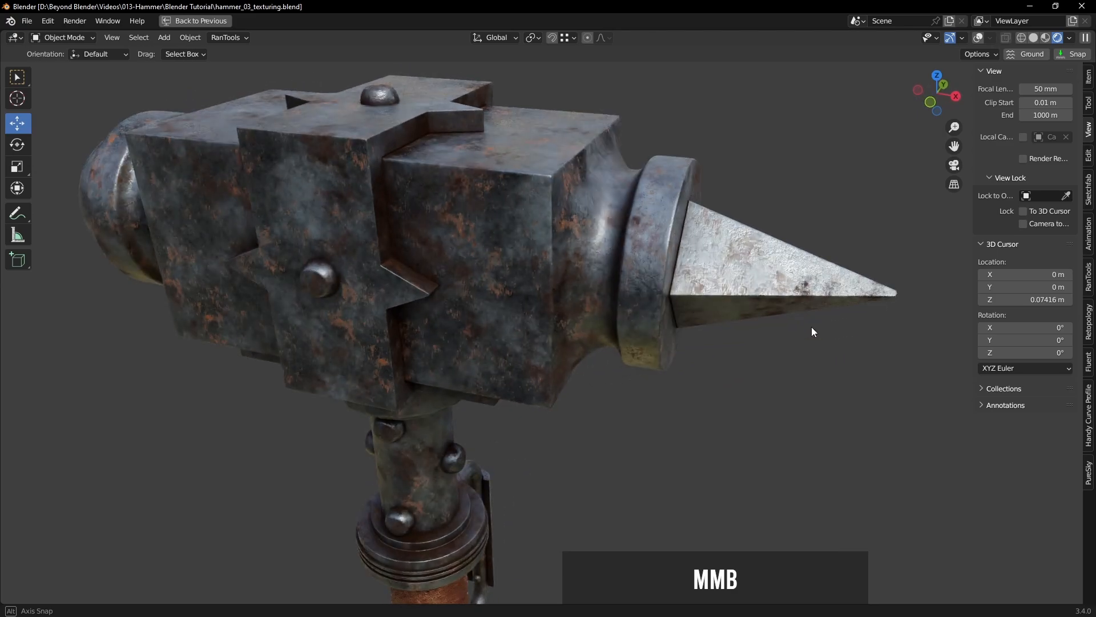
shift+middle_drag(751, 376, 786, 389)
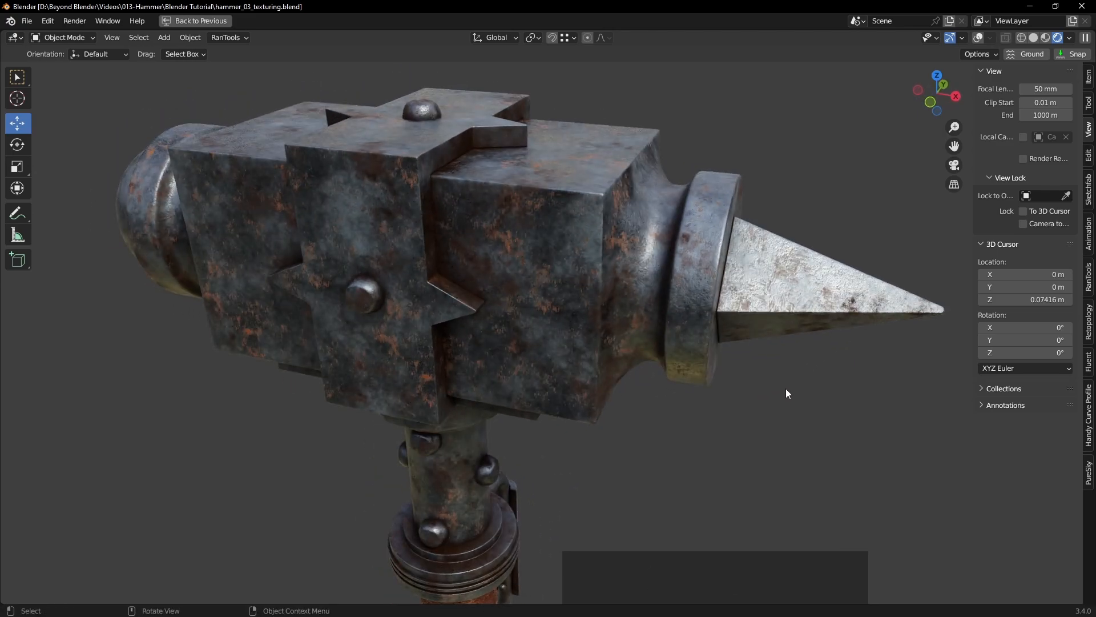
key(F12)
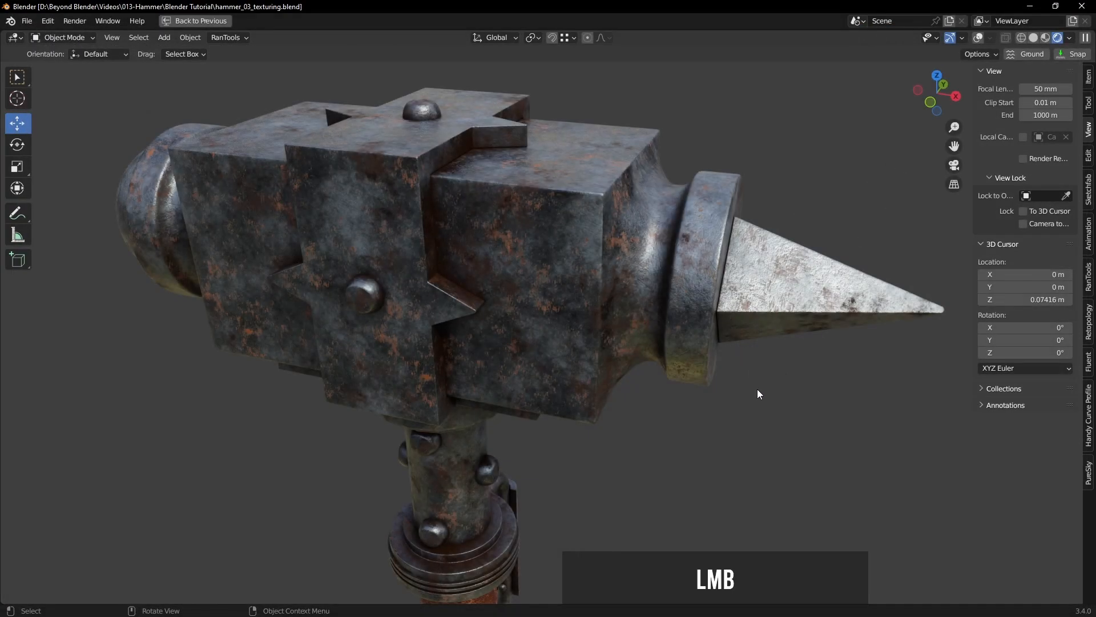
Step: Restore the split layout, enlarge the 3D viewport above the node editor and select the hammer's Head
key(ctrl+space)
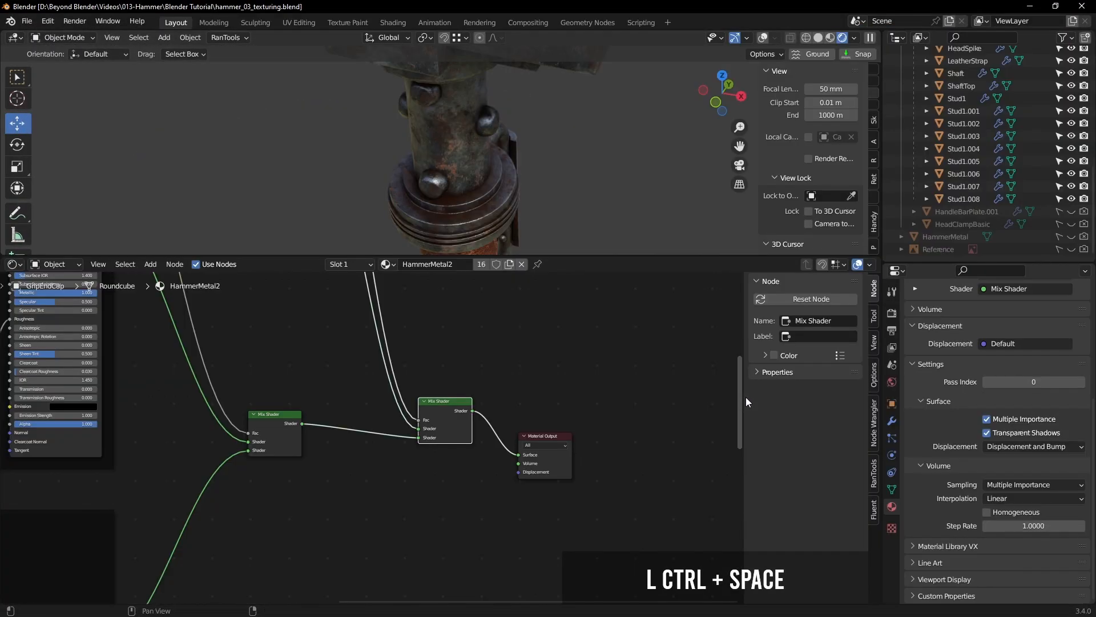
drag(553, 258, 561, 400)
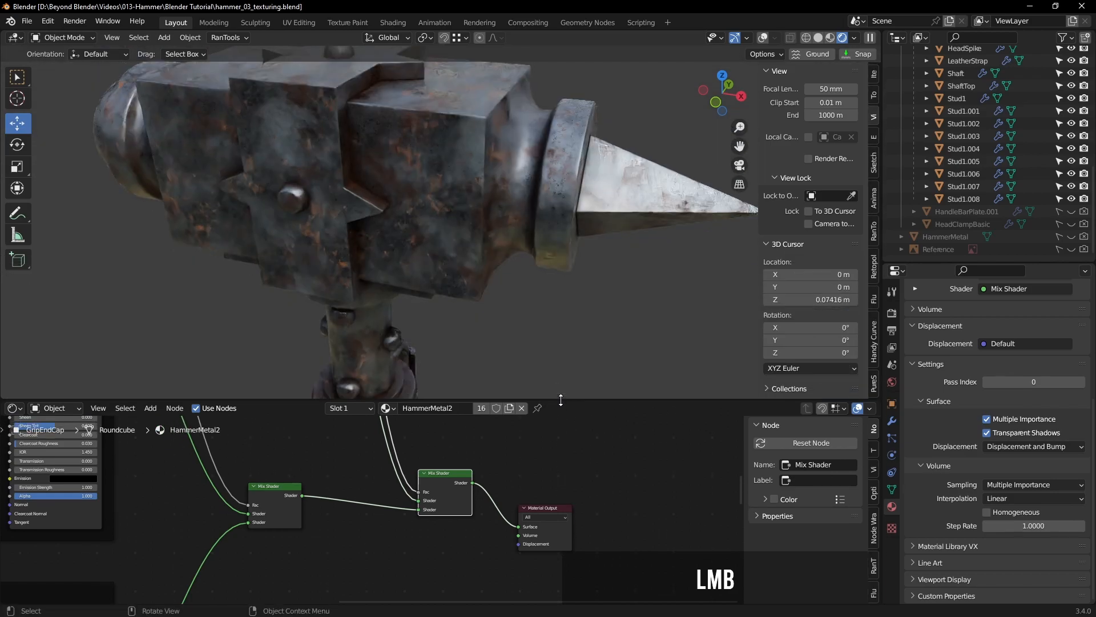
right_click(560, 400)
click(561, 400)
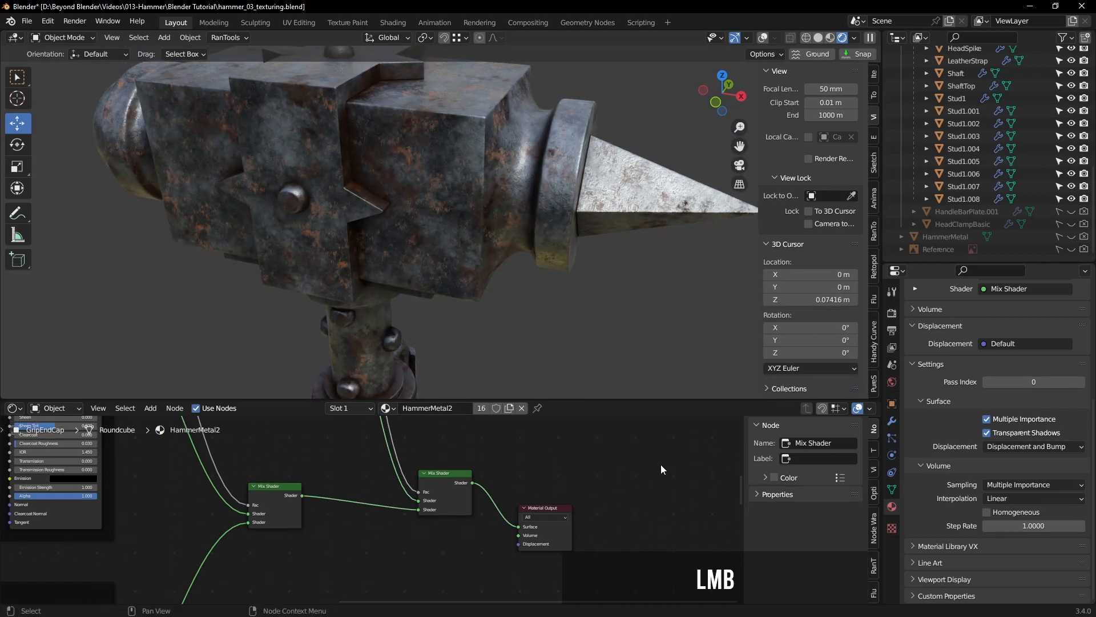
click(469, 187)
click(582, 471)
Step: Review the HammerMetal2 node tree full screen, covering the Metal, More Rust and Rust Mask frames
key(ctrl+space)
scroll(514, 454, down, 2)
shift+middle_drag(503, 458, 721, 230)
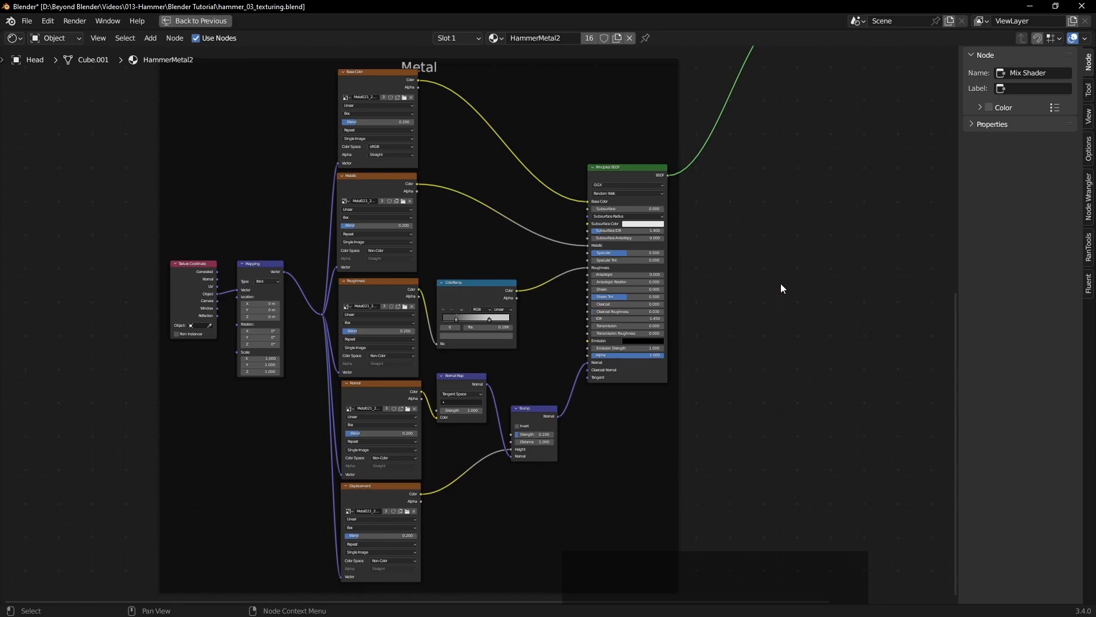
shift+middle_drag(799, 211, 653, 527)
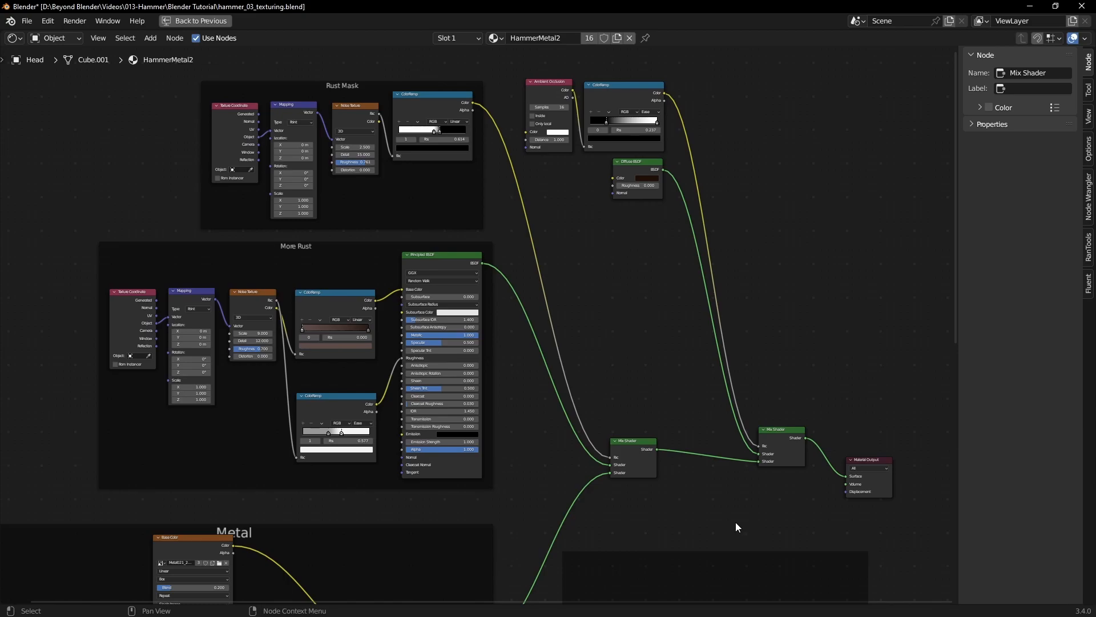
key(ctrl+space)
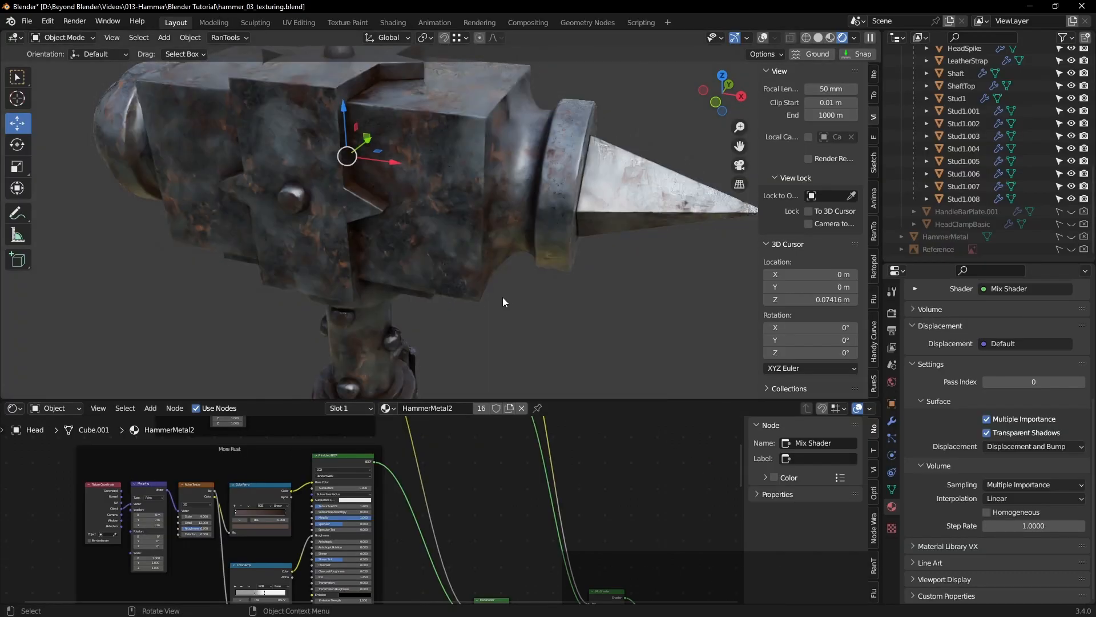
Step: Select the leather strap on the grip and examine its HammerLeather node tree full screen
shift+middle_drag(478, 344, 540, 134)
click(435, 264)
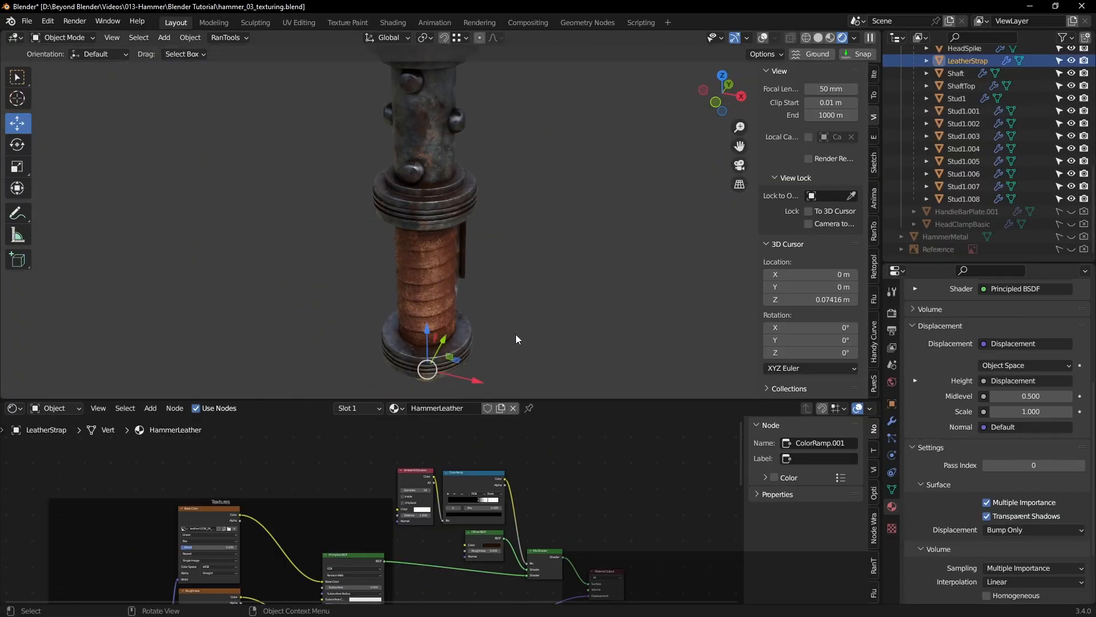
click(508, 267)
shift+middle_drag(543, 179, 536, 336)
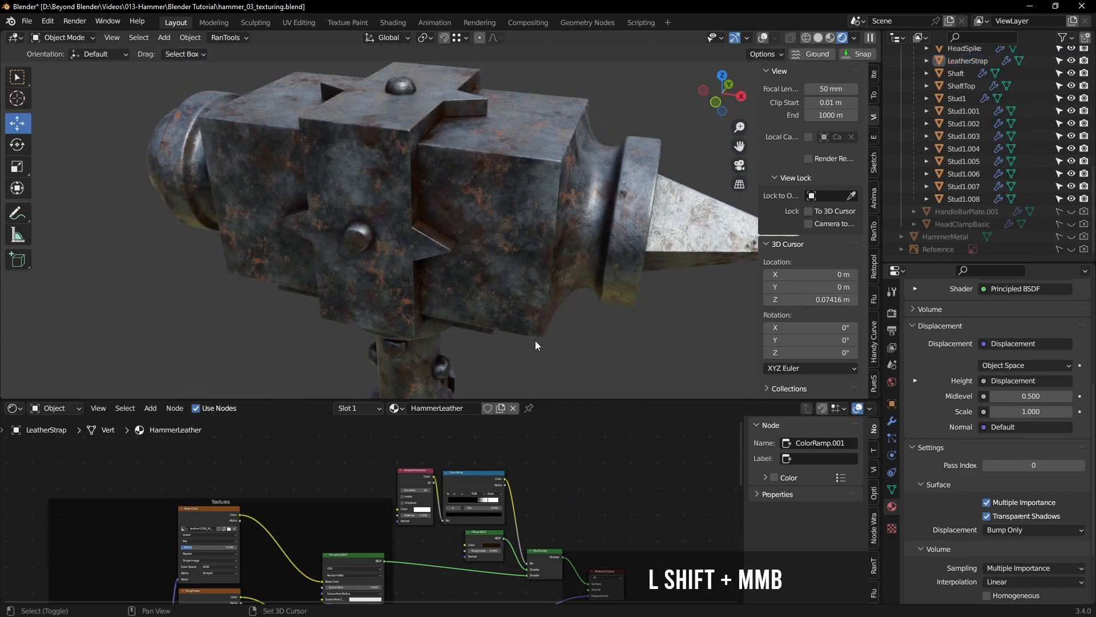
key(ctrl+space)
shift+middle_drag(571, 455, 694, 285)
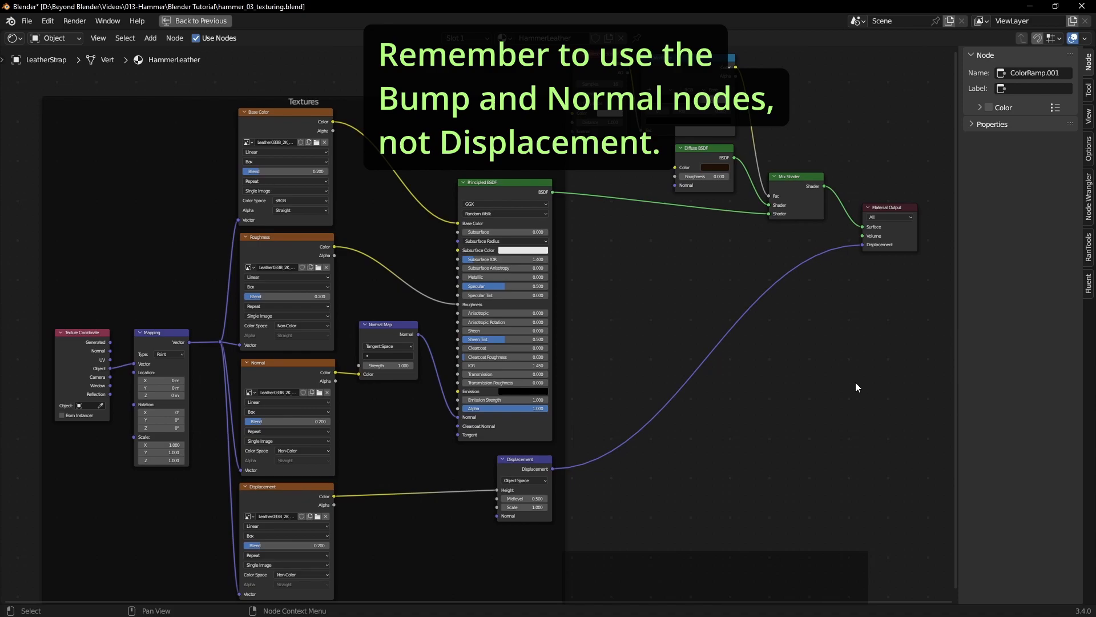
key(ctrl+space)
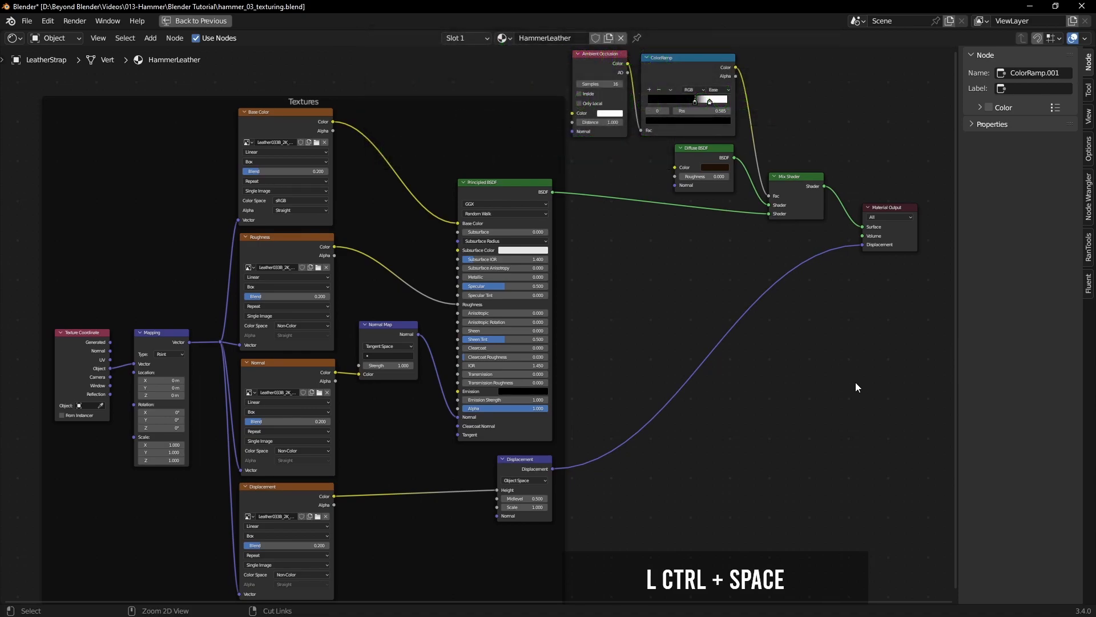
Step: Merge the node editor area into the 3D viewport, frame the whole hammer and save the file
middle_drag(558, 293, 570, 344)
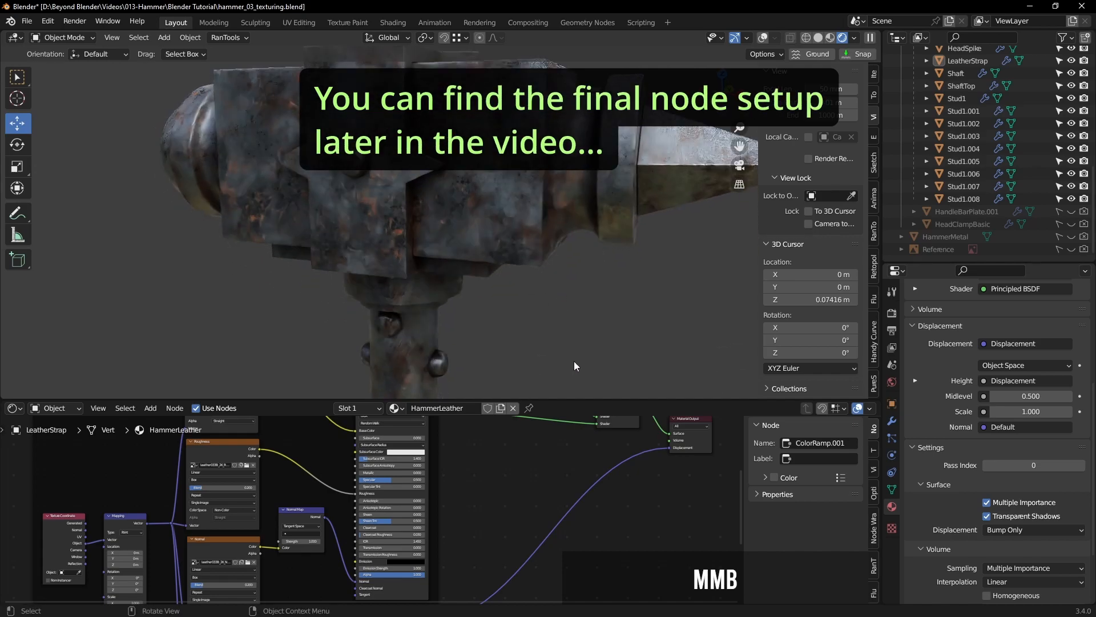
right_click(580, 401)
click(580, 400)
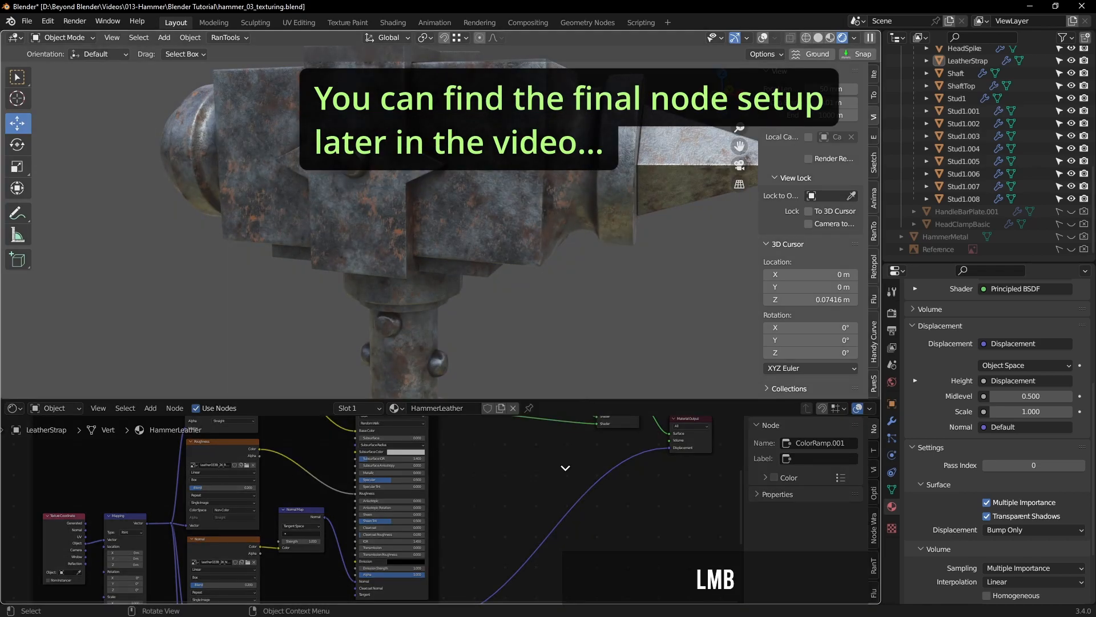
click(562, 465)
shift+middle_drag(588, 423, 570, 340)
scroll(590, 334, down, 2)
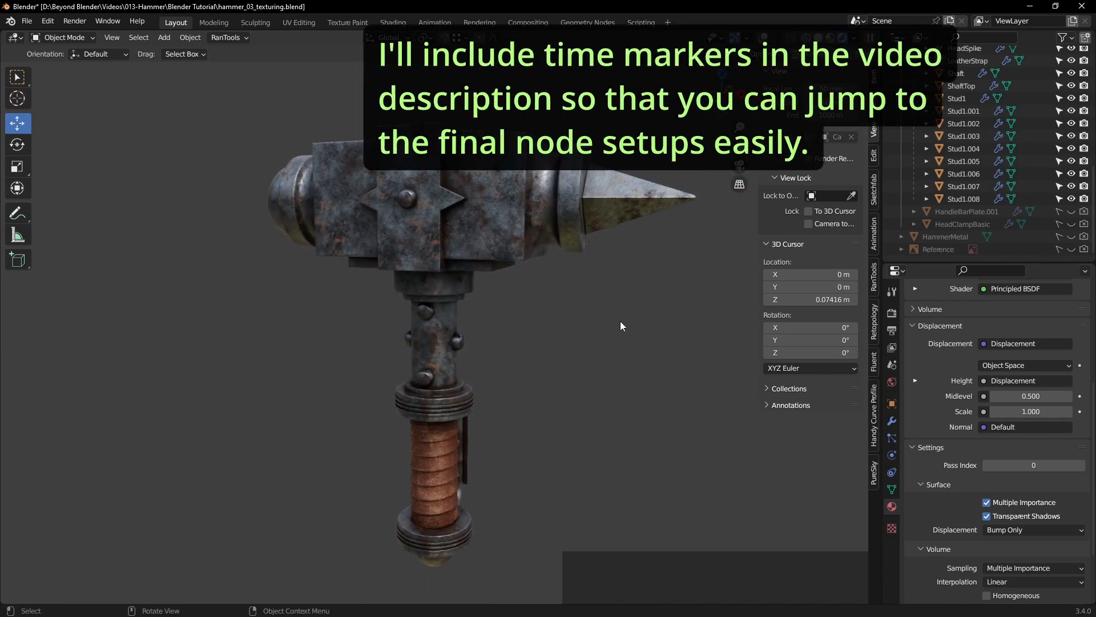
key(ctrl+s)
Step: Turn the viewport overlays back on and select the box-shaped Empty surrounding the hammer
click(763, 38)
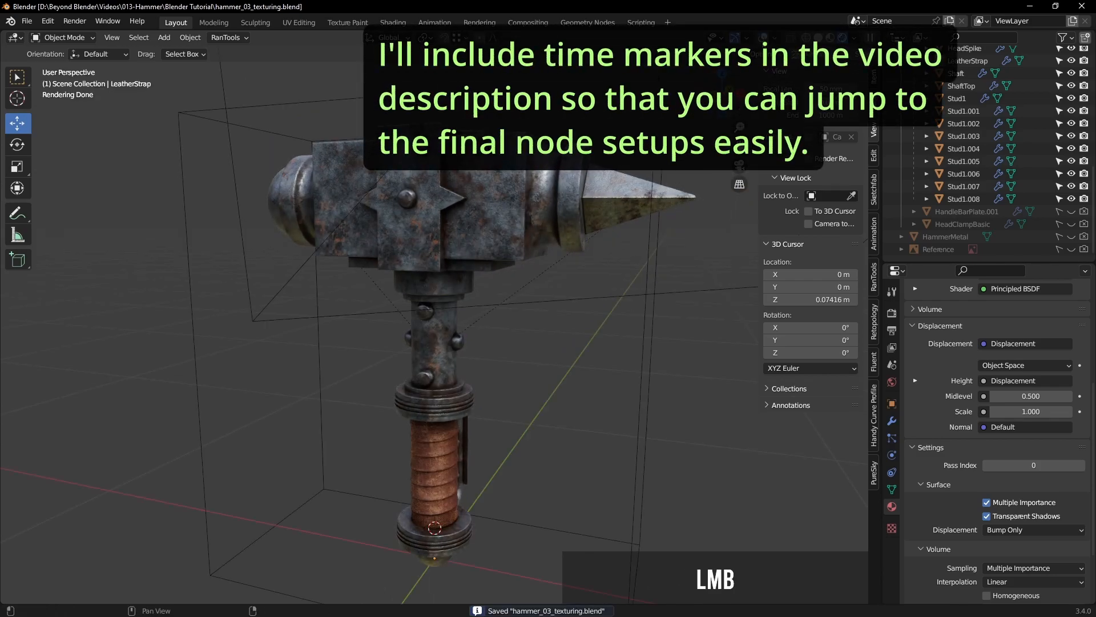
click(641, 355)
middle_drag(659, 393, 604, 405)
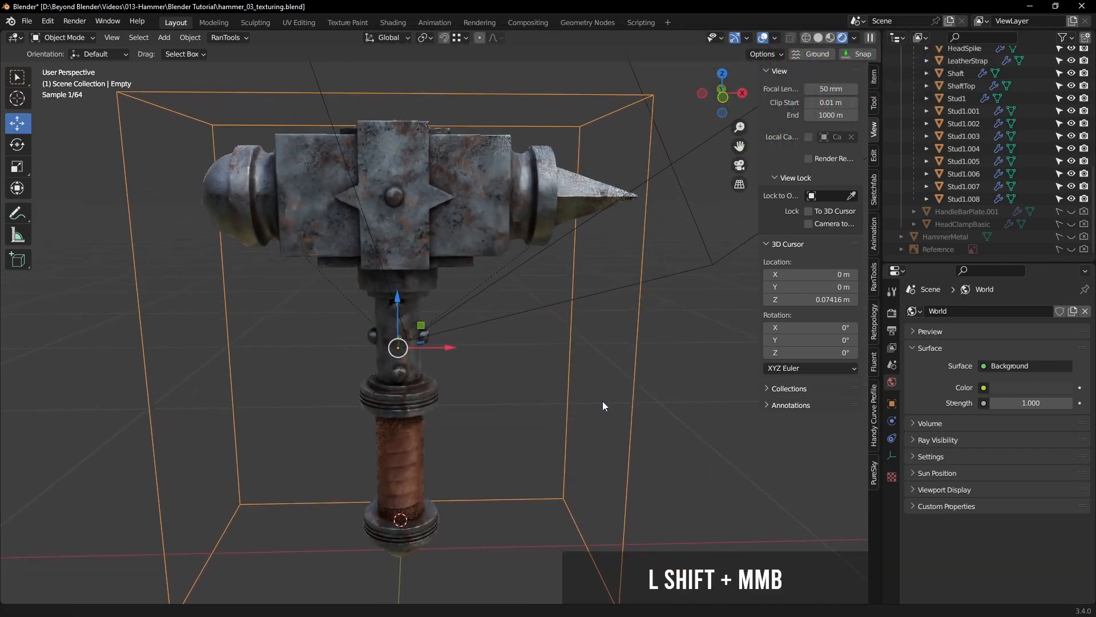
scroll(602, 396, down, 1)
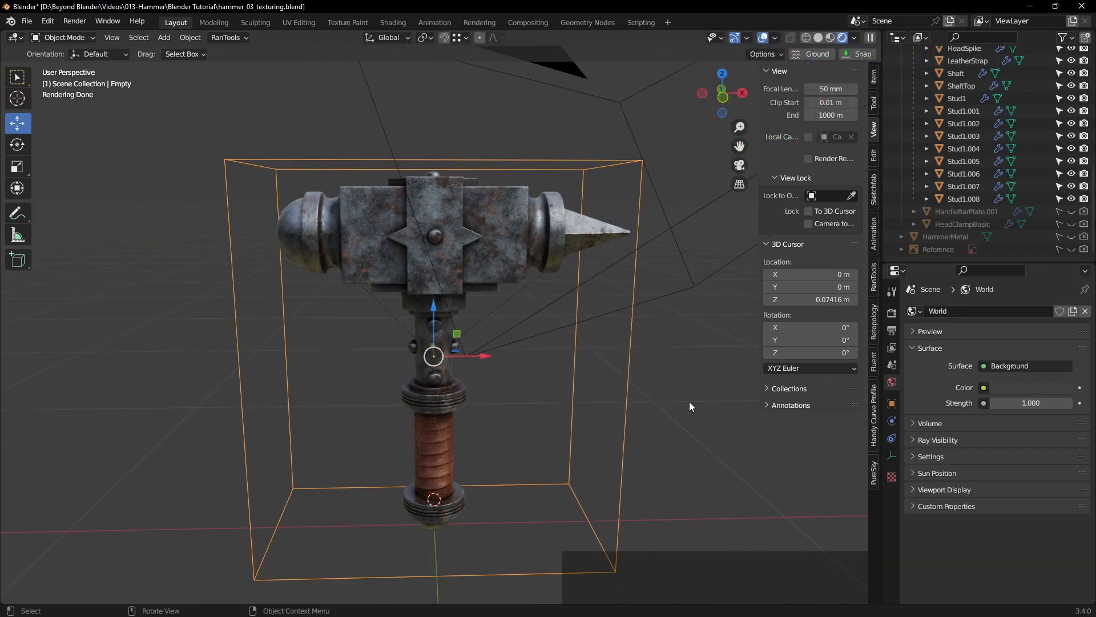
Step: Try scaling the Empty down and rotating it freely to check that the hammer follows it
key(s)
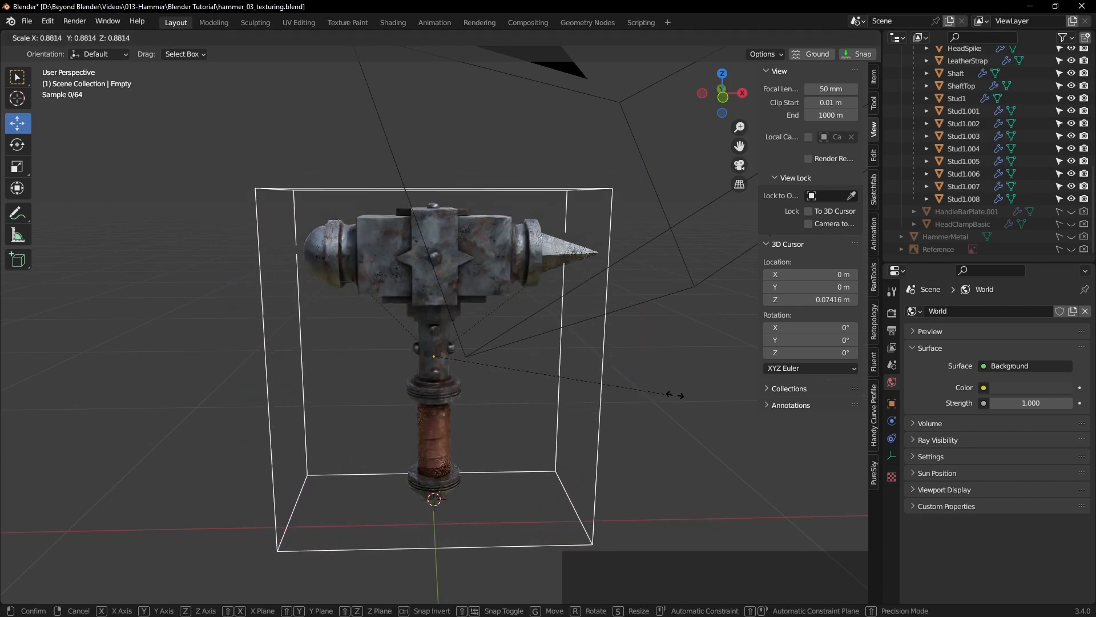
right_click(676, 388)
click(684, 407)
middle_drag(684, 406, 642, 372)
click(627, 347)
key(r)
key(r)
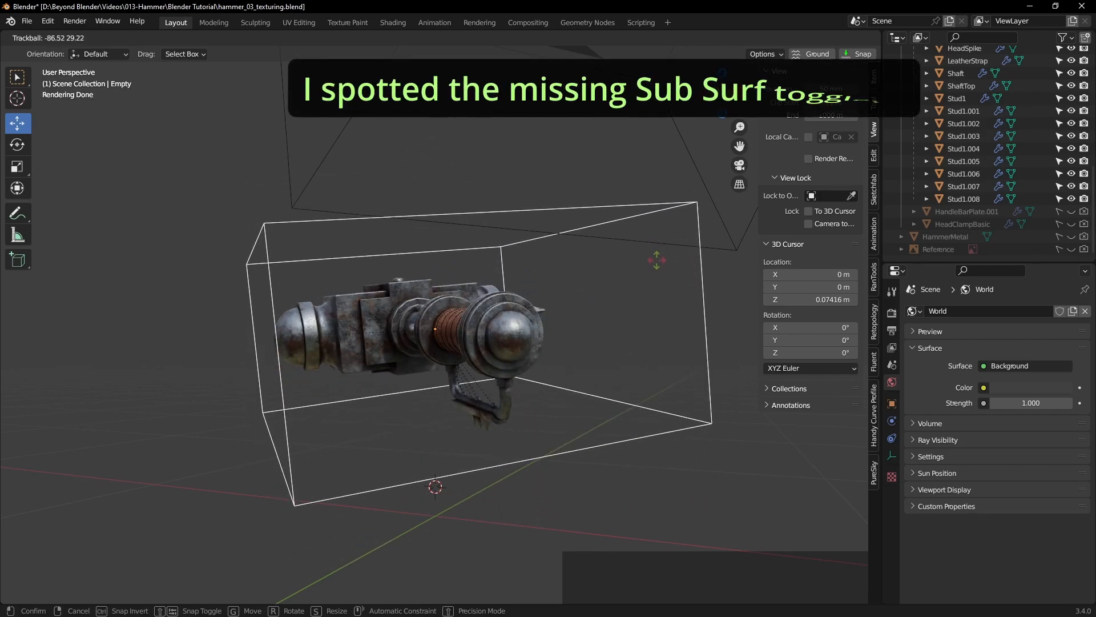
right_click(554, 290)
Step: Turn on viewport display for the Subdivision modifier of the ShaftTop collar beneath the hammer head, and deselect it
scroll(492, 284, up, 5)
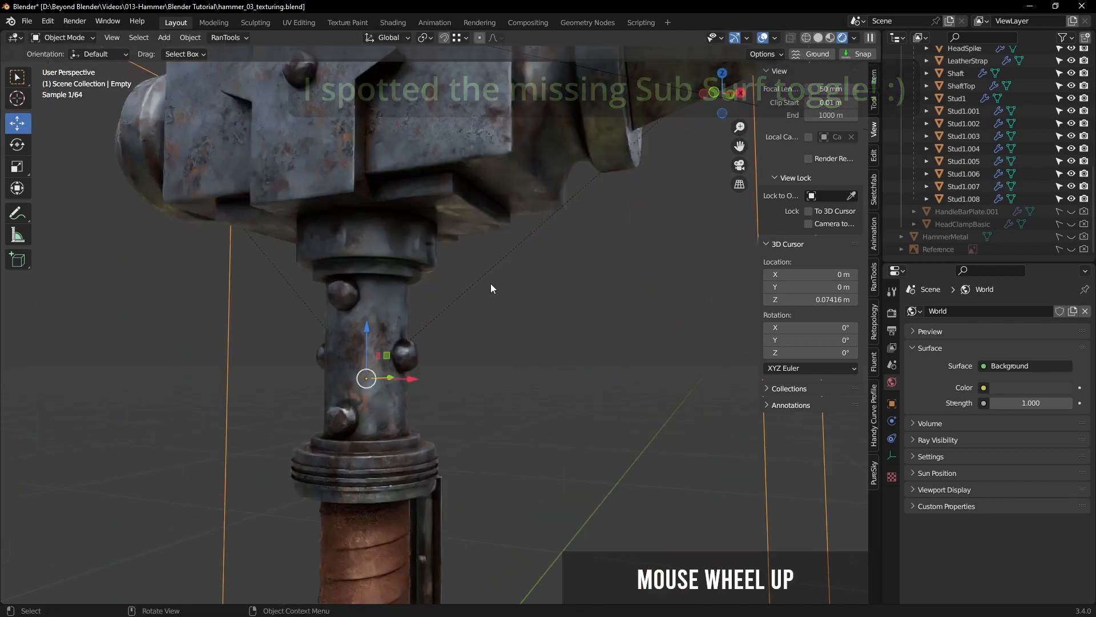
click(419, 258)
click(892, 421)
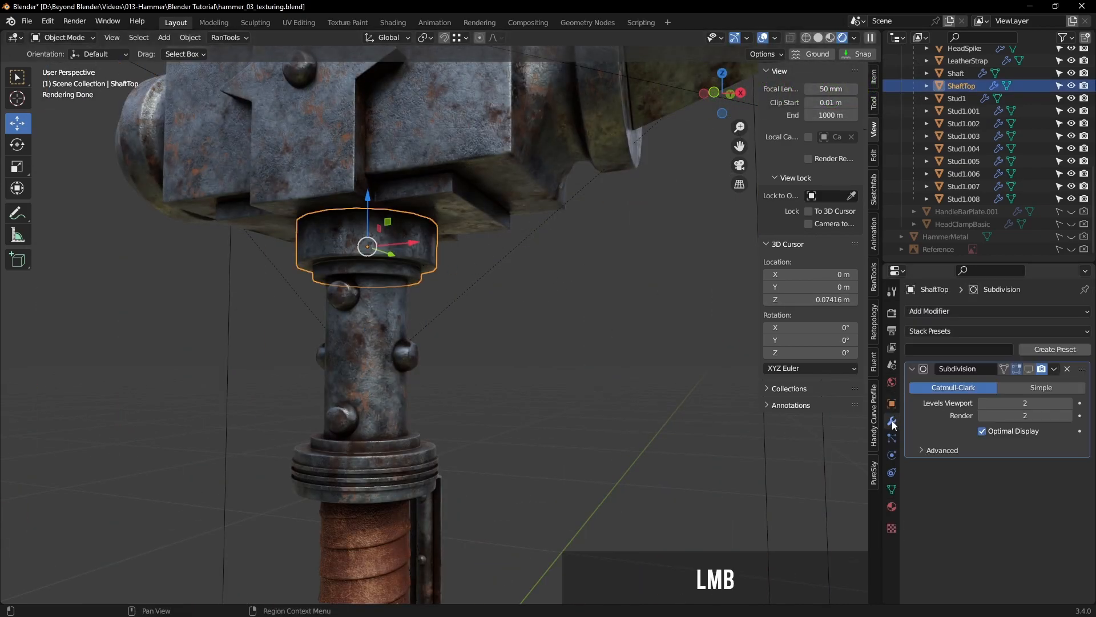
click(1029, 369)
click(533, 341)
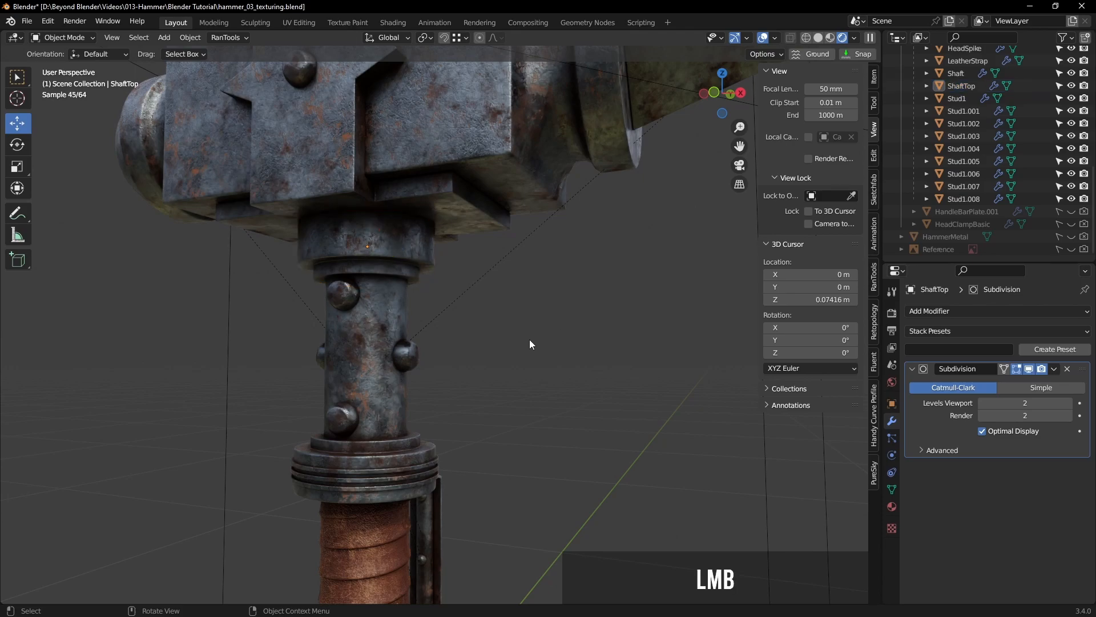
Step: Try a free rotation of the Empty to inspect the textured hammer from other sides
scroll(536, 342, down, 3)
shift+middle_drag(549, 363, 564, 344)
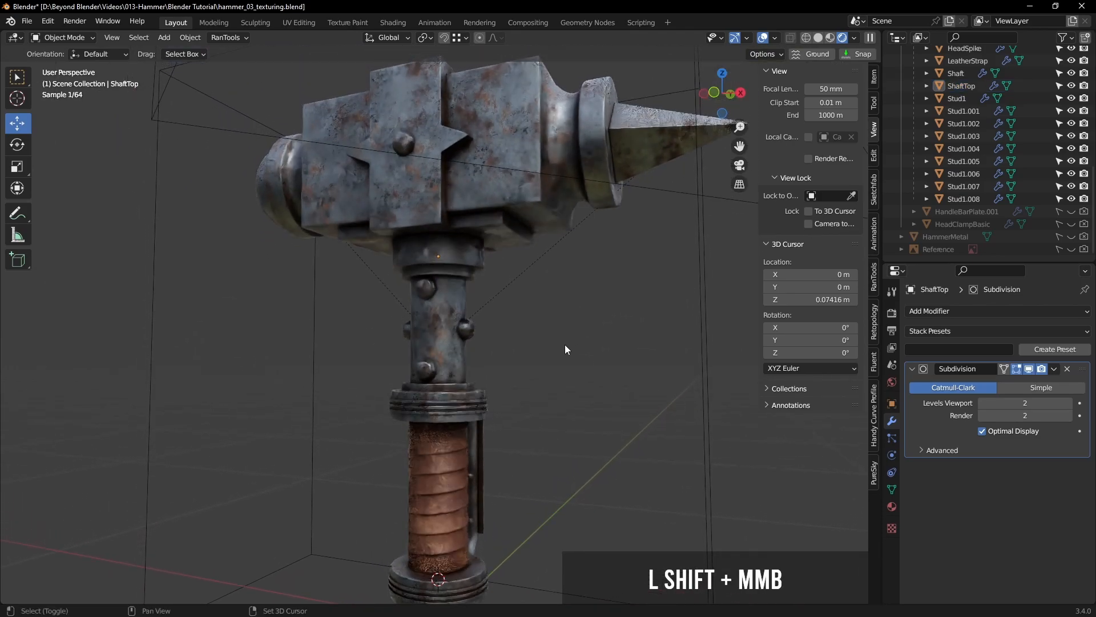
click(701, 337)
key(r)
key(r)
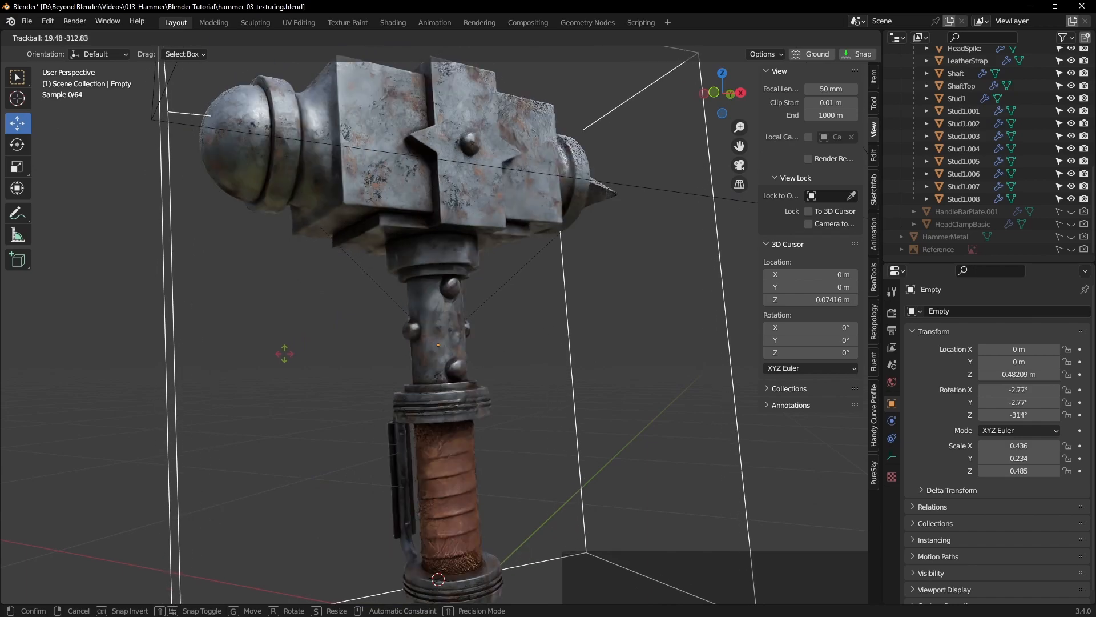
right_click(286, 367)
Step: Deselect the Empty with the whole hammer in view and save the file
scroll(438, 361, down, 2)
click(671, 364)
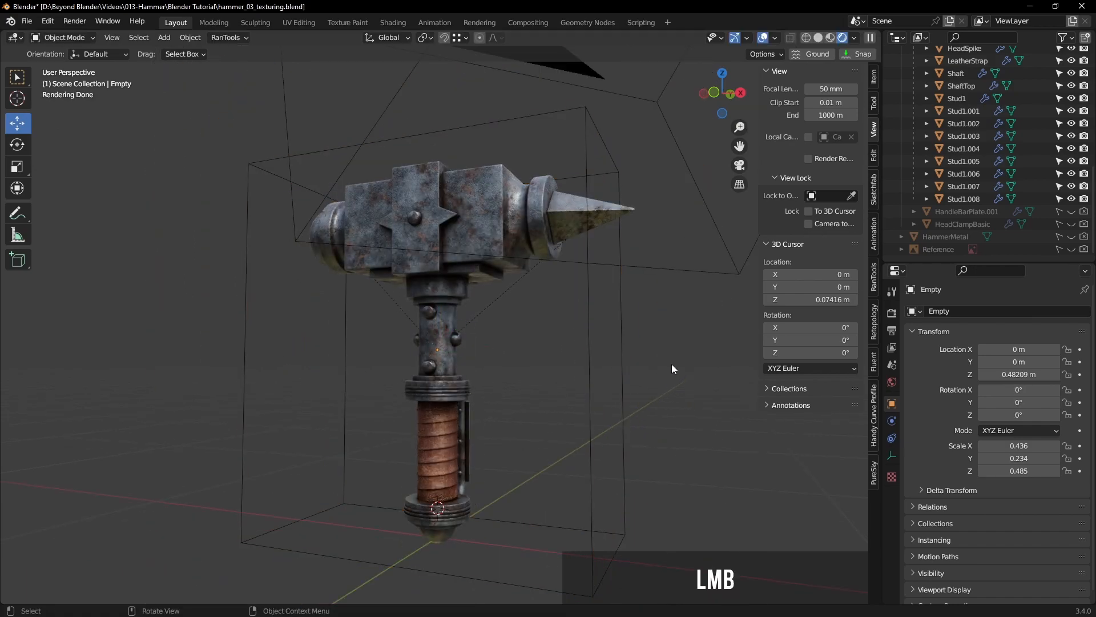
shift+middle_drag(672, 352, 673, 343)
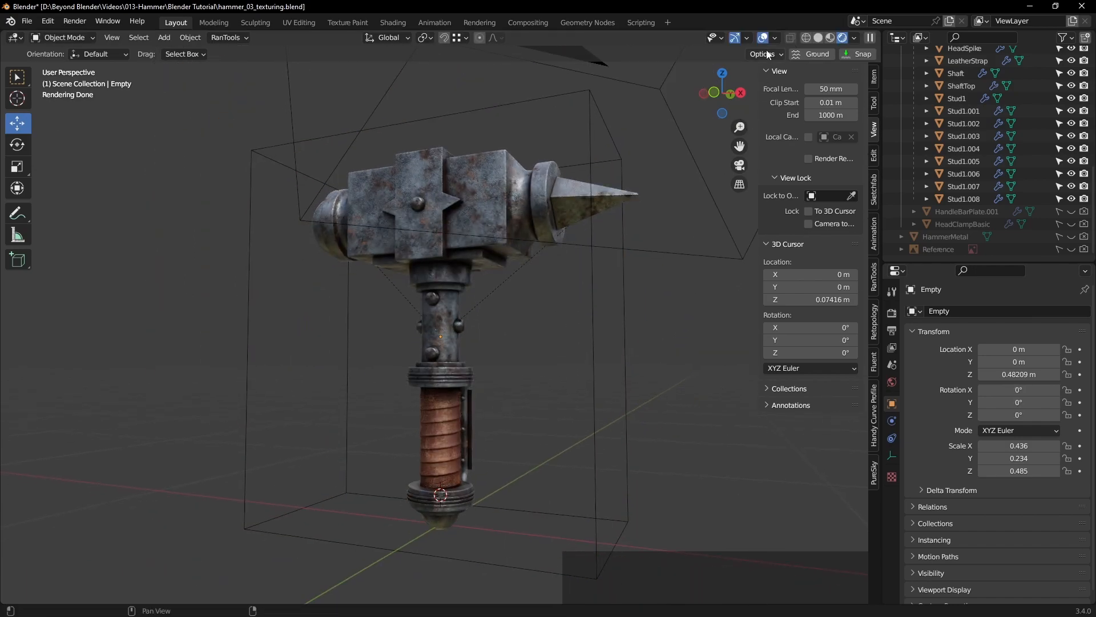
key(ctrl+s)
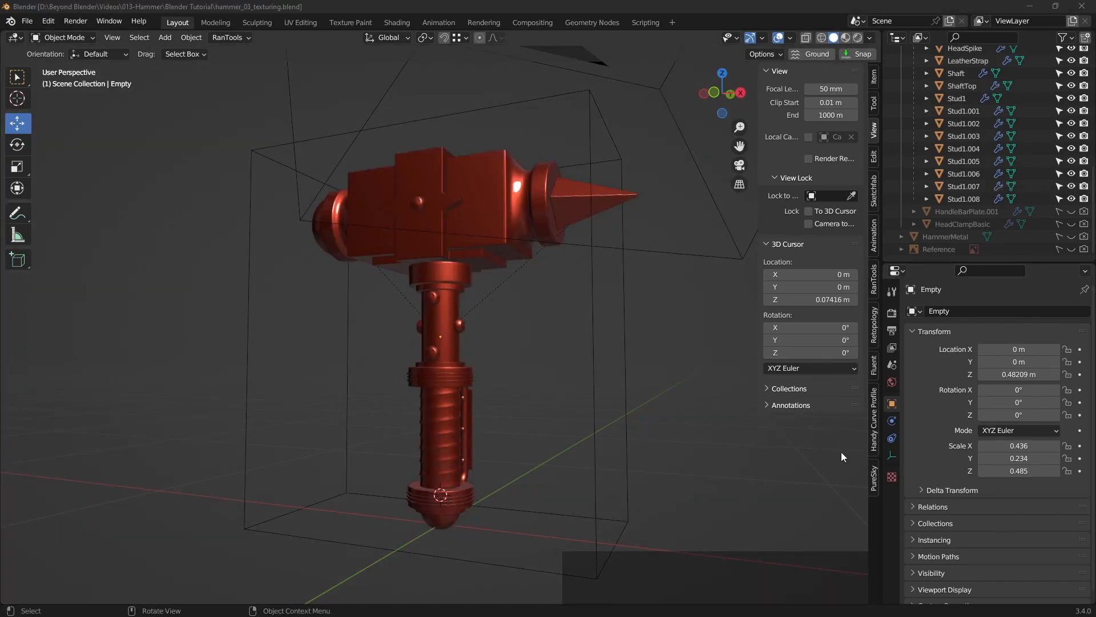
Step: Select the leather strap and split the viewport to show its HammerLeather node tree in an enlarged Shader Editor below
middle_drag(680, 394, 693, 340)
scroll(630, 432, up, 5)
click(365, 296)
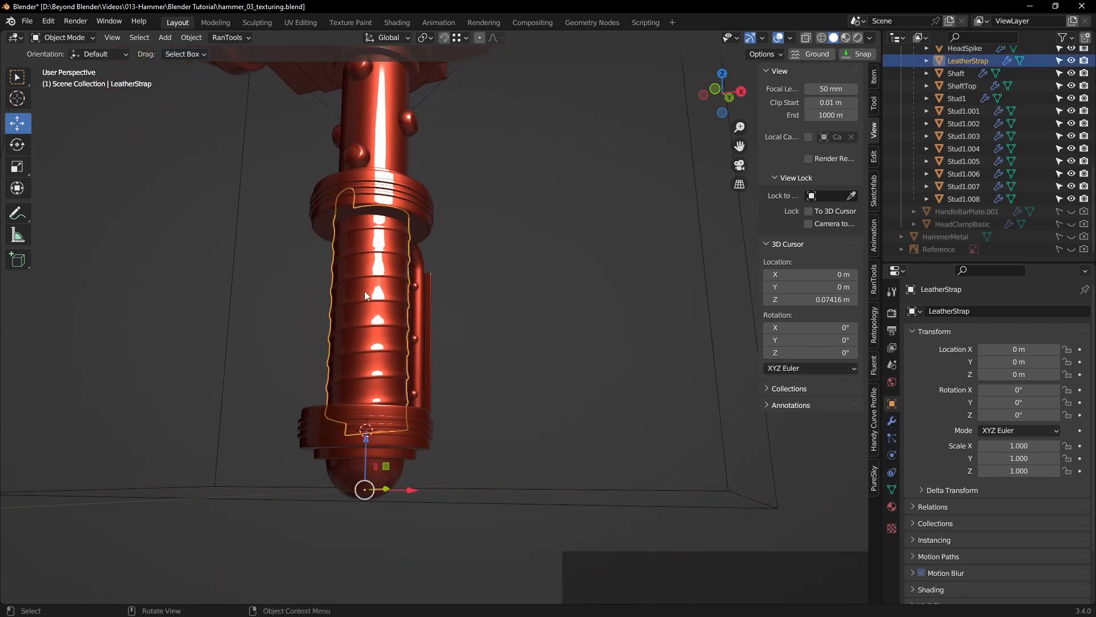
drag(878, 29, 514, 313)
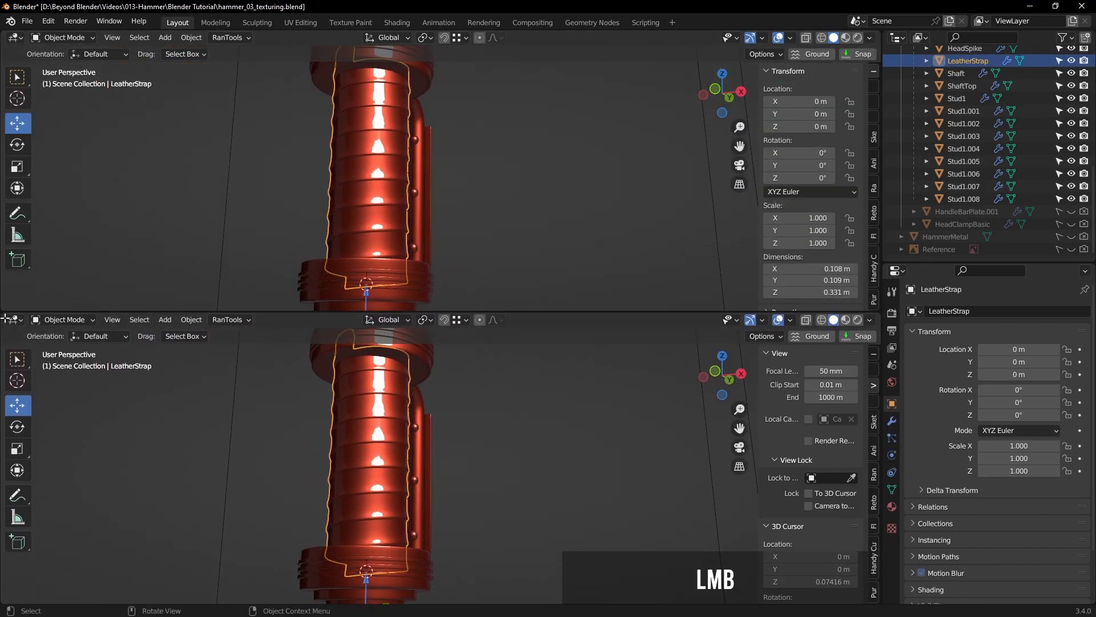
click(14, 319)
click(46, 436)
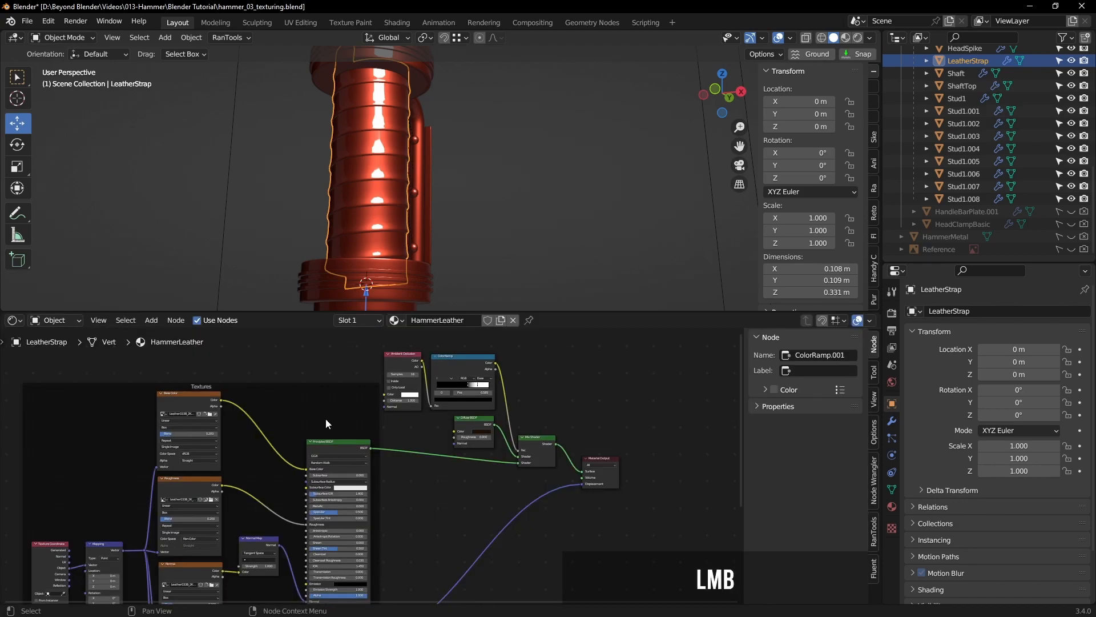
drag(569, 313, 604, 222)
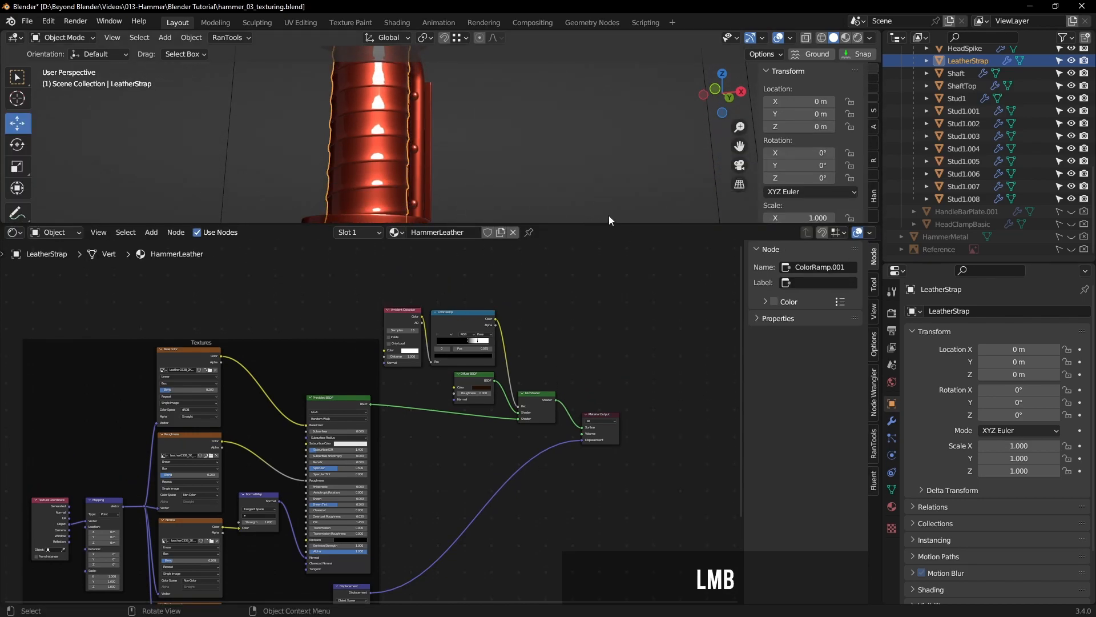
Step: Set the HammerLeather material's surface displacement method to Displacement and Bump
click(890, 506)
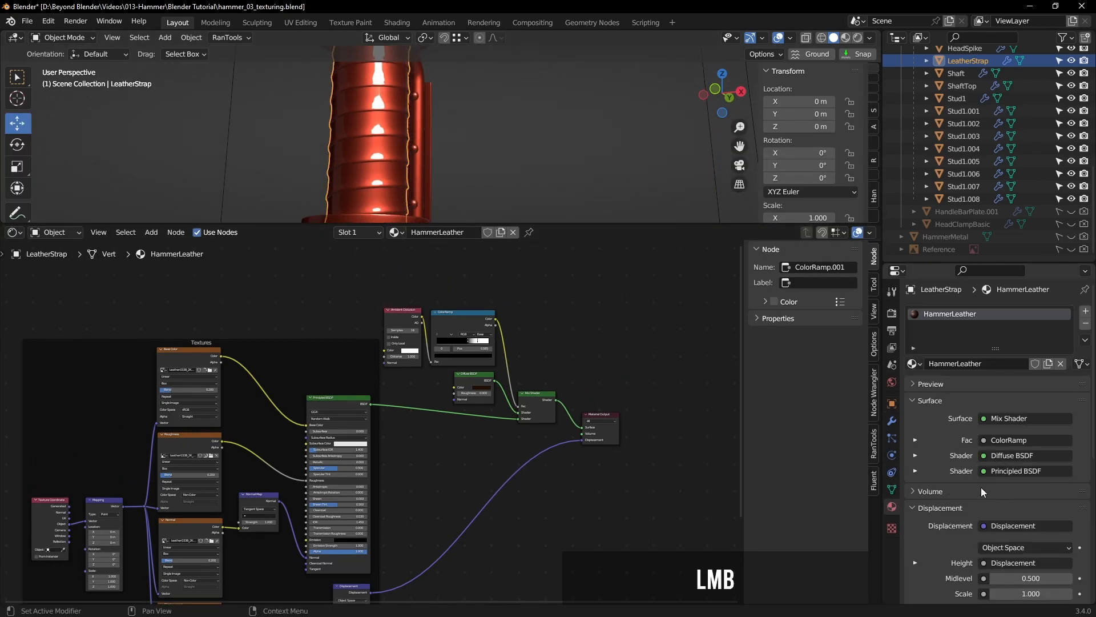
scroll(994, 481, down, 5)
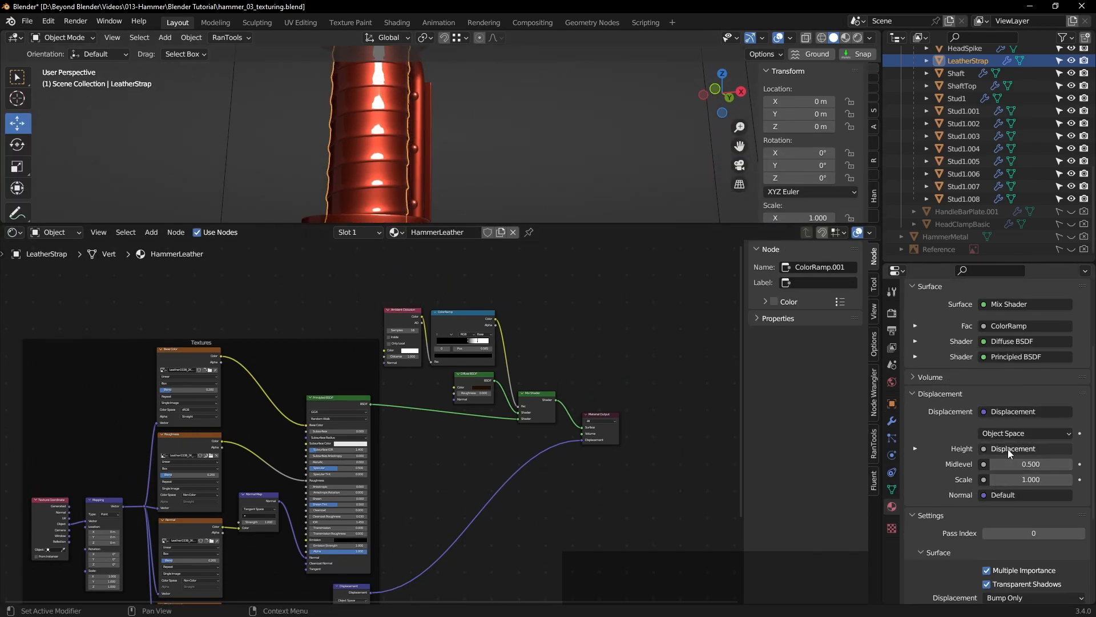
scroll(1009, 449, down, 6)
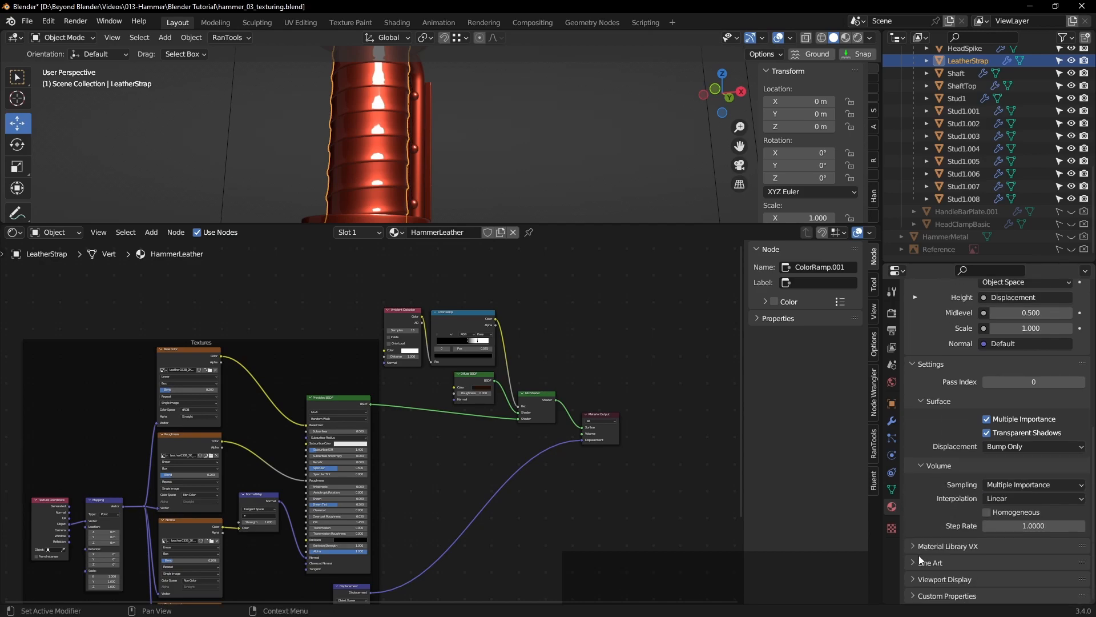
click(1006, 445)
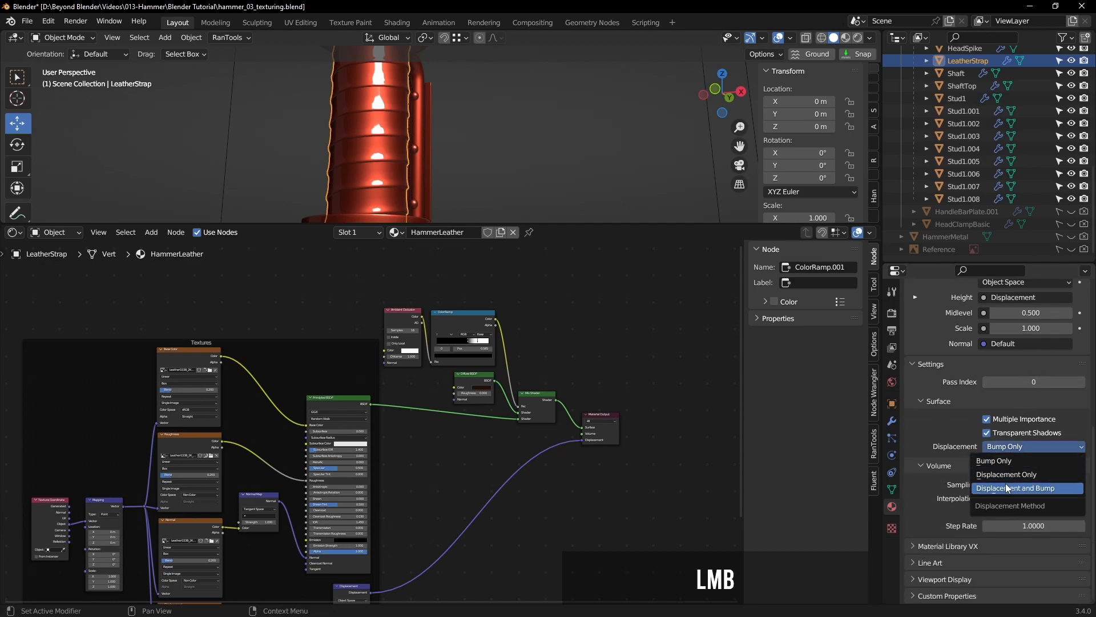
click(1002, 486)
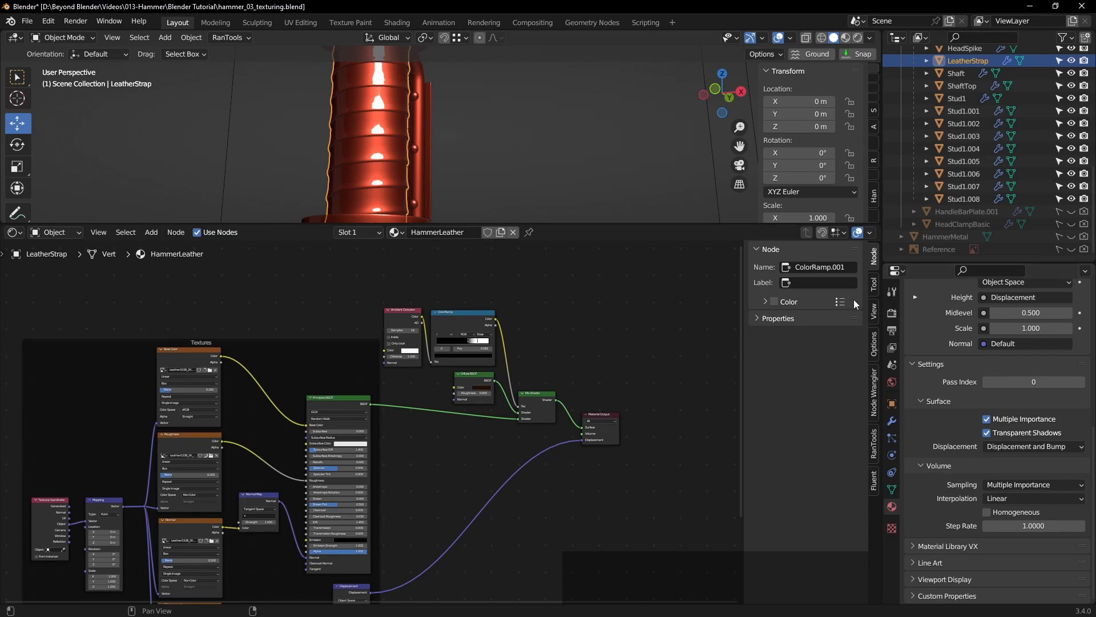
Step: Switch the viewport to rendered shading and disconnect the Displacement node from the Material Output
click(858, 37)
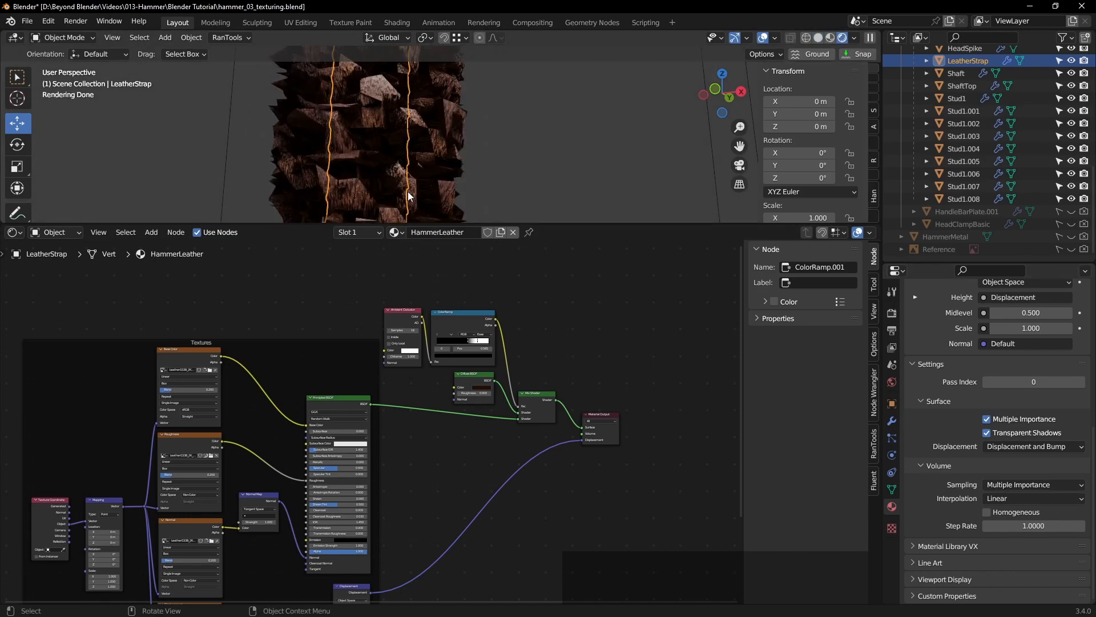
shift+middle_drag(495, 433, 594, 399)
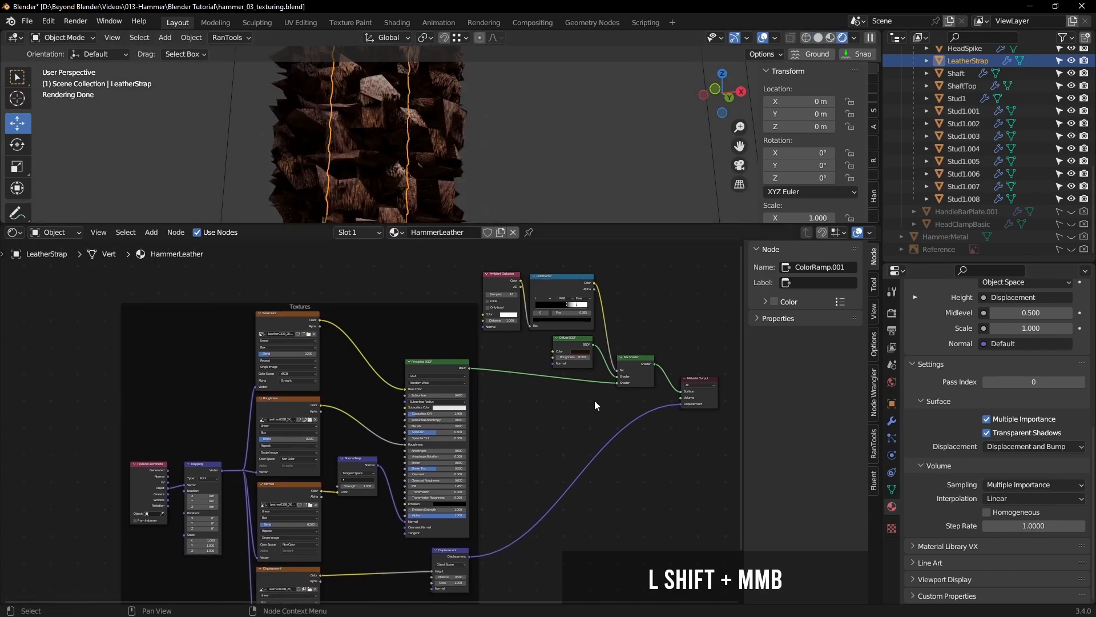
scroll(594, 399, up, 4)
shift+middle_drag(659, 423, 558, 400)
scroll(558, 403, down, 1)
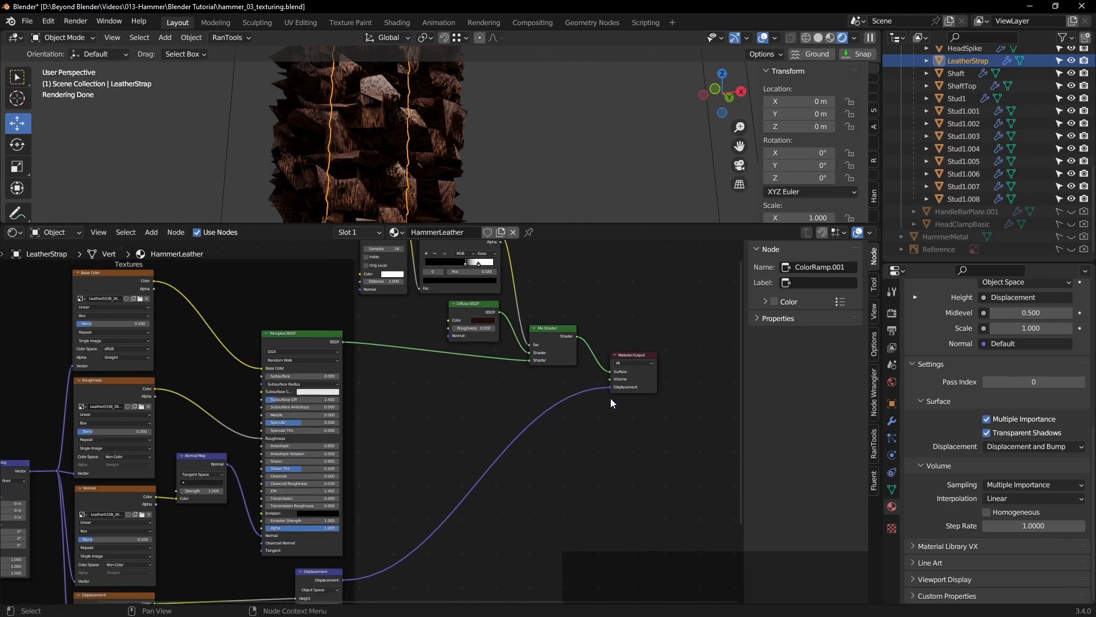
drag(608, 387, 599, 399)
Step: Move the Displacement node closer to the displacement texture, beneath the Normal Map node
shift+middle_drag(514, 461, 584, 344)
scroll(536, 426, up, 2)
shift+middle_drag(536, 426, 662, 451)
drag(416, 299, 407, 354)
drag(583, 465, 492, 467)
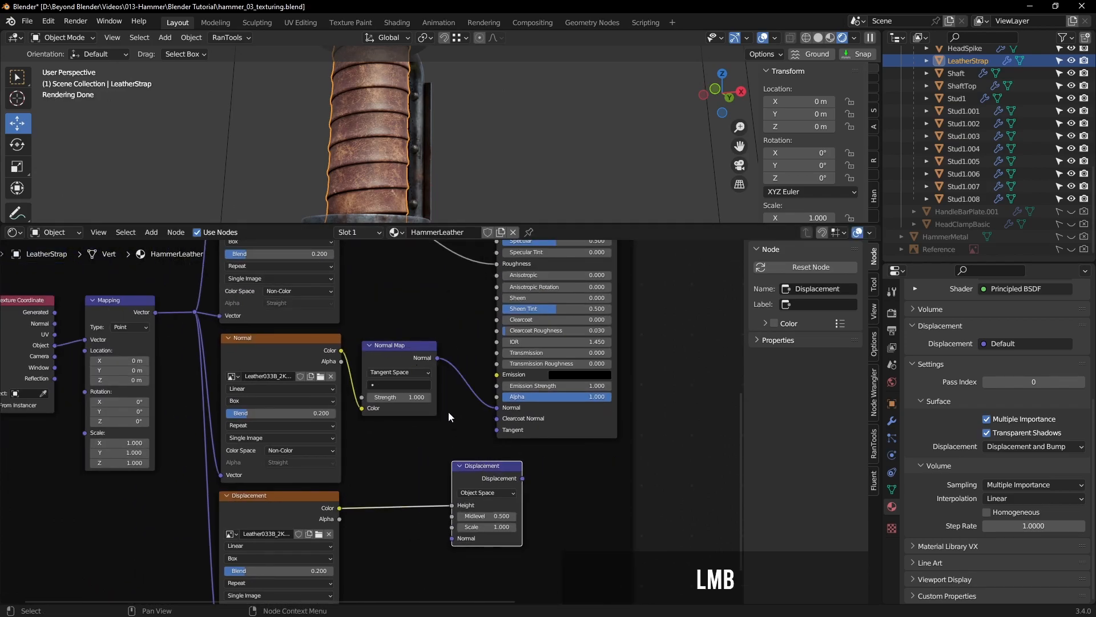
drag(437, 358, 444, 526)
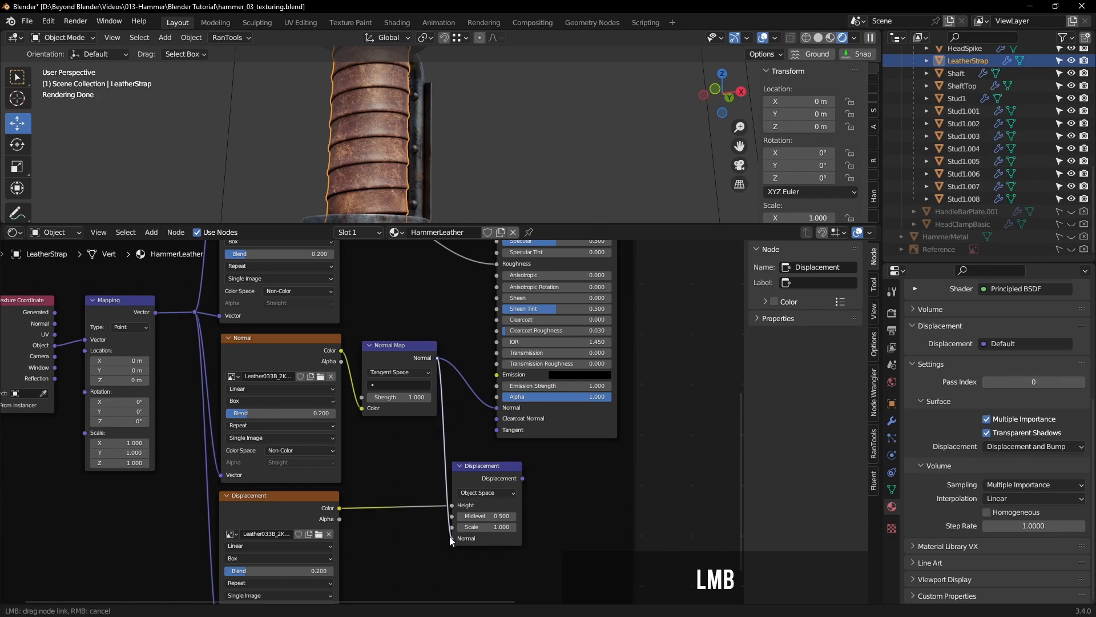
drag(419, 428, 444, 415)
key(Escape)
Step: Switch the Displacement node's type to a Bump node, keeping the displacement texture as its height
click(474, 466)
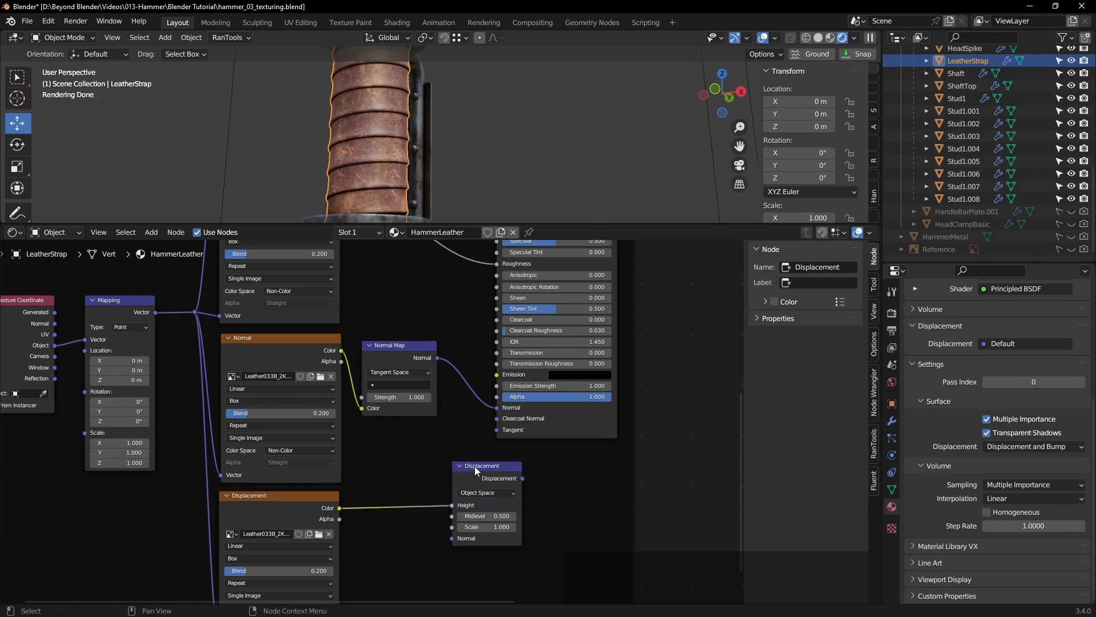
key(shift+s)
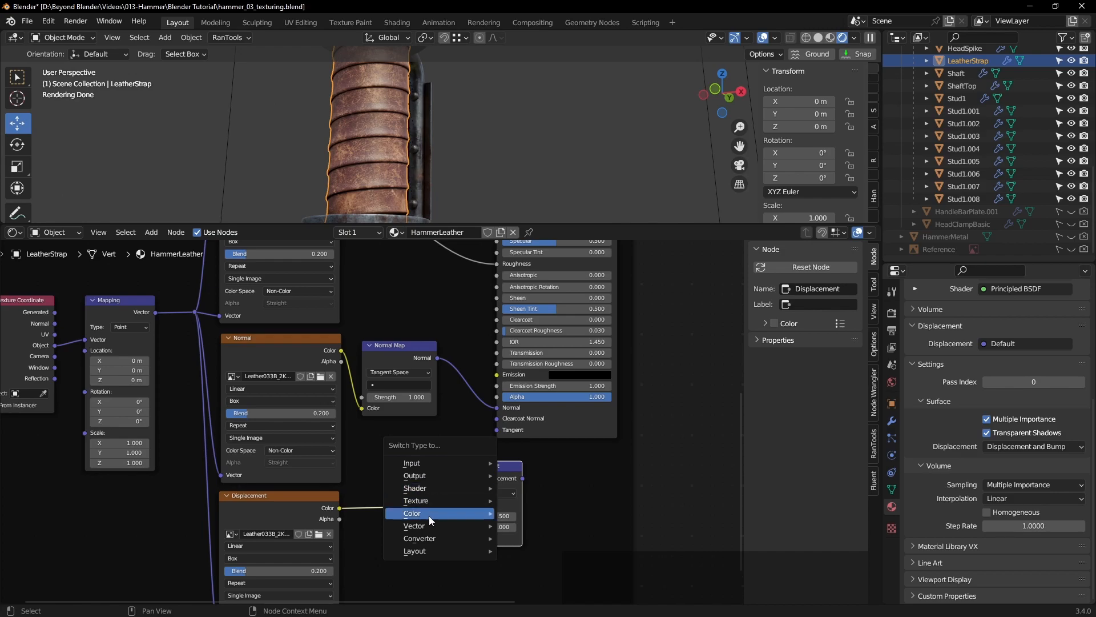
mouse_move(467, 528)
click(526, 425)
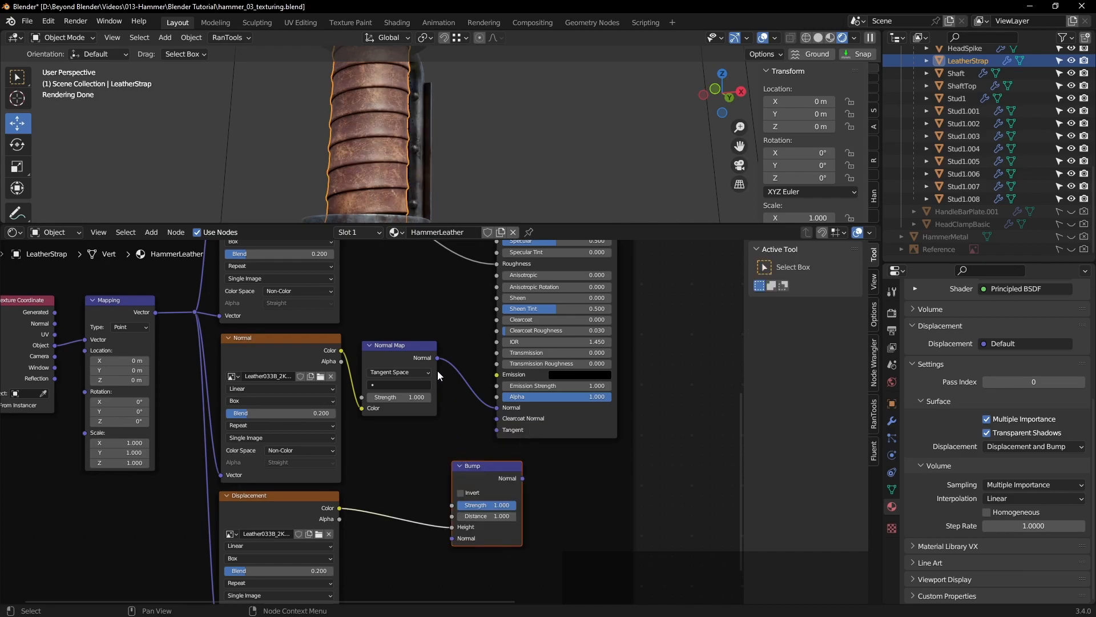
Step: Link the Normal Map output to the Bump node's Normal input and the Bump output to the Principled BSDF's Normal
drag(437, 359, 445, 490)
drag(451, 537, 451, 538)
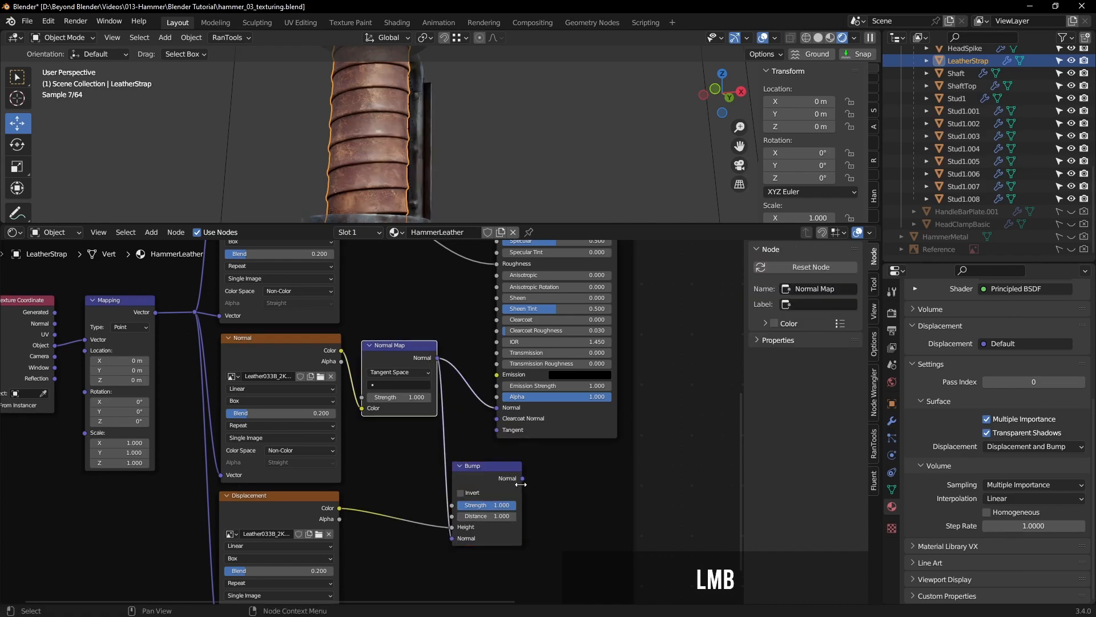
drag(523, 479, 497, 408)
Step: Move the Ambient Occlusion, ColorRamp, Diffuse BSDF, Mix Shader and Material Output nodes farther from the Textures frame
scroll(523, 427, down, 5)
middle_drag(526, 427, 490, 446)
drag(660, 439, 431, 276)
key(g)
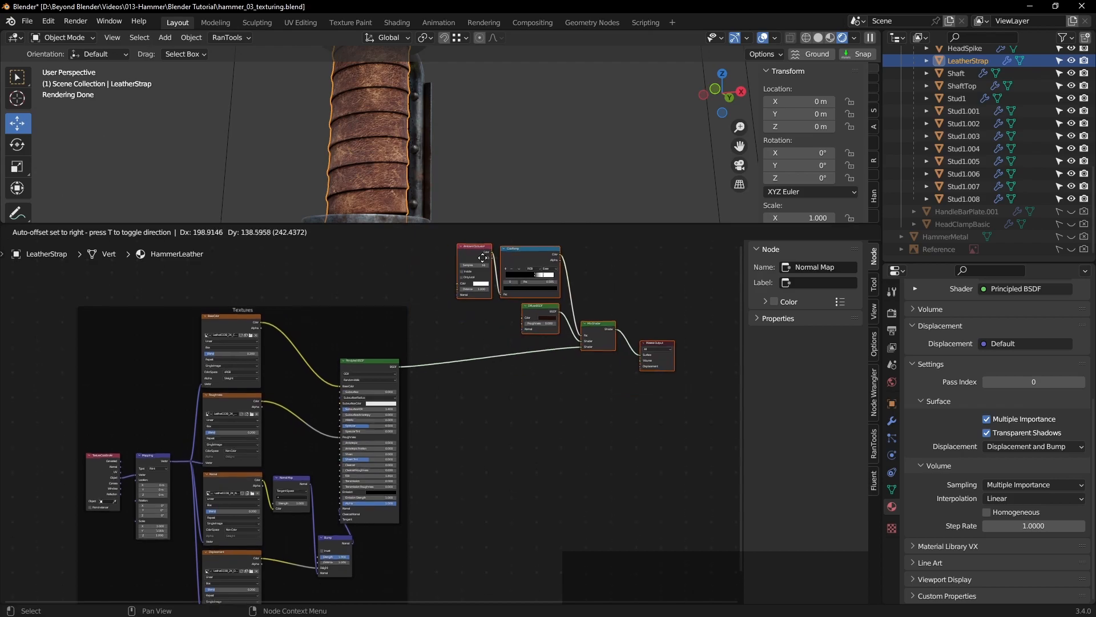
click(462, 305)
Step: Shift the Principled BSDF aside and place the Bump node between it and the Normal Map node
drag(381, 392, 415, 399)
middle_drag(434, 560, 511, 460)
scroll(511, 461, up, 3)
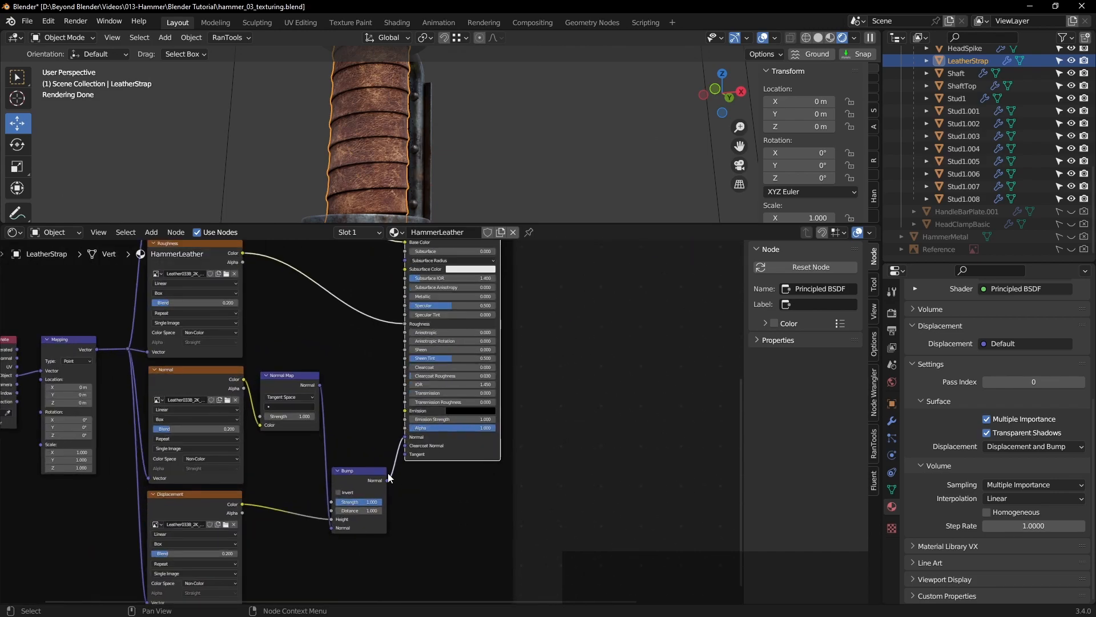
drag(370, 475, 374, 414)
Step: Deselect the strap in close-up, try a Bump Strength of 0, and set the Strength to 0.5
middle_drag(566, 427, 647, 453)
scroll(357, 139, up, 2)
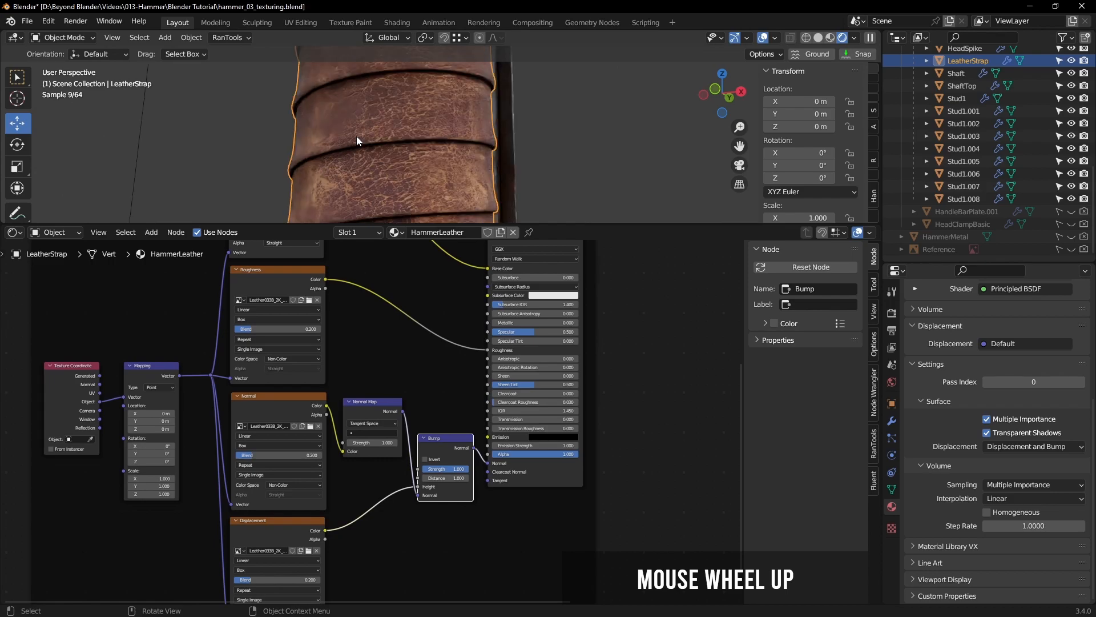
middle_drag(416, 166, 662, 174)
click(662, 170)
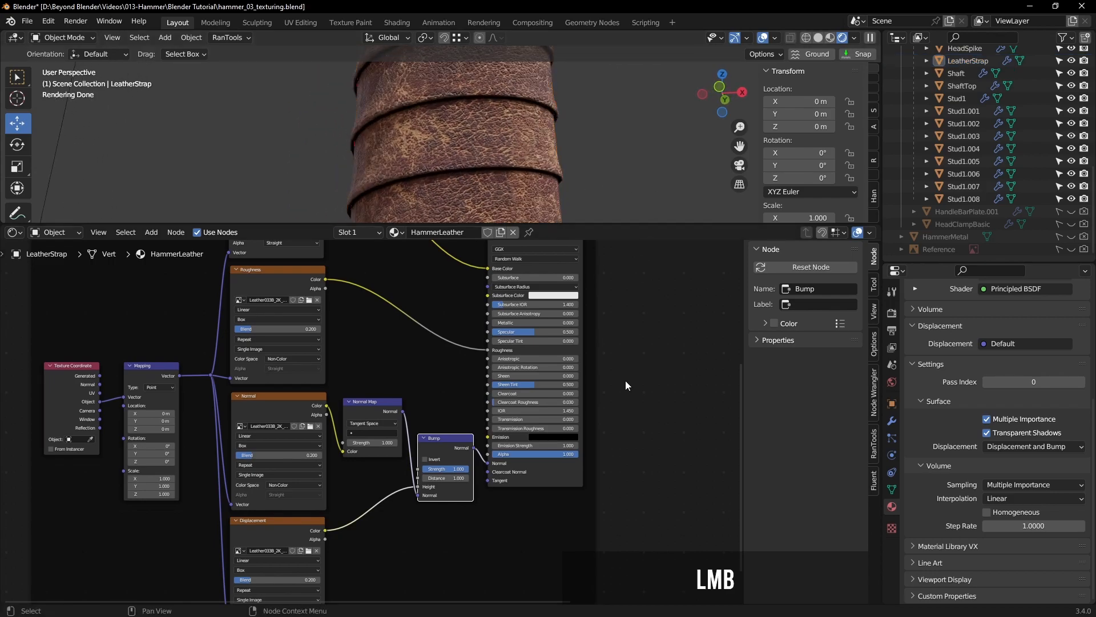
scroll(461, 491, up, 2)
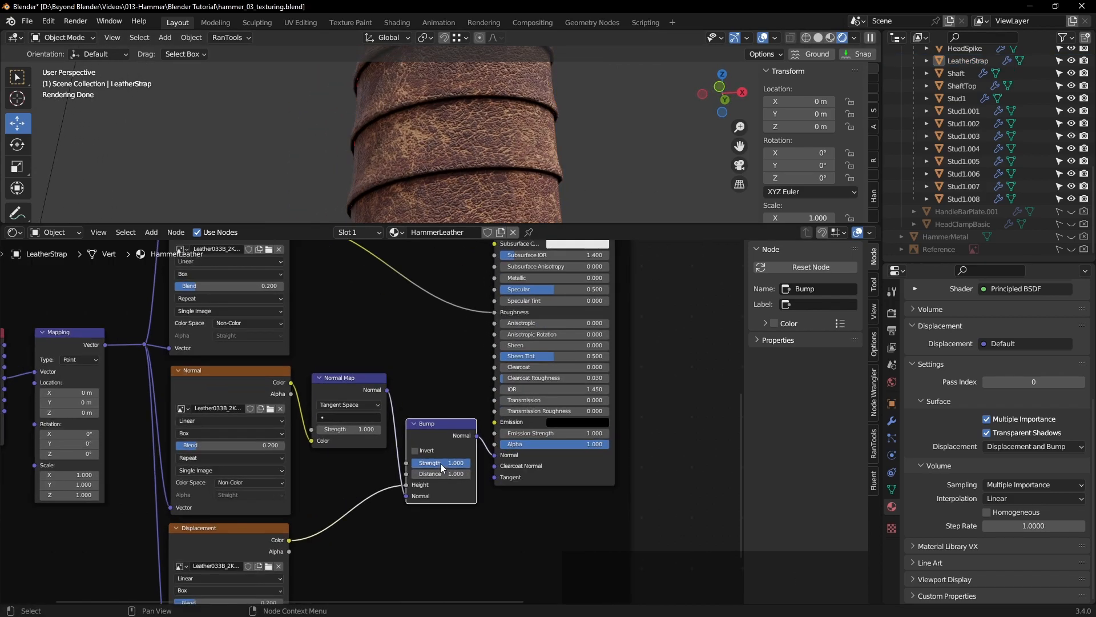
text(0)
key(Return)
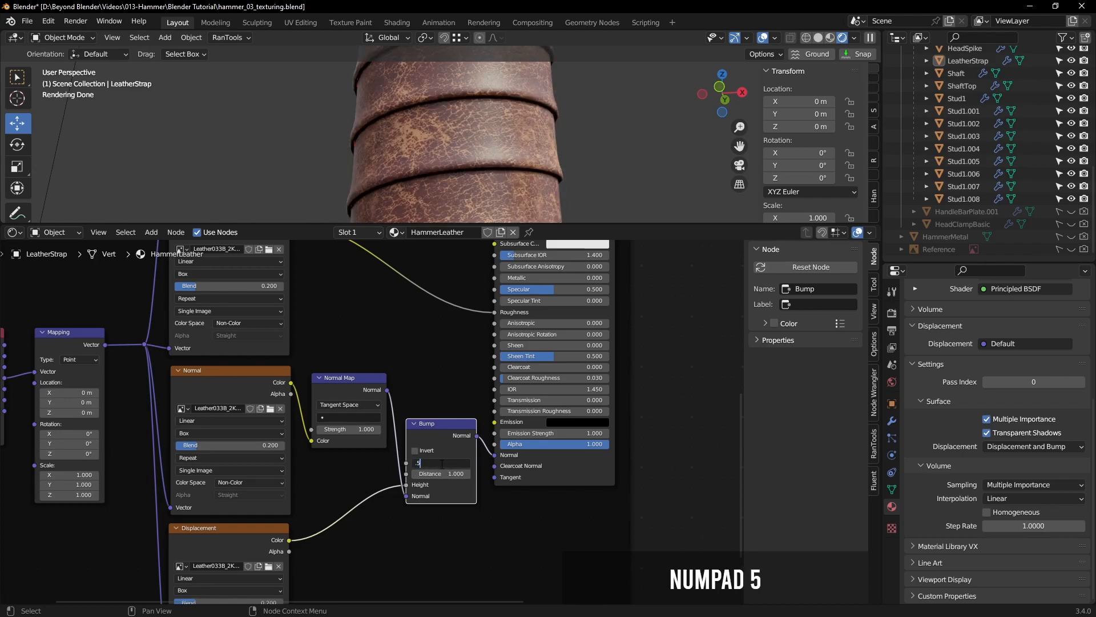
text(.5)
key(Return)
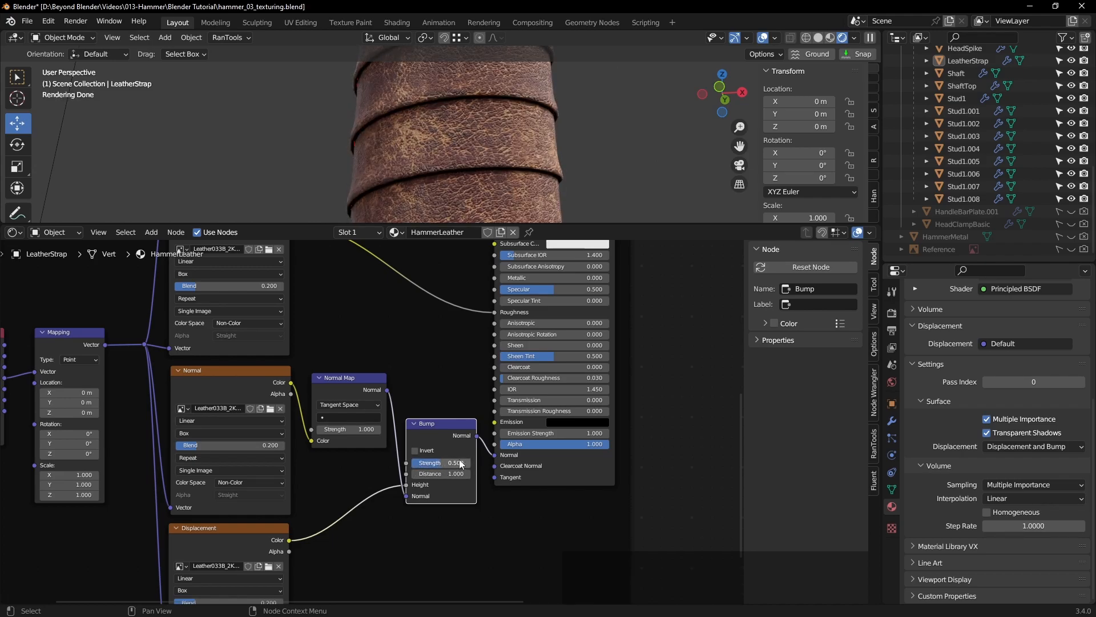
Step: Try a Strength of 0 on the Normal Map node, and set its Strength back to 1
click(349, 429)
text(0)
key(Return)
click(415, 429)
click(339, 430)
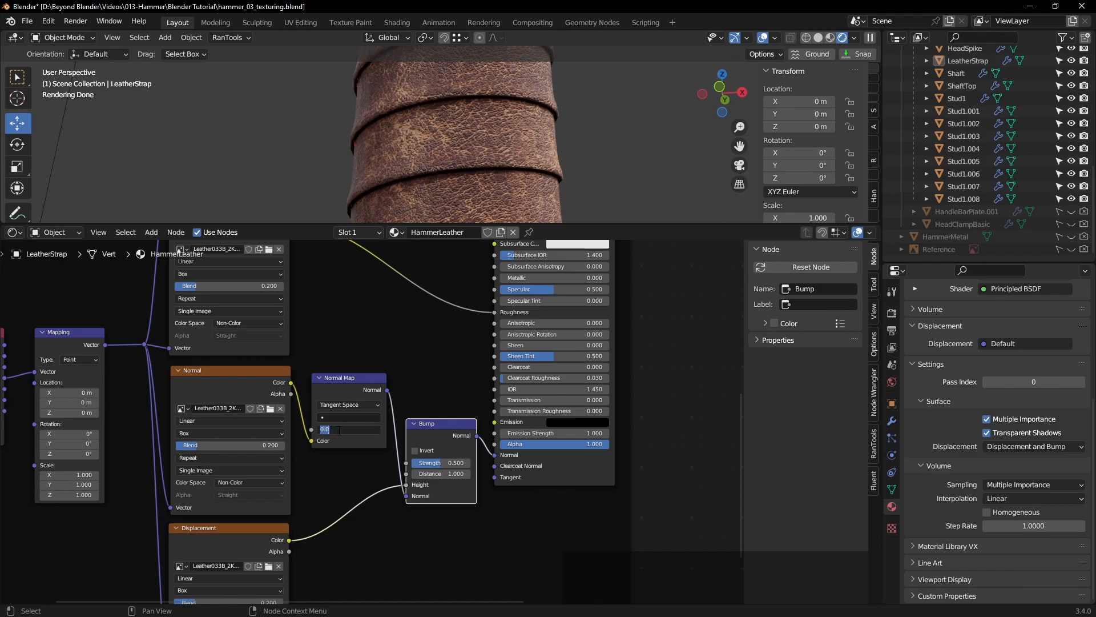
text(1)
key(Return)
Step: Examine the complete HammerLeather node tree in a maximized shader editor, from the texture nodes to the Material Output
scroll(424, 392, down, 3)
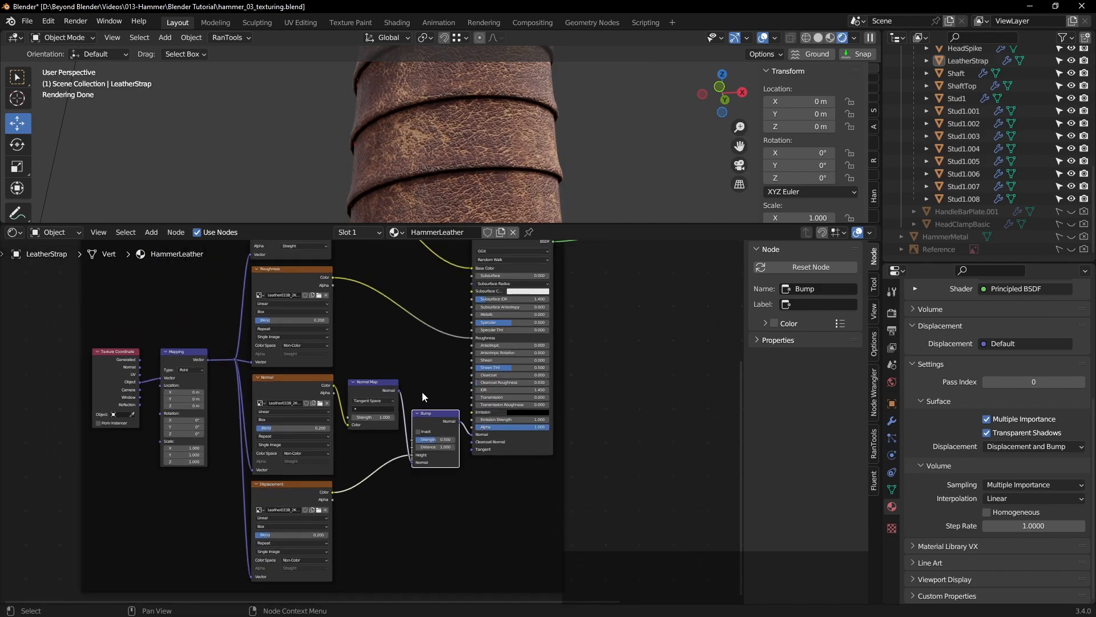
scroll(604, 149, down, 5)
shift+middle_drag(602, 150, 516, 146)
scroll(516, 147, down, 2)
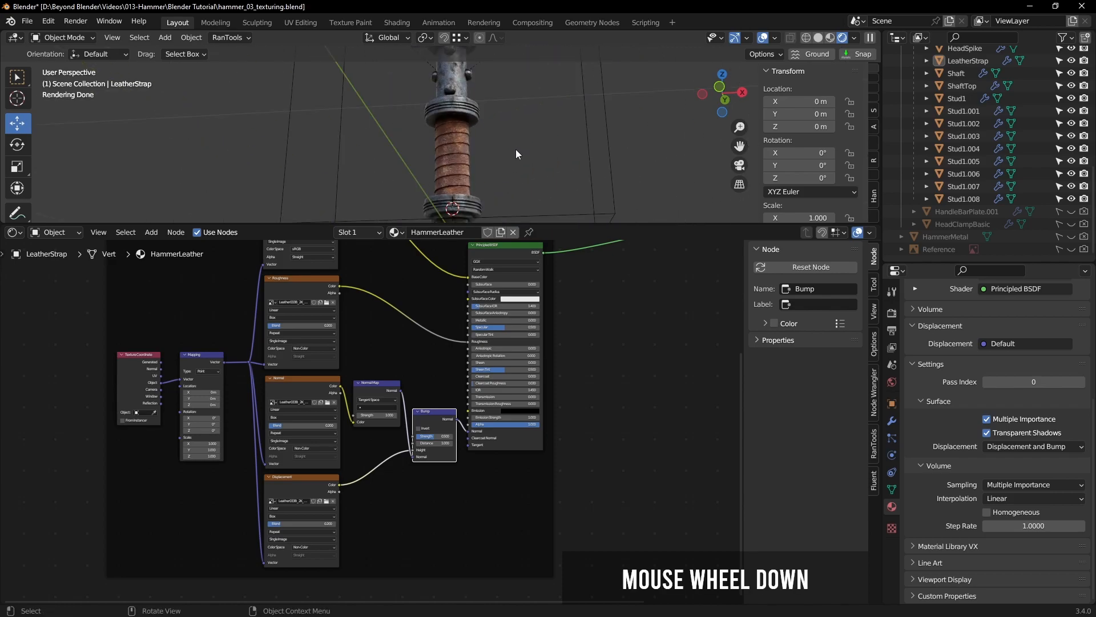
right_click(559, 223)
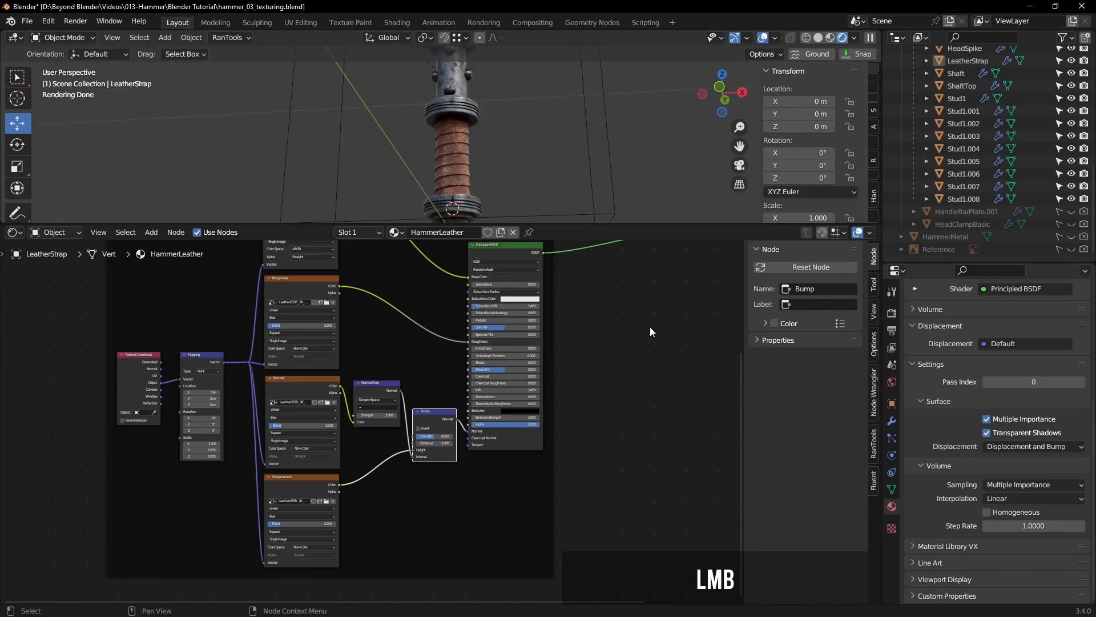
key(ctrl+space)
shift+middle_drag(790, 272, 704, 340)
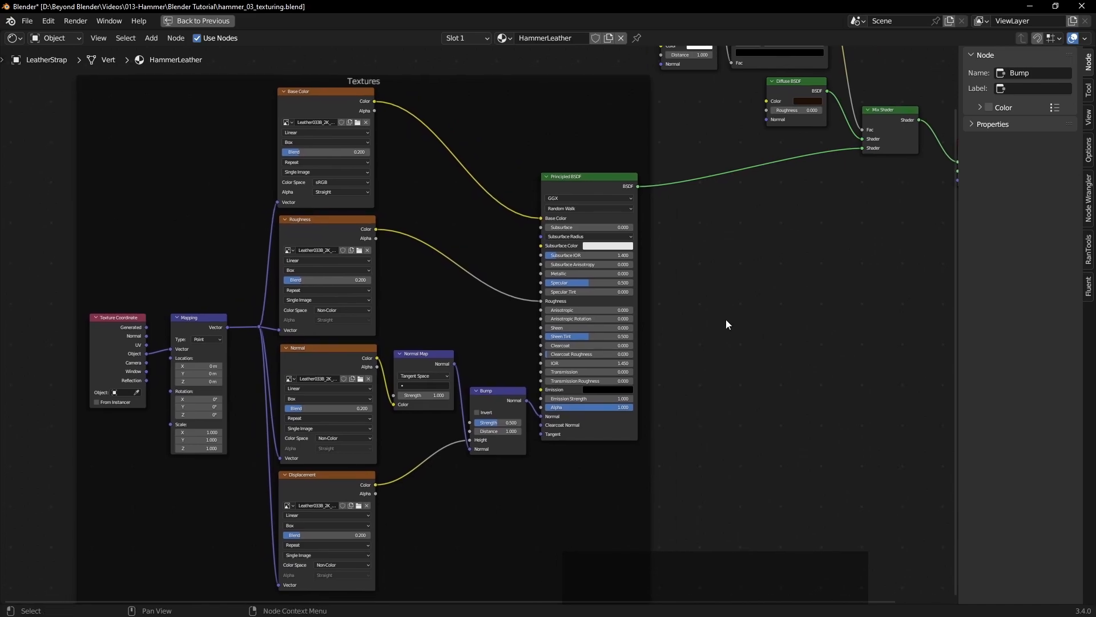
middle_drag(855, 239, 773, 301)
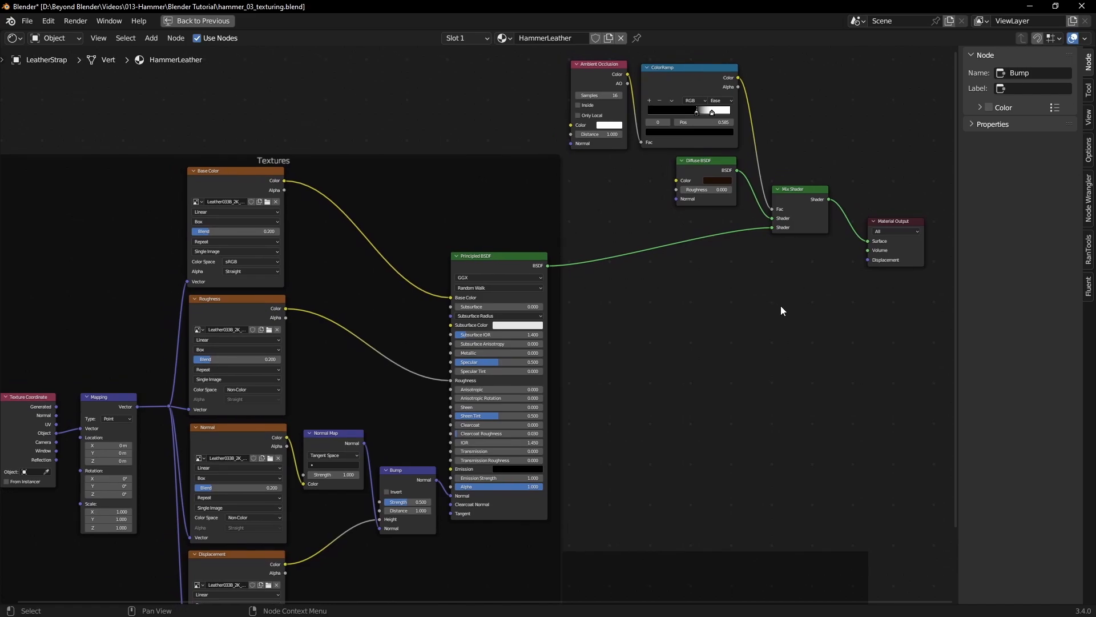
key(ctrl+space)
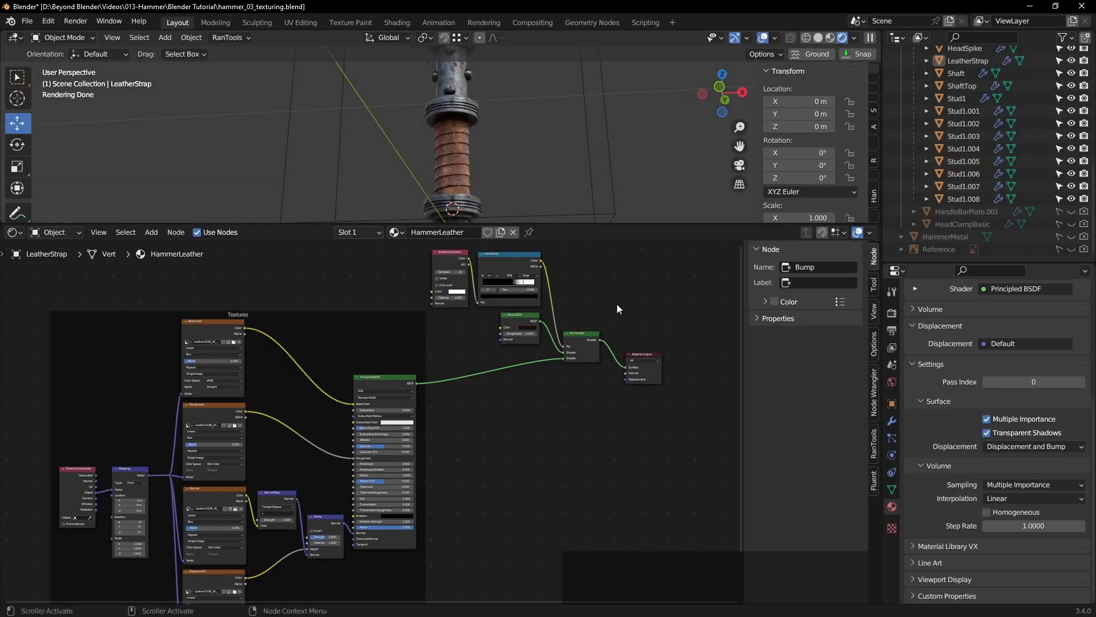
Step: Join the shader editor area into the 3D viewport and frame the whole hammer
right_click(609, 225)
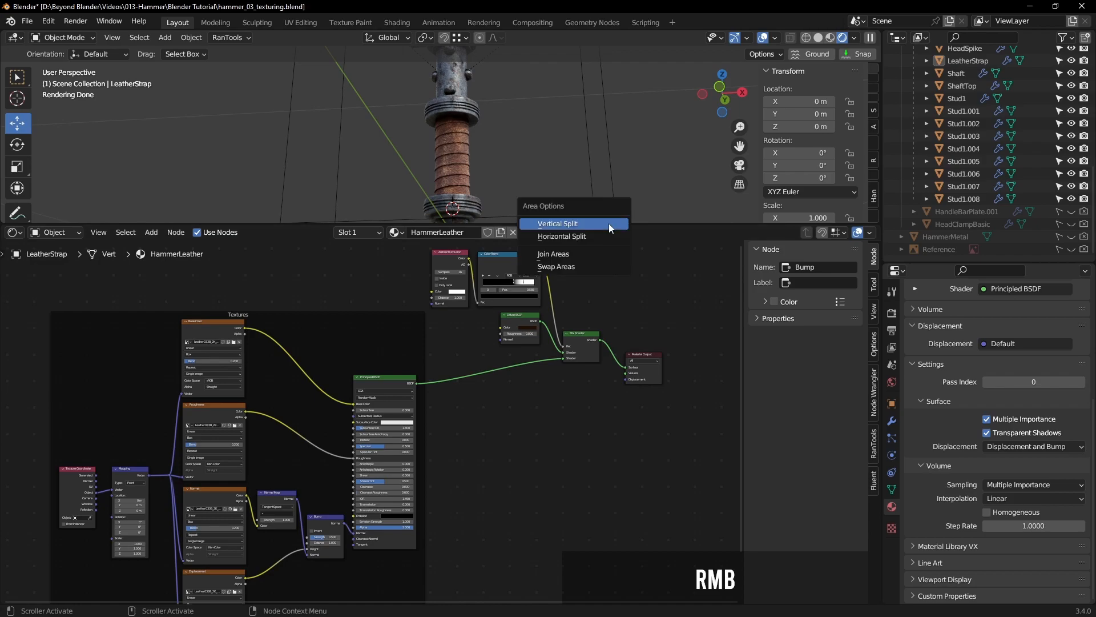
click(577, 253)
click(552, 362)
shift+middle_drag(559, 370, 546, 330)
scroll(547, 326, up, 3)
Step: Check the material displacement settings of the hammer head and the leather strap, deselect everything, and save the file
click(485, 206)
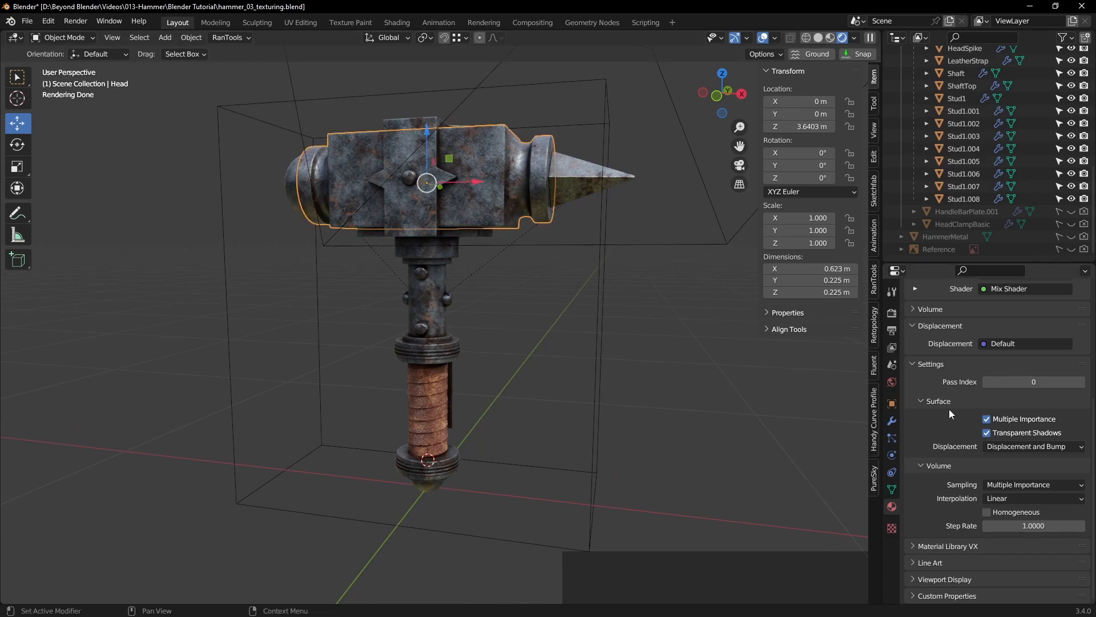
scroll(931, 495, down, 1)
click(434, 403)
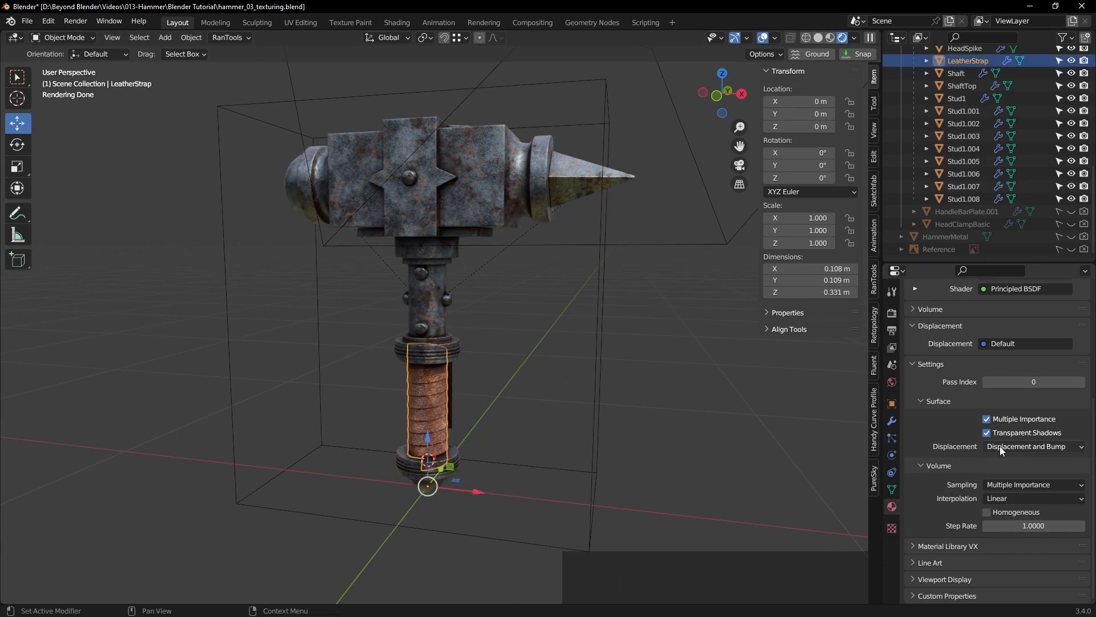
click(666, 329)
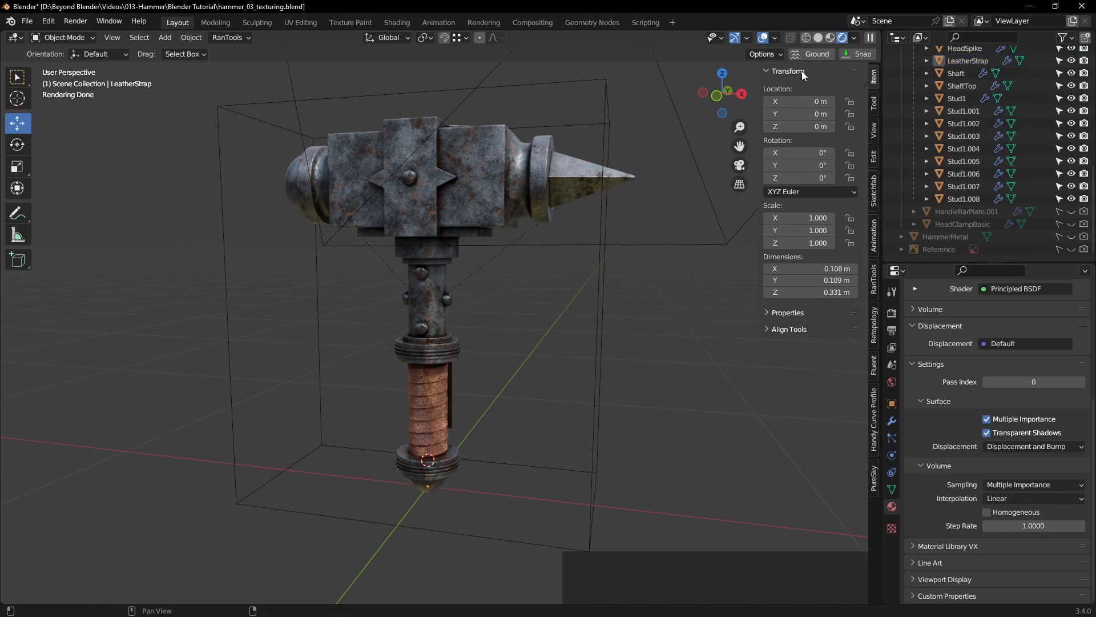
key(ctrl+s)
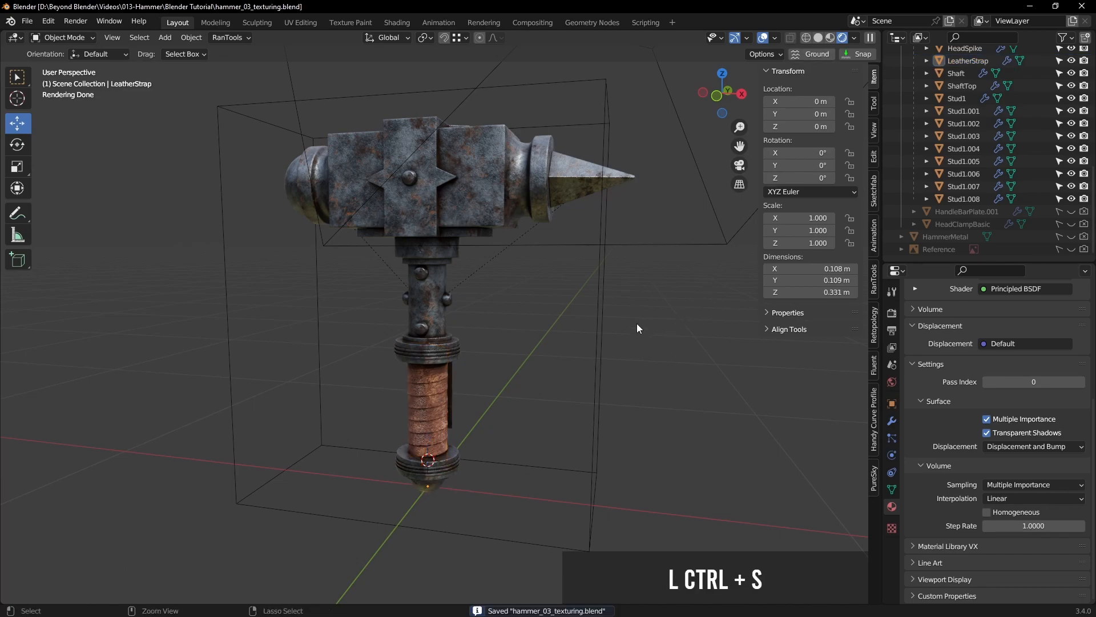
Step: Hide the viewport overlays, inspect the textured hammer from a lower, closer angle, and save the file
click(762, 37)
middle_drag(645, 227, 606, 317)
scroll(627, 230, up, 5)
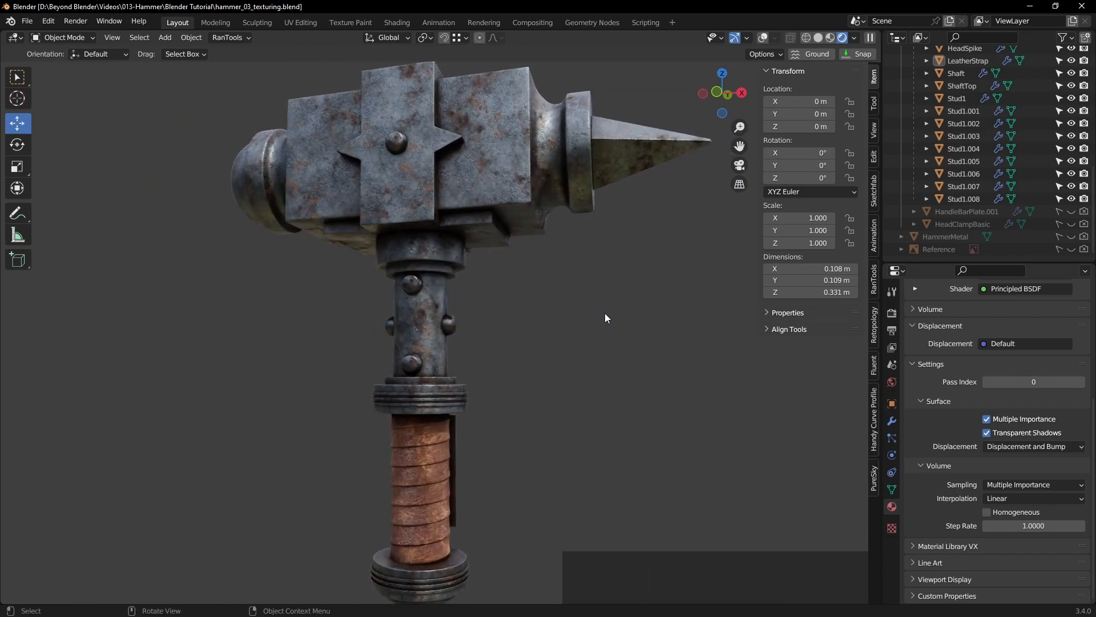
key(ctrl+s)
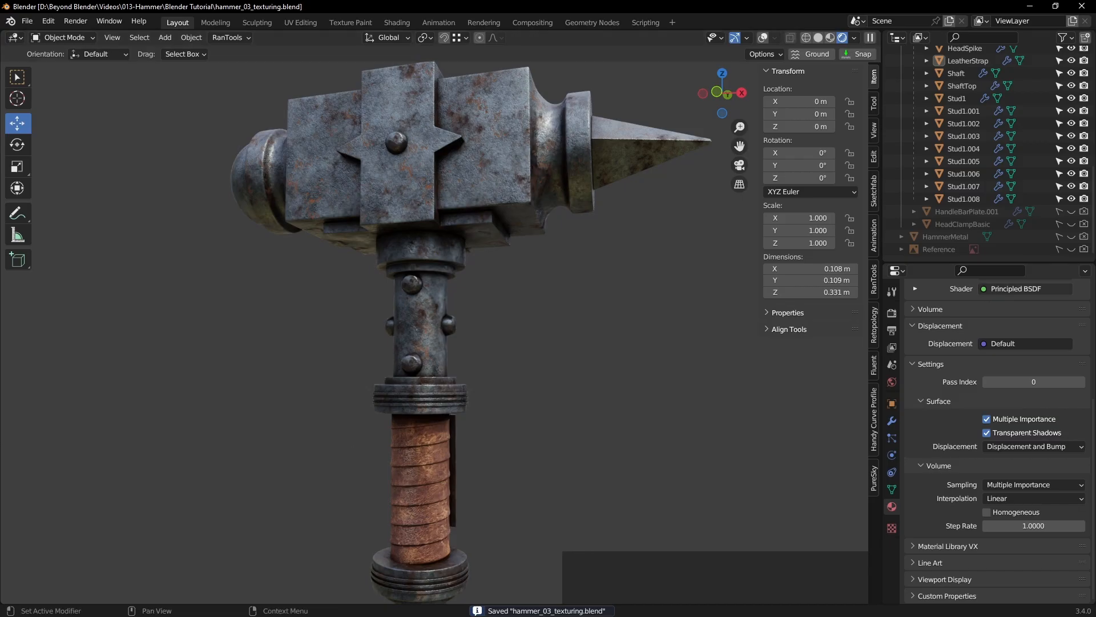